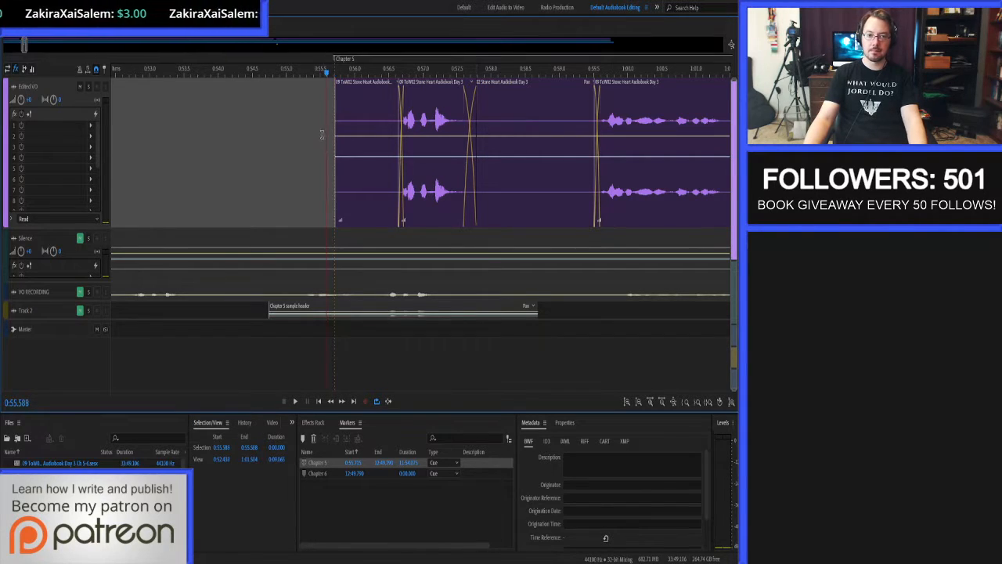
Play the Chapter 5 opening on the Edited VO track and apply the Stone Heart Audiobook preset to that track's effects rack.
key("space")
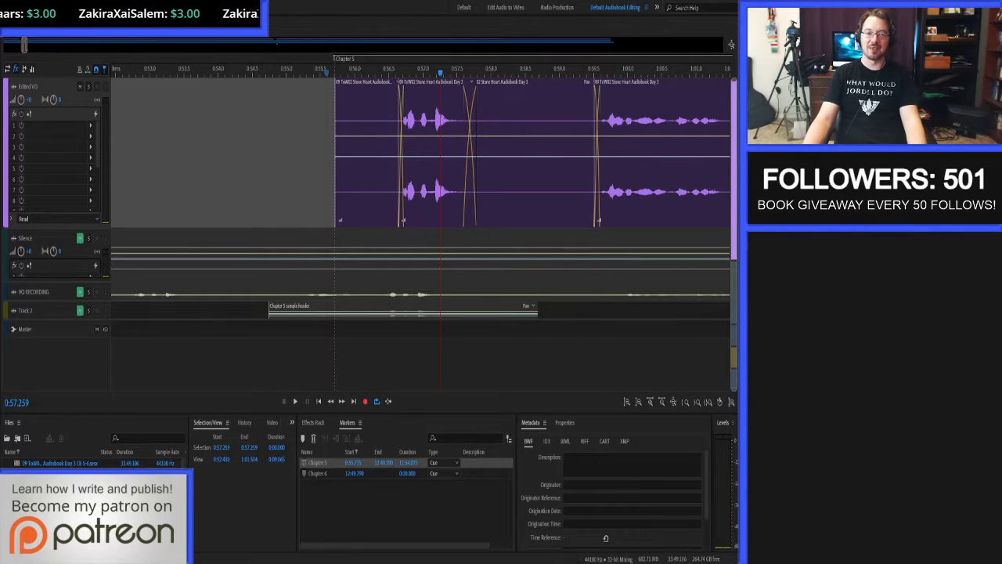
key("space")
left_click(383, 160)
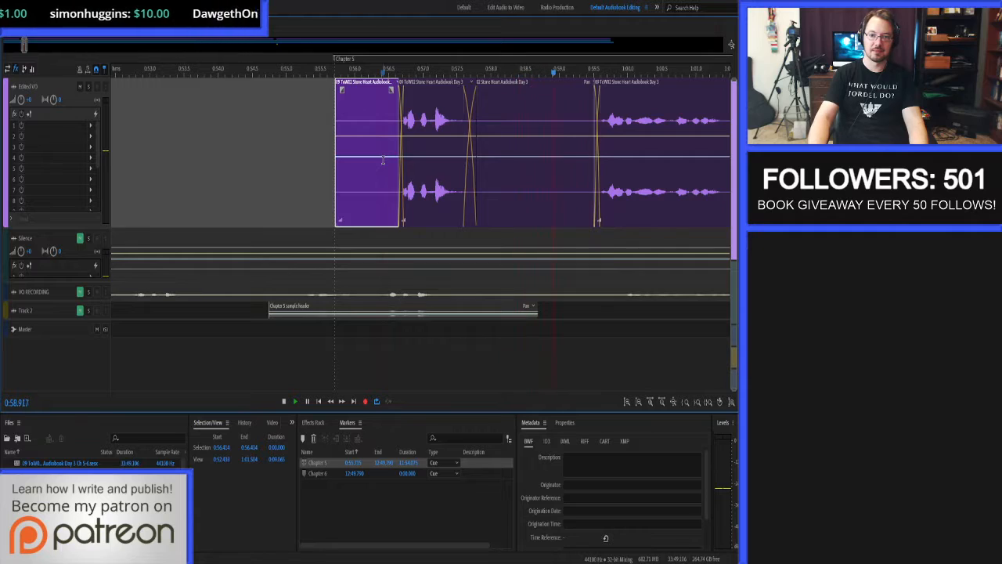
key("space")
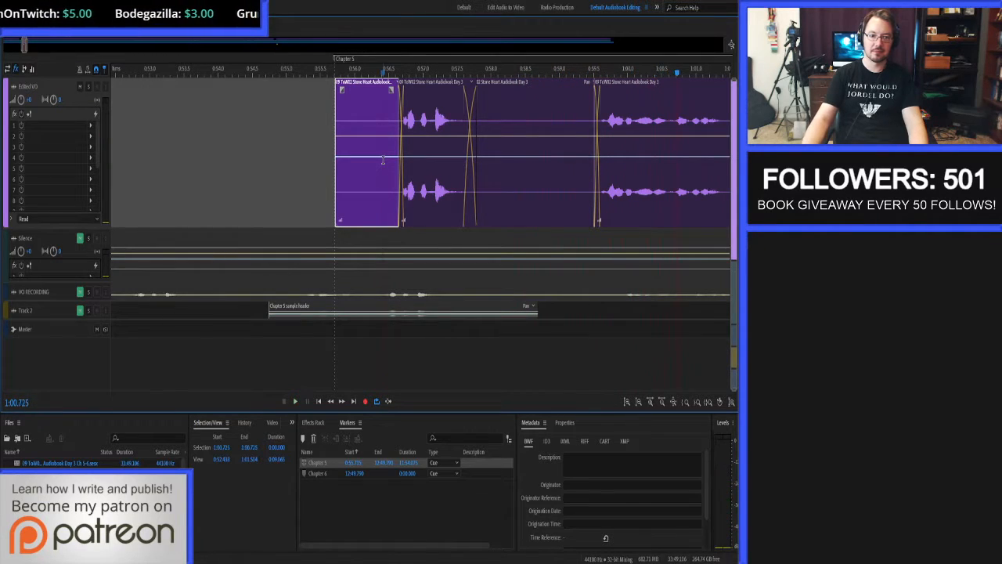
left_click(312, 423)
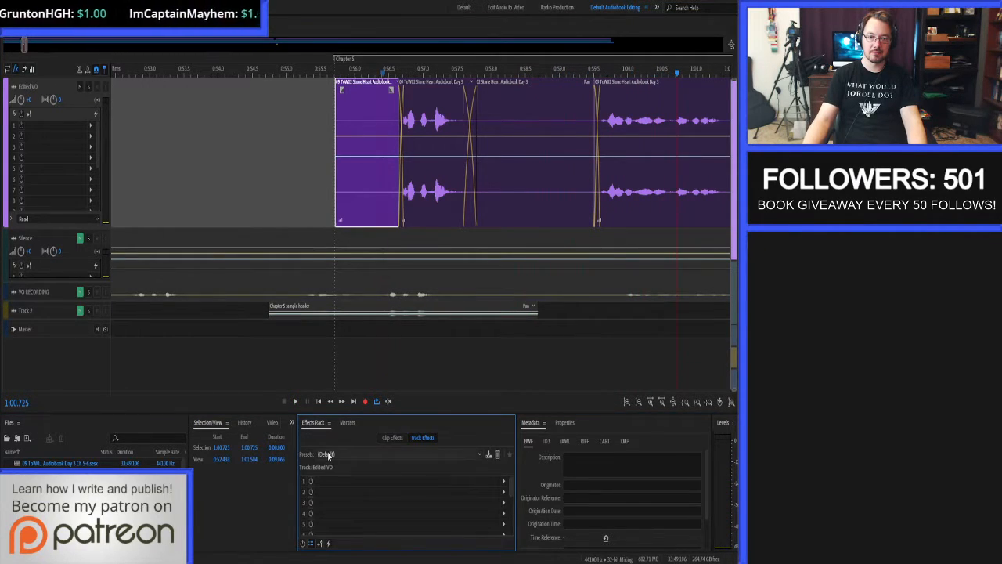
left_click(539, 542)
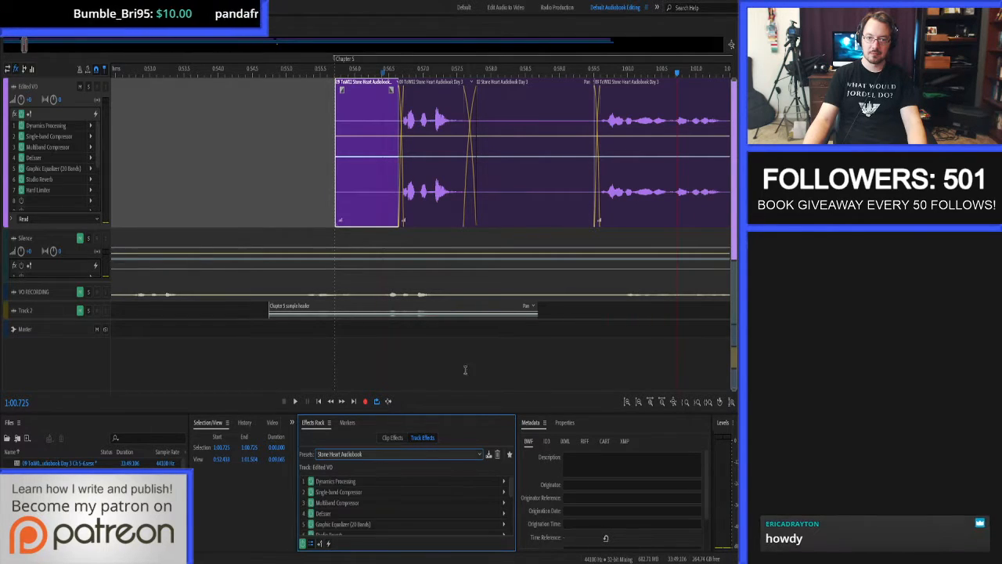
Move the playhead to the Chapter 5 marker and listen to the chapter heading with the track effects active.
left_click(328, 157)
key("ctrl+Right")
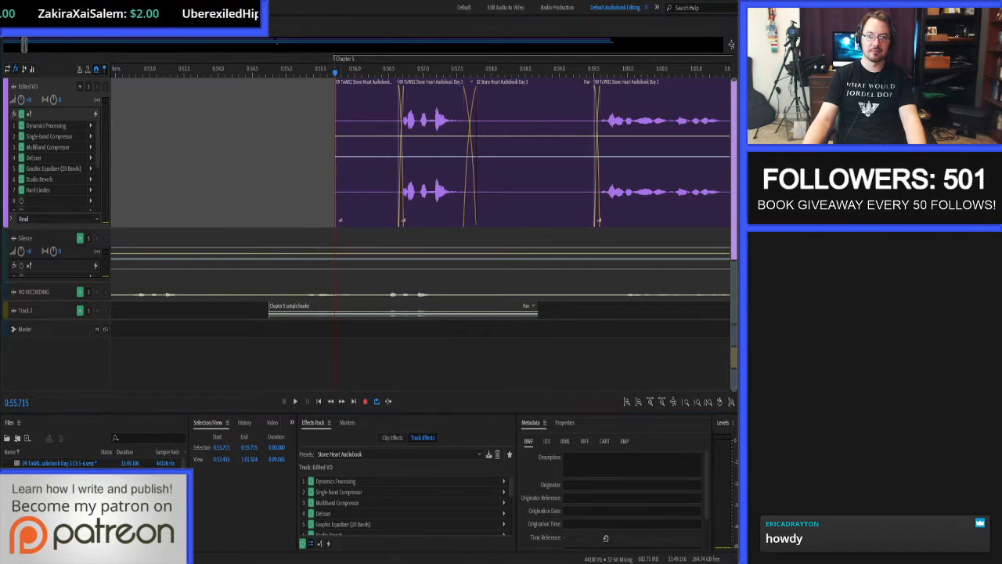
key("space")
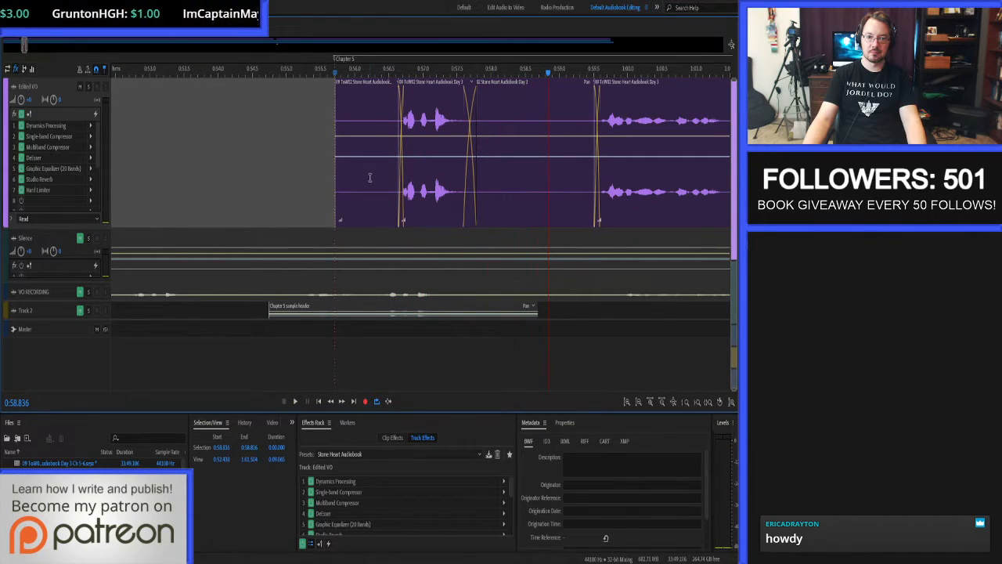
Measure the silence before the spoken chapter heading and the pause after it on the Edited VO track.
scroll(371, 183, "up", 4)
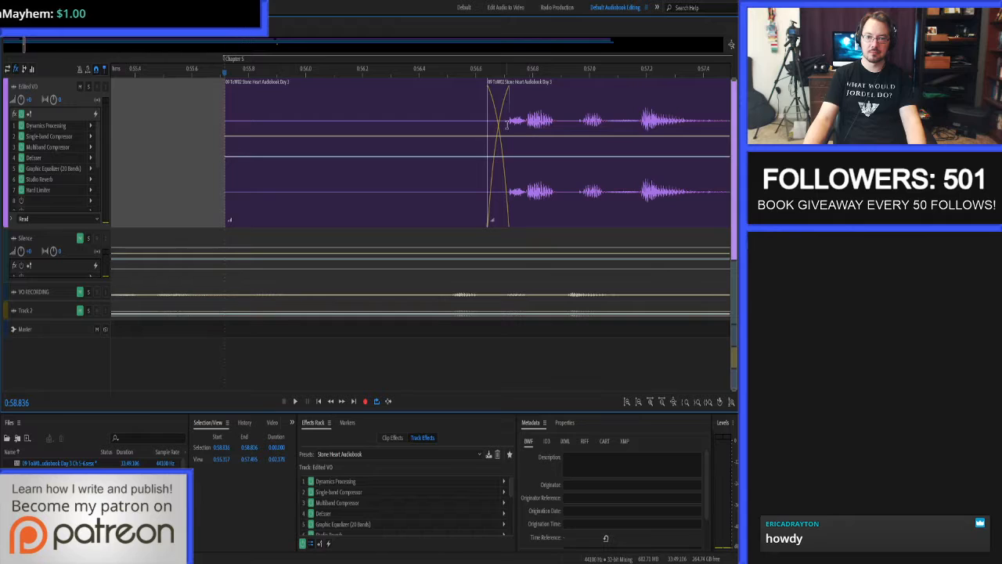
left_click_drag(508, 125, 226, 144)
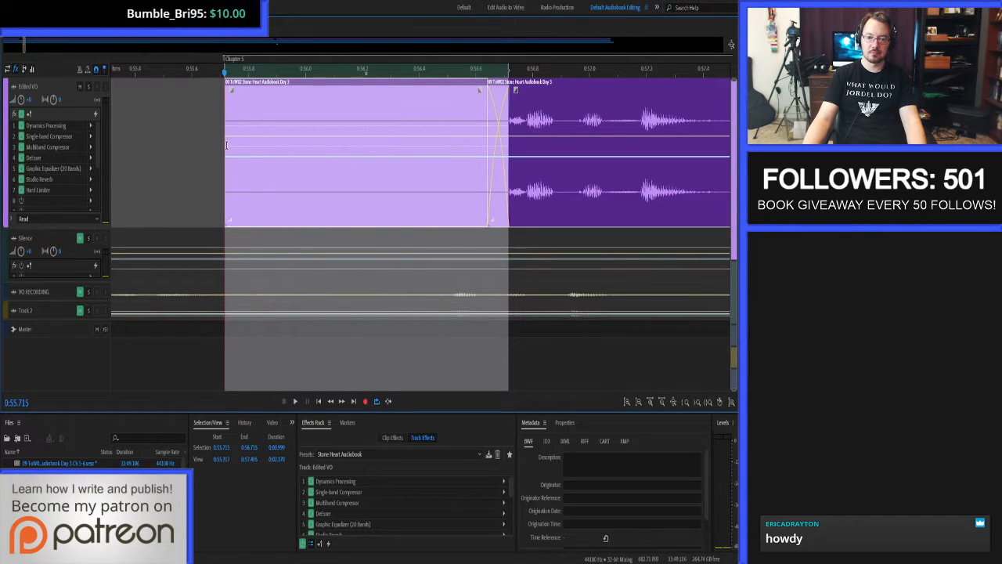
scroll(193, 154, "down", 5)
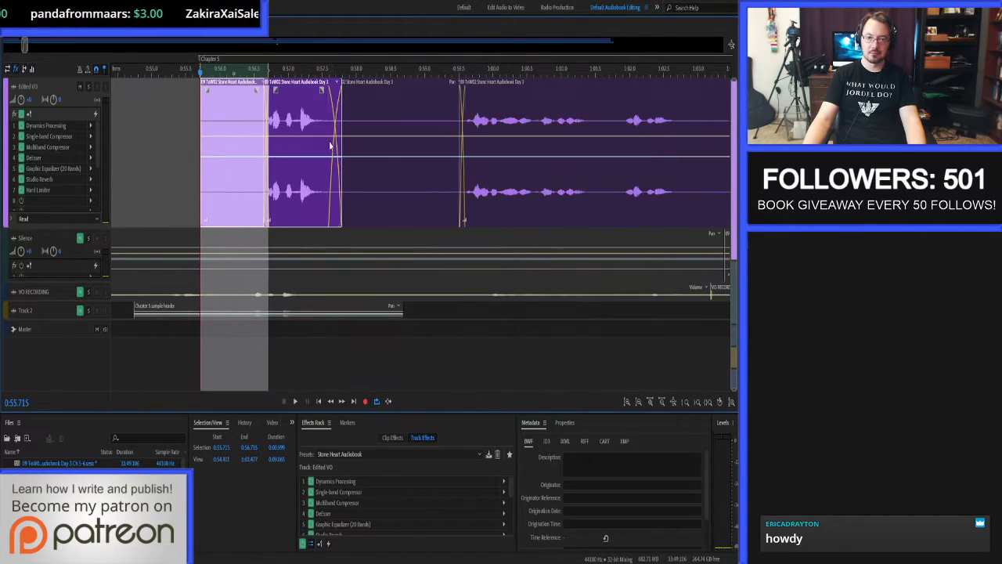
scroll(346, 151, "up", 4)
scroll(274, 126, "down", 2)
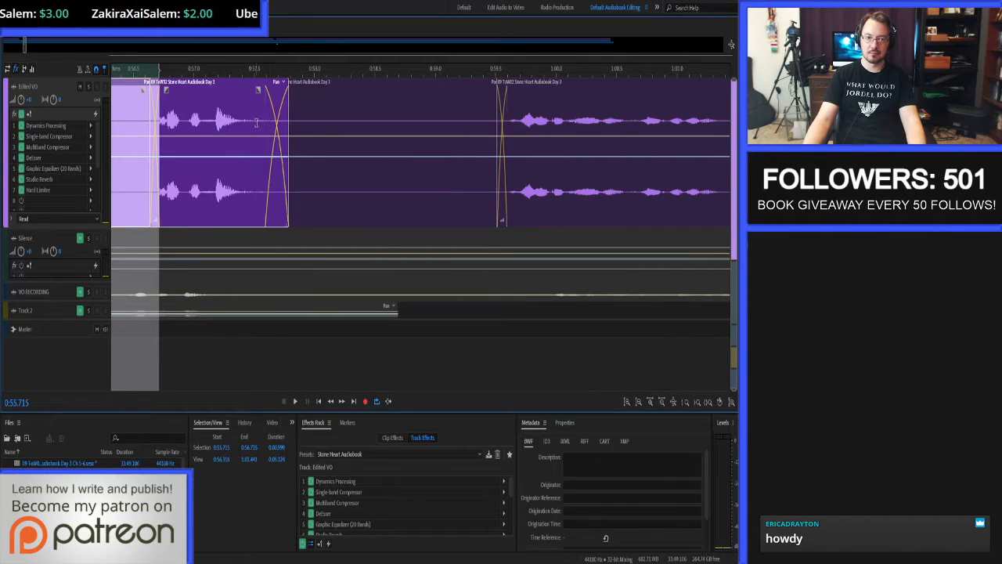
left_click_drag(256, 122, 504, 147)
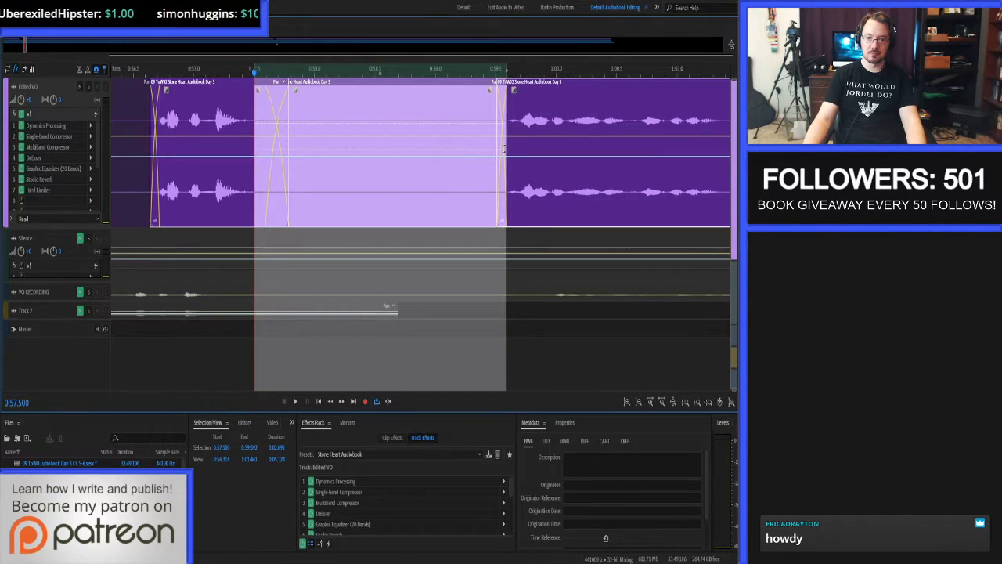
scroll(418, 150, "down", 2)
Play the Edited VO narration from the Chapter 5 marker to proof-listen to the chapter.
left_click(179, 137)
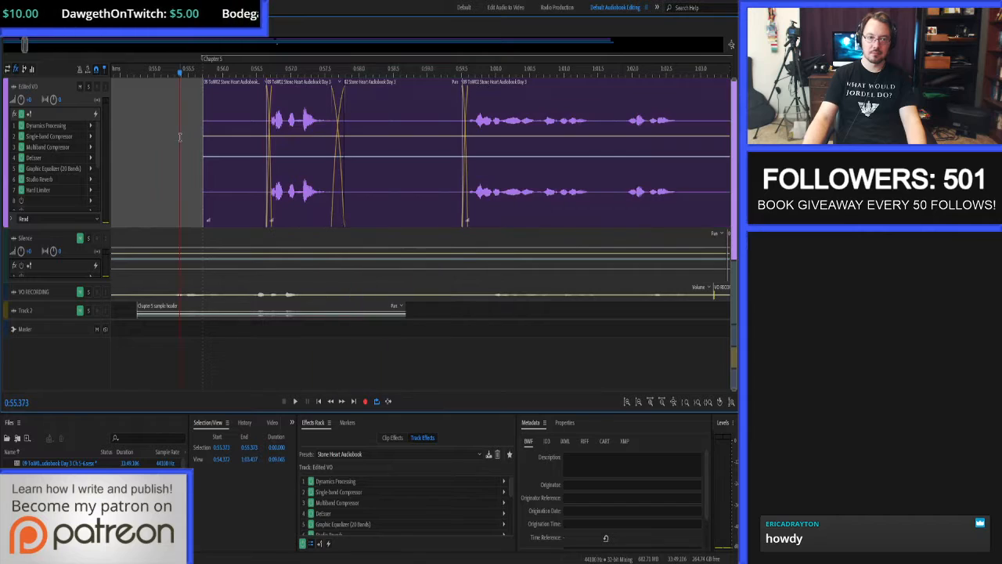
key("space")
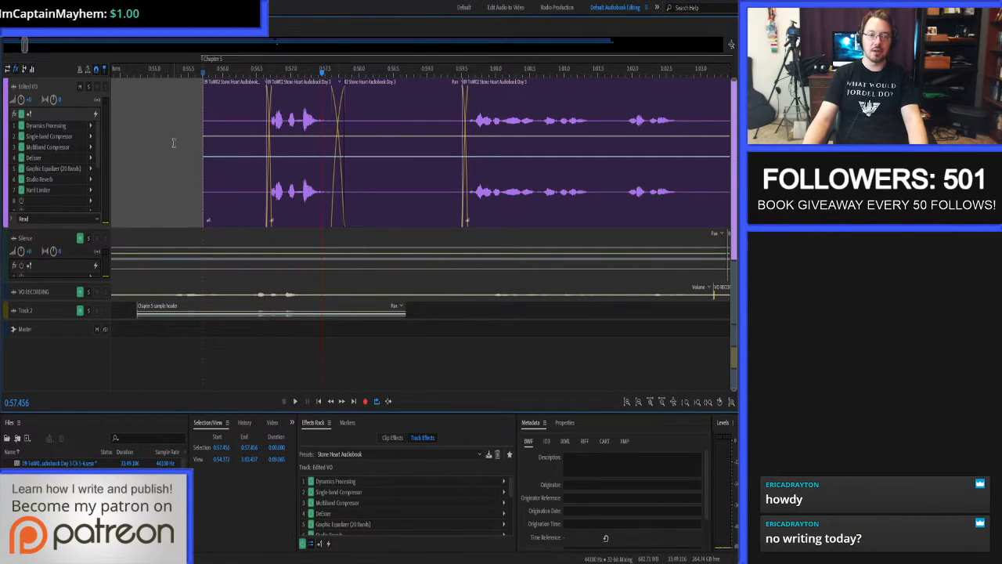
key("space")
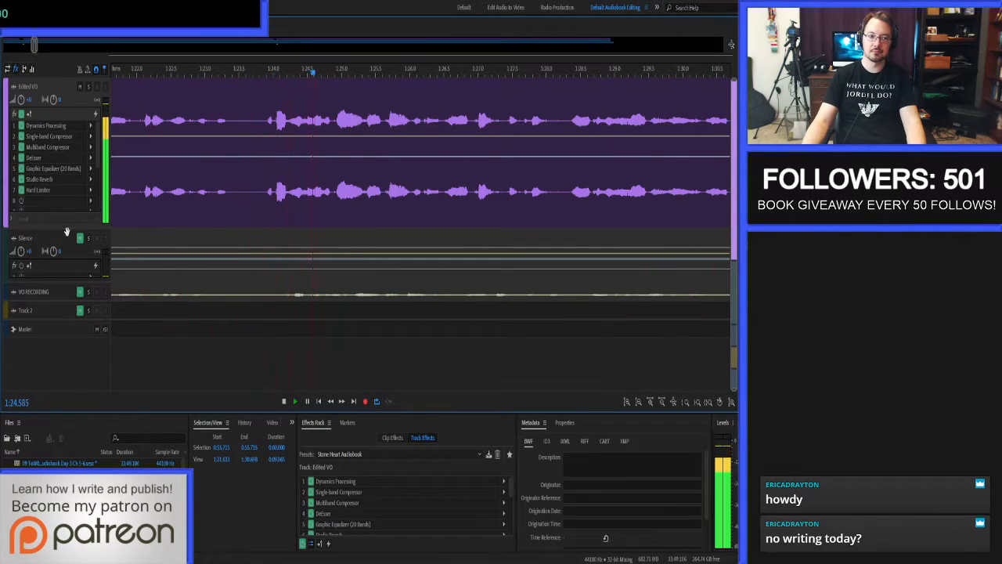
Increase the height of the Edited VO track, stop playback, and replay the narration from about 1:35.
left_click_drag(67, 230, 68, 246)
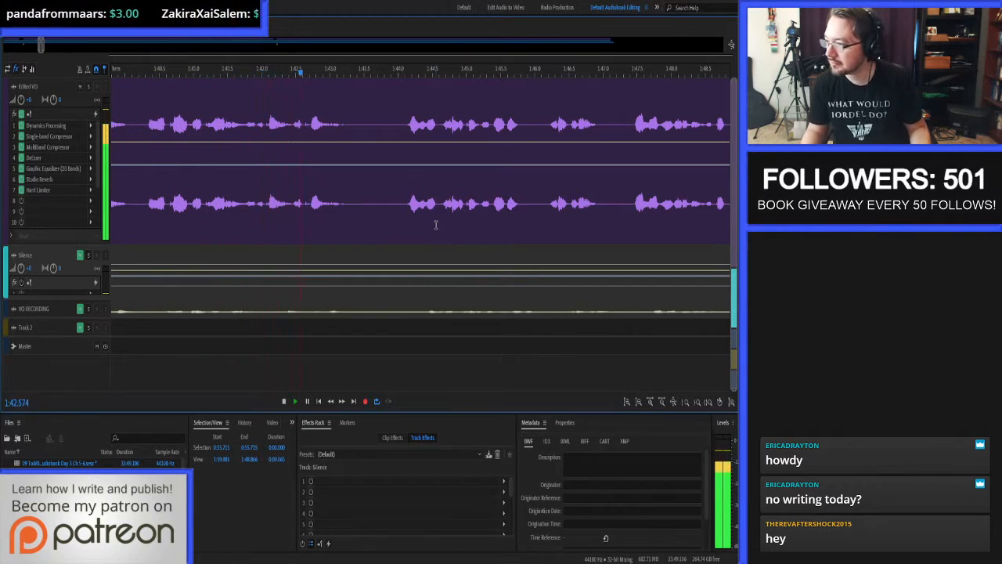
key("space")
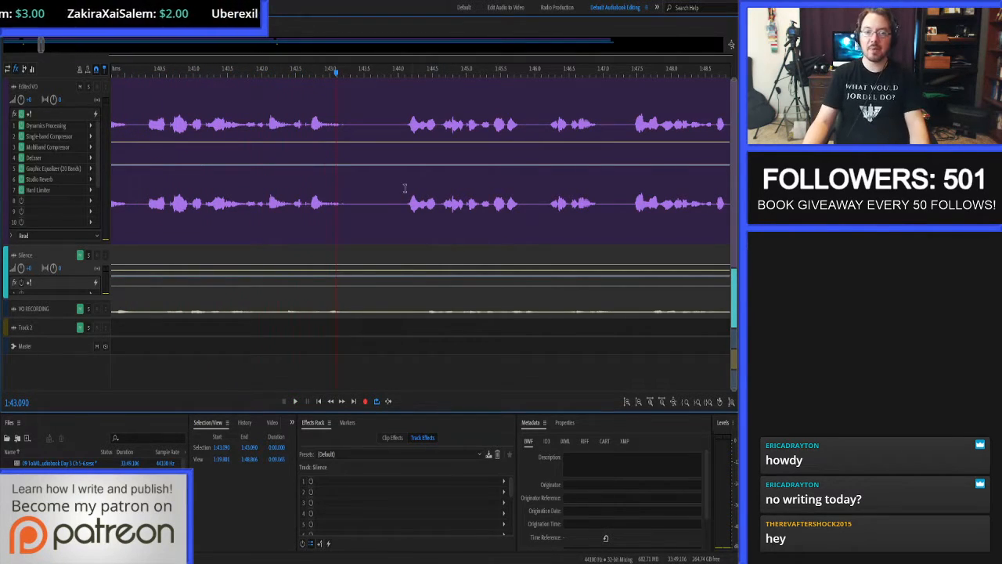
scroll(419, 148, "down", 3)
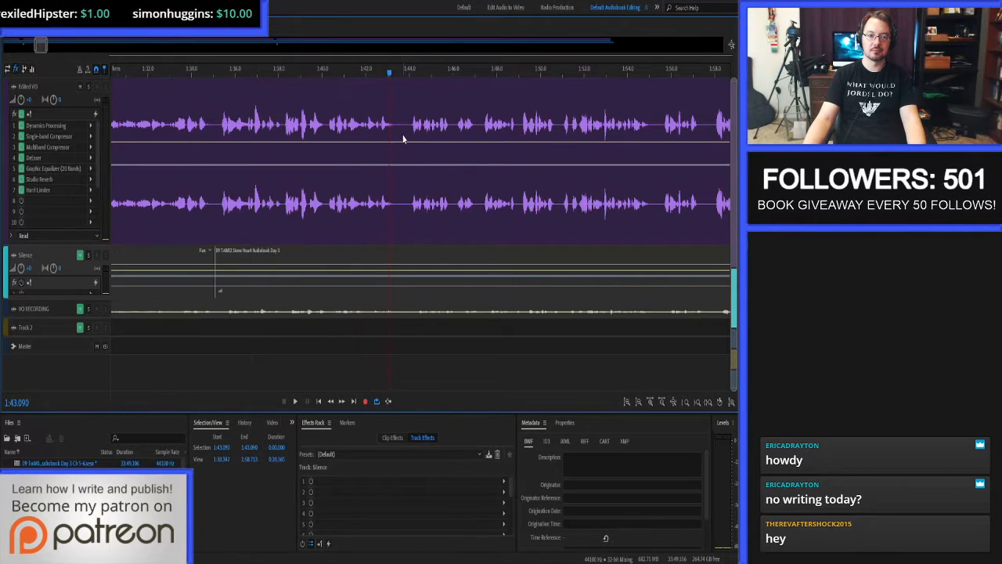
left_click(219, 123)
key("space")
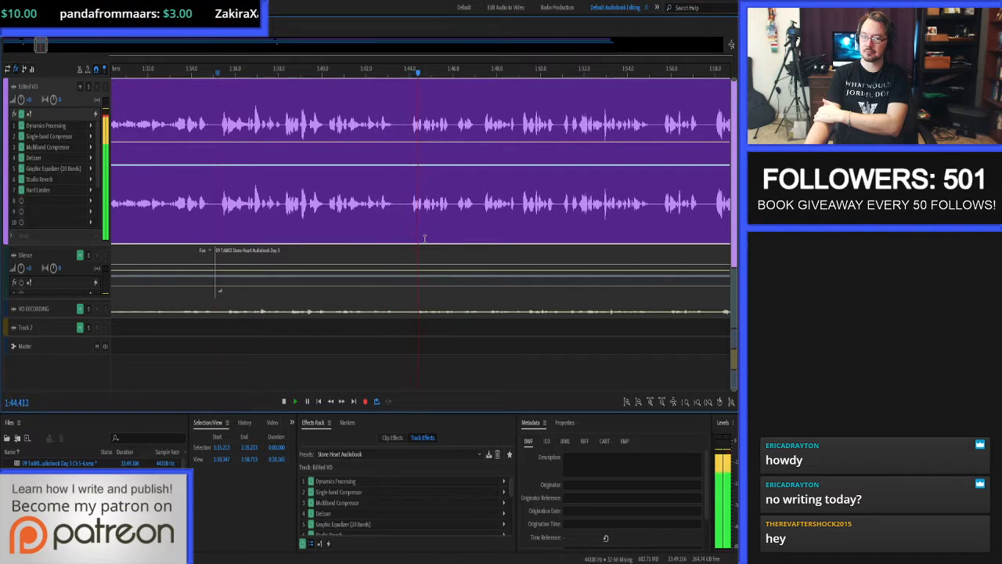
Show the marker list and give the Chapter 6 marker a duration.
left_click(347, 423)
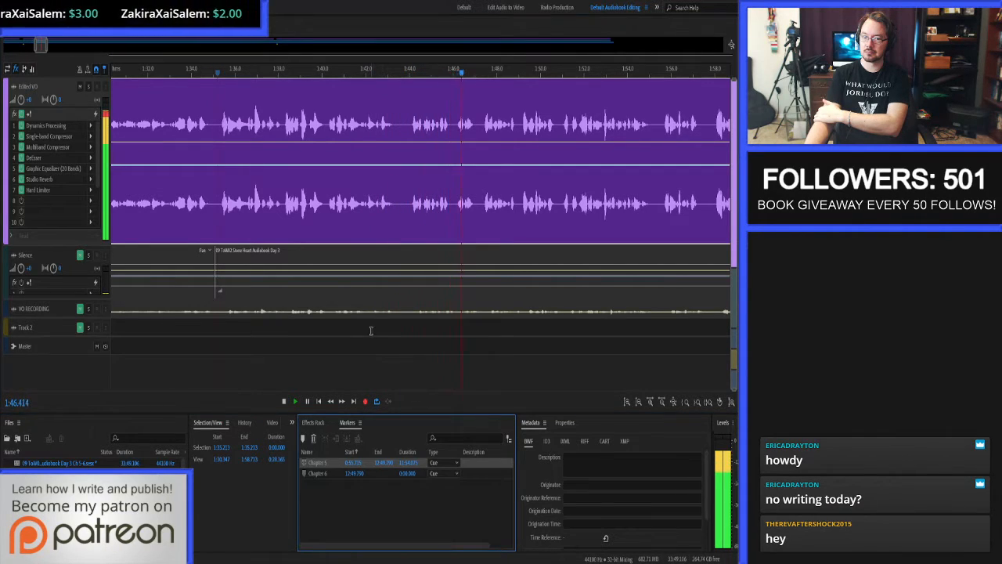
left_click(415, 473)
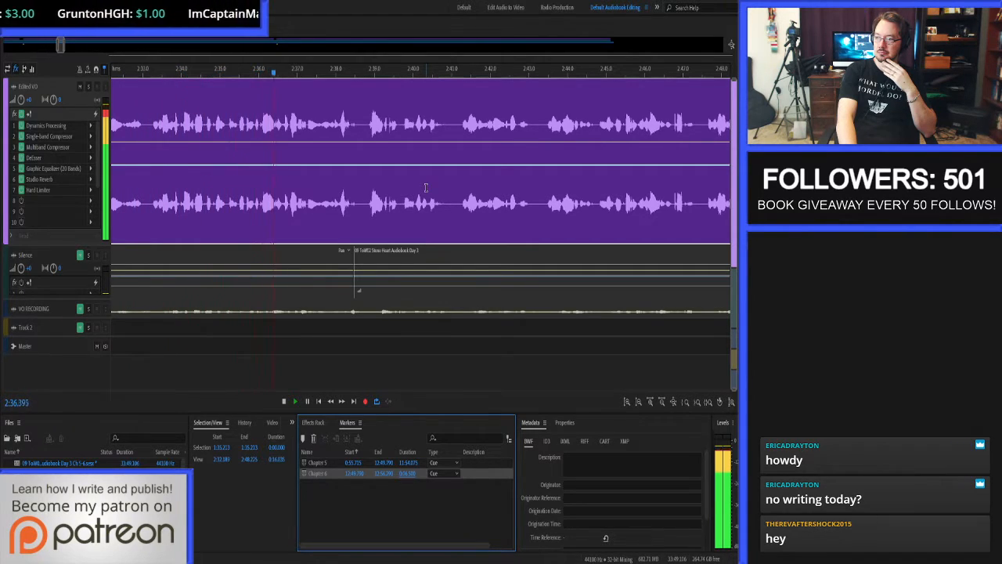
Stop playback near 7:59 and replay the narration around 7:57 to locate the mouth click.
scroll(427, 188, "up", 1)
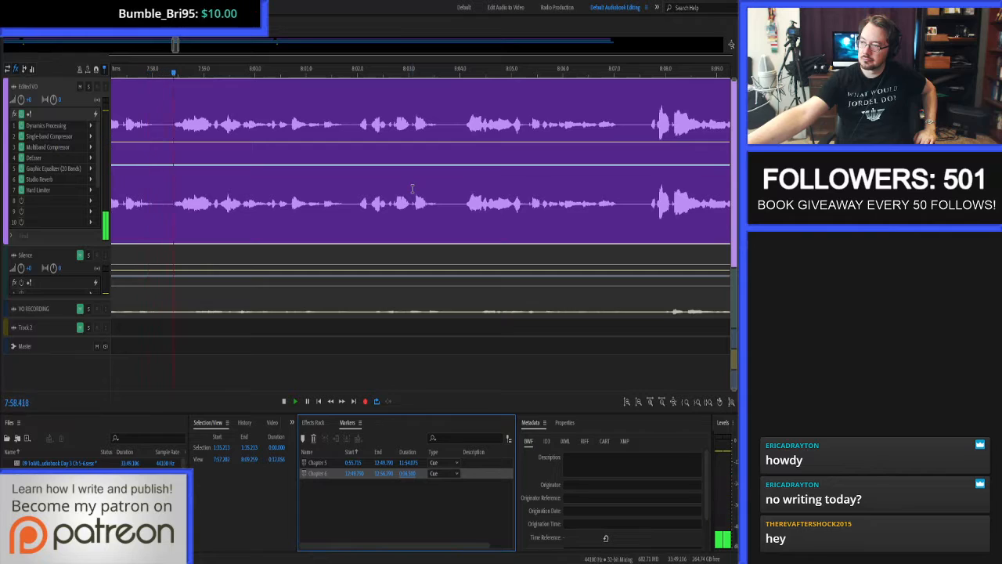
key("space")
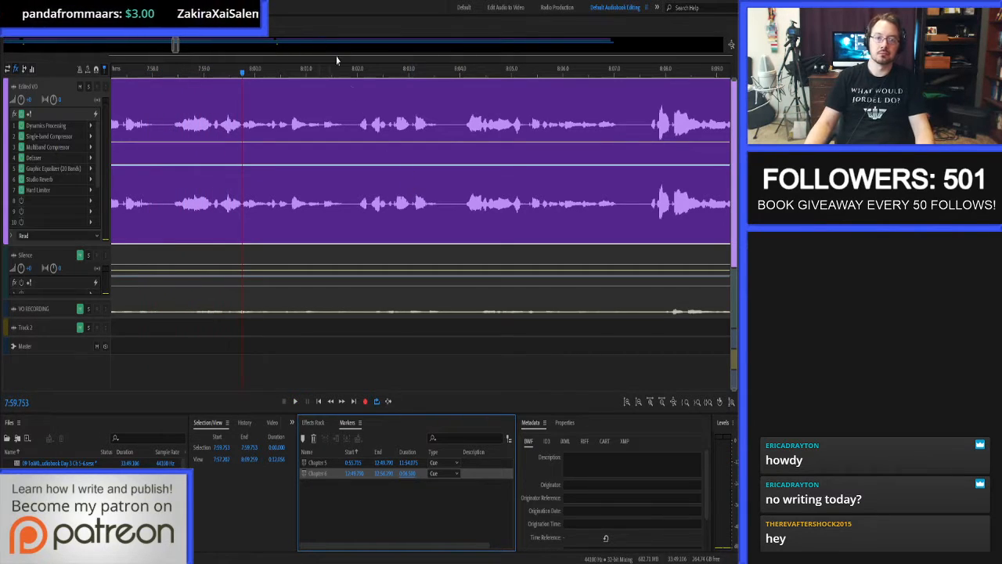
scroll(319, 128, "down", 2)
scroll(266, 128, "up", 4)
left_click(206, 125)
key("space")
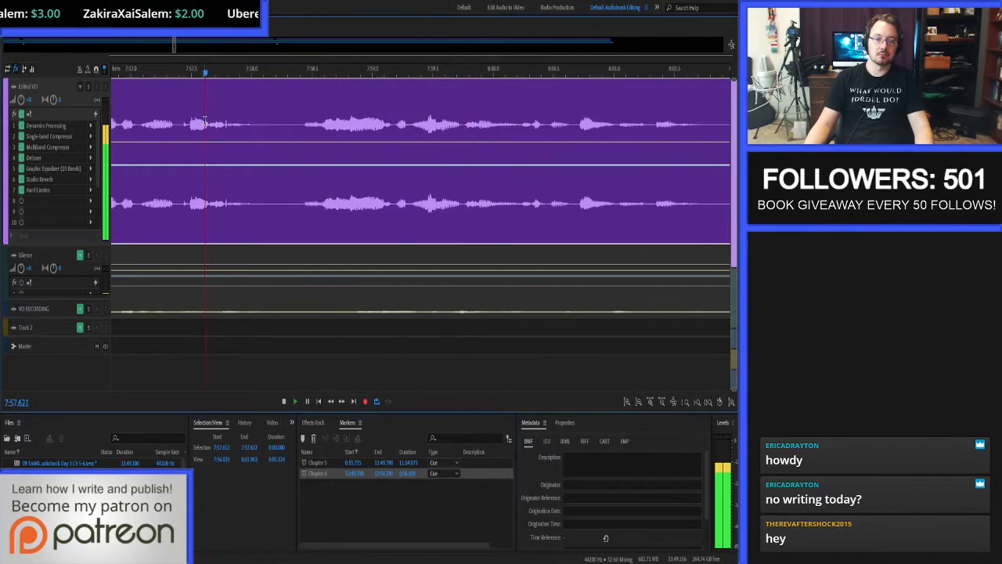
Open the clip's source waveform and auto-heal the roughly 18 ms click spike at about 7:57.78.
double_click(224, 125)
scroll(224, 128, "up", 3)
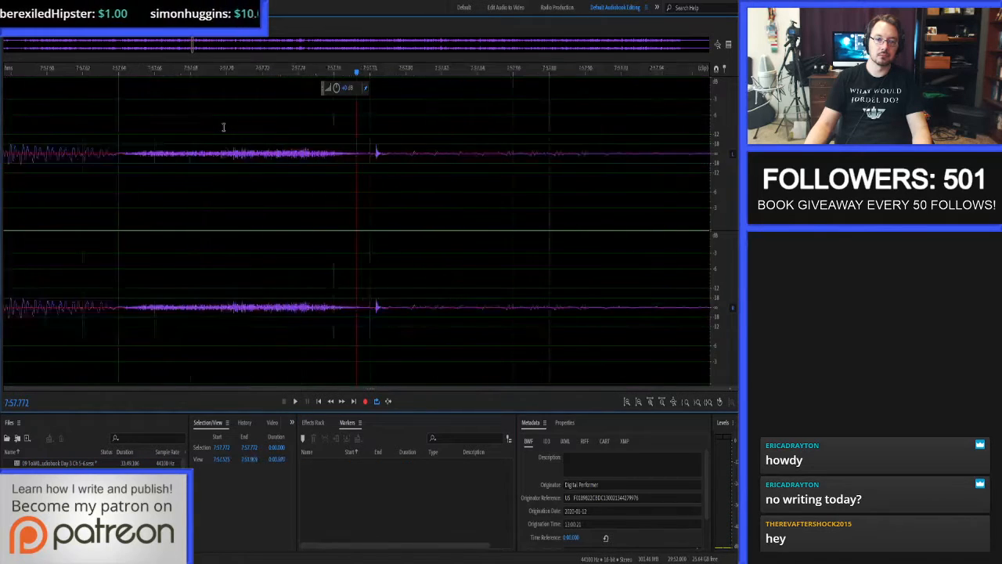
scroll(719, 133, "up", 4)
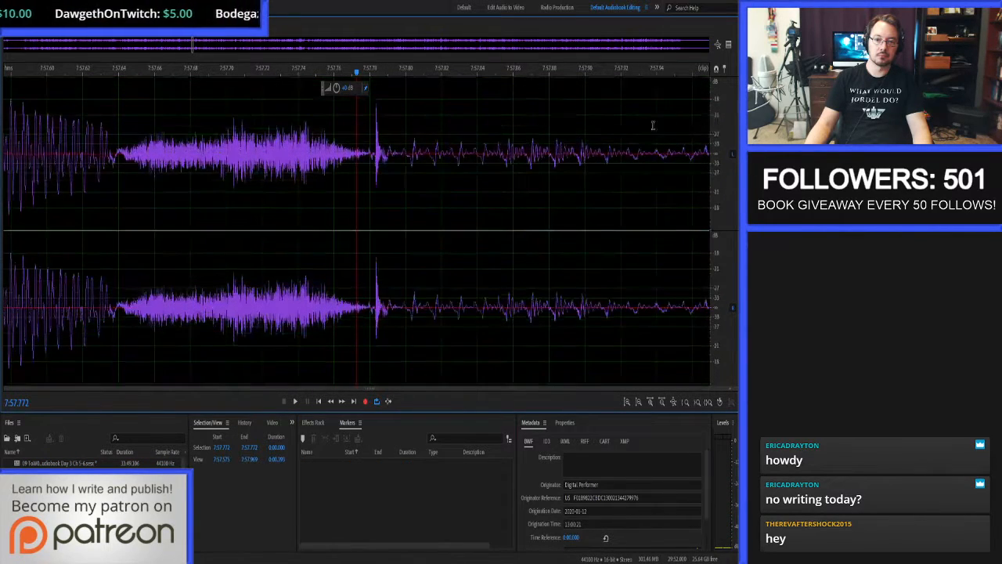
left_click_drag(365, 146, 402, 155)
key("ctrl+u")
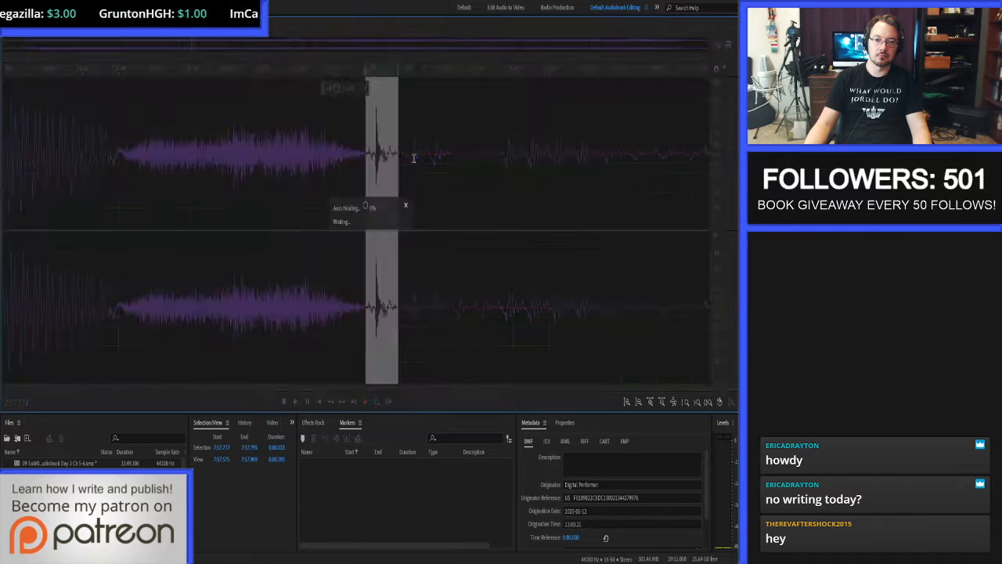
Audition the healed spot in the waveform, return to the multitrack session, and resume listening from about 7:57.2.
left_click(128, 151)
key("space")
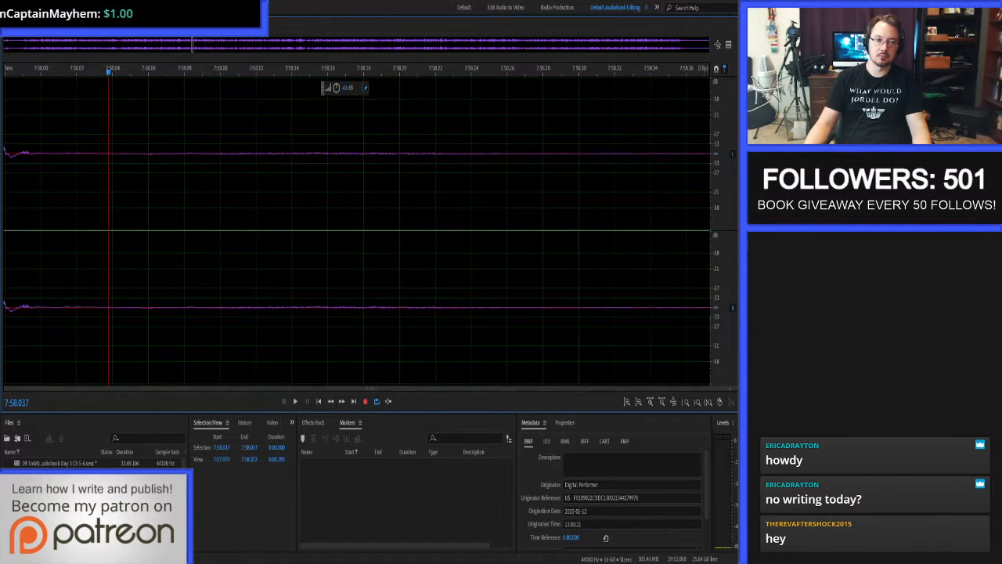
key("0")
left_click(156, 109)
key("space")
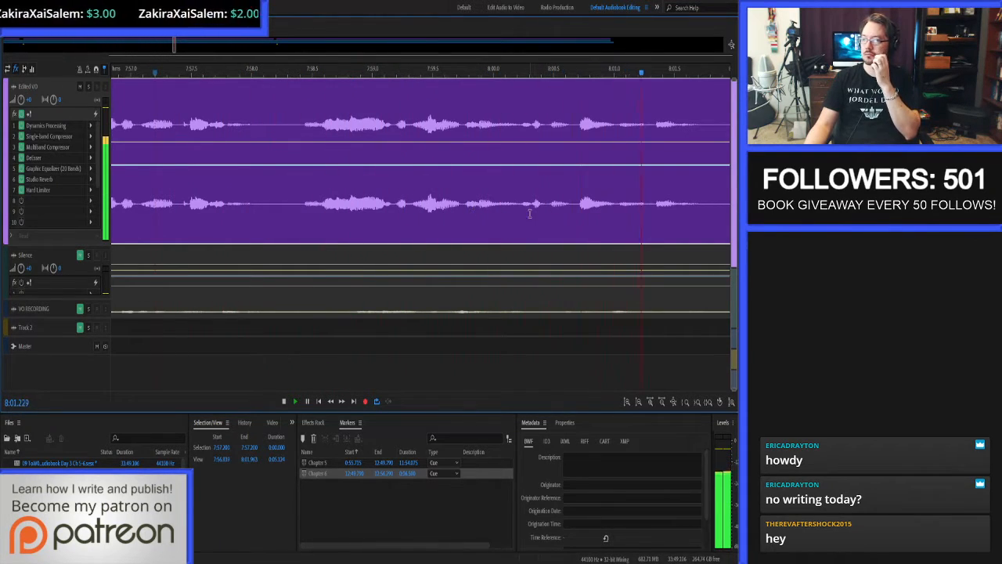
scroll(526, 212, "down", 3)
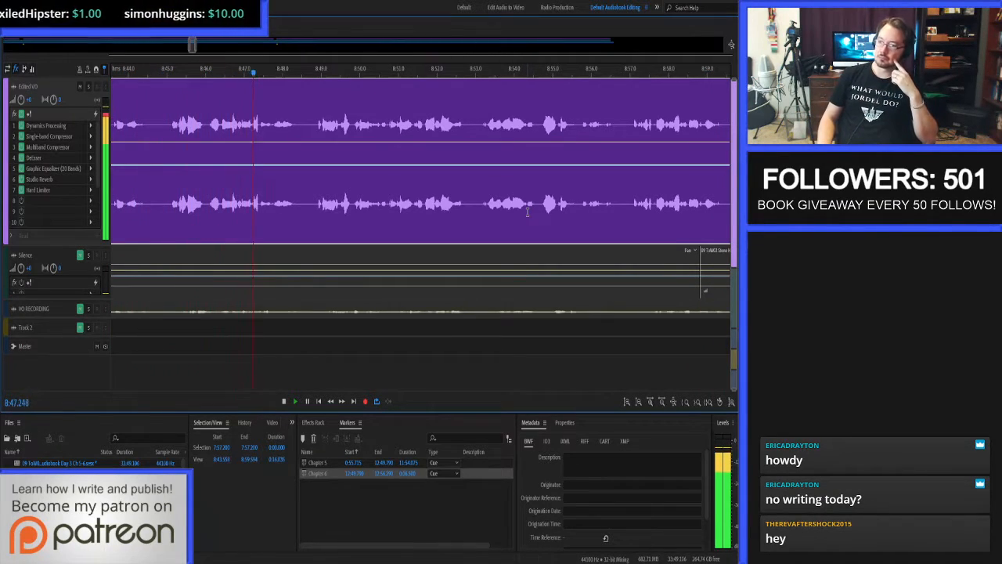
Stop at the click near 8:46.9, open the clip's source waveform, and auto-heal the roughly 12 ms spike.
key("space")
left_click(227, 114)
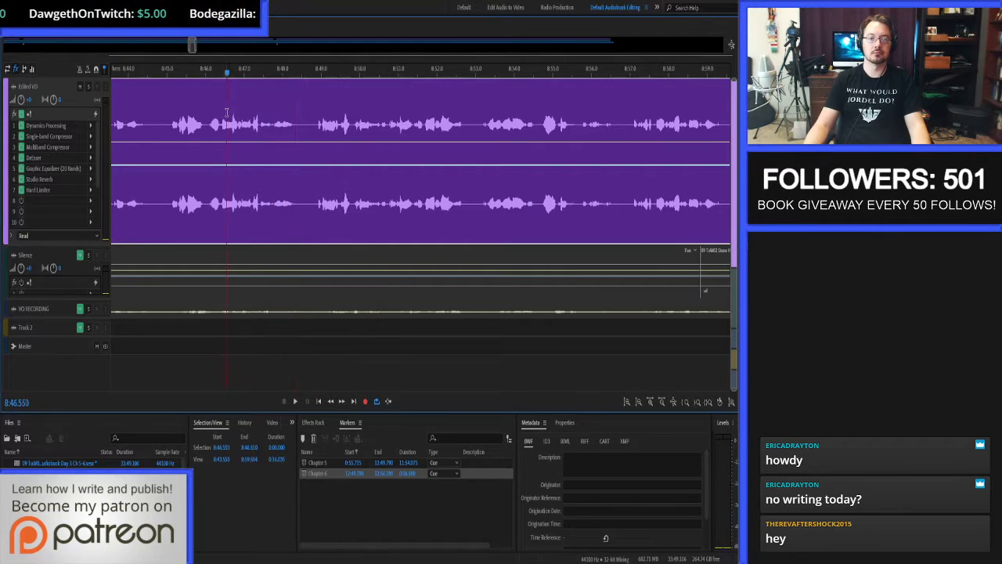
double_click(241, 120)
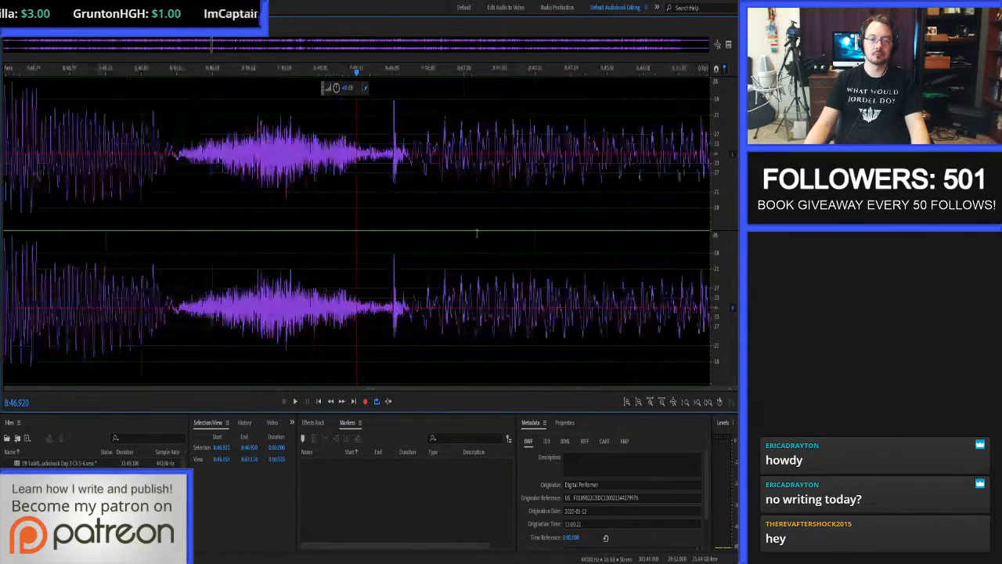
left_click_drag(386, 172, 407, 180)
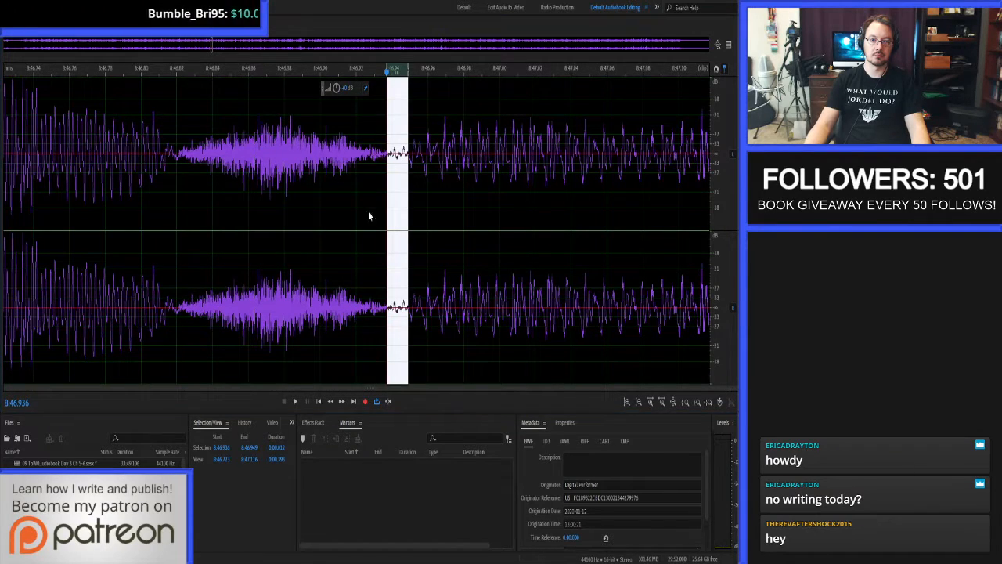
Return to the multitrack session and continue proof-listening to the Edited VO narration from about 8:45.9.
key("0")
left_click(204, 154)
key("space")
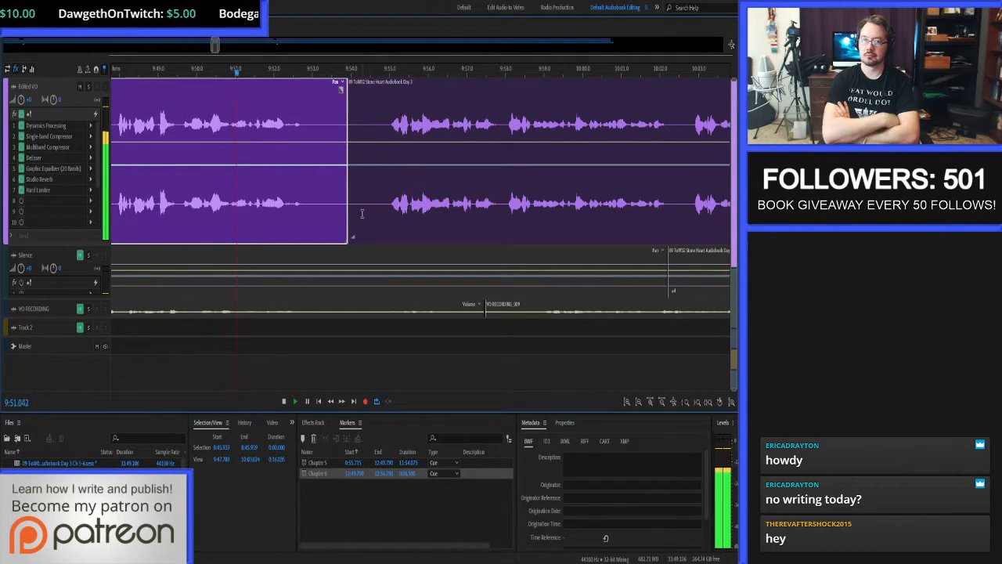
scroll(333, 173, "up", 3)
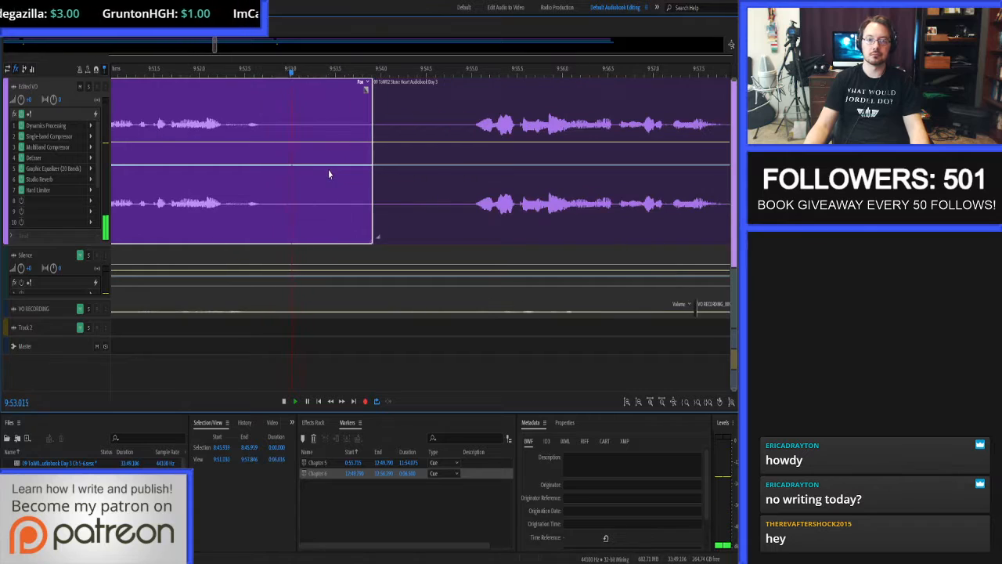
Stop at the long pause and delete the Edited VO audio from 9:52.846 to about 9:55.0.
key("space")
left_click_drag(277, 130, 473, 132)
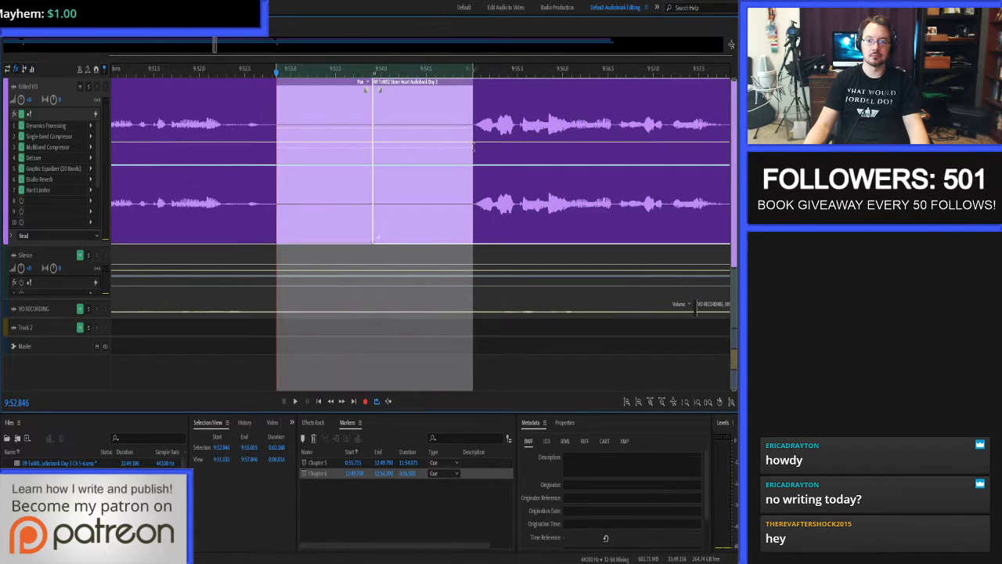
key("Delete")
Copy a 2-second stretch of the Silence track starting at 9:52.667 and paste it into the Edited VO gap.
left_click(260, 125)
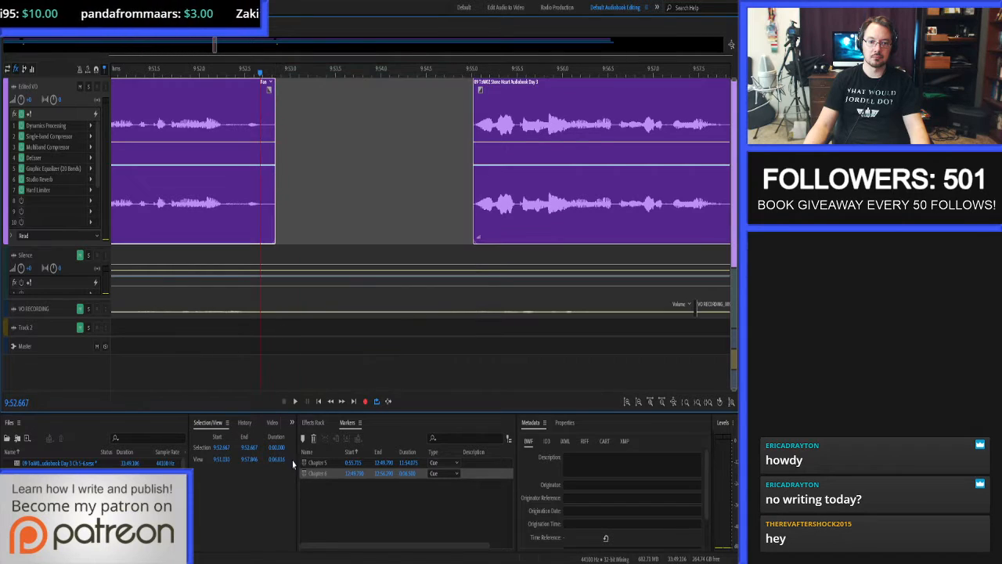
left_click(276, 448)
type("2")
key("Return")
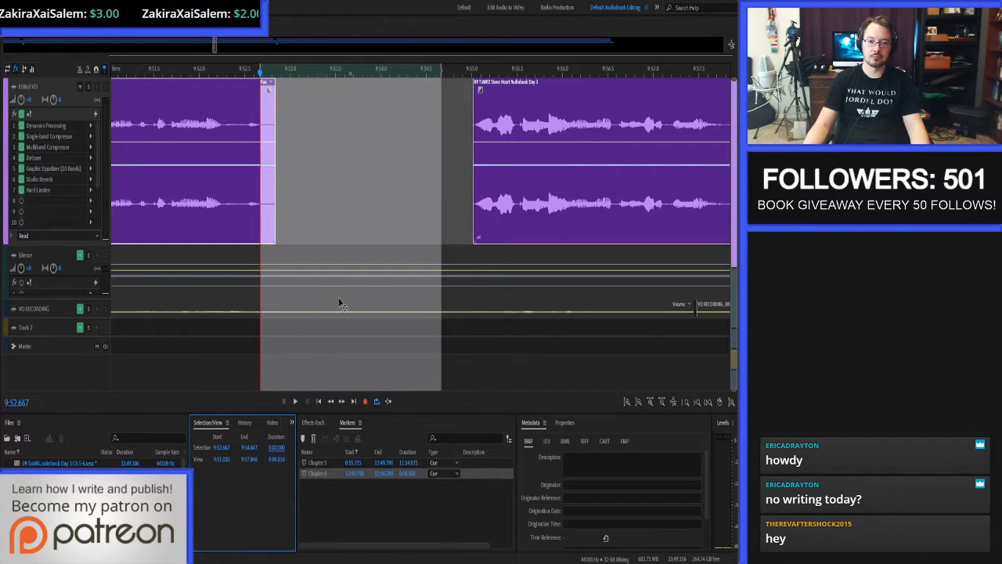
left_click(347, 257)
key("ctrl+c")
left_click(394, 200)
key("ctrl+v")
Extend the following narration clip's start back to 9:54.589 to crossfade with the silence, and resume listening from about 9:51.6.
left_click(454, 161)
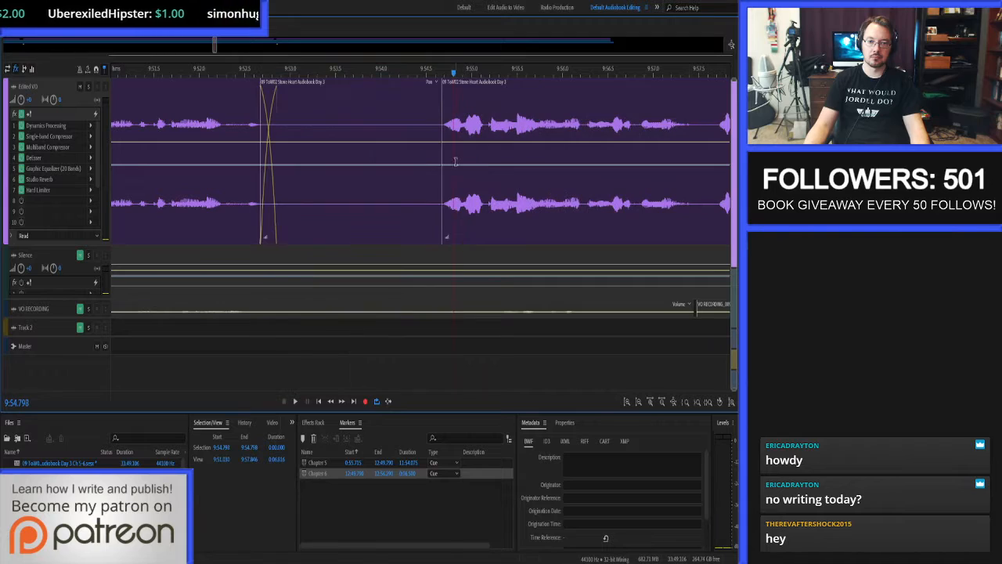
left_click(435, 141)
left_click(471, 134)
key("alt+[")
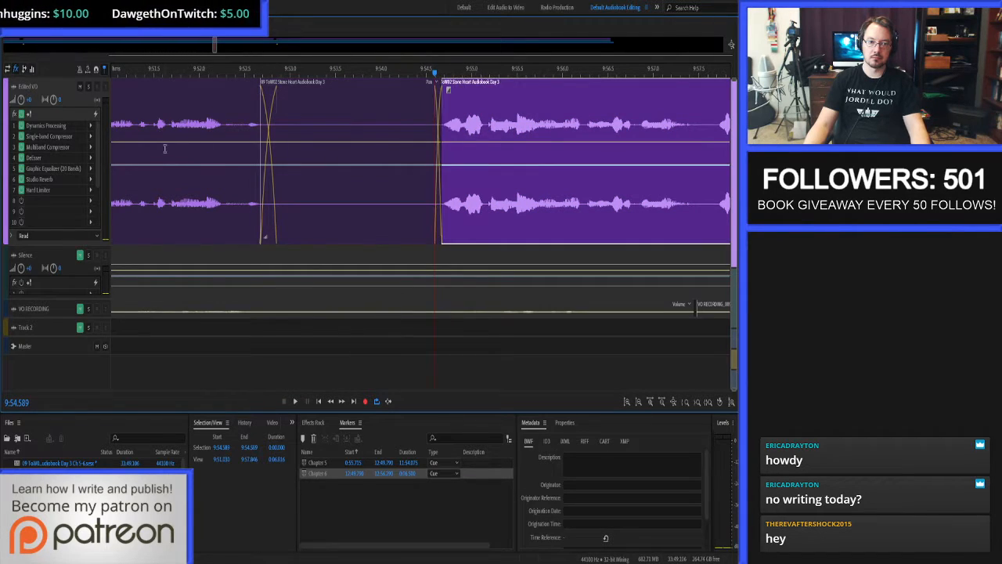
left_click(165, 149)
key("space")
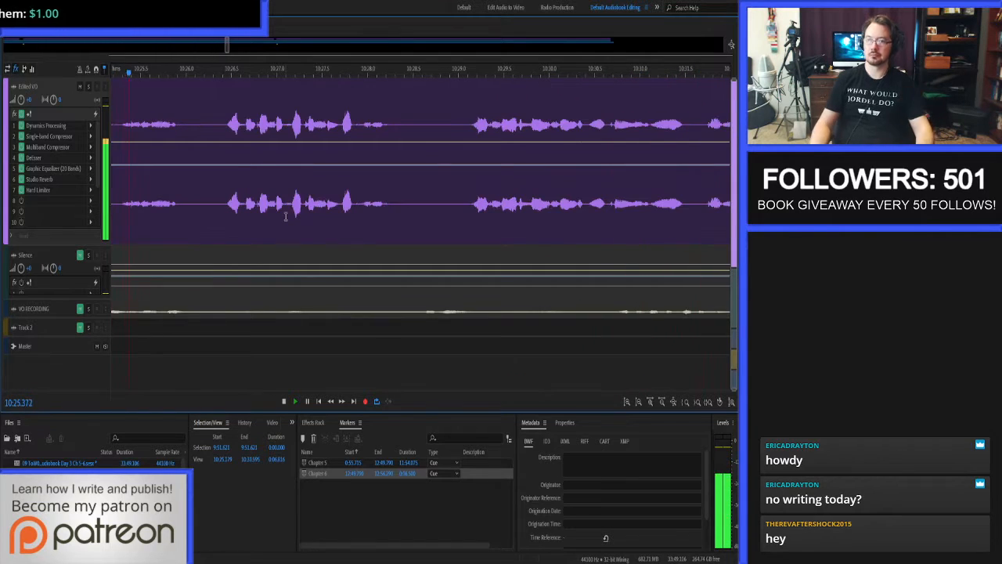
Stop at the noise near 10:24.3, open the clip's source waveform, and audition the onset of the word there.
key("space")
scroll(289, 175, "down", 4)
scroll(202, 132, "up", 6)
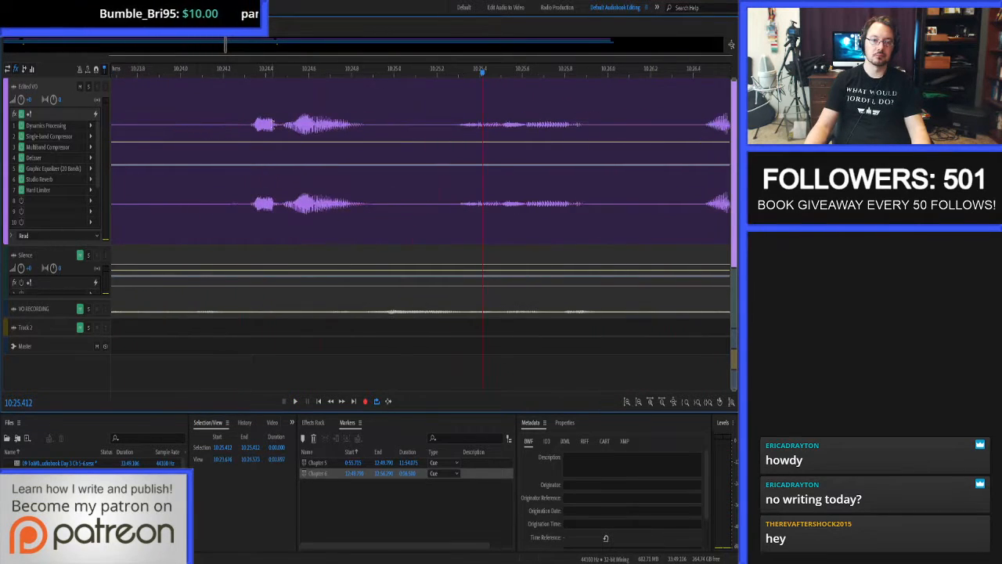
double_click(245, 123)
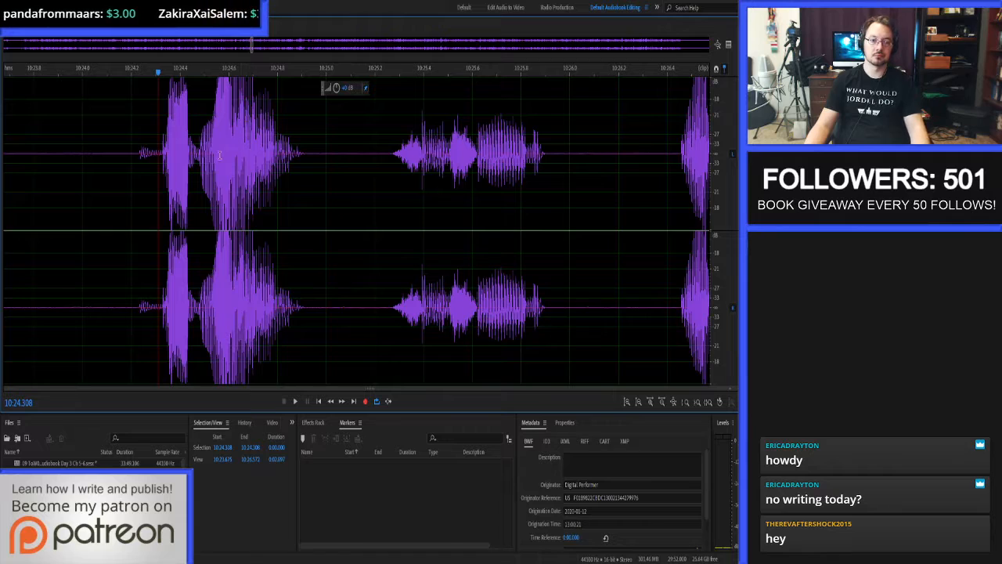
scroll(85, 152, "up", 3)
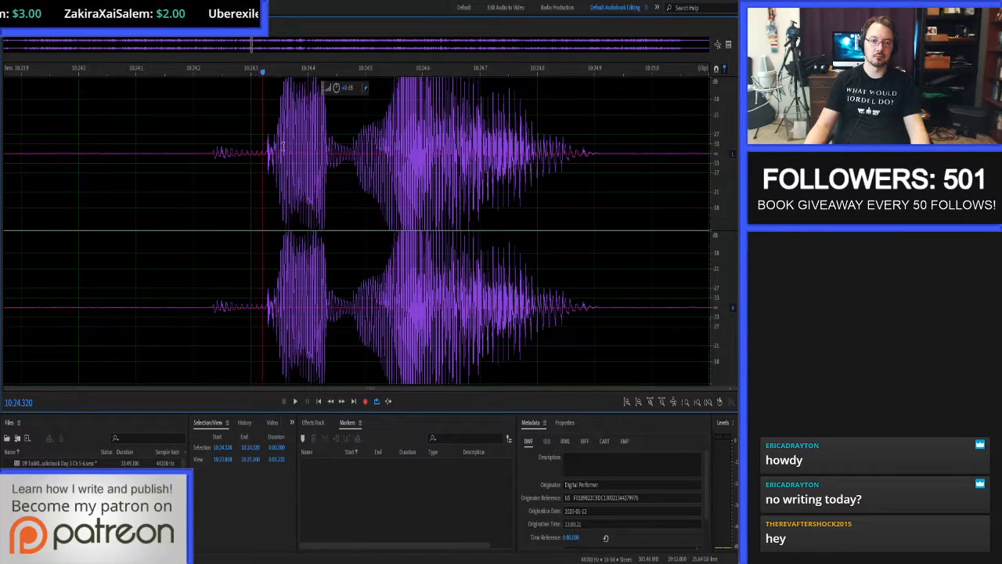
left_click_drag(262, 145, 349, 147)
key("space")
Auto-heal the roughly 85 ms noise just before the word at 10:24.3 and audition the repair from about 10:23.5.
left_click_drag(207, 151, 256, 162)
key("ctrl+u")
left_click(226, 152)
left_click(102, 153)
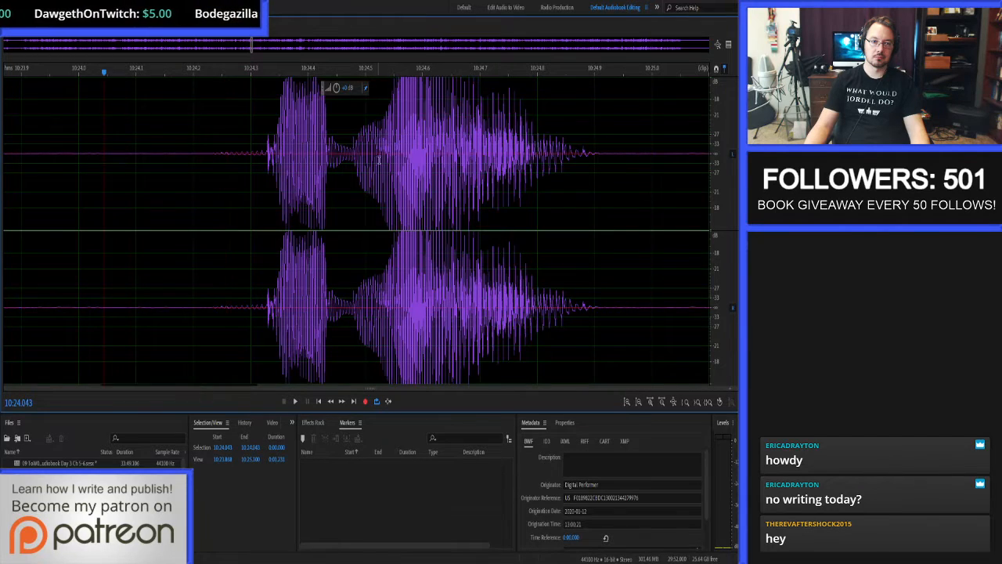
scroll(380, 158, "down", 8)
left_click(334, 156)
key("space")
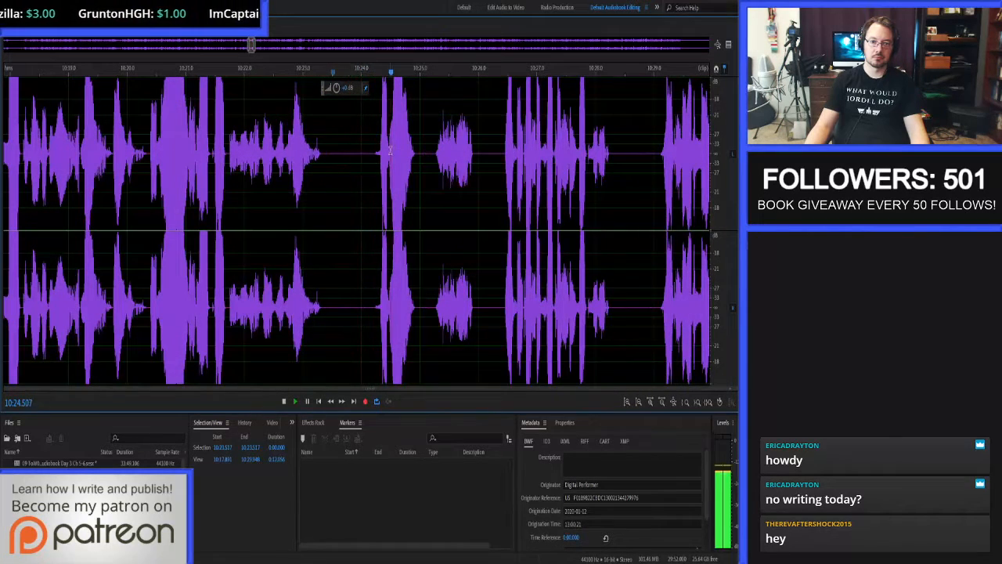
Auto-heal the remaining ripple from about 10:24.22 to 10:24.30, and the stretch from 10:24.074 to about 10:24.237.
scroll(371, 148, "up", 8)
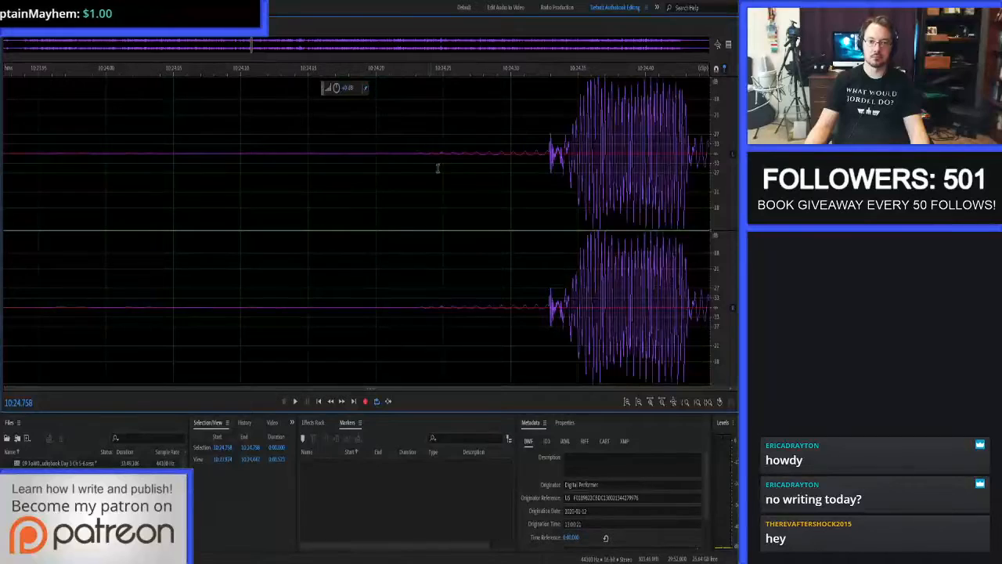
scroll(720, 117, "up", 4)
left_click_drag(401, 146, 514, 147)
key("ctrl+u")
left_click(334, 162)
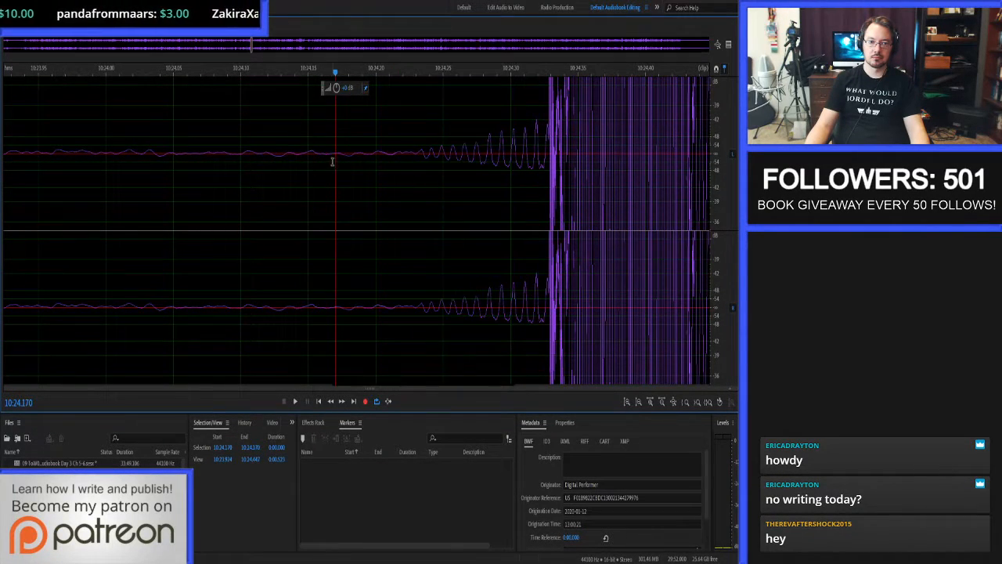
left_click_drag(207, 150, 426, 146)
key("ctrl+u")
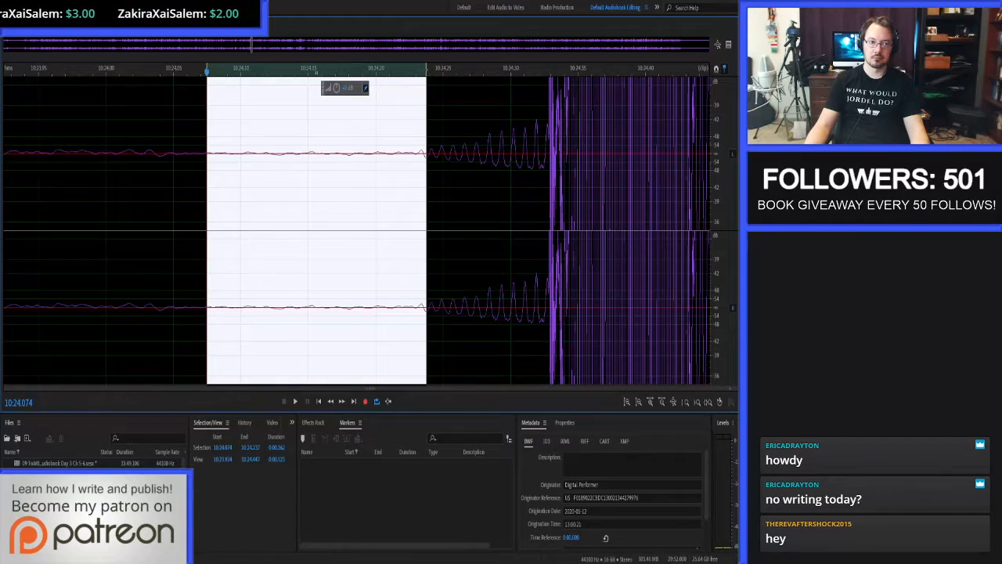
Return to the multitrack session and resume proof-listening from 10:23.871 with a wider view of the timeline.
key("0")
left_click(153, 113)
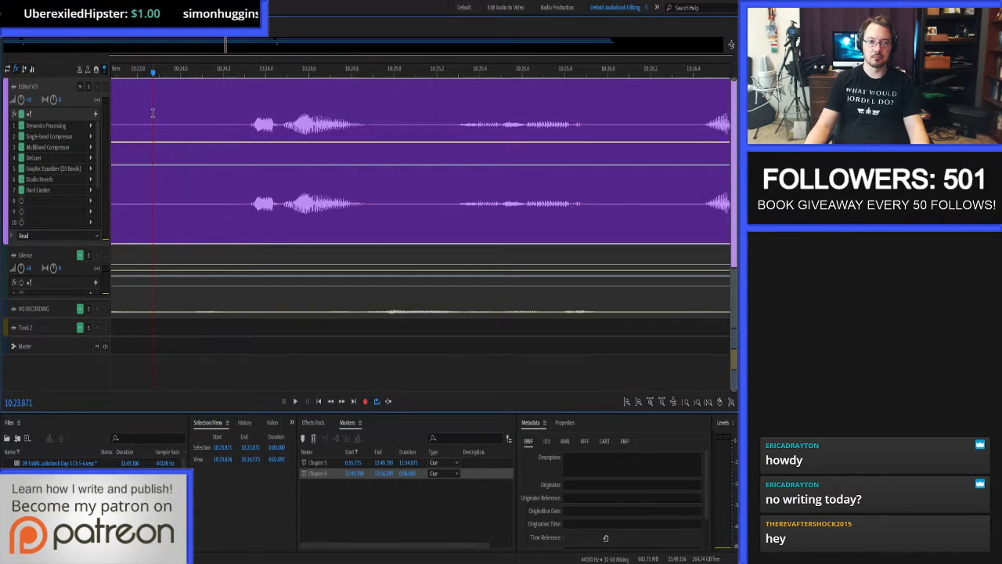
key("space")
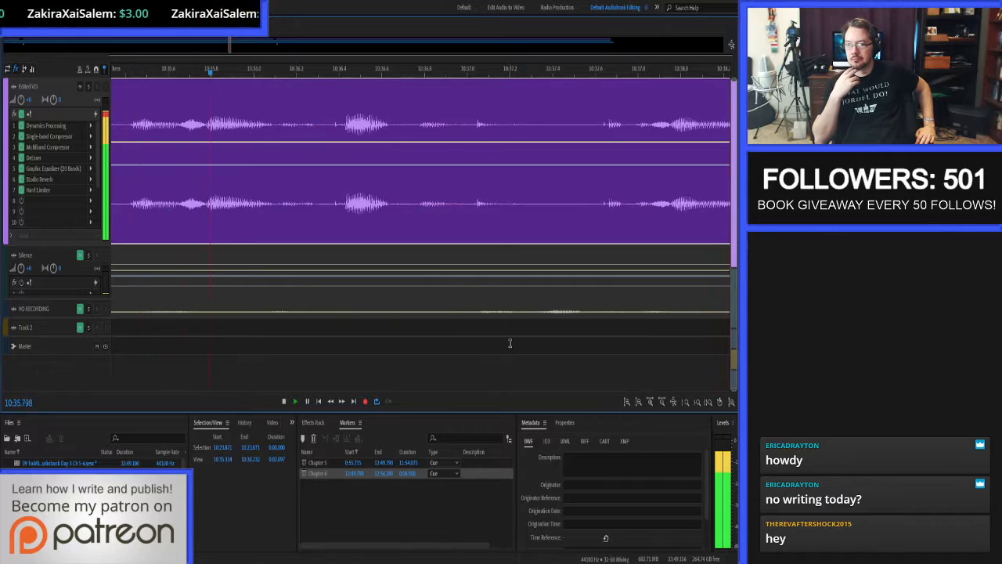
key("minus")
key("minus")
key("minus")
key("minus")
key("minus")
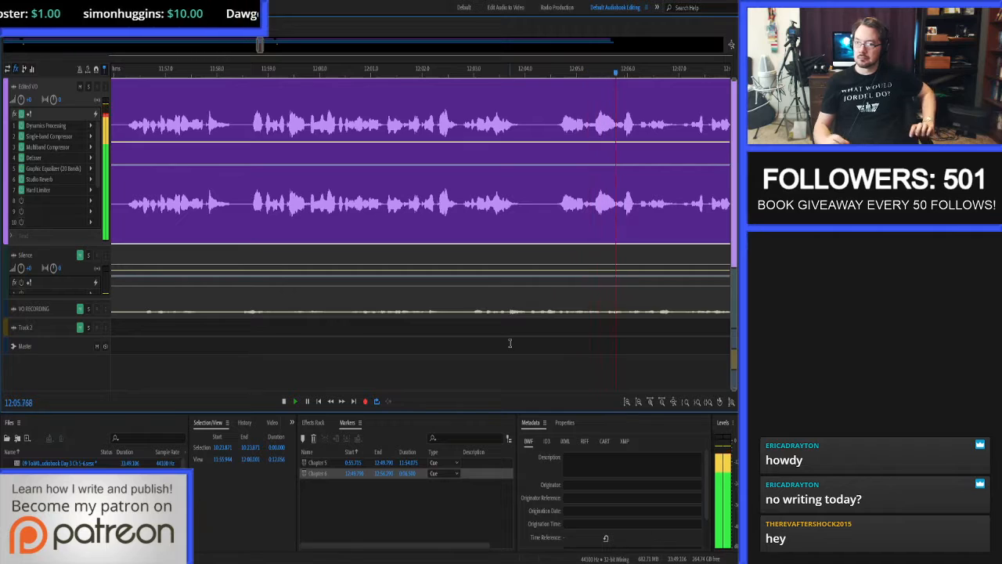
Stop at the click near 12:04.6, open the clip's source waveform, and auto-heal the roughly 43 ms spike before the word.
key("space")
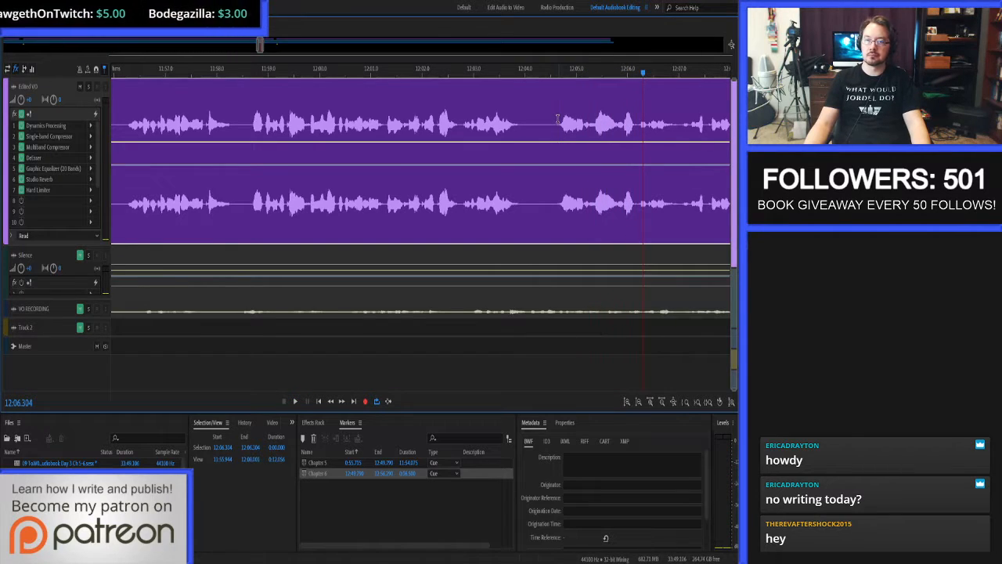
double_click(558, 119)
scroll(385, 156, "up", 10)
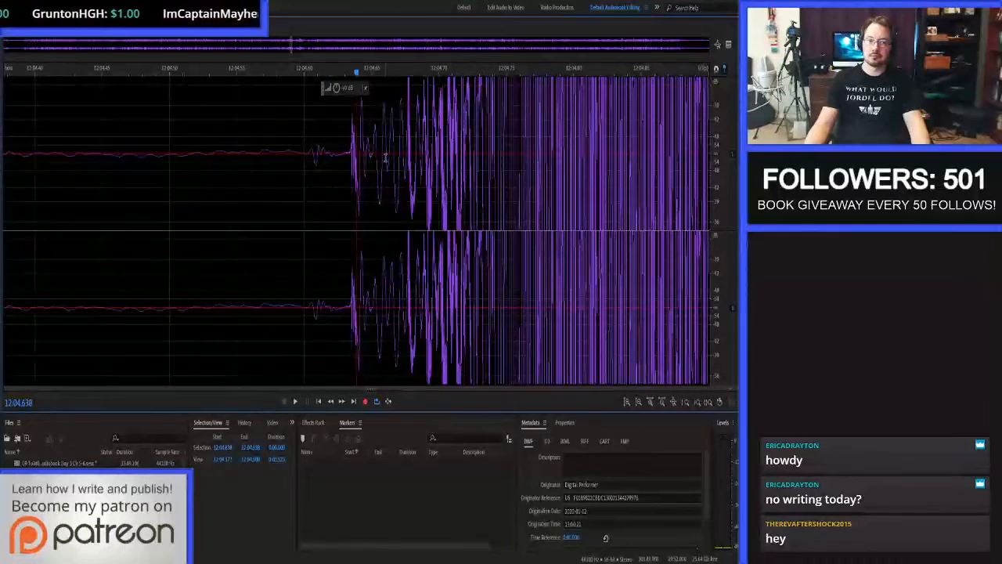
scroll(722, 110, "down", 2)
left_click_drag(303, 139, 363, 140)
key("ctrl+u")
left_click(312, 147)
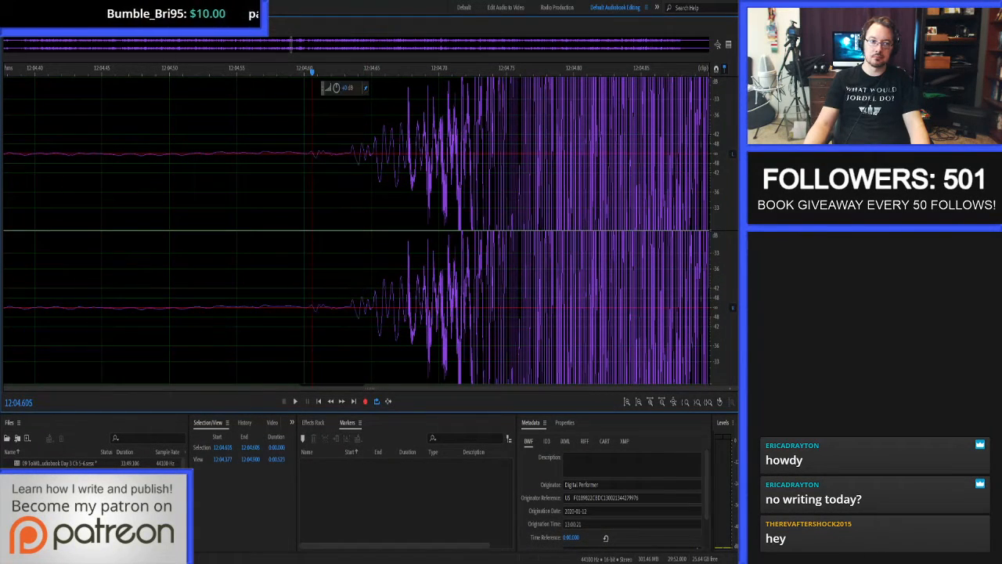
Return to the multitrack session and listen from about 12:04.3 through the end of the Chapter 5 narration.
key("0")
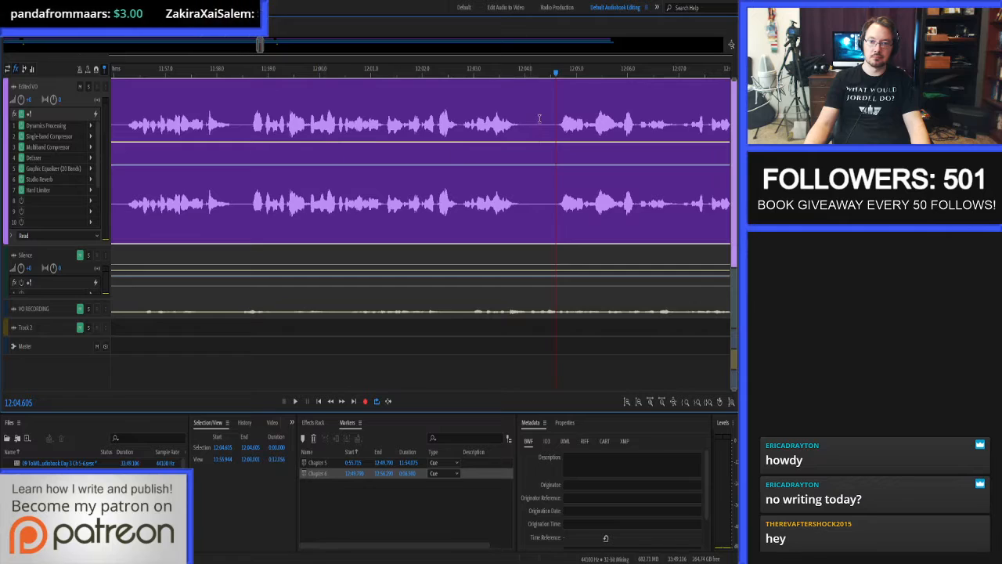
key("space")
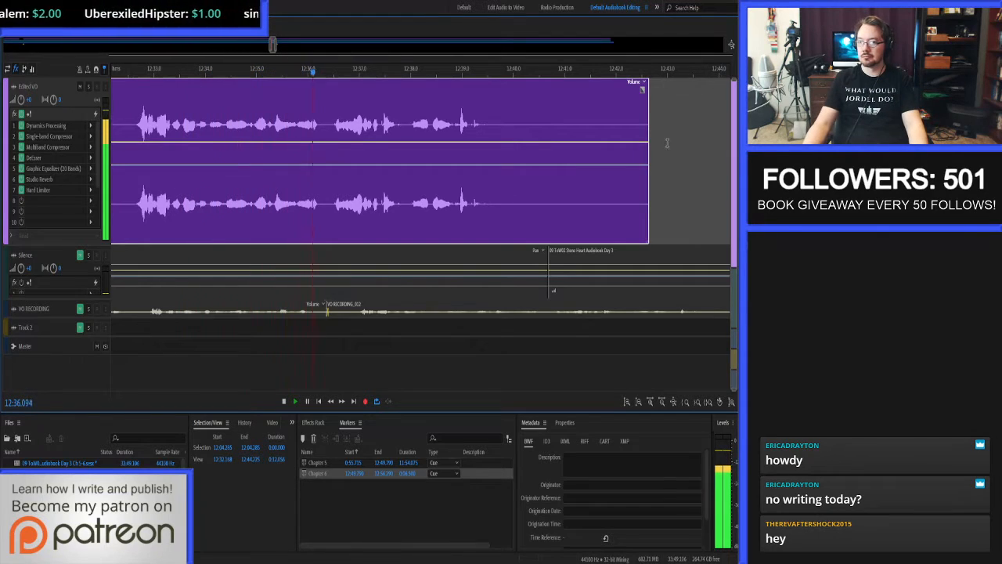
scroll(532, 123, "up", 2)
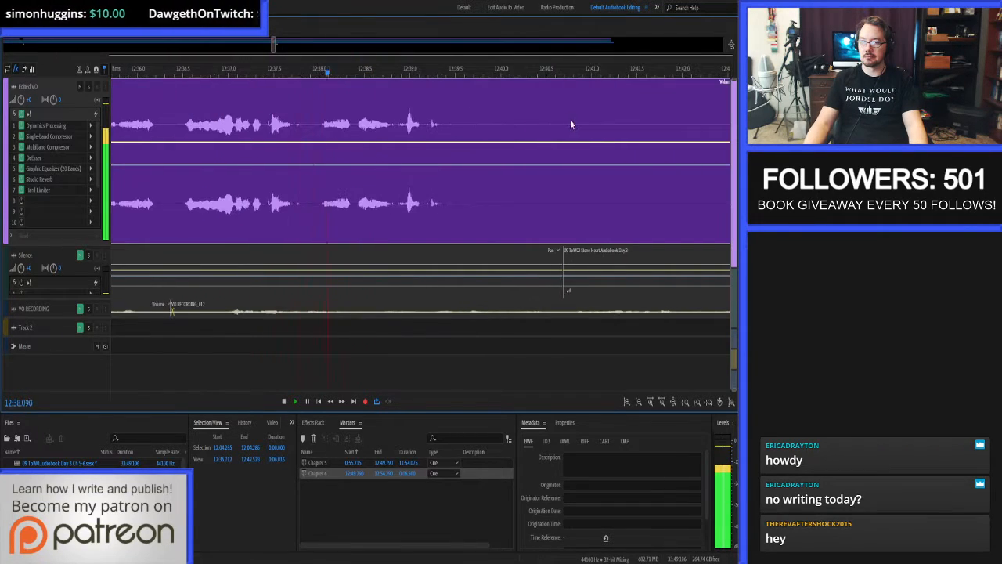
scroll(420, 137, "down", 2)
scroll(545, 135, "up", 2)
key("space")
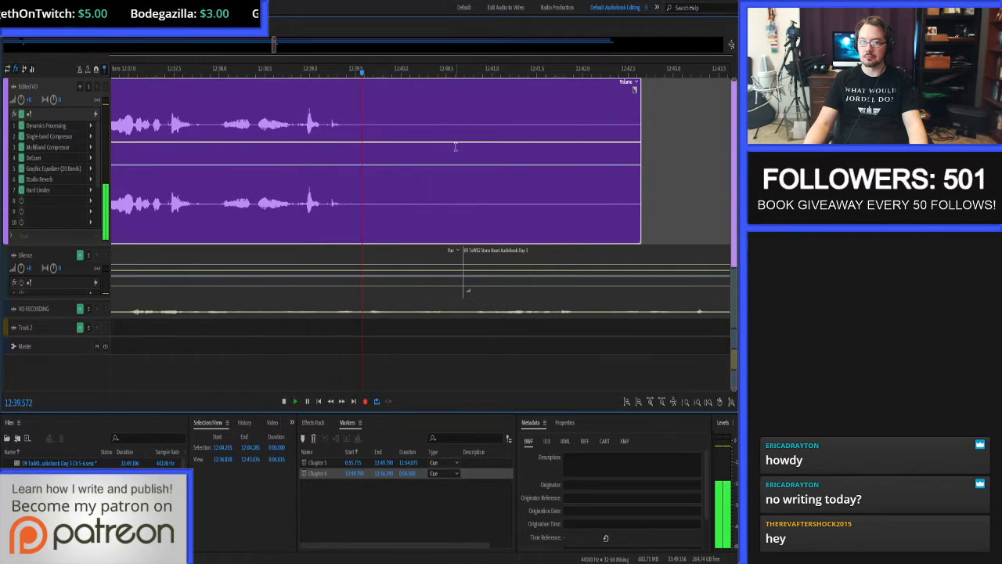
Trim the narration clip's end to 12:39.693 and copy 3 seconds of Silence-track audio over its tail from 12:39.472.
left_click(373, 126)
key("alt+]")
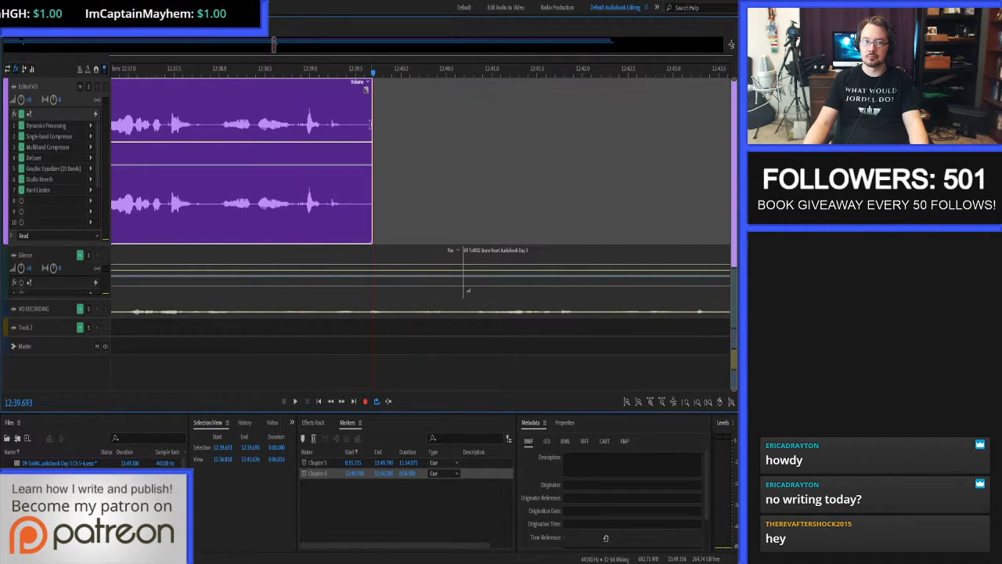
left_click(353, 121)
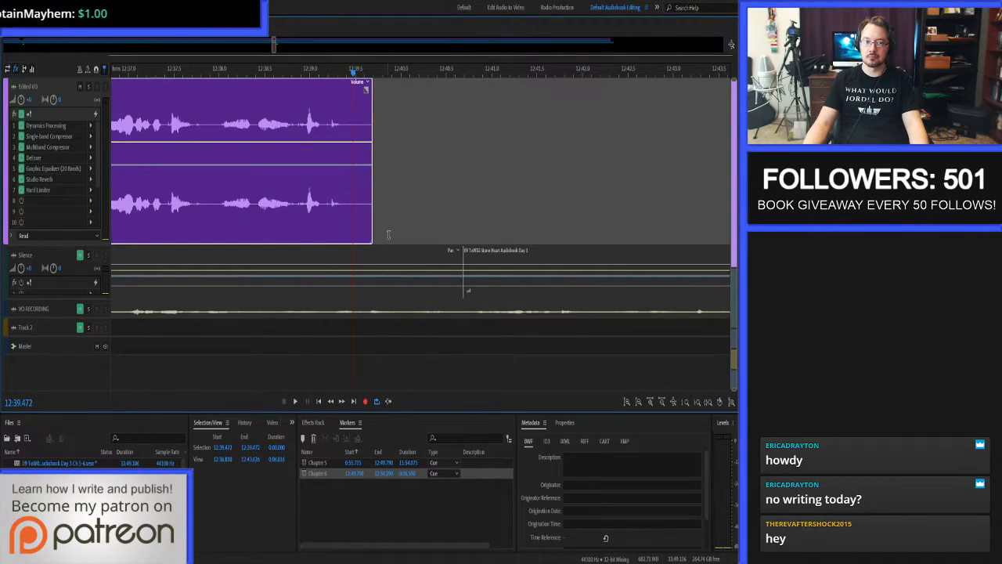
left_click(273, 448)
type("3")
key("Return")
left_click_drag(385, 250, 452, 204)
Audition the chapter ending from about 12:38.2 into the added silence.
left_click(238, 135)
key("space")
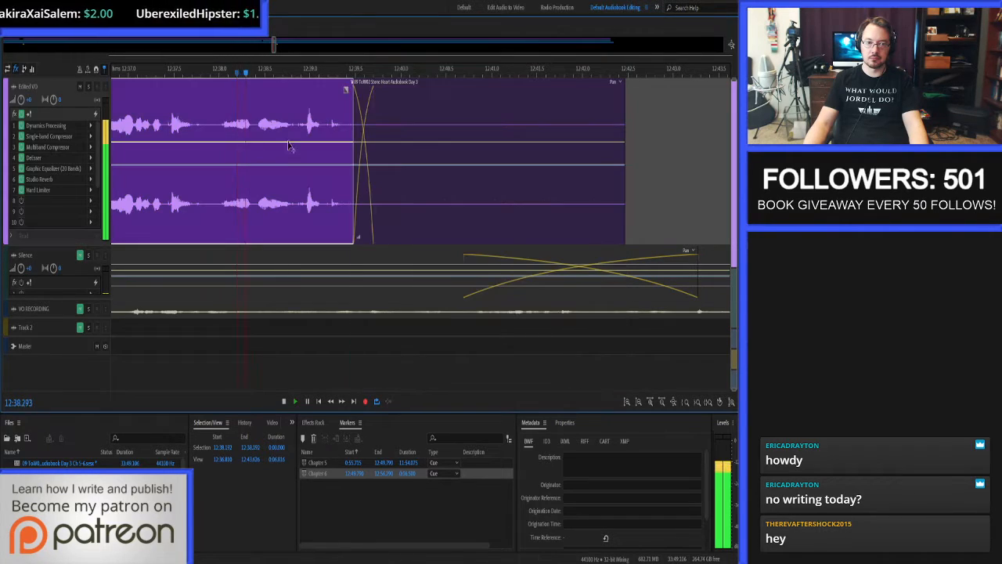
left_click(562, 112)
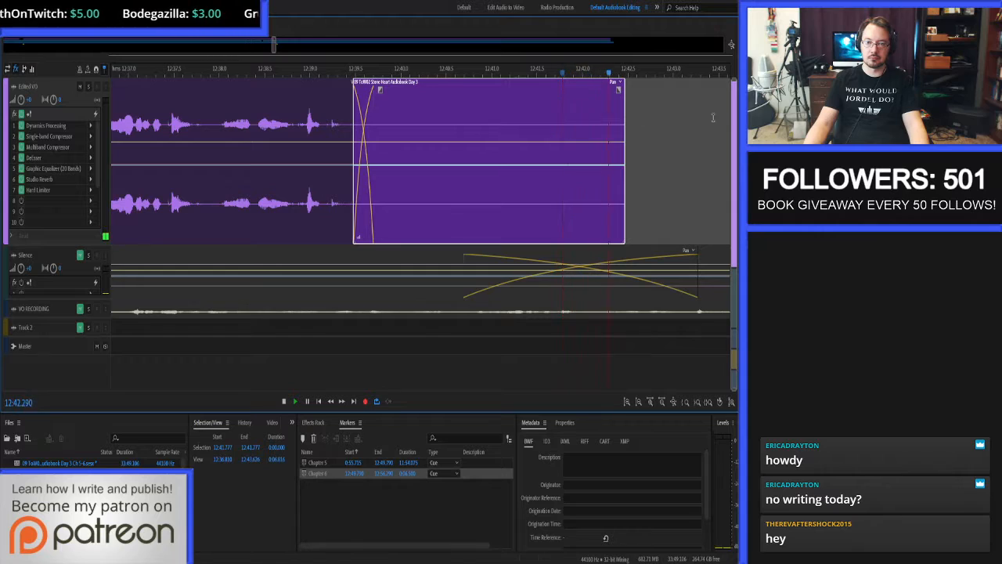
Set the Chapter 5 marker's end to 12:42.472, matching the end of the added silence clip.
left_click(588, 108)
key("ctrl+alt+Right")
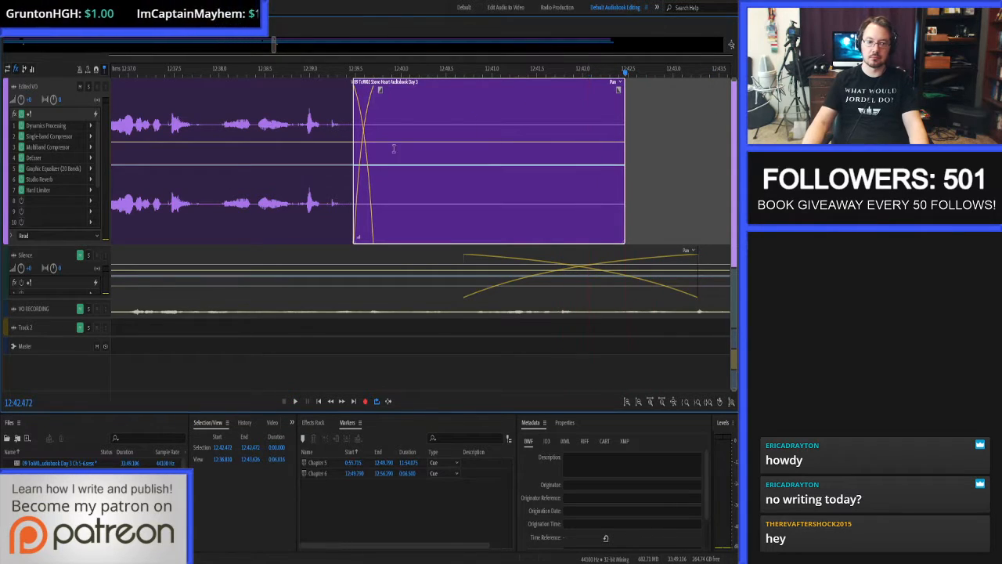
left_click(226, 447)
key("ctrl+c")
left_click(383, 463)
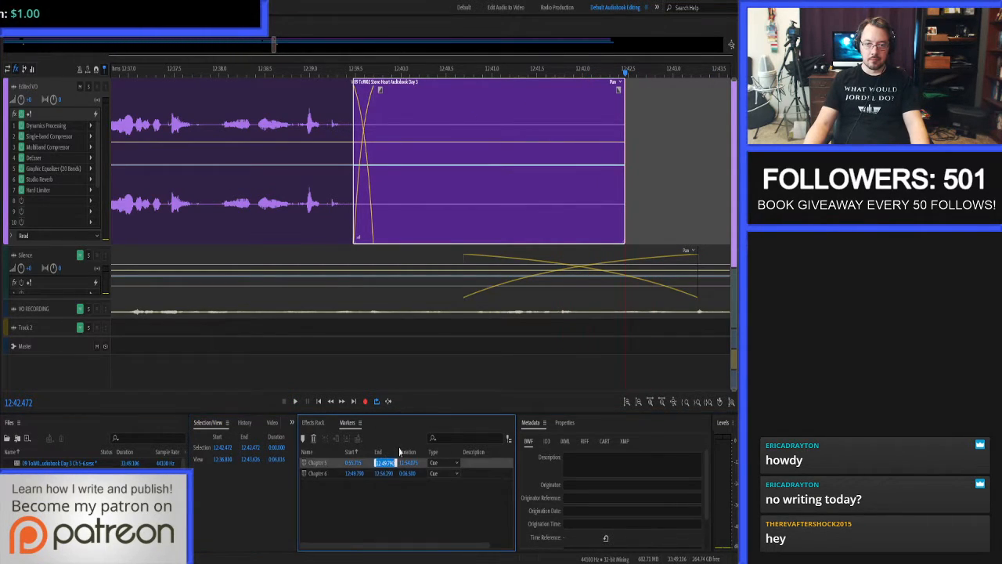
key("ctrl+v")
key("Return")
Show the full session and rename Track 2 as "Podcast Chapters".
key("backslash")
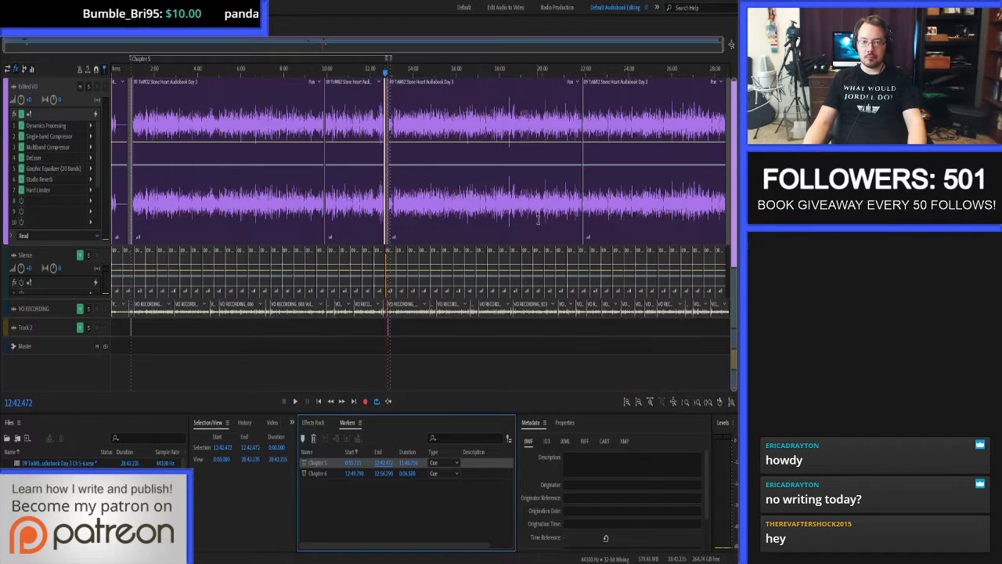
left_click(168, 327)
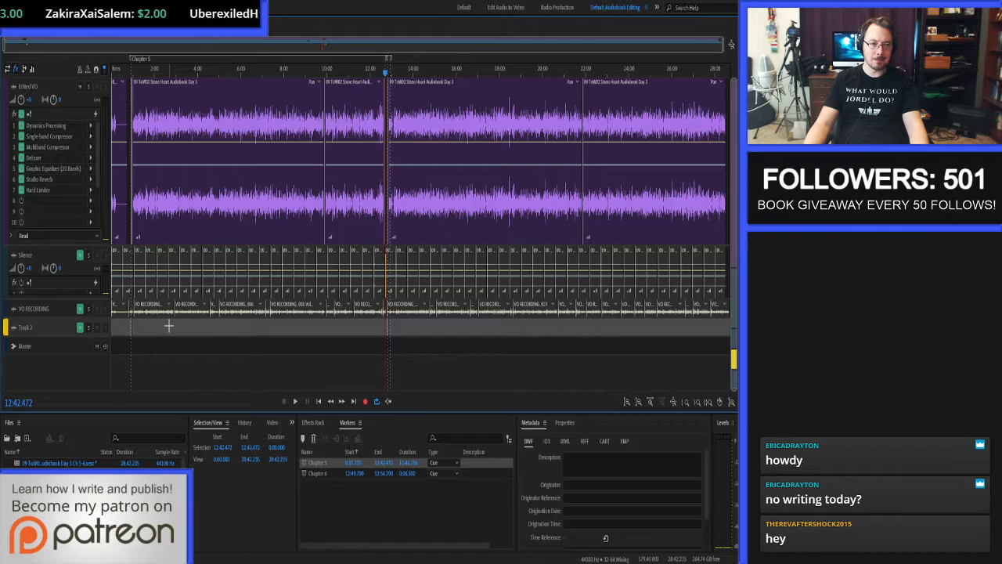
left_click(26, 330)
type("Pi")
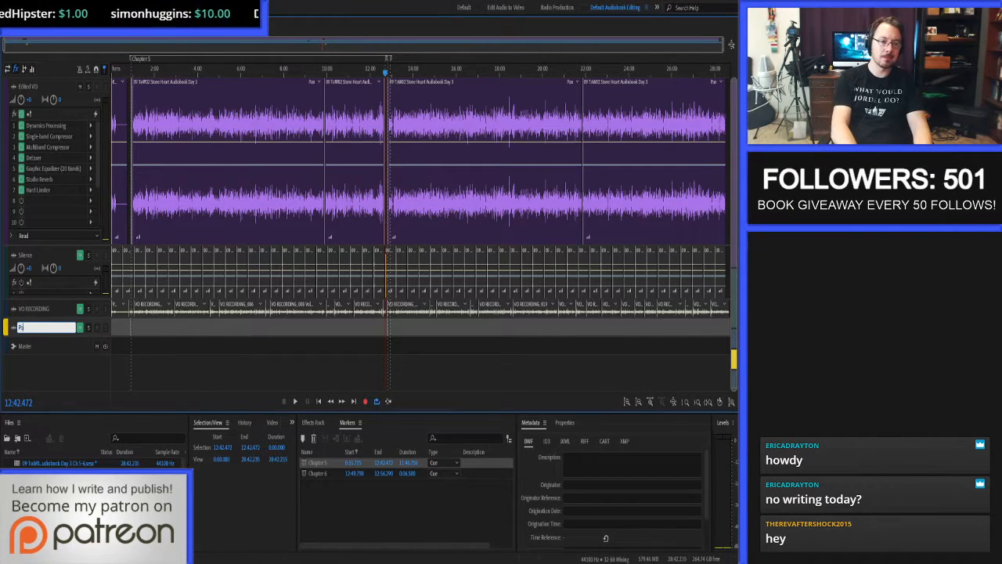
type("dcast Chapters")
key("Return")
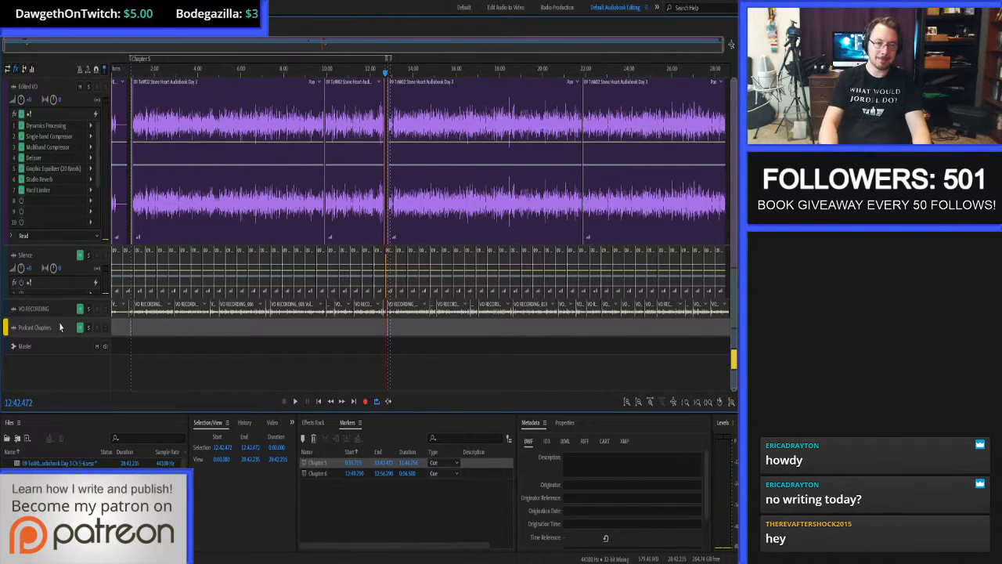
Bounce the Chapter 5 marker range to a new track and open the bounced clip in the waveform editor.
left_click(305, 464)
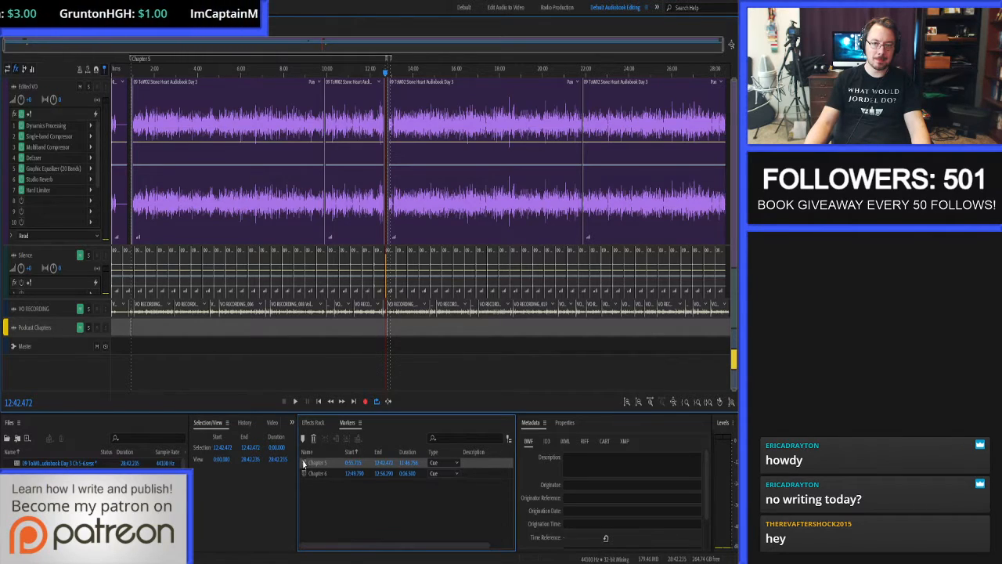
key("ctrl+b")
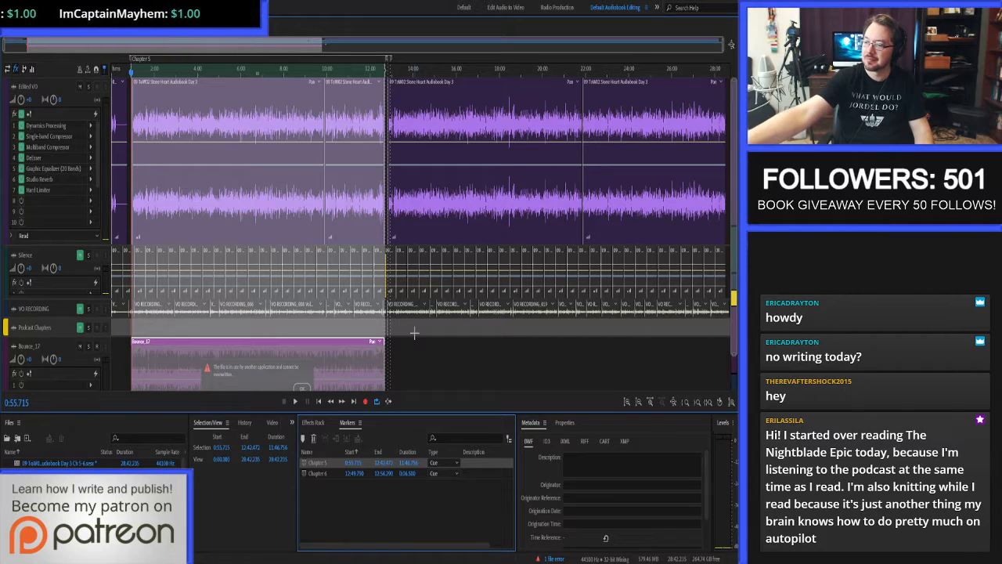
key("alt+Tab")
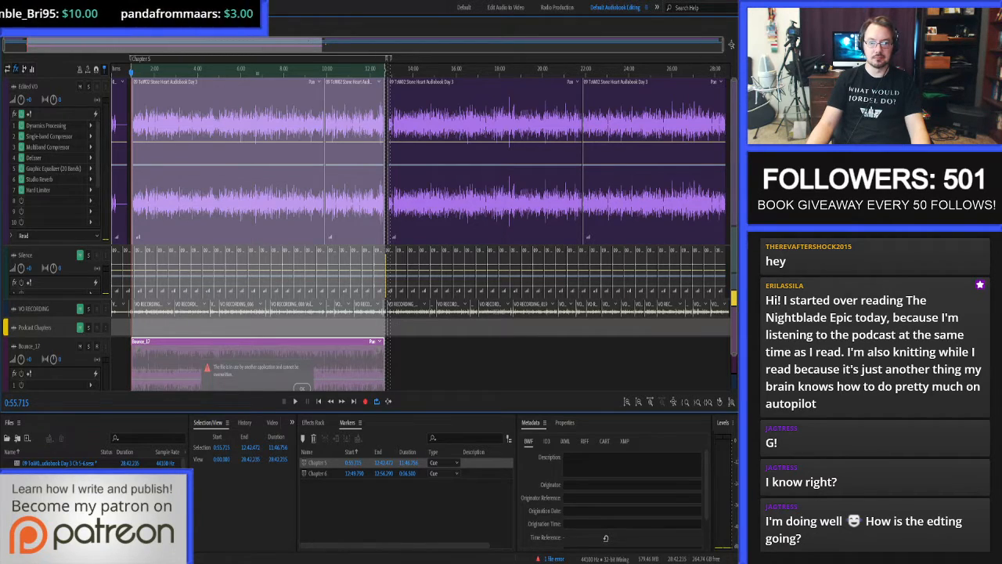
left_click(391, 264)
left_click(305, 387)
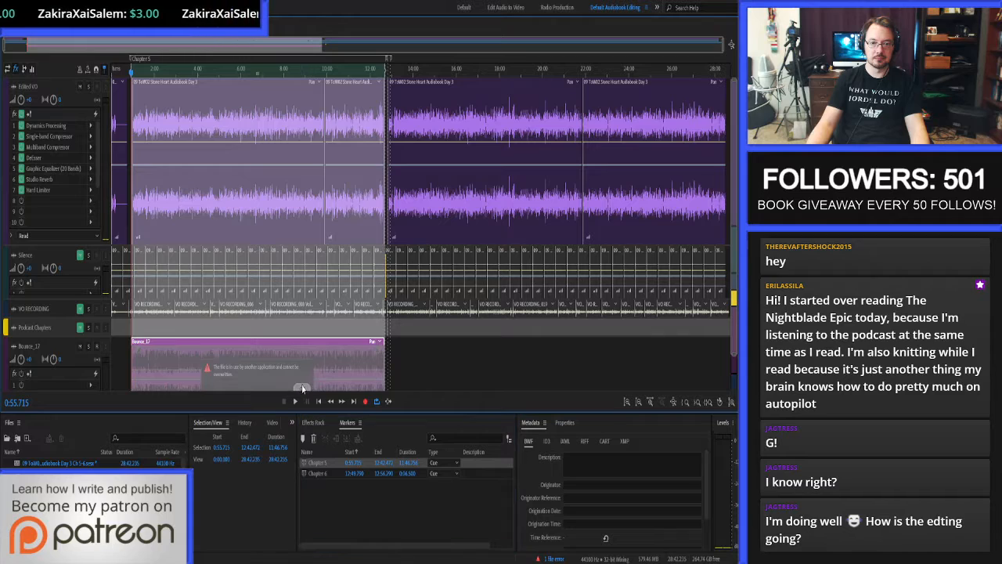
double_click(298, 346)
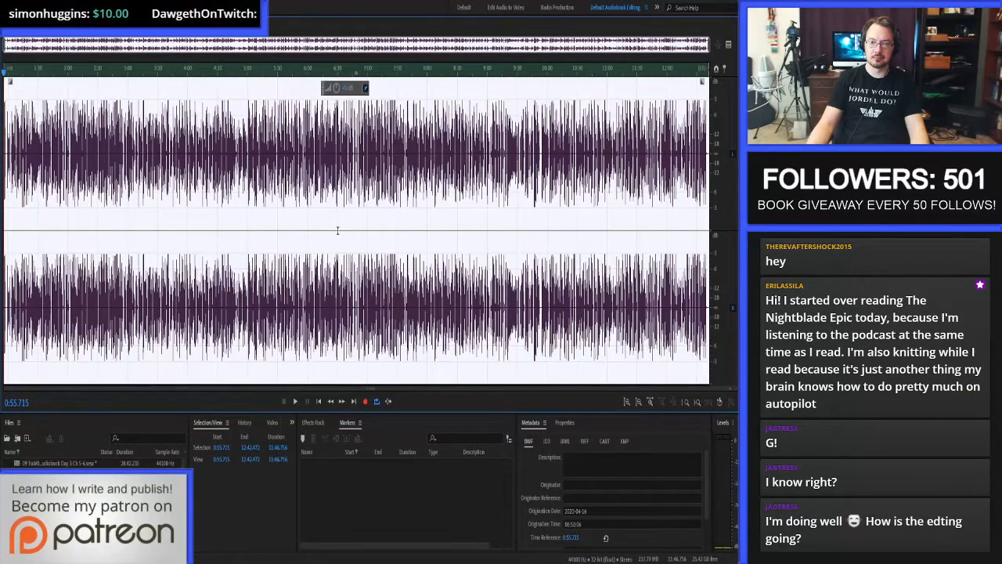
Save the bounced Chapter 5 audio as a separate file and return to the multitrack session.
key("ctrl+shift+s")
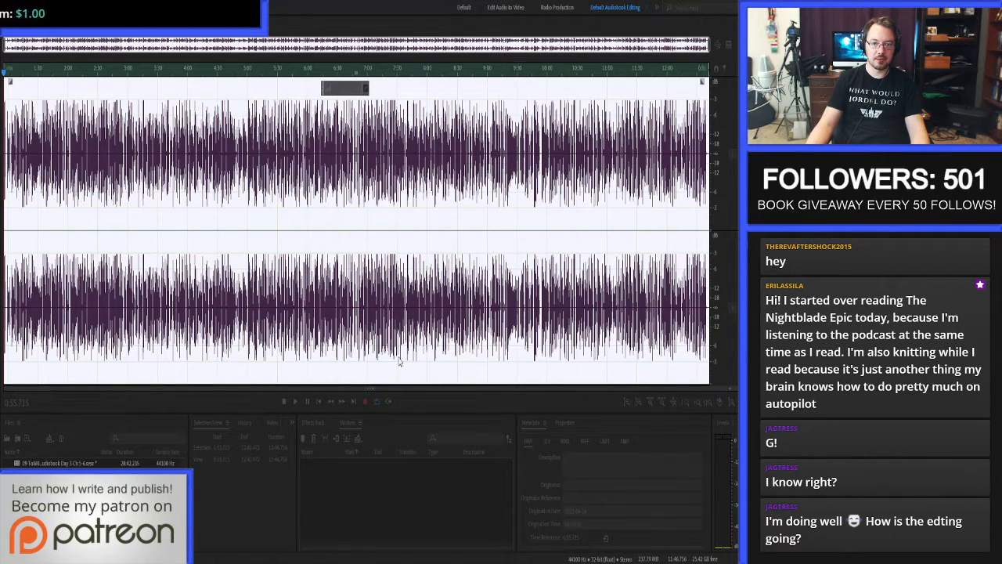
left_click(438, 365)
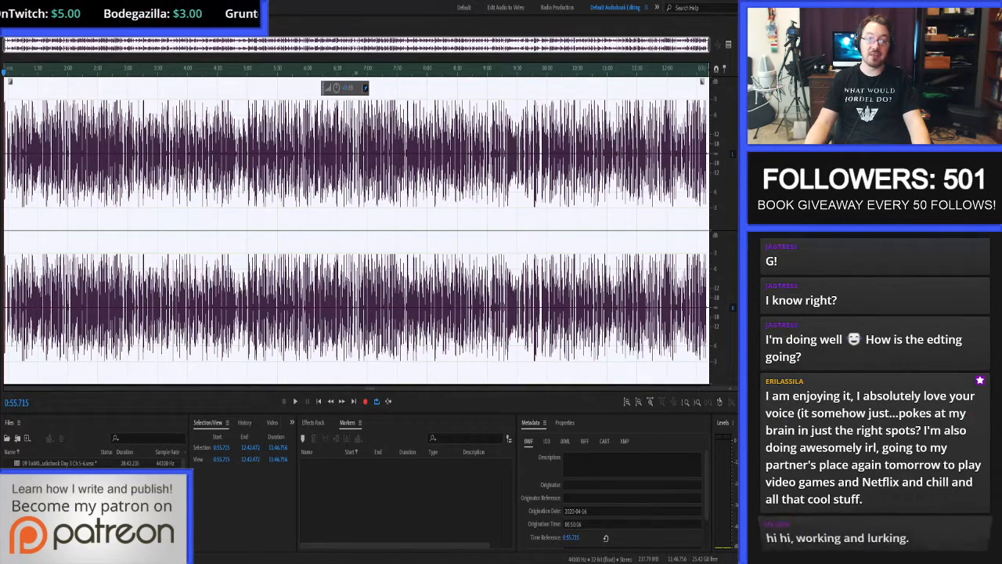
key("0")
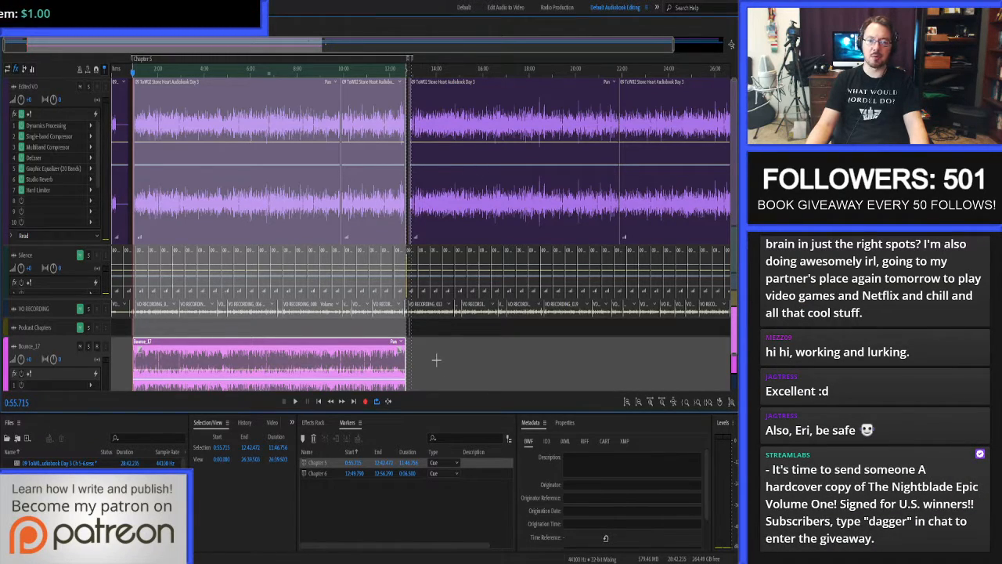
Trim the start of the Chapter 6 heading clip to about 12:50.3, just before the first spoken word.
scroll(426, 218, "up", 2)
scroll(426, 218, "up", 10)
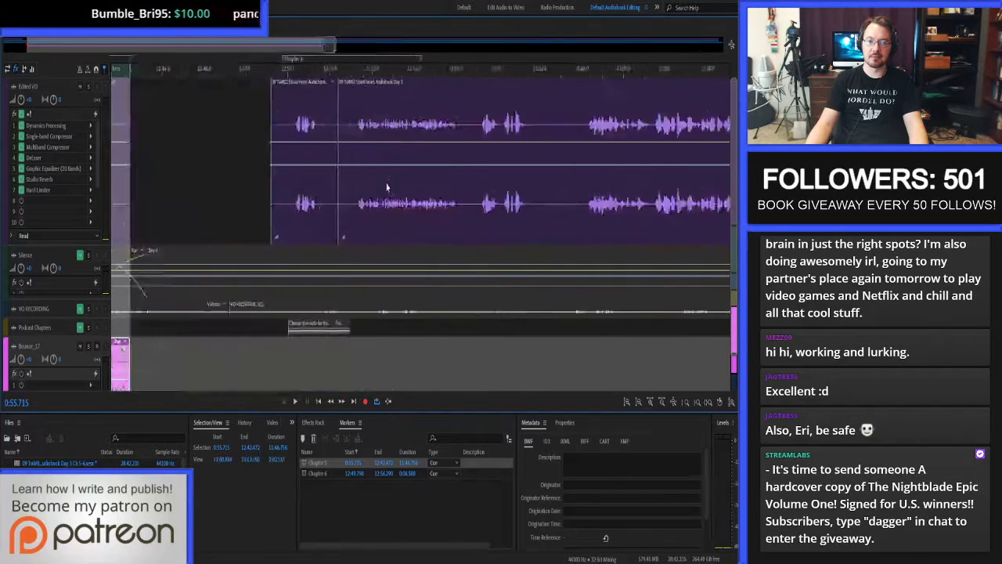
scroll(172, 131, "up", 1)
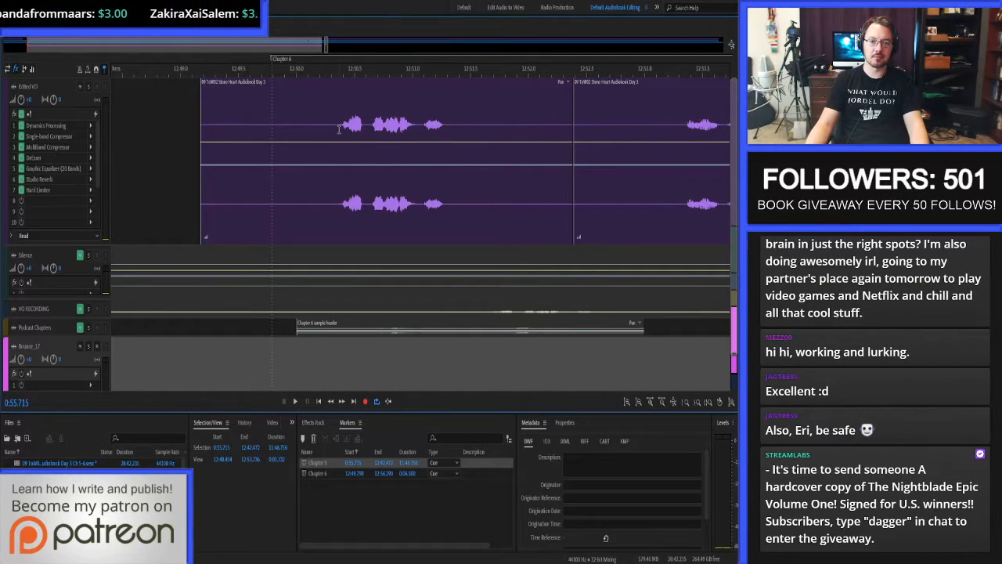
left_click(334, 128)
key("alt+[")
Copy 1 second of Silence-track audio from 12:49.380 to 12:50.380 onto the Edited VO track before the Chapter 6 heading.
left_click(341, 125)
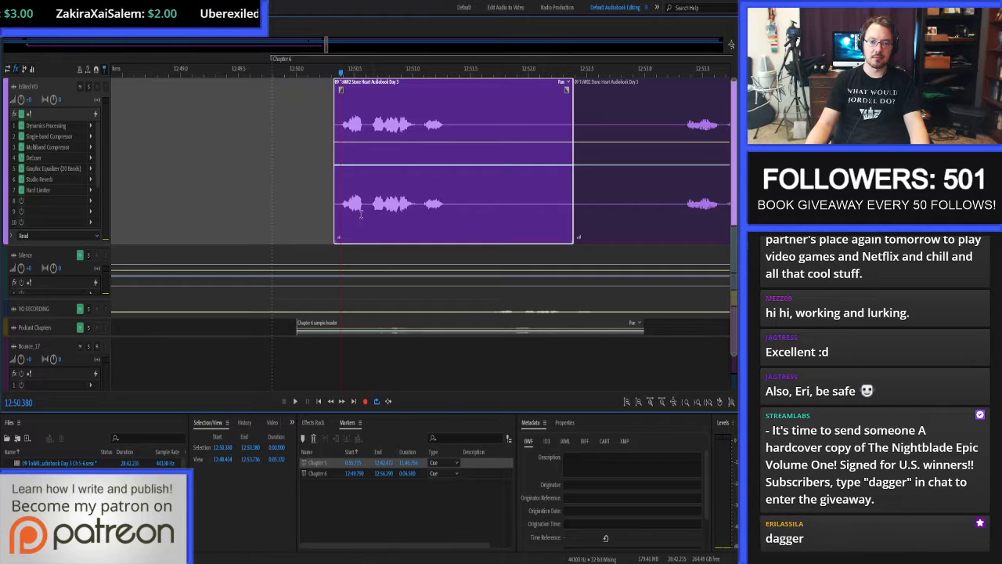
left_click(225, 448)
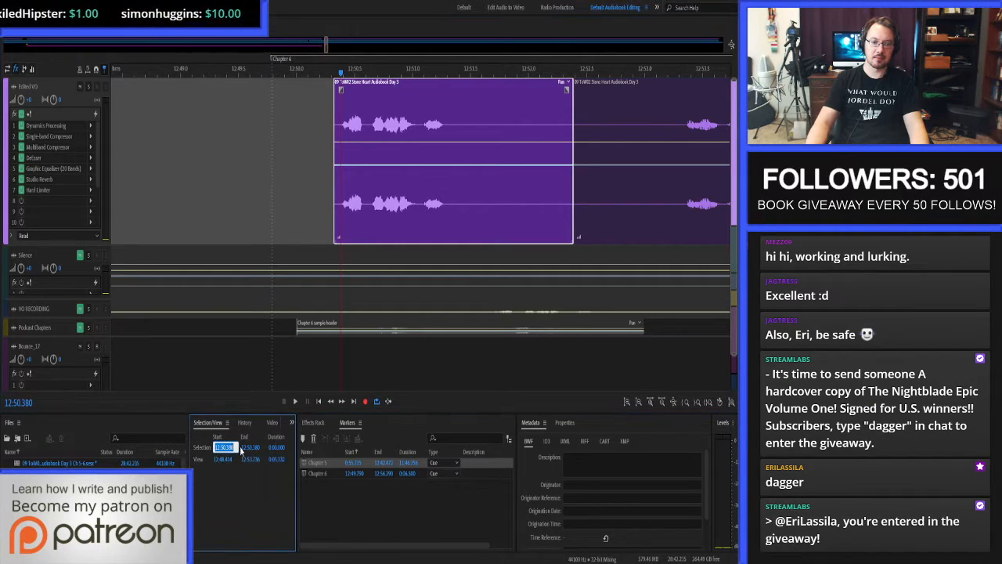
key("Down")
key("Return")
left_click(286, 264)
key("ctrl+c")
left_click(298, 195)
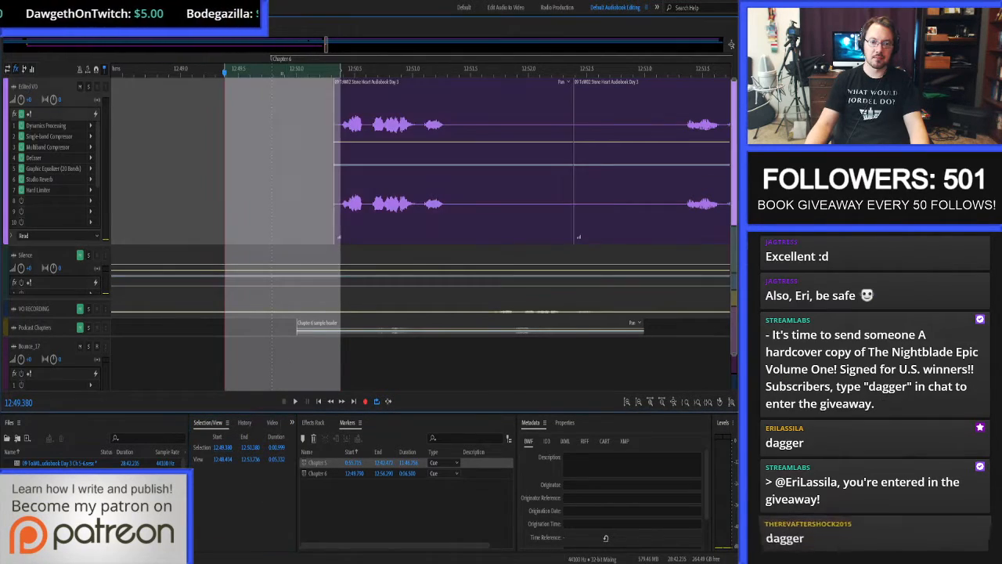
key("ctrl+v")
Delete the quiet narration stretch after the Chapter 6 heading, from 12:51.393 to about 12:53.3.
scroll(303, 190, "down", 2)
scroll(440, 158, "up", 2)
left_click_drag(338, 129, 564, 146)
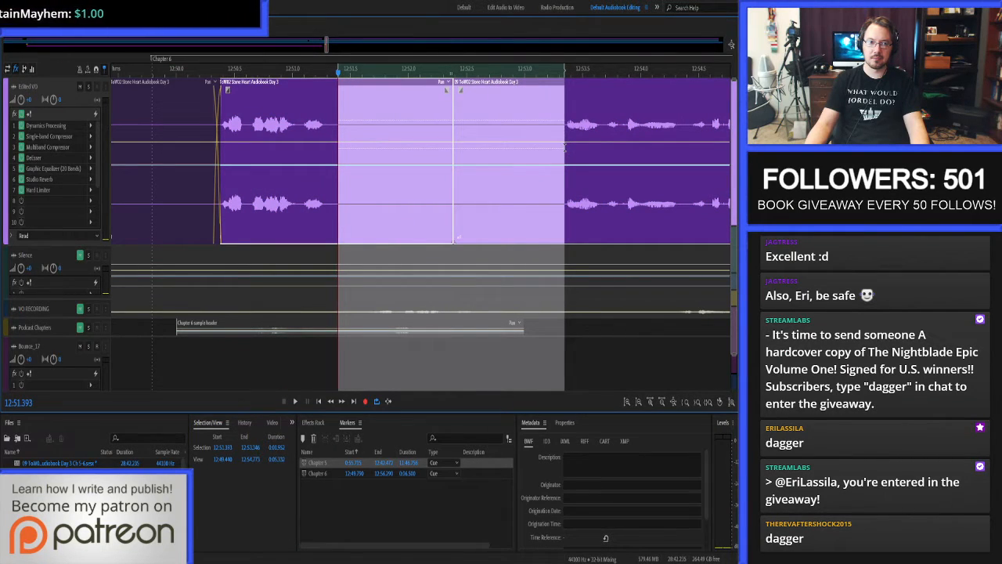
key("Delete")
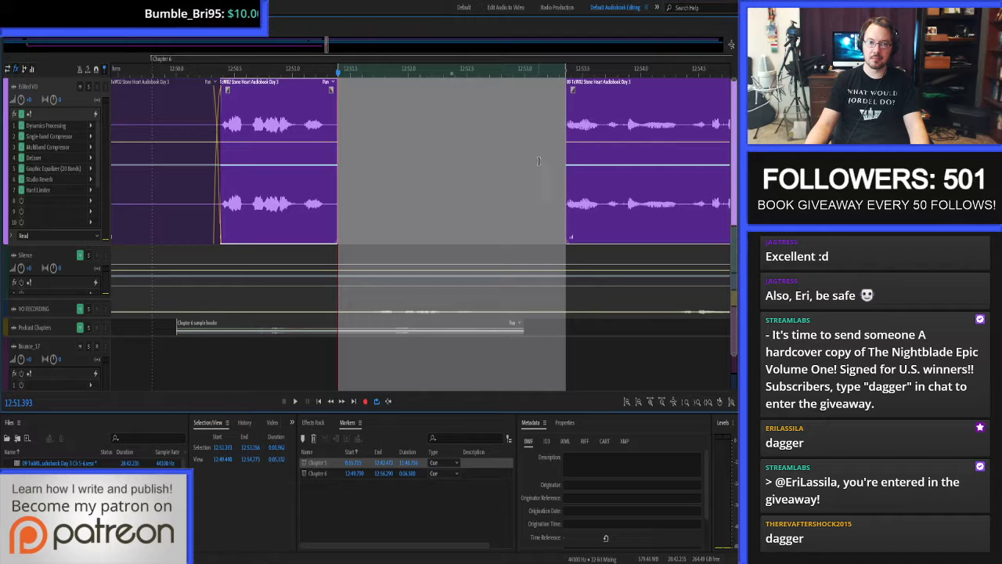
Copy 2 seconds of Silence-track audio from 12:51.273 onto the Edited VO track after the Chapter 6 heading.
left_click(324, 121)
left_click(273, 448)
type("2")
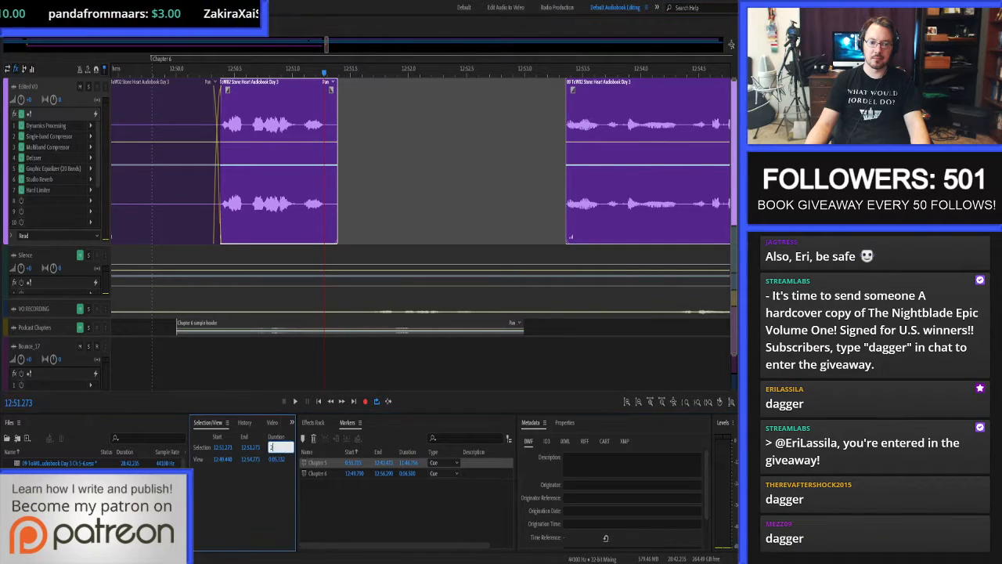
key("Return")
left_click(372, 263)
key("ctrl+c")
left_click(386, 200)
key("ctrl+v")
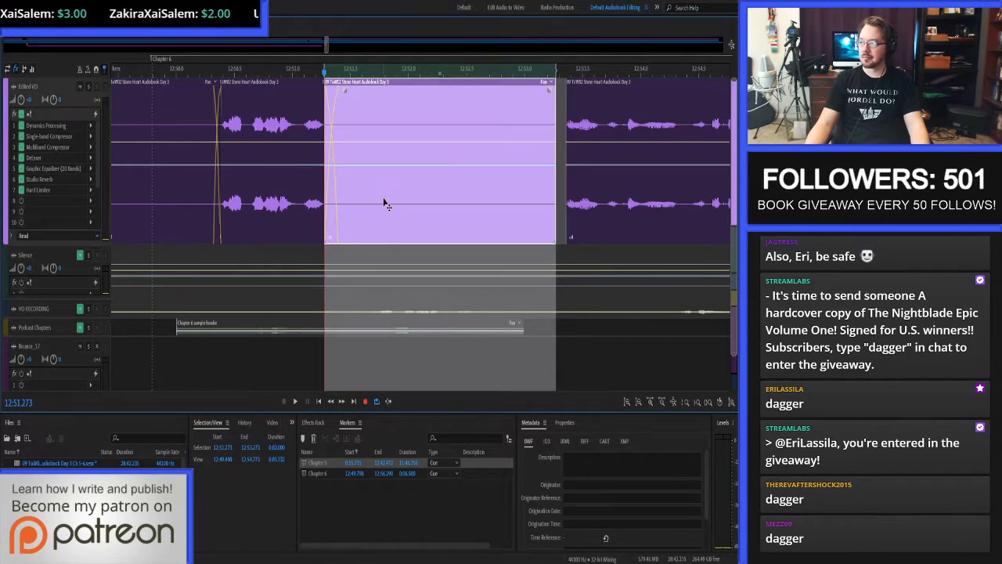
Close the gap after the 2-second silence and extend the following narration clip's start back to 12:53.143.
left_click(559, 167)
left_click(541, 117)
key("v")
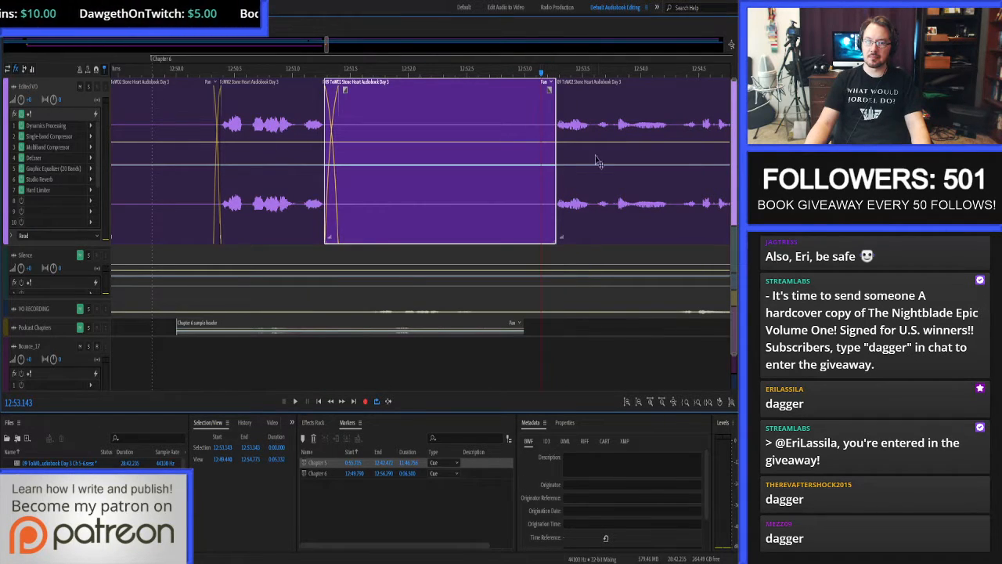
left_click(603, 167)
key("alt+[")
scroll(262, 153, "down", 6)
scroll(260, 152, "up", 2)
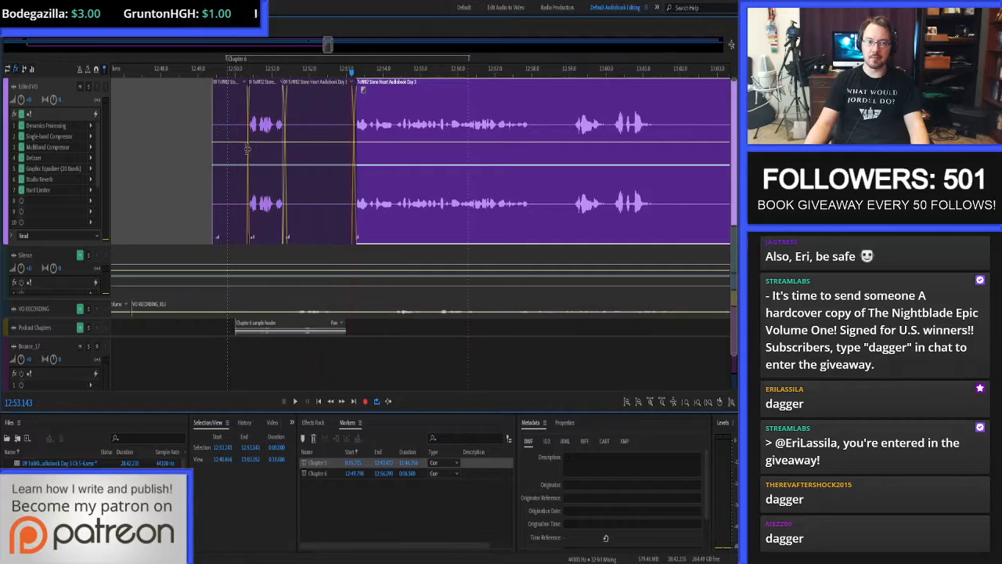
Move the Chapter 6 marker's start to 12:49.380, where the leading silence clip begins, and save the session.
left_click_drag(228, 64, 214, 59)
left_click(195, 141)
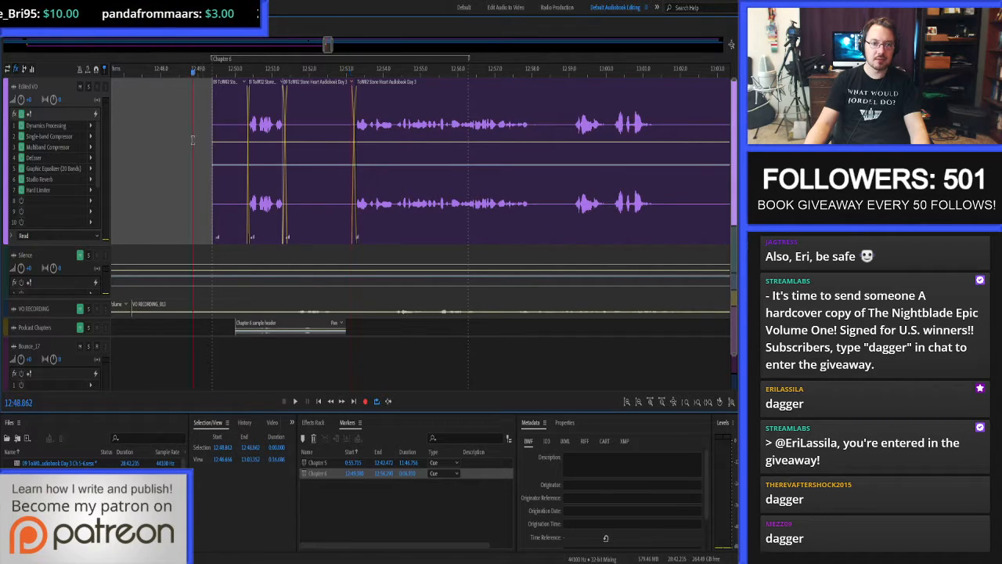
key("ctrl+Right")
key("ctrl+s")
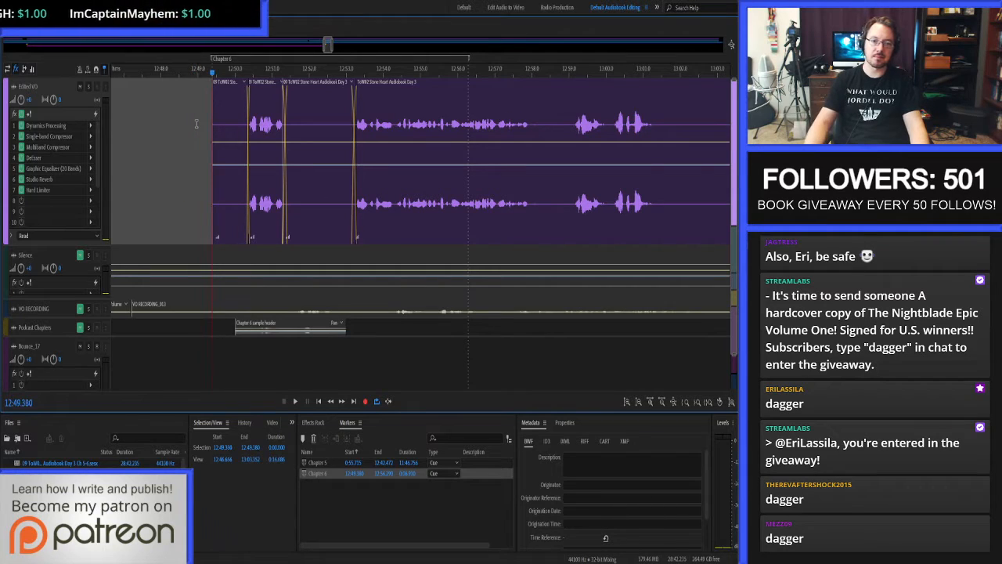
Audition the Chapter 6 opening from 12:49.380 through the narration at about 13:04.
key("space")
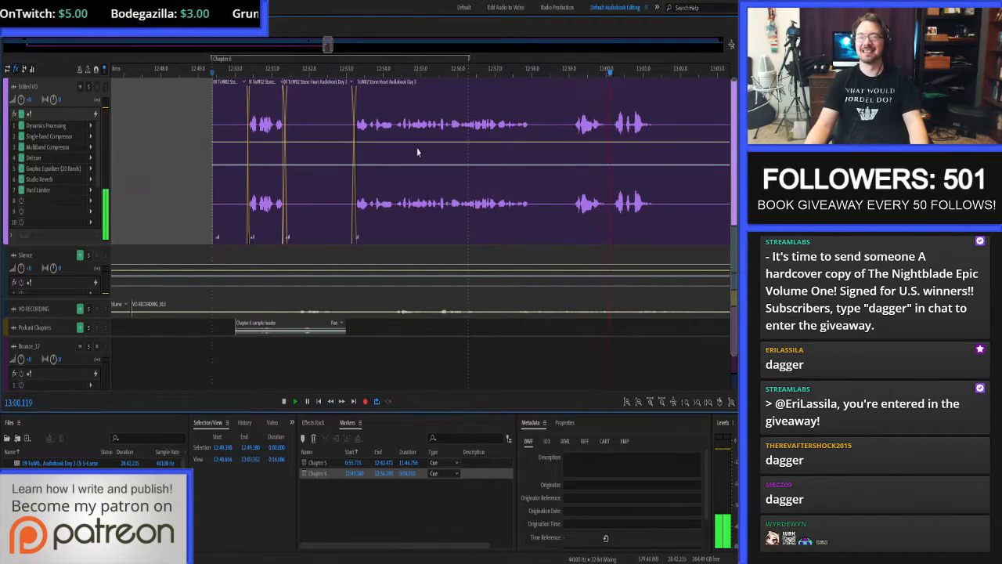
scroll(655, 148, "up", 1)
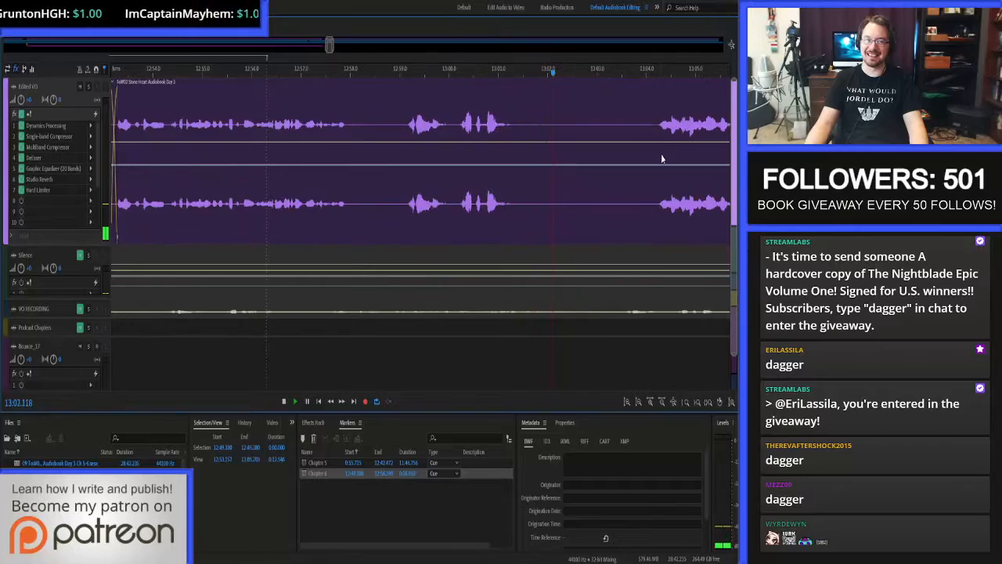
scroll(660, 136, "down", 1)
scroll(680, 154, "up", 5)
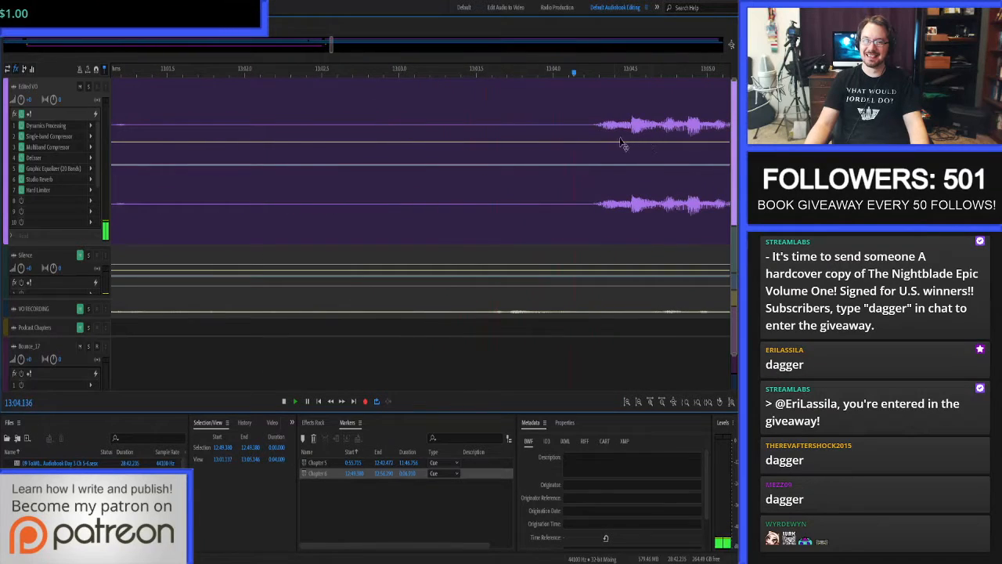
left_click(592, 174)
key("alt+[")
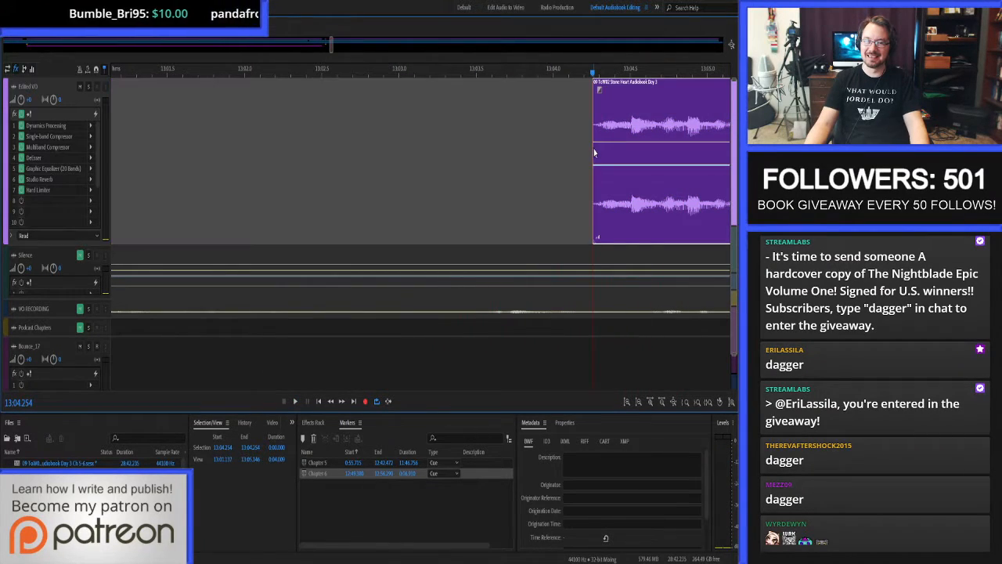
key("ctrl+z")
Enlarge the Podcast Chapters track, solo it, and audition its Chapter 5 sample header clip.
scroll(594, 151, "down", 7)
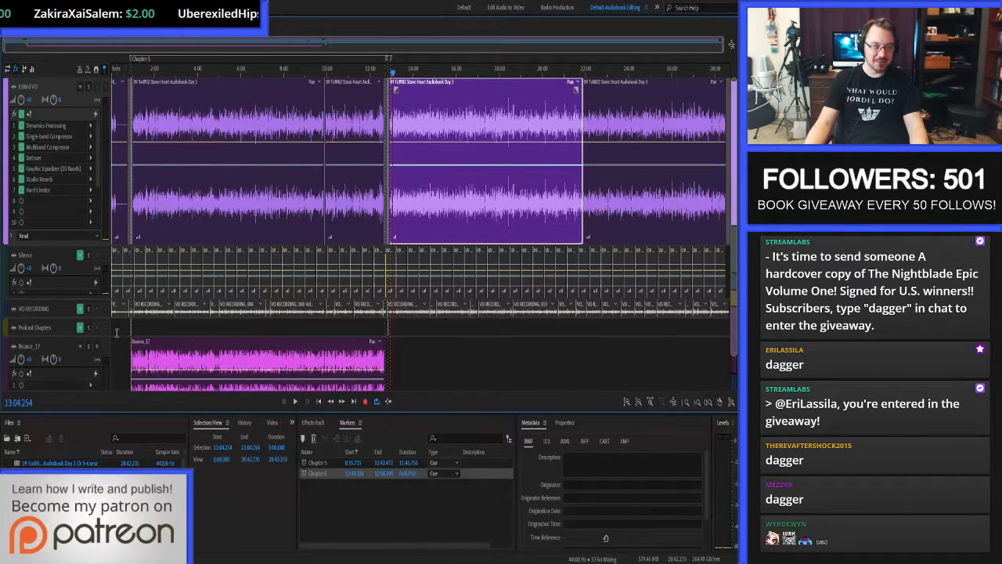
scroll(75, 244, "down", 1)
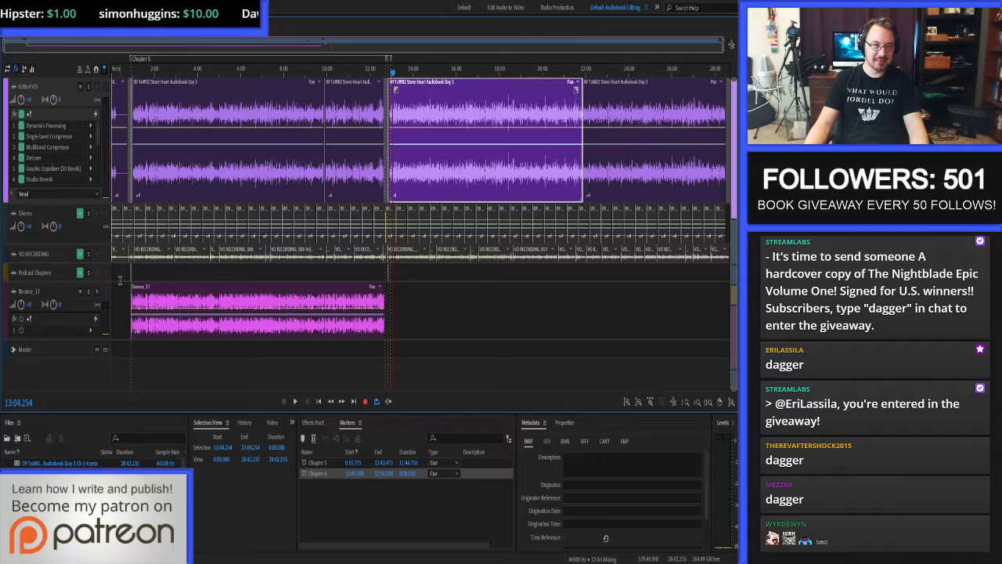
scroll(119, 280, "up", 10)
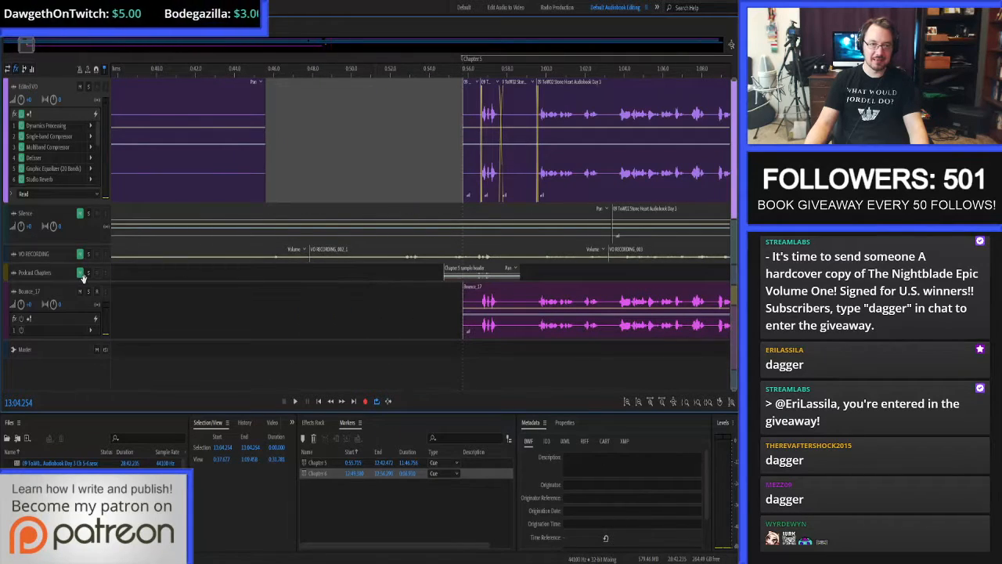
left_click_drag(70, 281, 70, 361)
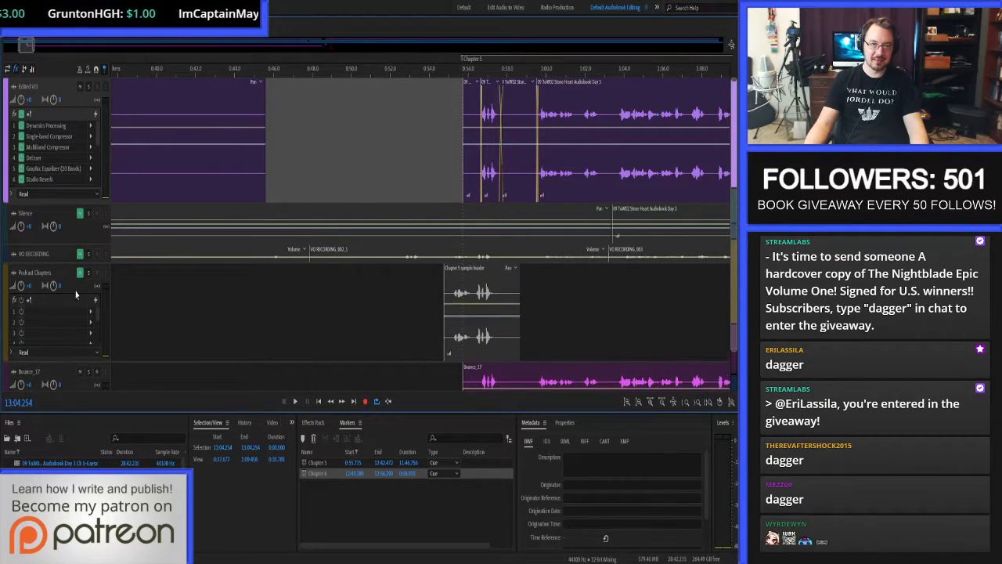
left_click(88, 273)
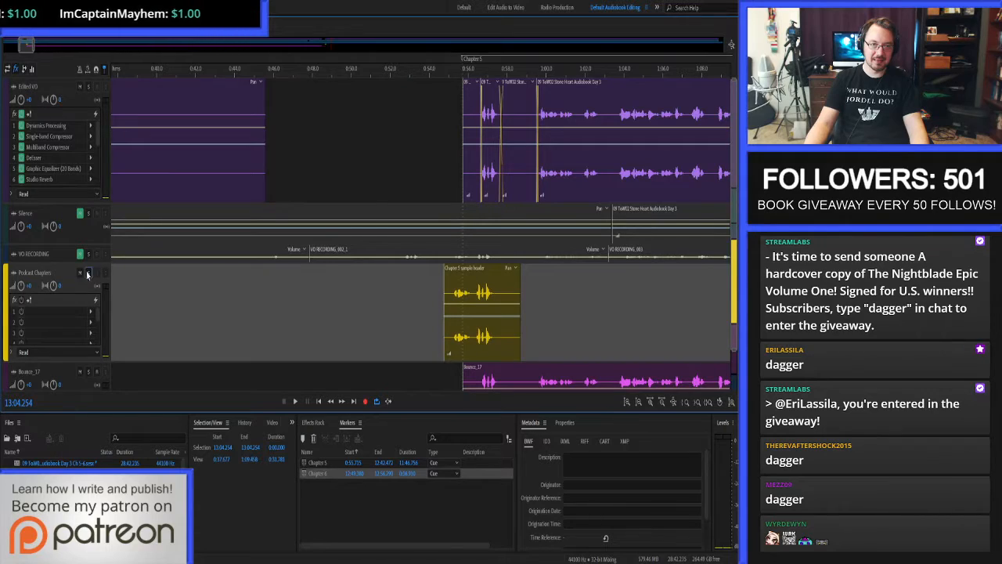
left_click(428, 304)
left_click(439, 303)
key("space")
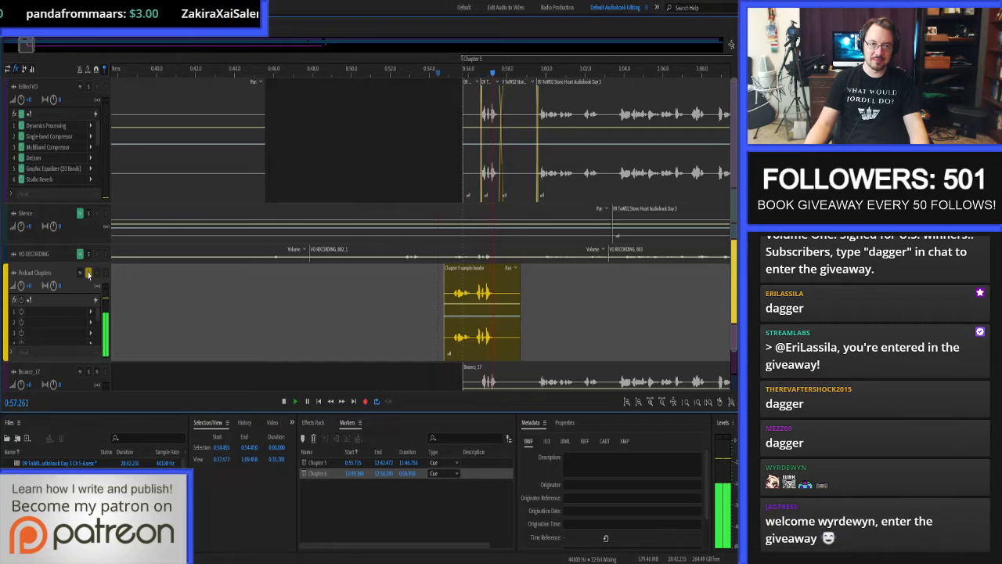
key("space")
Unsolo and mute the Podcast Chapters track and reduce it to its minimum height.
left_click(88, 274)
left_click(80, 273)
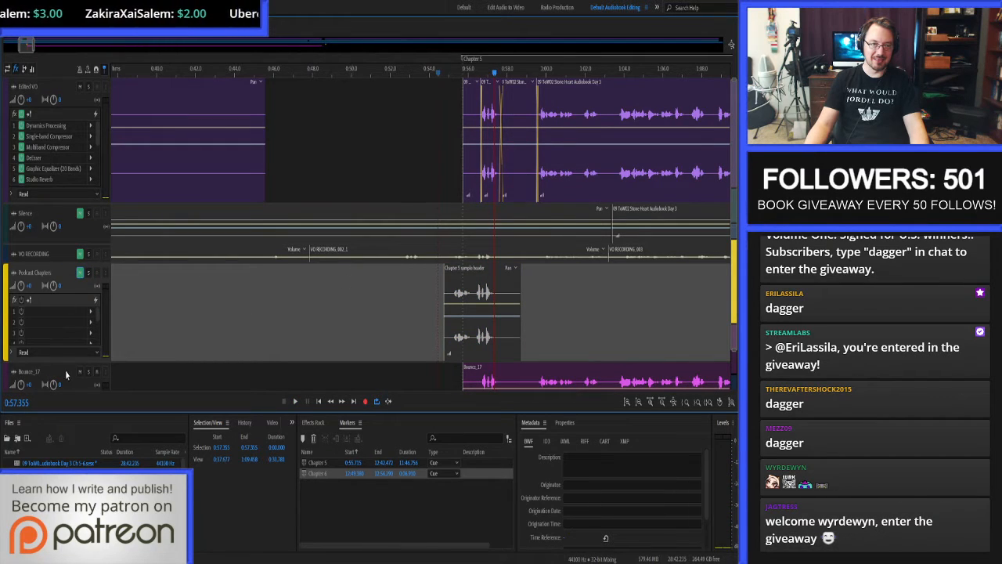
left_click_drag(66, 362, 71, 247)
Trim the start of Chapter 6's narration clip on the Edited VO track to 13:04.250 and ripple-delete the resulting gap.
scroll(254, 176, "down", 10)
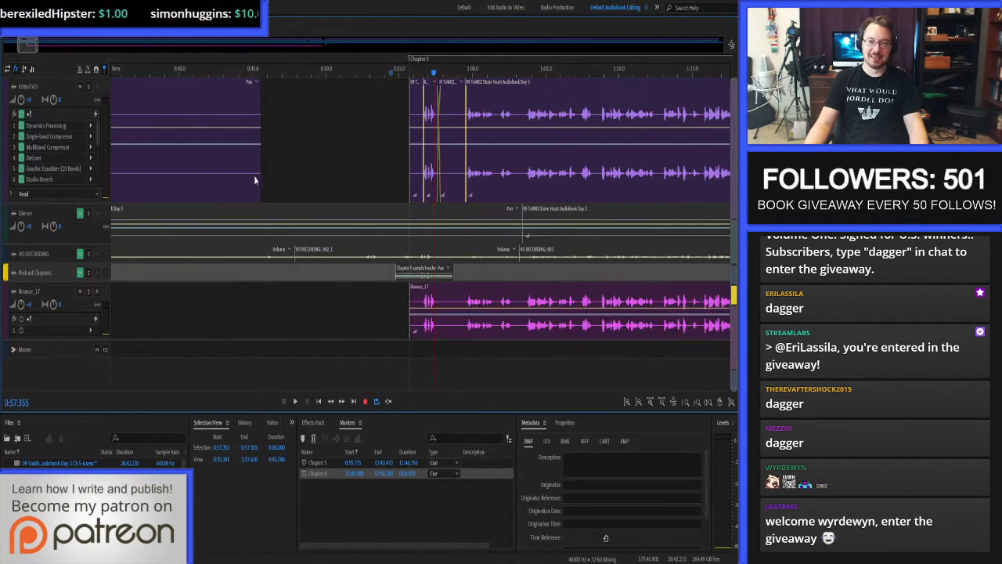
scroll(376, 141, "up", 10)
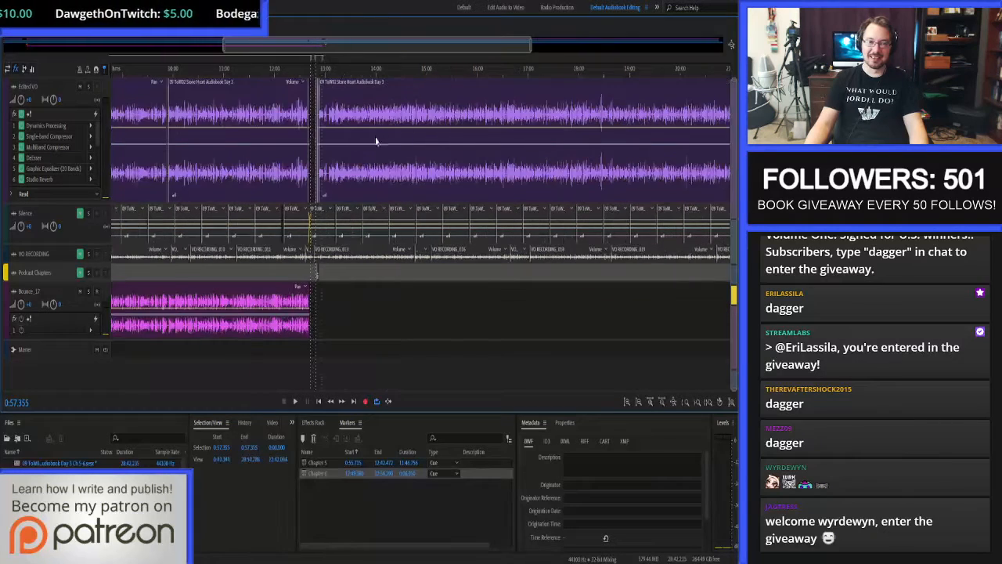
scroll(365, 146, "down", 3)
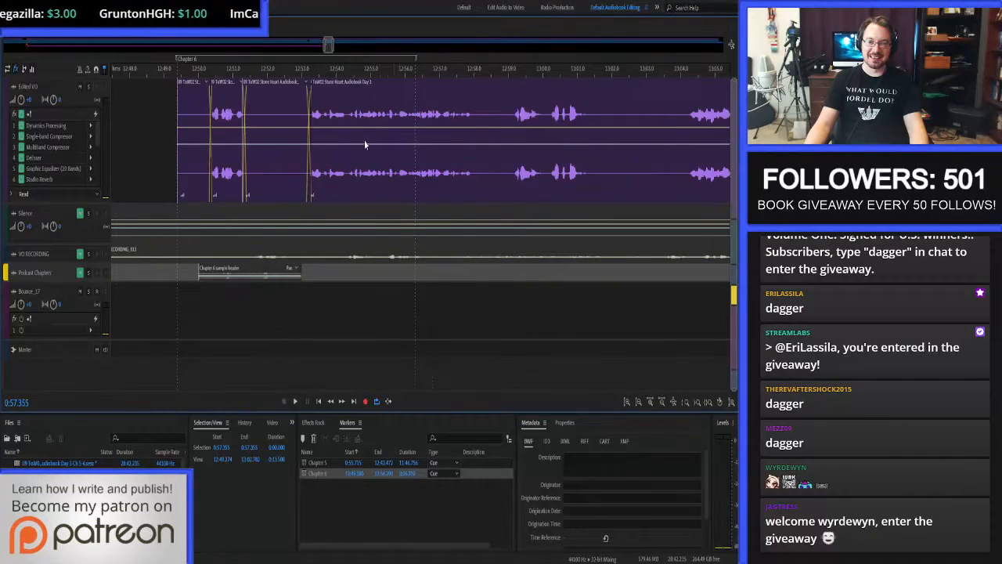
scroll(646, 135, "up", 6)
left_click(633, 115)
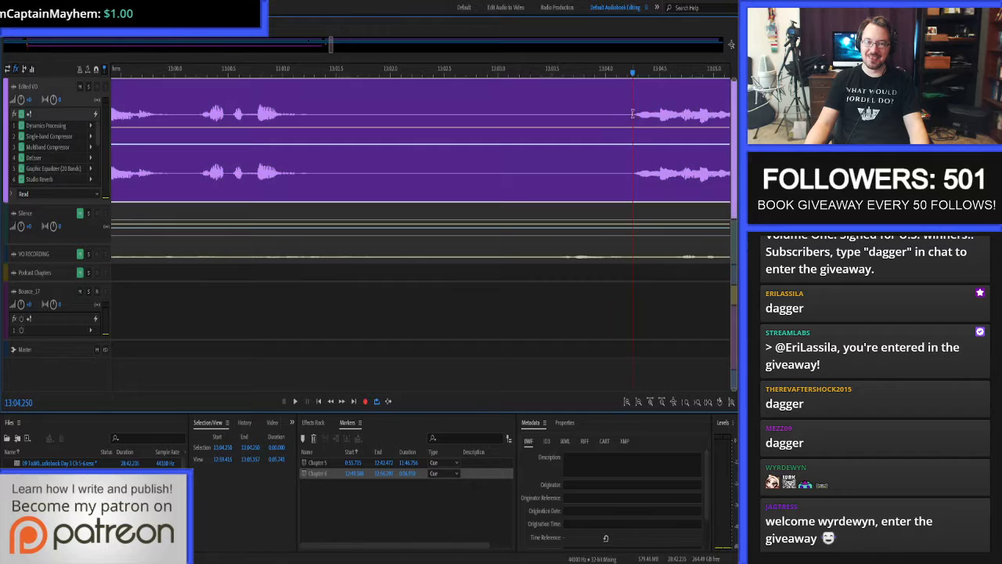
key("alt+[")
scroll(636, 163, "down", 5)
scroll(365, 150, "up", 2)
left_click(356, 149)
key("shift+Delete")
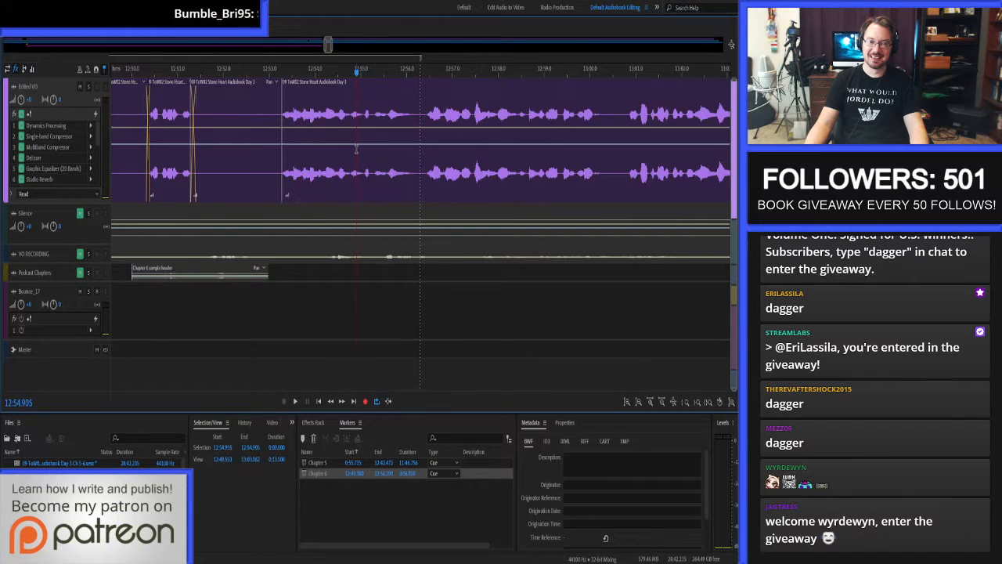
Extend the start of the Chapter 6 narration clip back to 12:53.173 so it crossfades with the preceding silence clip.
scroll(270, 145, "up", 2)
left_click(284, 116)
left_click(339, 119, "ctrl")
key("alt+[")
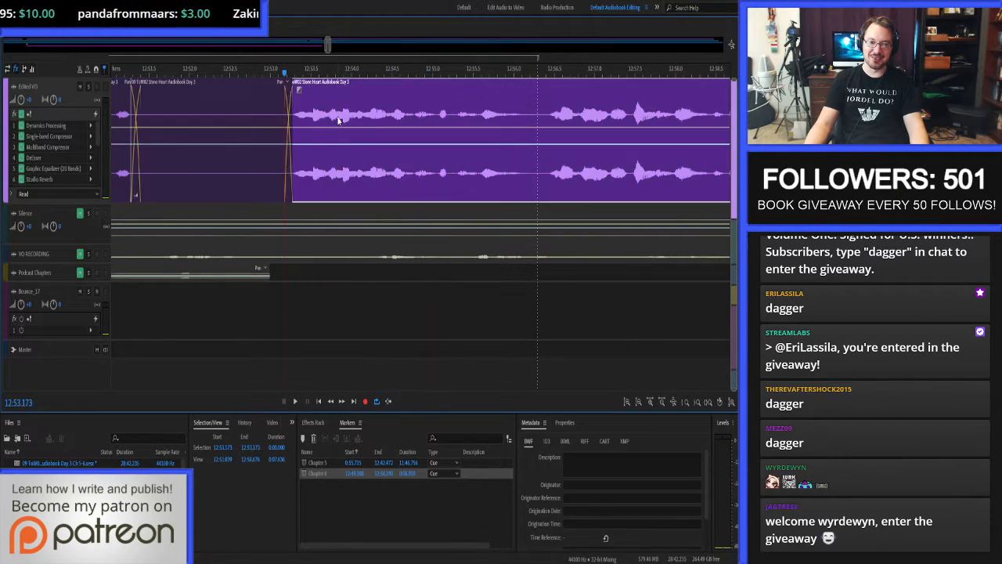
Audition the Chapter 6 opening from 12:49.380 to about 13:05 and resume playback from 13:00.658.
scroll(385, 132, "down", 4)
left_click(250, 128)
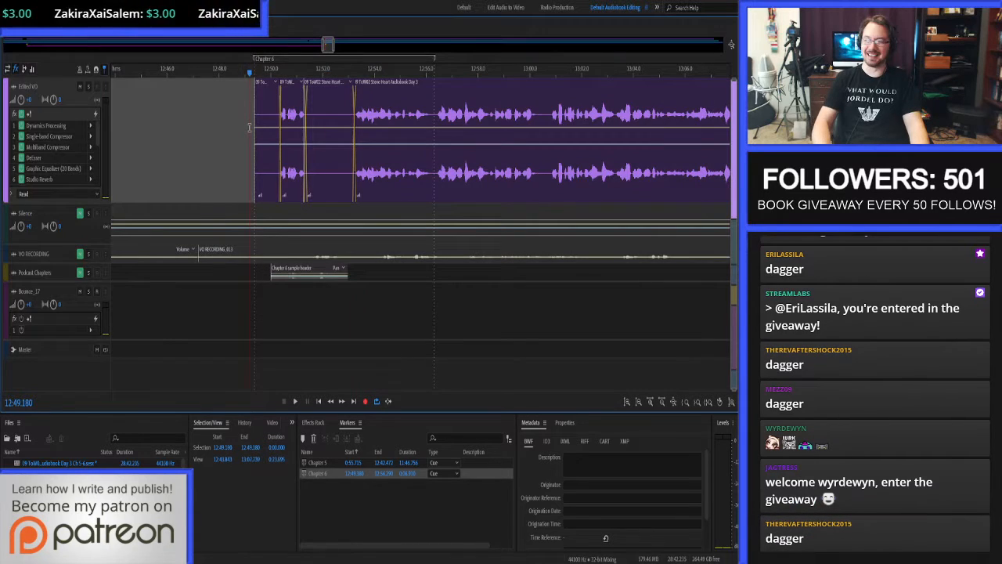
key("space")
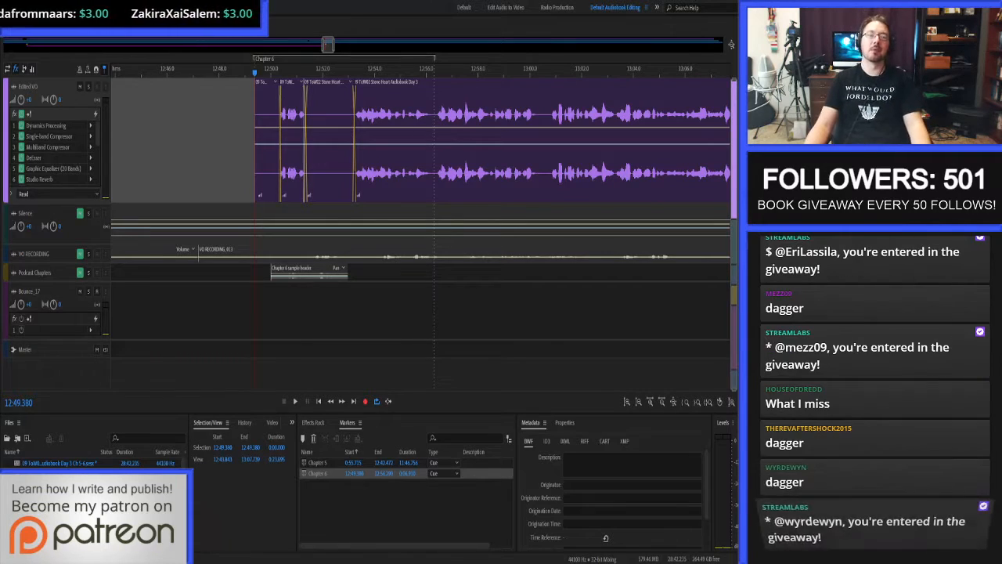
key("space")
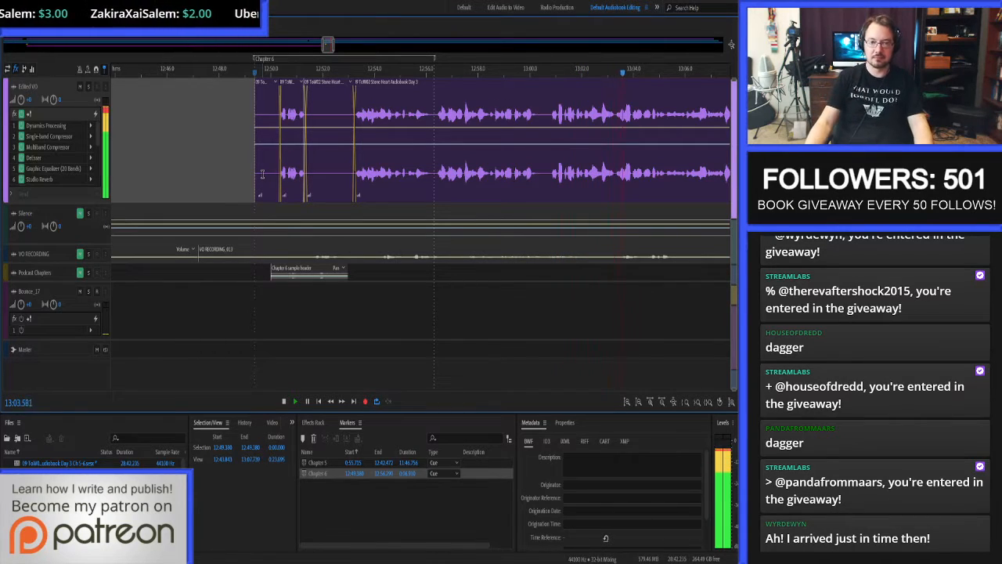
key("space")
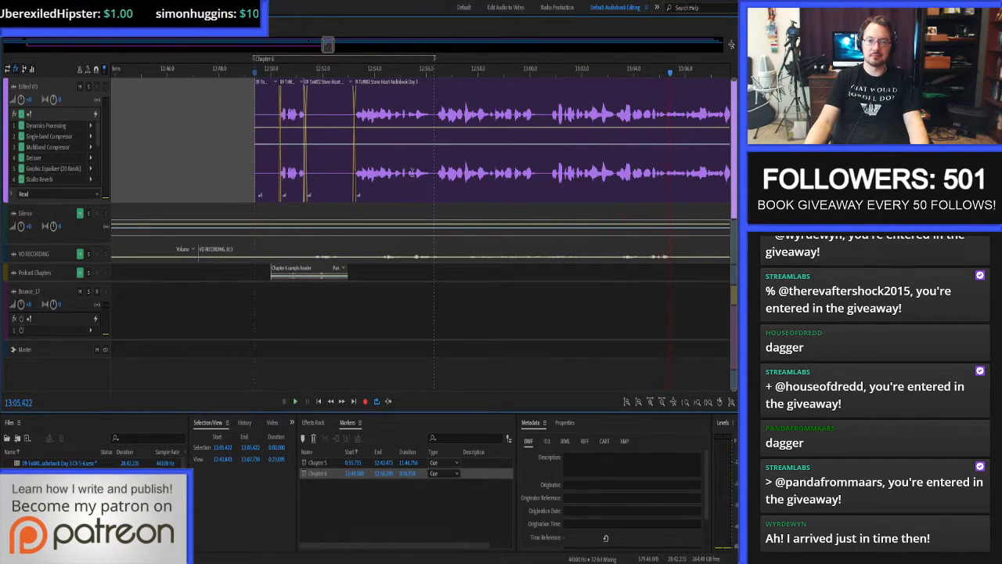
left_click(546, 108)
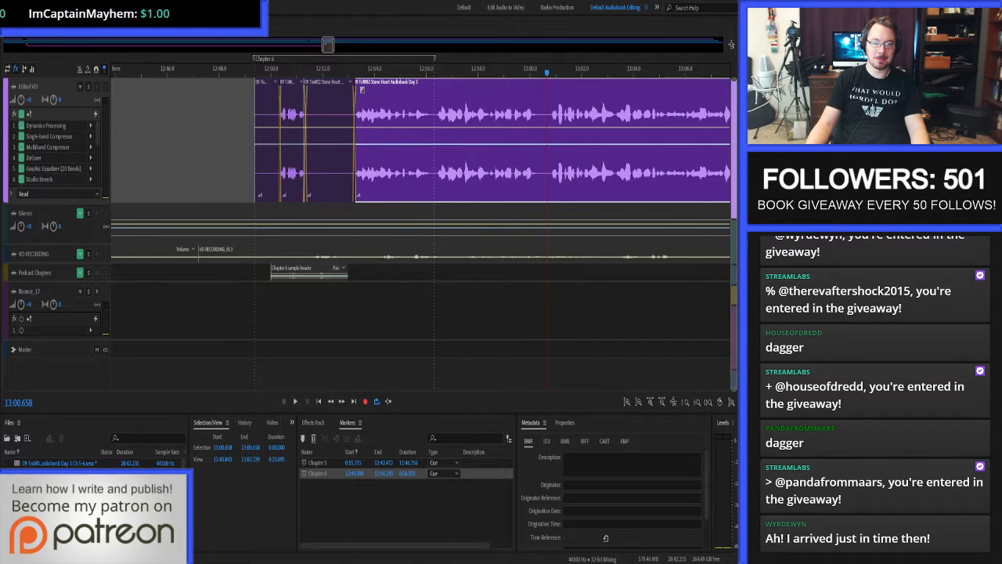
key("space")
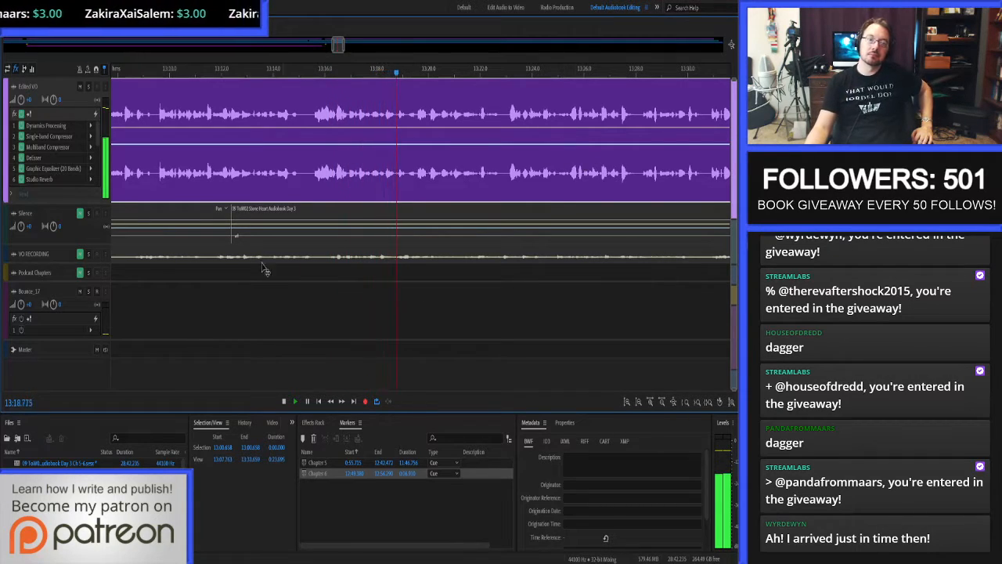
Rename the Bounce_17 track as Chapter Bounces.
double_click(37, 292)
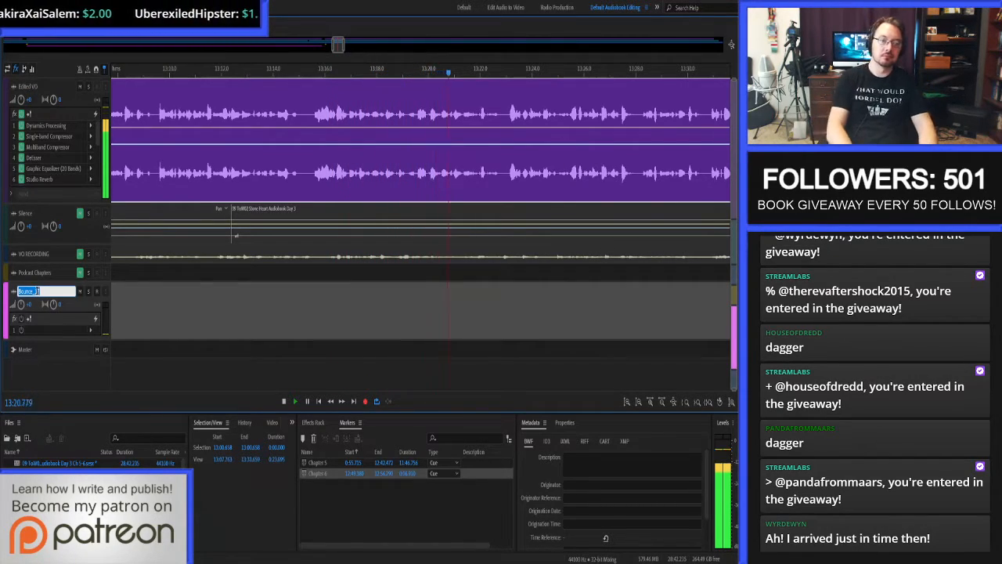
type("Chapter Bounces")
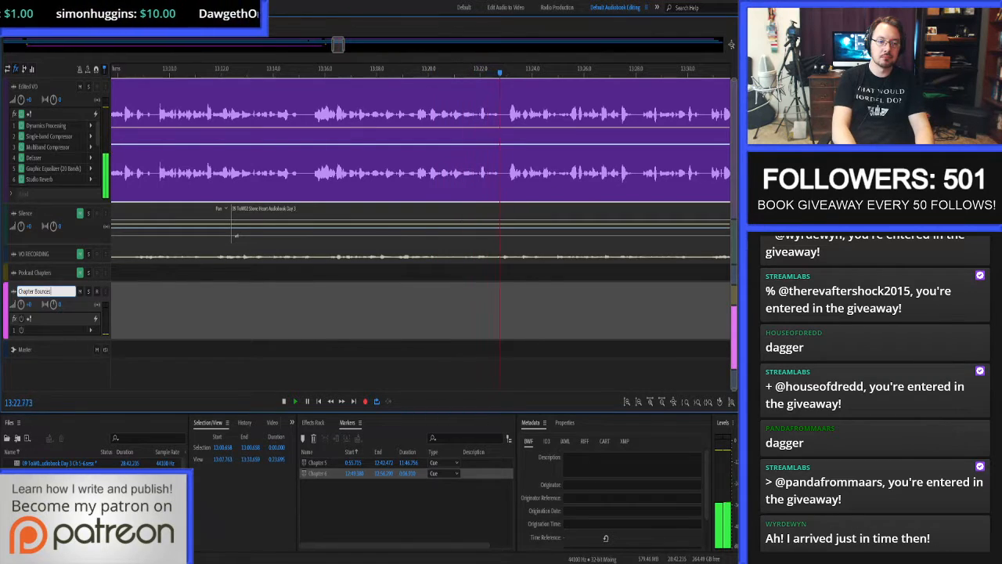
key("Return")
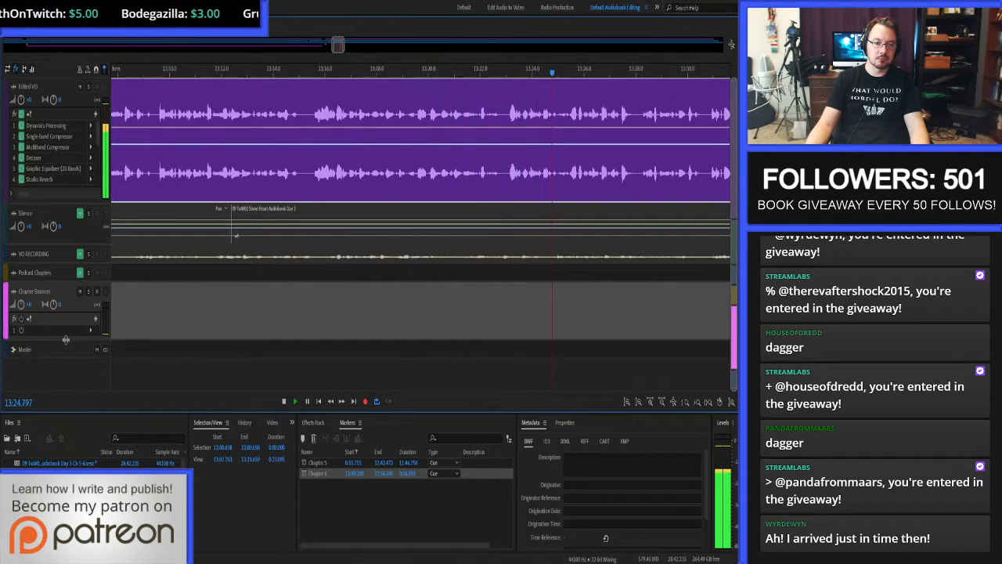
Reduce the height of the Chapter Bounces track and enlarge the Edited VO track to reveal more of its effects.
left_click_drag(65, 338, 65, 330)
left_click_drag(66, 202, 69, 240)
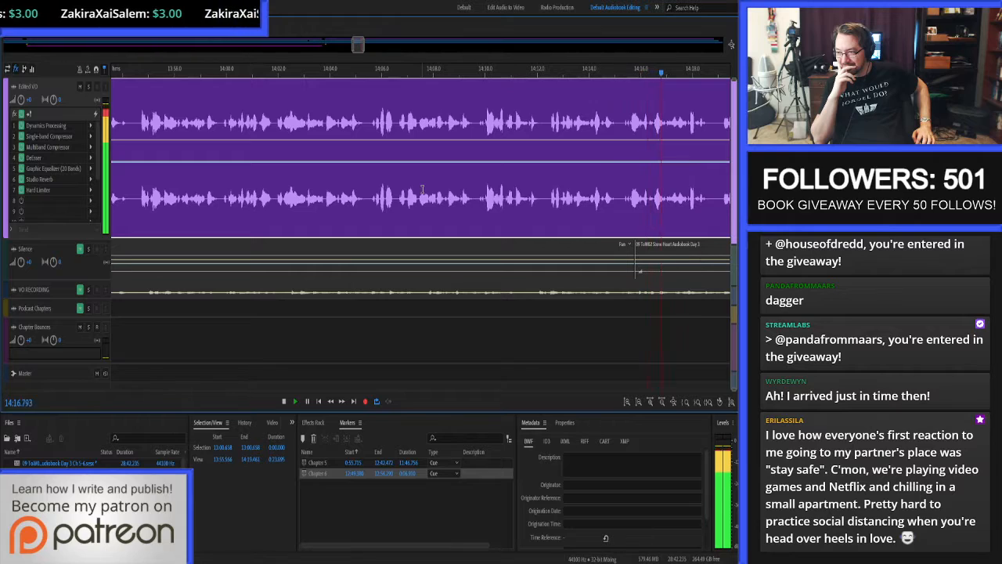
Proof-listen to the Chapter 6 narration through about 14:47 and replay the passage from about 14:45.7.
key("space")
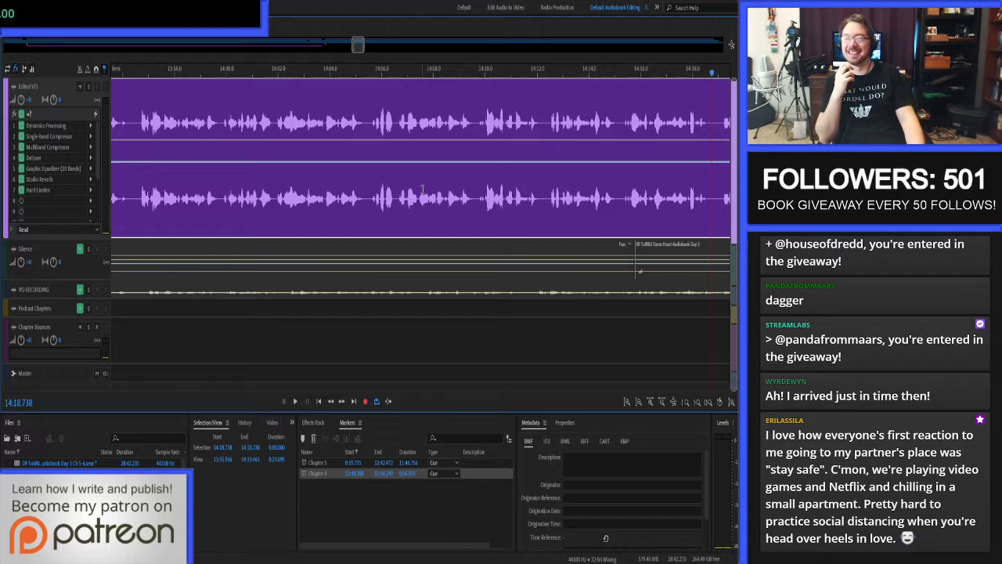
key("space")
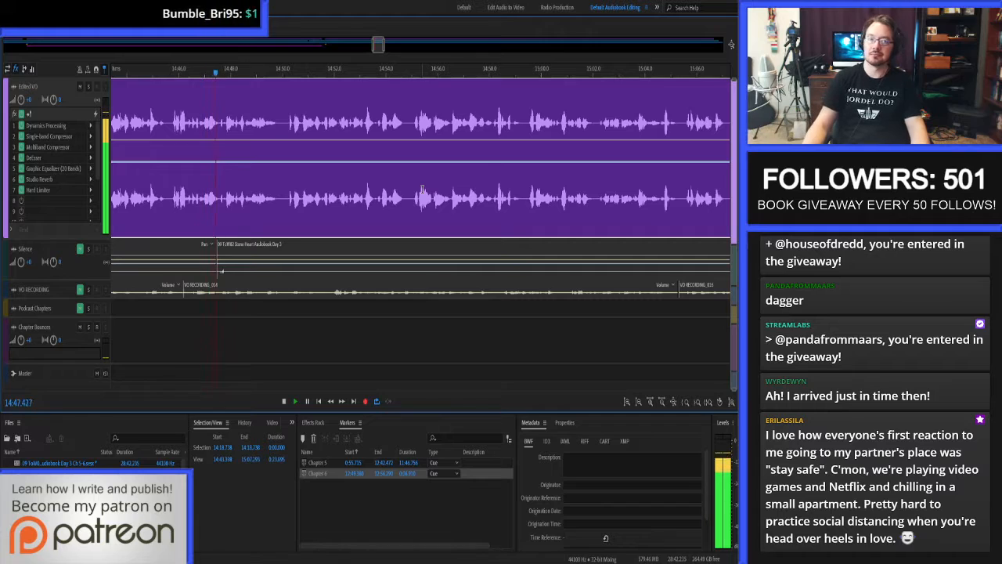
key("space")
left_click(171, 124)
key("space")
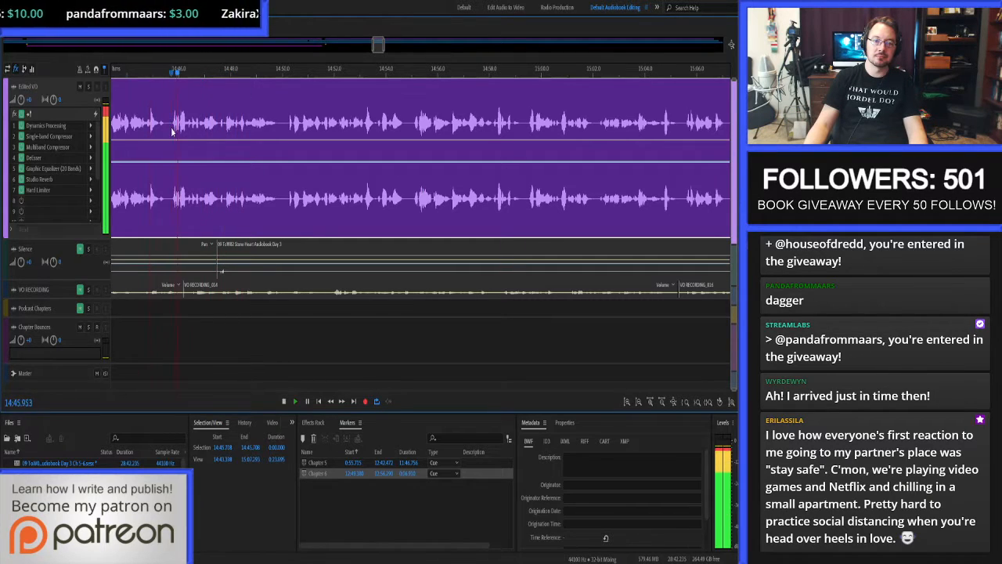
Open the narration clip in the waveform editor and heal the mouth click at about 14:46.291 to 14:46.296.
scroll(172, 129, "up", 8)
double_click(309, 121)
scroll(309, 122, "up", 5)
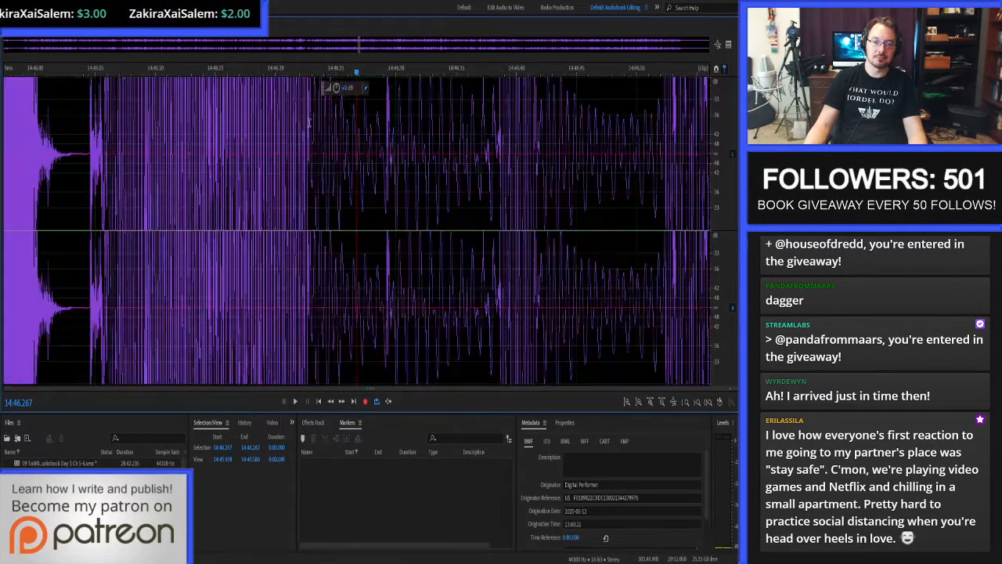
scroll(384, 150, "up", 4)
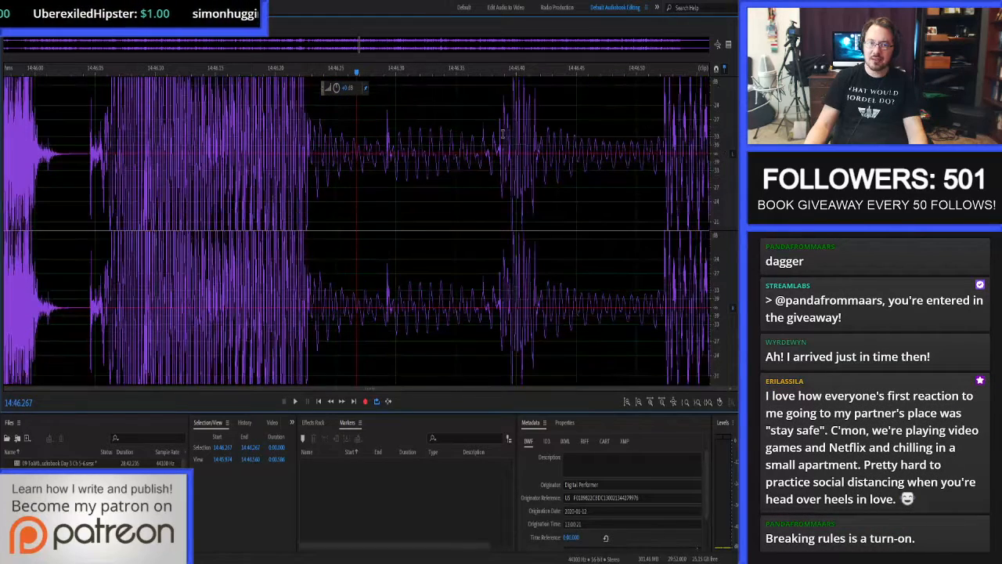
scroll(385, 150, "up", 5)
left_click_drag(307, 148, 393, 152)
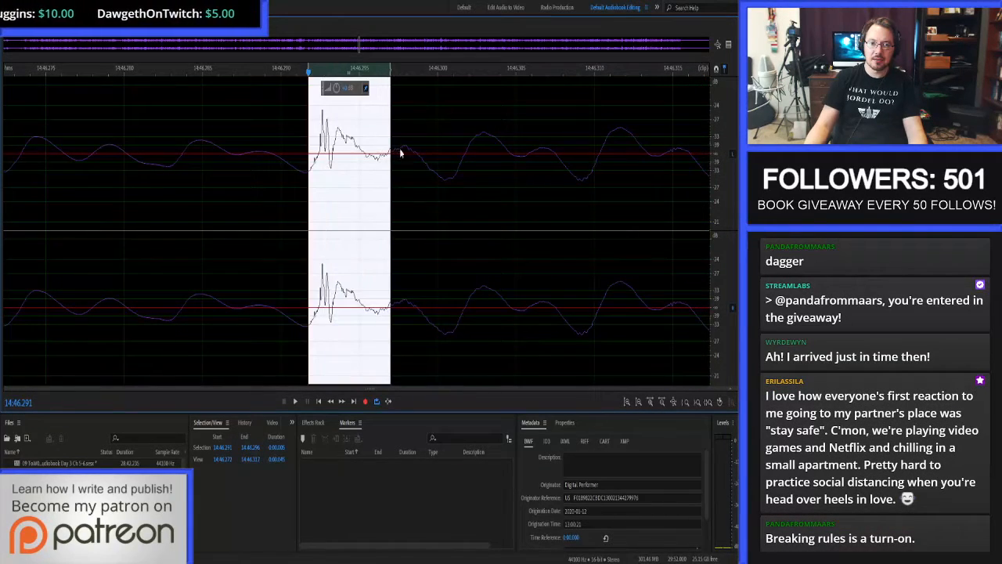
scroll(230, 166, "down", 6)
scroll(481, 149, "up", 2)
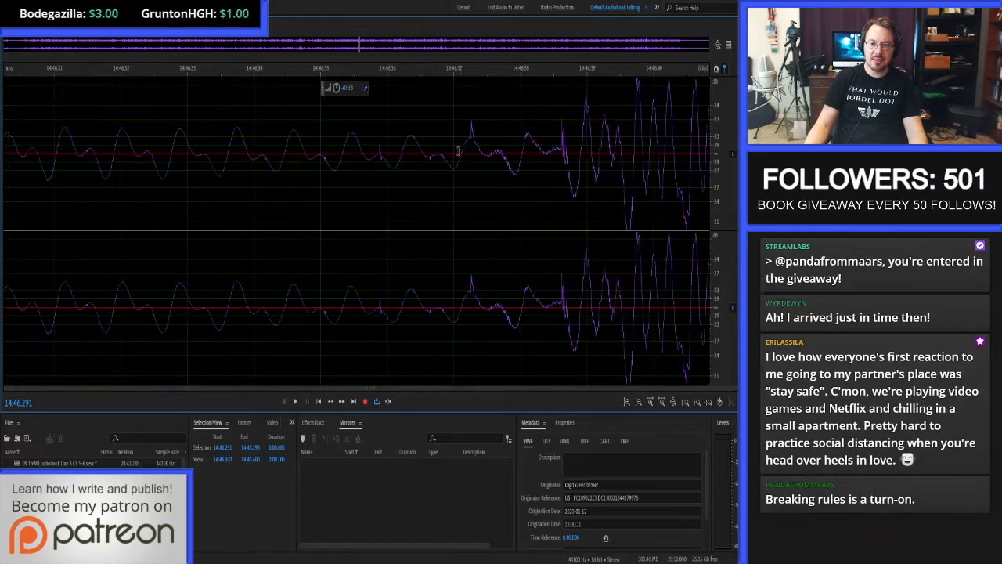
Heal the remaining small clicks in the waveform between about 14:46.341 and 14:46.374.
left_click_drag(373, 148, 384, 149)
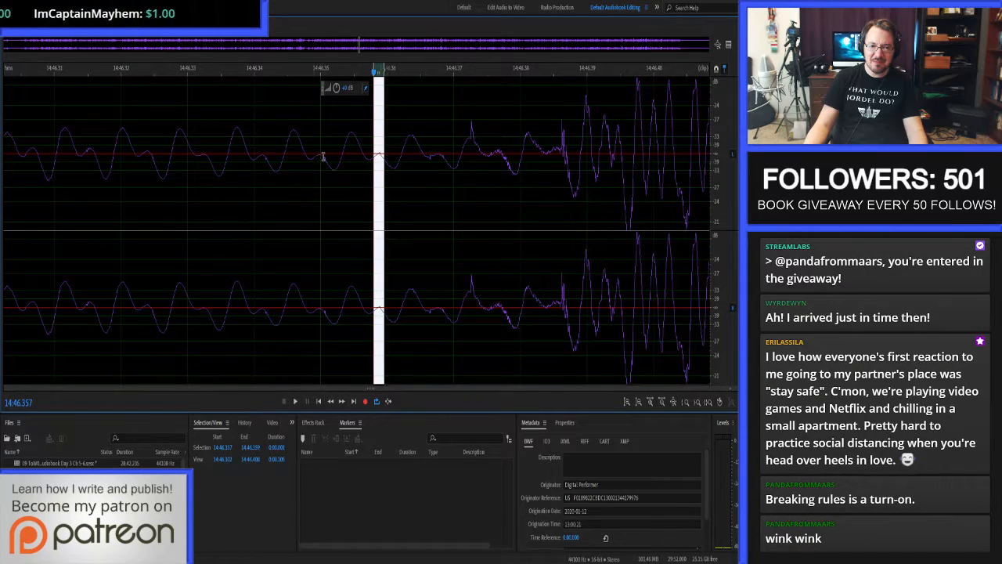
left_click_drag(323, 157, 334, 157)
left_click_drag(260, 163, 271, 164)
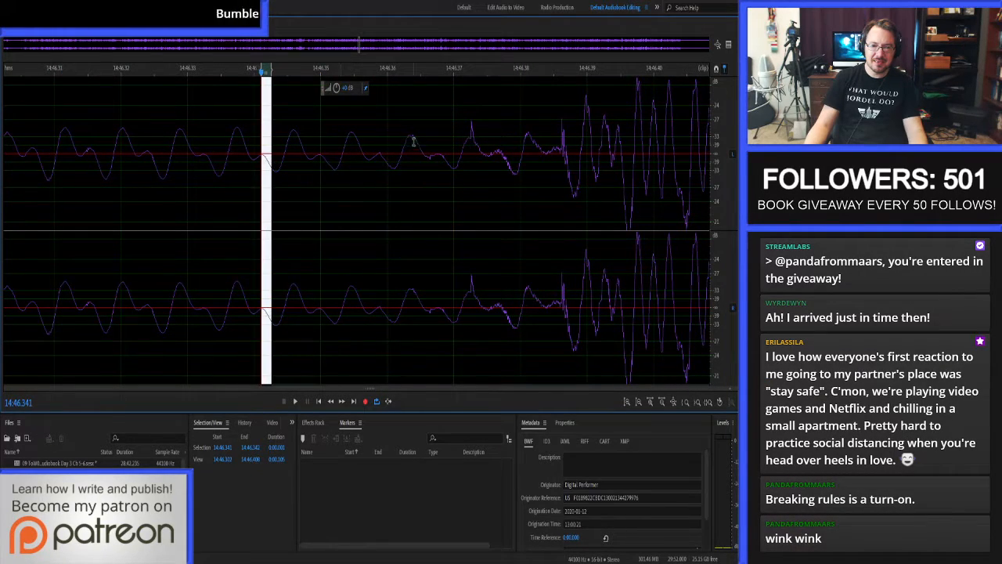
left_click_drag(410, 143, 485, 143)
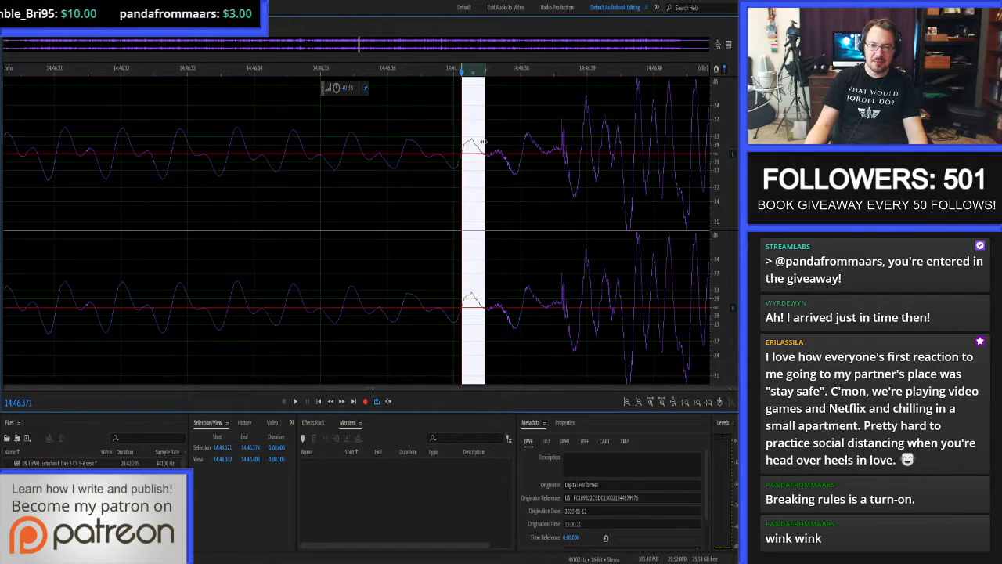
Audition the repaired passage in the waveform editor from 14:45.649 to about 14:46.9.
scroll(482, 145, "down", 3)
left_click(426, 201)
key("space")
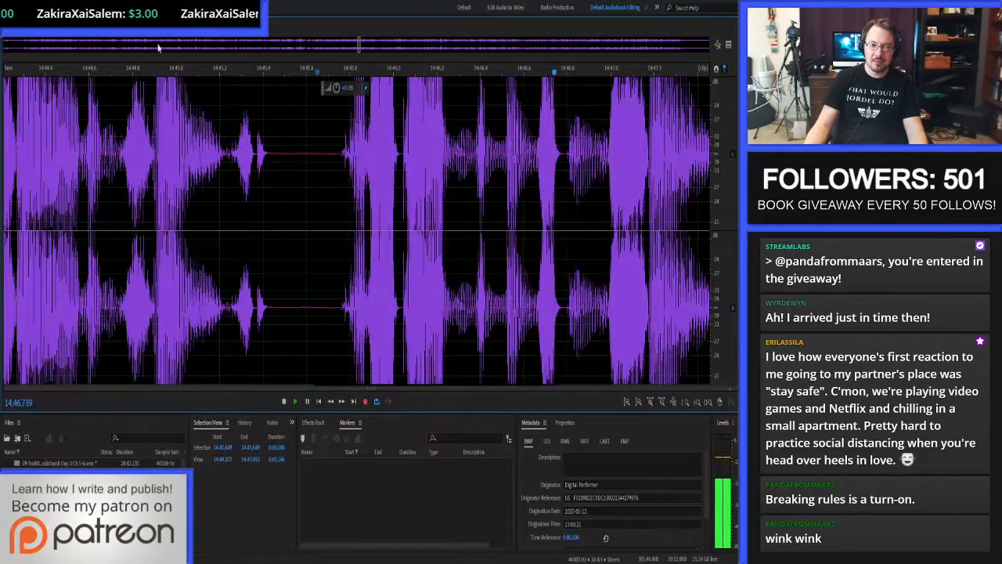
key("space")
Return to the multitrack session and proof-listen to the narration from 14:45.697 to about 15:10.
key("8")
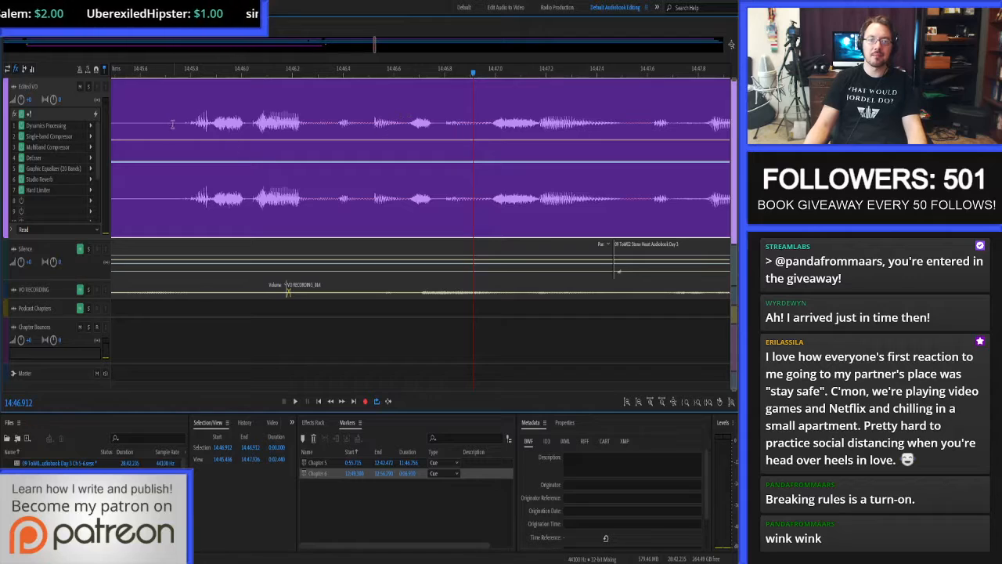
left_click(172, 124)
key("space")
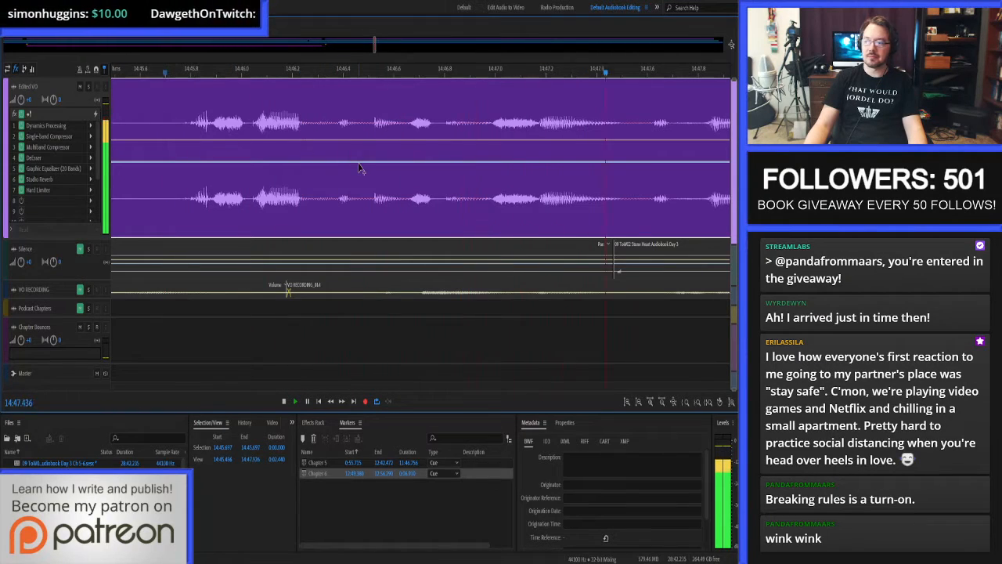
scroll(407, 176, "down", 3)
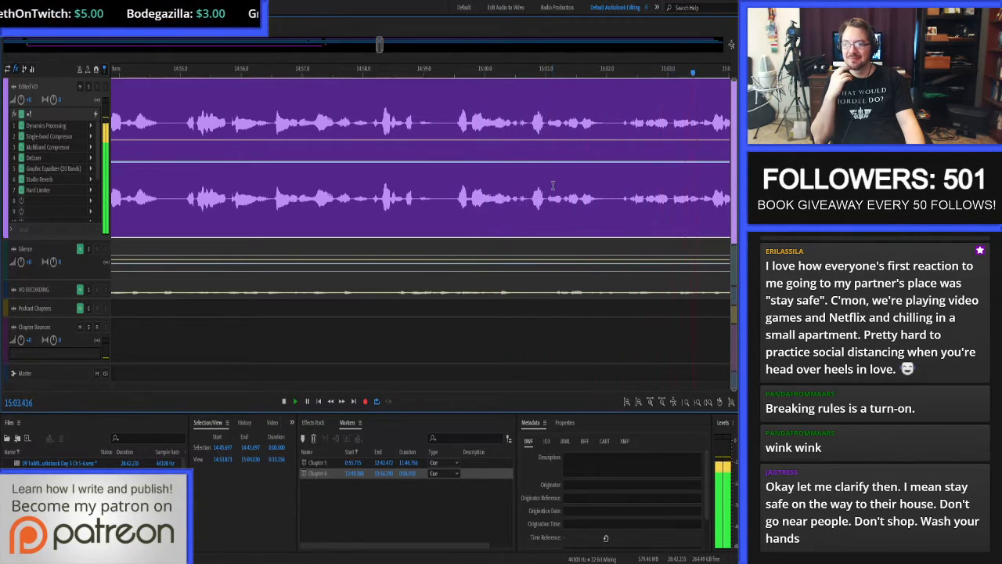
key("space")
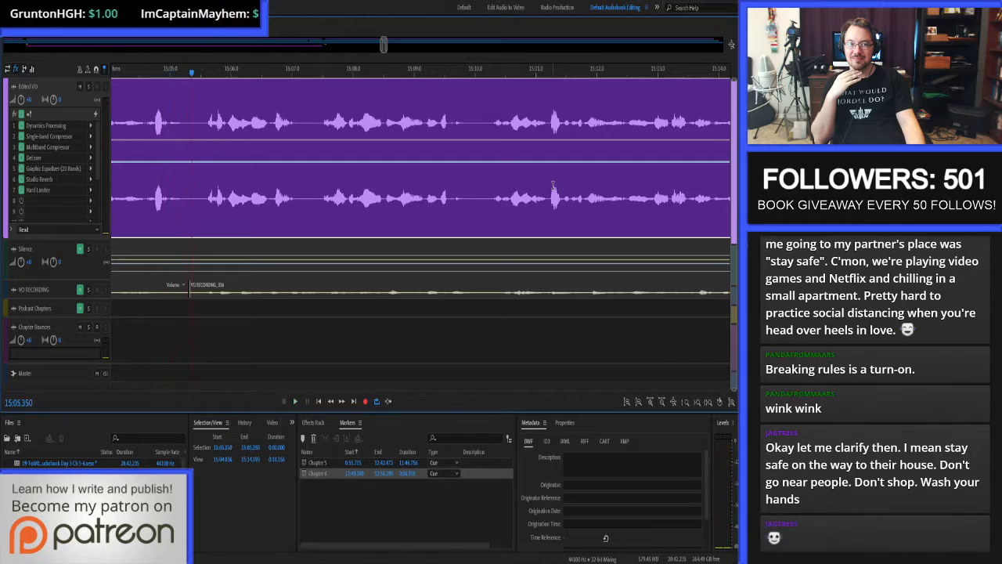
key("space")
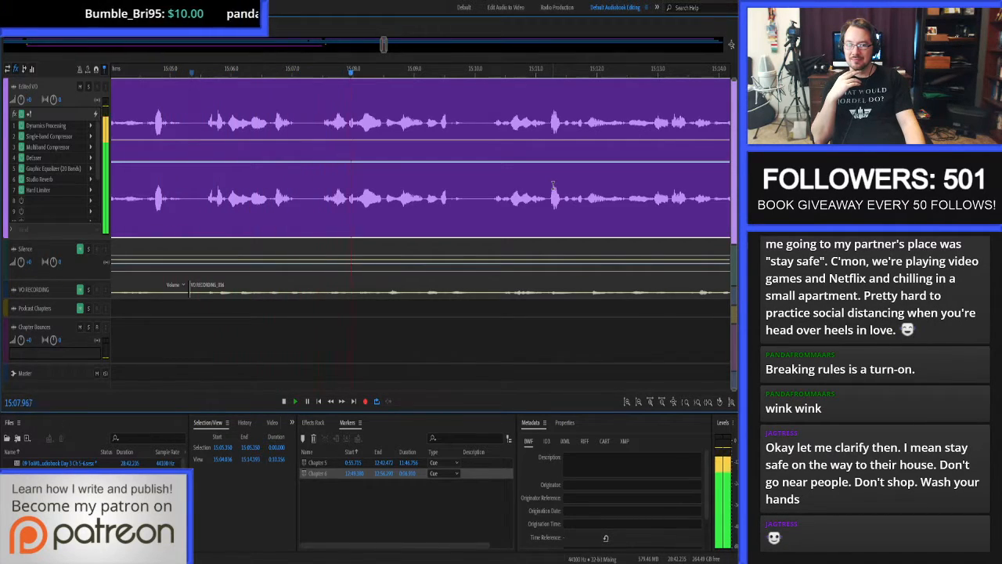
key("space")
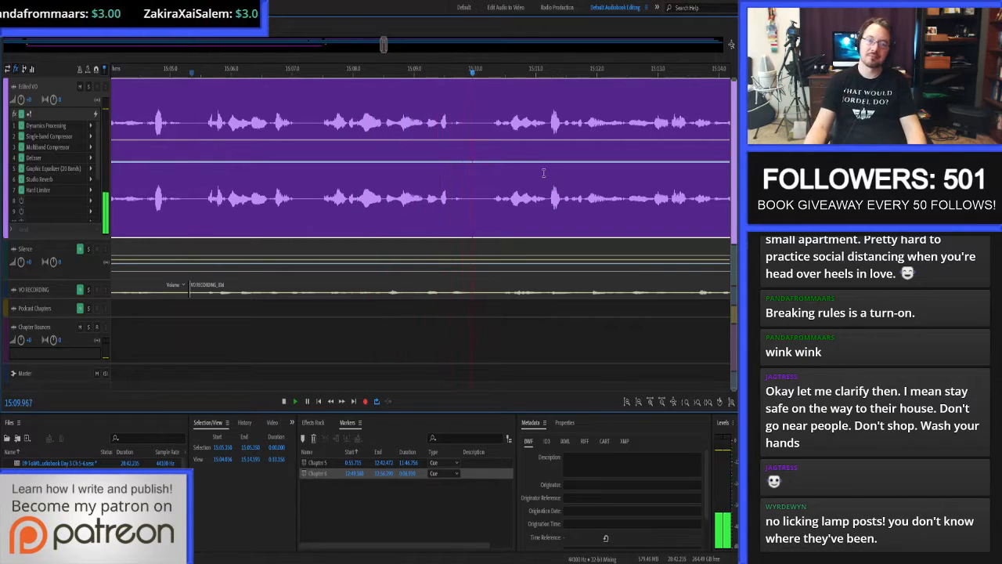
Examine the noise in the narration pause after about 15:07.0, both in the multitrack session and in the waveform editor.
left_click(289, 133)
key("space")
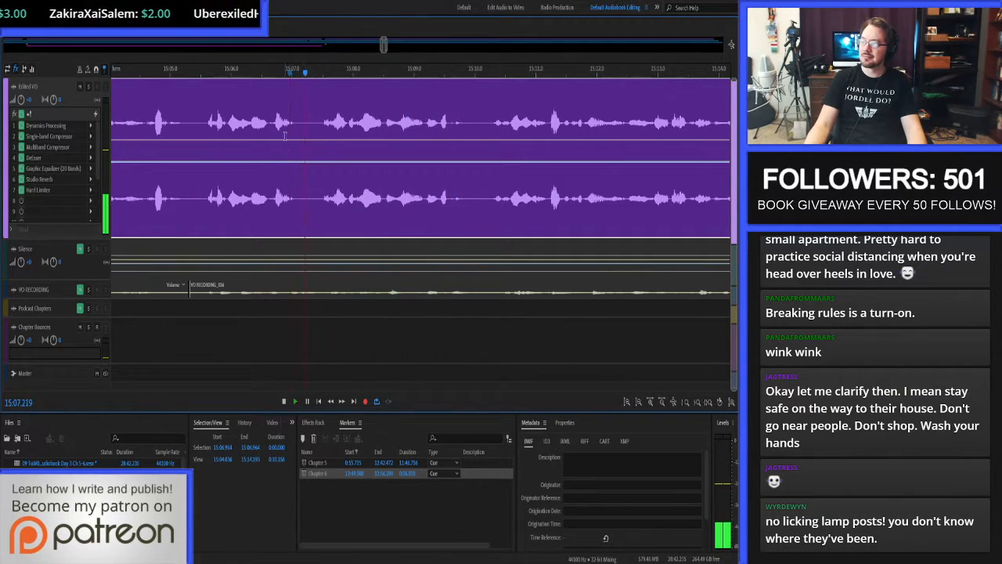
key("space")
left_click(296, 132)
scroll(296, 131, "up", 5)
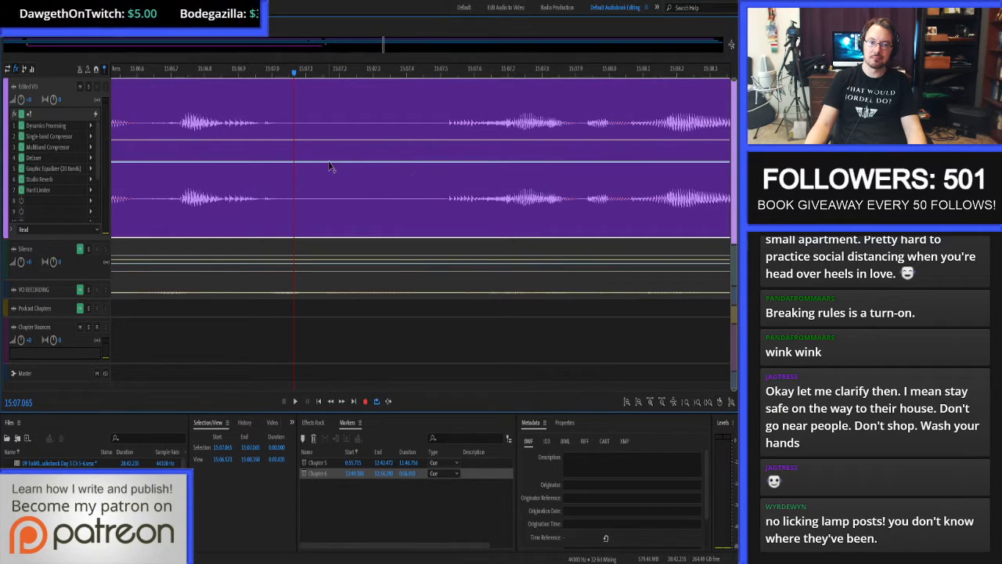
double_click(322, 127)
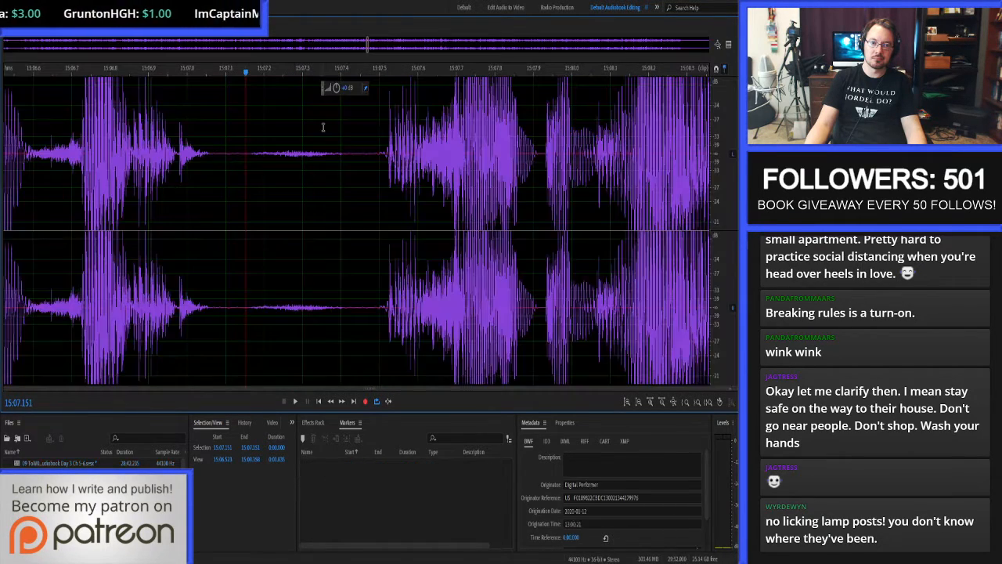
left_click(194, 134)
key("space")
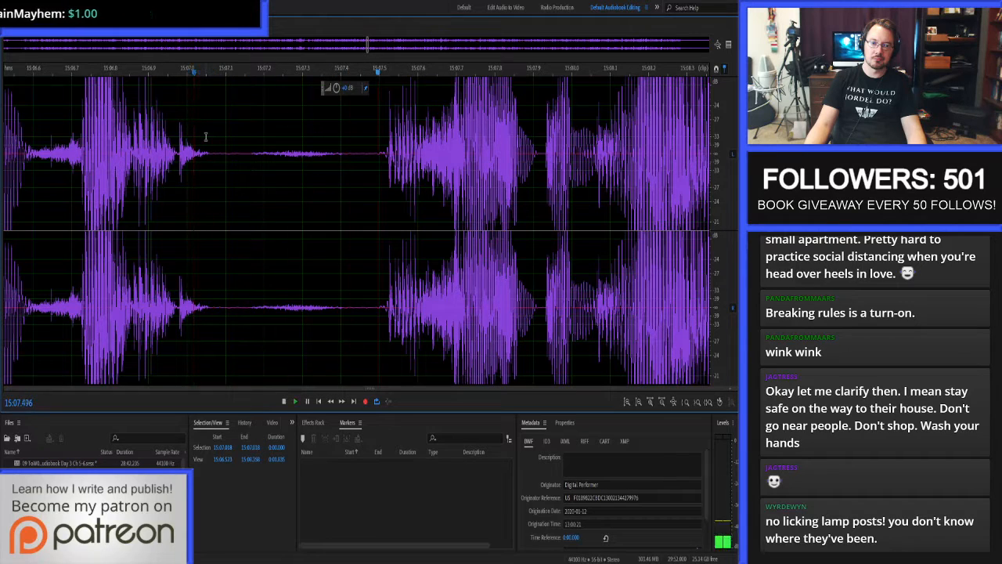
key("0")
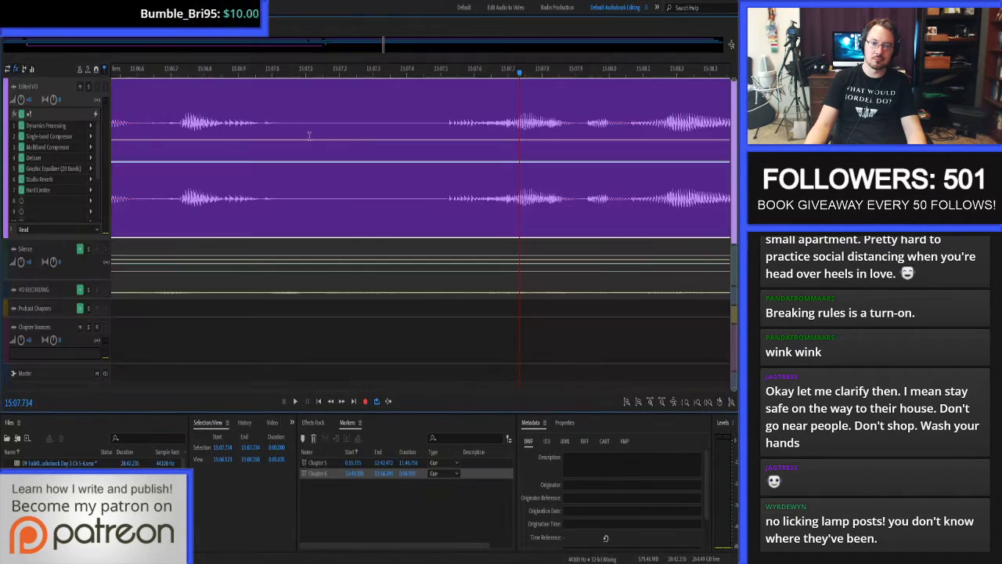
Replace the Edited VO audio from 15:07.061 to 15:07.491 with Silence-track audio spanning 15:07.016 to 15:07.510, and audition it from 15:06.674.
left_click_drag(295, 123, 438, 123)
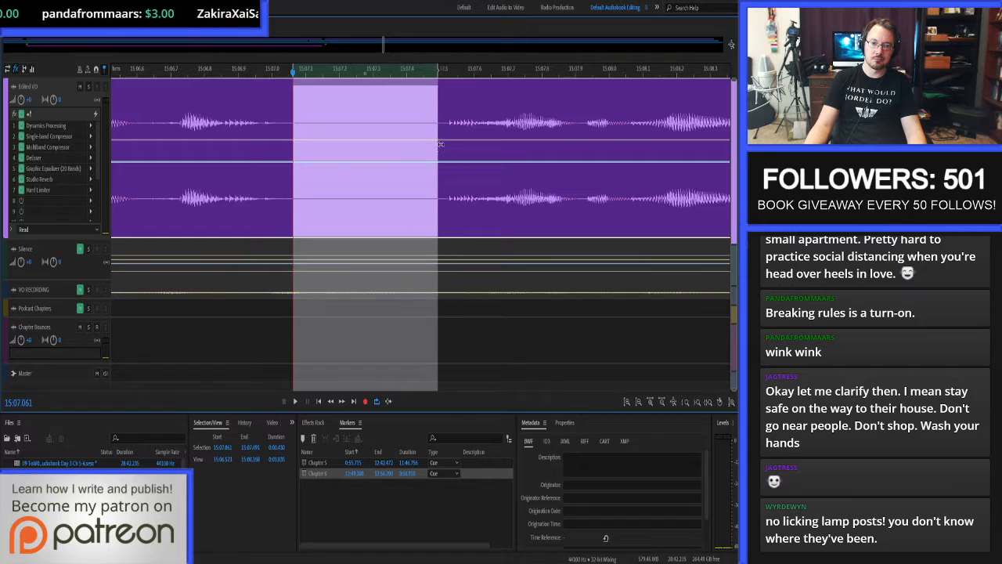
key("Delete")
left_click(444, 122, "shift")
left_click(278, 125, "shift")
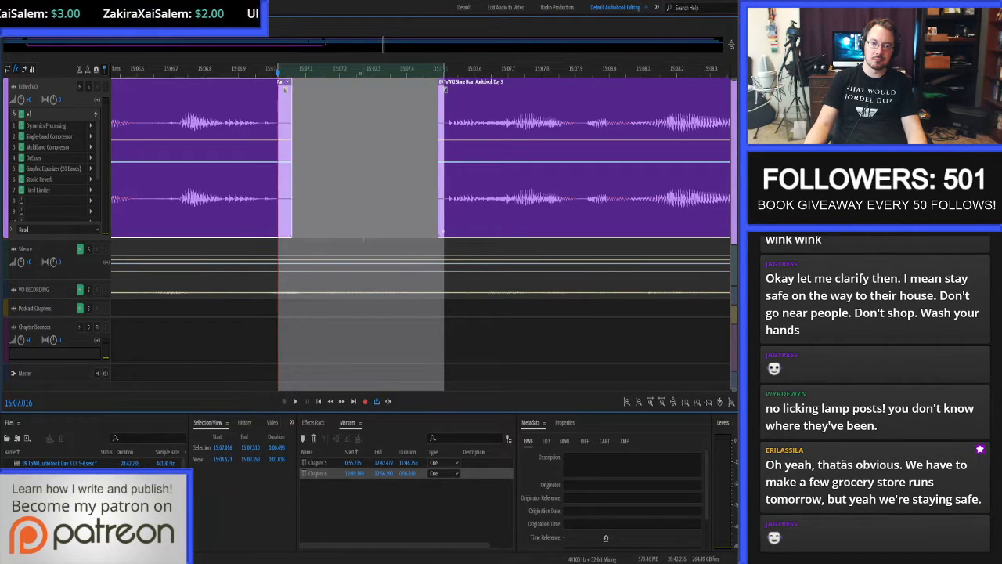
left_click(369, 246)
left_click(370, 215, "ctrl")
key("ctrl+v")
left_click(163, 133)
key("space")
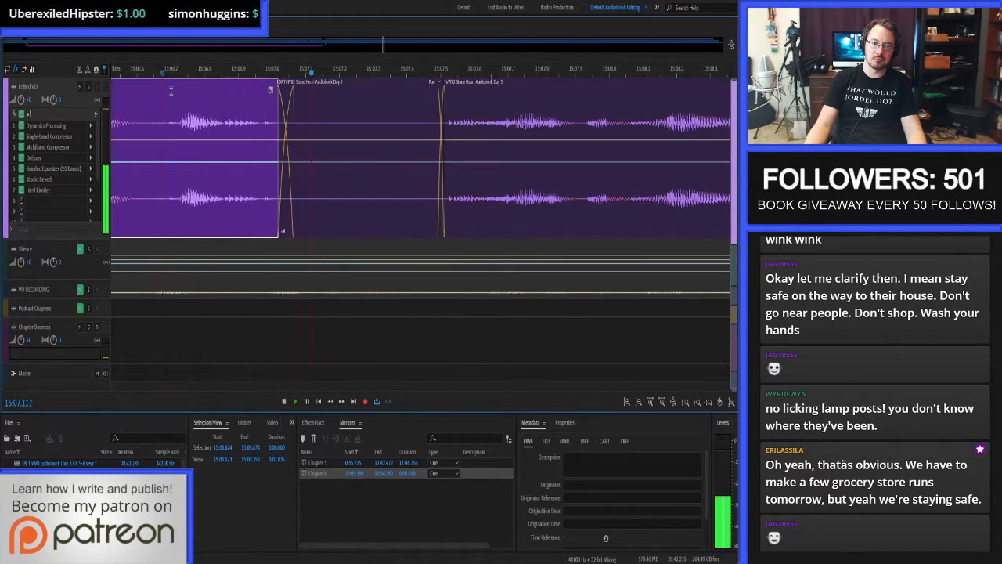
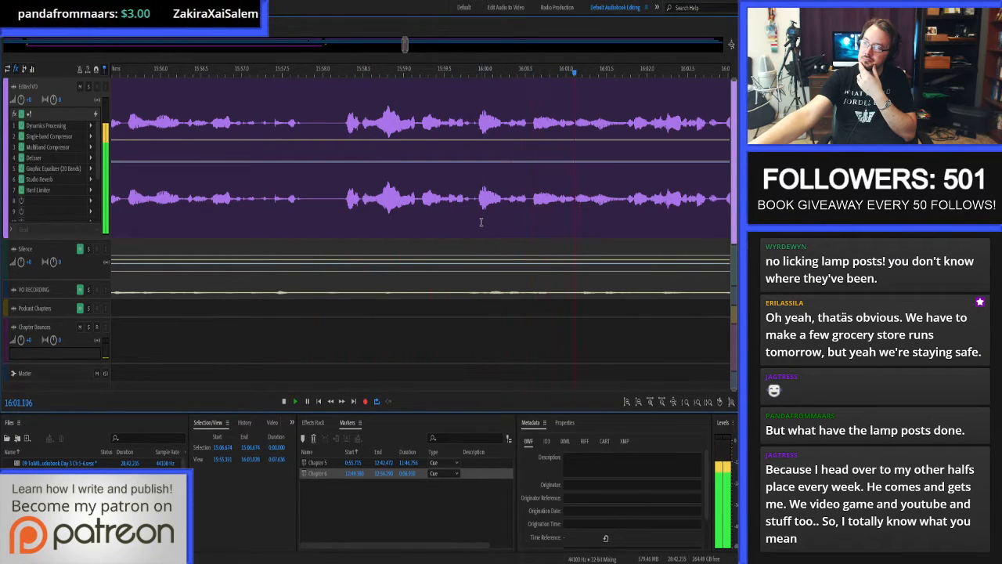
Return to 15:36.043 and proof-listen to the Edited VO narration through about 16:28.9.
key("space")
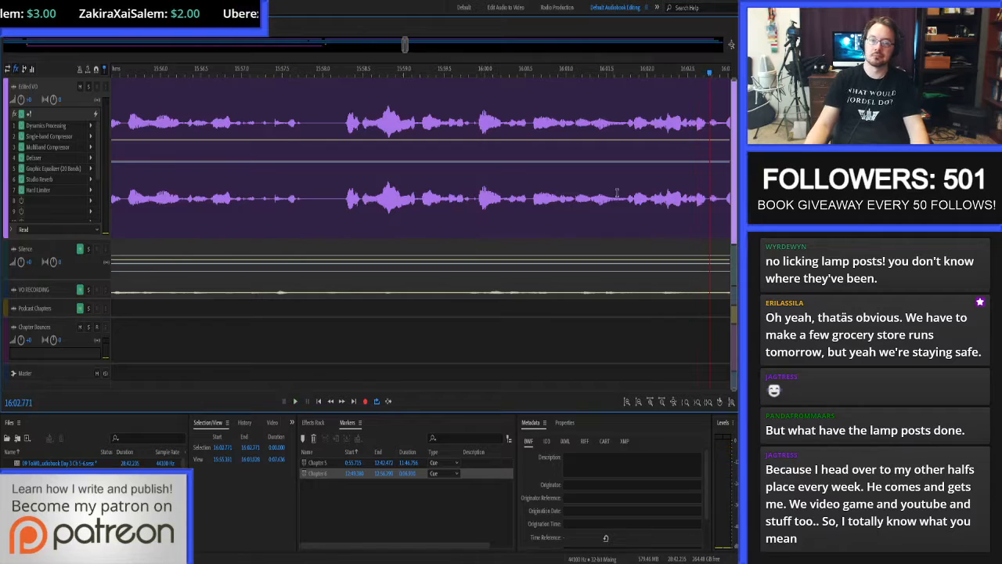
scroll(617, 192, "down", 7)
left_click(334, 117)
key("space")
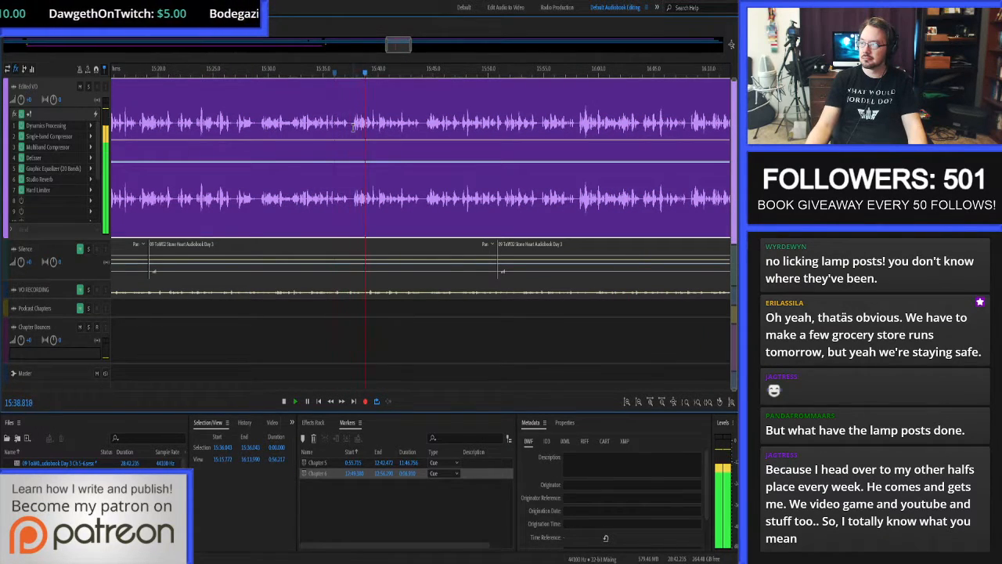
scroll(427, 182, "up", 4)
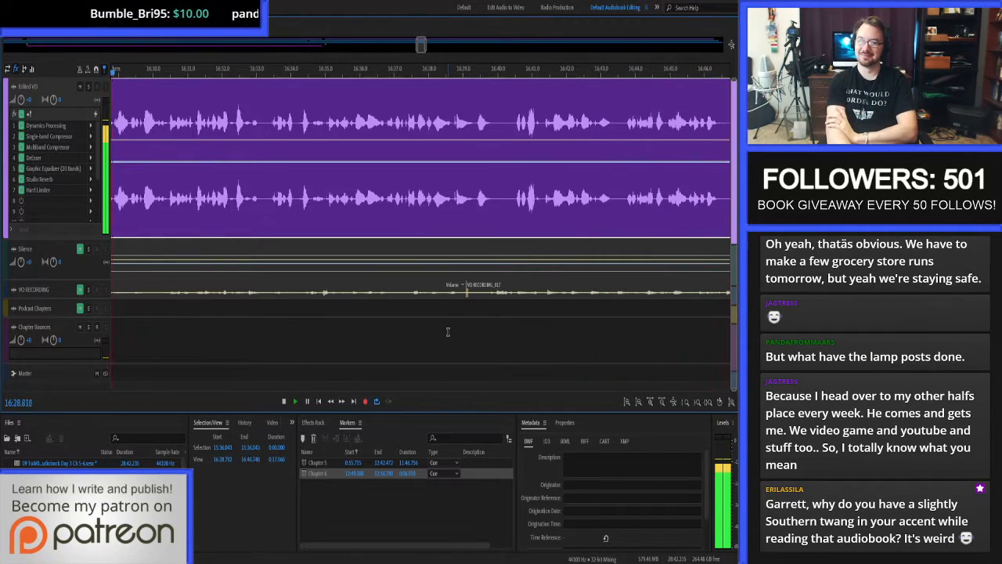
Replay the narration from 16:24.197 and proof-listen through about 17:09.4.
key("space")
scroll(411, 192, "down", 3)
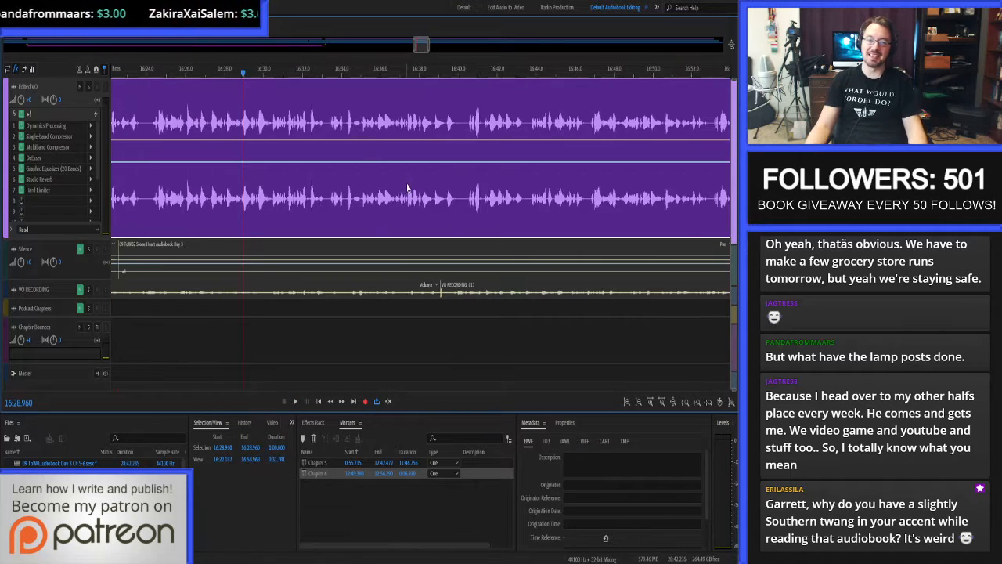
scroll(162, 139, "up", 3)
left_click(141, 120)
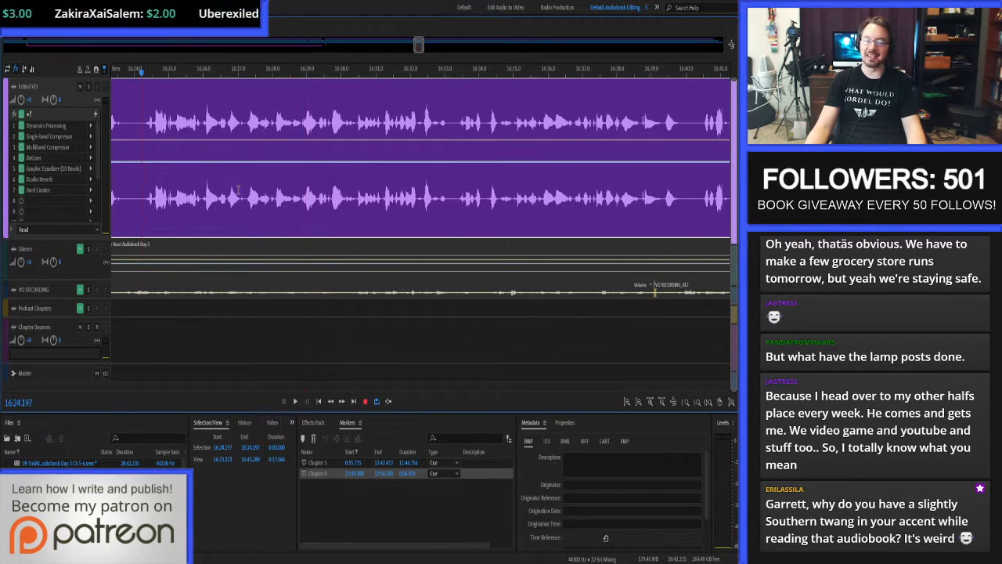
key("space")
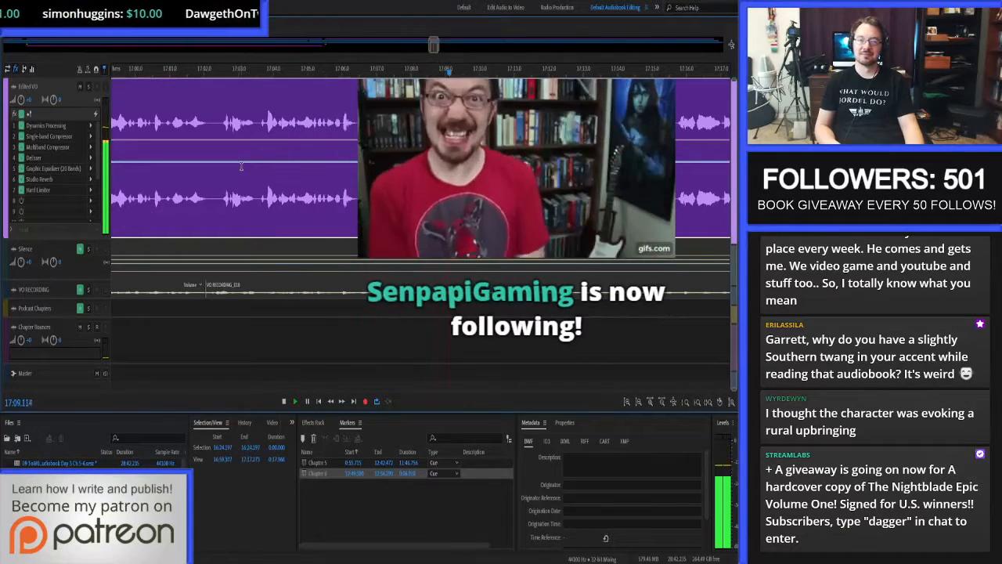
key("space")
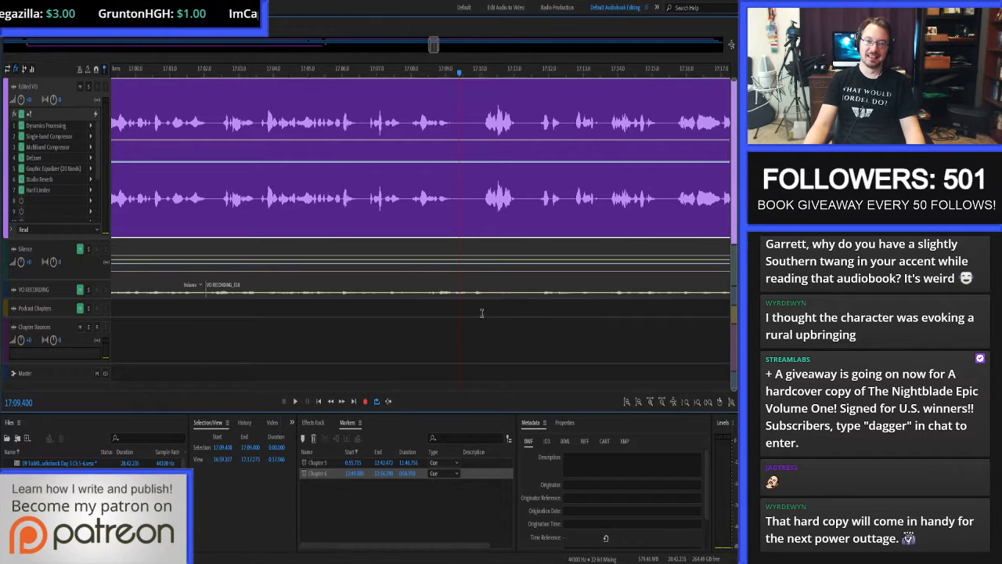
Proof-listen from 17:02.926 to about 17:37.3, and replay the passage from 17:34.253 to locate the click.
key("space")
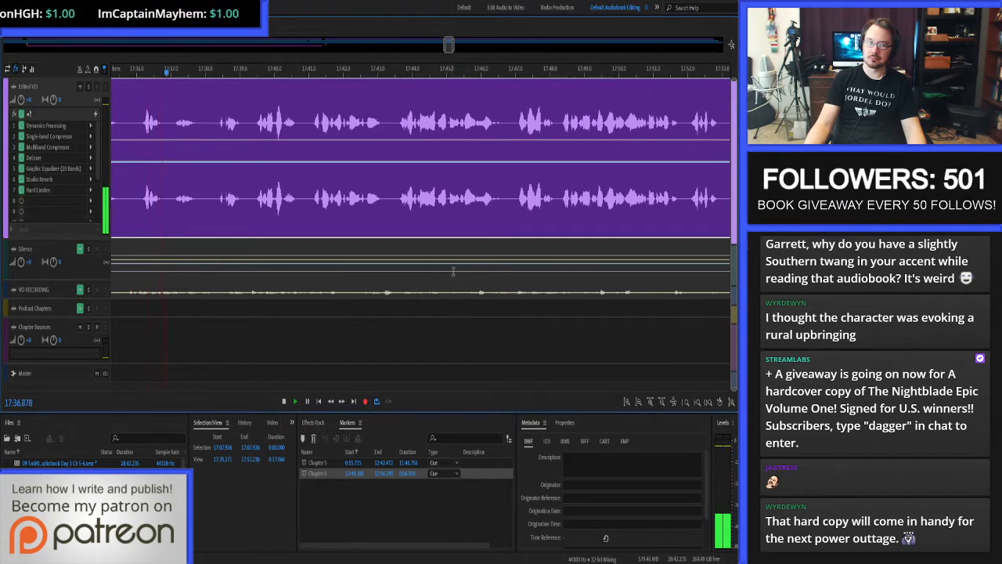
key("space")
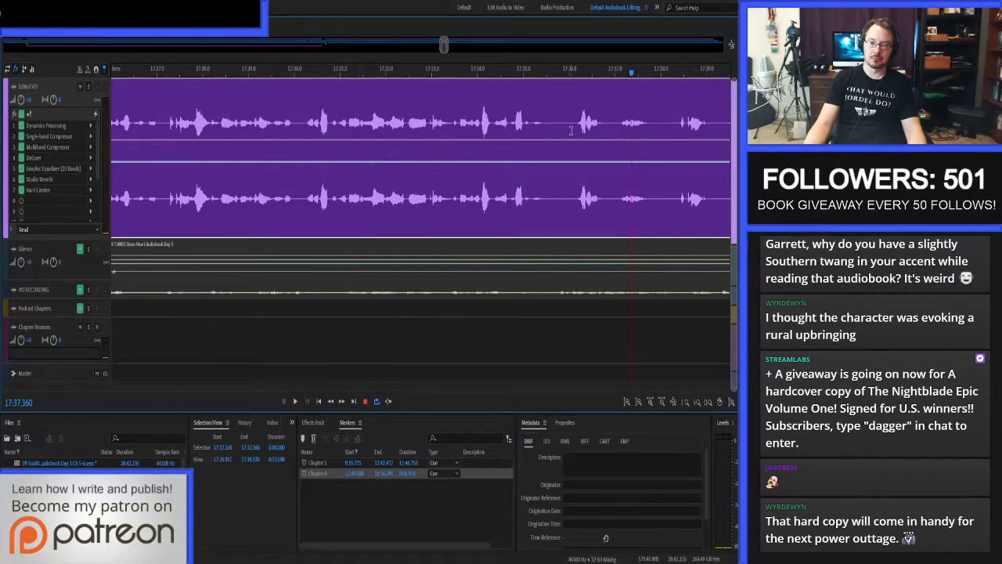
key("space")
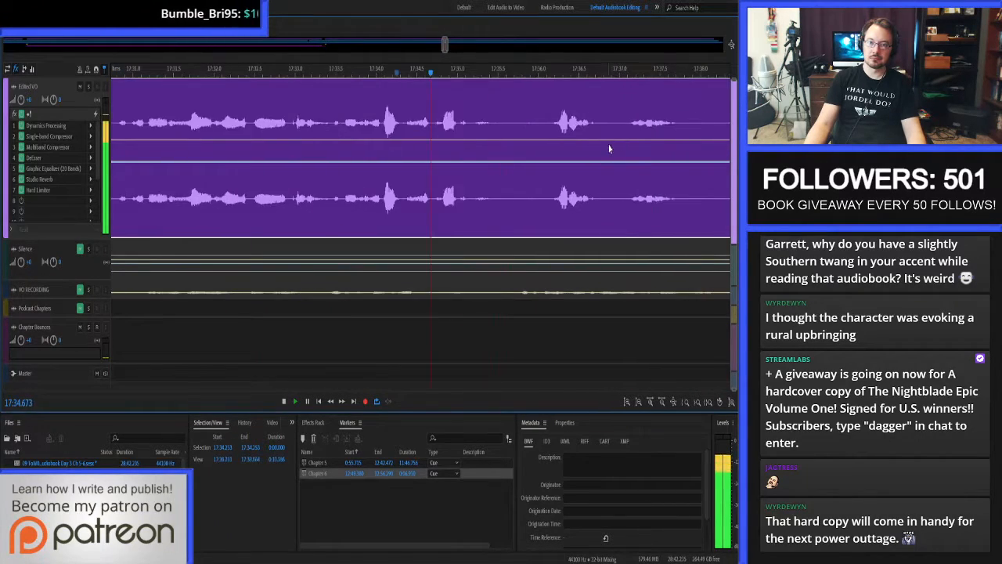
Auto-heal the click between 17:35.450 and 17:35.471 in the waveform editor.
double_click(450, 120)
key("equal")
key("equal")
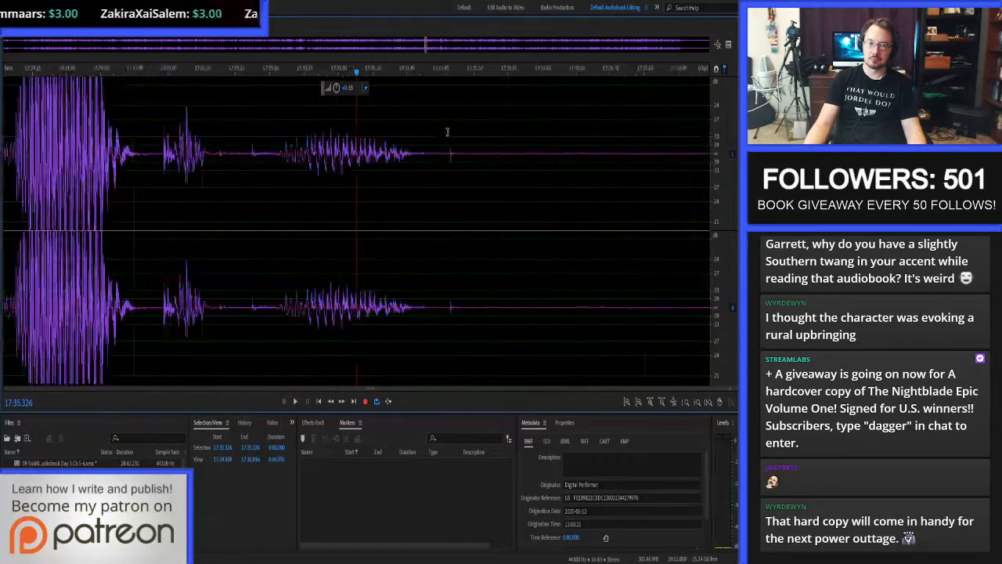
left_click_drag(433, 136, 445, 143)
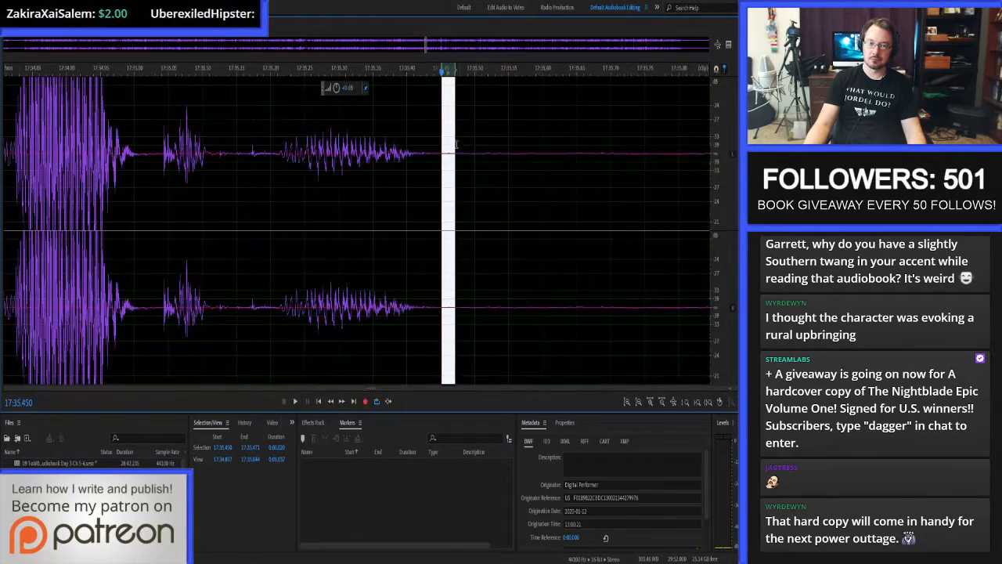
left_click(446, 141)
Return to the multitrack session and proof-listen to the narration from 17:34.970 to about 20:12.1.
key("8")
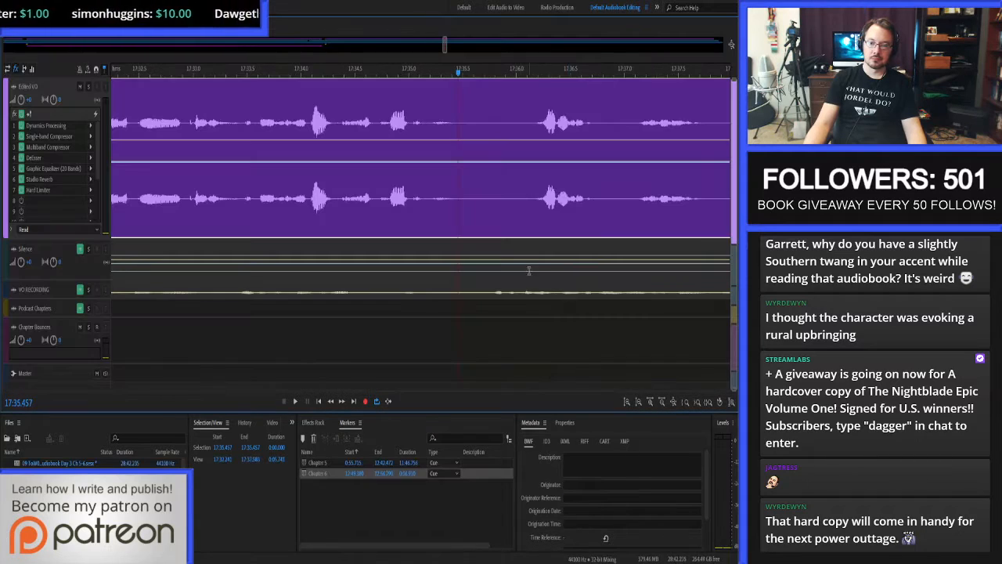
key("space")
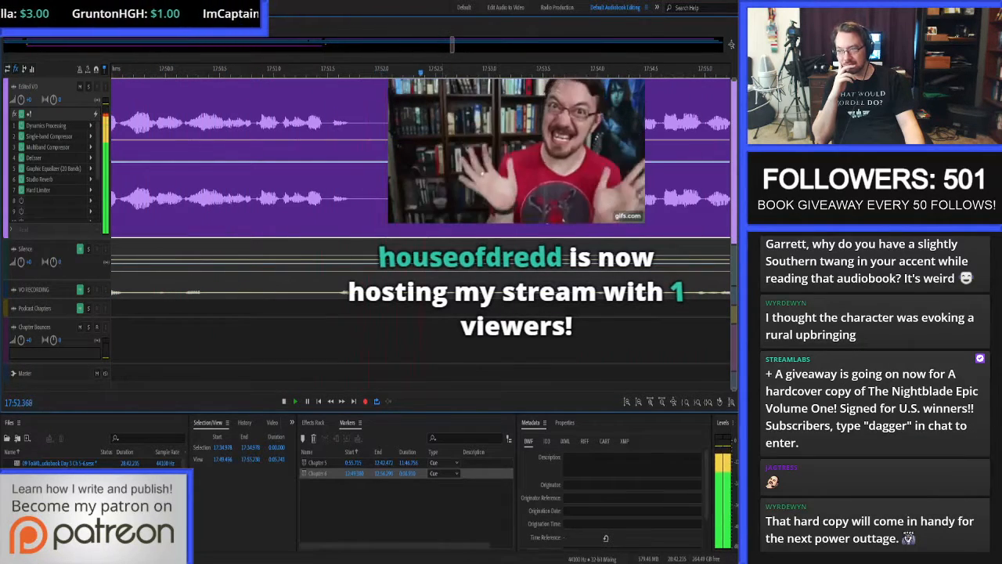
key("space")
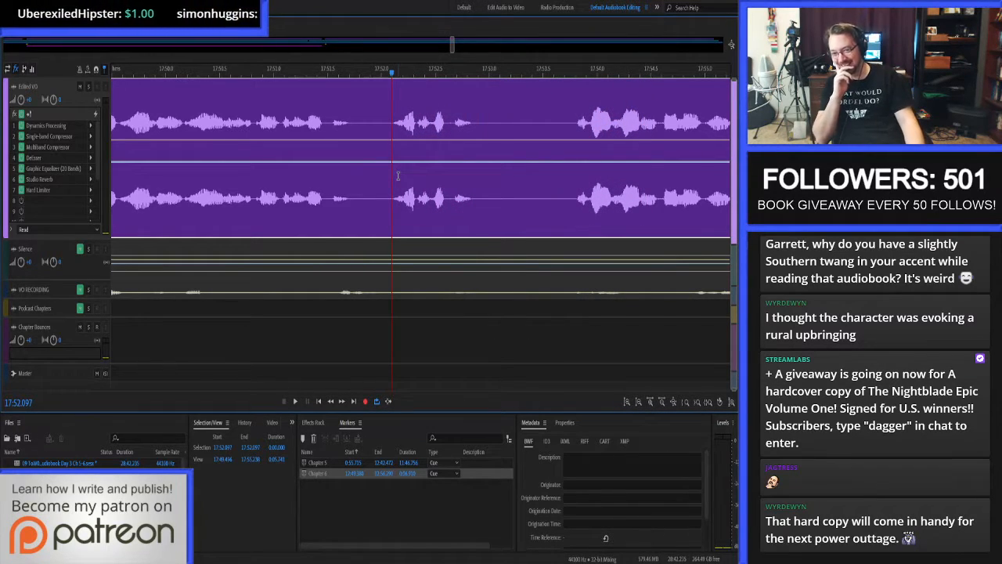
key("space")
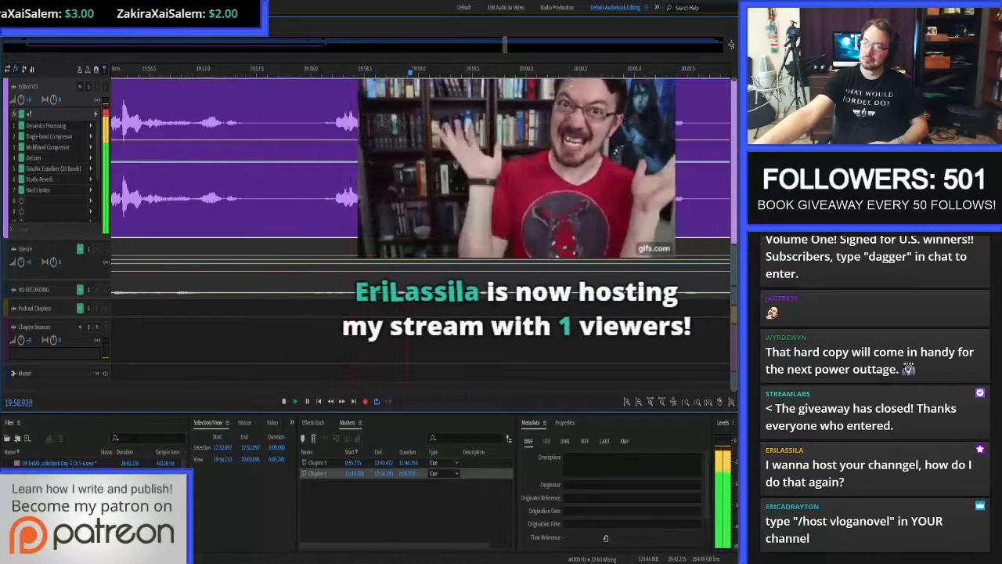
key("space")
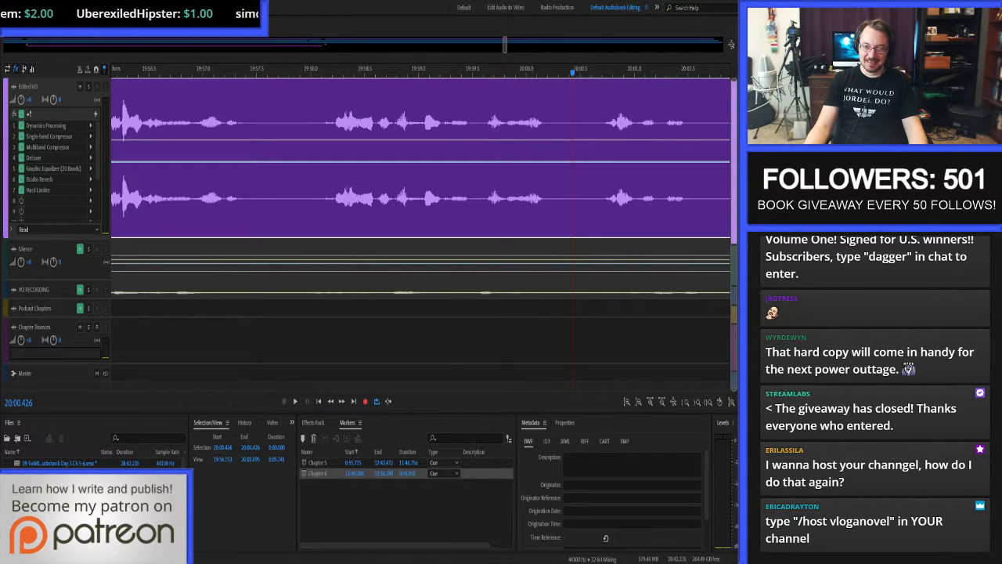
key("space")
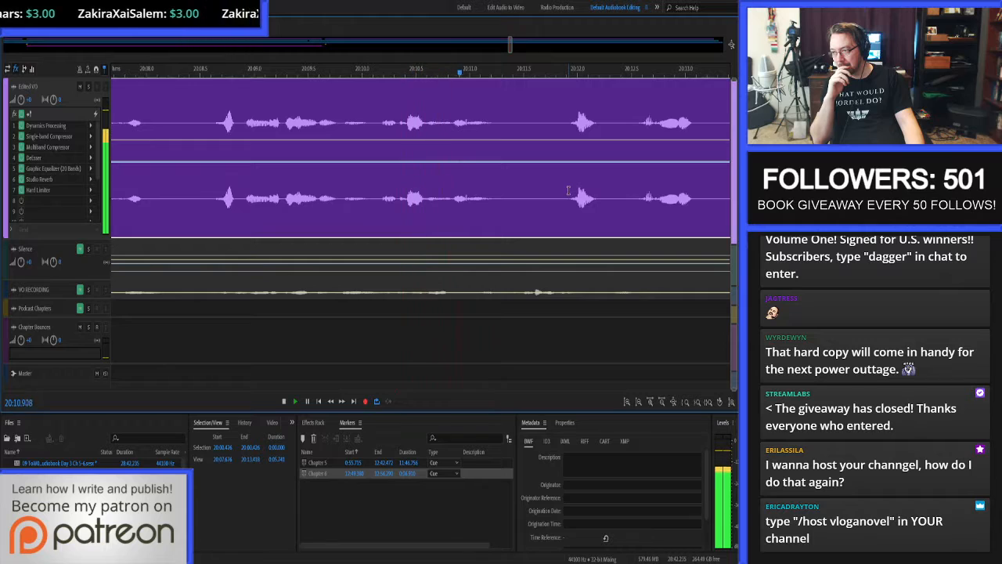
key("space")
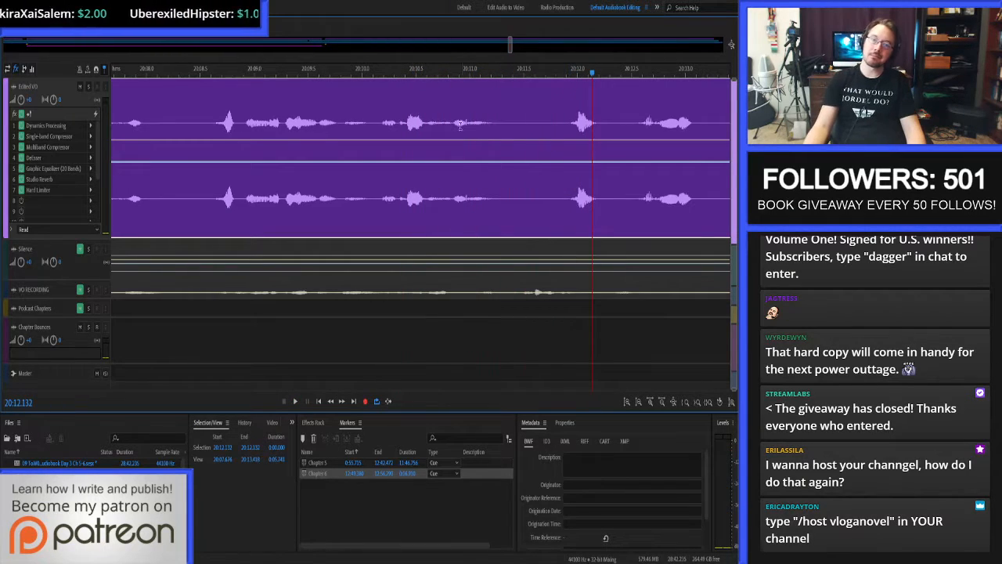
Replay the passage from about 20:10.5 and auto-heal the click between 20:10.960 and 20:10.975 in the waveform editor.
left_click(422, 117)
key("space")
double_click(468, 112)
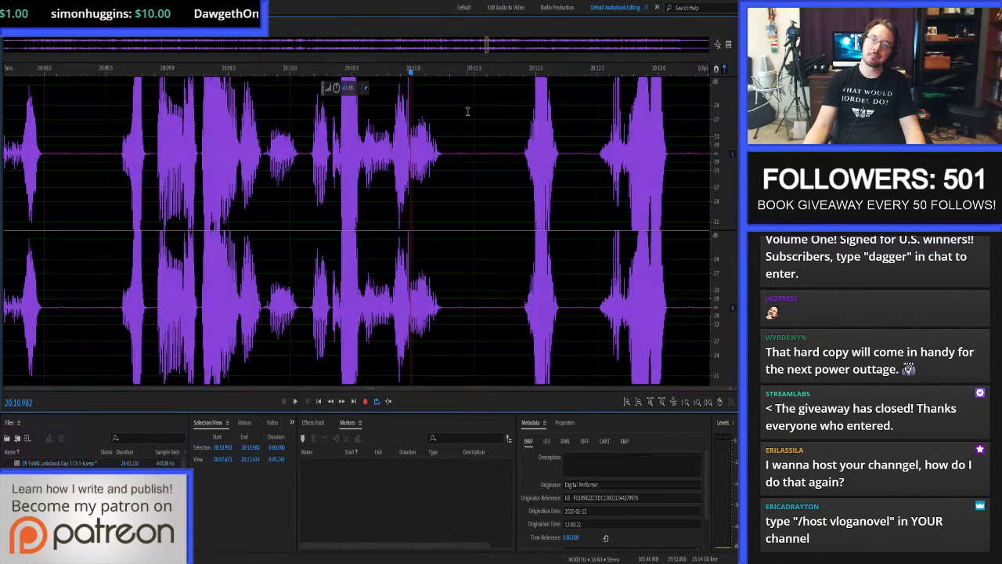
scroll(328, 153, "up", 3)
left_click_drag(322, 153, 345, 153)
key("ctrl+u")
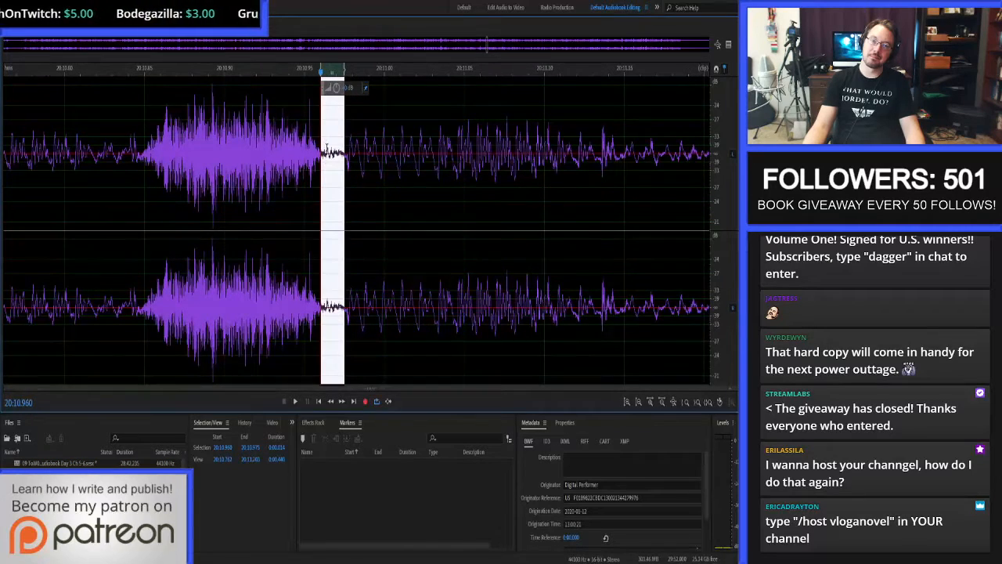
left_click(326, 153)
Return to the multitrack session and proof-listen to the narration from about 20:10.2 to 21:40.576.
key("8")
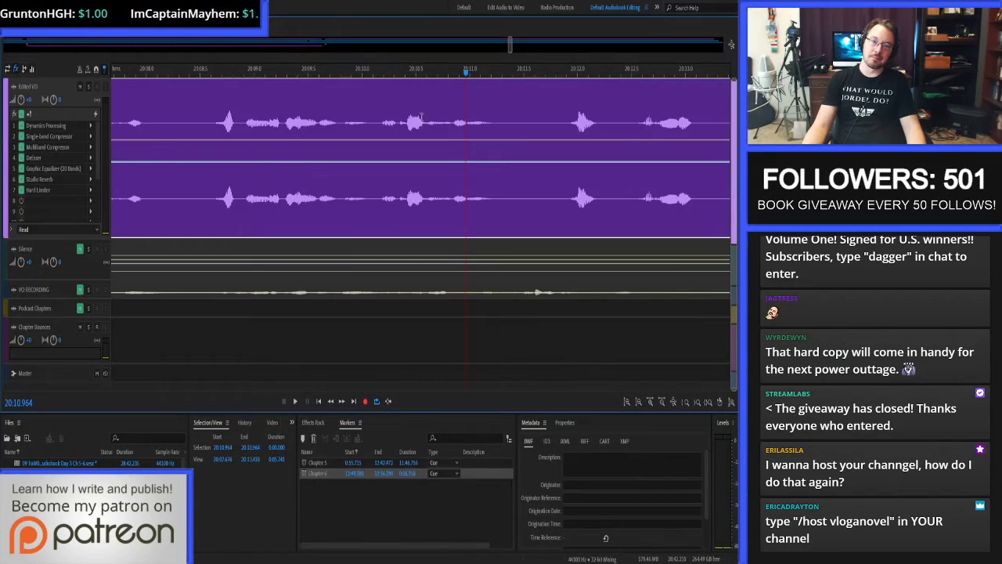
left_click(380, 113)
key("space")
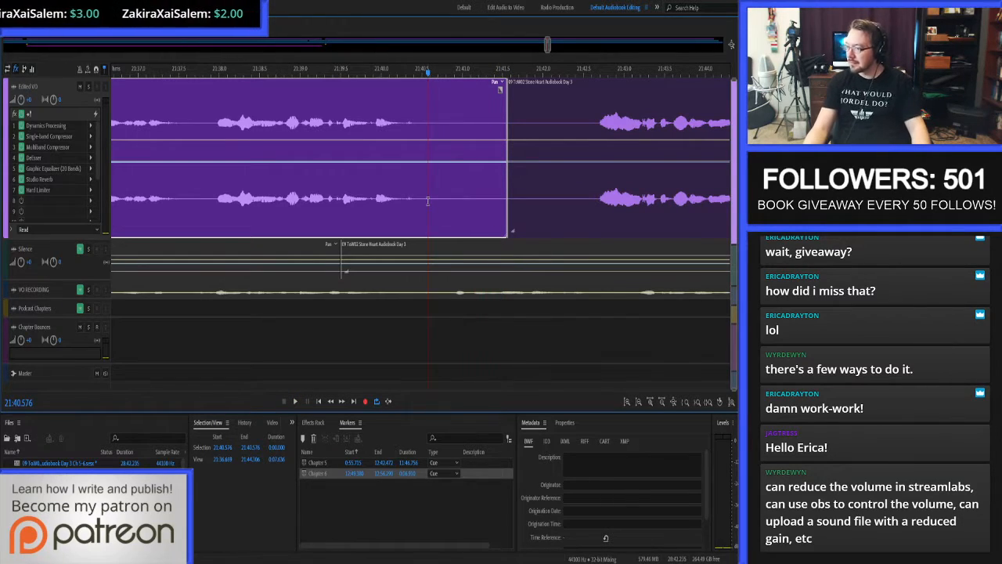
Delete the Edited VO audio in the pause from 21:40.576 to 21:42.691, across both adjoining clips.
left_click(597, 202, "shift")
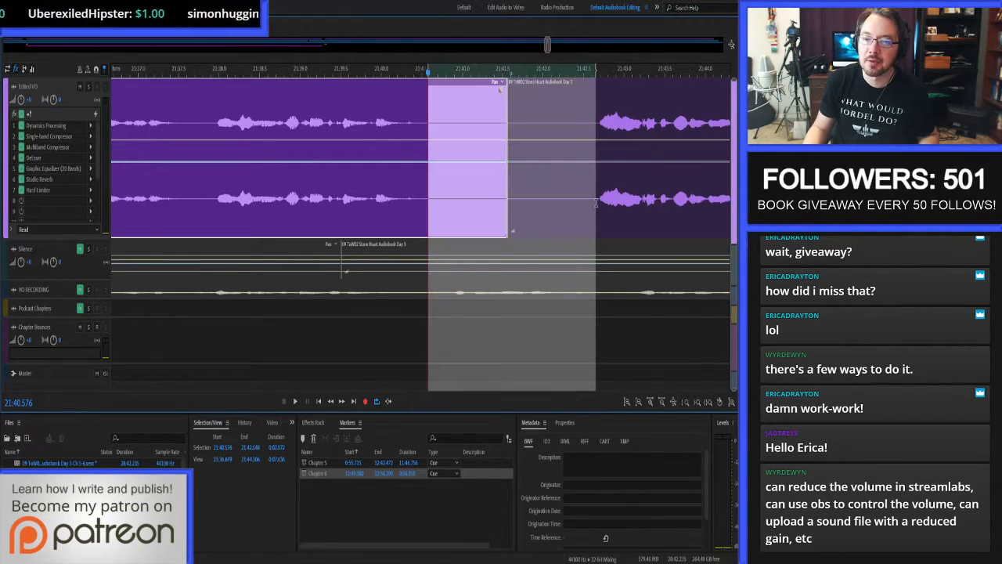
key("Delete")
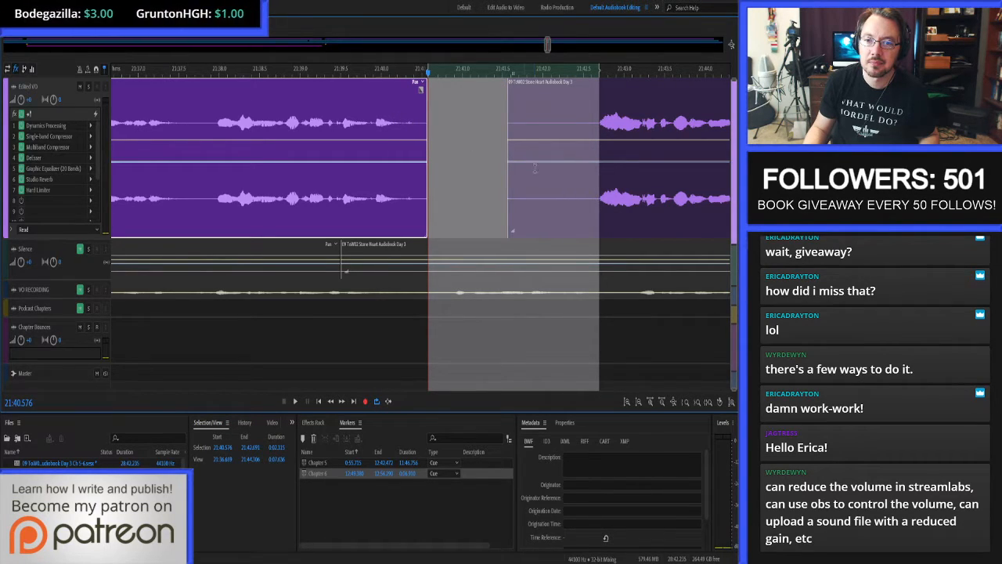
left_click(543, 197)
key("Delete")
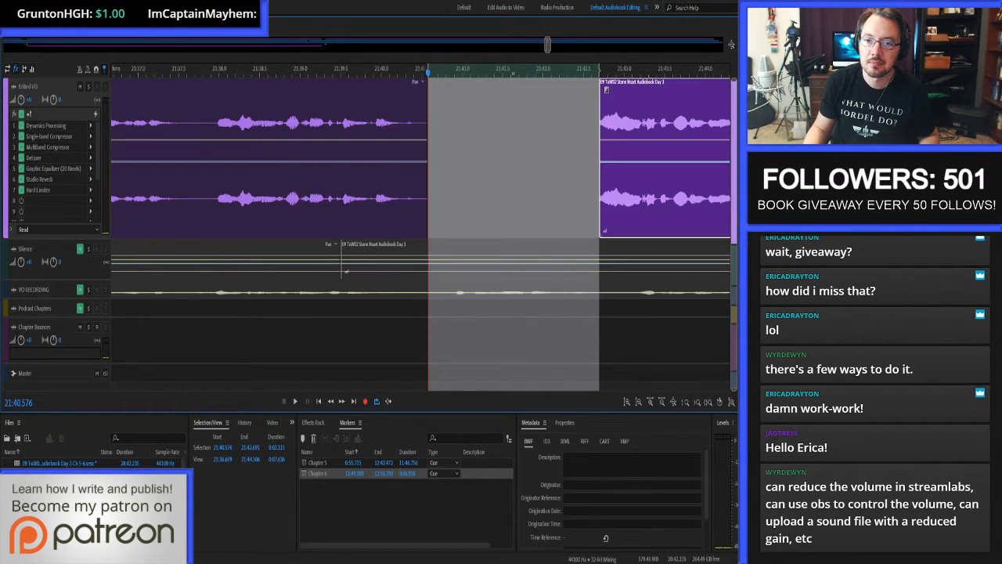
Copy two seconds of Silence-track audio starting at 21:40.405 and paste it into the Edited VO track at the same position.
left_click(415, 121)
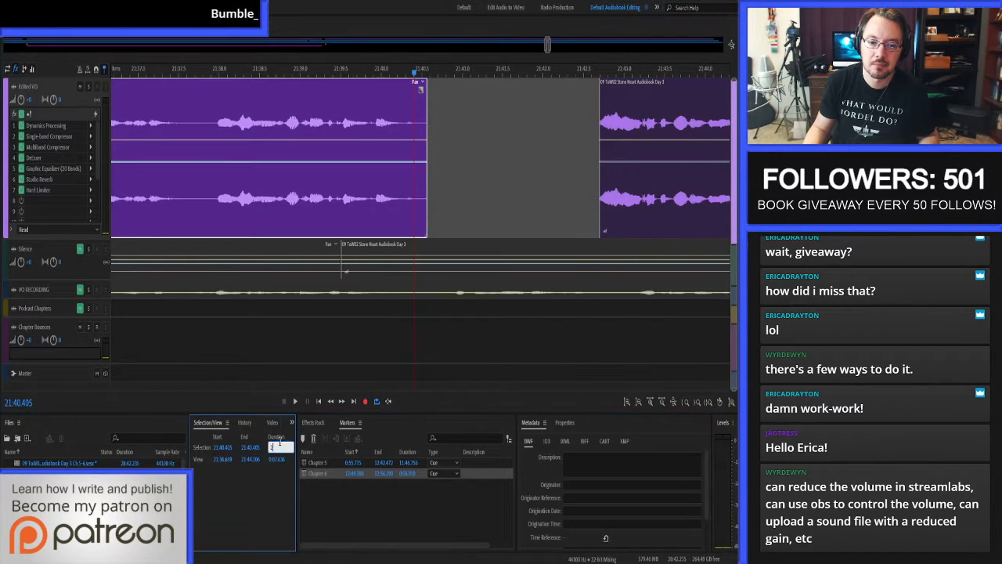
key("Return")
left_click(460, 249)
key("ctrl+c")
left_click(479, 205)
key("ctrl+v")
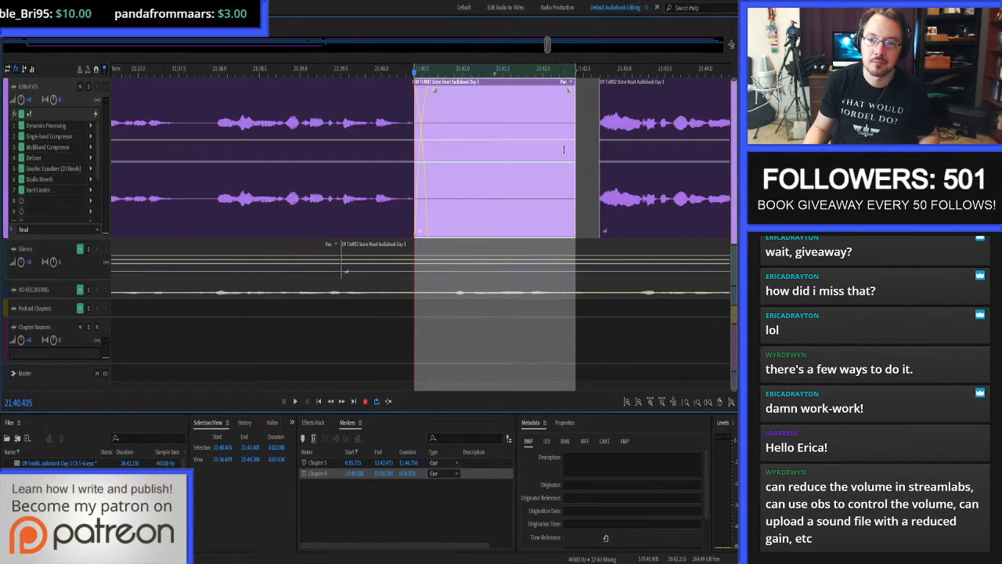
Close the gap after the pasted silence and extend the following clip's start back to 21:42.205 to crossfade them.
left_click(582, 150)
key("Delete")
left_click(560, 111)
left_click_drag(577, 138, 560, 141)
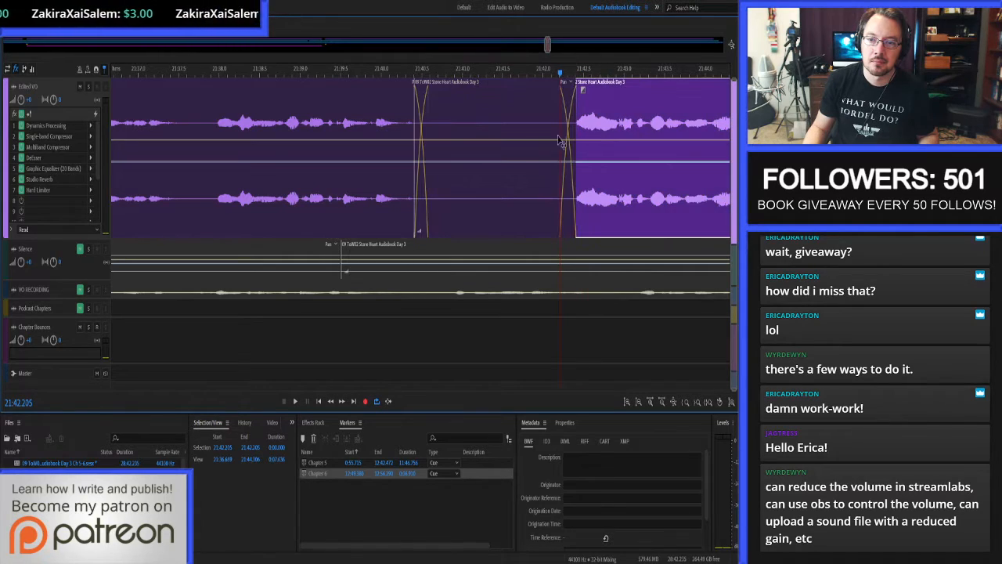
Proof-listen across the new pause and the narration from 21:38.670 to about 23:08.6.
left_click(274, 116)
key("space")
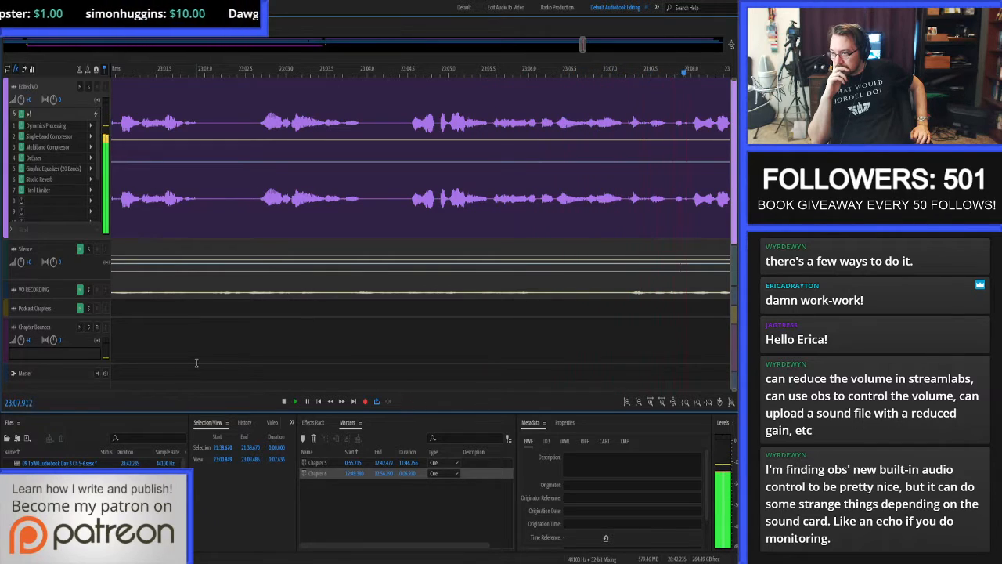
key("space")
Replay the narration from 23:06.239 to locate the click just after it.
scroll(281, 151, "down", 4)
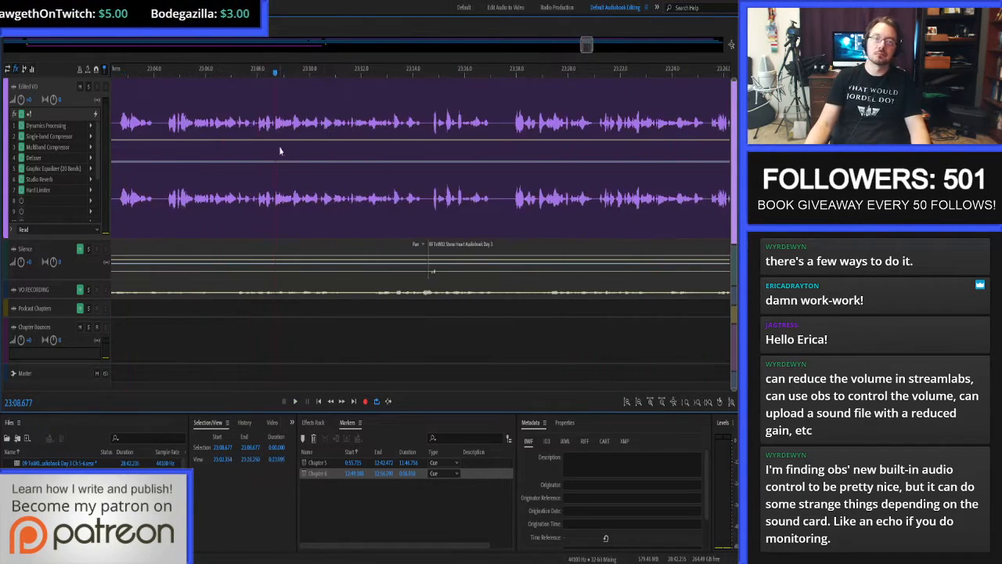
scroll(210, 146, "up", 2)
left_click(211, 145)
key("space")
left_click(214, 122)
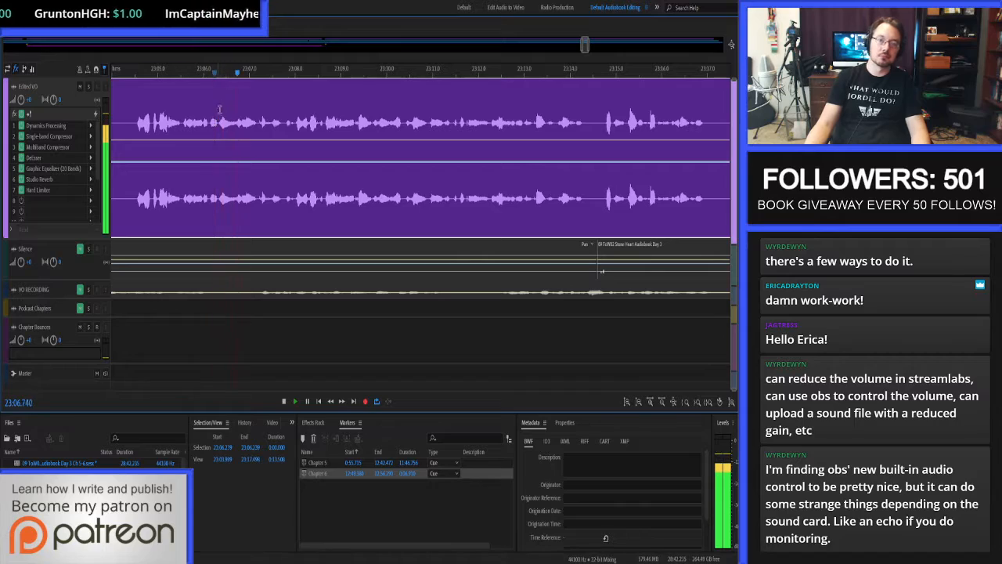
Repair the click between 23:06.835 and 23:06.847 in the waveform editor.
double_click(250, 124)
scroll(250, 124, "up", 4)
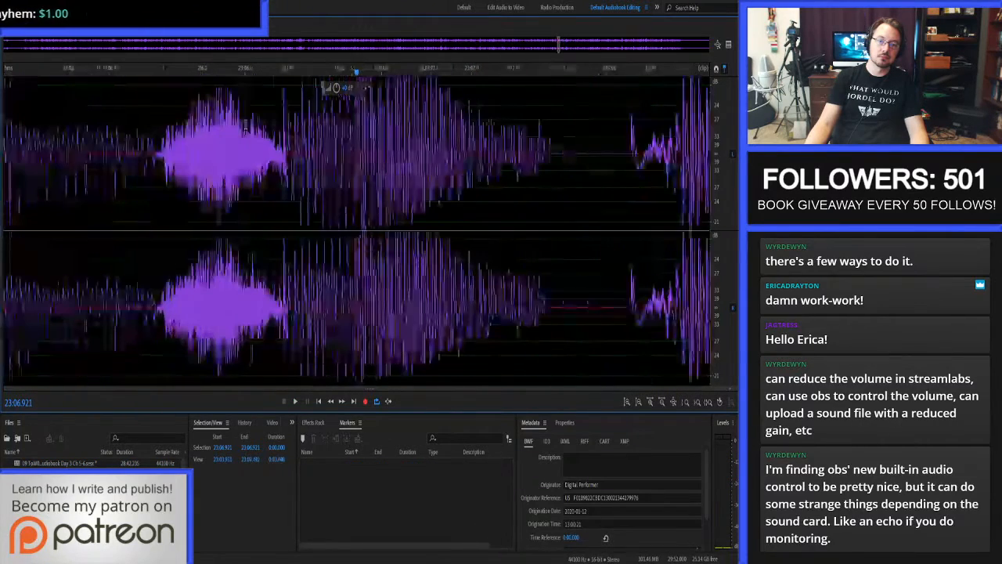
scroll(274, 146, "up", 4)
left_click_drag(298, 151, 341, 150)
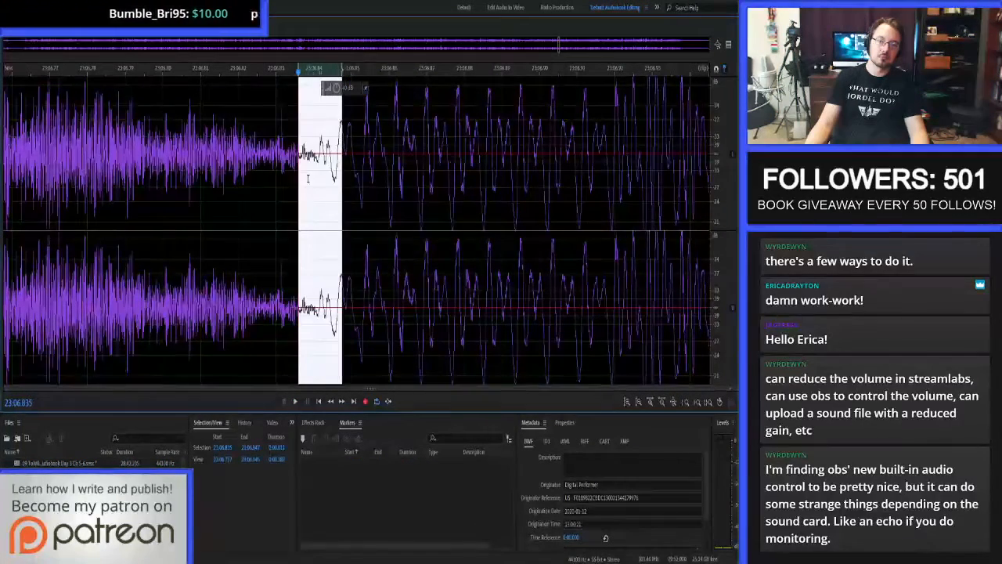
left_click(306, 141)
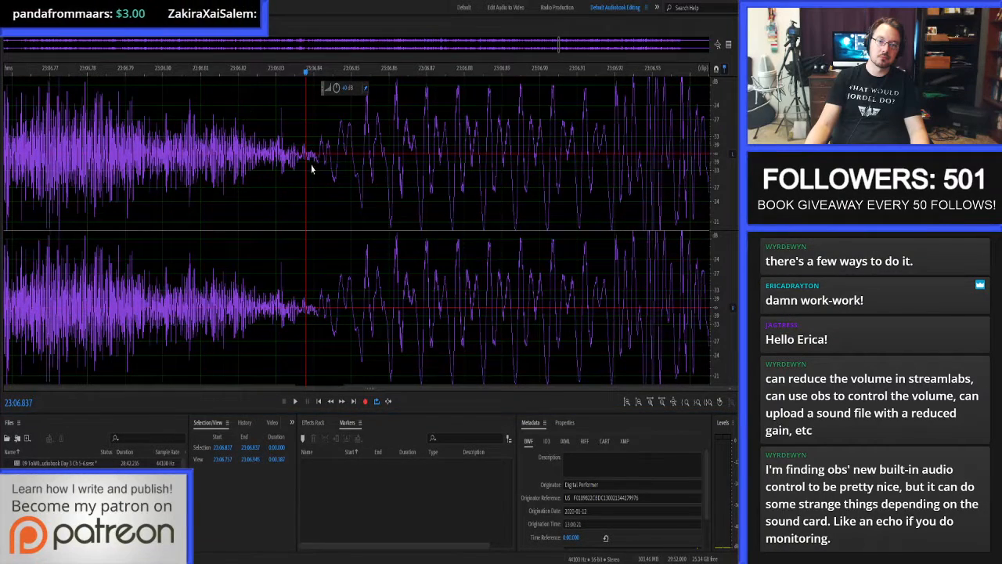
Return to the multitrack session and proof-listen to the narration from the repaired click at 23:06.8 to about 24:02.9.
key("0")
key("space")
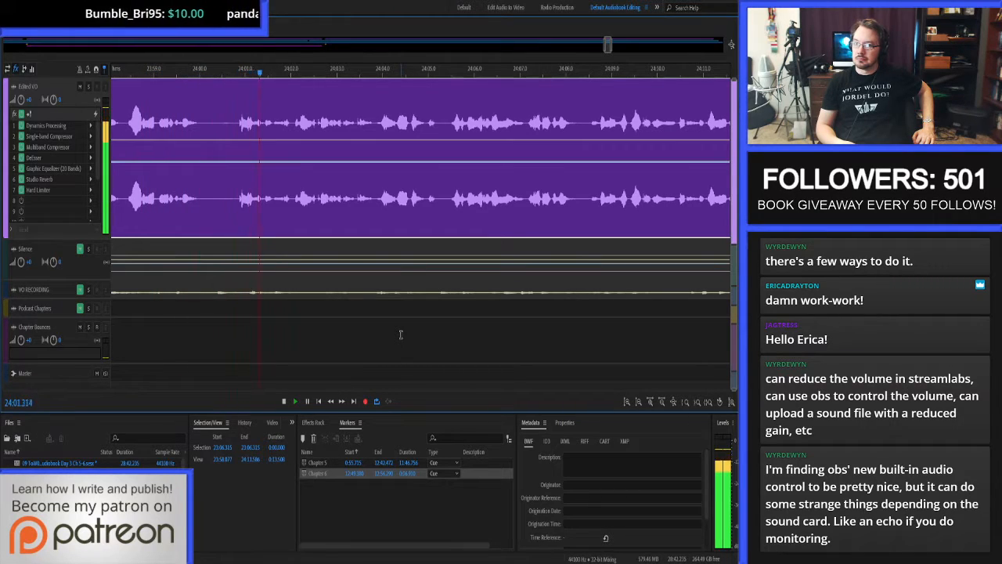
key("space")
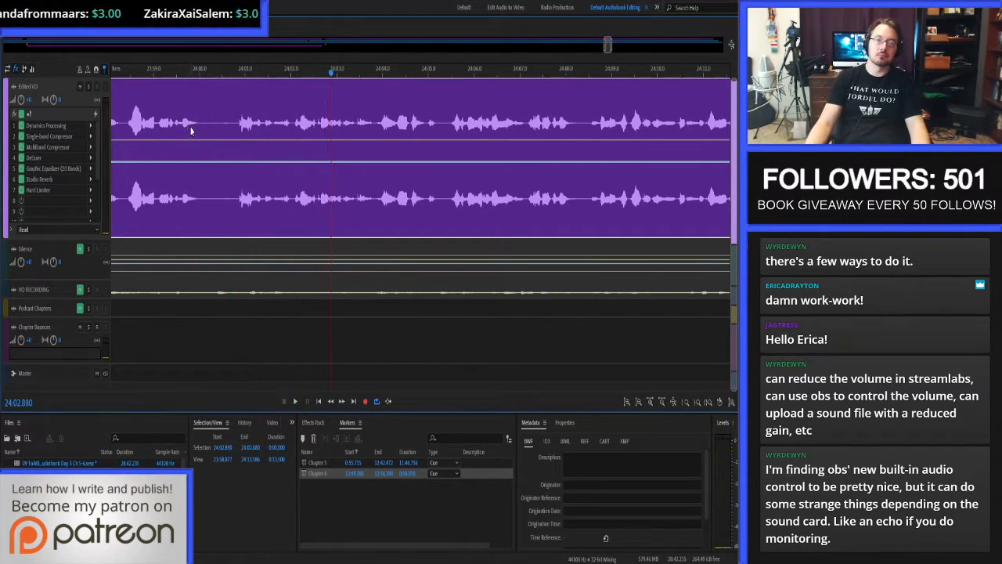
Replace the noisy pause between 24:00.035 and about 24:00.87 on the edited narration track with the copied clean silence.
scroll(192, 132, "up", 4)
mouse_move(259, 126)
left_mouse_down()
mouse_move(459, 125)
mouse_move(243, 125)
mouse_move(243, 117)
left_mouse_up()
key("Delete")
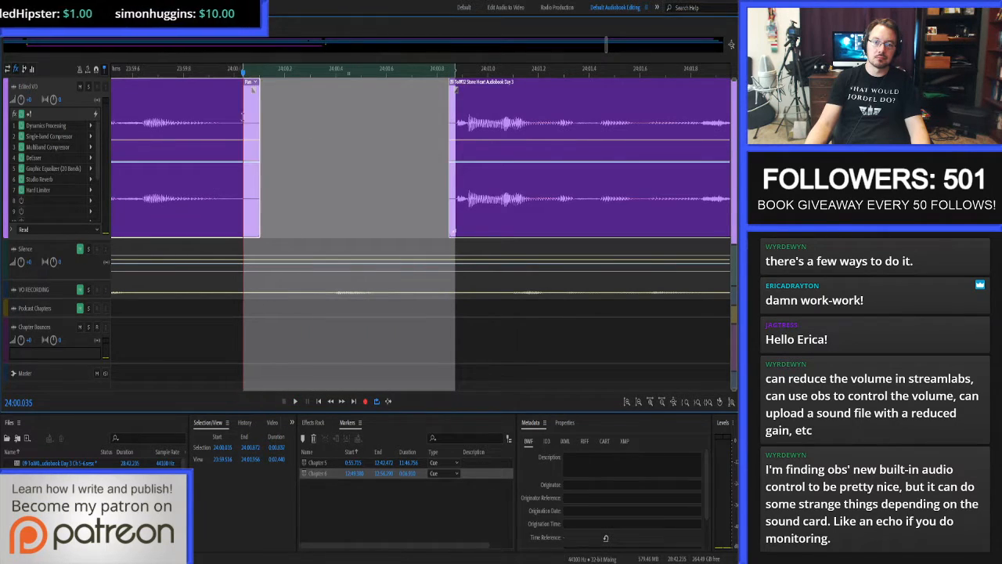
key("ctrl+v")
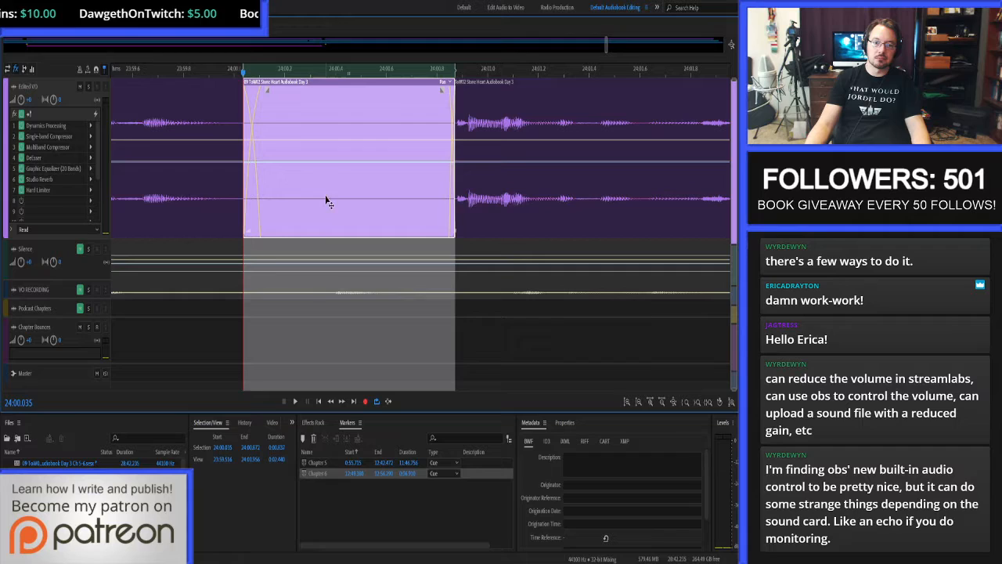
Proof-listen across the new silence and the narration from 23:59.612 to about 26:57.4.
left_click(134, 101)
key("space")
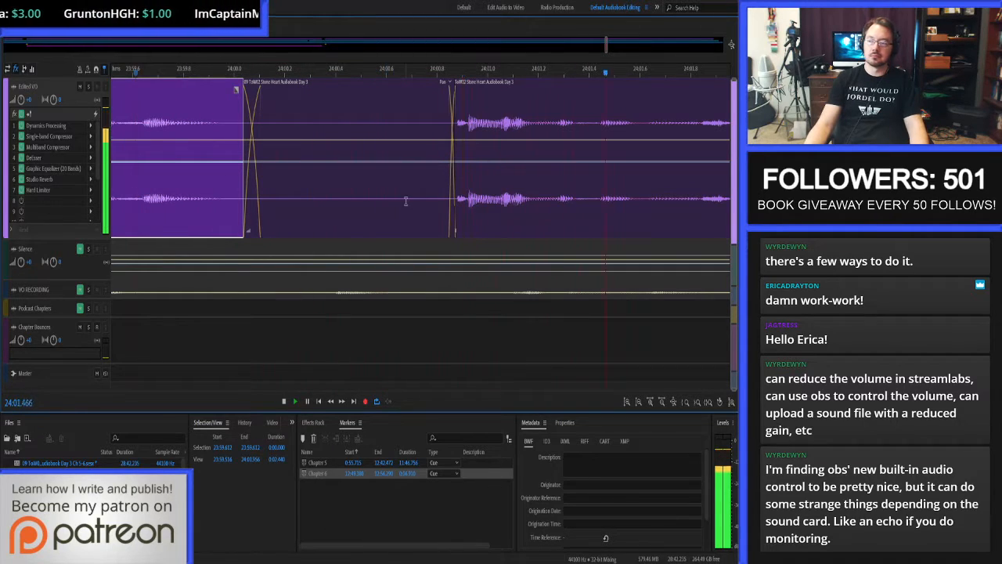
scroll(400, 194, "down", 5)
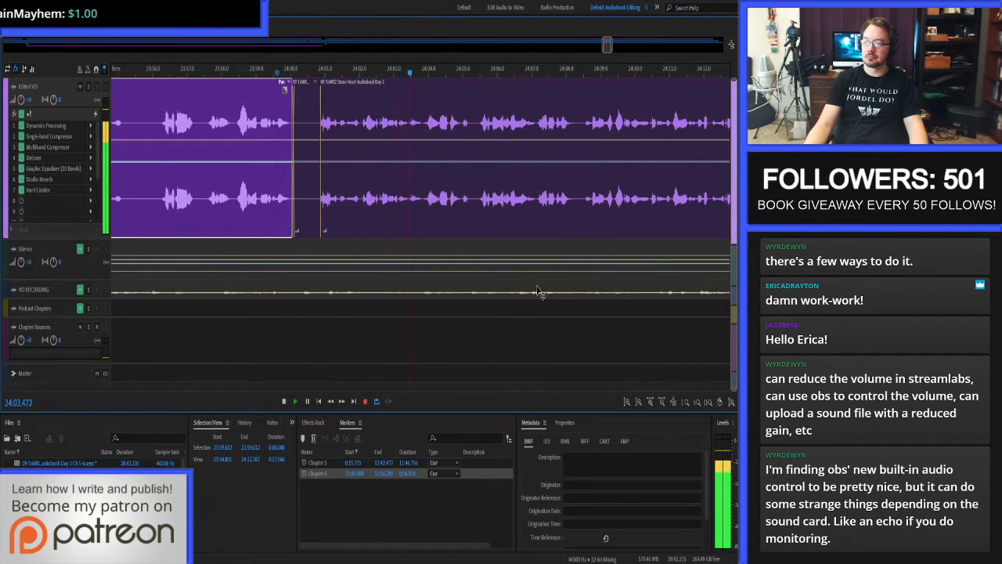
left_click(490, 318)
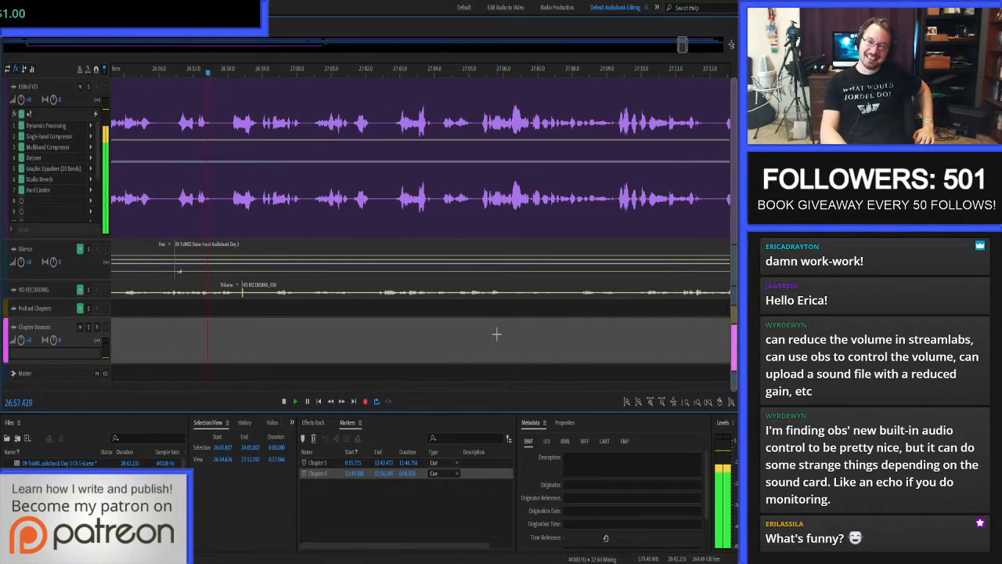
key("space")
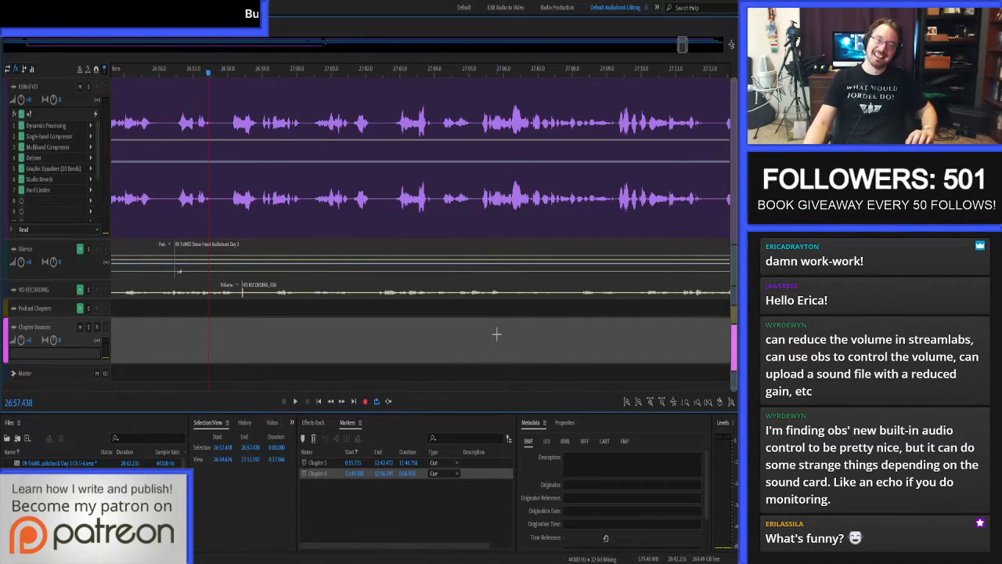
Continue proof-listening to the narration from 26:56.307 to about 27:35.7.
left_click(169, 123)
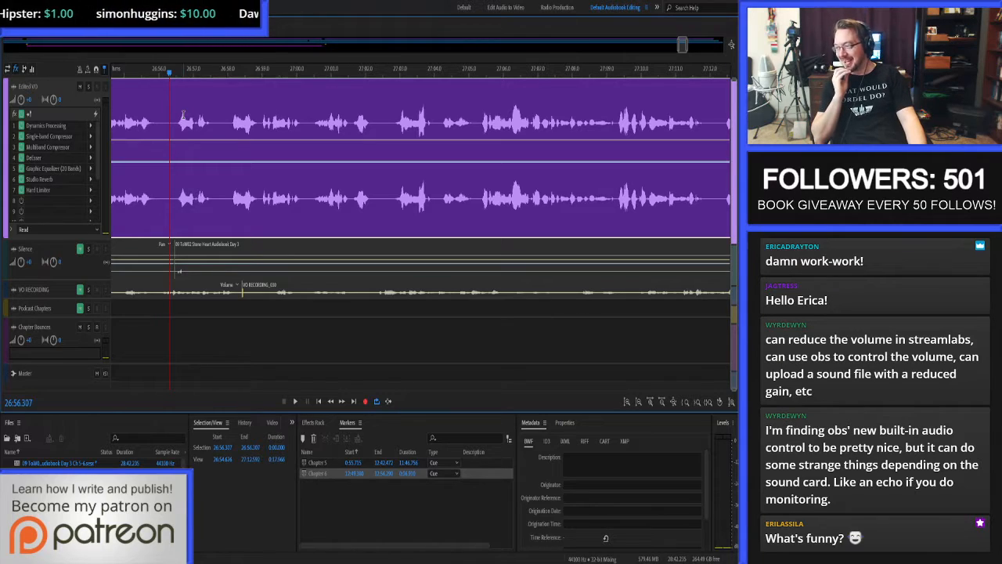
key("space")
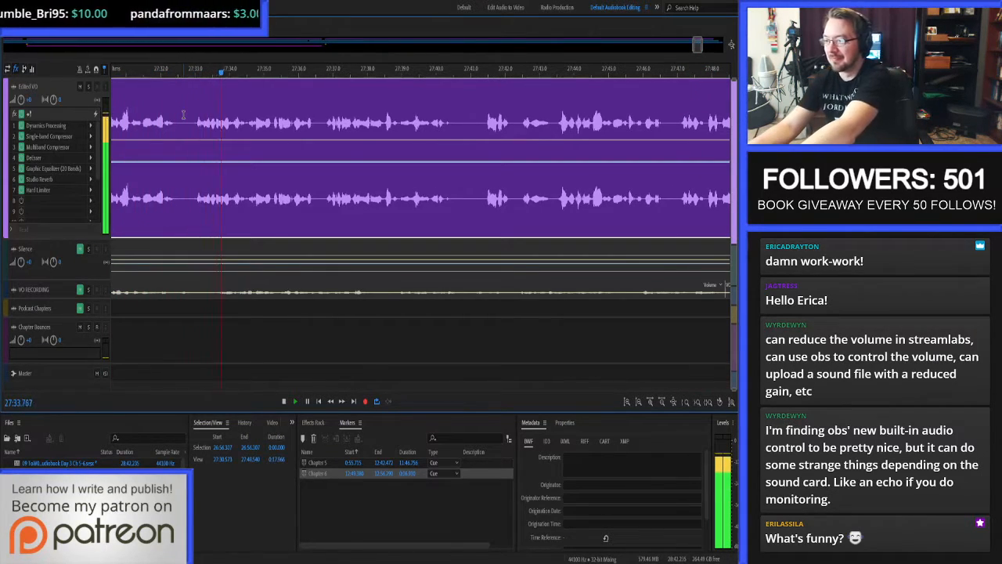
key("space")
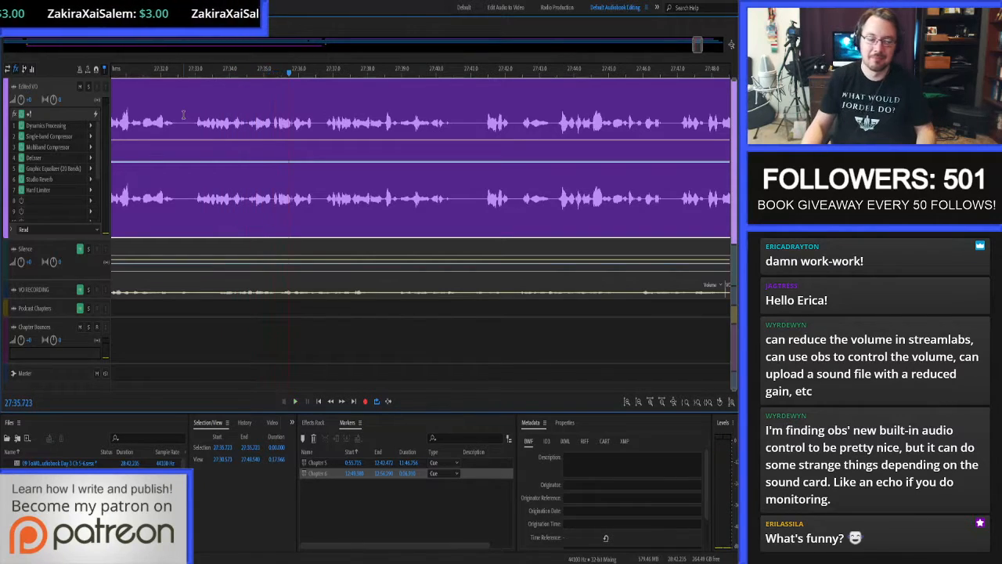
Replay the narration between about 27:27 and 27:33 to locate the click just before the phrase at 27:33.
scroll(258, 121, "down", 2)
scroll(188, 112, "up", 2)
left_click(140, 116)
key("space")
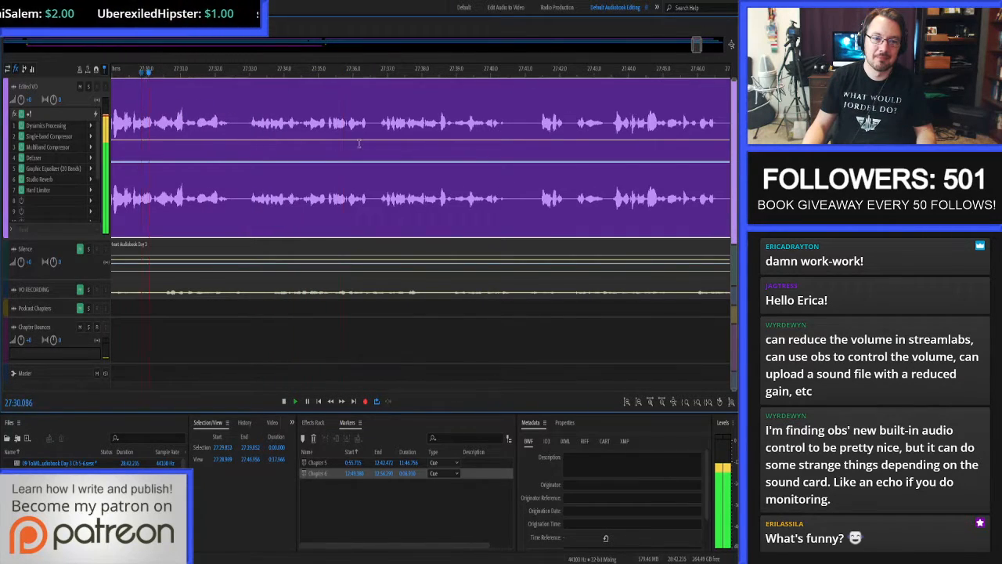
scroll(359, 143, "down", 2)
scroll(242, 133, "up", 2)
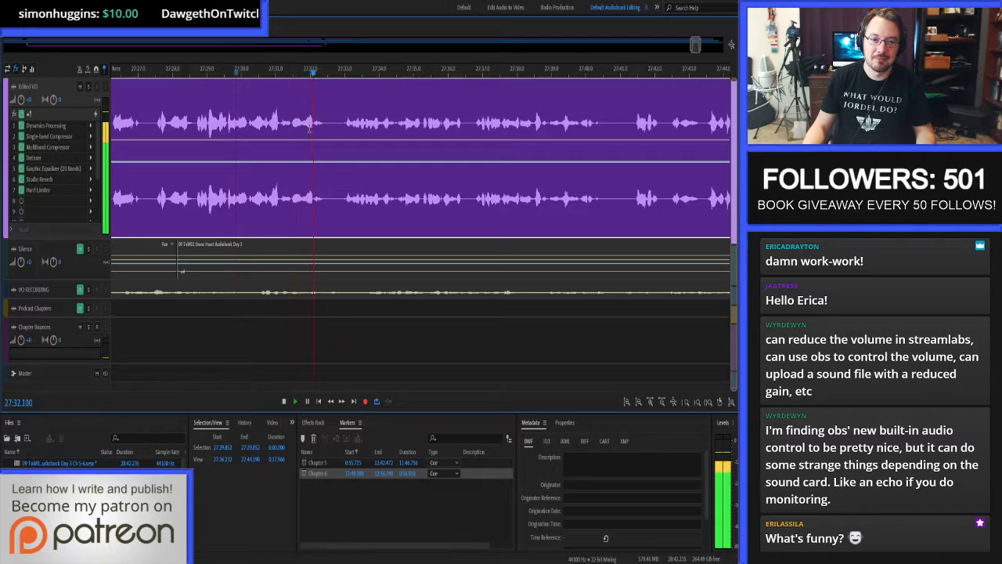
key("space")
left_click(149, 109)
key("space")
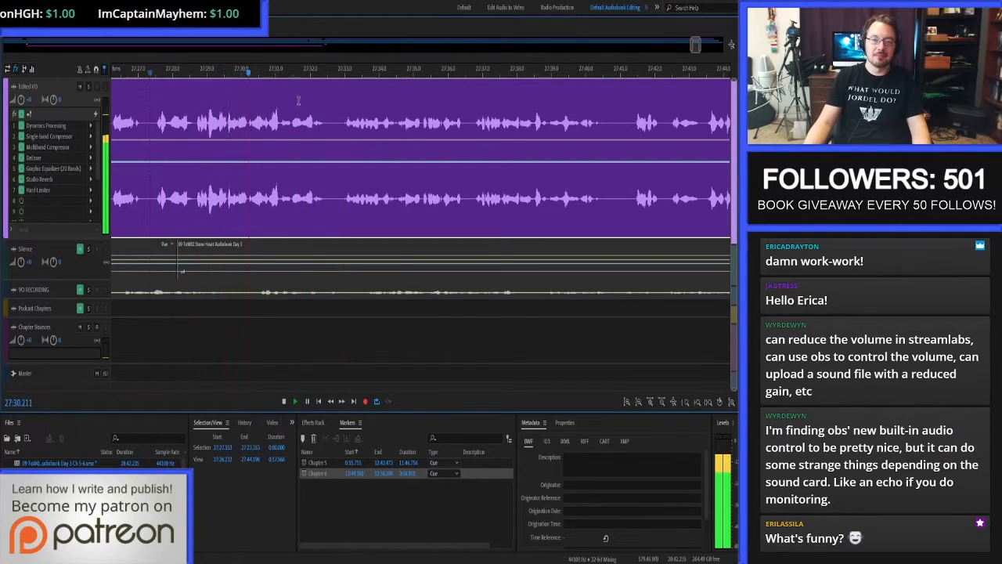
key("space")
Repair the click between 27:32.987 and 27:33.014 in the waveform editor, and resume proof-listening in the multitrack session from 27:32.183.
double_click(344, 123)
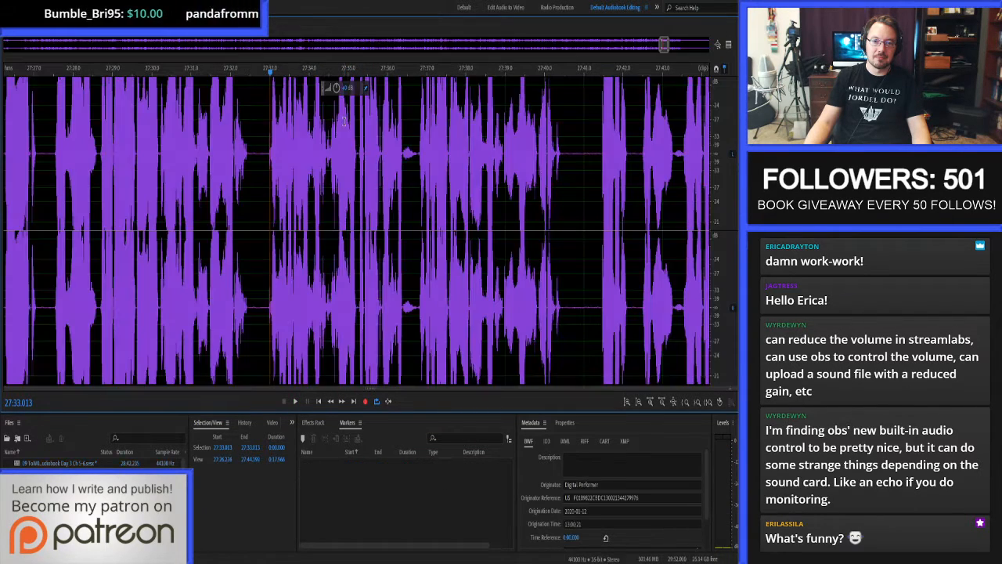
left_click_drag(335, 151, 358, 151)
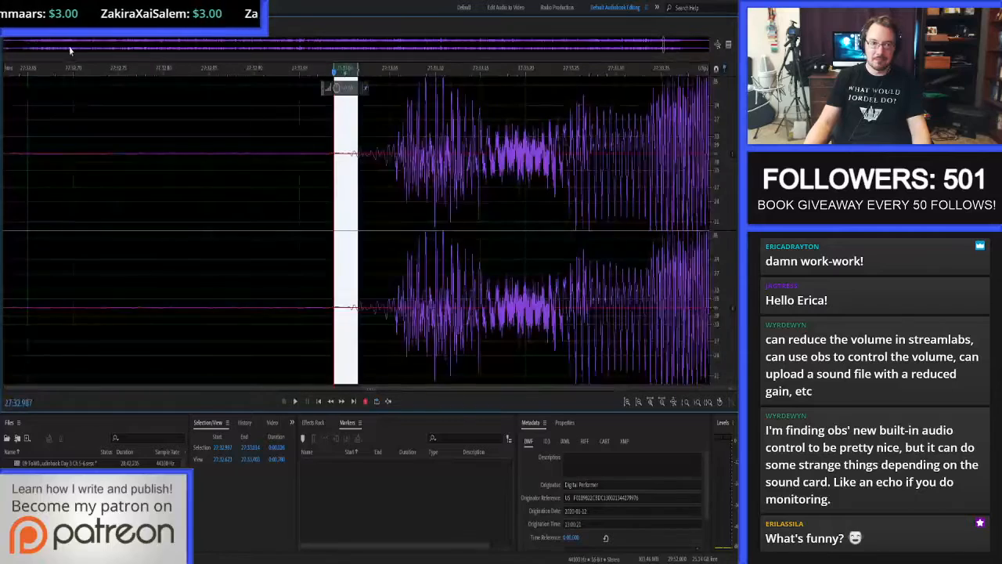
key("0")
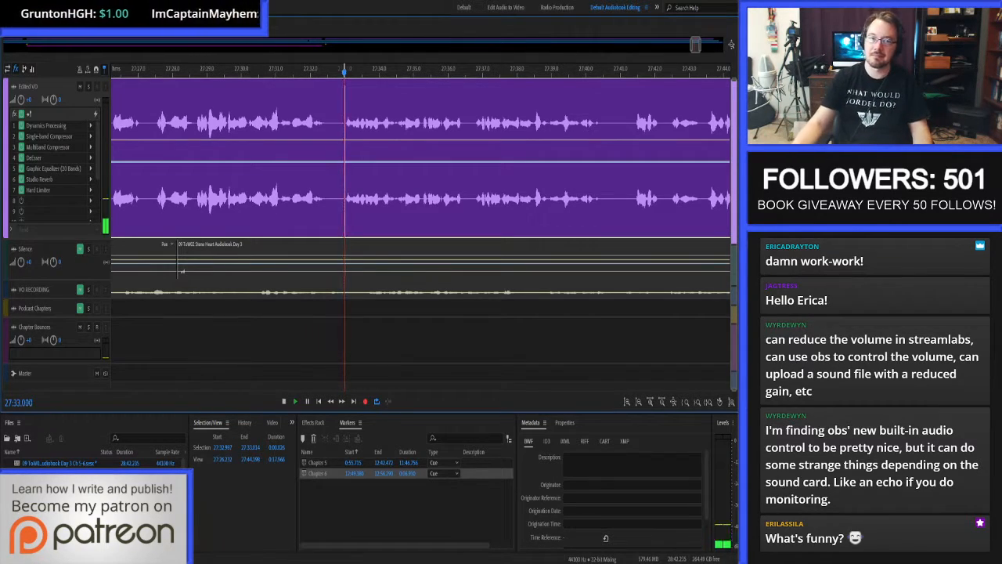
left_click(316, 120)
key("space")
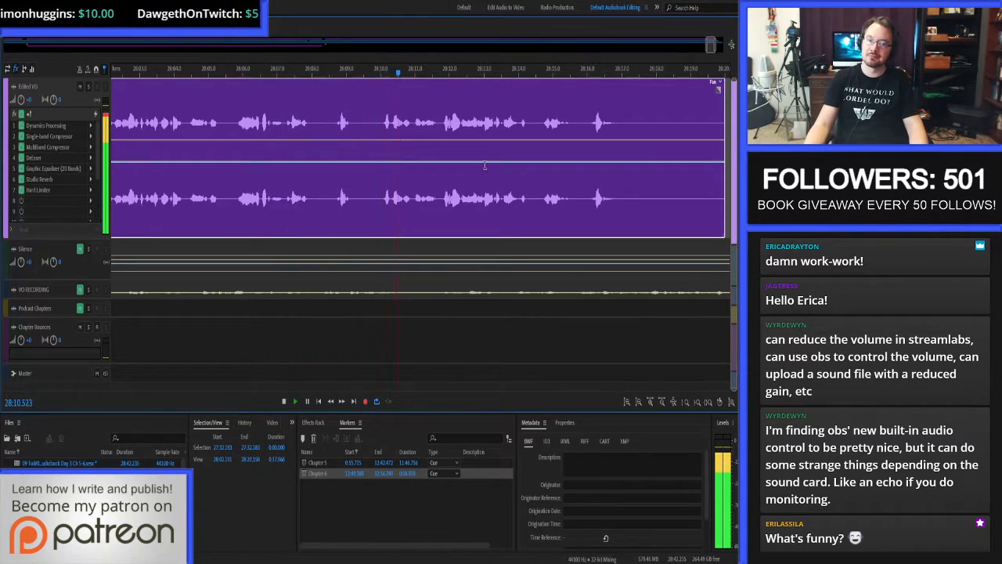
Trim the end of the last narration clip to 28:17.133.
scroll(355, 161, "down", 6)
scroll(461, 150, "up", 4)
scroll(438, 147, "up", 3)
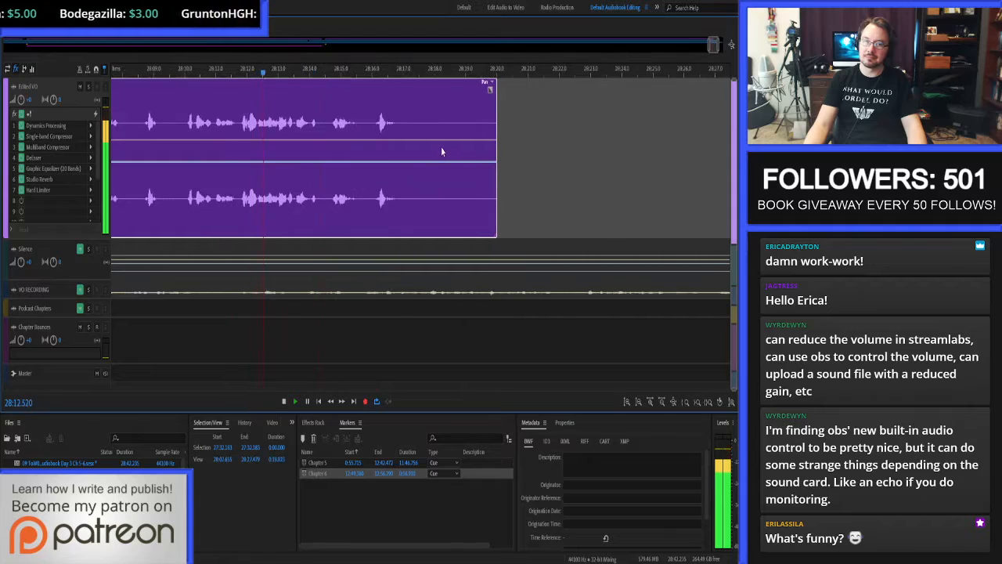
scroll(438, 148, "up", 3)
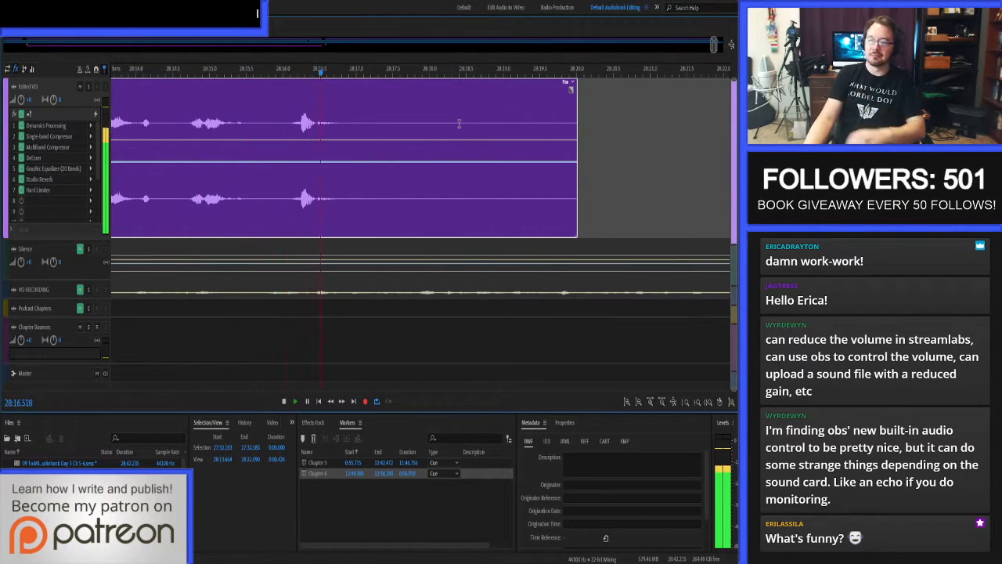
left_click(365, 119)
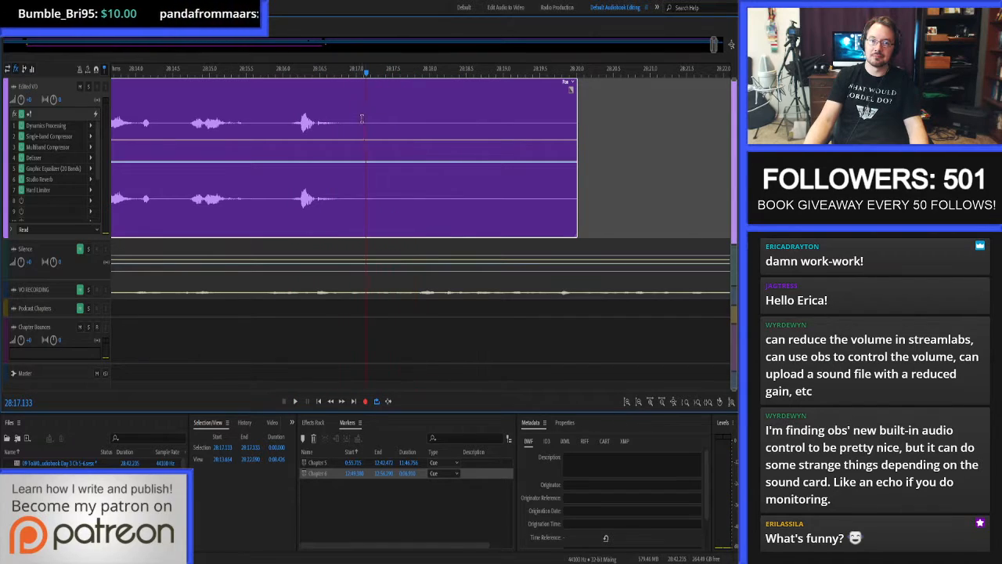
key("alt+]")
Copy 3 seconds of clean silence starting at 28:16.734 from the Silence track and paste it over the end of the edited narration.
left_click(338, 125)
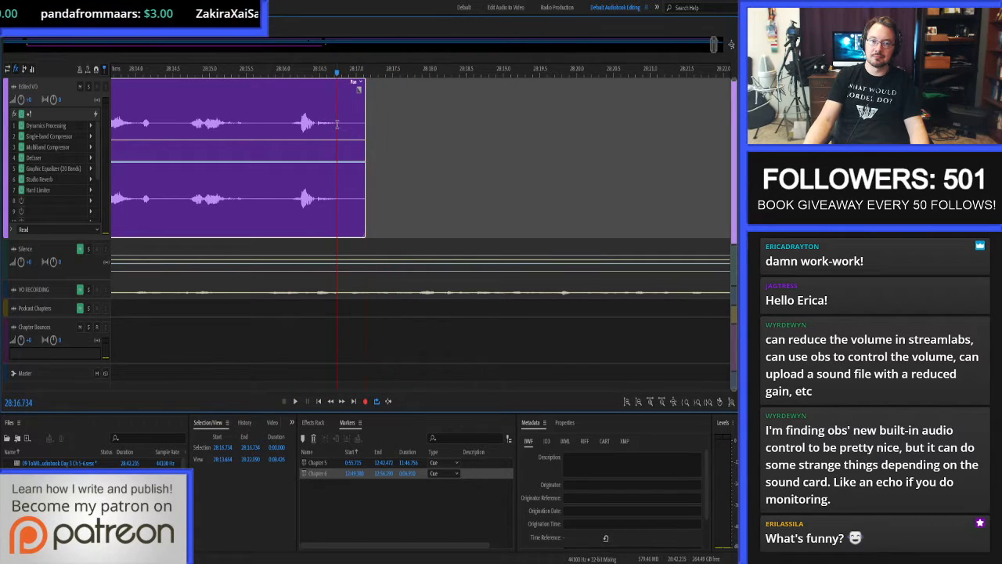
left_click(275, 447)
type("3")
key("Return")
left_click(406, 242)
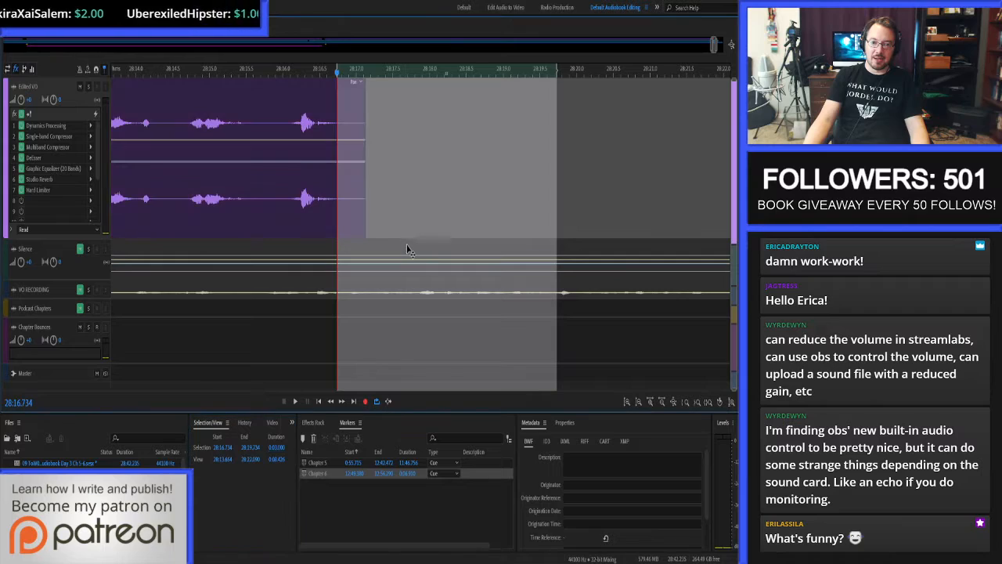
left_click(410, 249)
key("ctrl+c")
left_click(412, 192)
key("ctrl+v")
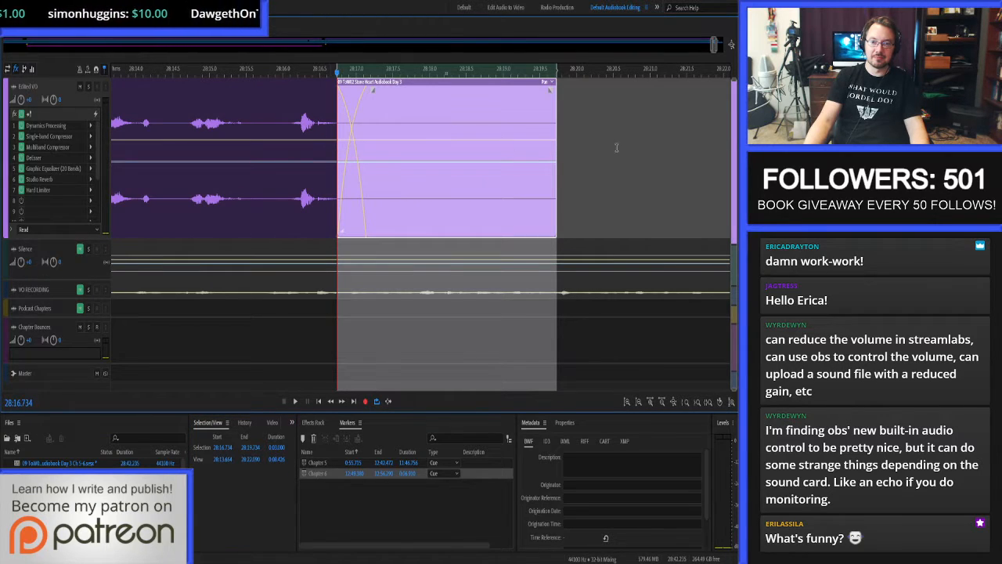
Set the Chapter 6 marker's end to 28:19.734, the end of the pasted silence, and save the session.
left_click(589, 144)
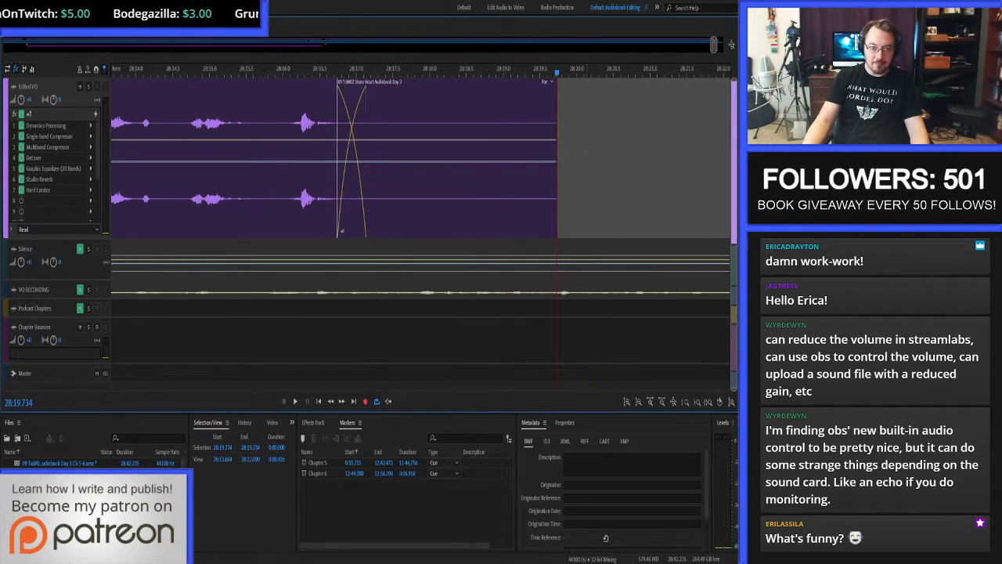
left_click(221, 448)
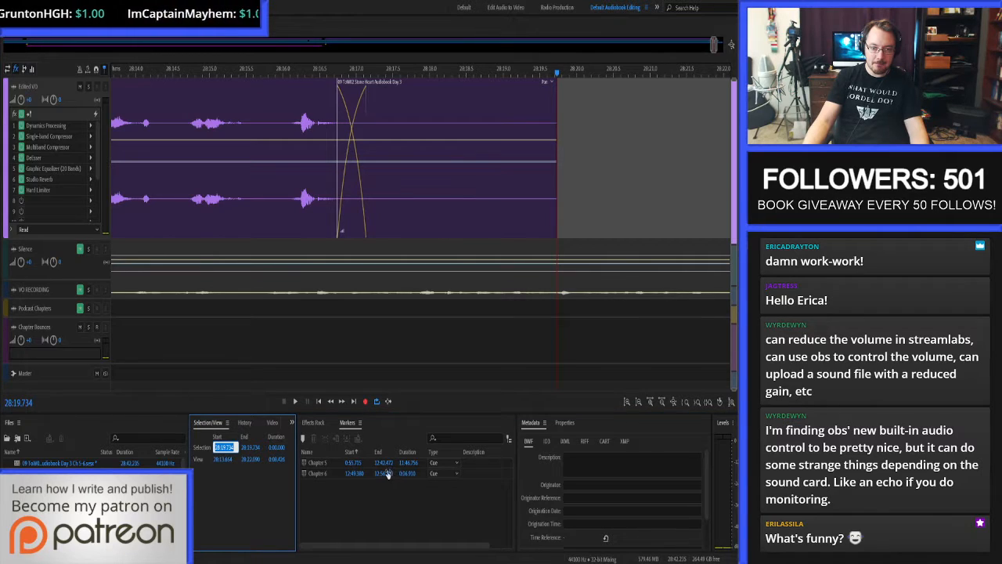
left_click(388, 473)
key("ctrl+v")
key("Return")
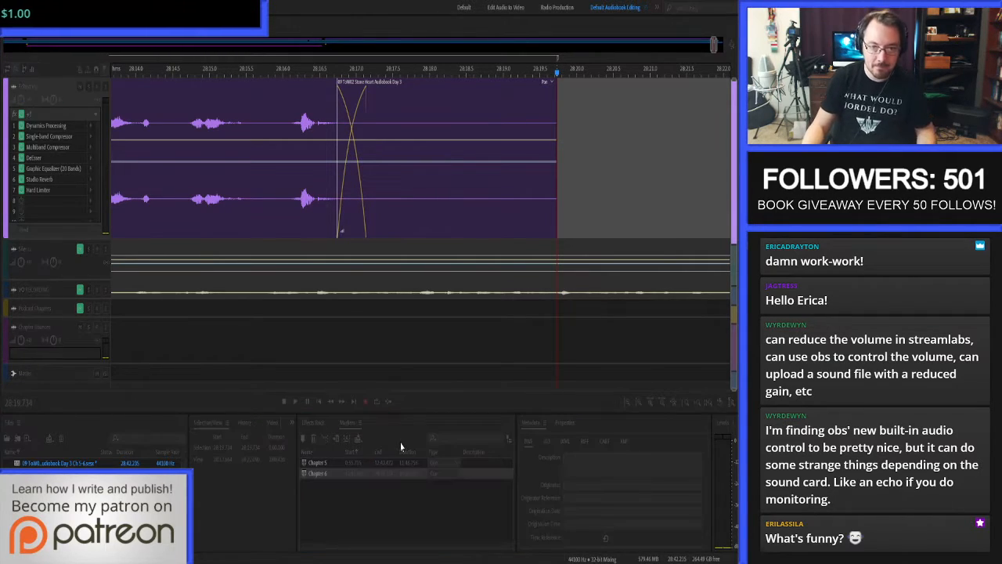
key("ctrl+s")
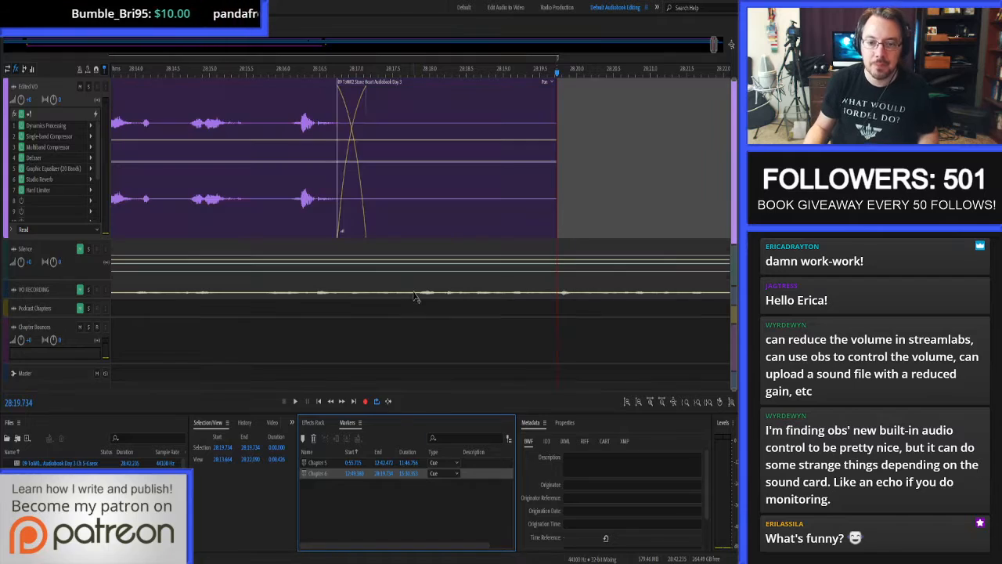
Bounce the Chapter 6 marker's time range to a new track and move the bounced clip onto the Chapter Bounces track.
key("backslash")
left_click(431, 354)
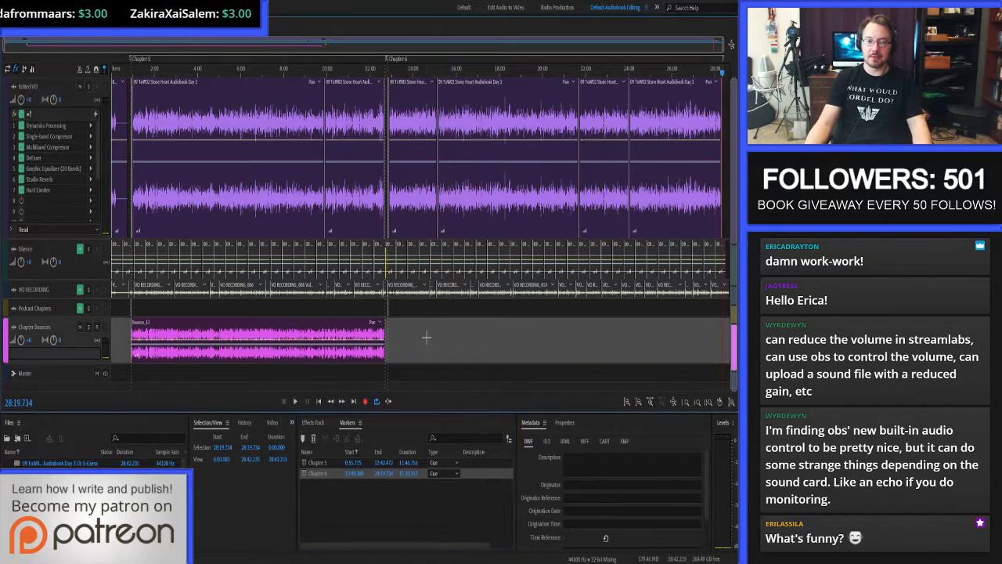
double_click(306, 475)
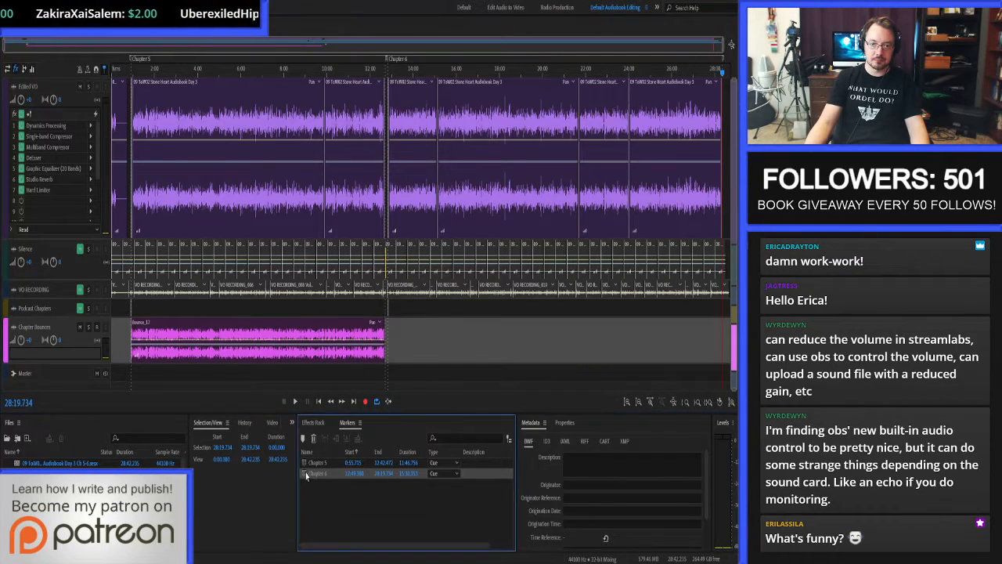
key("ctrl+b")
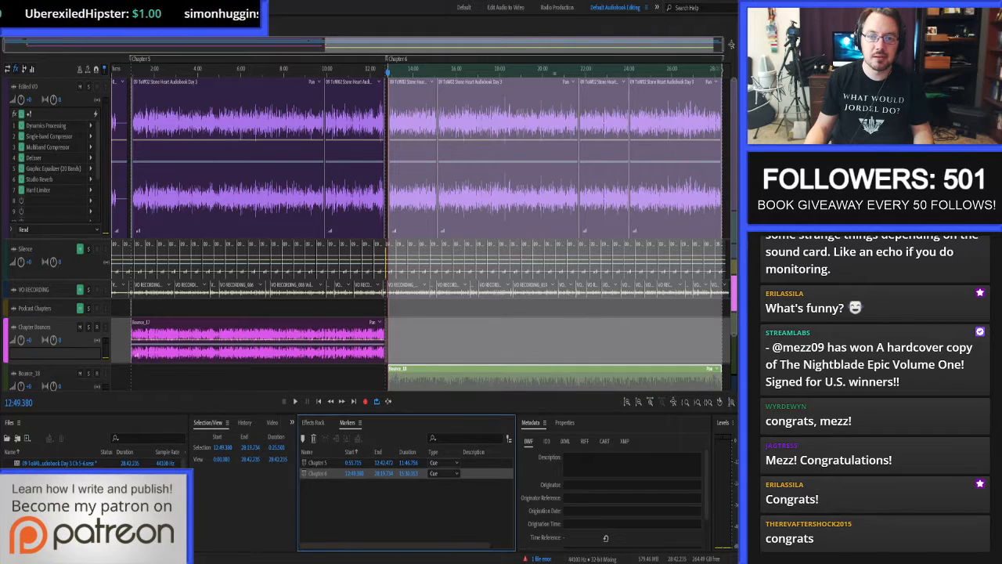
left_click(475, 371)
left_click_drag(475, 371, 476, 324)
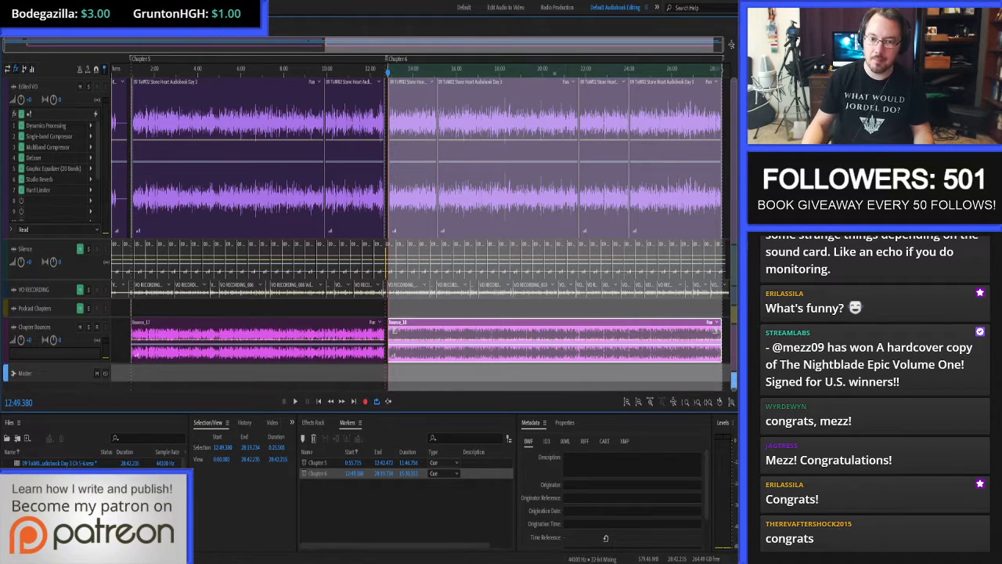
Open the Chapter 6 bounce in the waveform editor and apply Noise Reduction to the whole bounce.
double_click(535, 329)
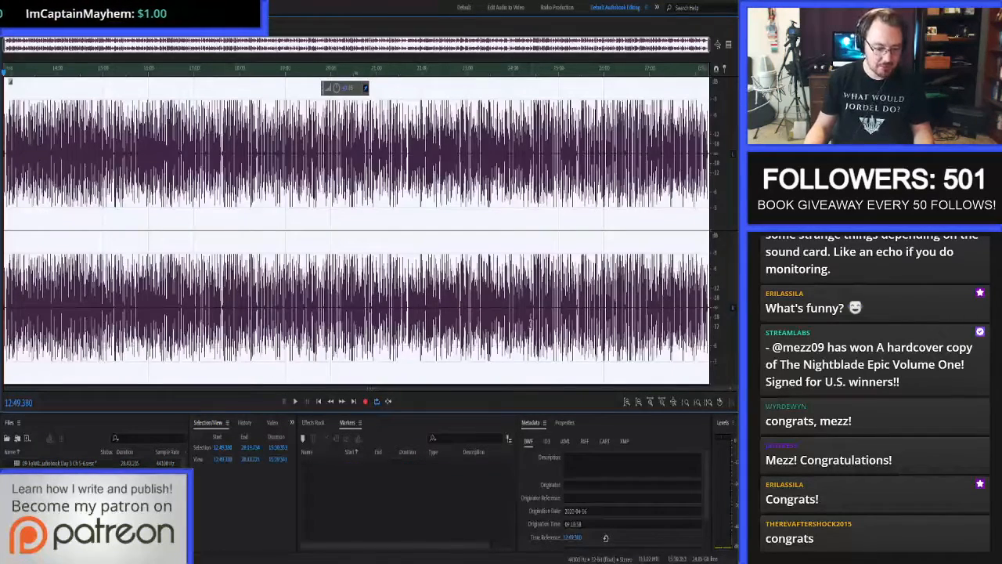
key("ctrl+shift+p")
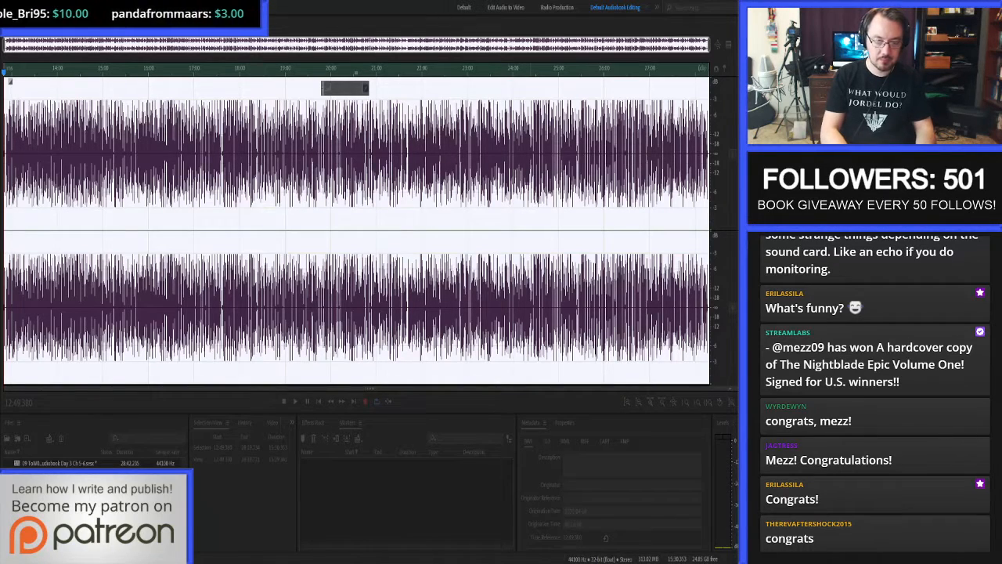
key("Return")
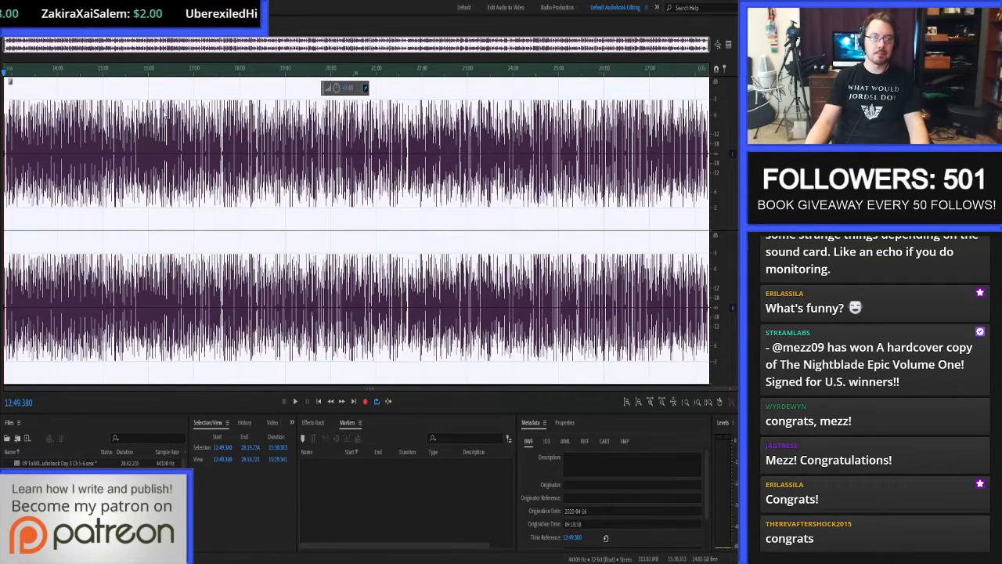
Return to the multitrack session and select the Edited VO track.
key("0")
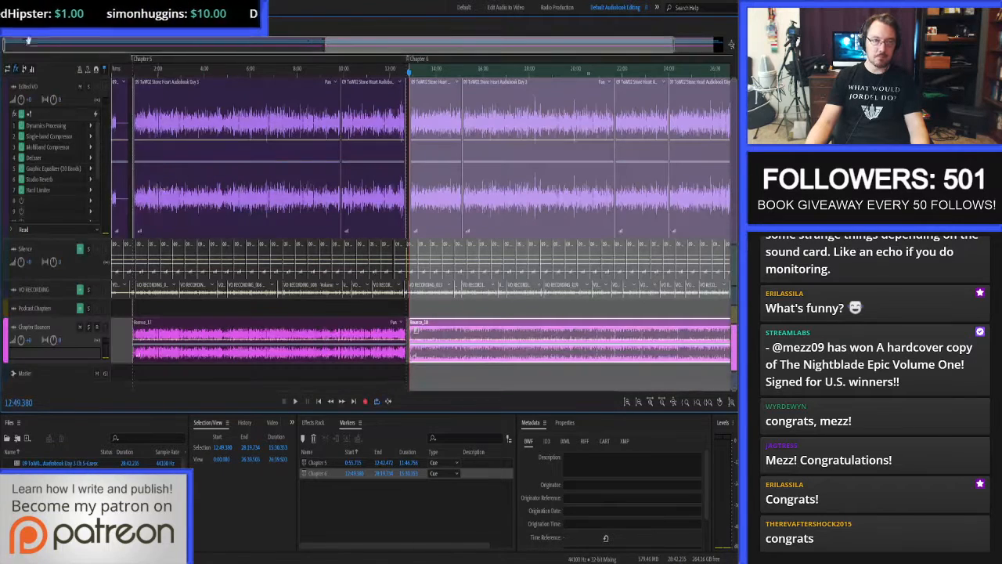
left_click(41, 91)
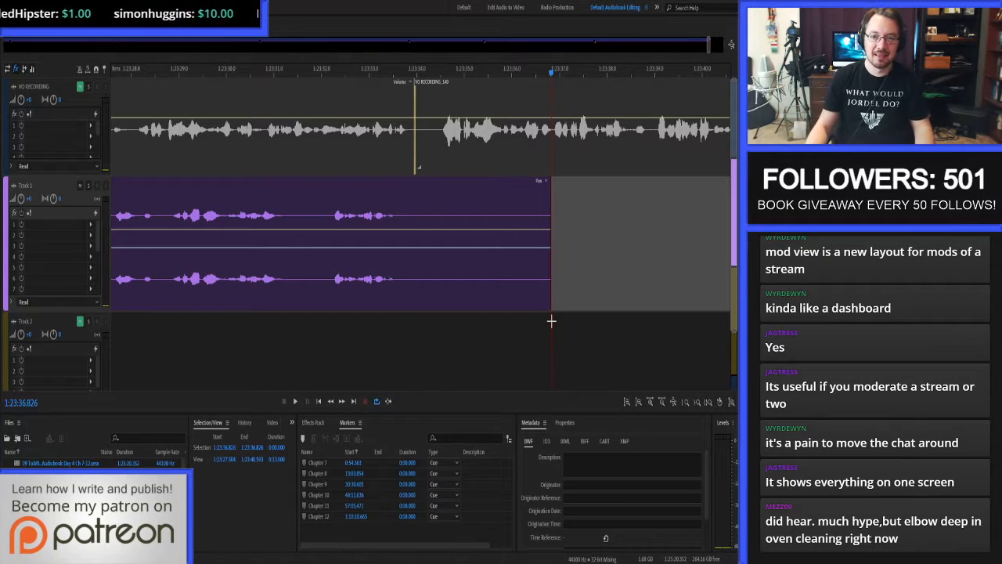
In the Day 4 session, rename Track 1 as "Edited Track" and move it above the VO RECORDING track.
key("backslash")
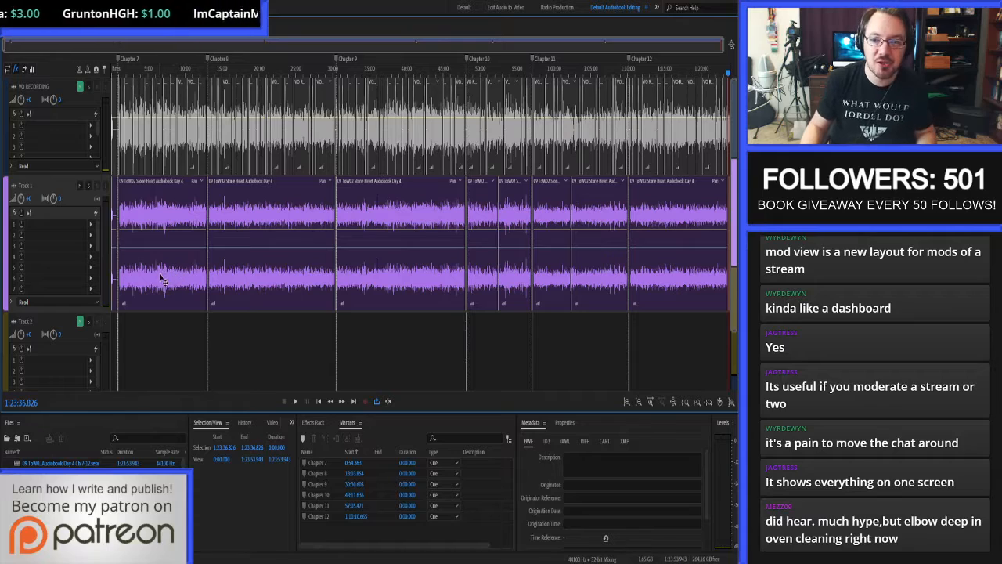
scroll(72, 180, "down", 3)
scroll(72, 180, "down", 2)
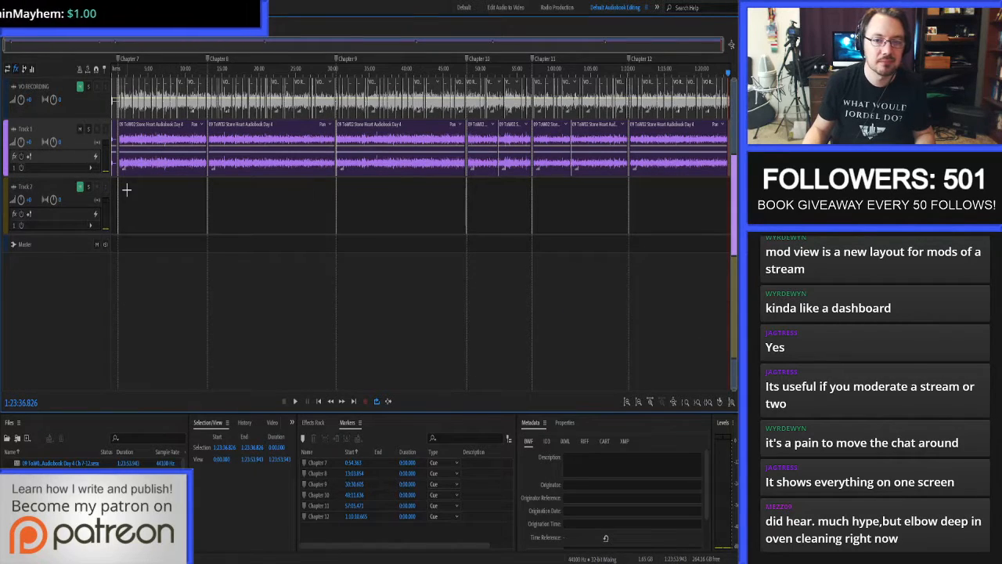
left_click(24, 130)
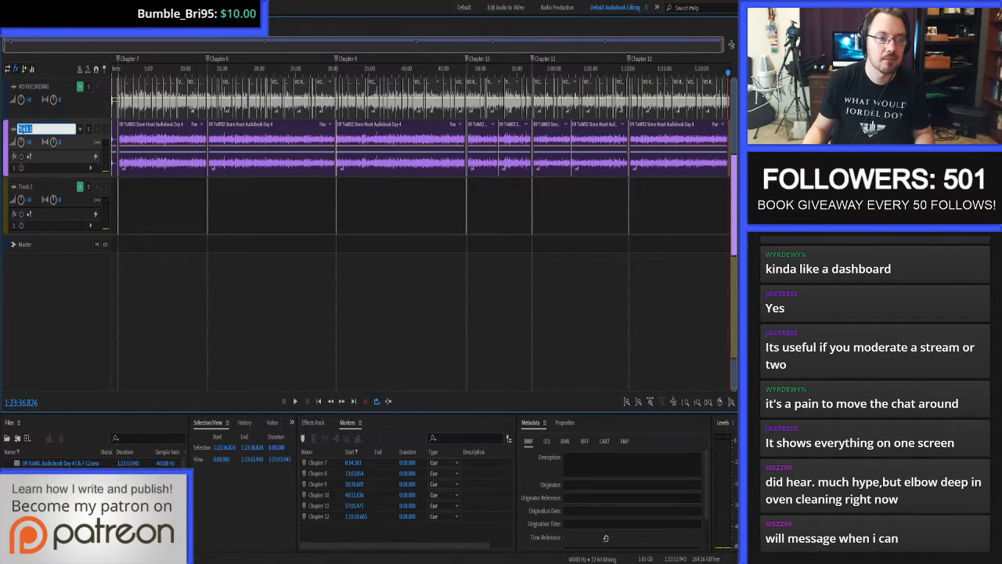
type("Edited Track")
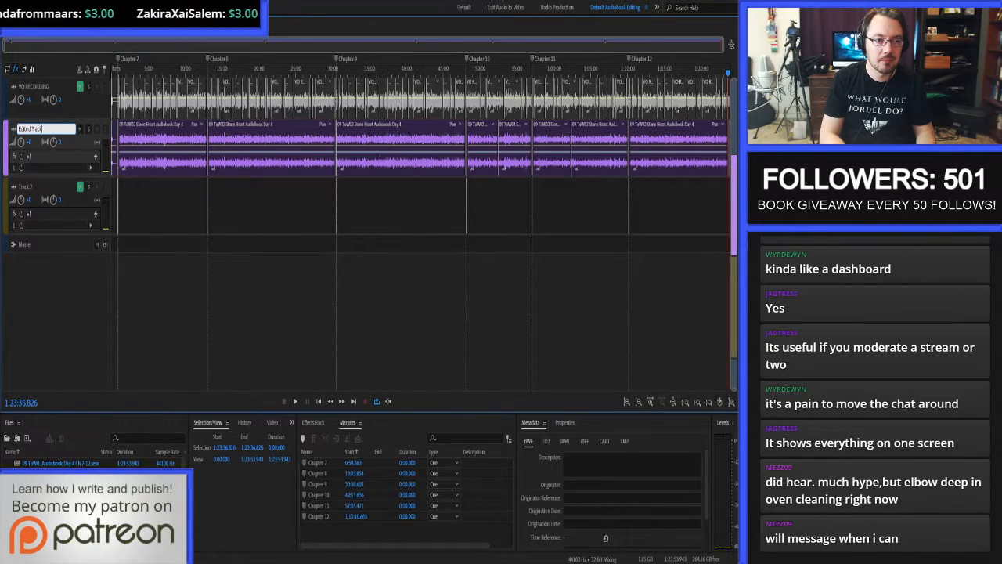
key("Return")
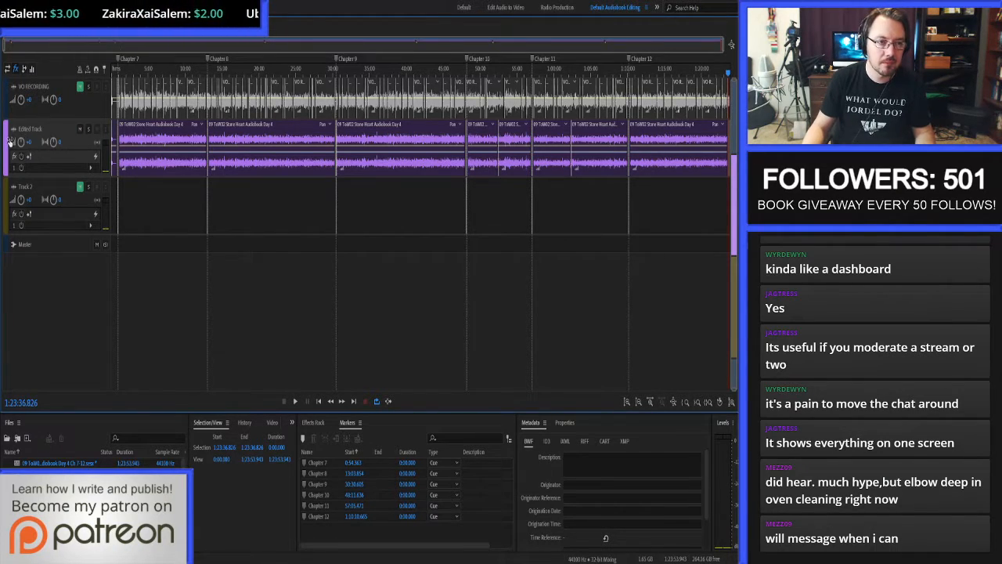
left_click_drag(5, 123, 8, 86)
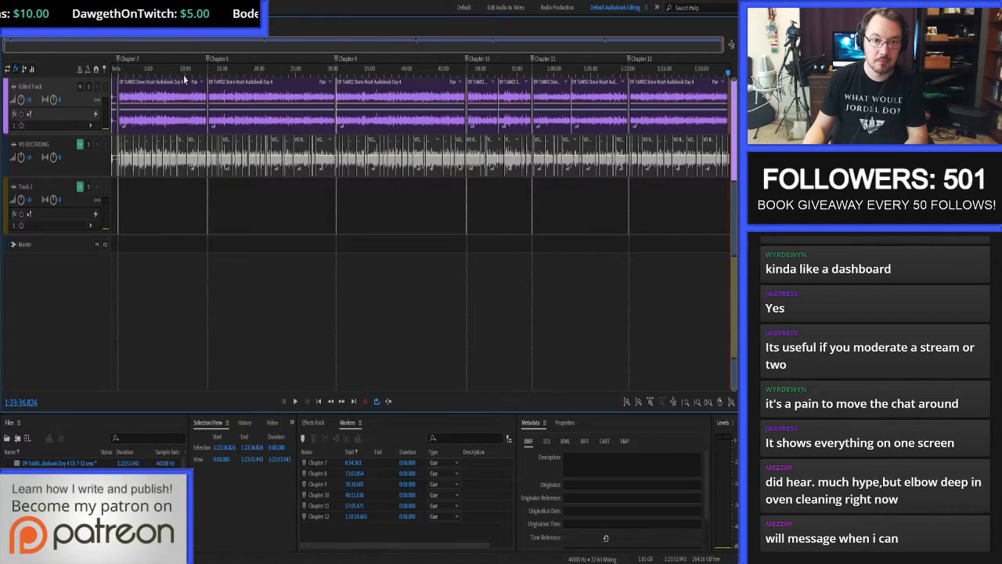
Return the playhead to the session start, collapse the VO RECORDING track, and move Track 2 directly below the Edited Track.
left_click(143, 70)
left_click_drag(142, 75, 71, 75)
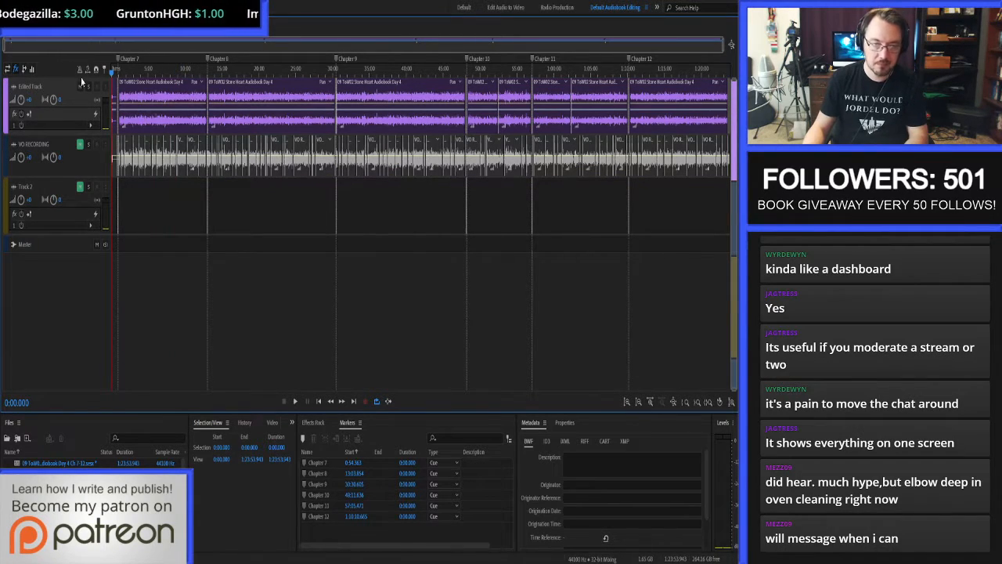
scroll(196, 165, "up", 7)
scroll(197, 166, "up", 3)
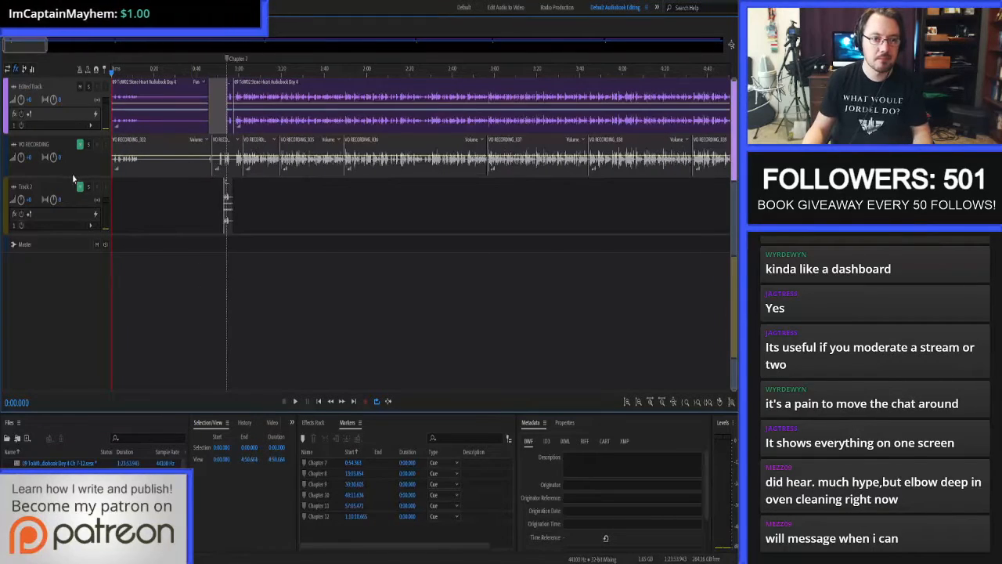
left_click_drag(68, 180, 68, 141)
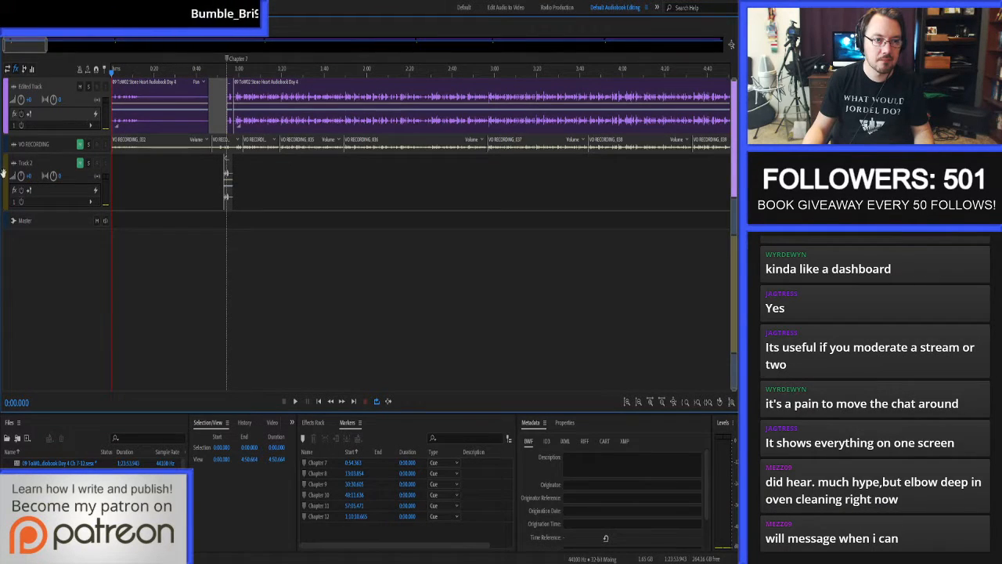
left_click_drag(5, 173, 8, 135)
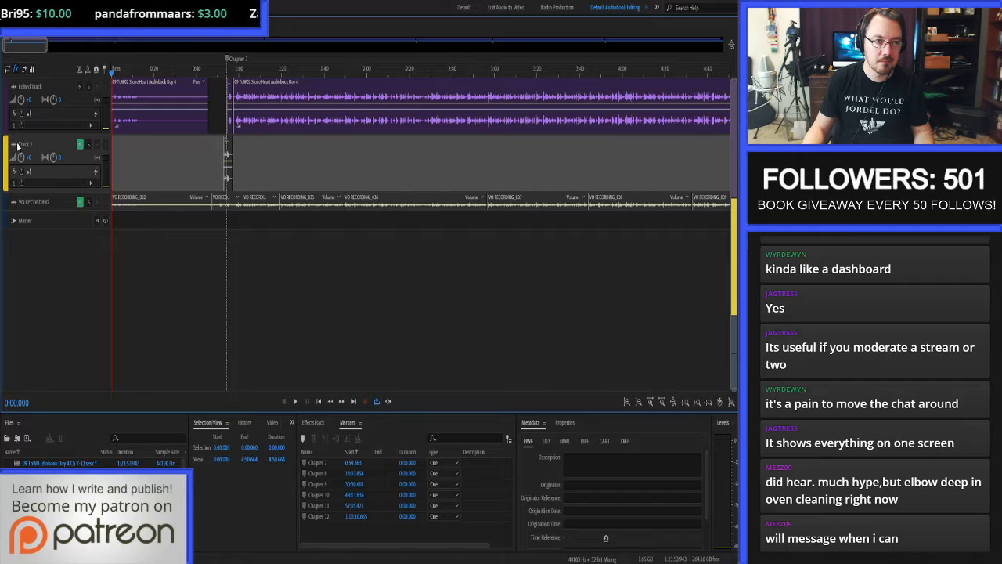
Rename Track 2 as "Podcast Chapters".
left_click(21, 144)
type("P")
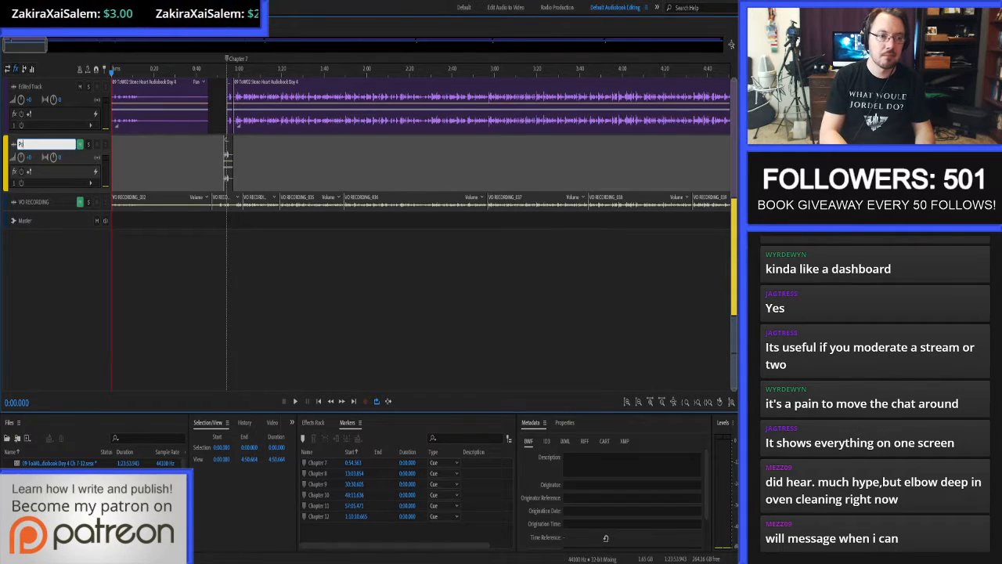
type("odcast Chapters")
key("Return")
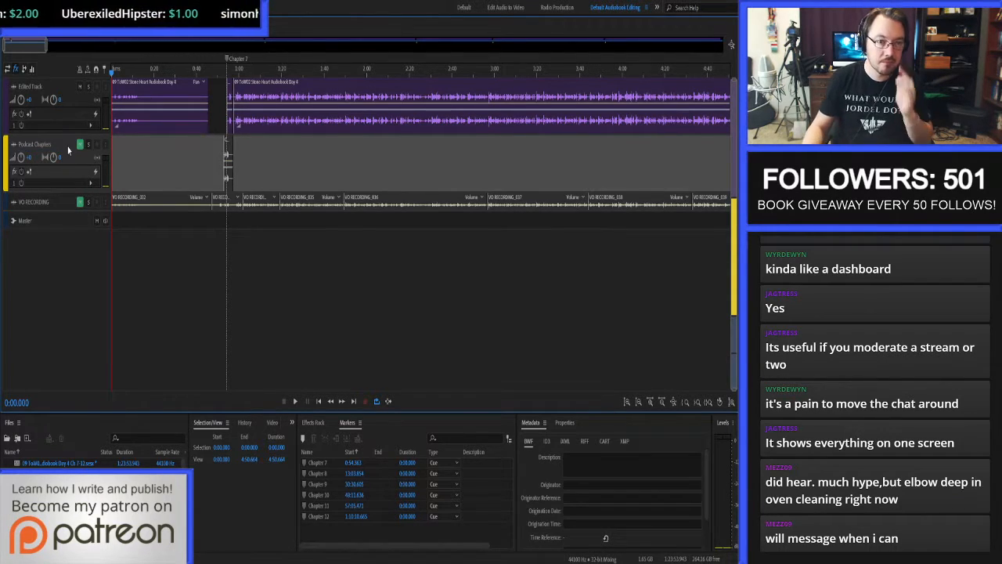
Collapse the Podcast Chapters track, enlarge the Edited Track and load the Stone Heart Audiobook effects preset on it.
left_click_drag(68, 193, 97, 207)
left_click(218, 161)
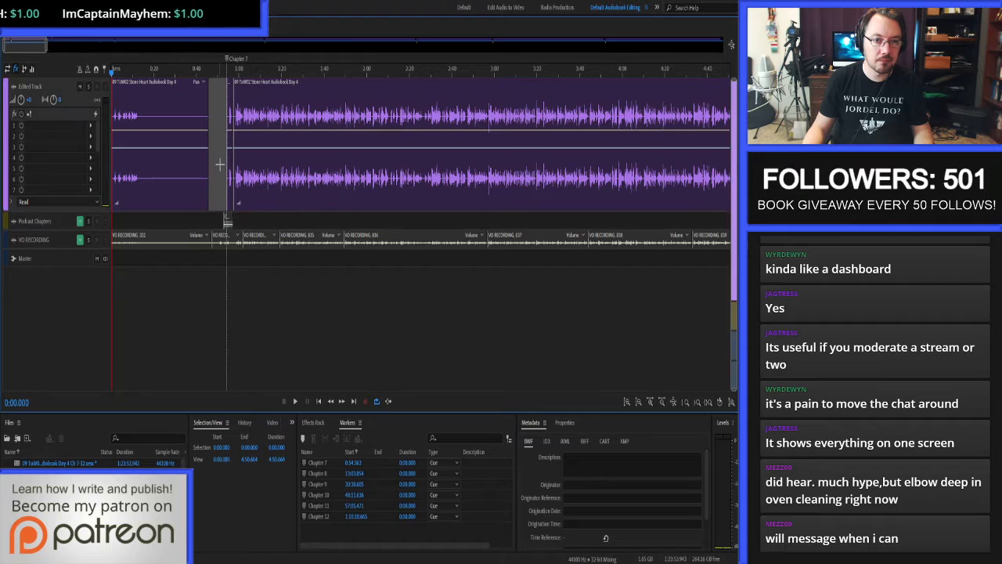
left_click(314, 423)
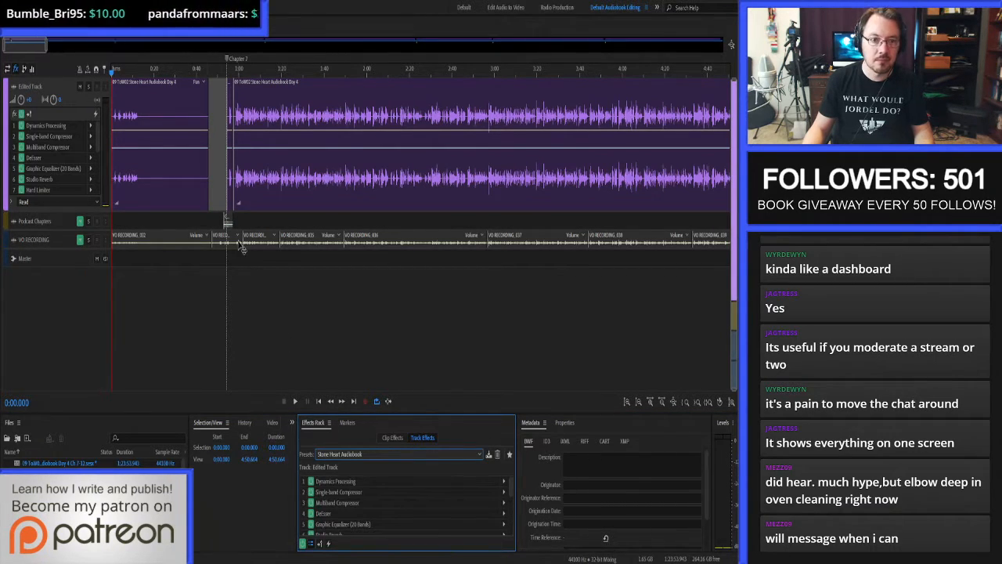
Copy about 30 seconds of silence starting at 0:13.621 from the Edited Track's first clip to a new track.
scroll(151, 132, "up", 3)
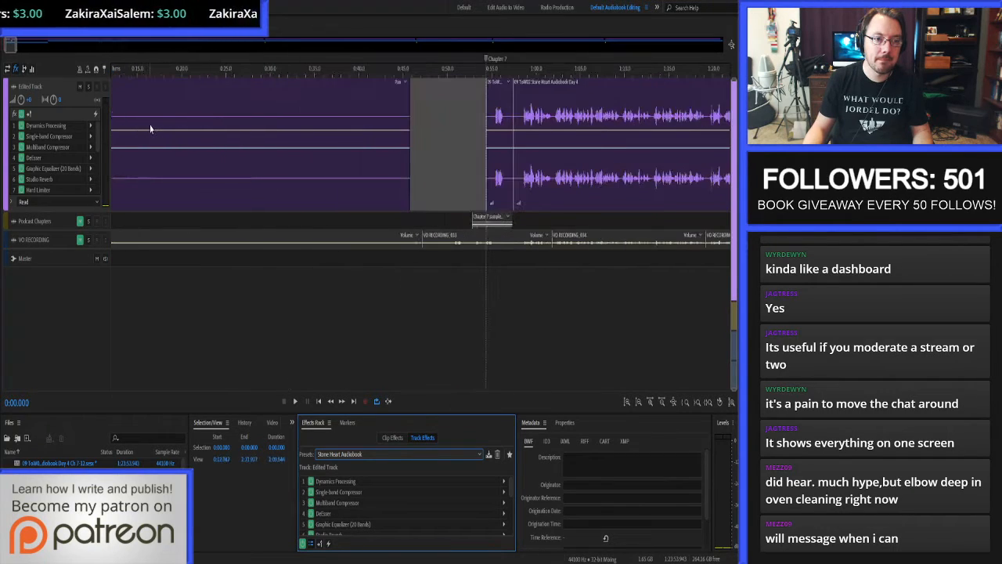
left_click_drag(137, 122, 286, 156)
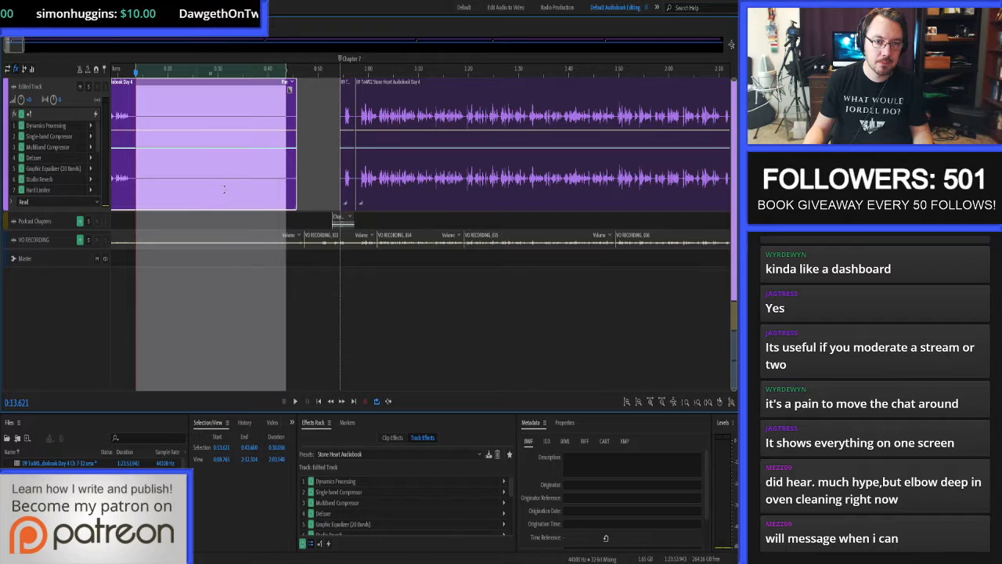
left_click_drag(223, 189, 224, 311)
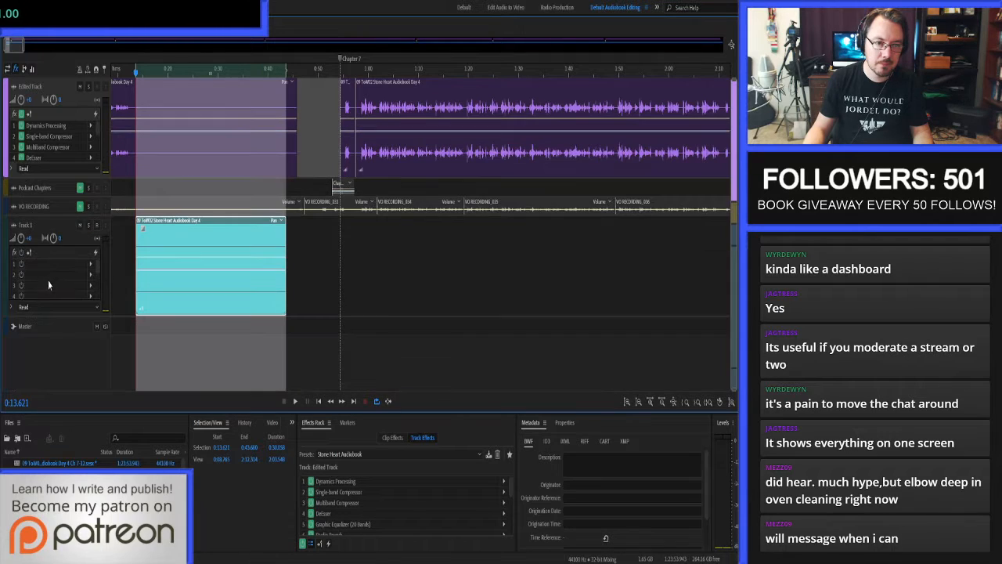
Rename the new track "Silence", mute it, and move it directly below the Edited Track.
left_click(23, 226)
type("S")
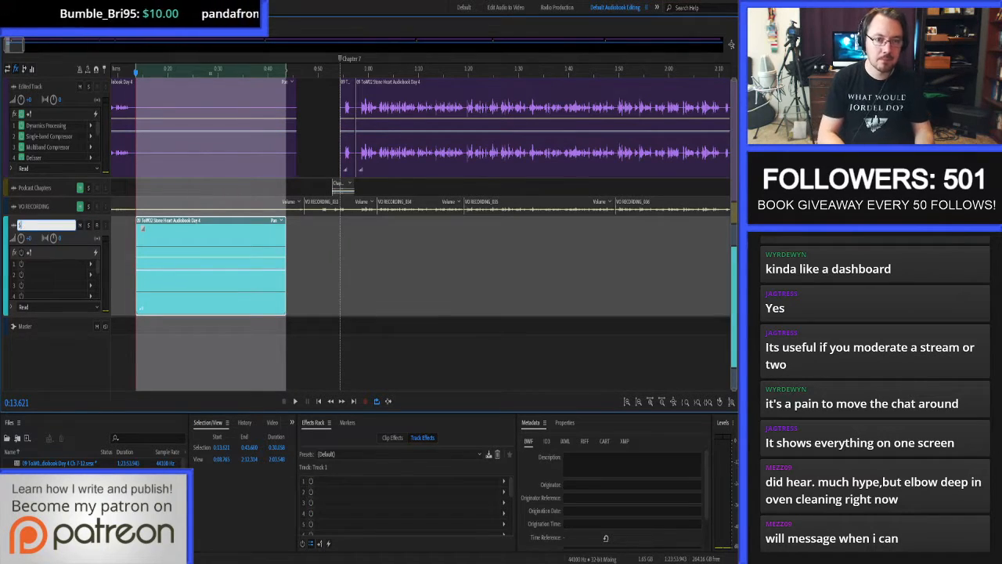
type("ilence")
key("Return")
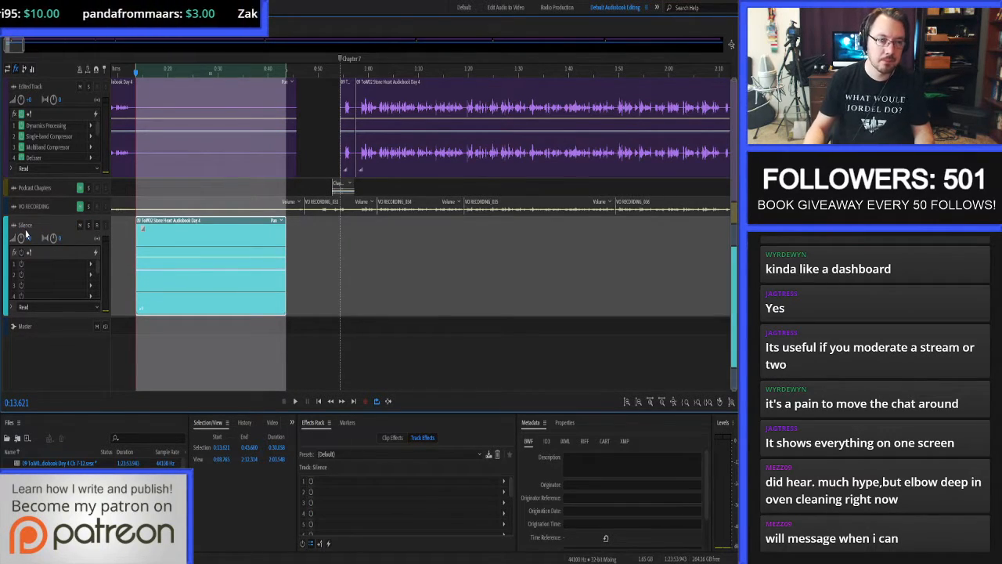
left_click(80, 227)
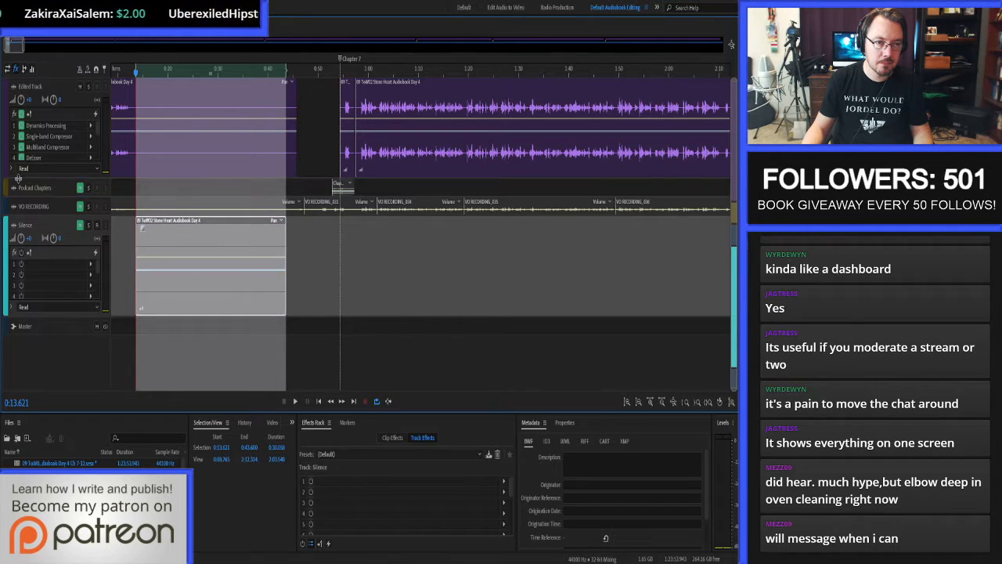
left_click_drag(5, 256, 29, 183)
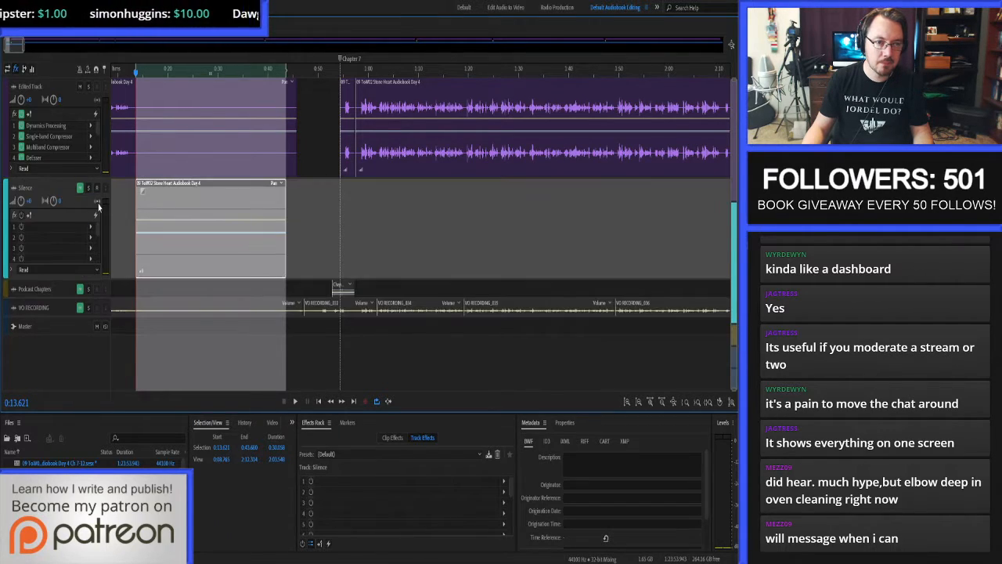
Move the silence clip to the session start and paste a copy of it directly after it at 0:30.058.
left_click(123, 225)
left_click_drag(190, 268, 65, 257)
left_click_drag(299, 202, 216, 246)
key("ctrl+c")
left_click(271, 214)
key("ctrl+v")
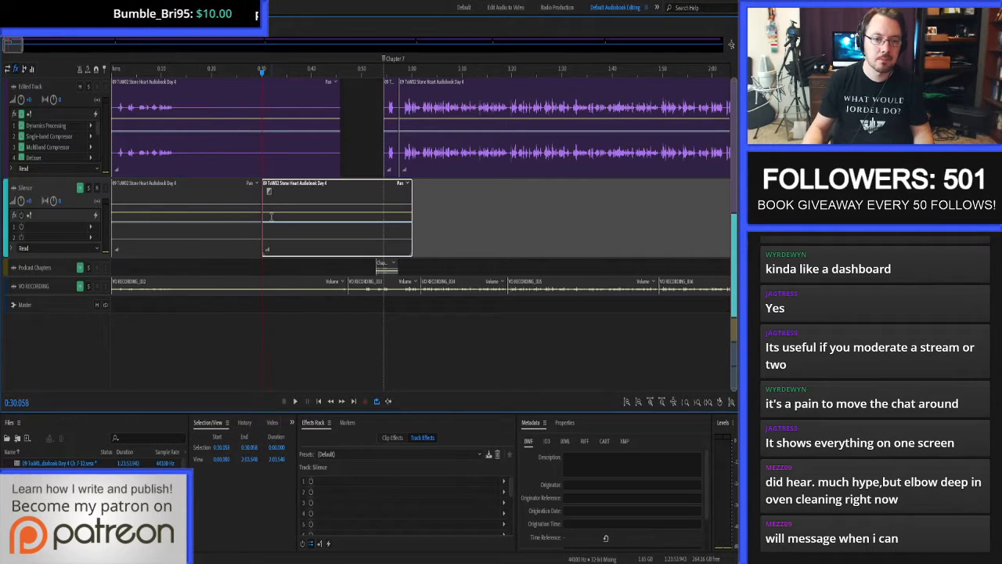
Copy both silence clips and paste them at the end of the existing silence at 1:00.117.
left_click_drag(442, 207, 141, 257)
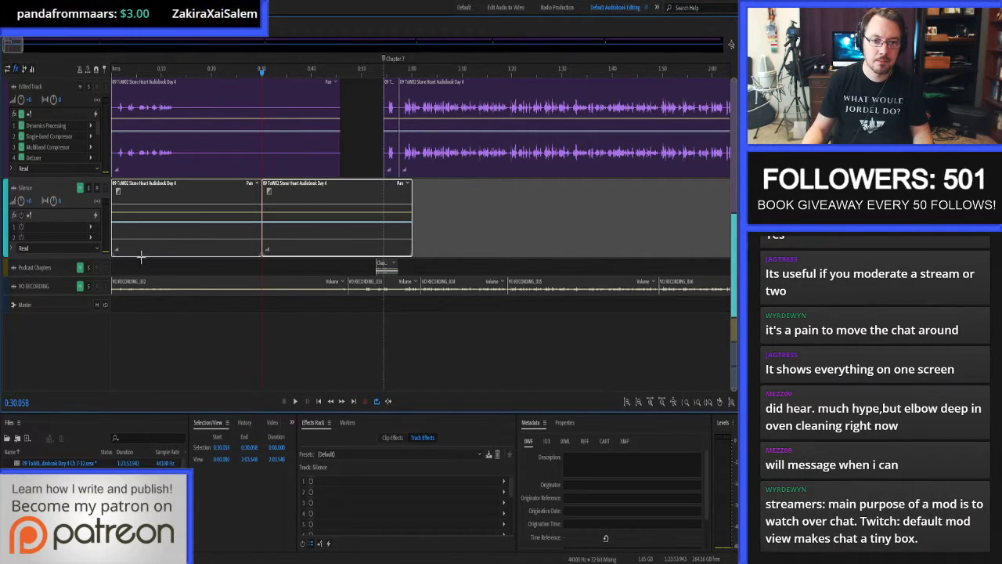
left_click(420, 215)
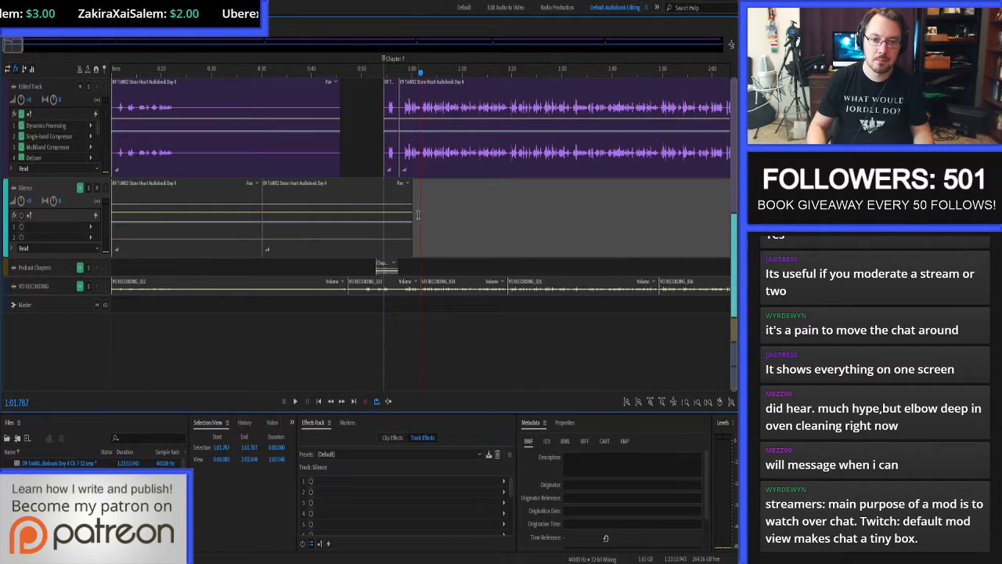
left_click(417, 214)
key("ctrl+v")
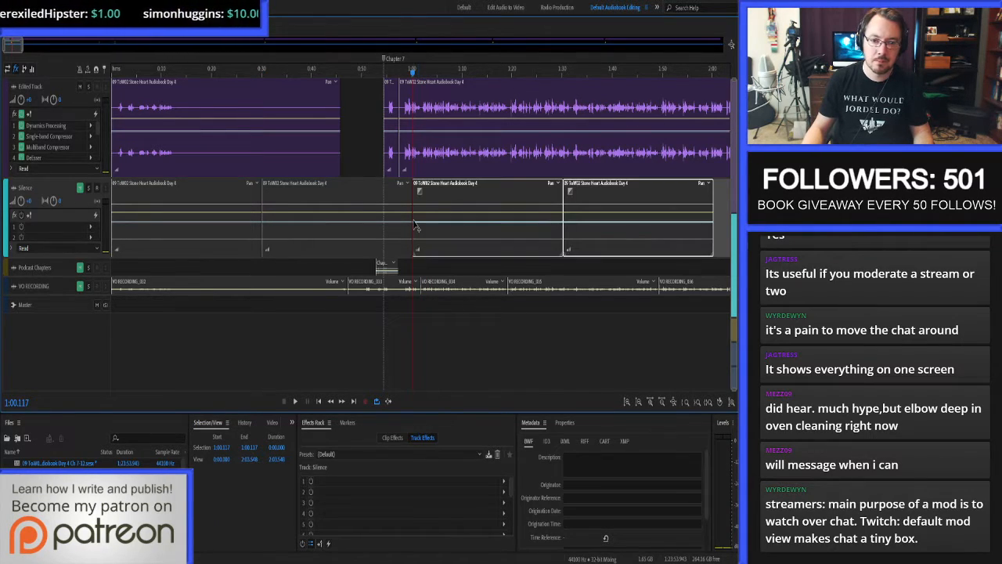
Copy all four silence clips and paste them at the end of the existing silence at 2:00.234.
scroll(361, 218, "down", 1)
scroll(360, 218, "down", 1)
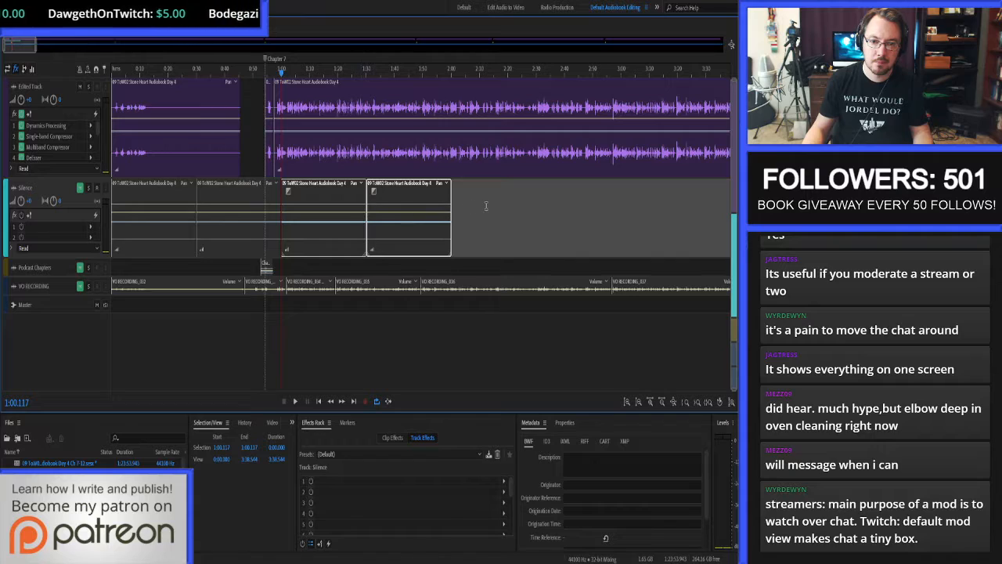
left_click_drag(486, 205, 159, 233)
key("ctrl+c")
left_click(461, 205)
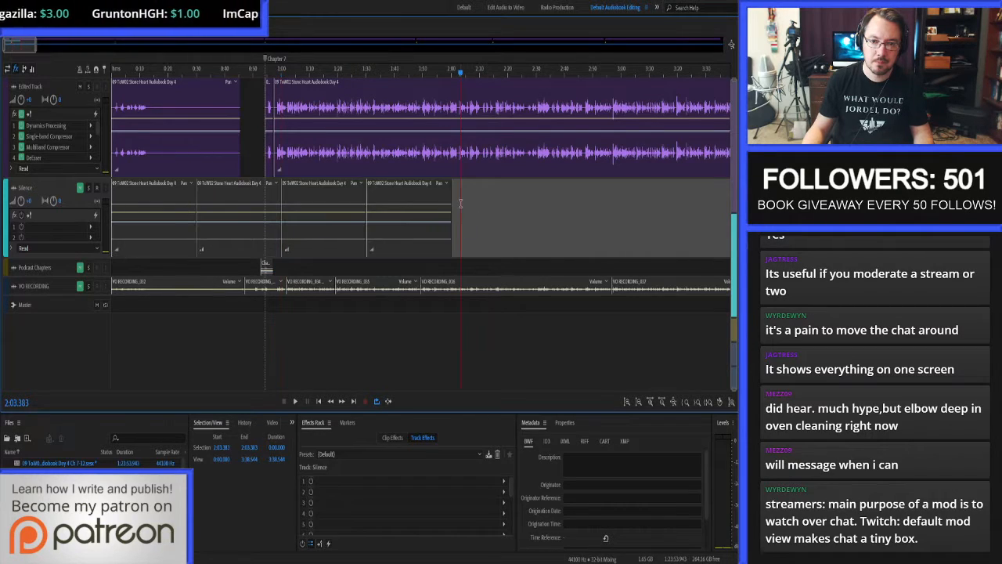
key("ctrl+v")
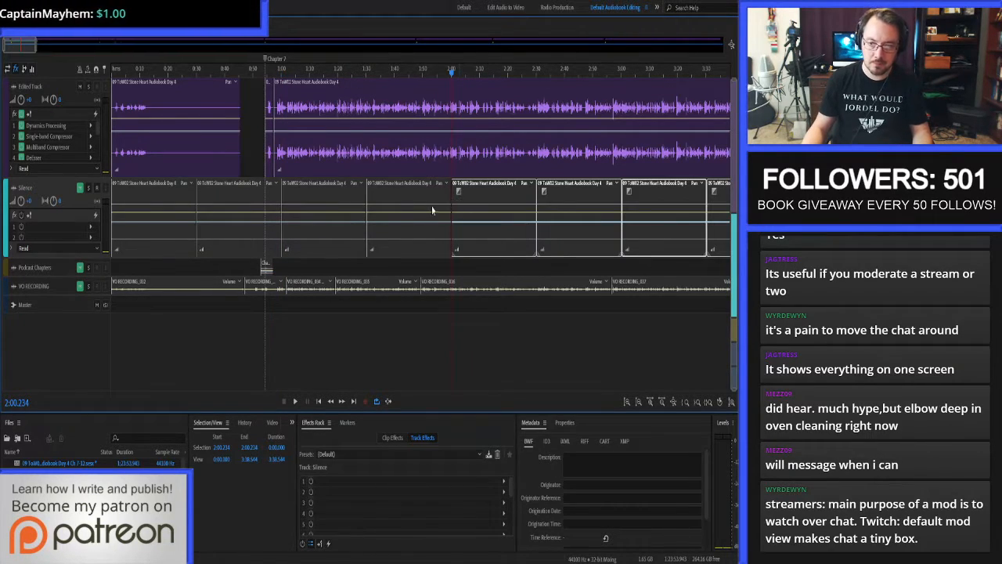
Copy all eight silence clips and paste them at the end of the existing silence at 4:00.468.
scroll(459, 206, "down", 3)
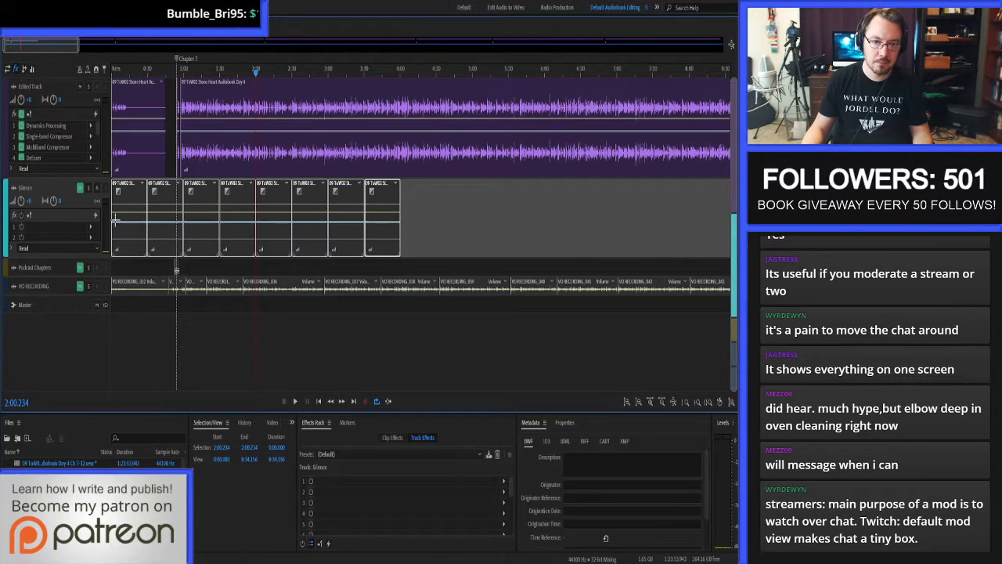
left_click(406, 210)
key("ctrl+v")
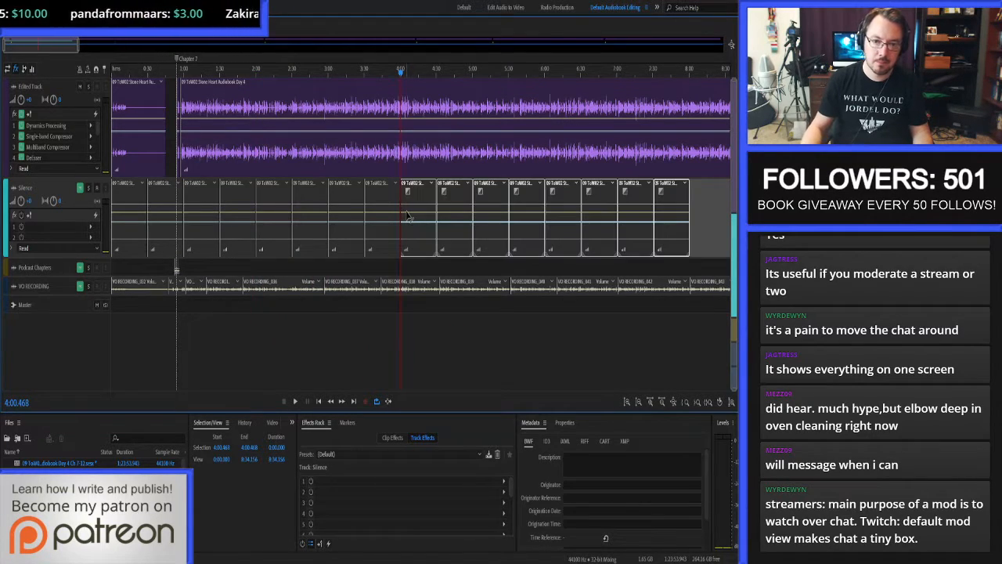
Copy all sixteen silence clips and paste them at the end of the existing silence at 8:00.937.
scroll(398, 239, "down", 1)
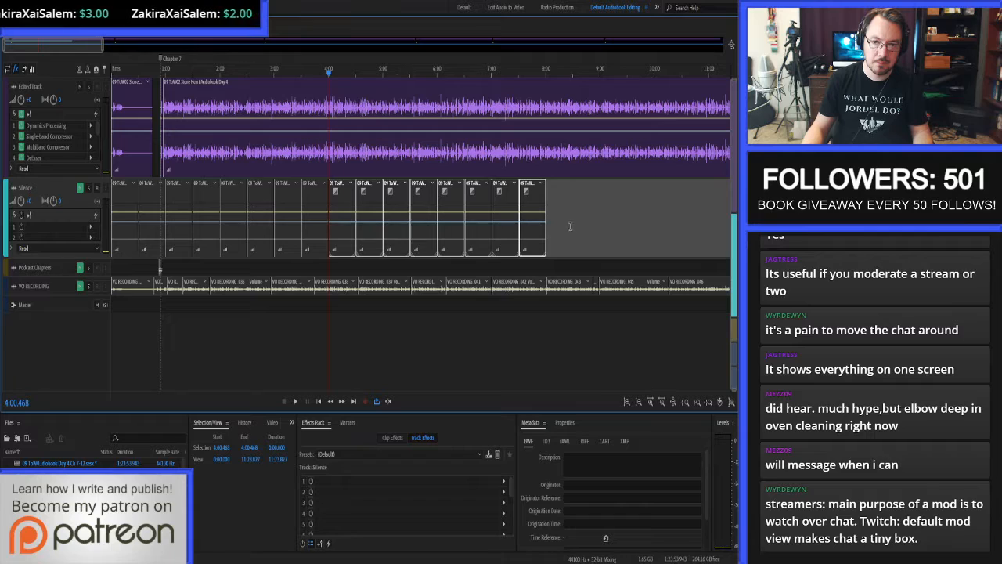
left_click_drag(558, 205, 133, 235)
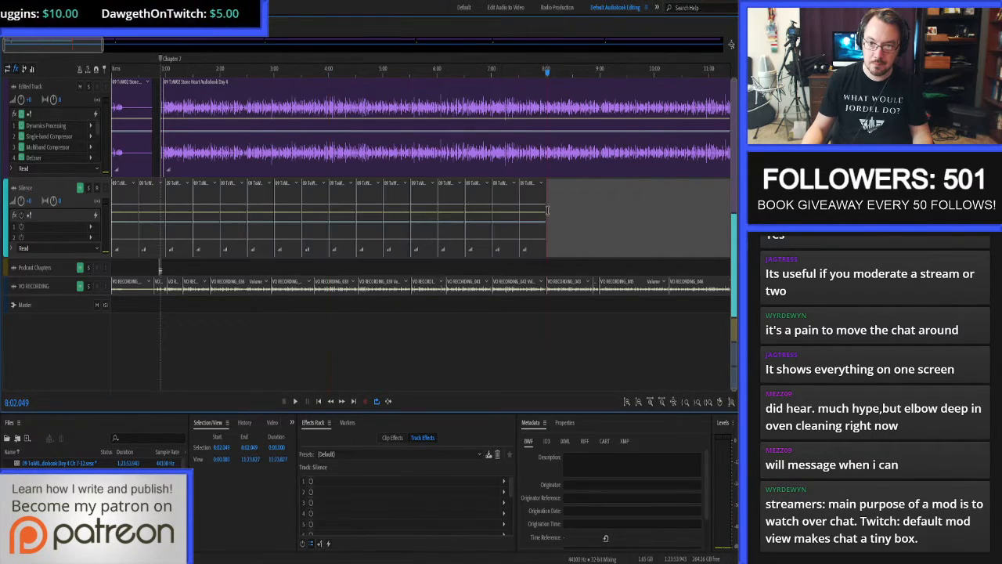
left_click(553, 207)
scroll(548, 208, "up", 5)
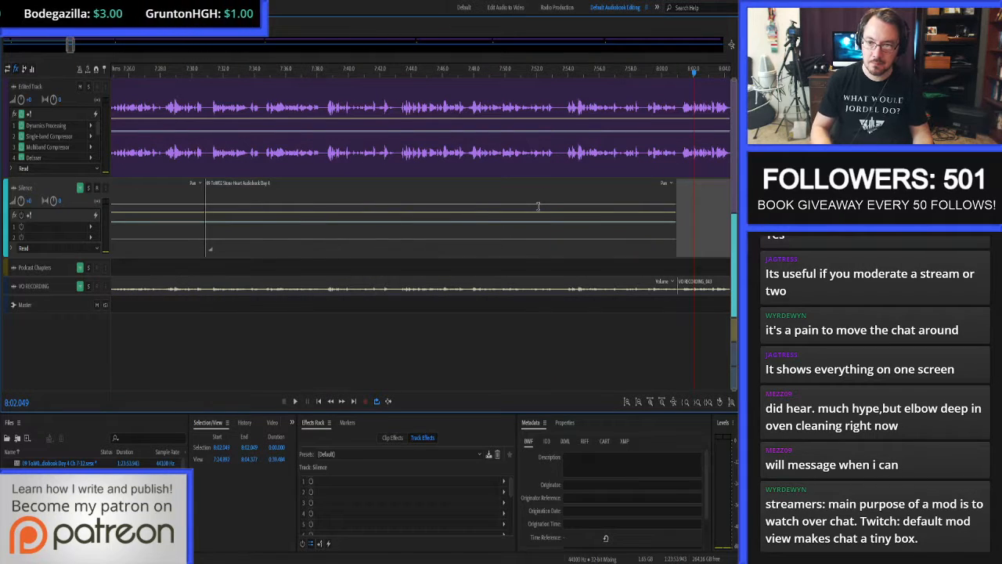
key("Left")
key("Left")
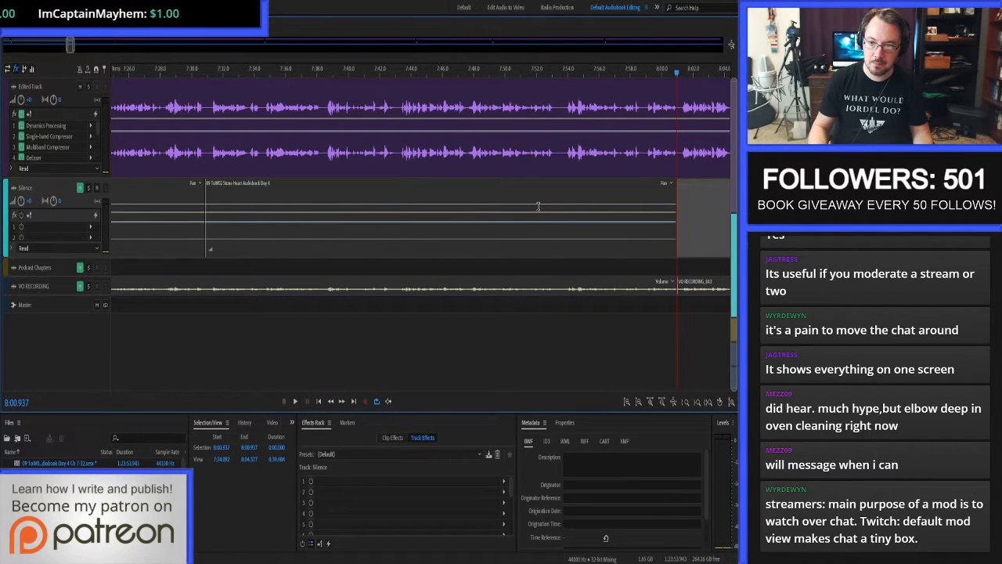
scroll(539, 211, "down", 8)
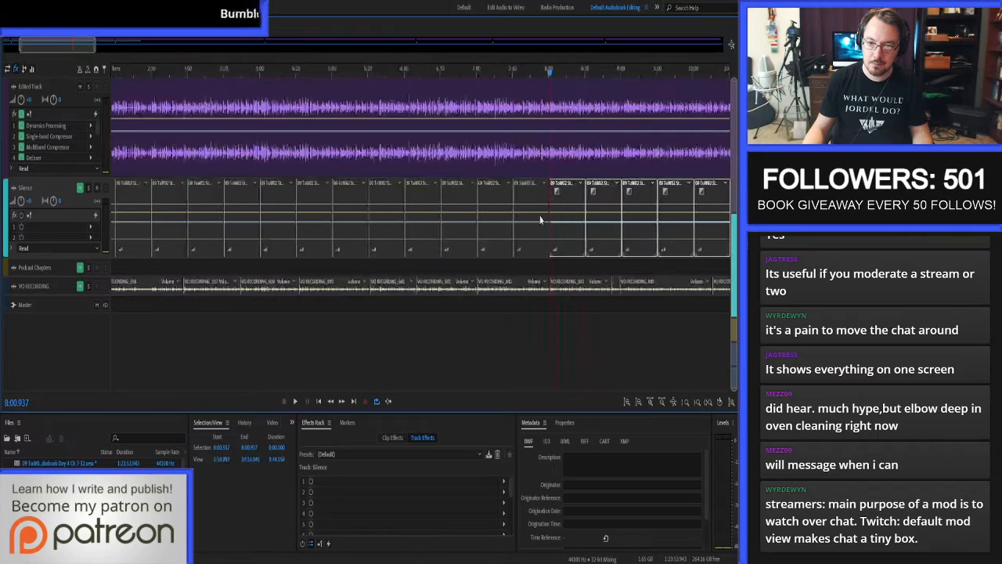
scroll(540, 220, "down", 5)
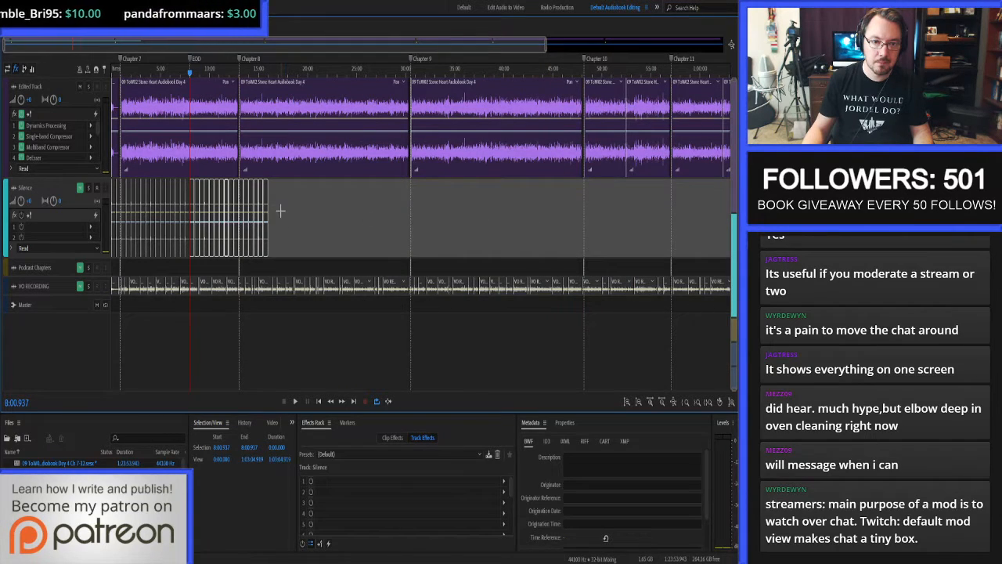
Copy all 32 silence clips, paste them further along the Silence track and close the gap to the existing silence.
left_click_drag(284, 213, 110, 227)
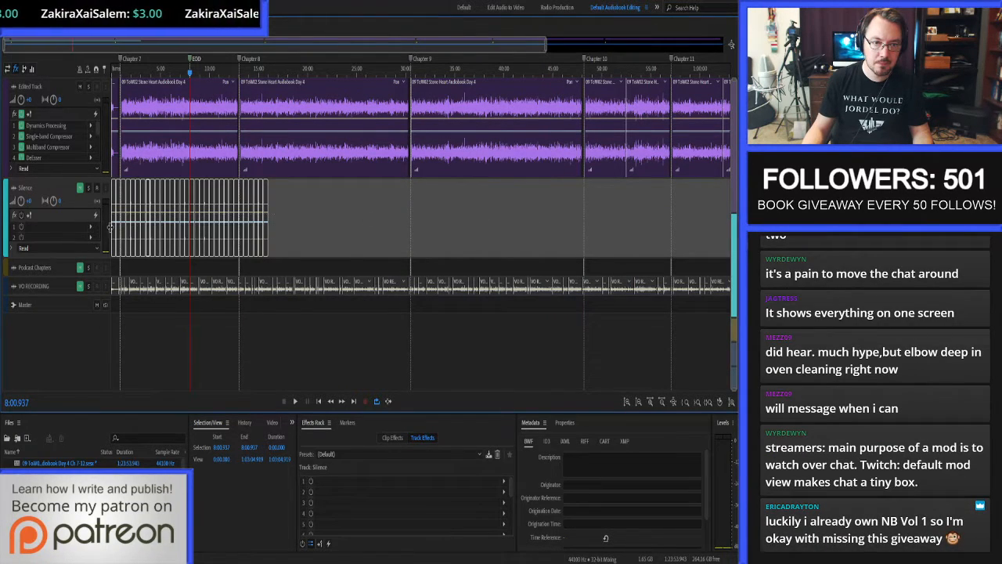
key("ctrl+c")
left_click(298, 217)
key("ctrl+v")
left_click(275, 216)
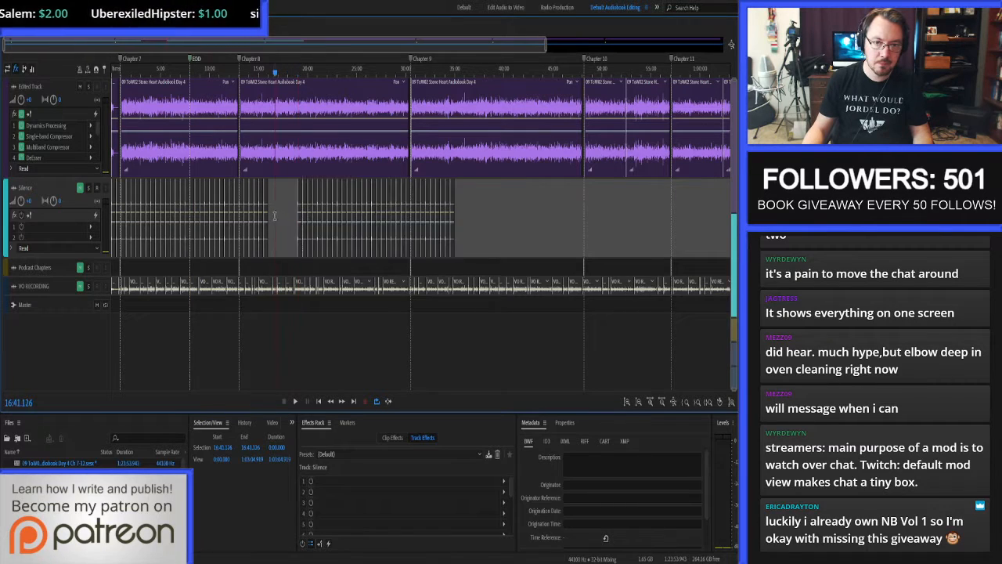
key("shift+Delete")
Copy all 64 silence clips, paste them at 35:10.866 and close the gap to the earlier silence.
left_click_drag(462, 210, 103, 243)
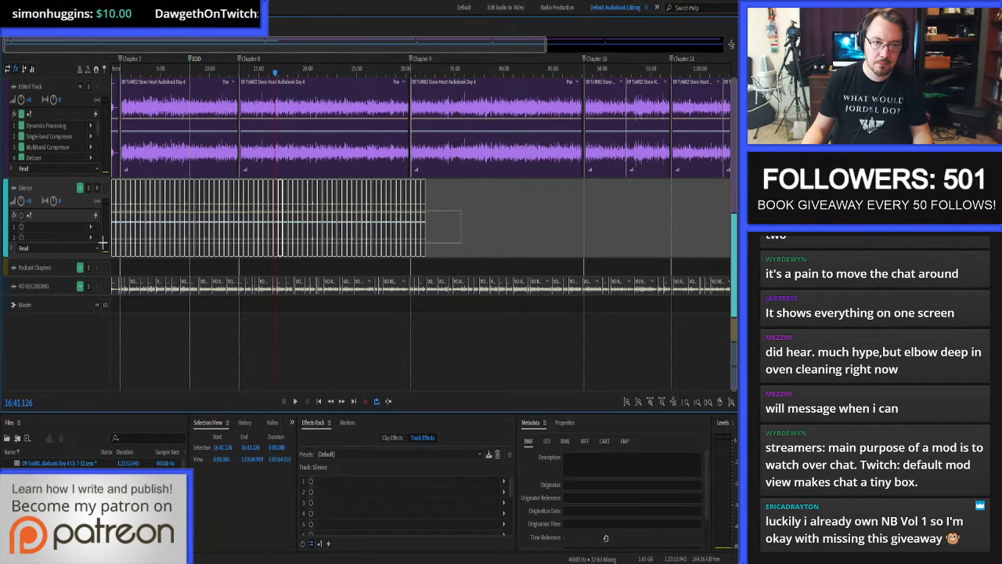
left_click(456, 219)
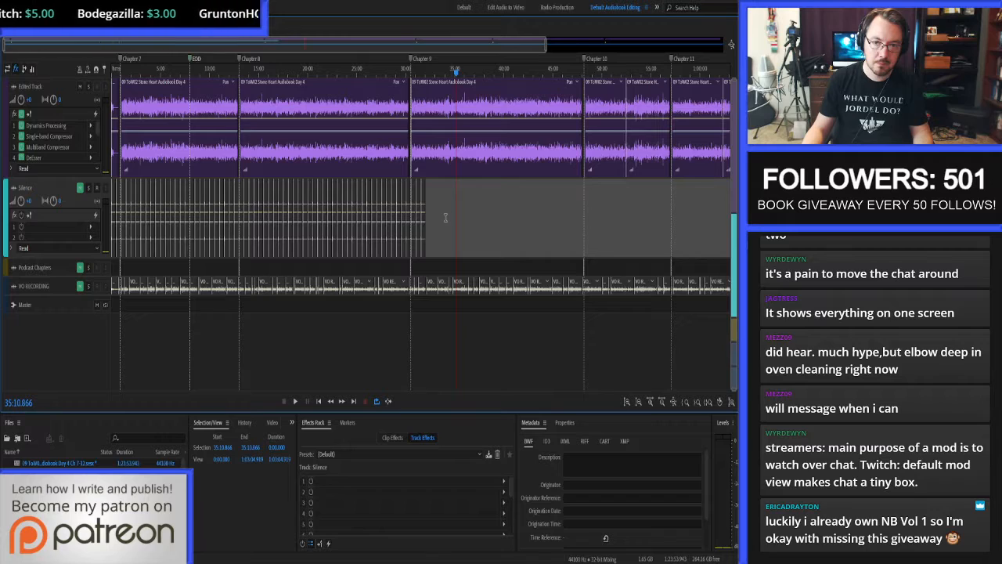
key("ctrl+v")
left_click(446, 218)
key("Delete")
scroll(415, 235, "down", 1)
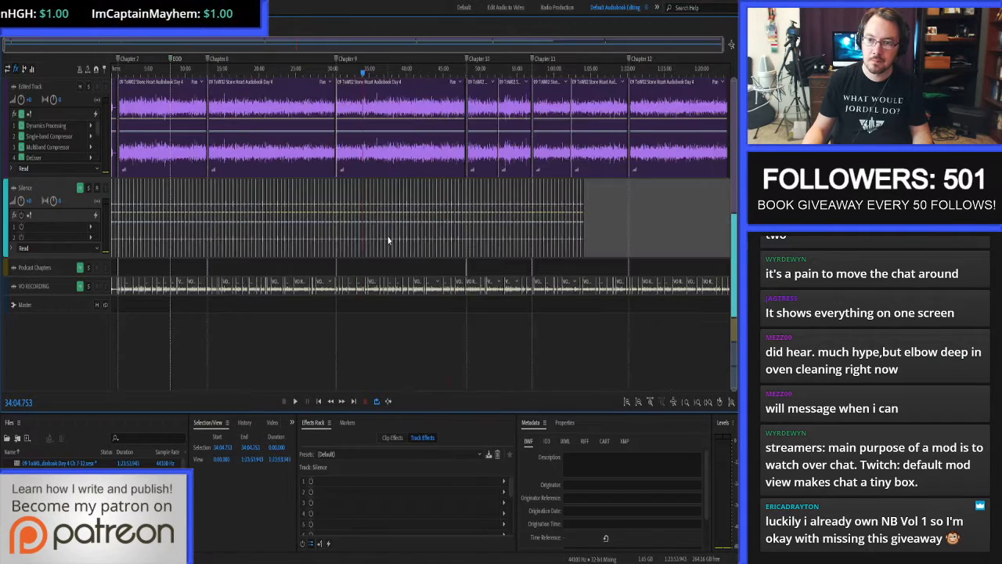
Paste the 64 copied silence clips again at 1:06:21.934 and close the gap before them.
left_click(601, 204)
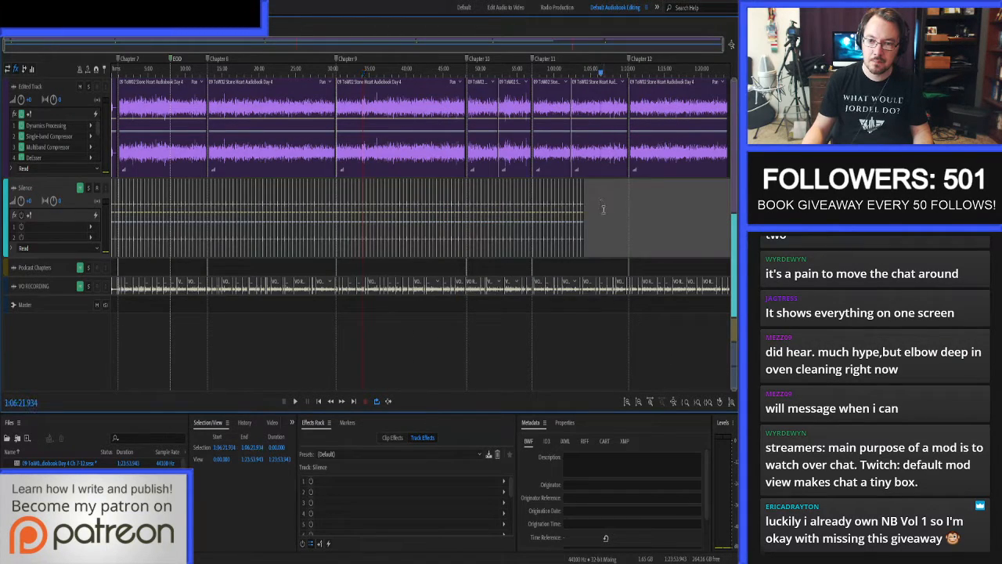
key("ctrl+v")
left_click(593, 209)
key("Delete")
scroll(543, 227, "down", 1)
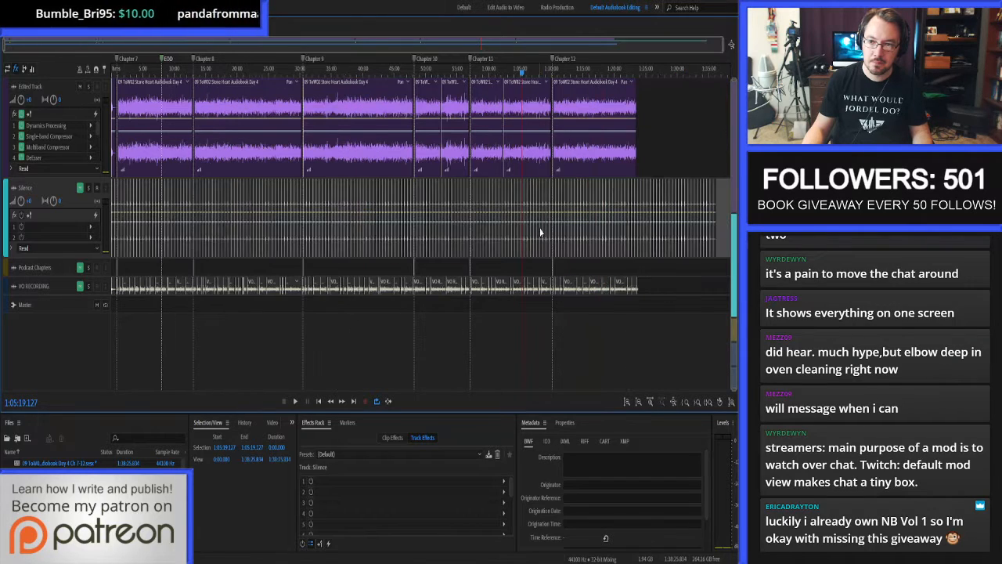
scroll(577, 233, "up", 1)
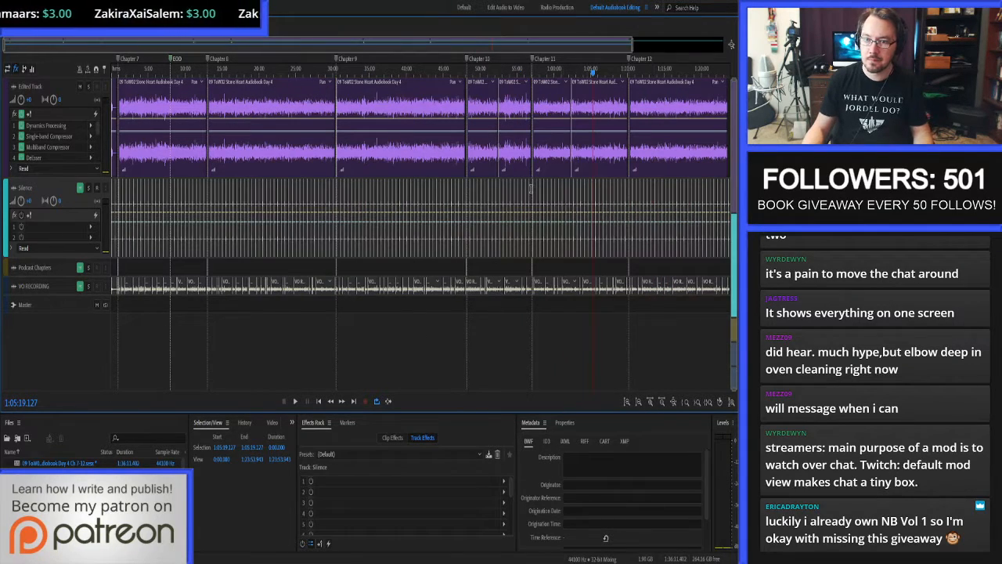
scroll(511, 220, "down", 1)
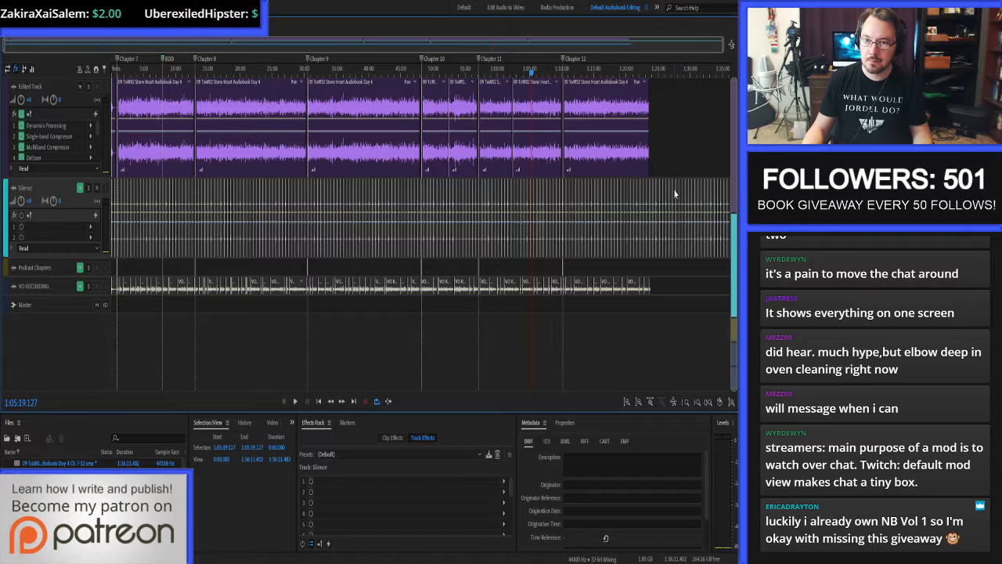
Delete all the silence that extends past the end of the Edited Track's last clip.
scroll(671, 194, "up", 4)
left_click_drag(245, 161, 447, 232)
key("Delete")
scroll(335, 192, "down", 4)
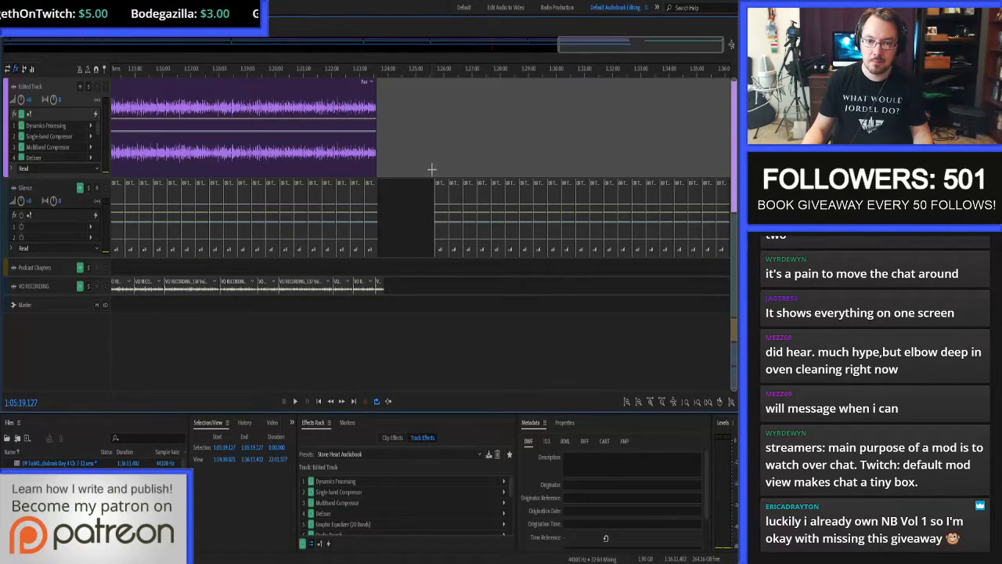
left_click_drag(427, 161, 728, 227)
key("Delete")
scroll(668, 192, "down", 4)
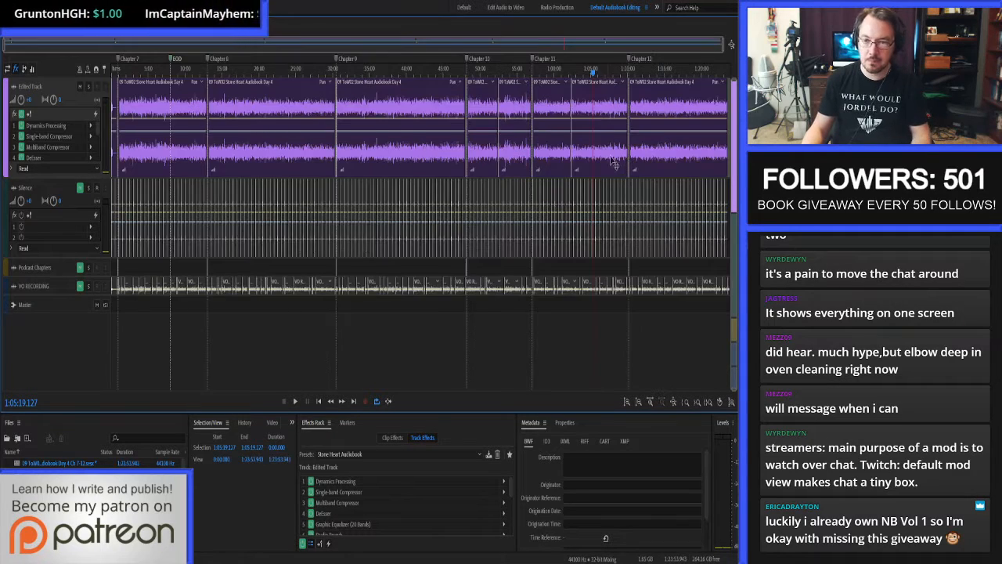
Return the playhead to the session start, and make the Silence track shorter and the Edited Track tall enough to list seven effects.
left_click(117, 75)
left_click_drag(118, 78, 108, 79)
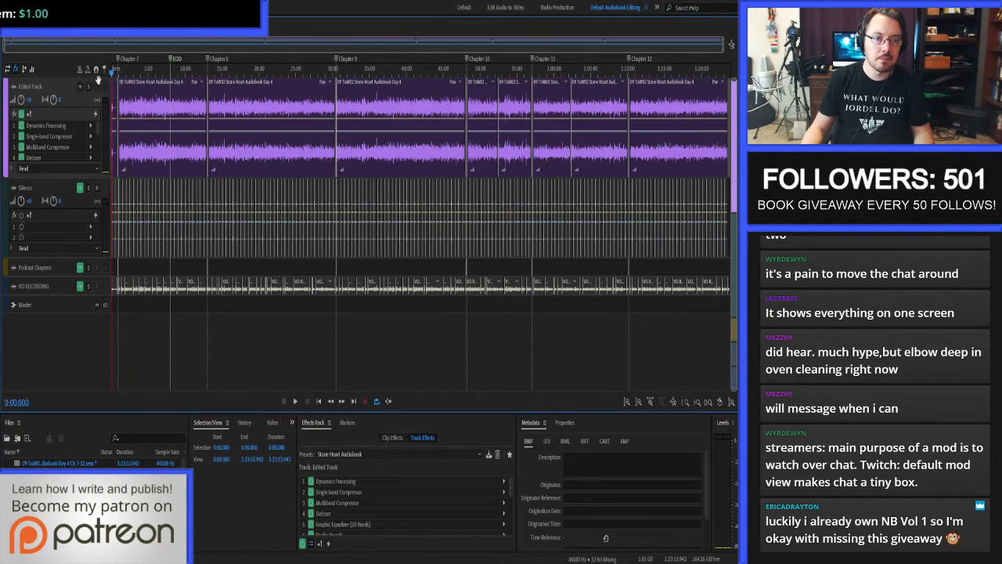
scroll(115, 90, "up", 3)
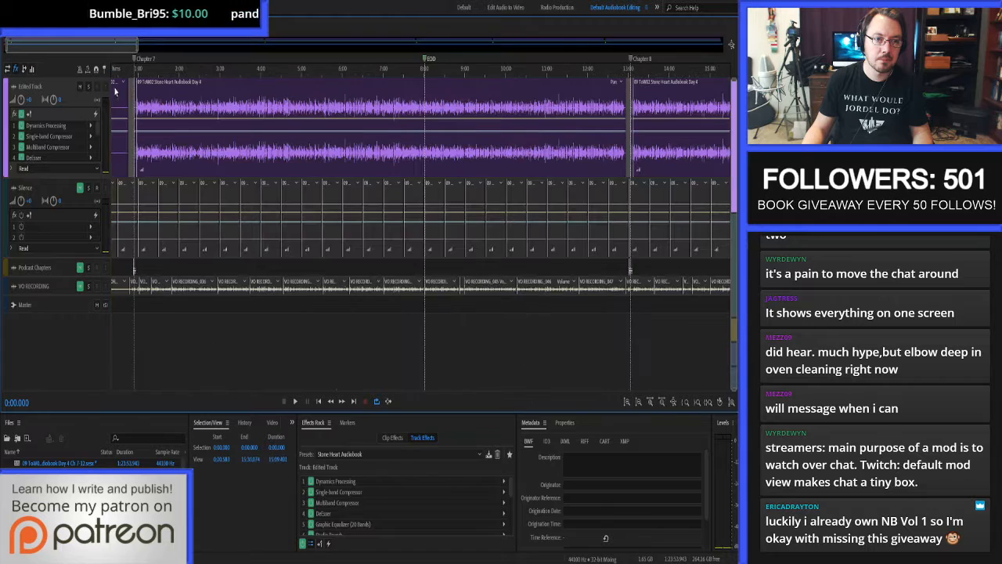
scroll(120, 102, "up", 3)
scroll(197, 127, "up", 4)
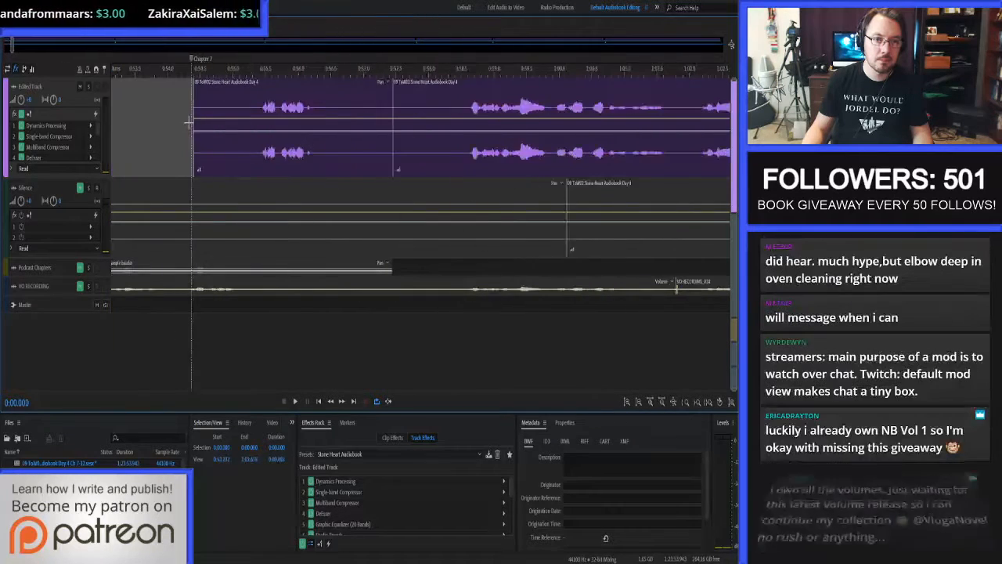
left_click_drag(68, 259, 69, 215)
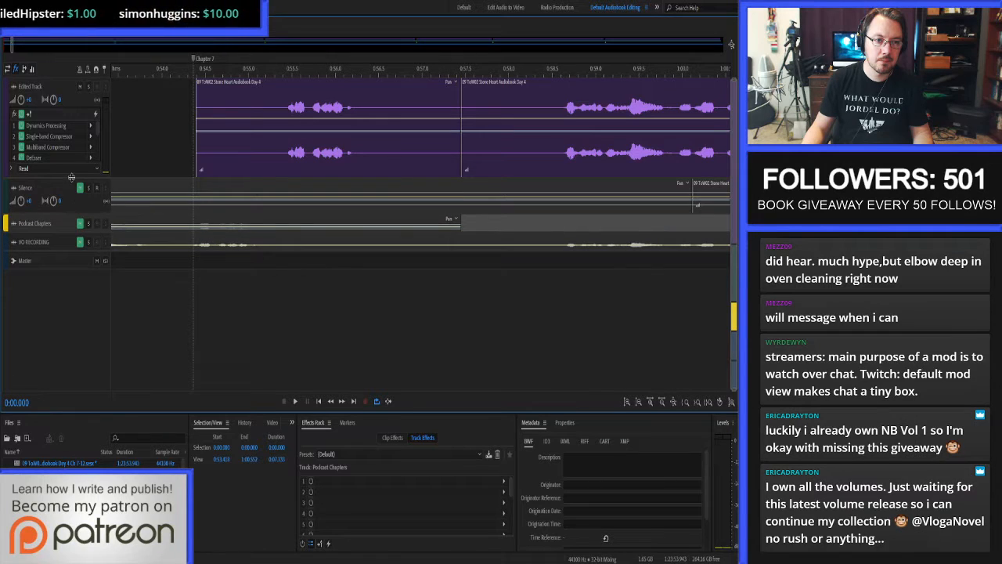
left_click_drag(71, 175, 66, 211)
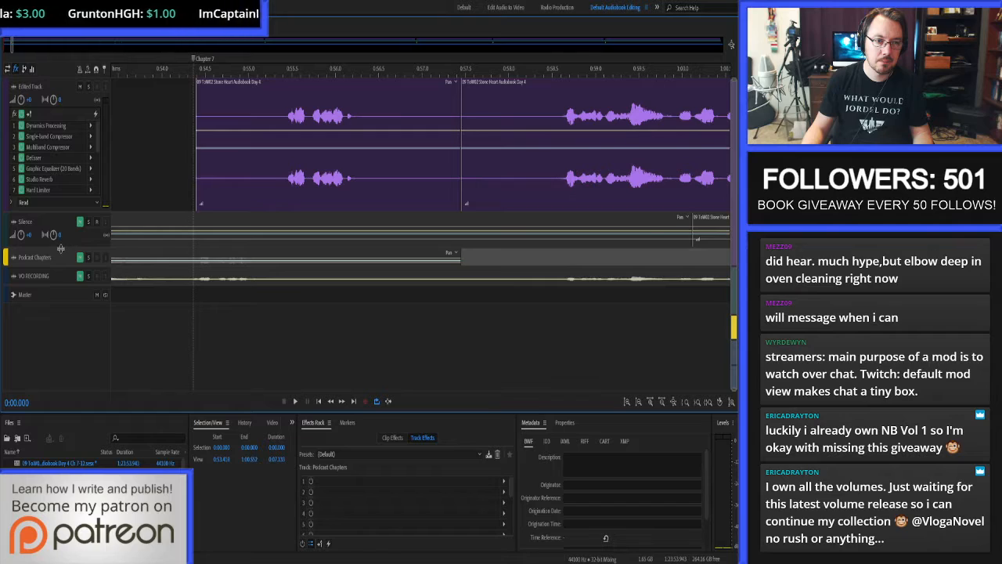
left_click_drag(60, 249, 63, 269)
Trim the start of the Chapter 7 heading clip on the Edited Track to 0:55.359, just before the speech.
scroll(188, 128, "up", 2)
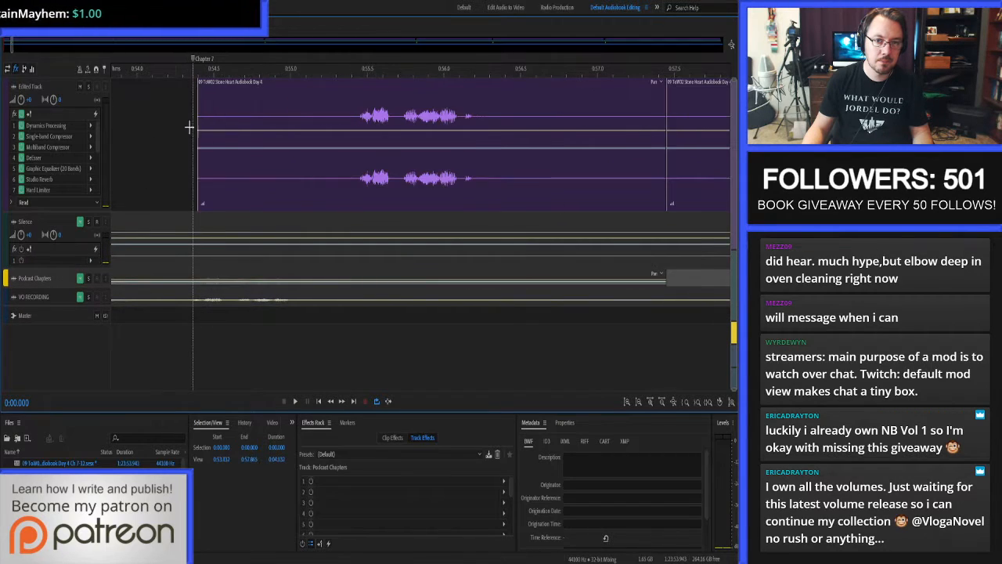
left_click(346, 120)
key("alt+[")
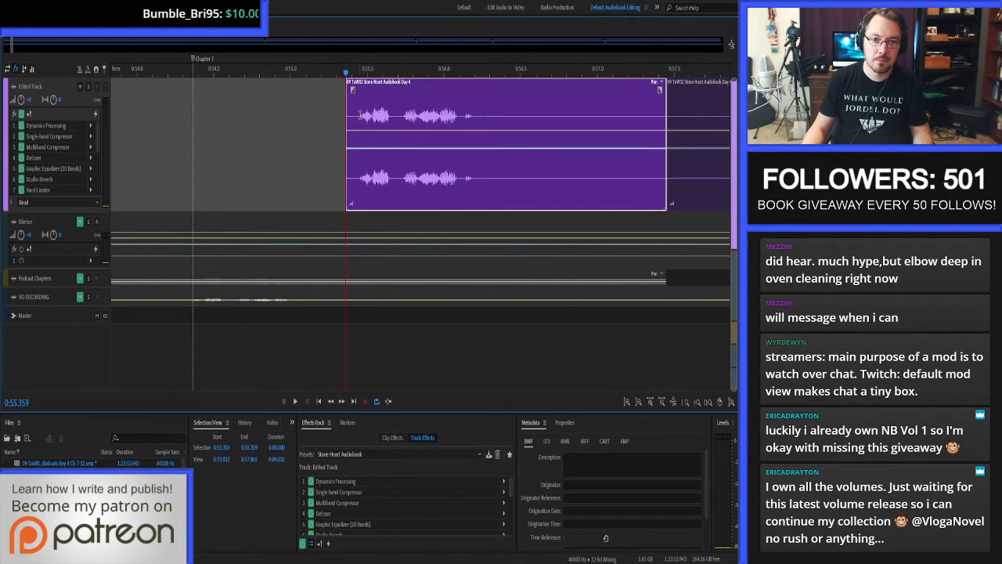
Copy the silence from 0:54.442 to 0:55.442 onto the Edited Track and move the Chapter 7 marker to the pasted clip's start.
left_click(359, 118)
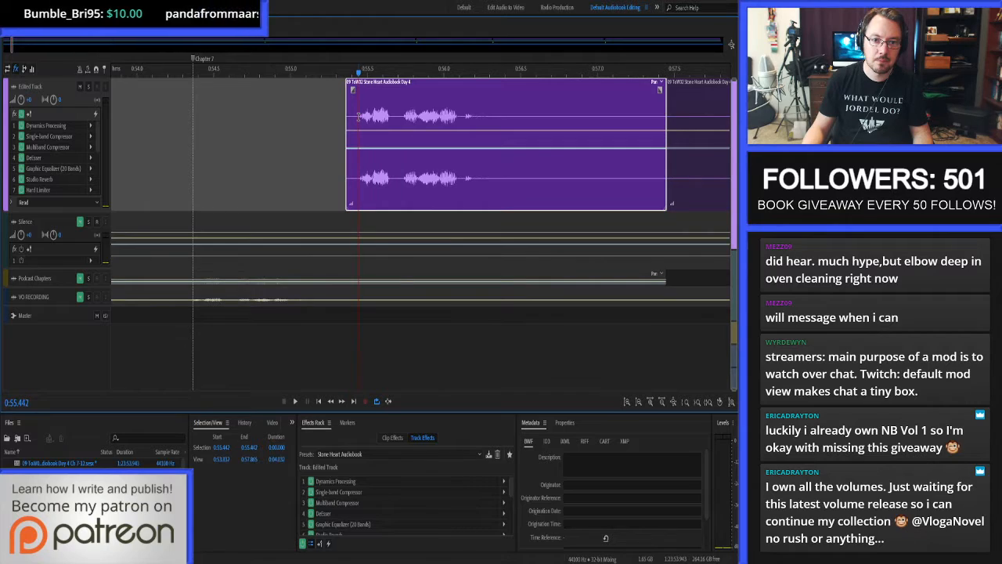
left_click(223, 447)
type("54.442")
key("Return")
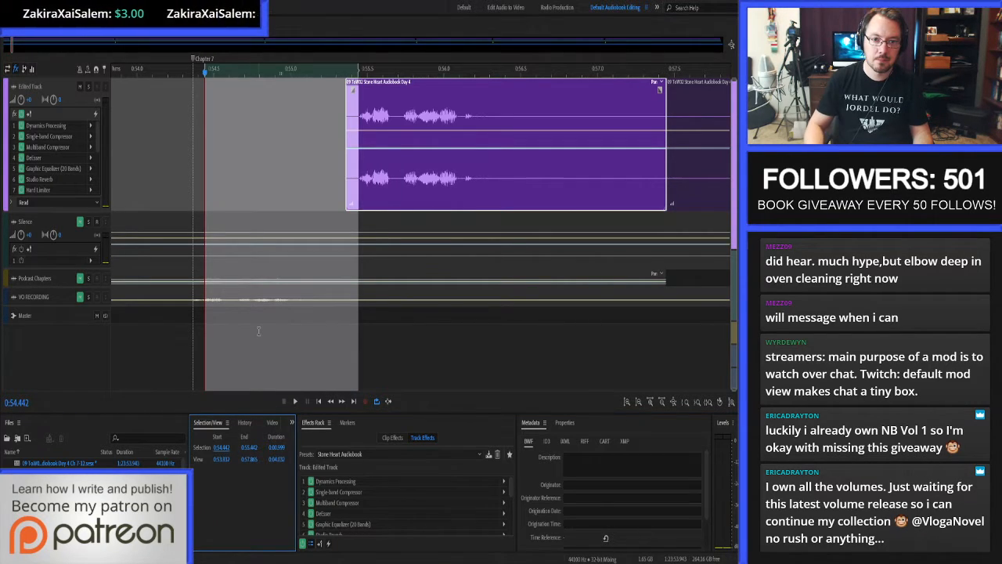
left_click(268, 221)
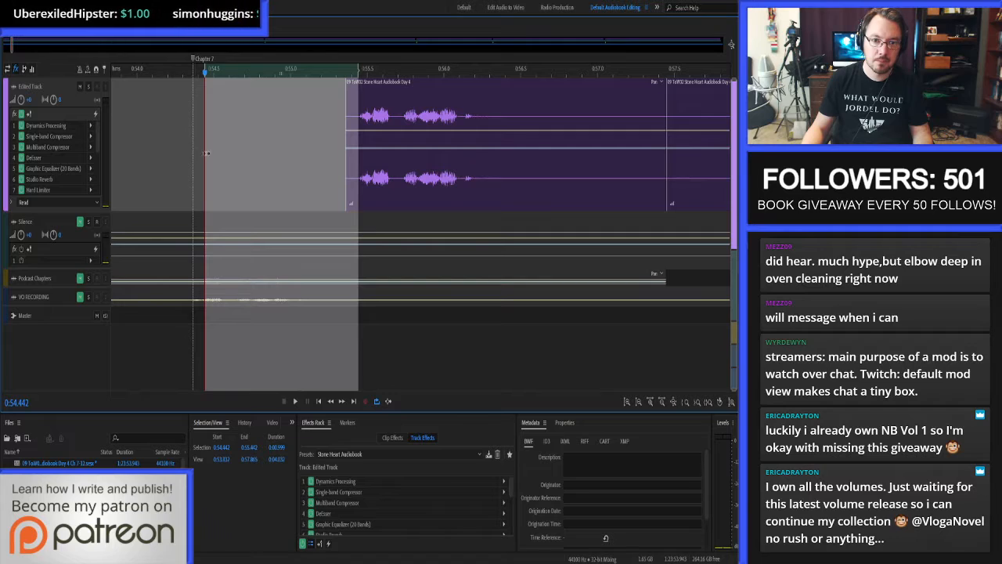
left_click(290, 224)
key("ctrl+c")
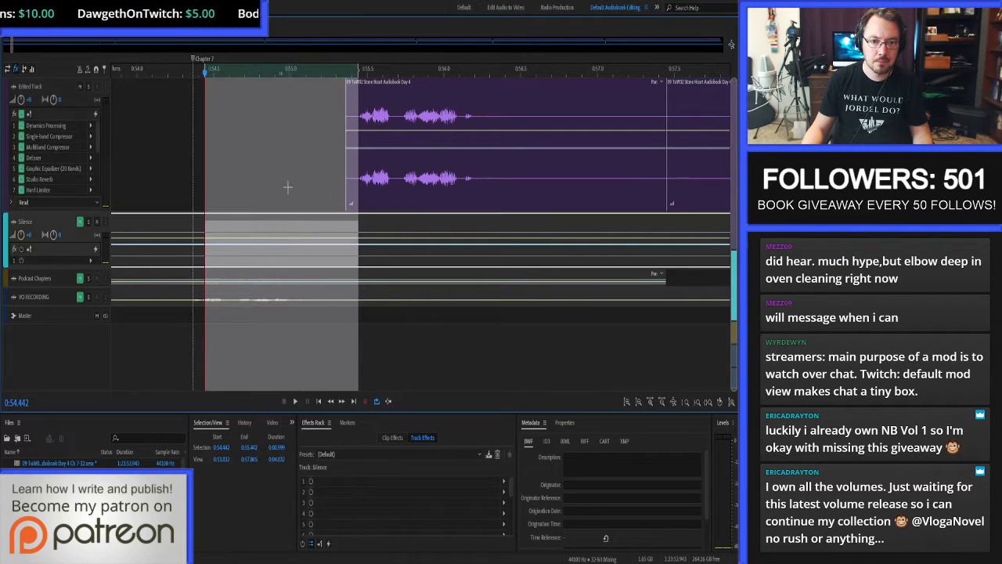
left_click(288, 187)
key("ctrl+v")
left_click(197, 148)
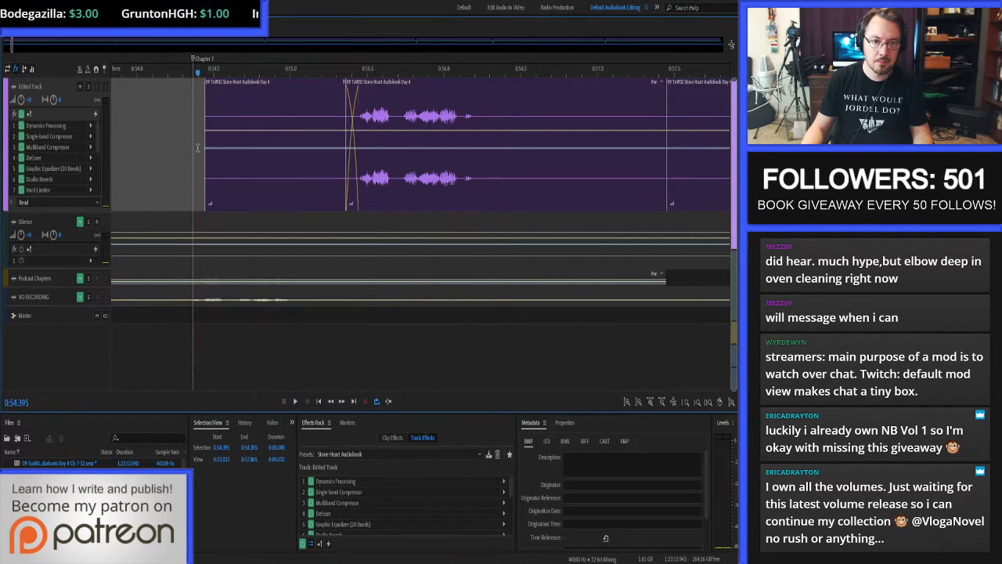
left_click_drag(193, 63, 205, 64)
Delete the Edited Track audio from 0:56.439 to 0:58.605, between the Chapter 7 heading and the next spoken line.
scroll(201, 151, "down", 3)
scroll(483, 137, "up", 3)
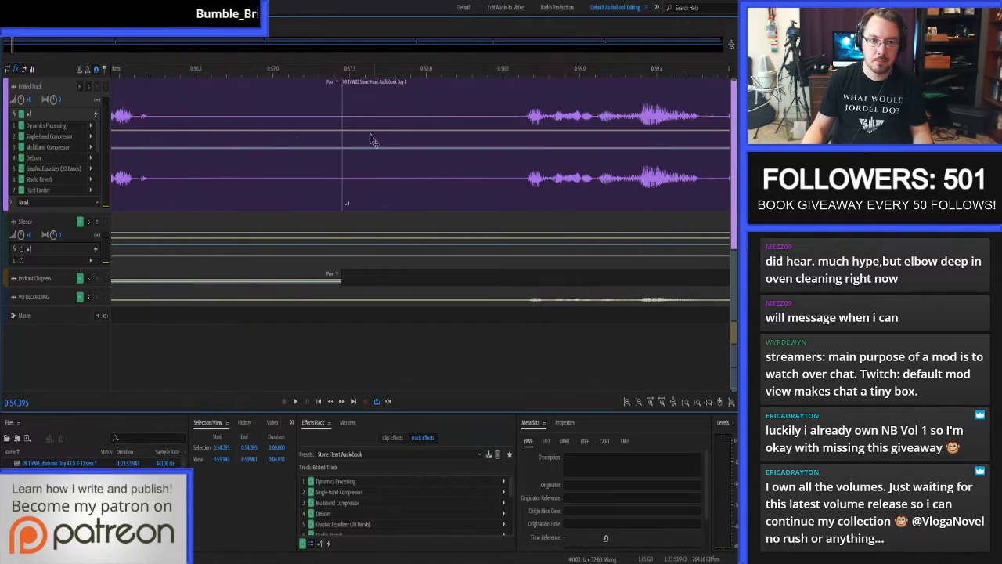
left_click_drag(168, 131, 519, 136)
left_click(212, 123)
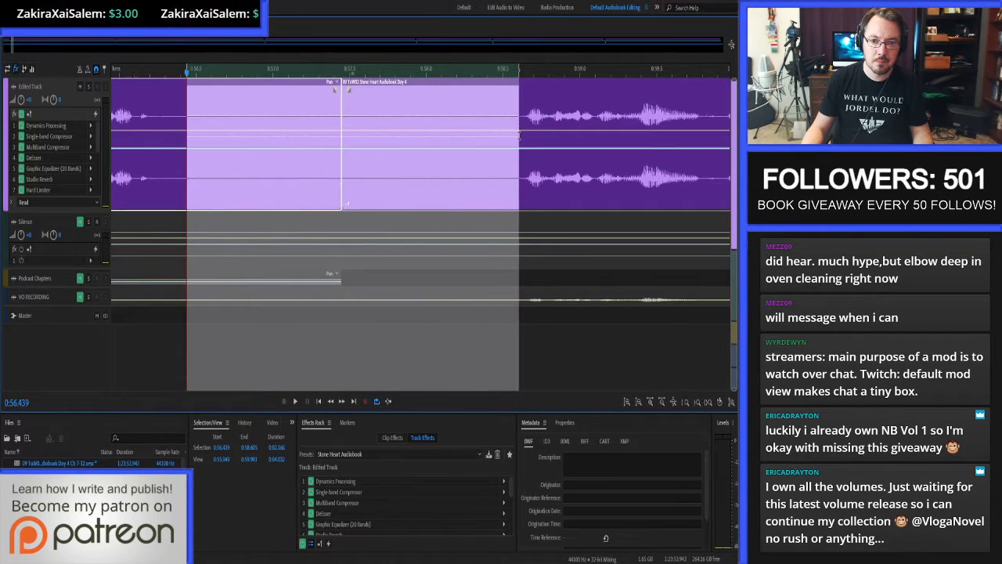
key("Delete")
Copy 2 seconds of silence starting at 0:56.306 onto the Edited Track, directly after the Chapter 7 heading.
left_click(167, 116)
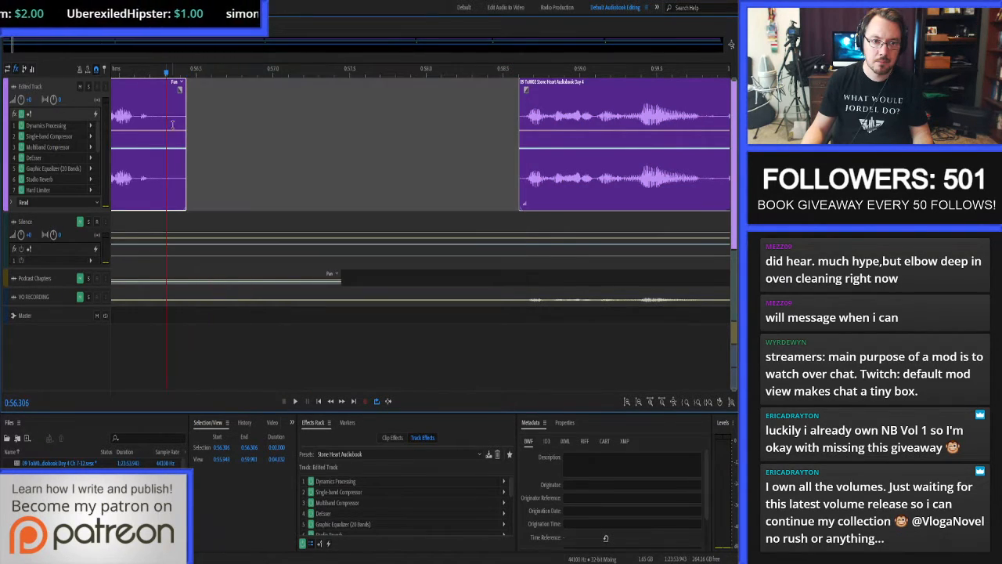
left_click(278, 447)
type("2")
key("Return")
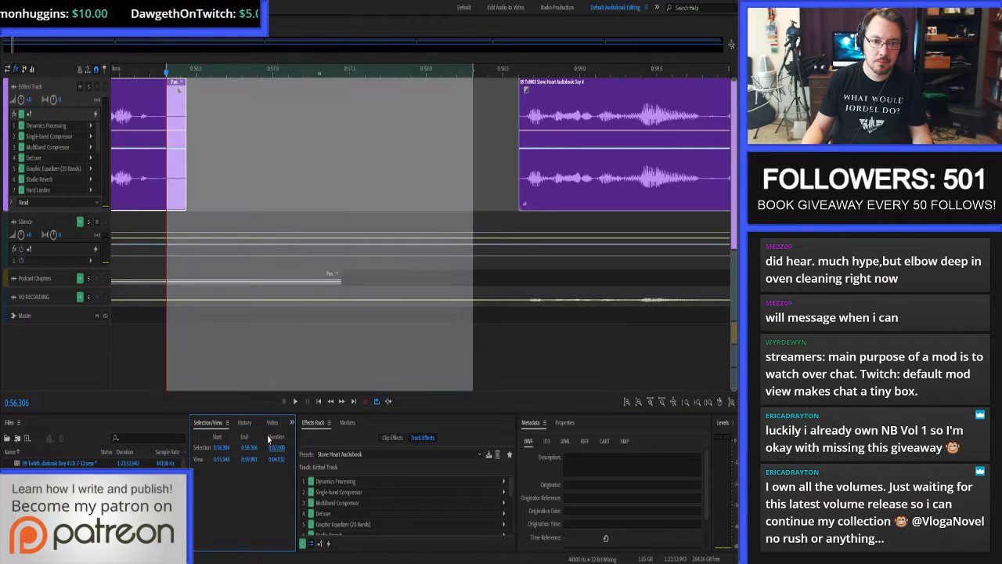
left_click(297, 220)
key("ctrl+c")
left_click(404, 163)
key("ctrl+v")
Close the gap after the pasted silence and start the following speech clip at 0:58.225, crossfading it with the silence.
left_click(503, 162)
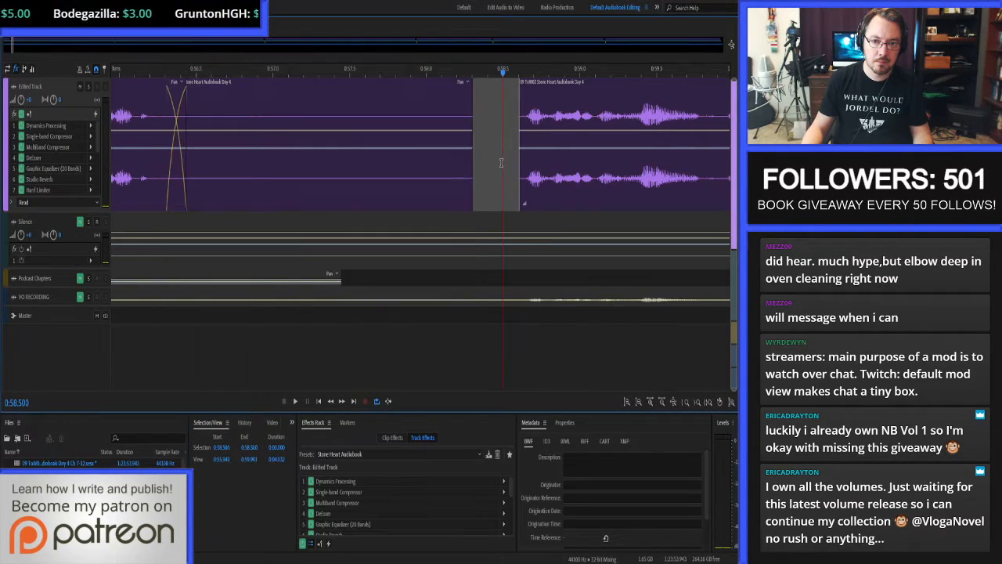
key("Delete")
left_click(460, 116)
left_click(519, 127)
scroll(517, 141, "down", 4)
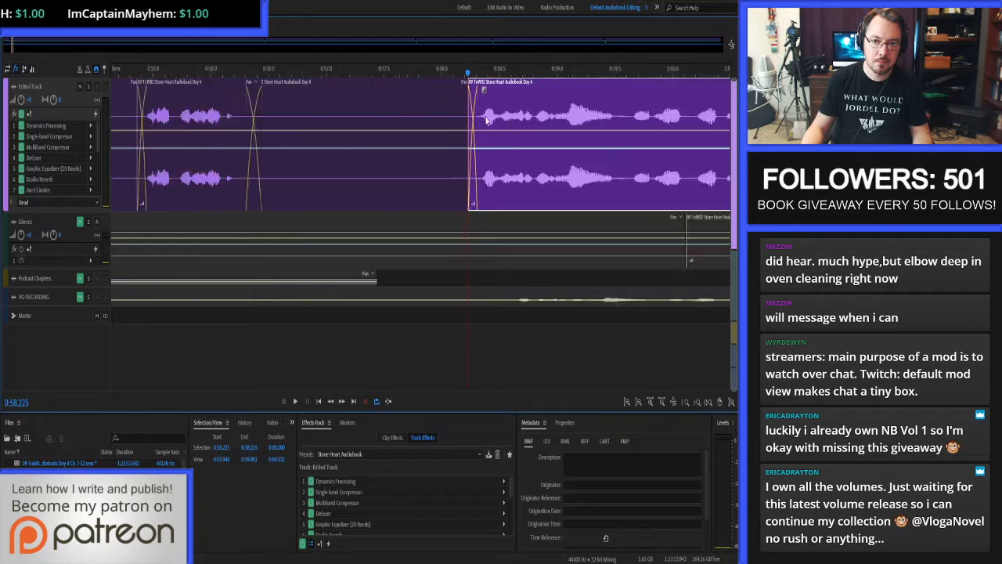
Play the Edited Track from the Chapter 7 marker at 0:54.442 and replay the passage around 2:20 to check for mouth noise.
left_click(294, 99)
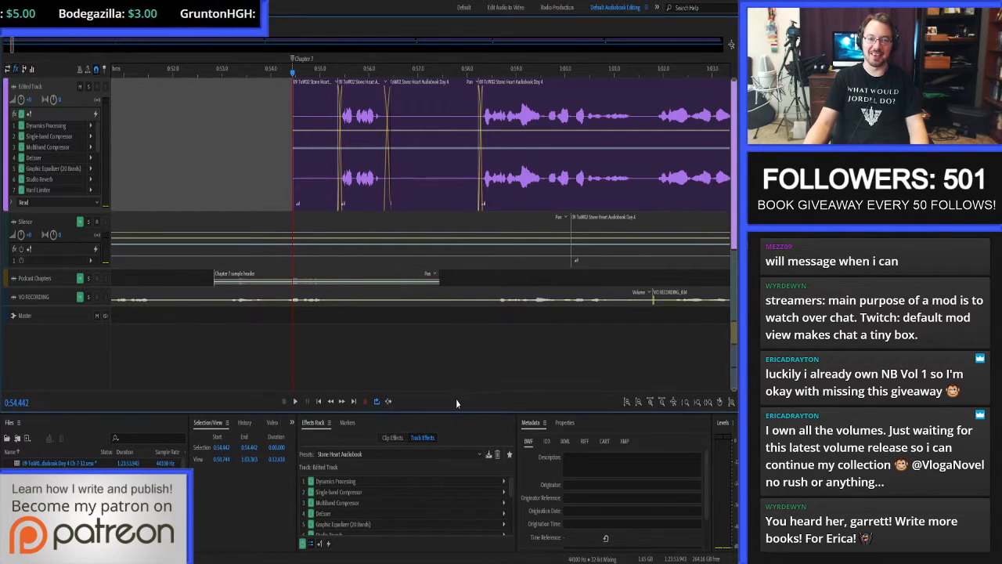
key("space")
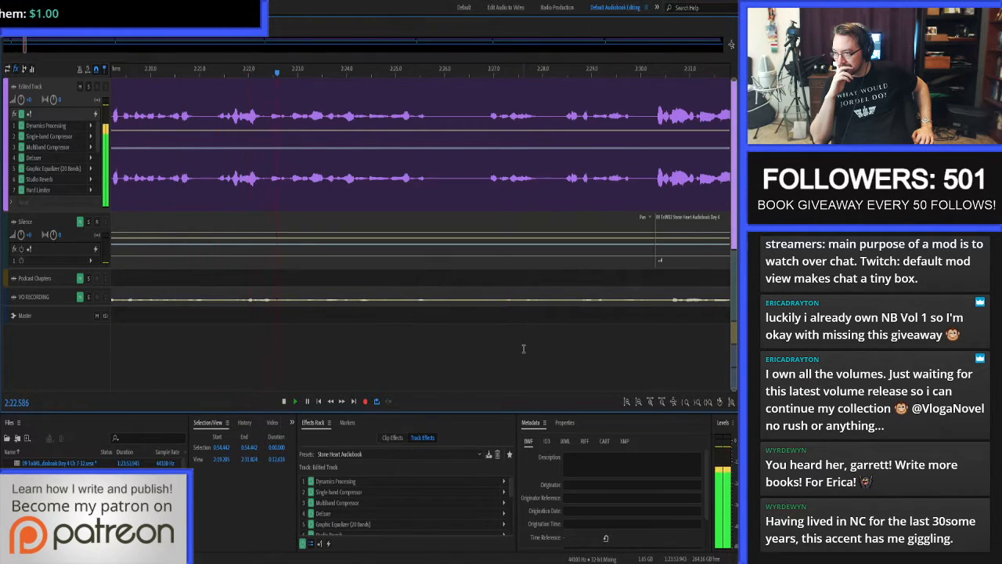
key("space")
left_click(180, 98)
key("space")
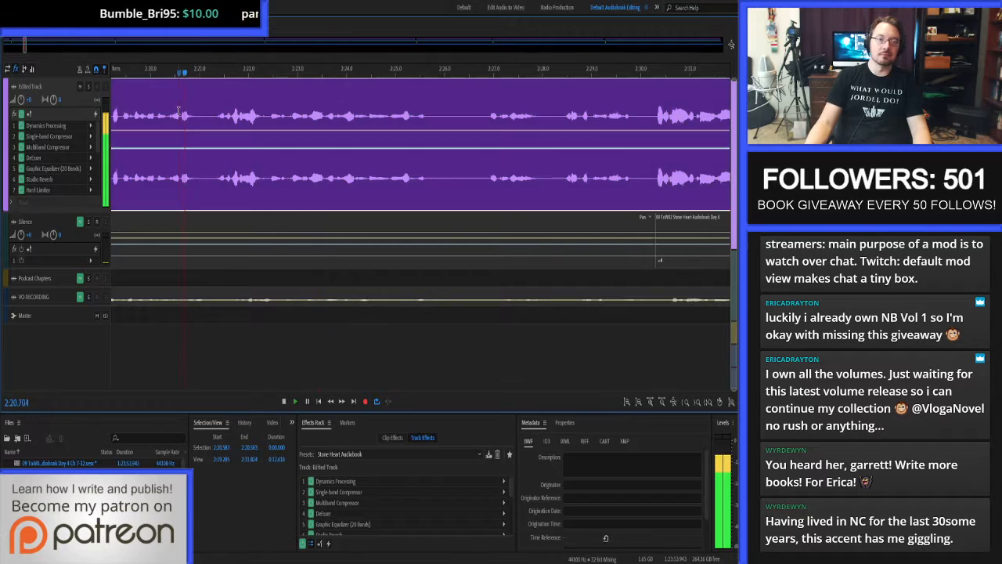
left_click(160, 106)
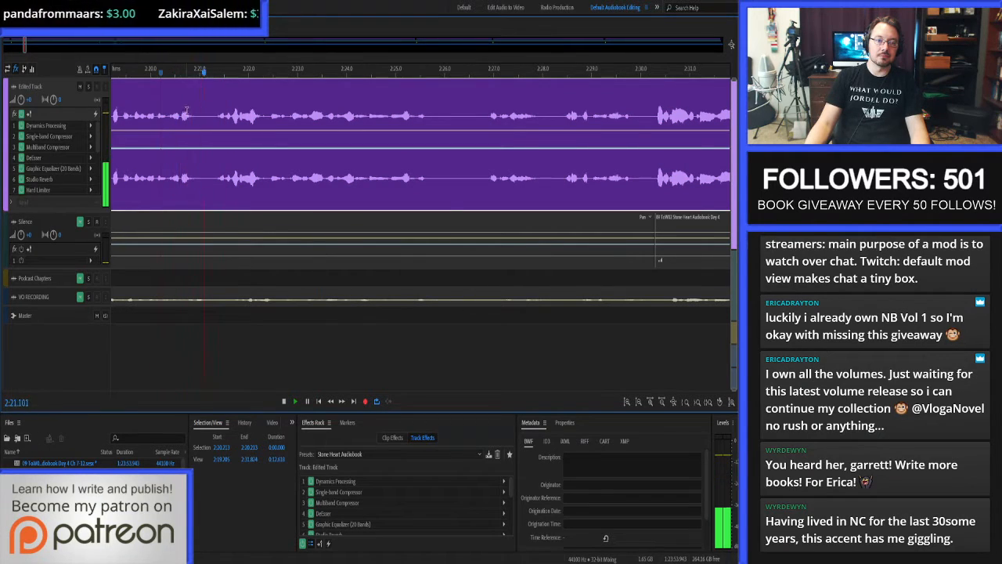
Open the Edited Track clip in the waveform editor, auto-heal the noise from about 2:21.366 to 2:21.400, and return to the multitrack session.
double_click(221, 118)
scroll(221, 118, "up", 8)
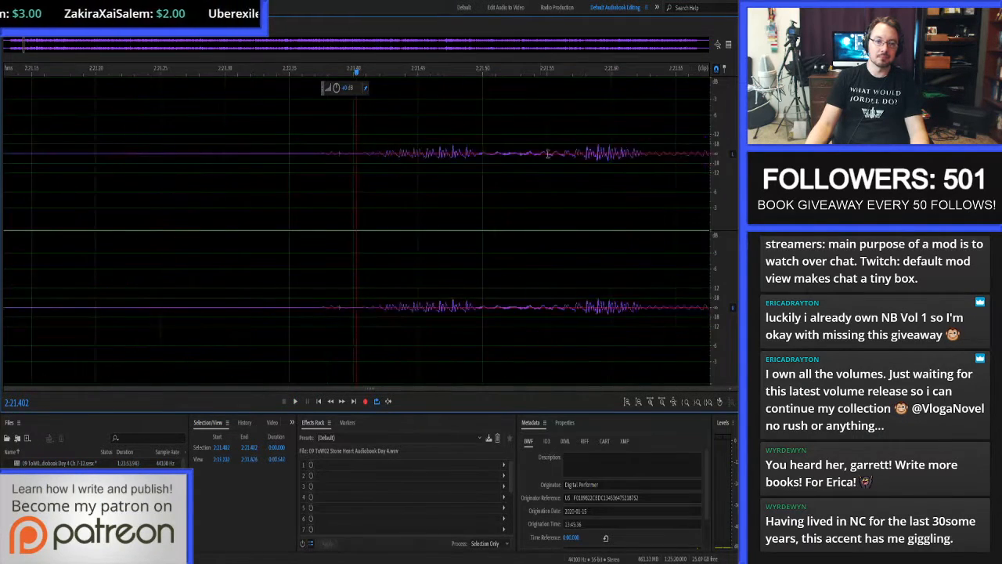
scroll(723, 122, "up", 4)
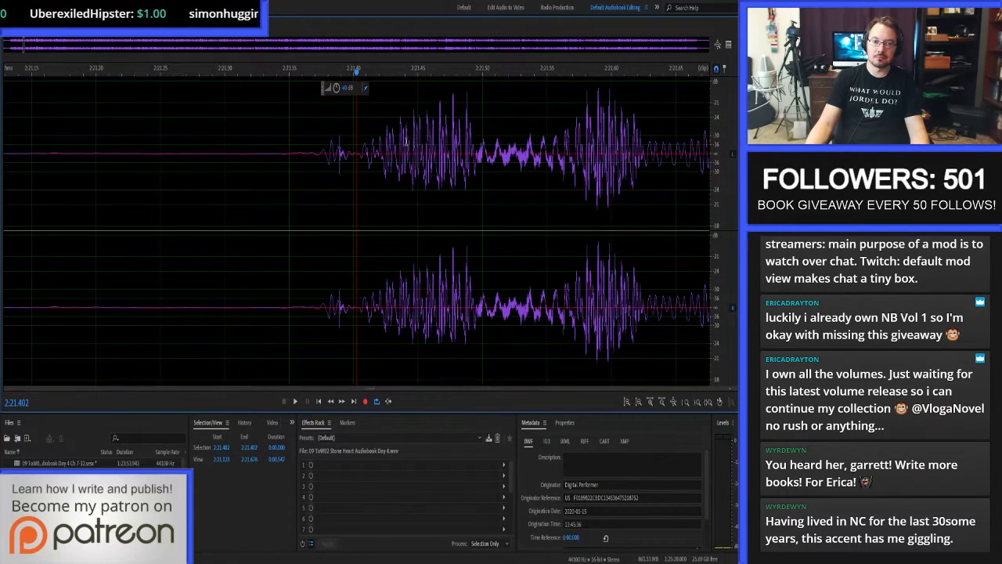
left_click_drag(312, 153, 355, 156)
key("ctrl+u")
left_click(325, 151)
left_click(60, 8)
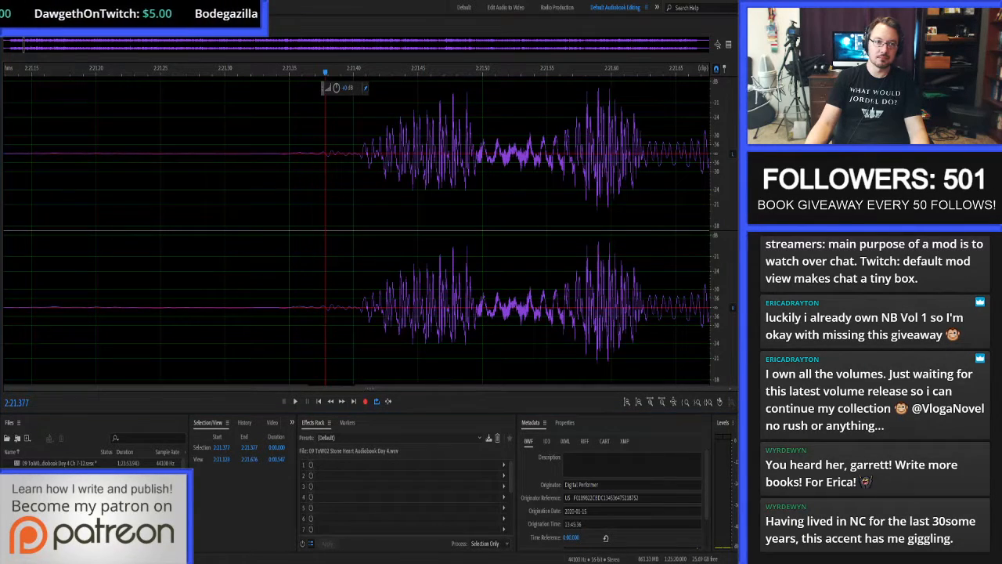
key("0")
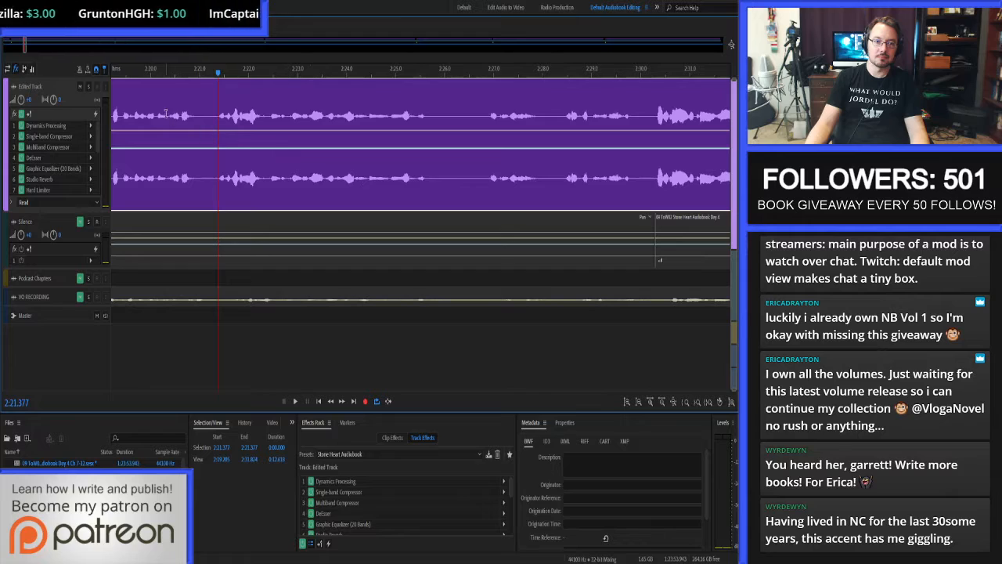
Replay the repaired passage from 2:20.284 and listen on past 3:38, making the Edited Track slightly taller.
left_click(165, 113)
key("space")
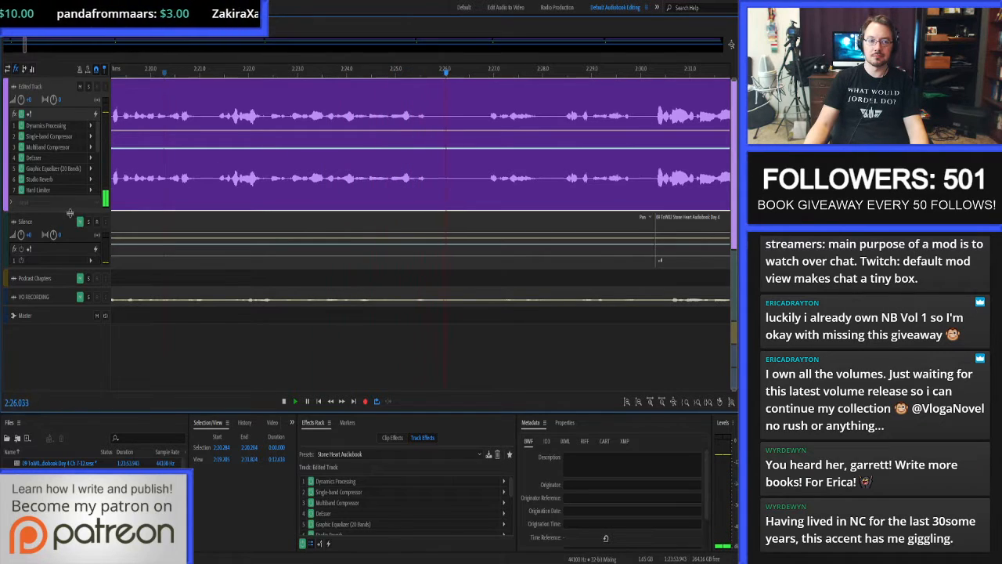
left_click_drag(70, 215, 69, 237)
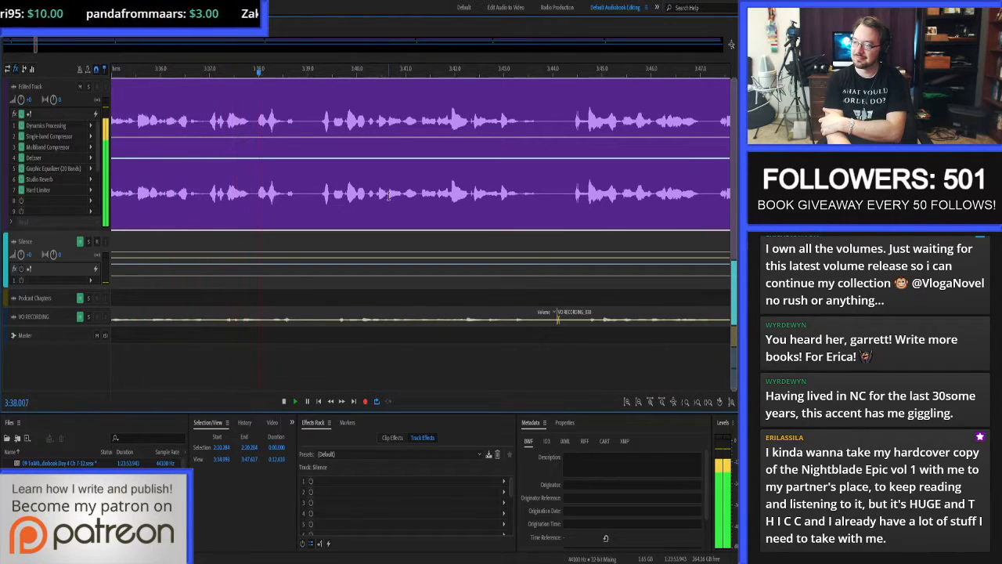
key("space")
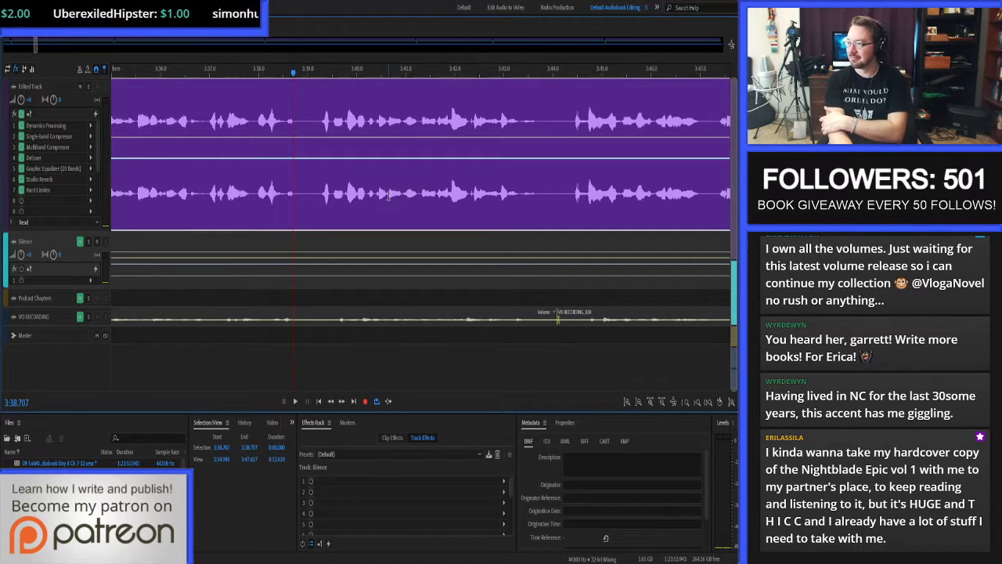
key("space")
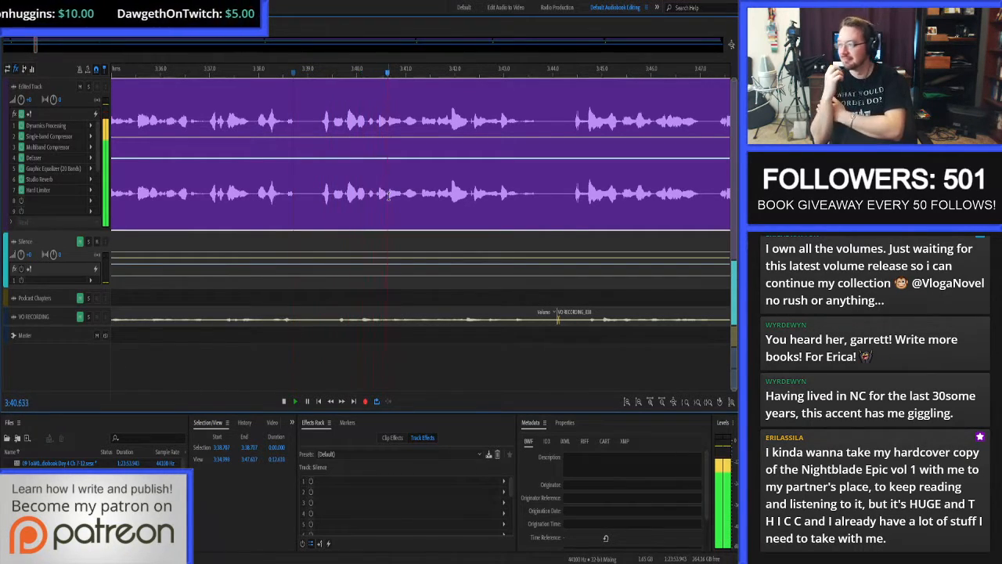
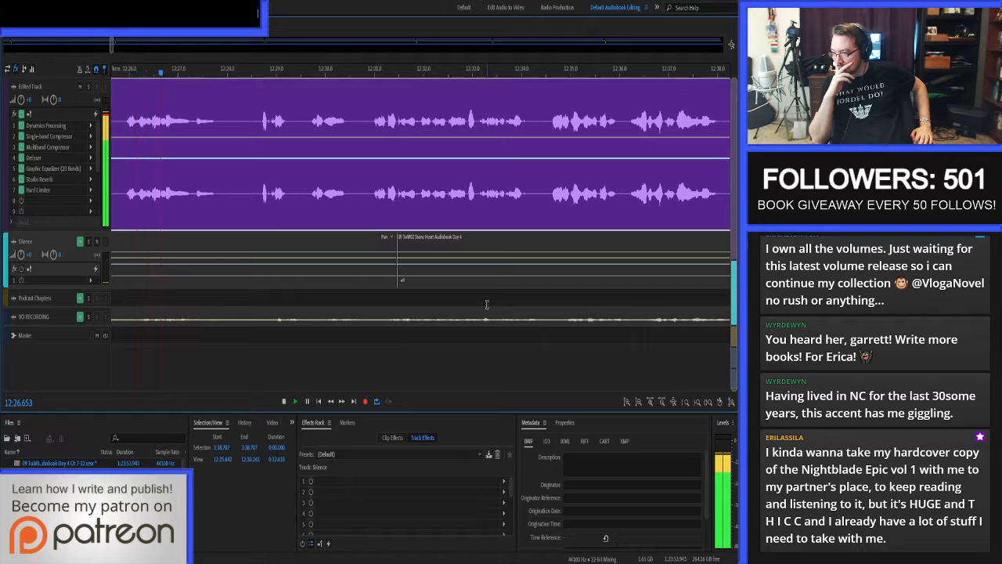
Replay the Edited Track narration from about 12:24 to 12:26 to locate a noise.
key("space")
scroll(384, 157, "down", 4)
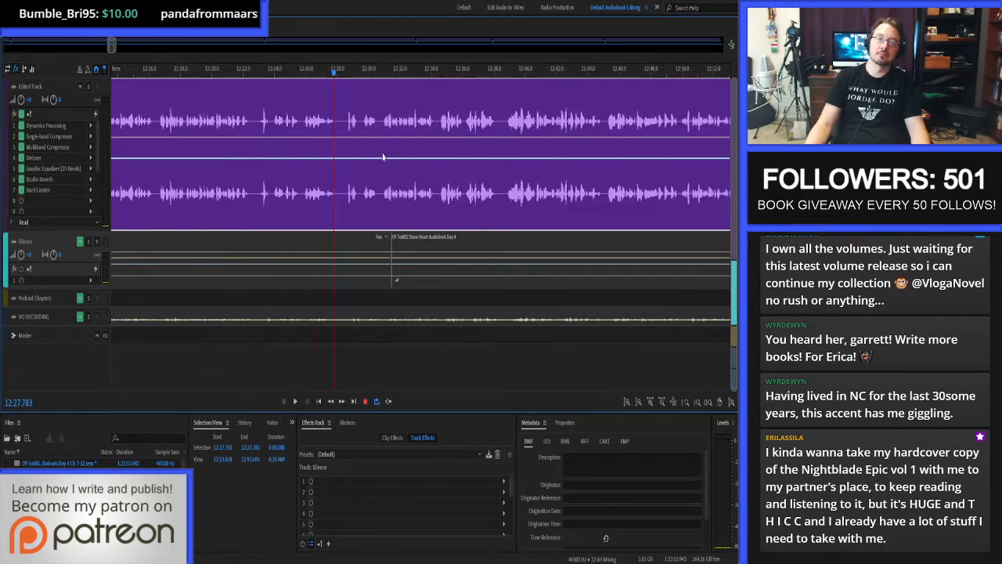
scroll(300, 157, "up", 4)
left_click(202, 122)
key("space")
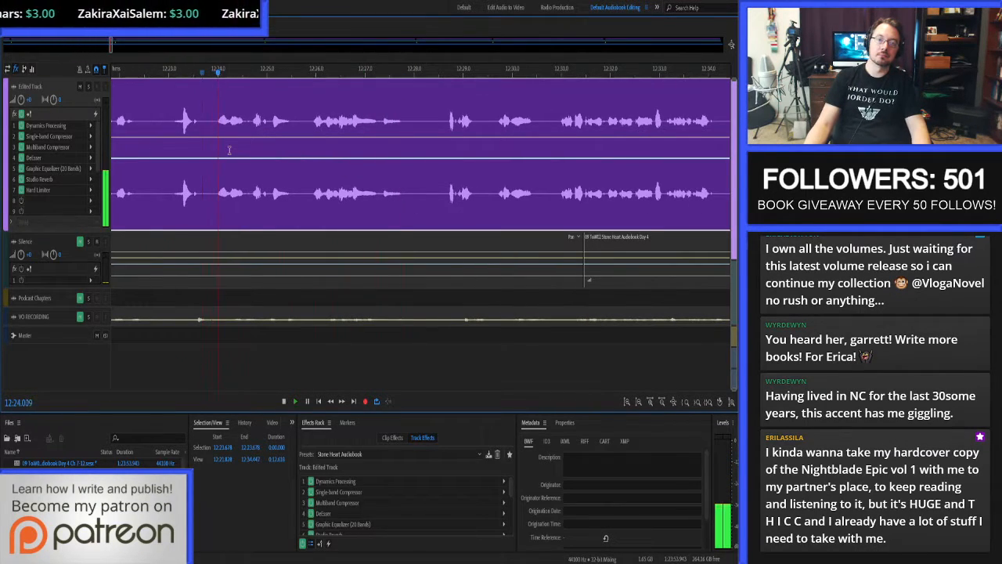
Open the Edited Track clip in the waveform editor, audition the word ending from 12:25.335 to 12:25.473, and return to the multitrack session.
double_click(291, 122)
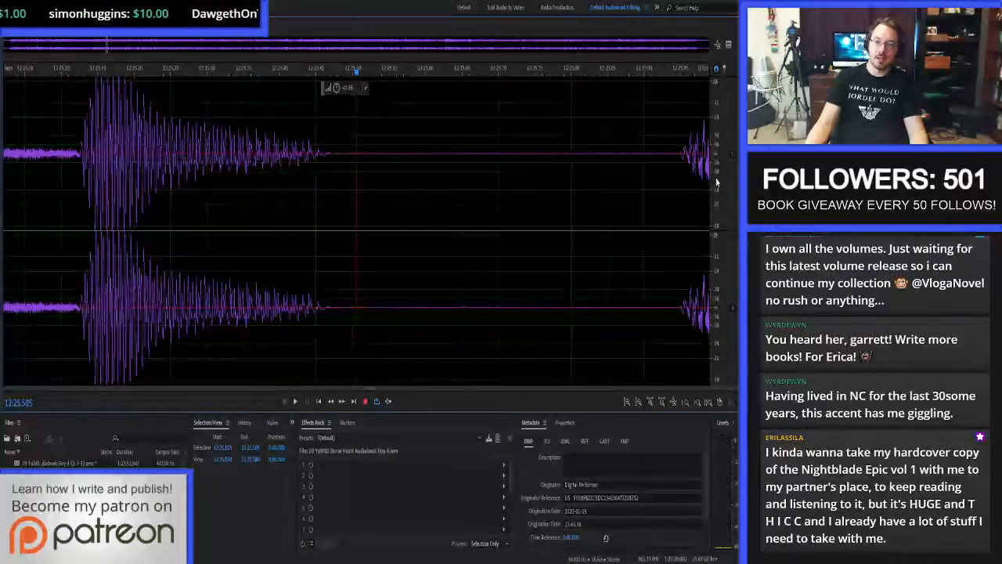
scroll(722, 137, "up", 2)
scroll(722, 138, "down", 3)
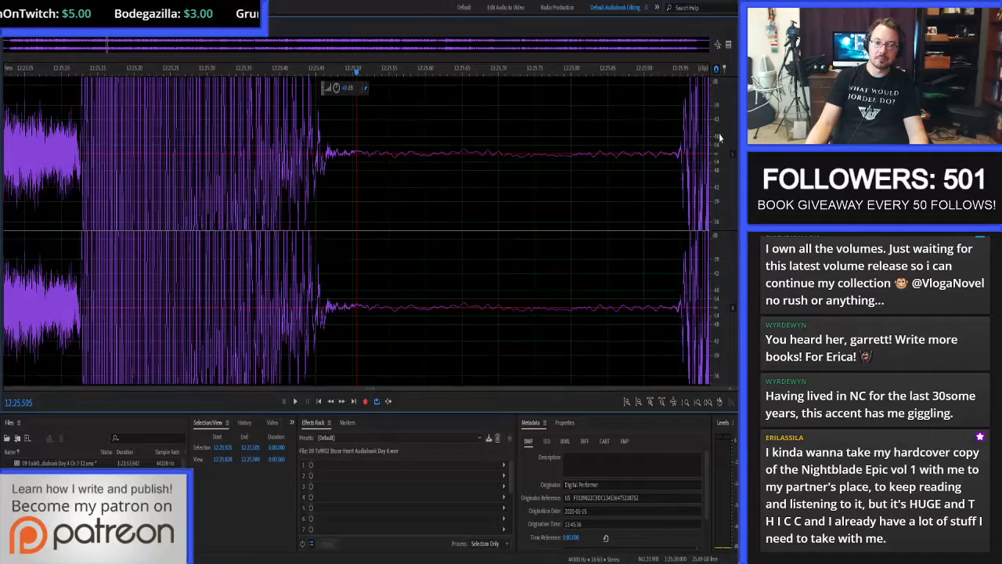
left_click_drag(319, 163, 223, 163)
key("space")
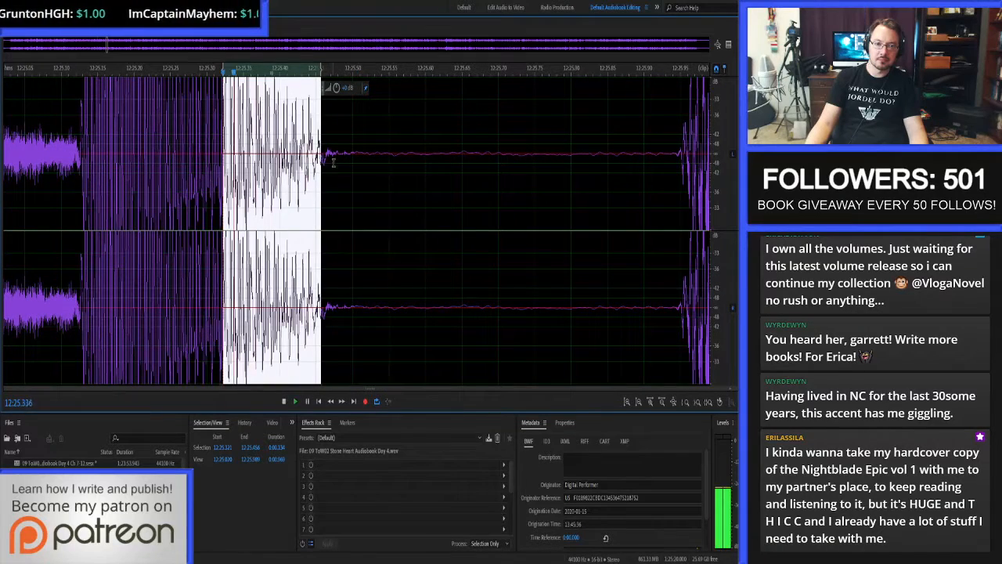
scroll(303, 159, "up", 6)
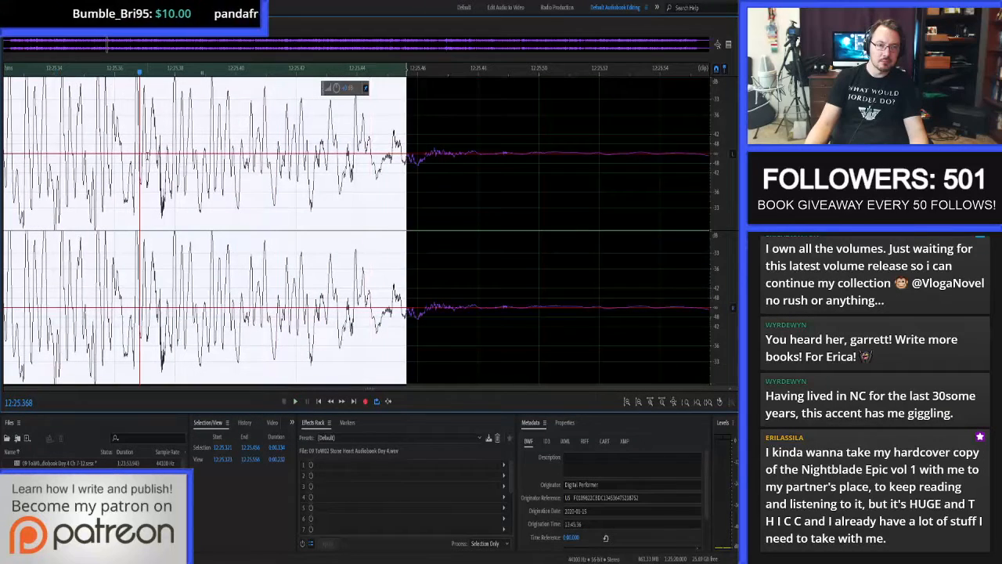
left_click_drag(147, 163, 167, 163)
left_click_drag(40, 159, 458, 172)
key("space")
key("space")
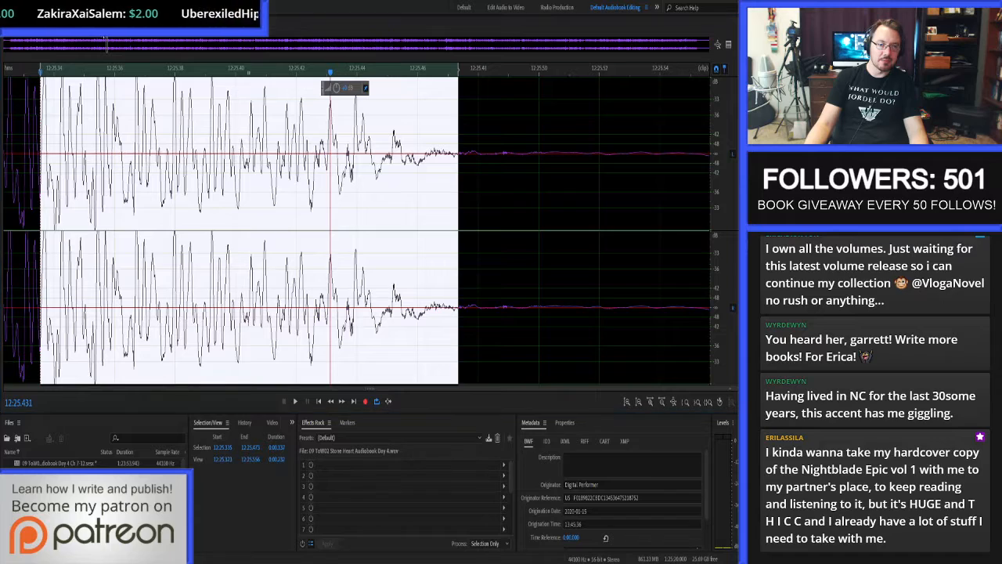
key("8")
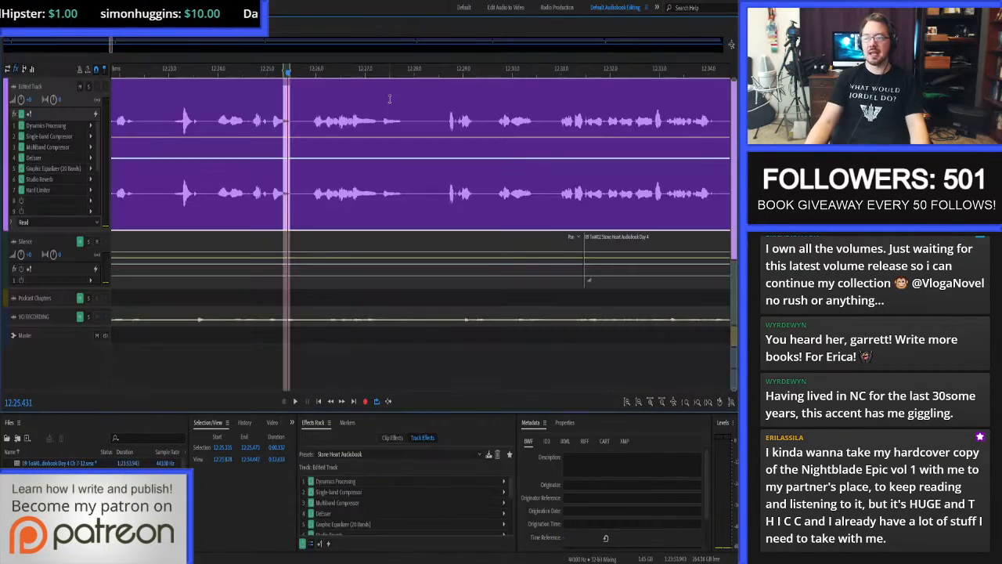
Play the Edited Track on from 12:24.000 to the end of Chapter 7 and trim the clip's end to 12:53.797.
left_click(218, 115)
key("space")
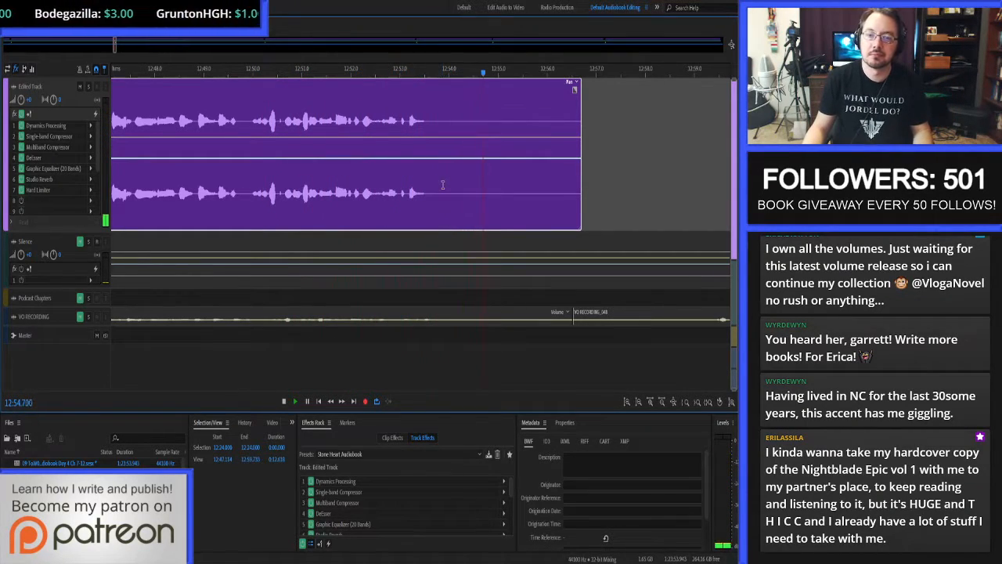
left_click(439, 195)
key("alt+bracketright")
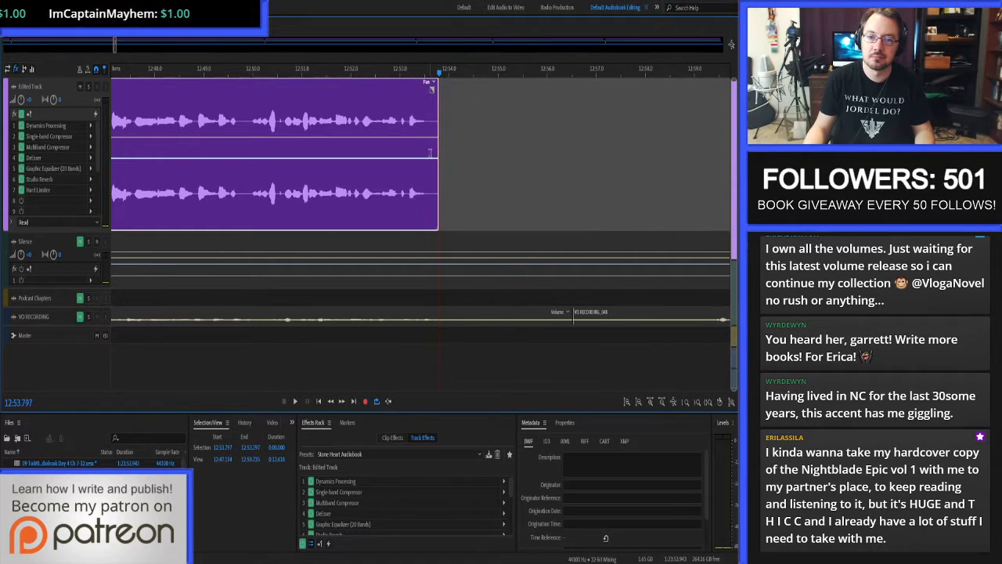
Paste the copied silence over a 3-second selection starting at 12:53.522 on the Edited Track, and place the playhead at its end, 12:56.522.
left_click(426, 130)
left_click(280, 448)
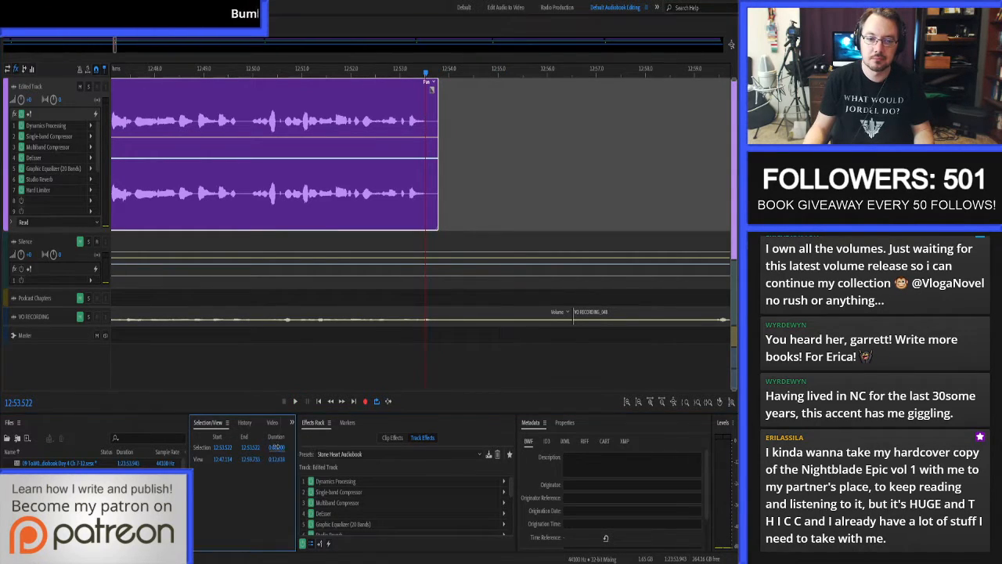
type("3")
key("Return")
key("ctrl+v")
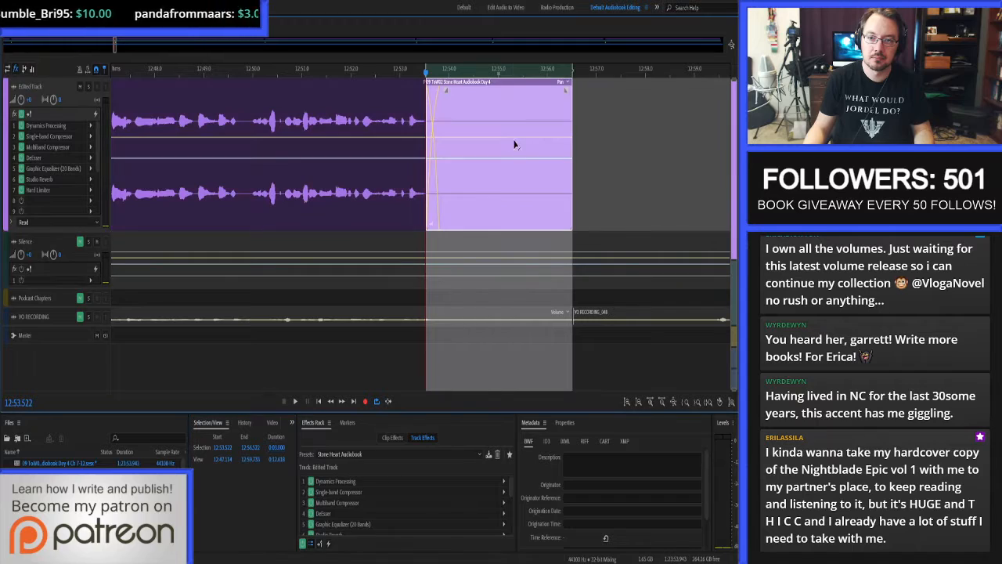
left_click(588, 138)
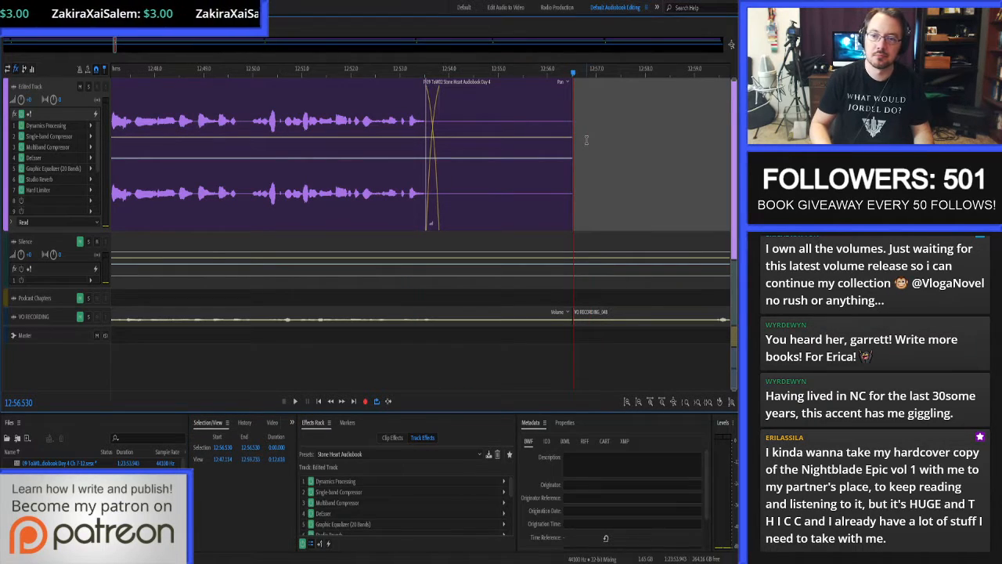
key("Left")
scroll(586, 139, "up", 5)
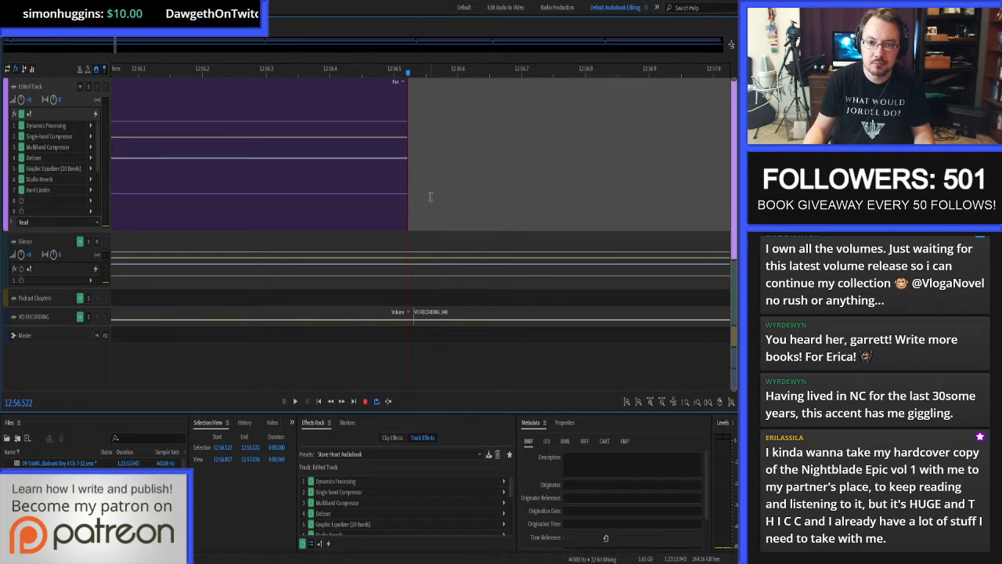
Delete both EOD cart timer markers from the session's marker list.
left_click(347, 423)
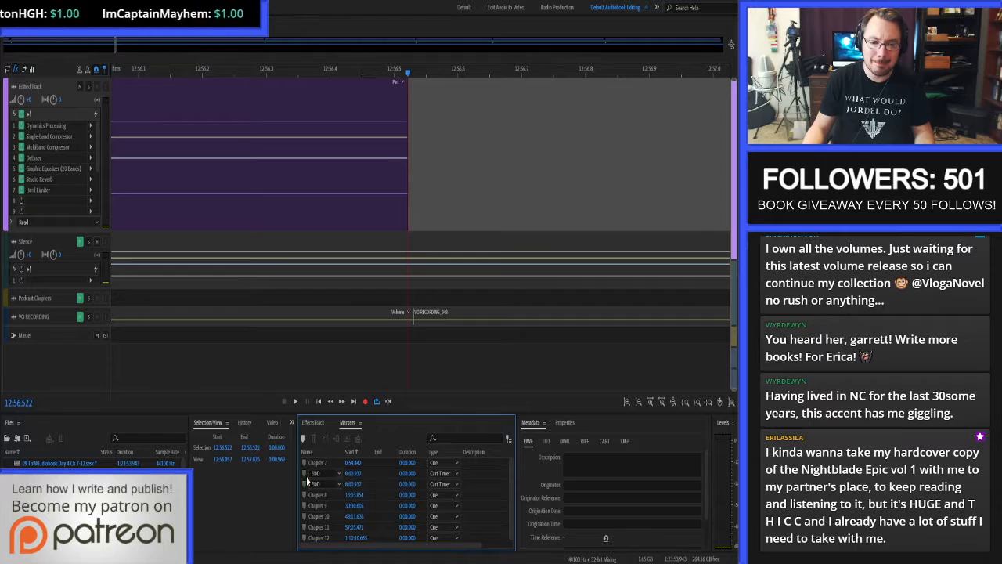
left_click(377, 474)
key("Delete")
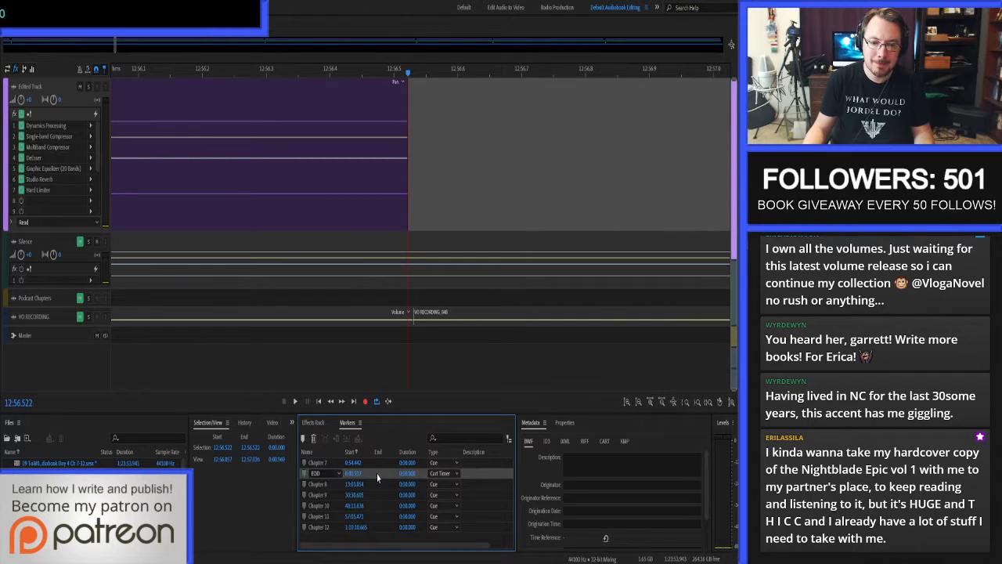
key("Delete")
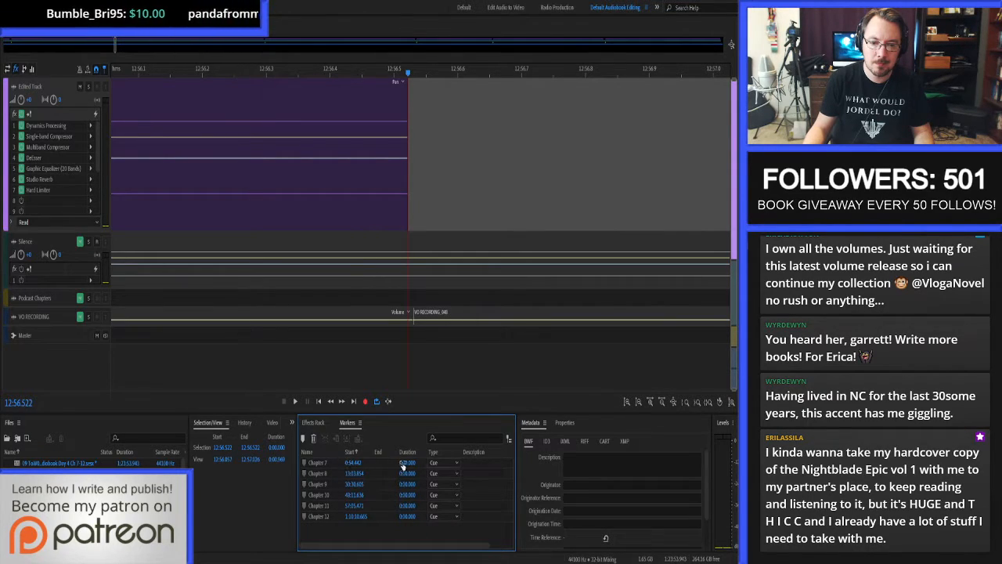
Give the Chapter 7 to Chapter 12 markers durations so they become ranges, and set Chapter 7's end to 12:56.522.
mouse_move(403, 465)
left_mouse_down()
mouse_move(433, 465)
mouse_move(412, 505)
mouse_move(422, 516)
left_mouse_up()
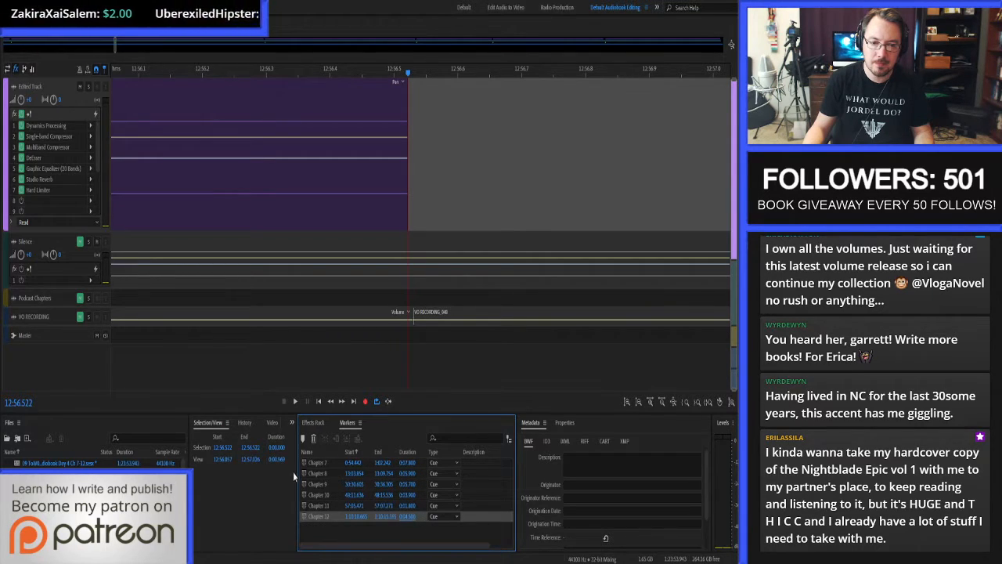
left_click(219, 449)
key("ctrl+c")
left_click(382, 464)
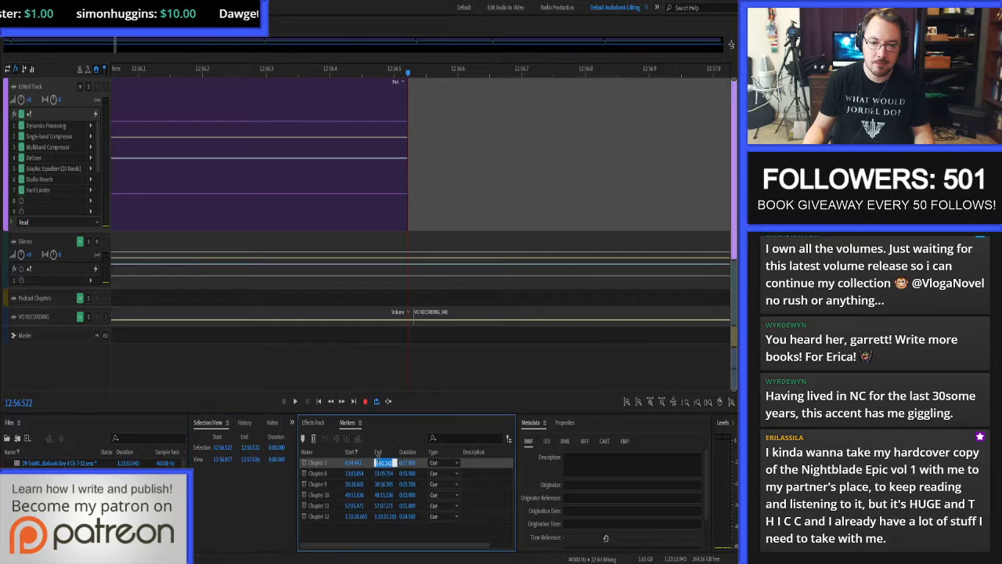
key("ctrl+v")
key("Return")
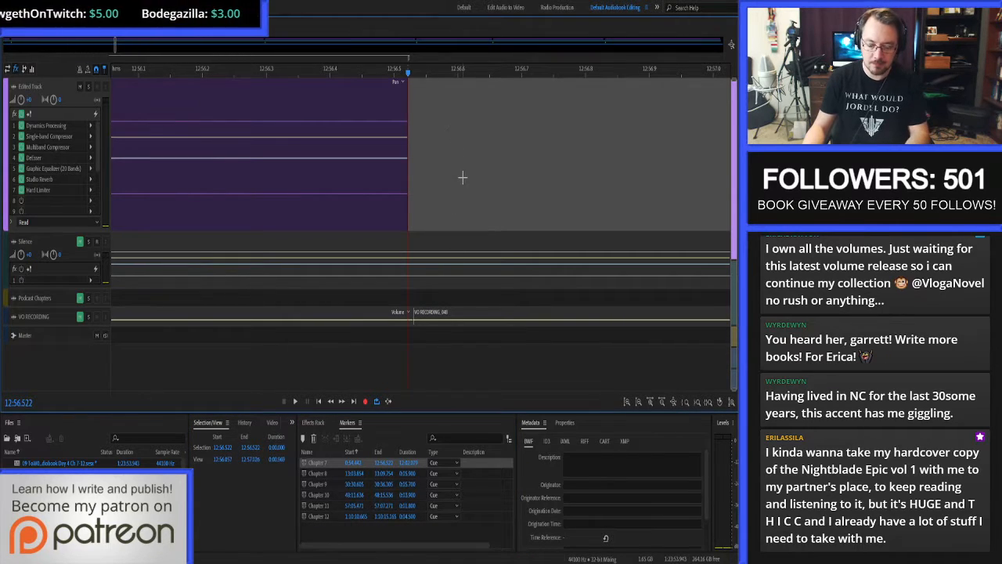
Select the Chapter 7 marker's range, bounce it to a new track, dismiss the file error, and adjust the Edited Track's height.
key("backslash")
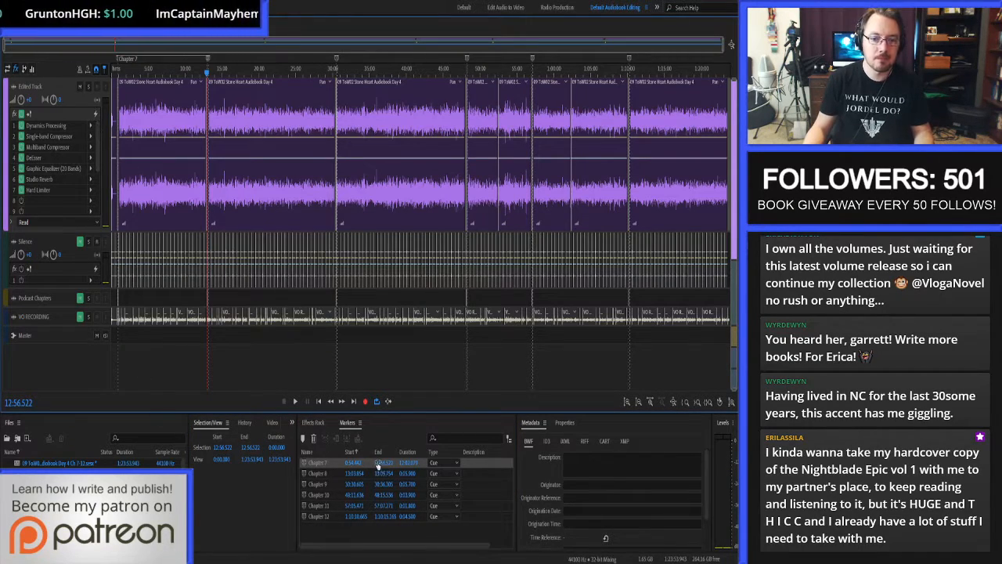
left_click(305, 465)
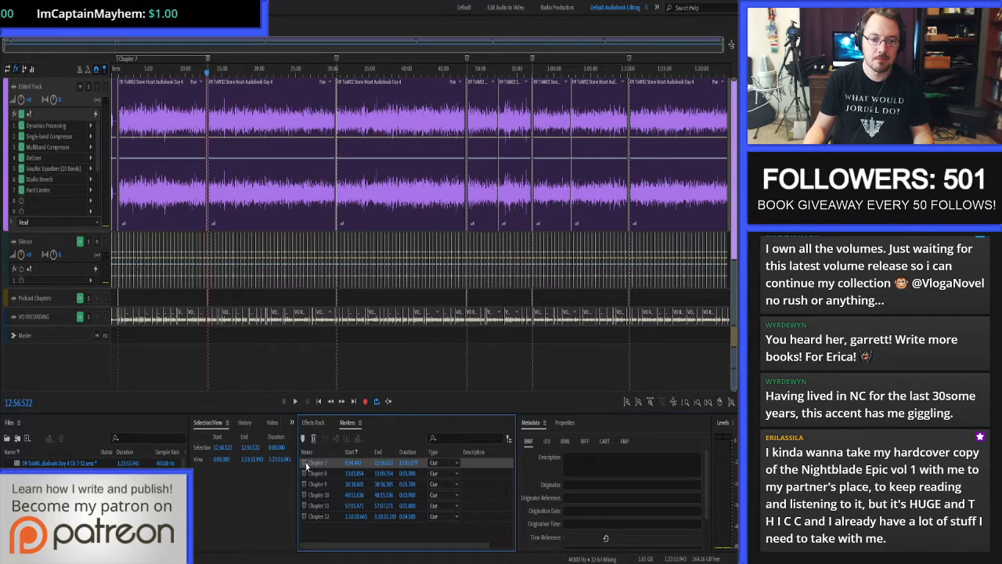
left_click(174, 335)
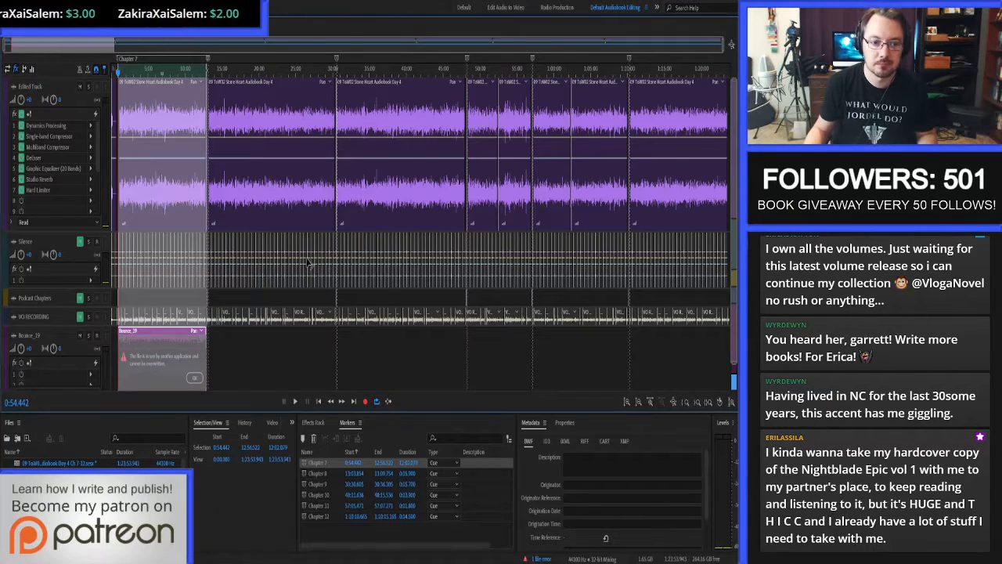
left_click(194, 379)
scroll(77, 269, "down", 2)
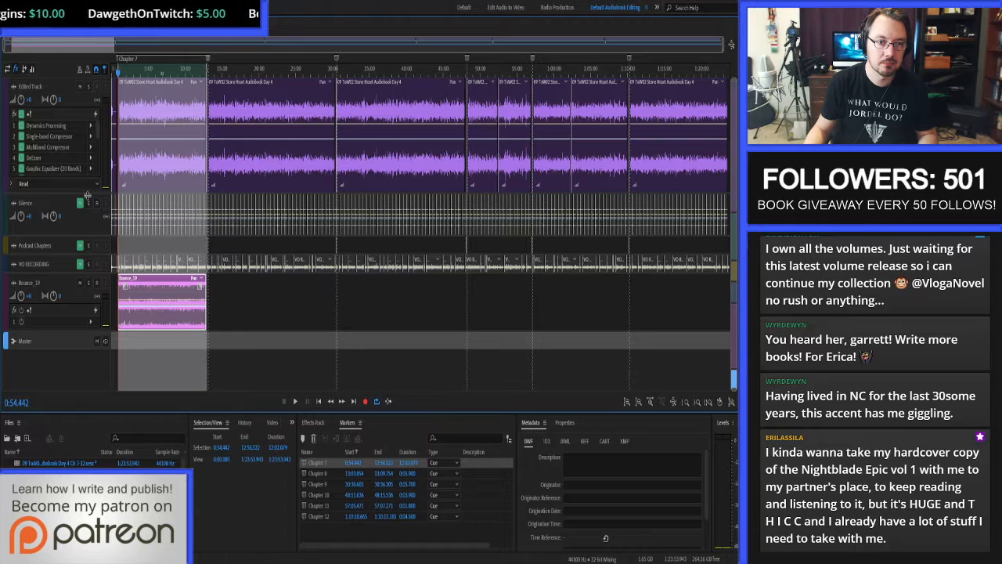
left_click_drag(86, 194, 84, 230)
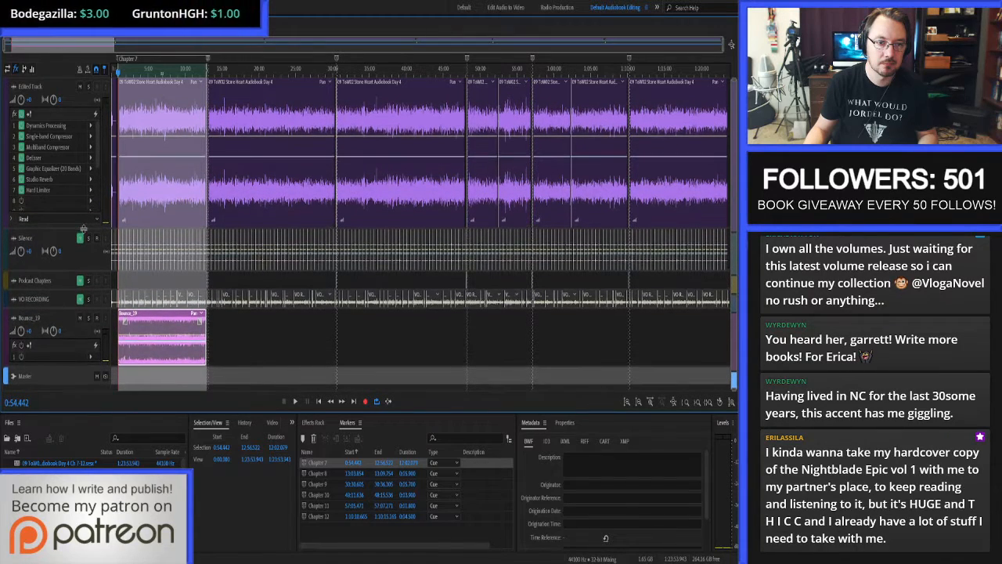
Check the bounced Chapter 7 clip in the waveform editor and rename its track to Chapter Bounces.
double_click(168, 322)
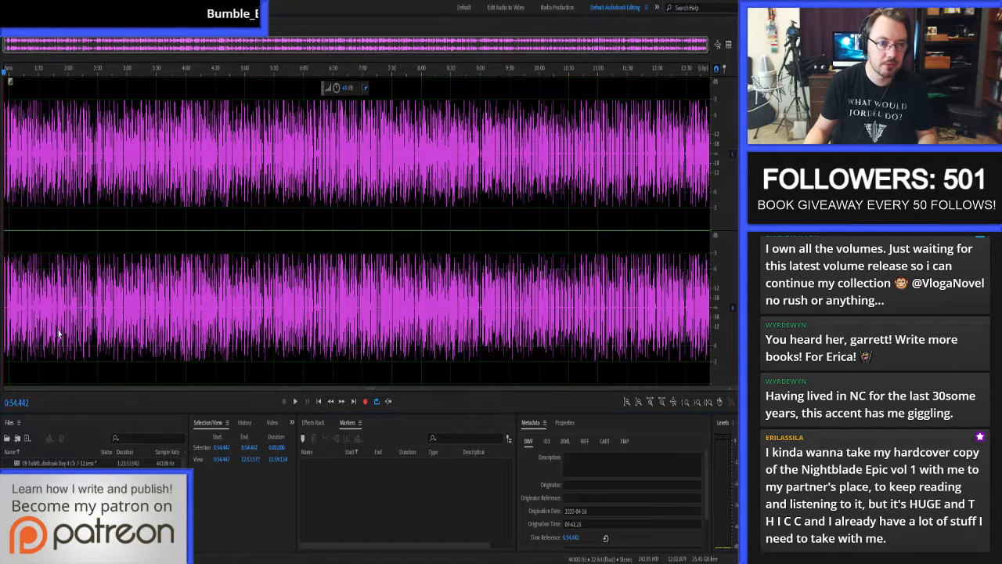
key("0")
left_click(28, 319)
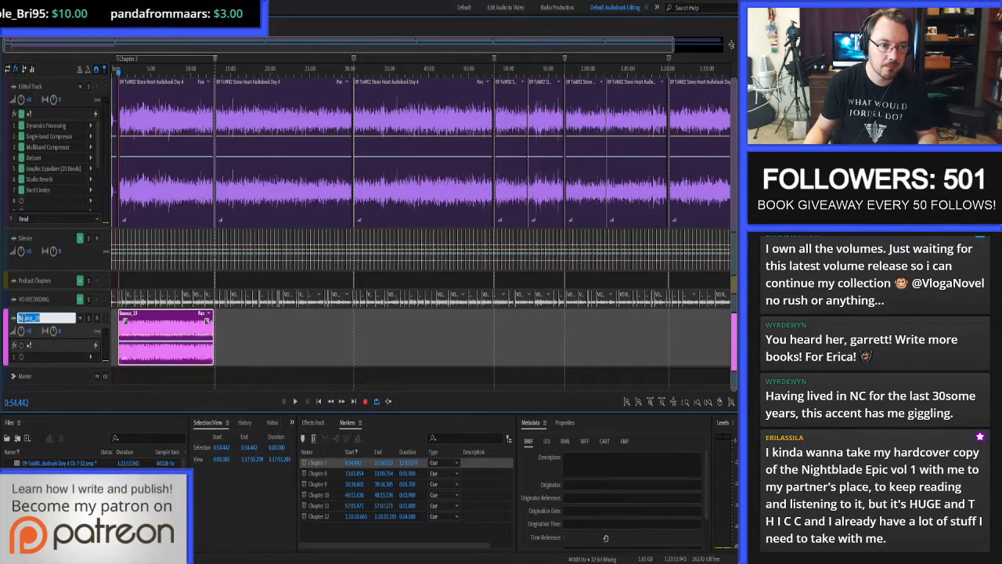
type("Chapter Bounces")
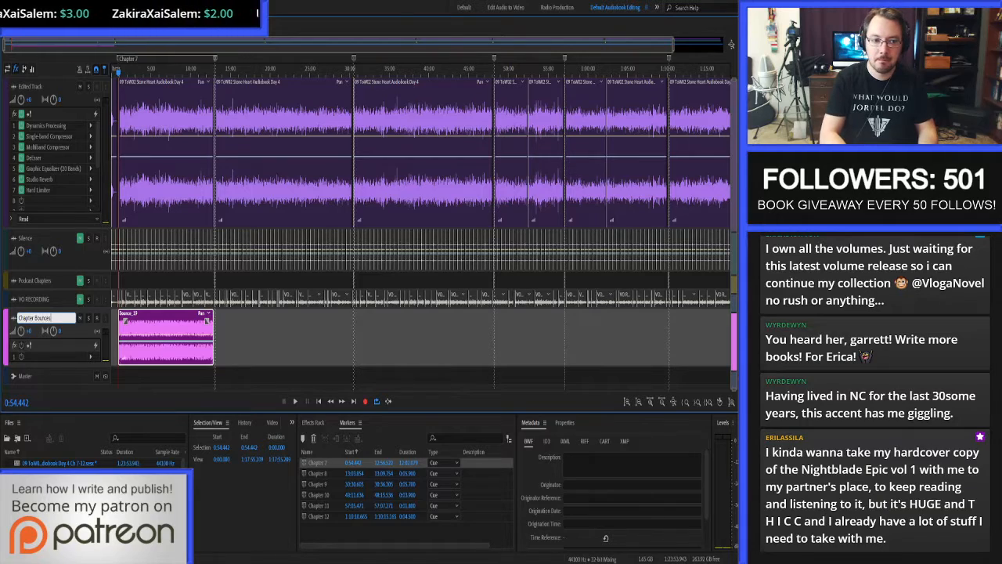
key("Return")
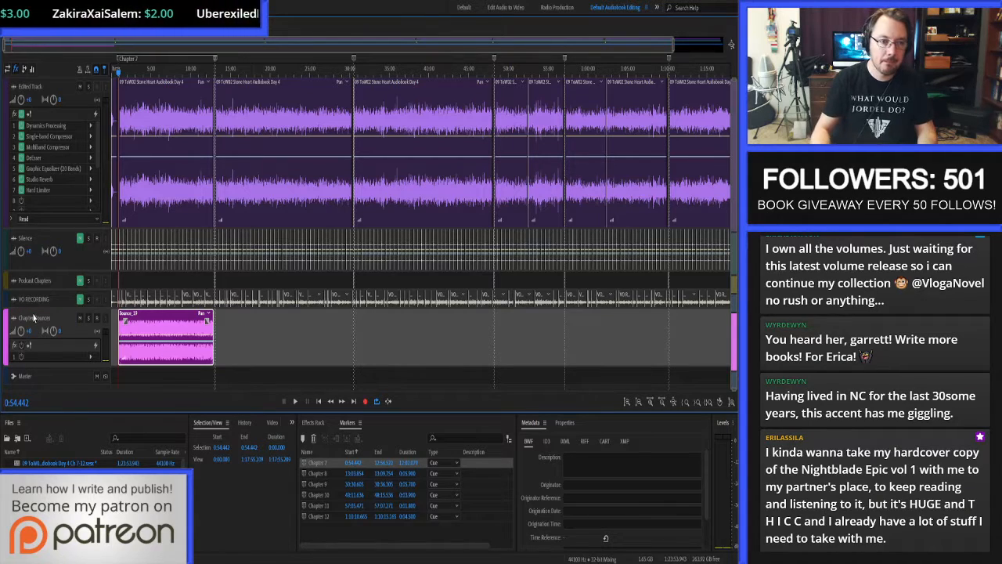
Open the bounced Chapter 7 clip in the waveform editor and save it as a separate audio file.
double_click(154, 322)
key("ctrl+shift+s")
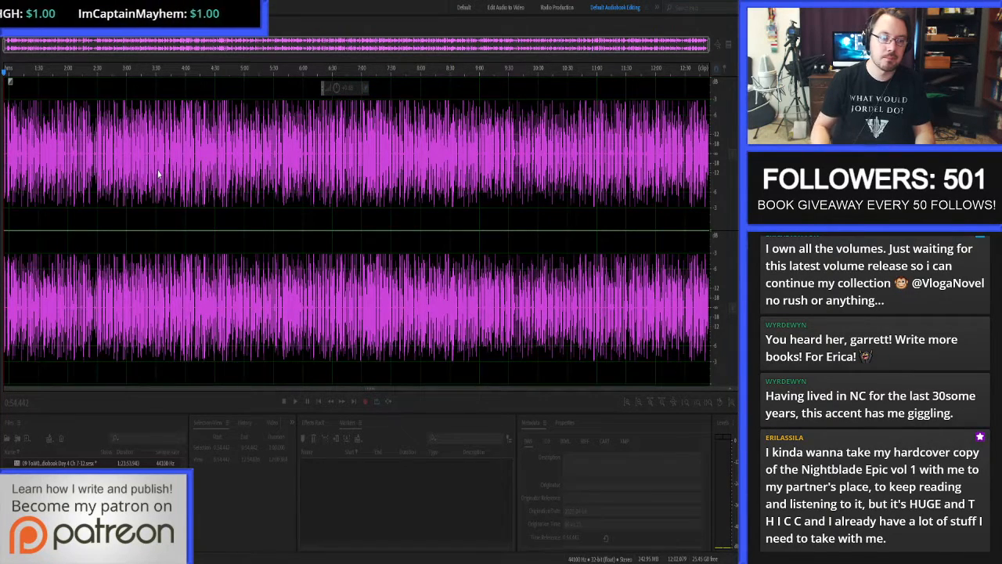
left_click(408, 353)
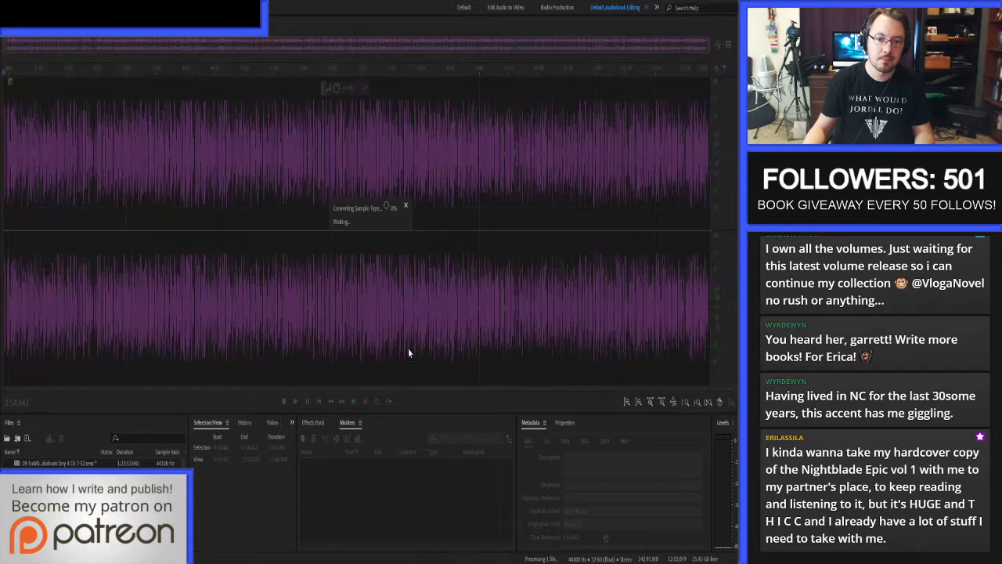
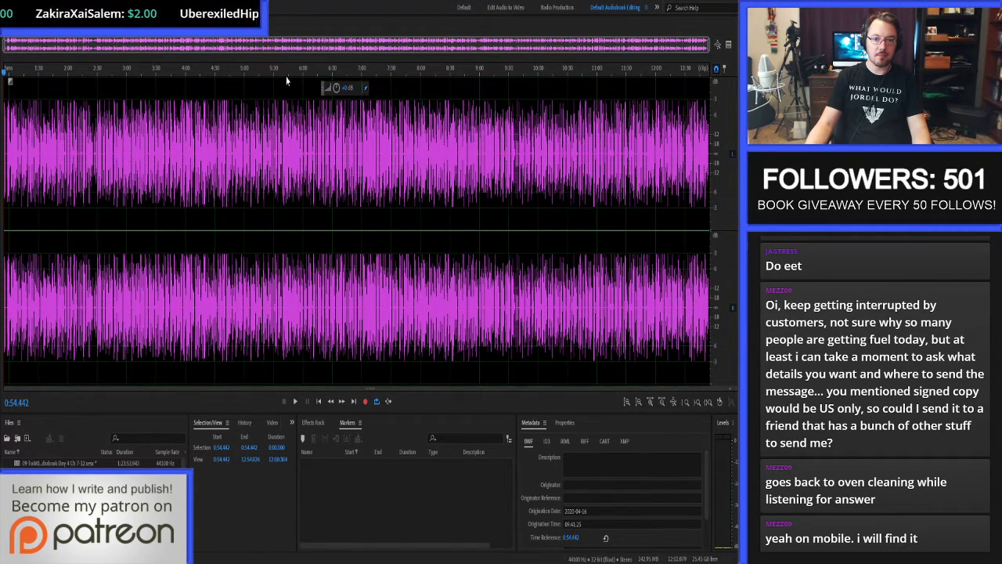
Return to the multitrack session and trim the start of Chapter 8's first clip on the Edited Track to just before the spoken heading.
key("0")
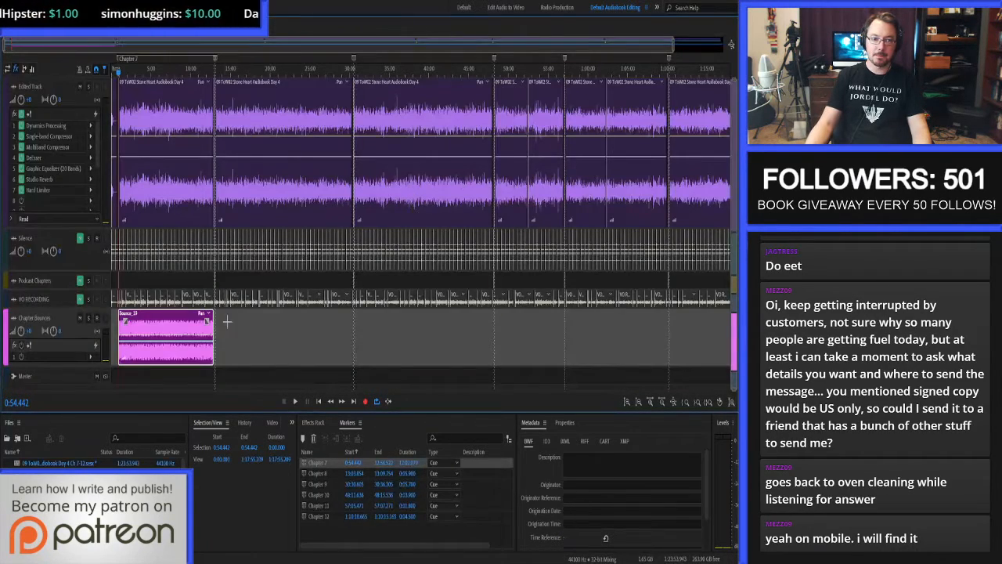
scroll(227, 323, "up", 3)
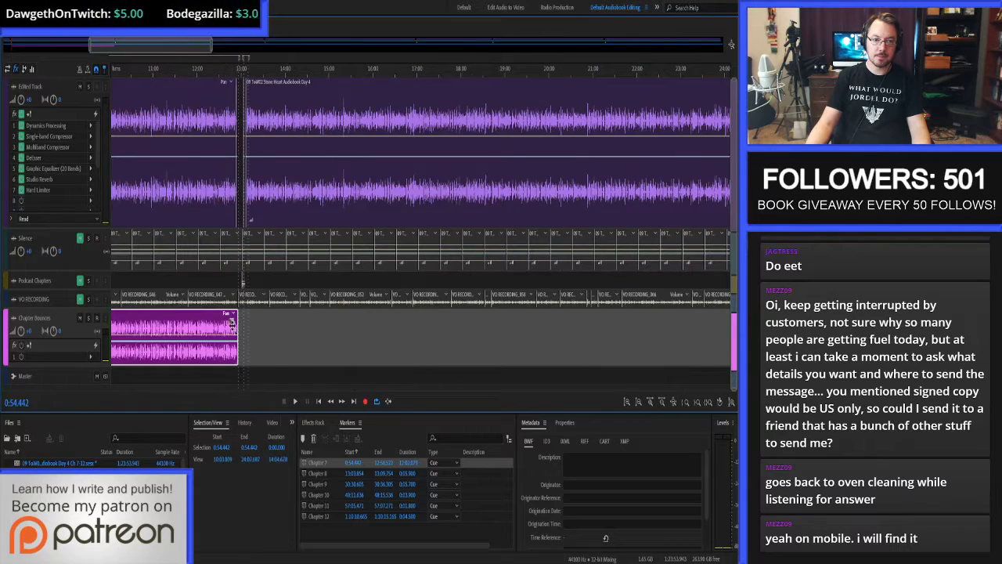
scroll(231, 323, "up", 6)
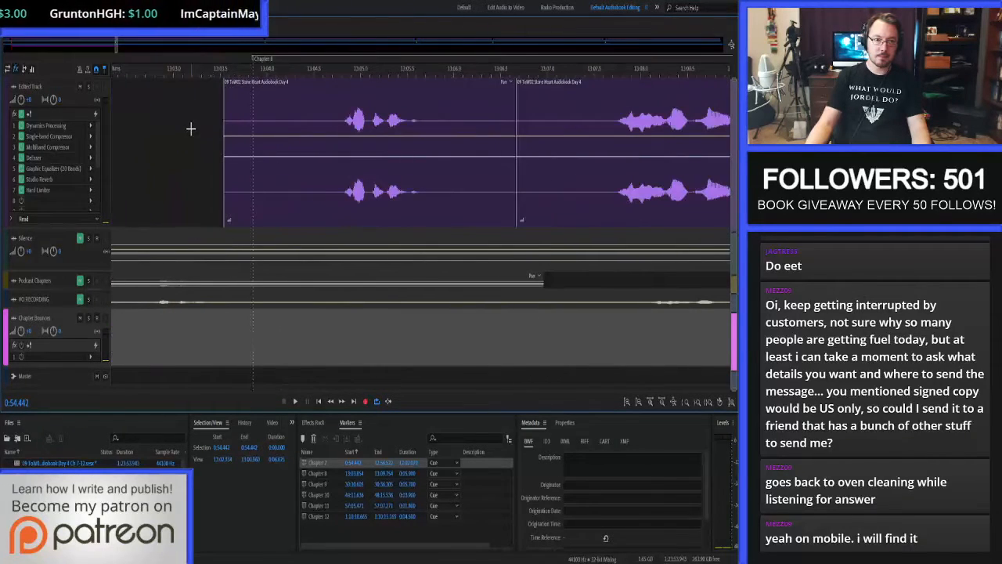
left_click(332, 117)
key("alt+bracketleft")
Select the second before the Chapter 8 heading, from 13:03.806 to 13:04.806, and fill it with silence copied from the Silence track.
left_click(342, 119)
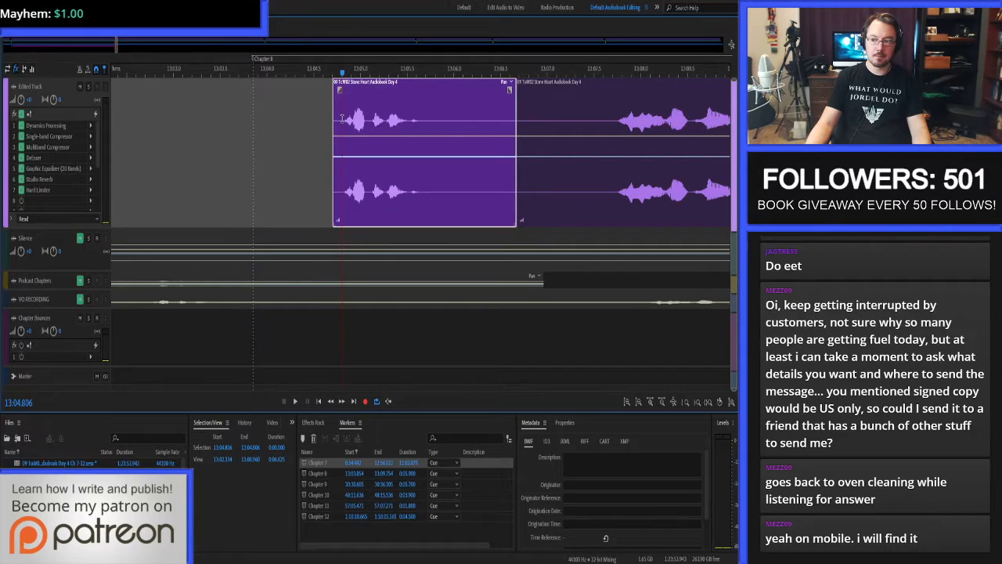
left_click(225, 447)
left_click(225, 448)
key("BackSpace")
type("3")
key("Return")
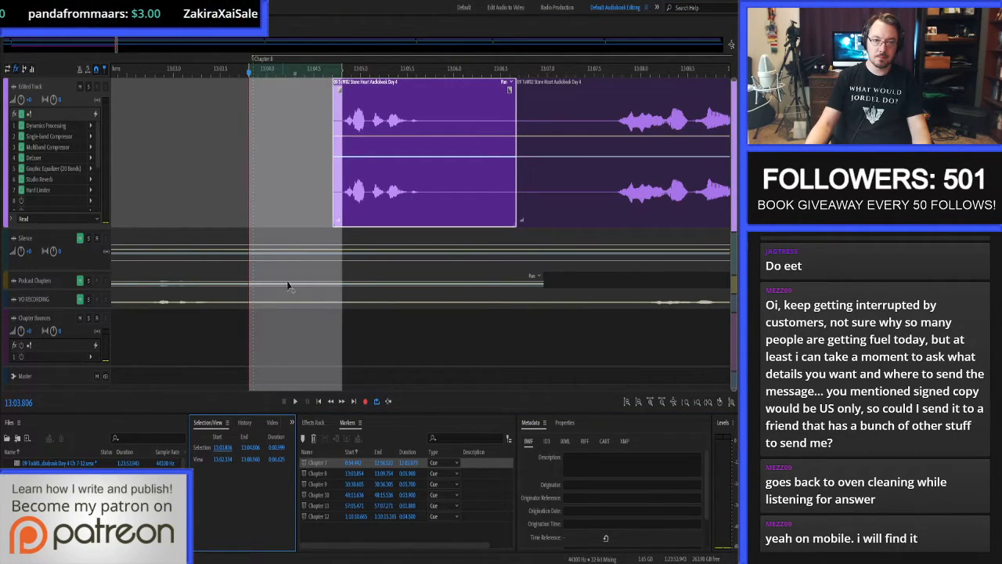
left_click_drag(297, 239, 299, 198)
Move the Chapter 8 marker to the new start of the chapter's audio at 13:03.806.
left_click(225, 122)
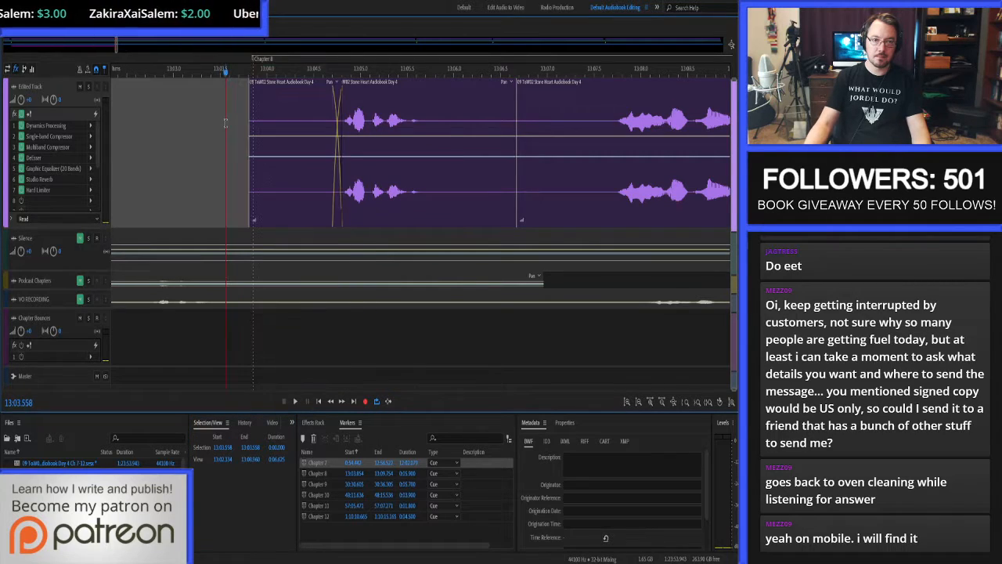
key("ctrl+alt+Right")
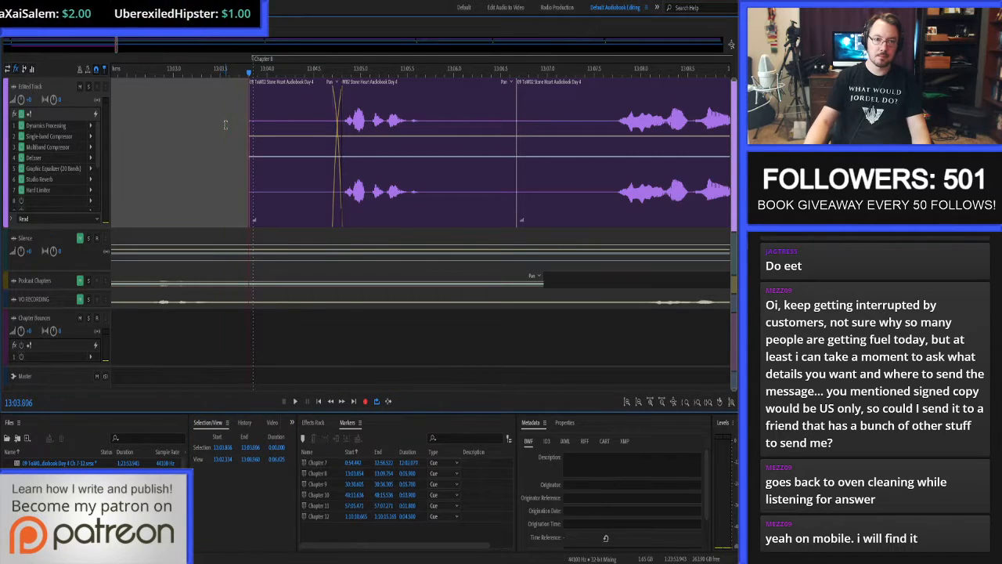
left_click(255, 62)
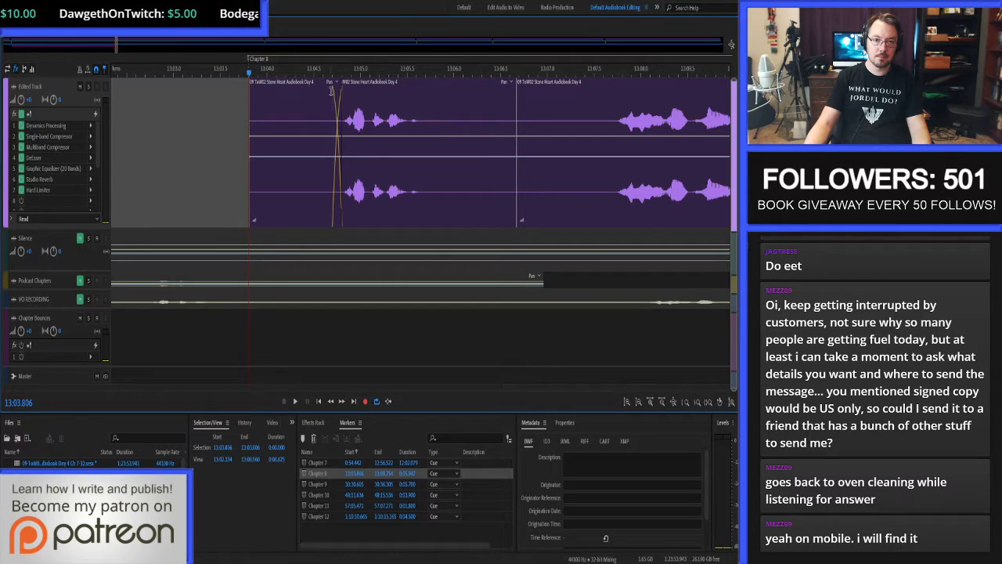
Delete the recorded pause after the Chapter 8 heading and select a 2-second range starting at 13:05.649.
left_click_drag(433, 126, 617, 139)
key("Delete")
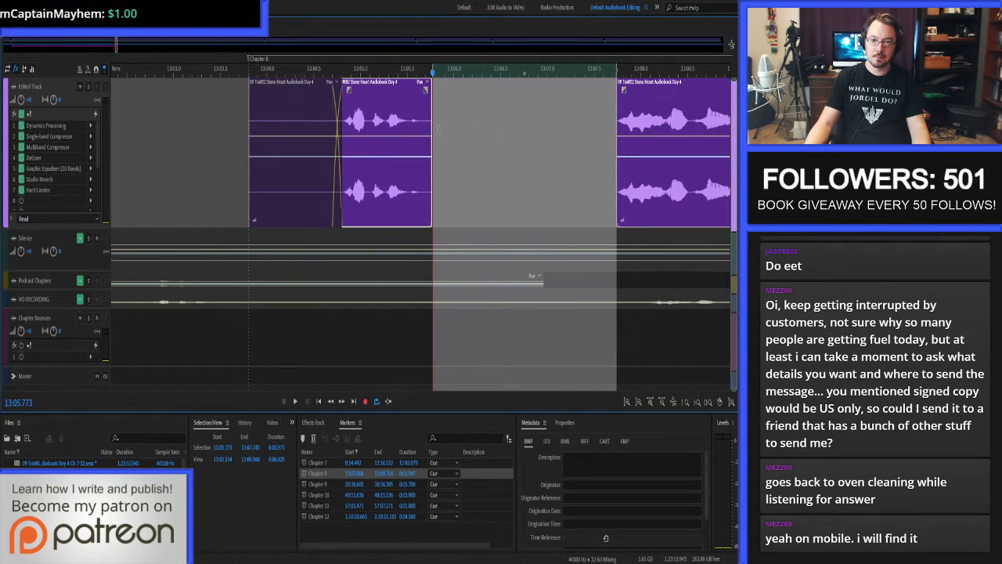
left_click(421, 120)
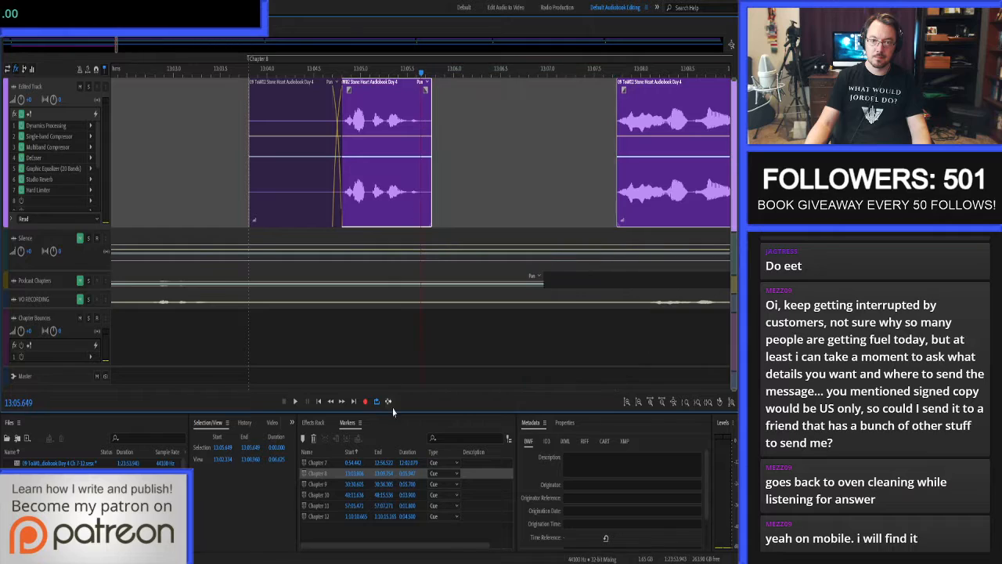
left_click(279, 447)
type("2")
key("Return")
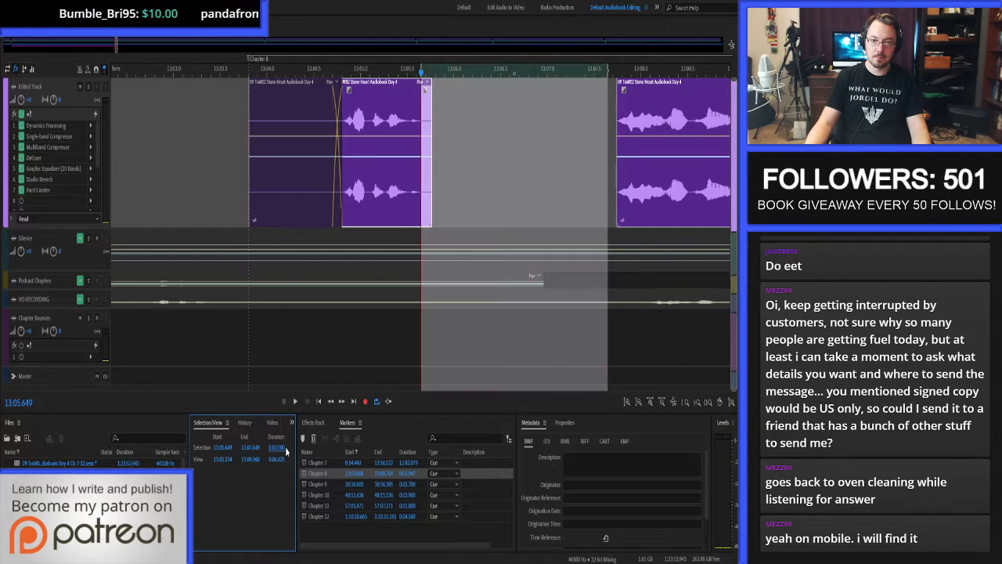
Fill the 2-second range with silence on the Edited Track and close the gap so the following narration clip crossfades into it.
left_click(519, 229)
left_click(518, 220)
key("ctrl+v")
left_click(610, 151)
key("shift+Delete")
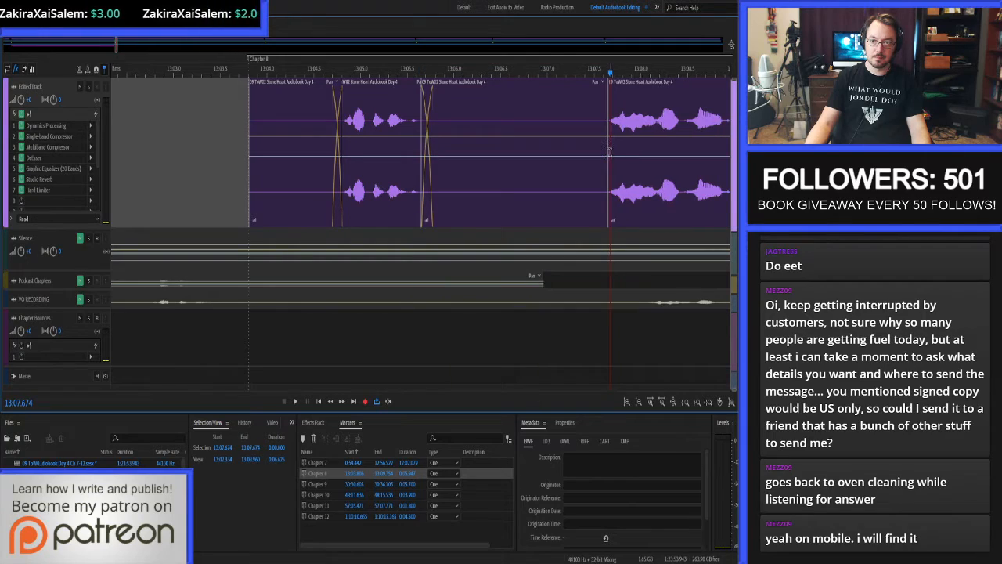
left_click_drag(598, 116, 584, 116)
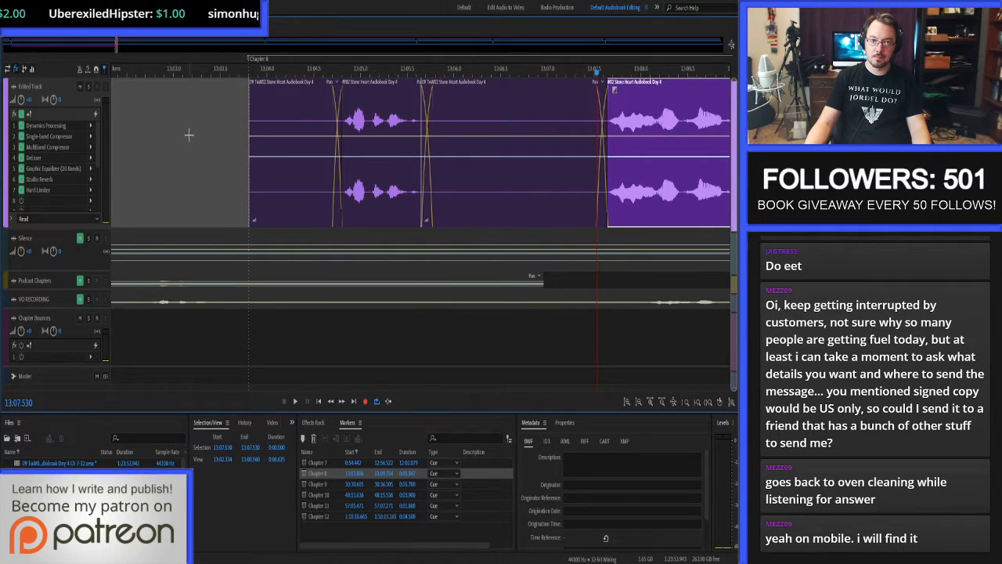
Play Chapter 8's opening from 13:03.806 and replay the silence between the heading and the narration.
left_click(228, 125)
key("ctrl+alt+Right")
scroll(216, 130, "down", 4)
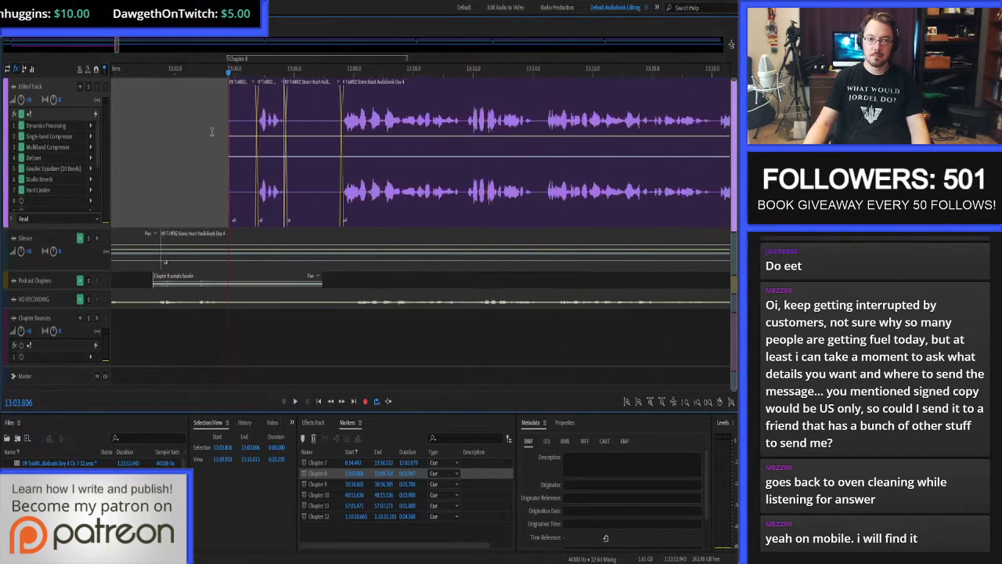
key("space")
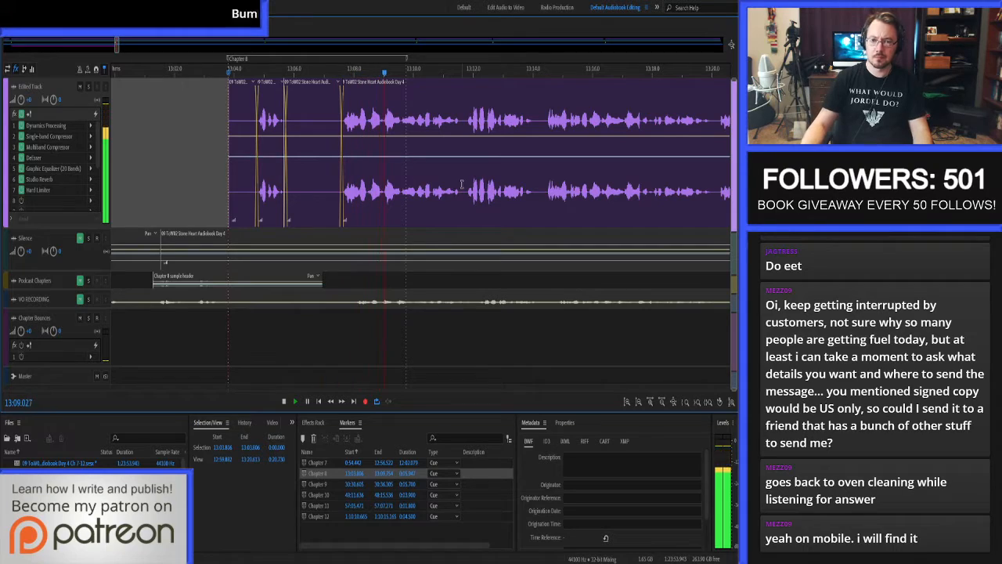
left_click(298, 122)
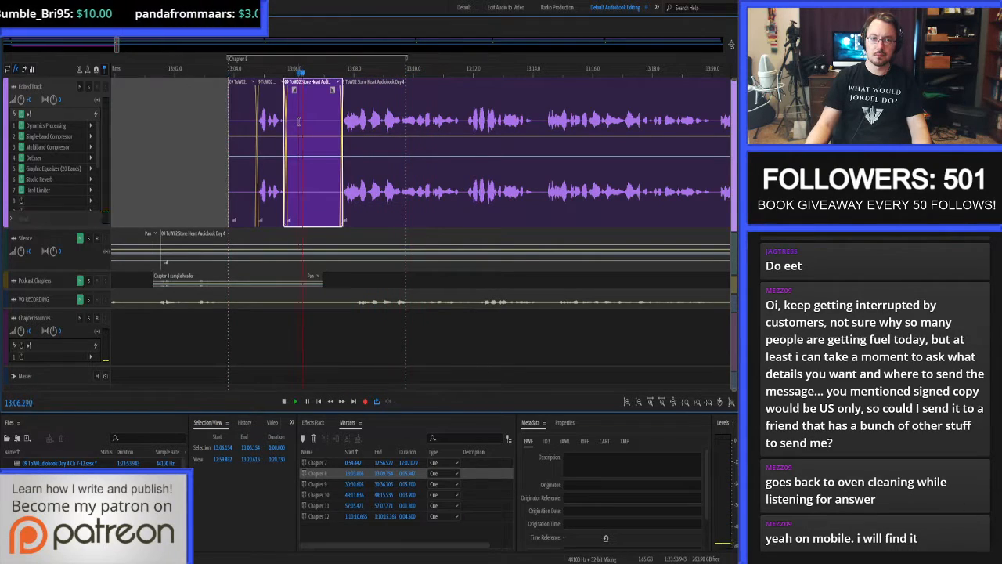
Open the inserted silence clip in the waveform editor and audition the room tone around 13:06.7.
double_click(317, 124)
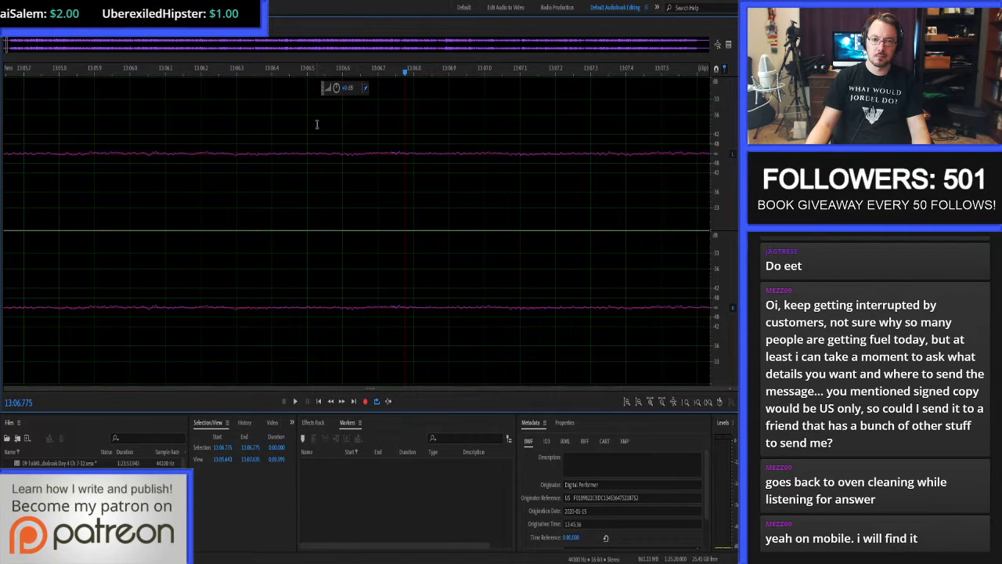
scroll(305, 134, "down", 3)
left_click_drag(274, 139, 468, 150)
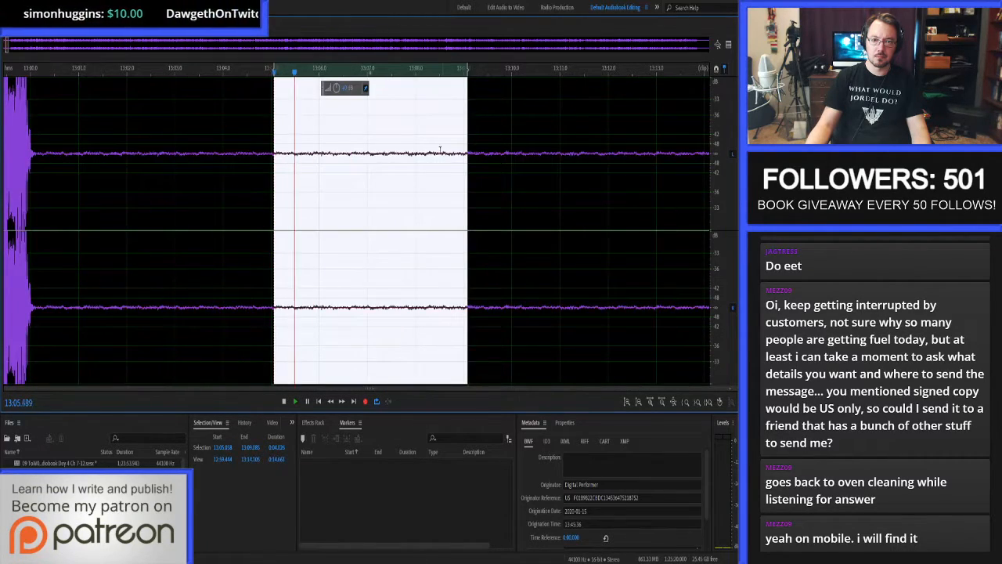
left_click(352, 146)
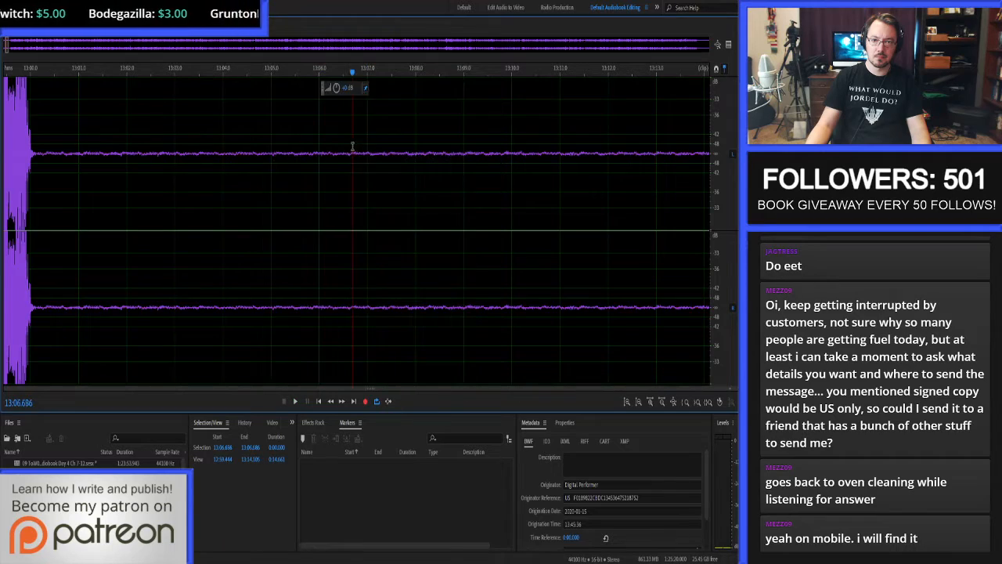
mouse_move(353, 146)
left_mouse_down()
mouse_move(380, 140)
mouse_move(360, 139)
left_mouse_up()
key("space")
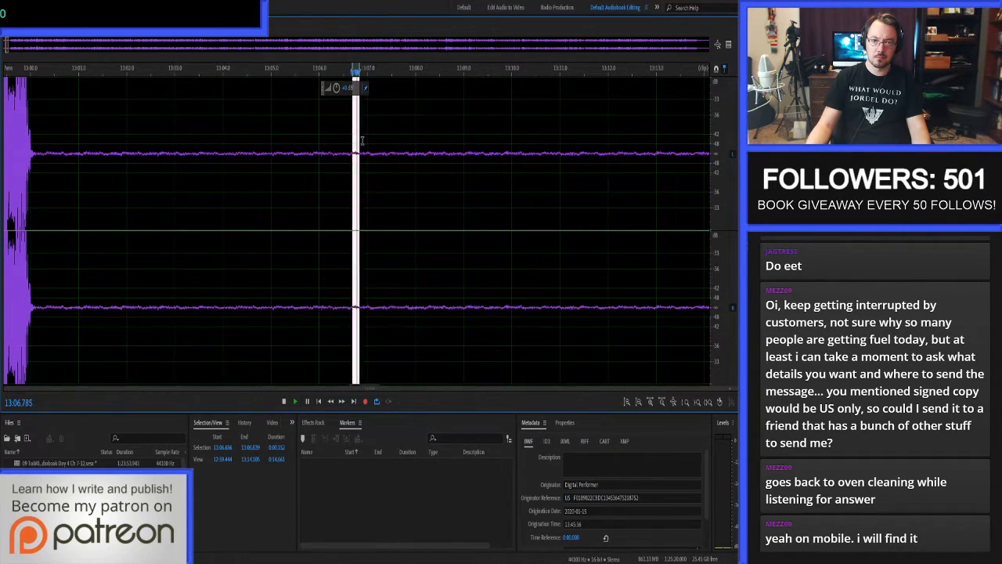
Magnify the room-tone waveform's amplitude and listen through the silence from about 13:02 to 13:07.5.
scroll(361, 140, "up", 3)
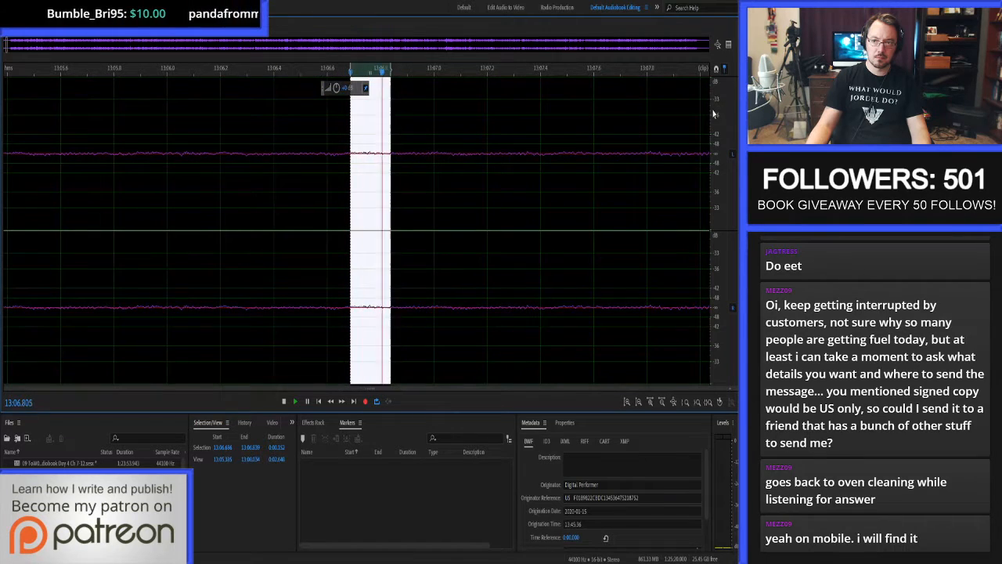
scroll(712, 115, "up", 3)
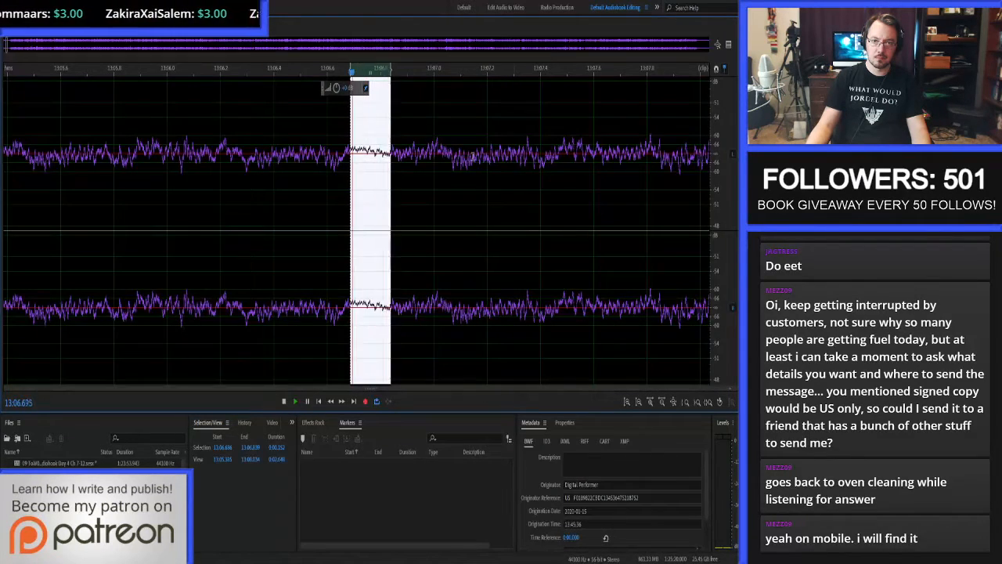
scroll(259, 152, "down", 5)
left_click(259, 152)
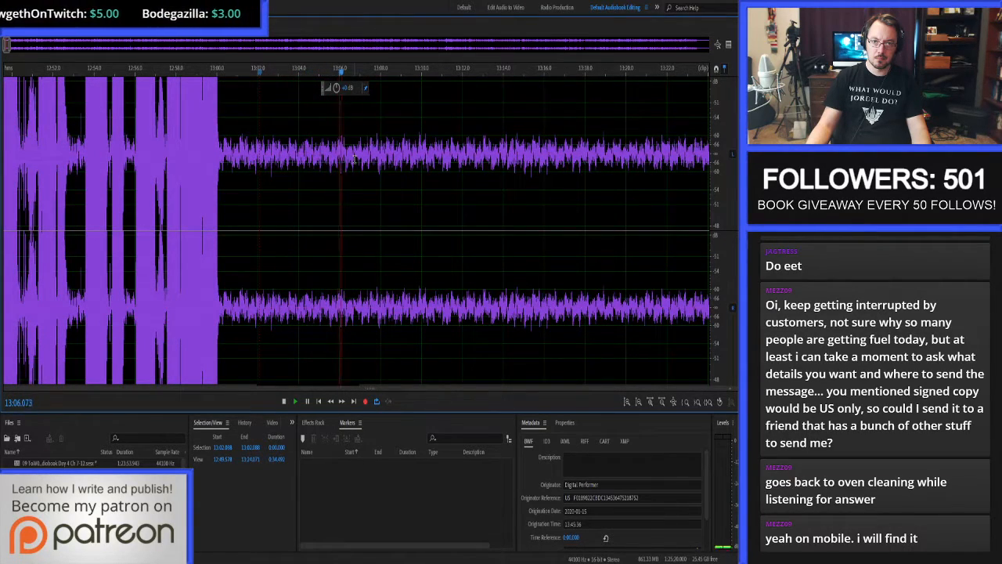
key("space")
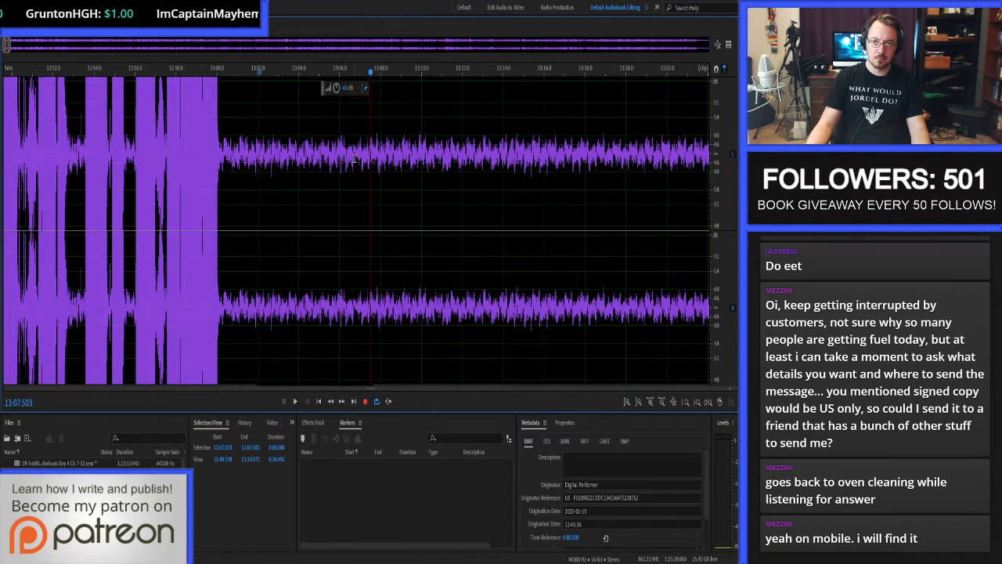
Examine the room tone between about 13:06.7 and 13:06.8 at close zoom and play through it again.
scroll(354, 159, "up", 4)
left_click_drag(283, 157, 266, 155)
scroll(267, 155, "up", 2)
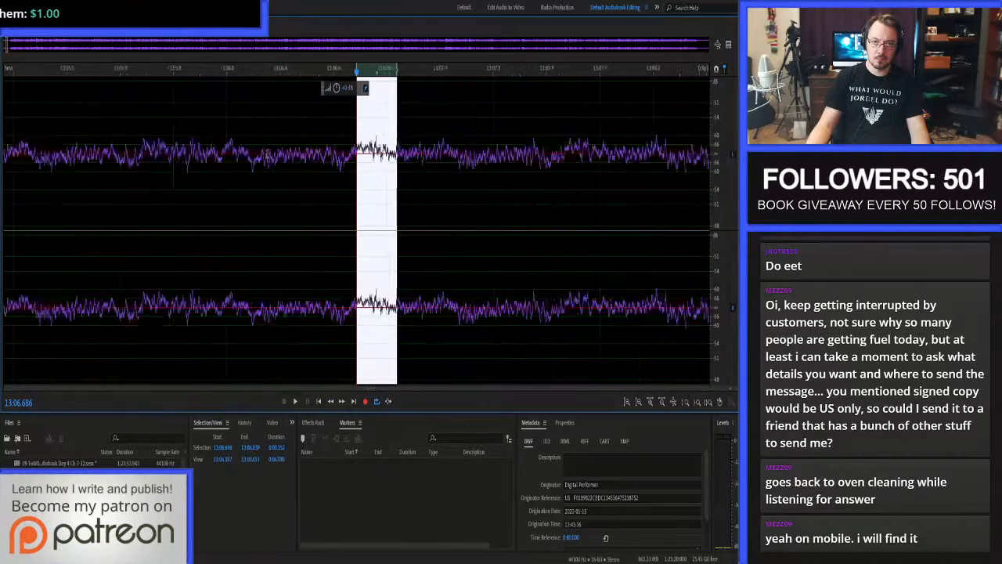
scroll(267, 155, "up", 3)
left_click(405, 149)
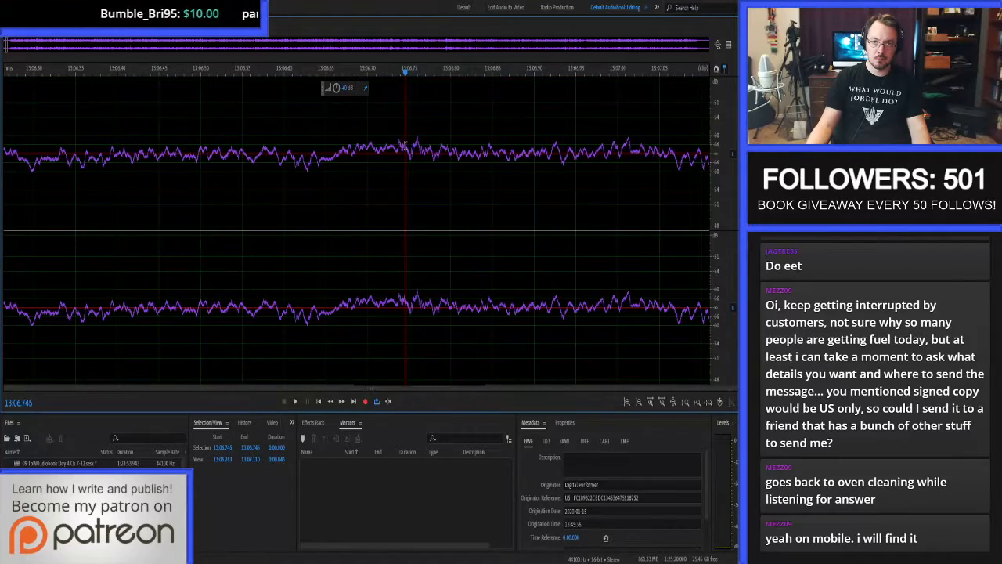
left_click_drag(405, 148, 426, 148)
scroll(402, 149, "down", 2)
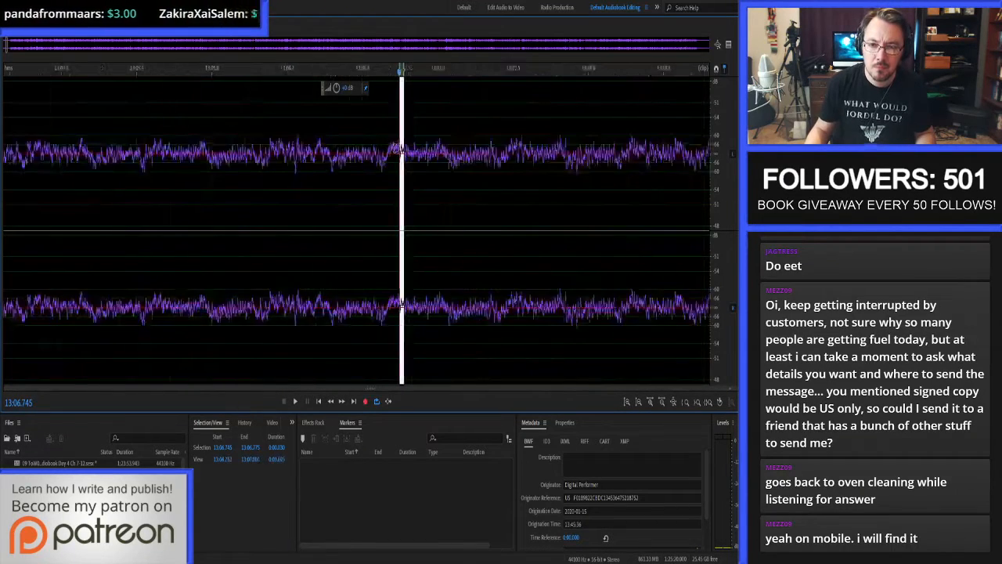
scroll(400, 150, "down", 3)
key("space")
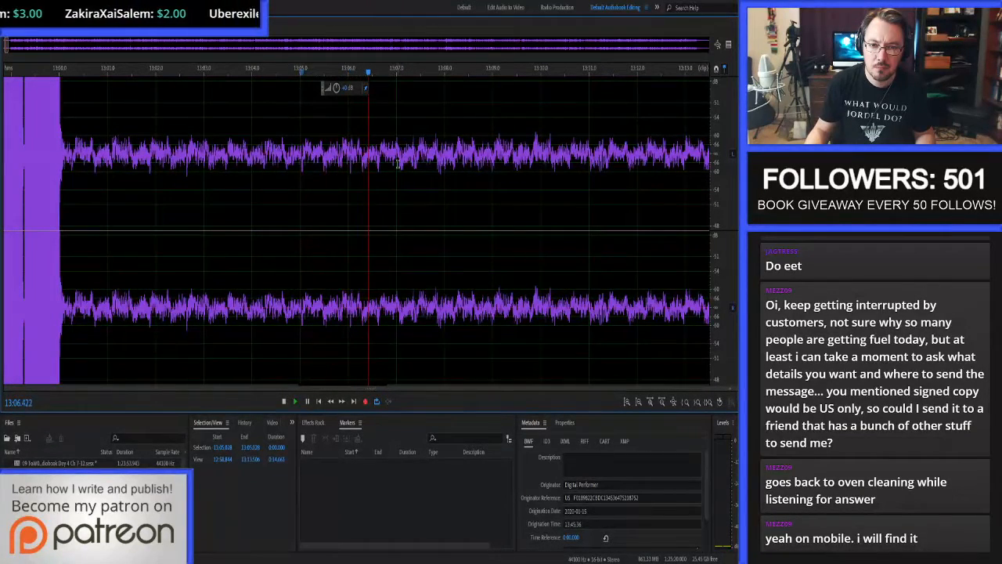
key("space")
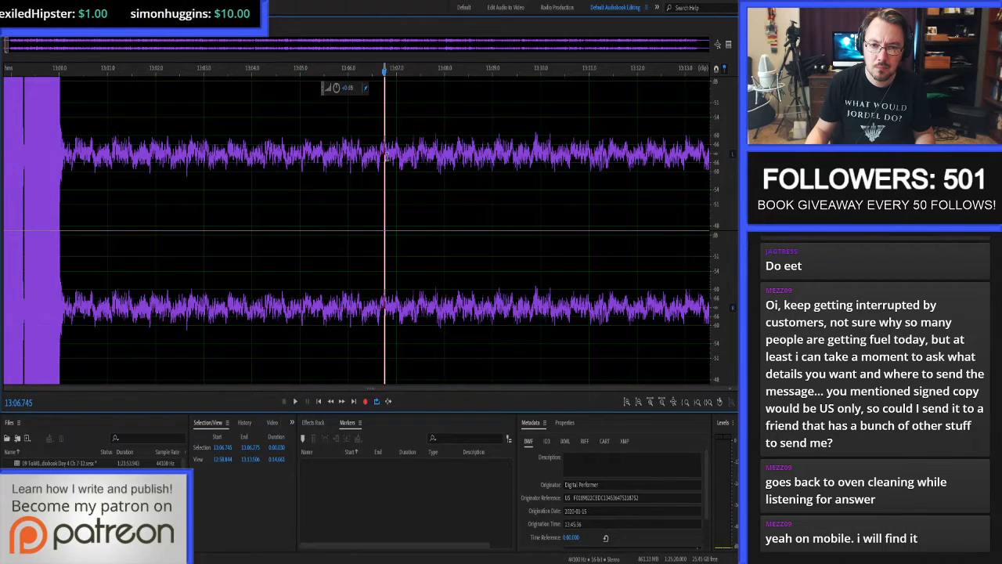
Try deleting a short stretch of room tone starting at 13:06.456 and undo the deletion.
scroll(386, 155, "up", 4)
left_click_drag(255, 155, 351, 142)
key("Delete")
key("ctrl+z")
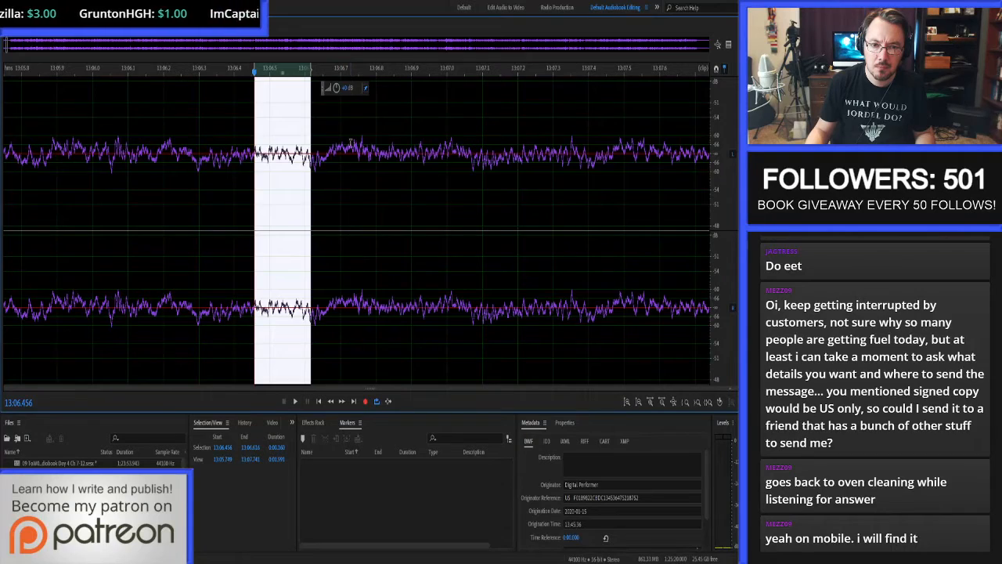
key("ctrl+z")
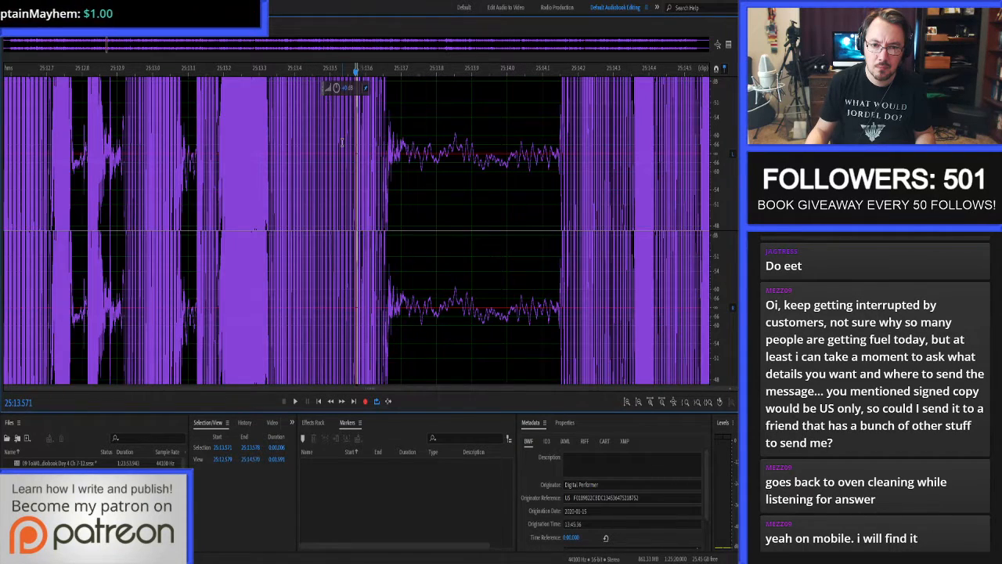
key("ctrl+shift+z")
key("ctrl+shift+z")
key("ctrl+z")
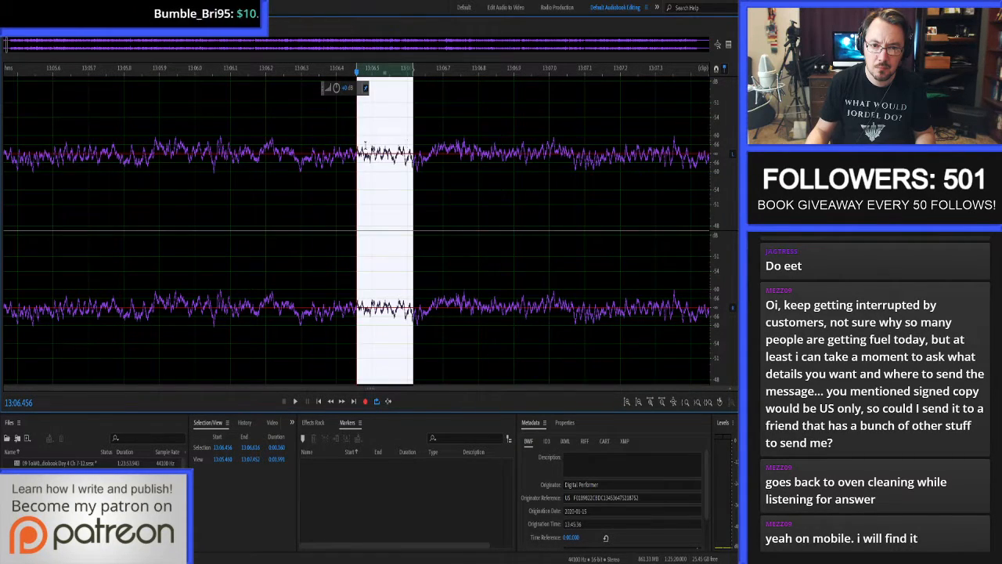
Audition short overlapping stretches of room tone between about 13:06.44 and 13:06.87 to locate the noise.
left_click_drag(295, 153, 437, 158)
left_click(311, 153)
key("space")
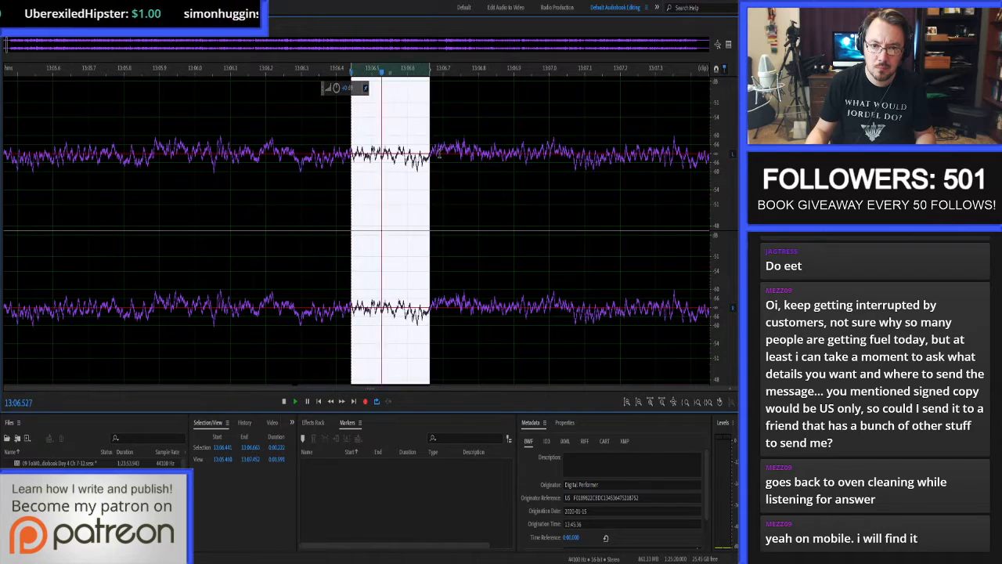
left_click(491, 195, "shift")
left_click(184, 195, "shift")
left_click_drag(184, 157, 438, 157)
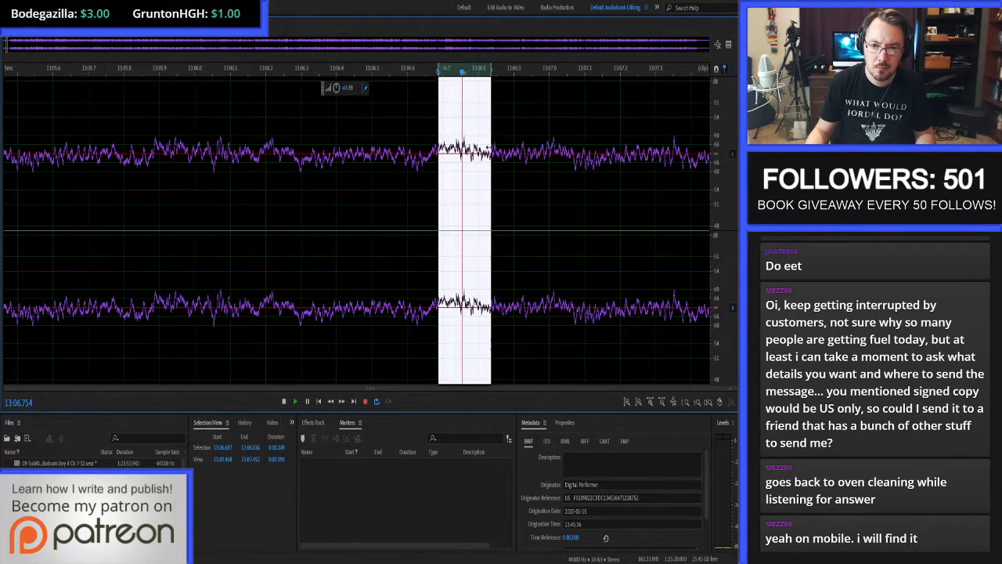
left_click(504, 153, "shift")
left_click(455, 144, "shift")
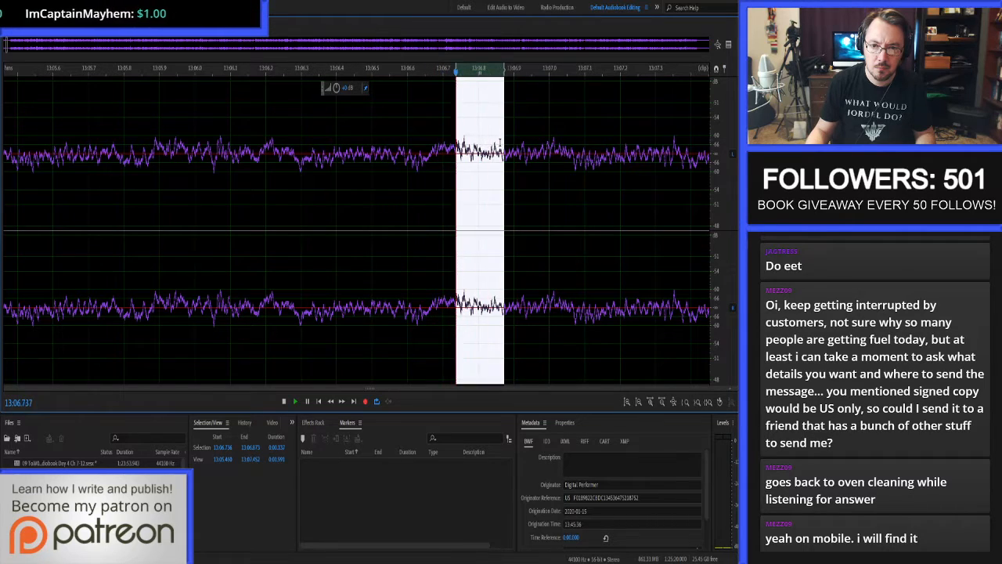
left_click_drag(505, 149, 471, 145)
scroll(471, 145, "up", 5)
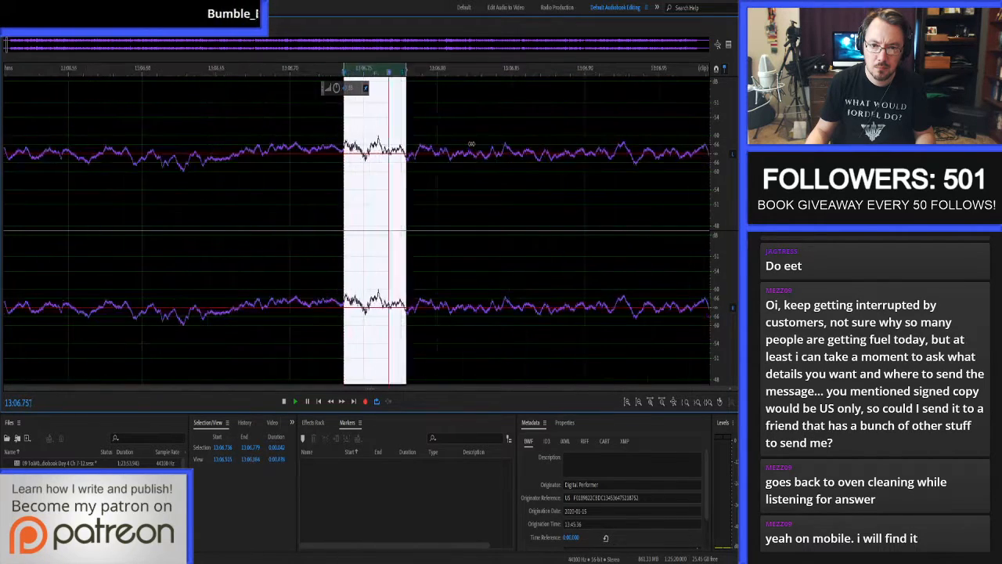
Narrow in on the room tone between about 13:06.70 and 13:06.76 and delete a tiny stretch near 13:06.75.
key("space")
left_click_drag(289, 142, 339, 146)
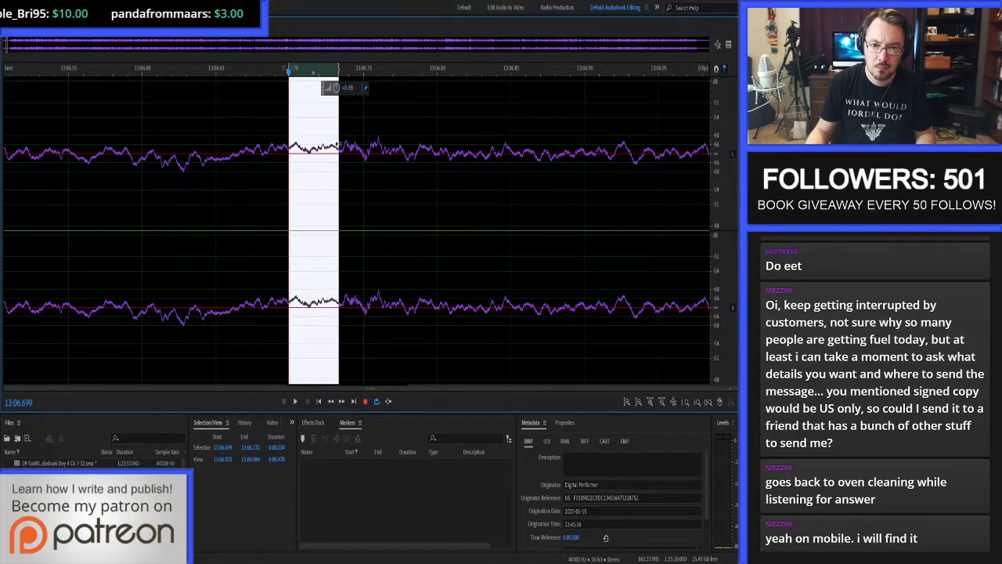
left_click_drag(231, 146, 380, 141)
left_click(286, 143, "shift")
double_click(287, 143)
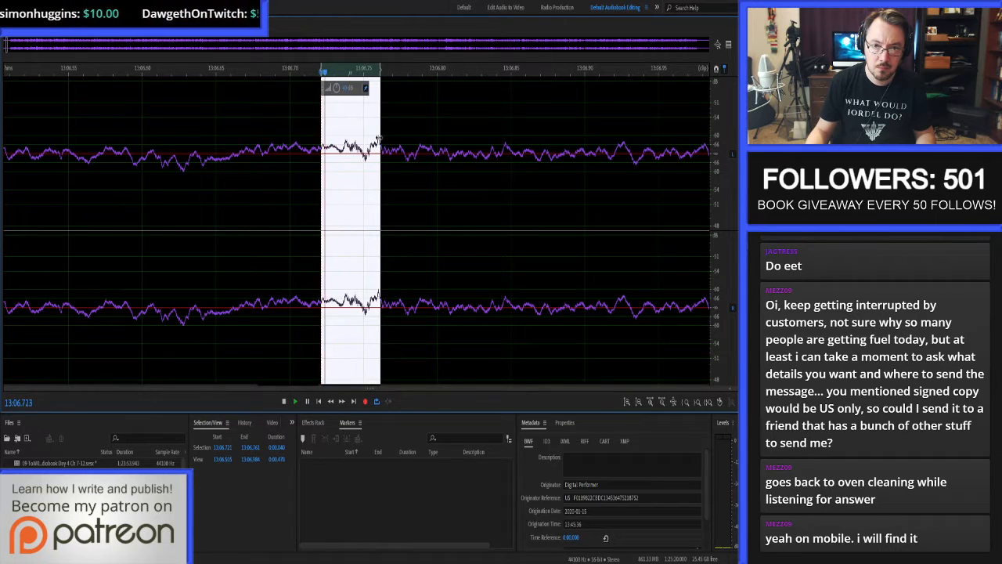
key("ctrl+v")
left_click(270, 142)
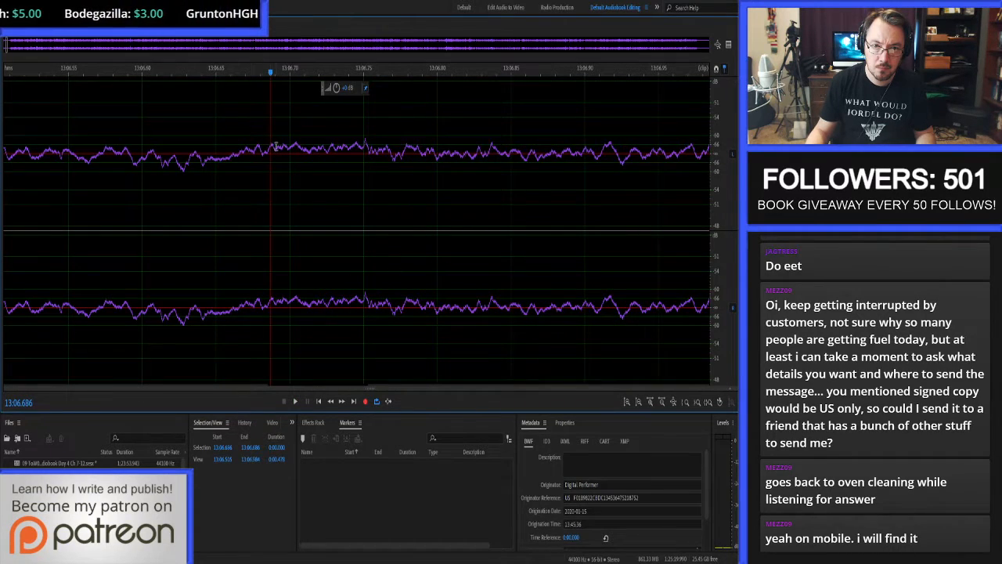
Play back the edited room tone from about 13:05.8 to 13:08.7.
scroll(275, 148, "down", 6)
left_click(173, 161)
key("space")
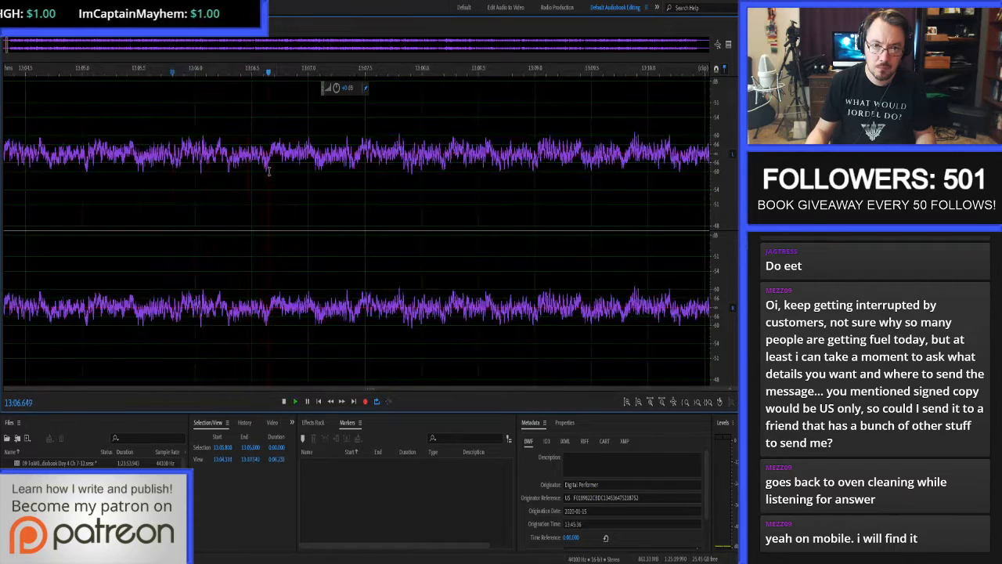
scroll(267, 167, "down", 5)
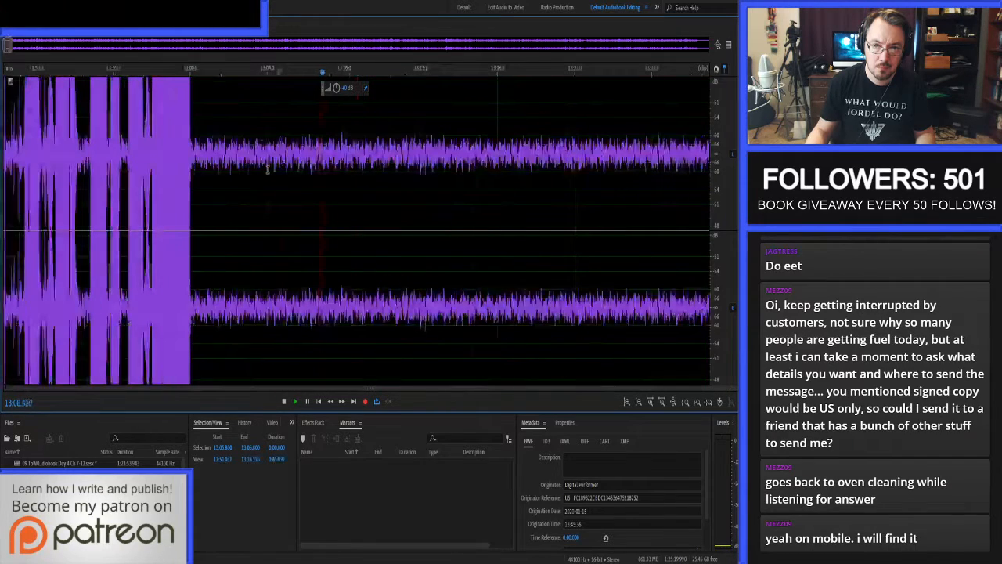
key("space")
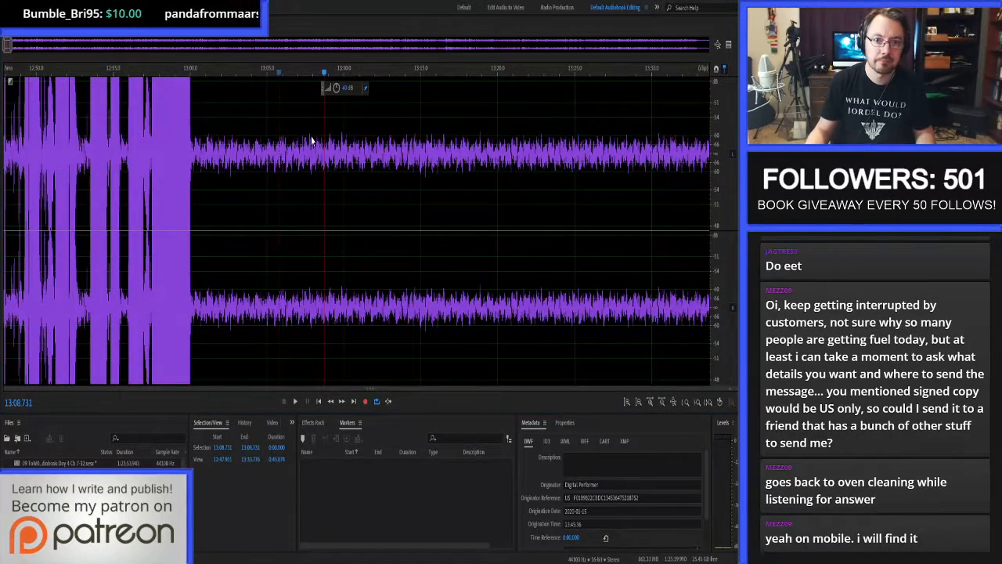
Return to the multitrack session, save it with its edited audio, and play Chapter 8 from 13:03.554.
key("0")
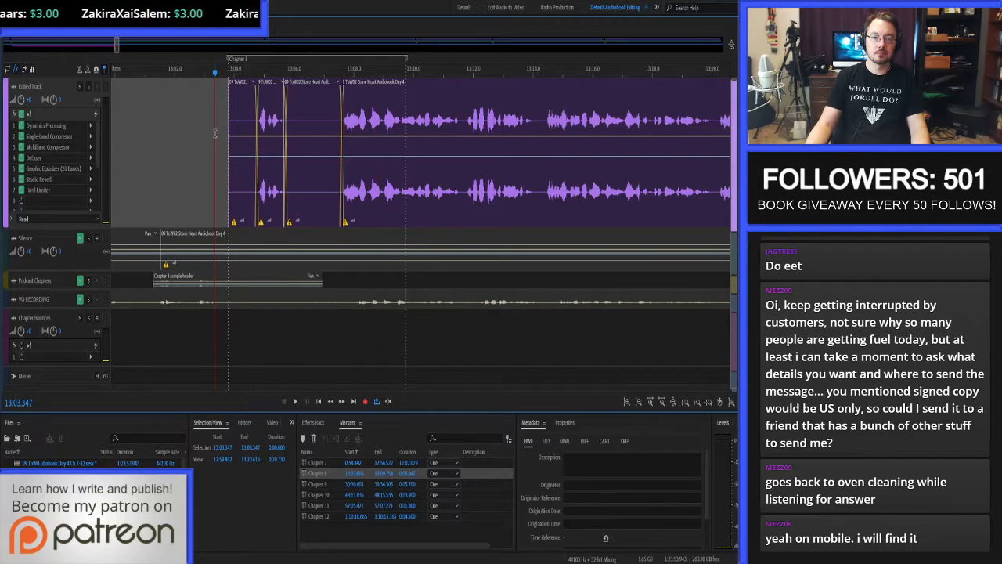
key("ctrl+s")
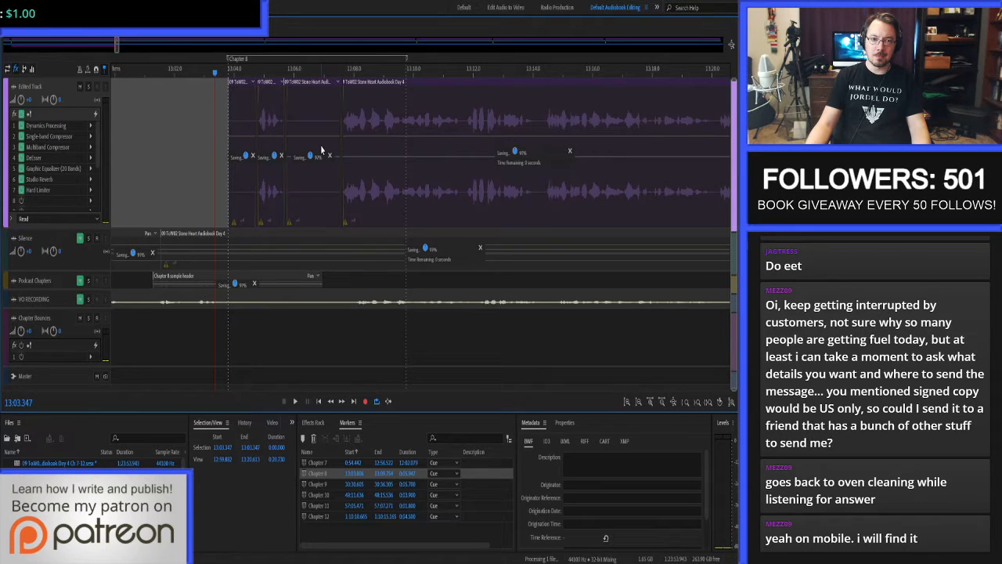
left_click(221, 136)
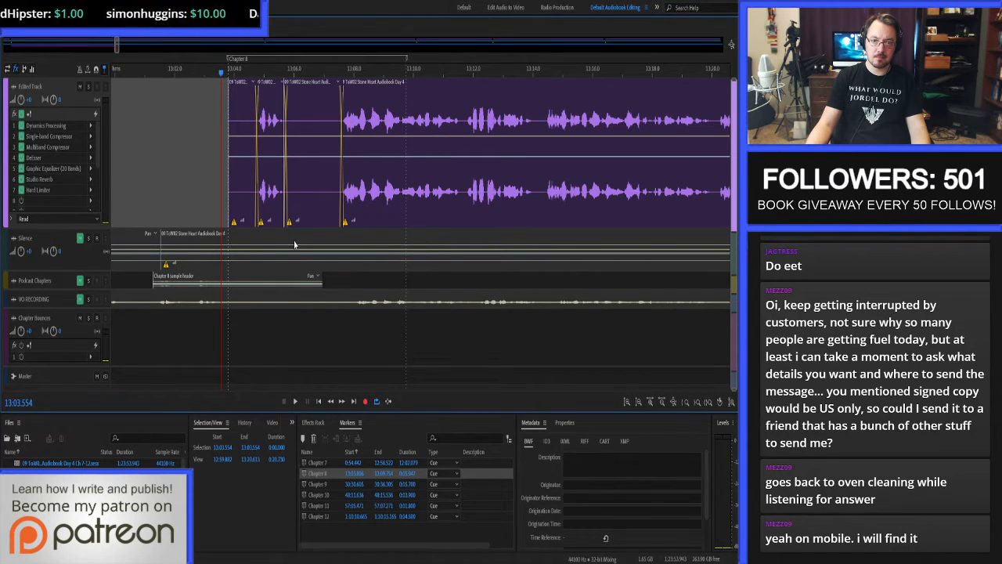
key("space")
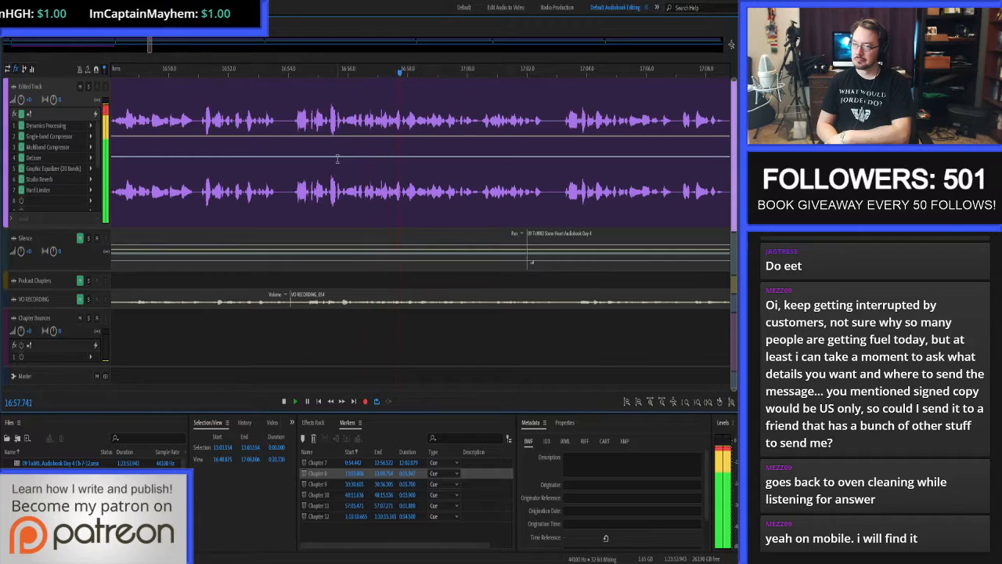
Open the narration clip in the waveform editor near 16:57.1 and auto-heal the click between 16:57.114 and 16:57.128.
key("space")
double_click(381, 127)
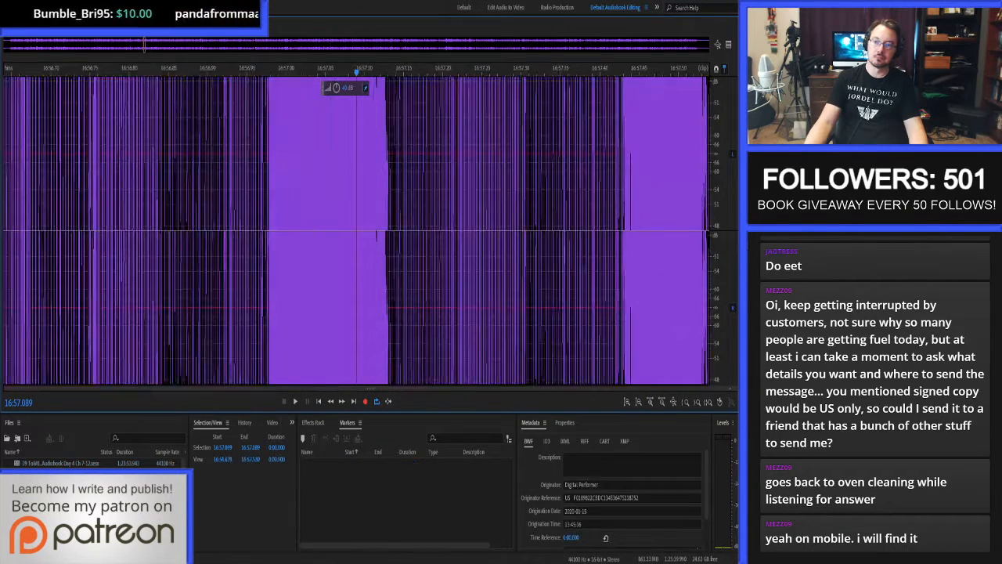
scroll(394, 135, "up", 5)
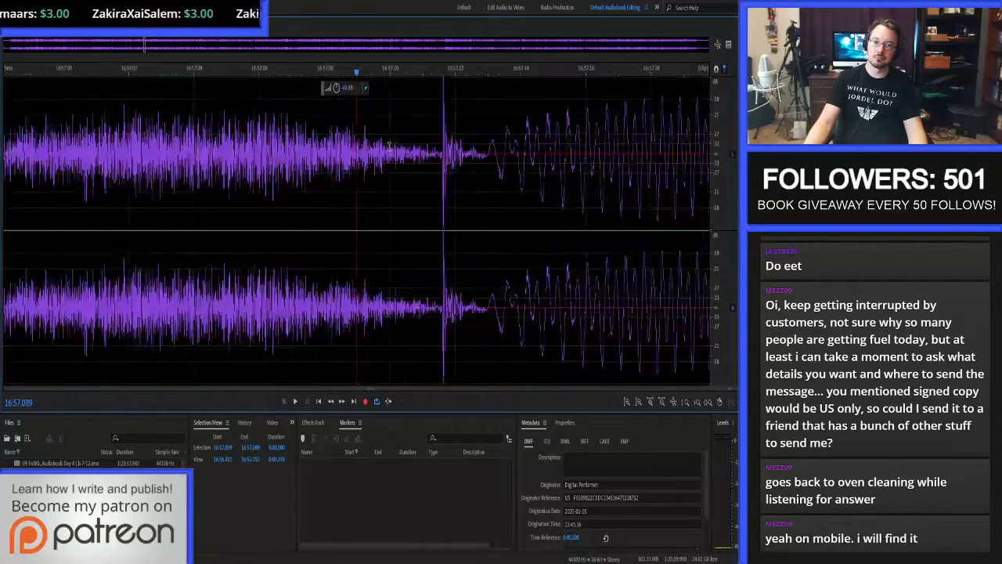
left_click_drag(462, 157, 525, 156)
key("ctrl+u")
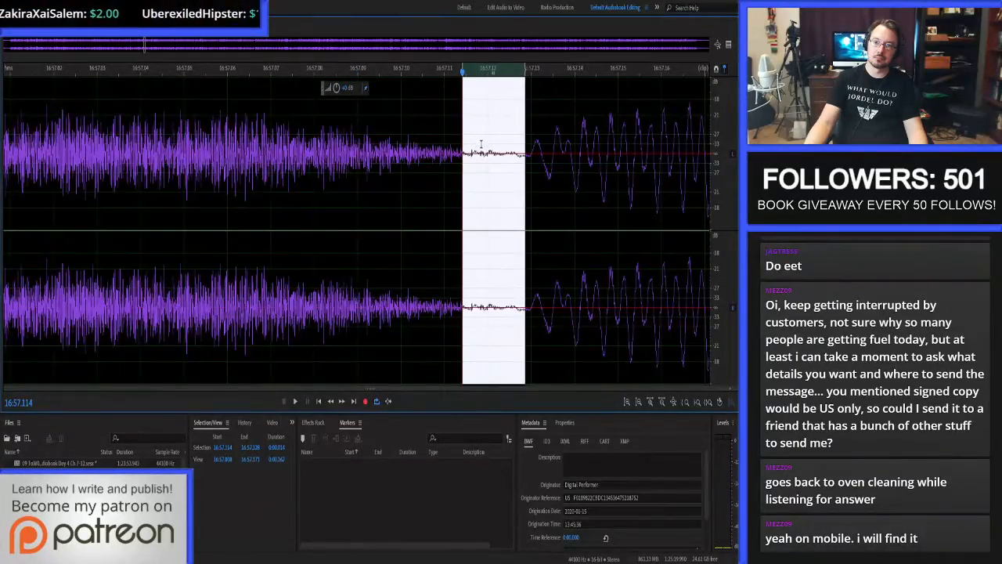
Play back the healed narration in the waveform editor from about 16:56.9, and again in the multitrack session near 16:57.1.
scroll(482, 148, "down", 6)
left_click(423, 161)
key("space")
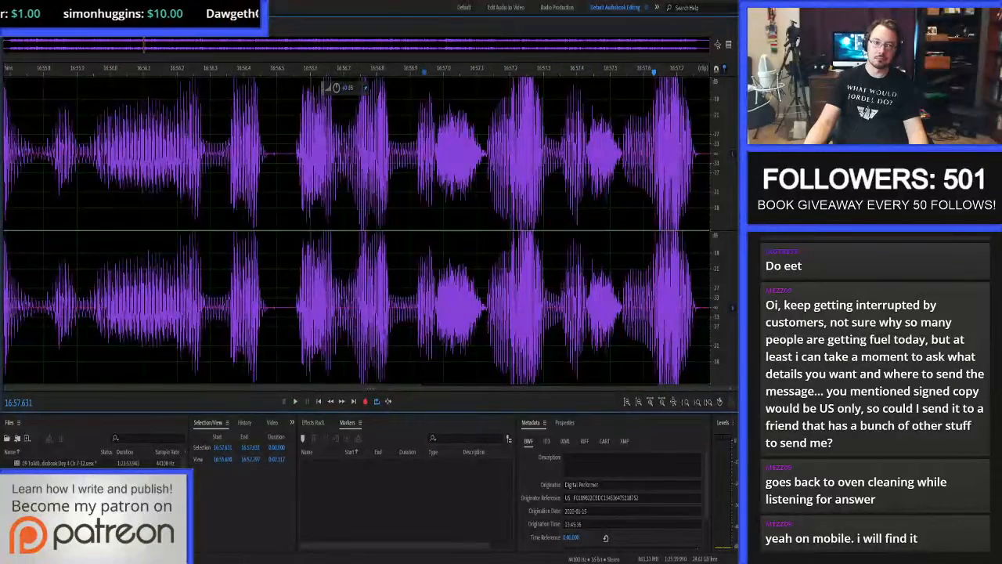
key("8")
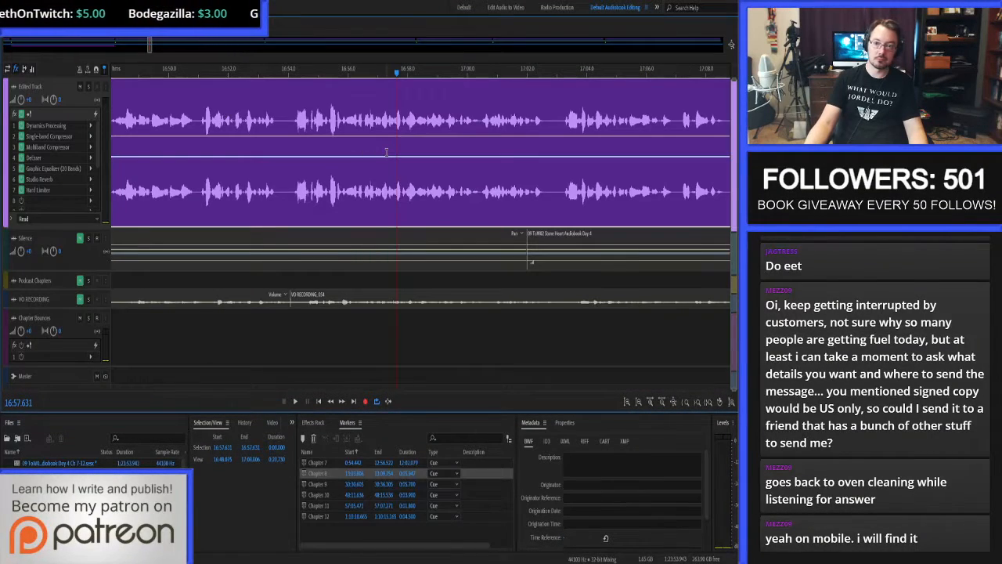
key("space")
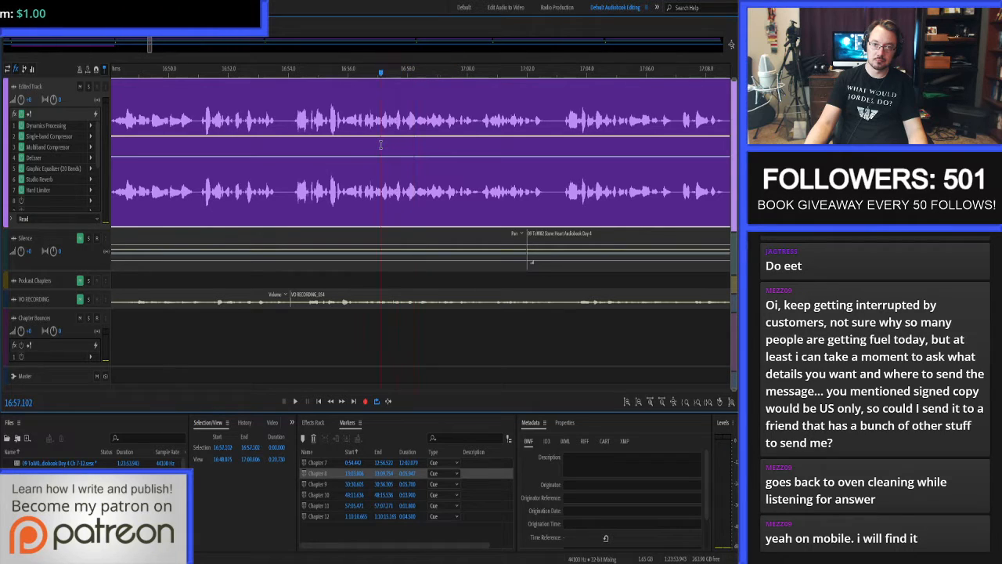
key("space")
Proof-listen to Chapter 8 in the multitrack session from 16:56.300 to about 25:07, pausing where needed.
left_click(357, 147)
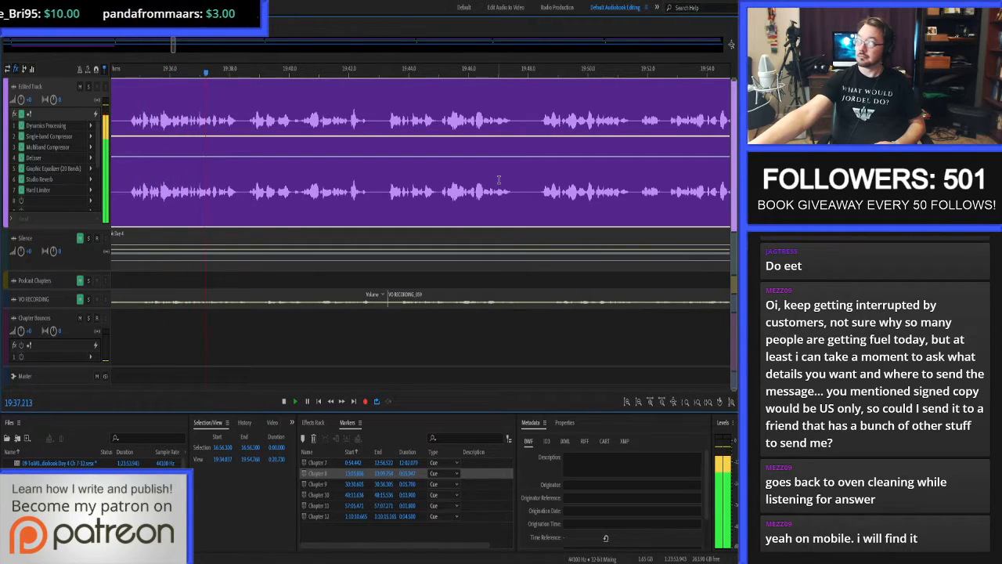
key("space")
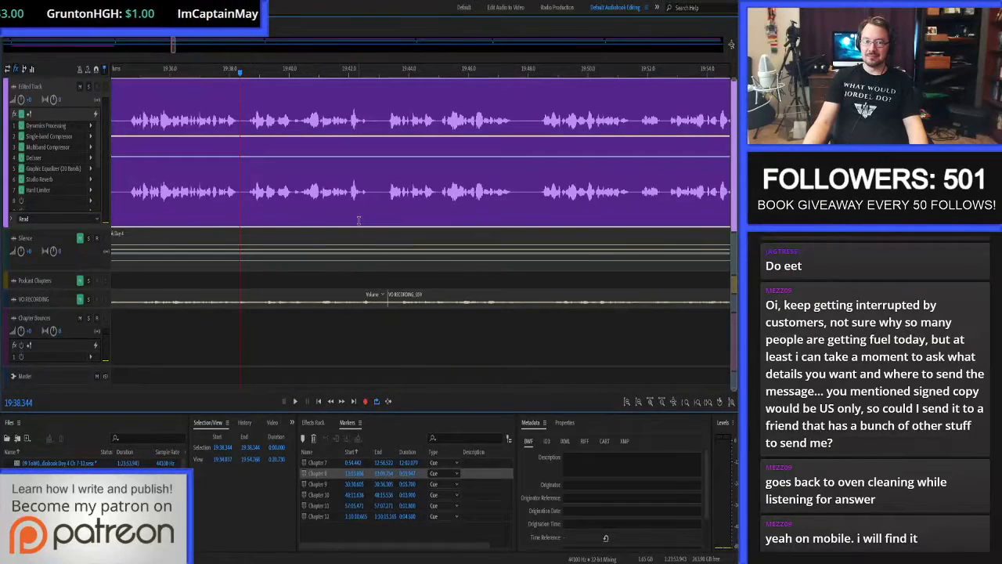
key("space")
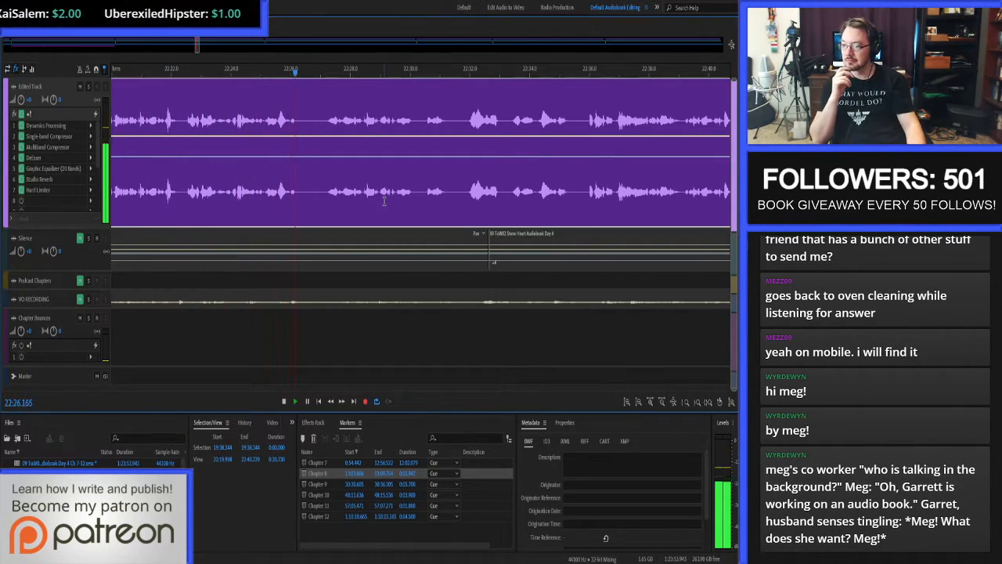
key("space")
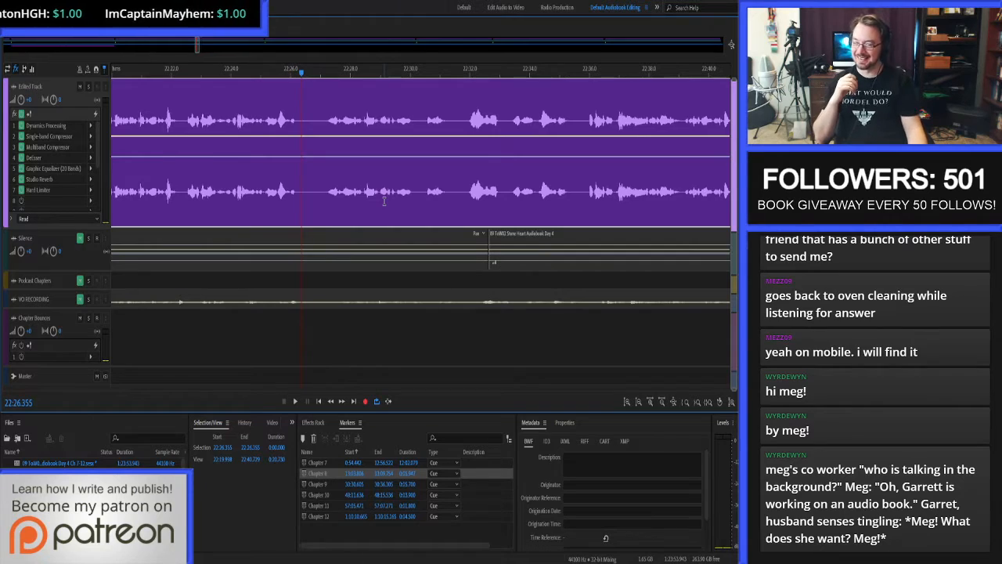
key("space")
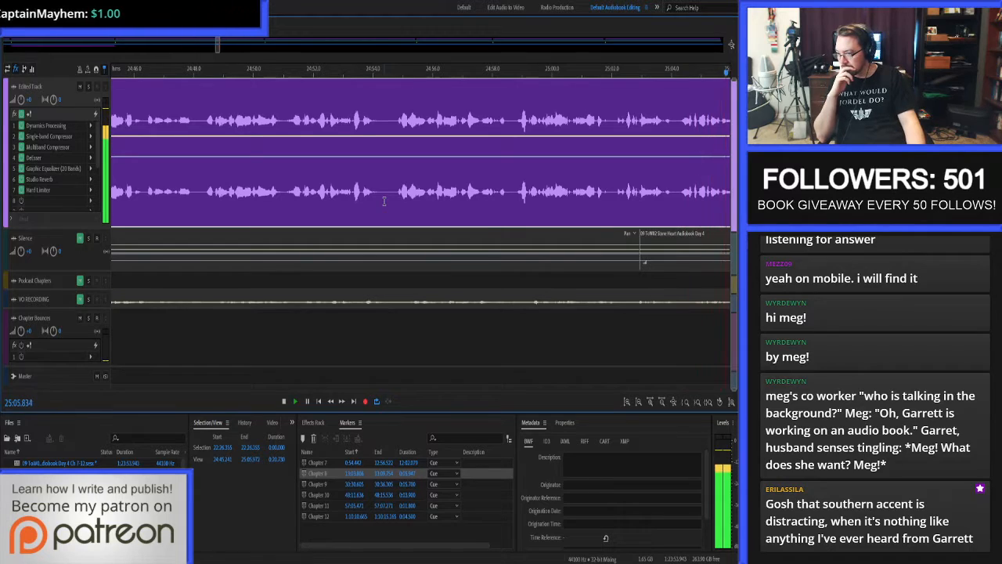
key("space")
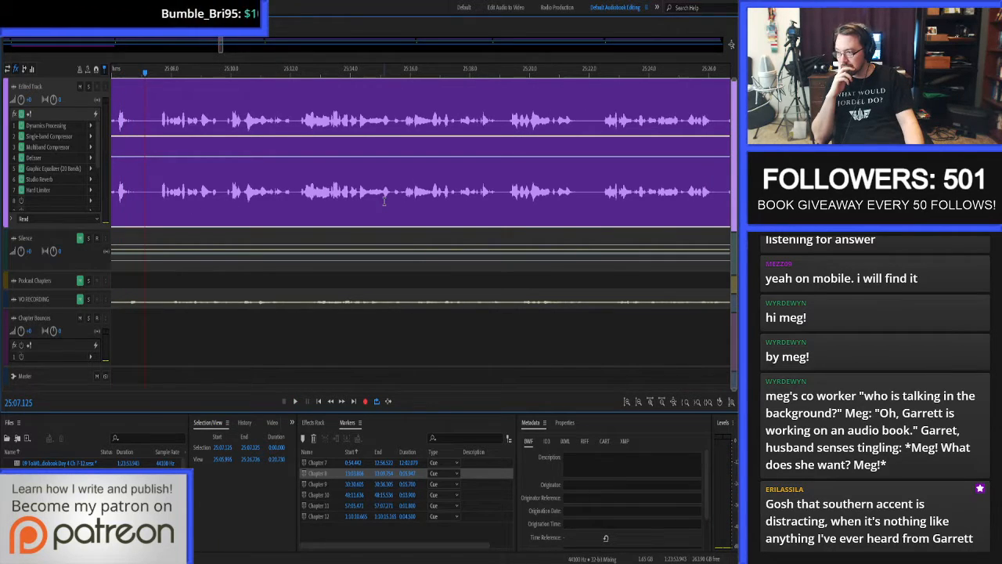
Save the session and try to save its edited audio, and resume playback from 25:07.125.
key("ctrl+s")
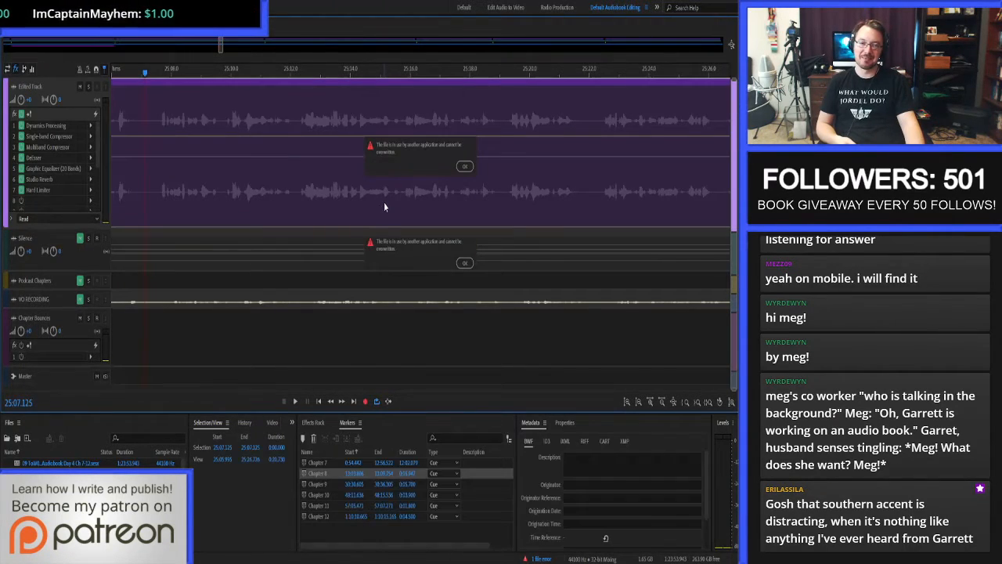
left_click(465, 166)
key("space")
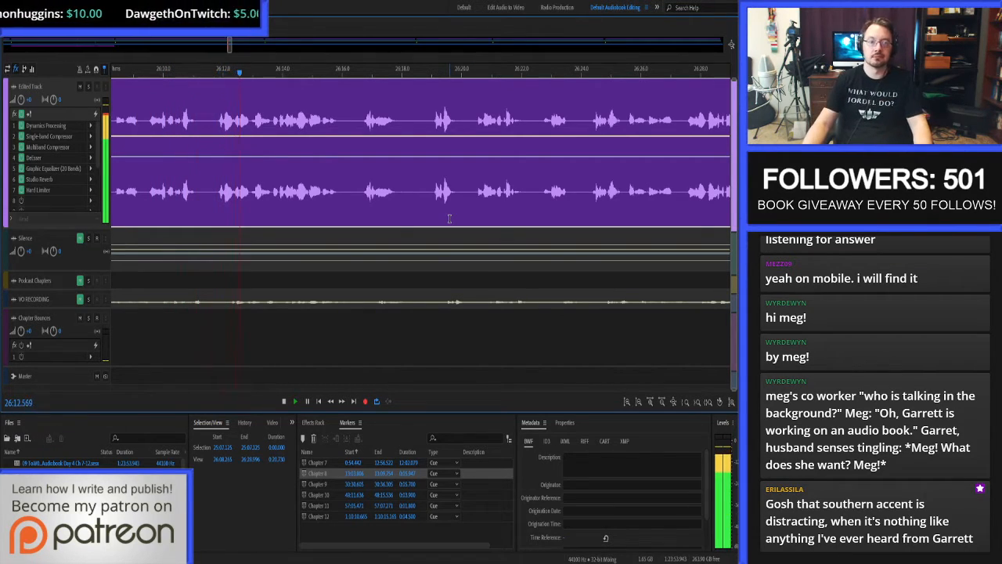
Replay the narration from about 26:08.95 and open its clip in the waveform editor around 26:10.15.
key("space")
left_click(132, 135)
key("space")
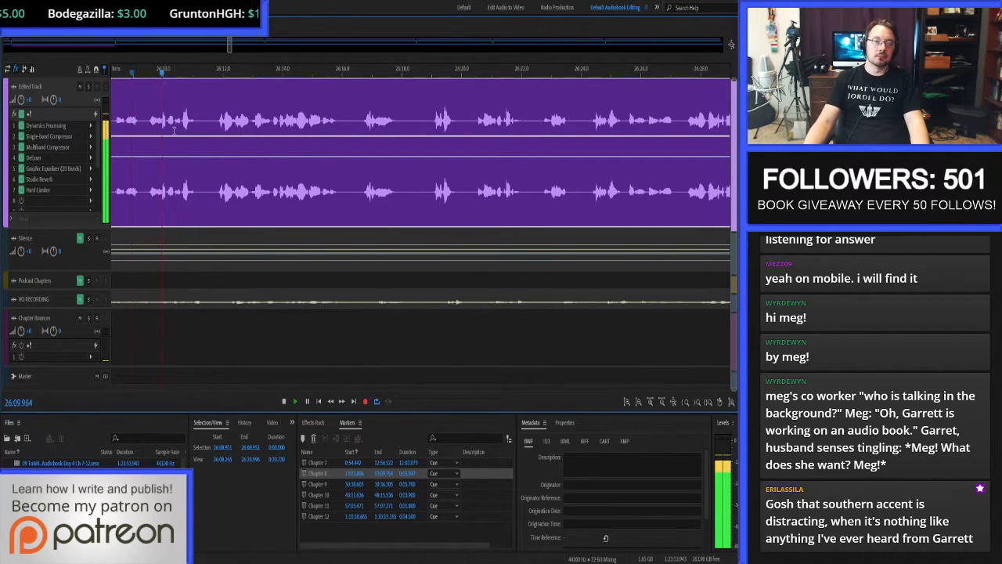
key("space")
double_click(167, 122)
scroll(167, 122, "up", 6)
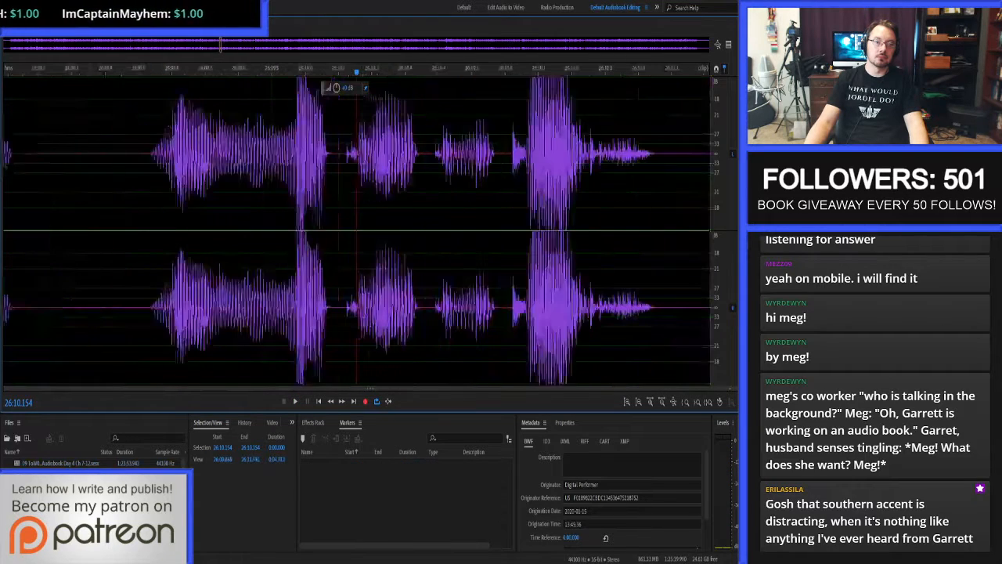
Audition the faint sound between 26:10.096 and 26:10.168, and the speech following it up to about 26:10.6.
left_click(337, 174)
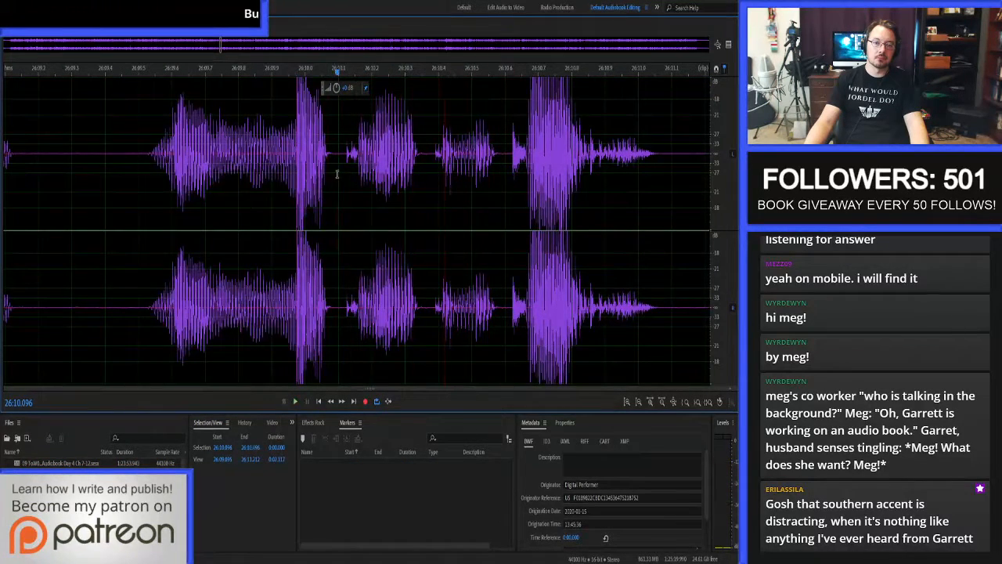
left_click_drag(337, 173, 361, 171)
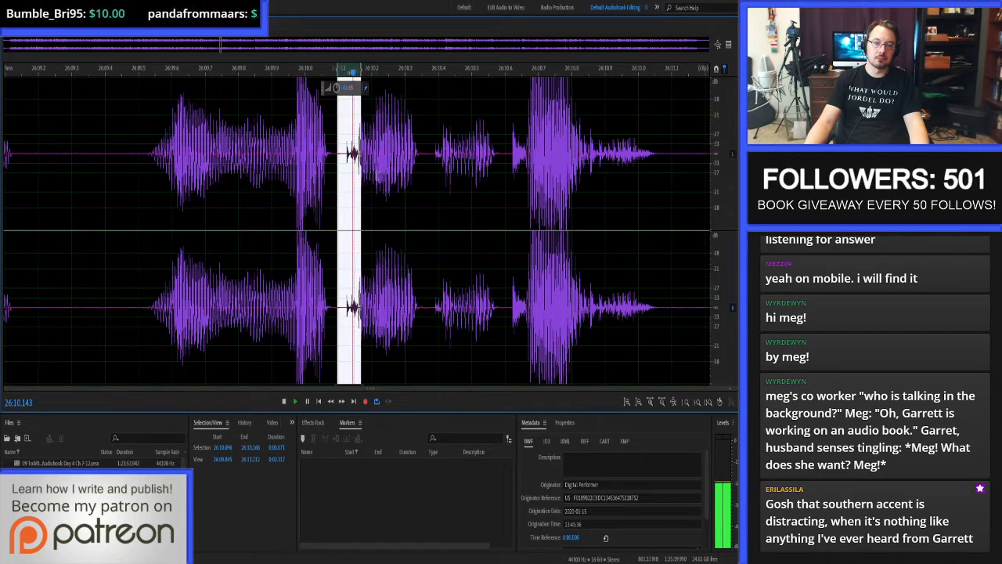
key("space")
left_click(368, 169)
key("space")
Audition the speech from about 26:09.84 to 26:10.39, then examine the waveform around 26:10.244.
key("space")
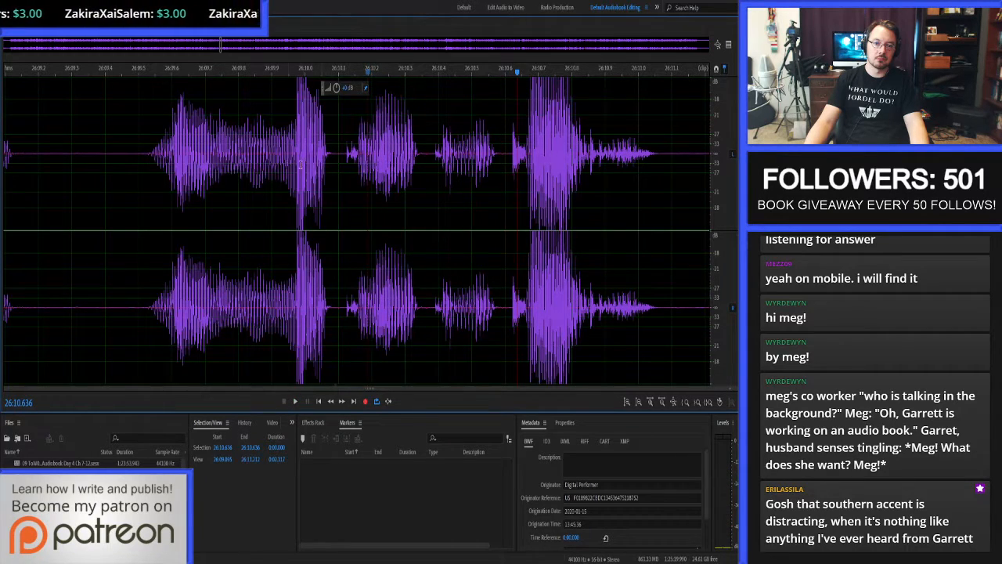
left_click_drag(253, 171, 437, 169)
key("space")
key("space")
key("space")
key("space")
left_click(386, 163)
scroll(388, 162, "up", 1)
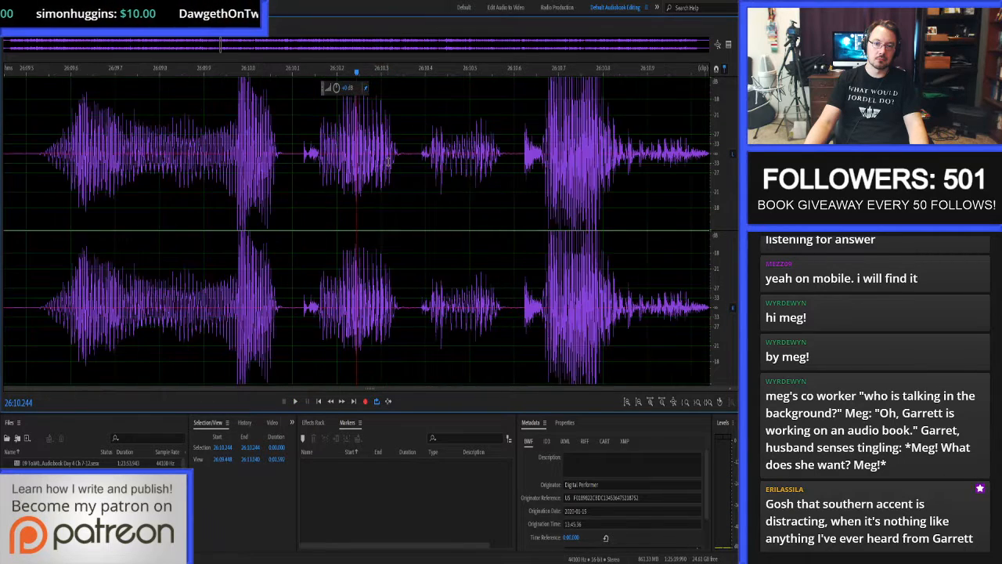
scroll(336, 162, "up", 4)
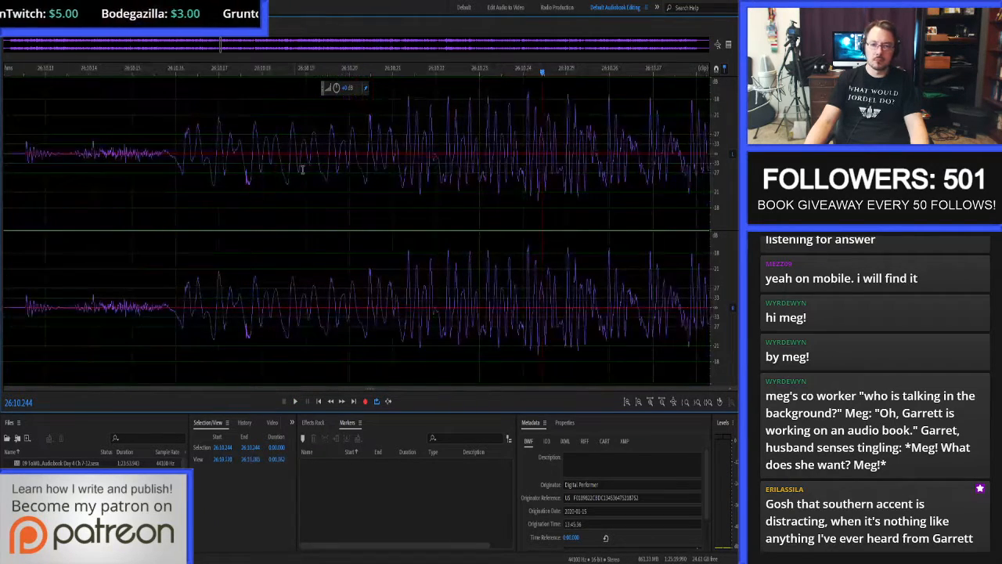
Audition the short sound before the word, around 26:10.14 to 26:10.165.
scroll(309, 171, "down", 2)
left_click_drag(179, 163, 264, 160)
key("space")
Audition the word from 26:10.149 to 26:10.380, and separately its ending from about 26:10.276 and its beginning up to about 26:10.248.
key("space")
key("space")
key("space")
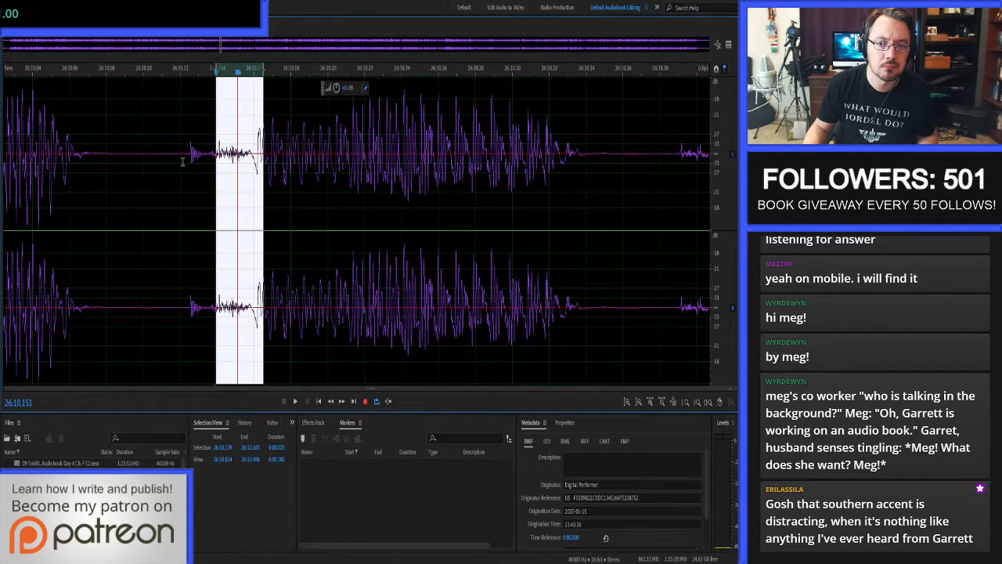
left_click_drag(96, 165, 661, 159)
key("space")
key("space")
key("space")
key("space")
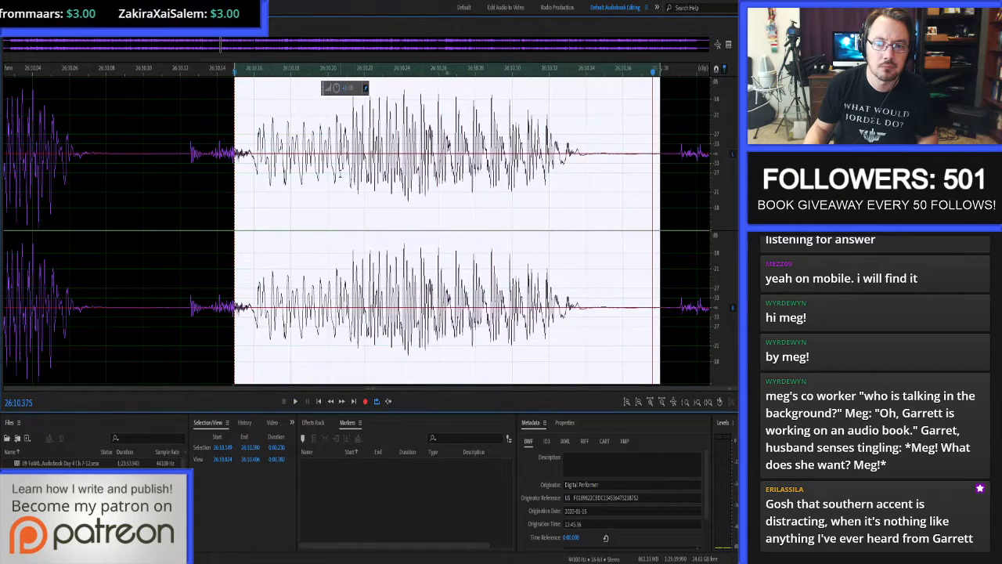
key("space")
left_click_drag(341, 164, 610, 161)
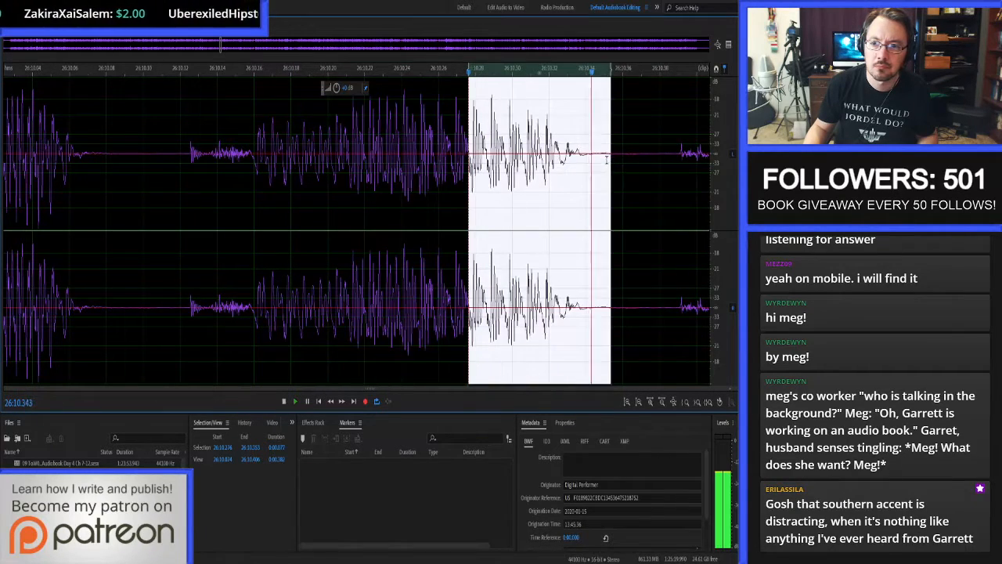
key("space")
left_click_drag(240, 163, 416, 166)
key("space")
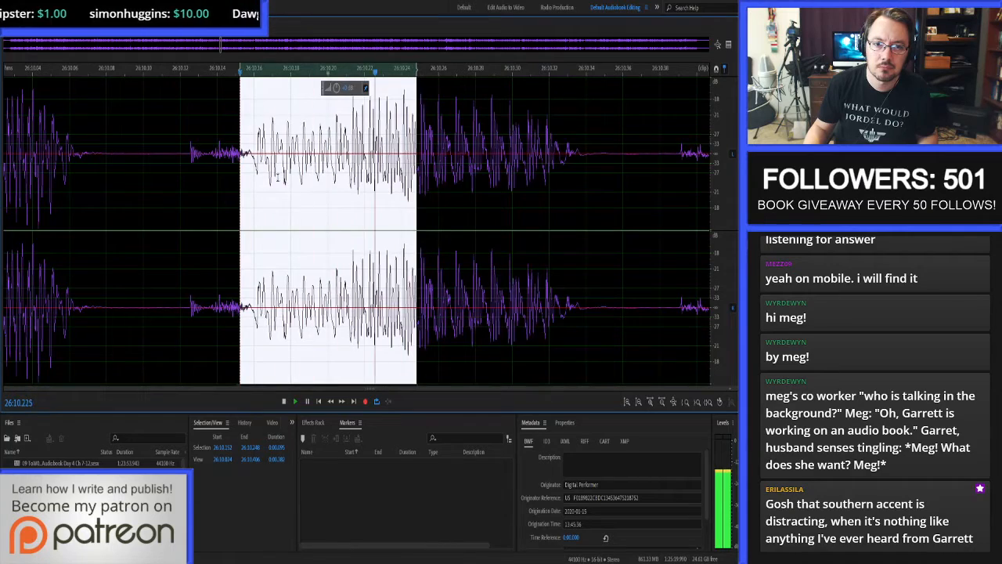
key("space")
Inspect the jagged spot near the start of the word and audition the passage from about 26:10.149 to 26:10.241.
scroll(280, 170, "up", 10)
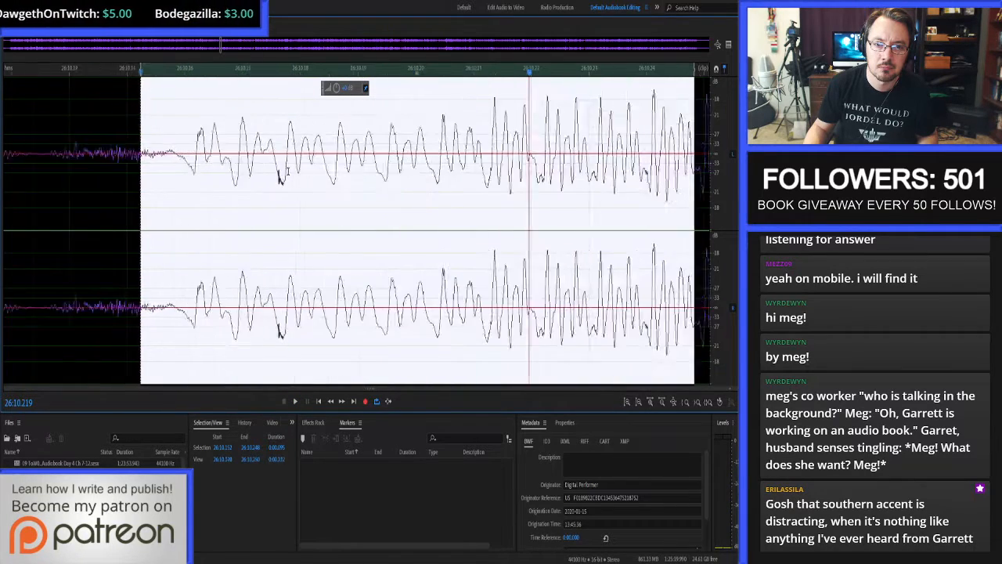
left_click(254, 166)
left_click_drag(248, 166, 361, 166)
scroll(271, 172, "down", 8)
key("space")
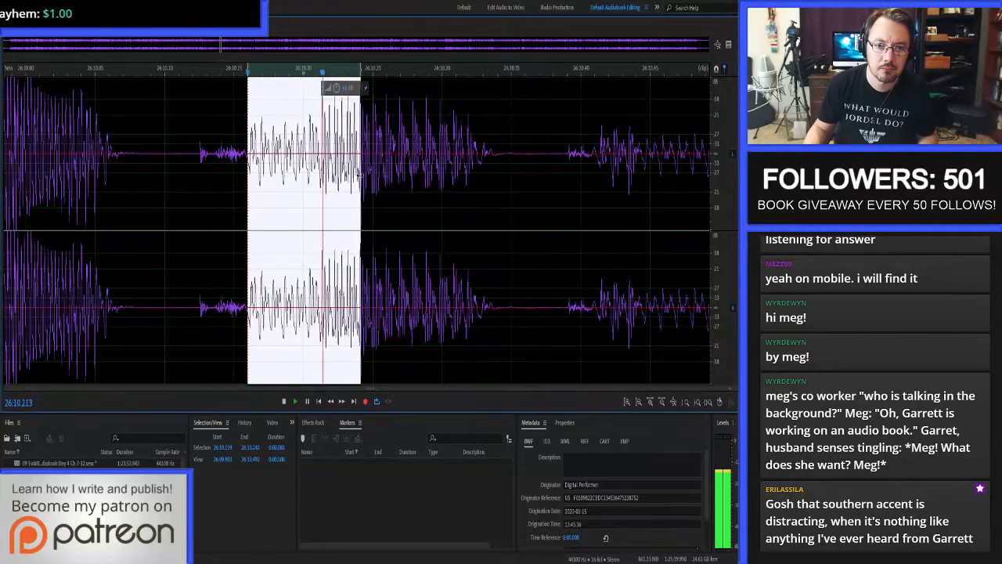
left_click(234, 174, "shift")
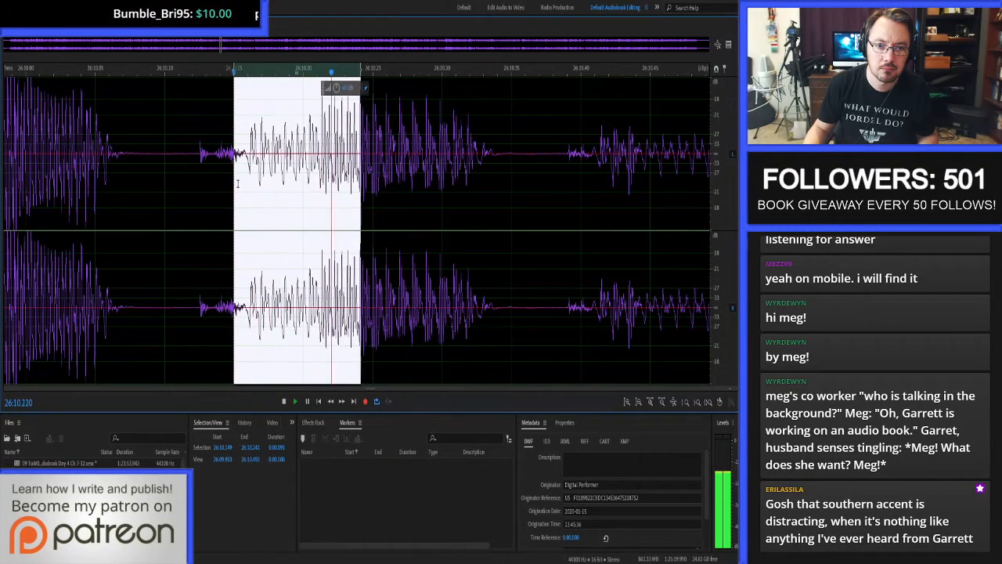
key("space")
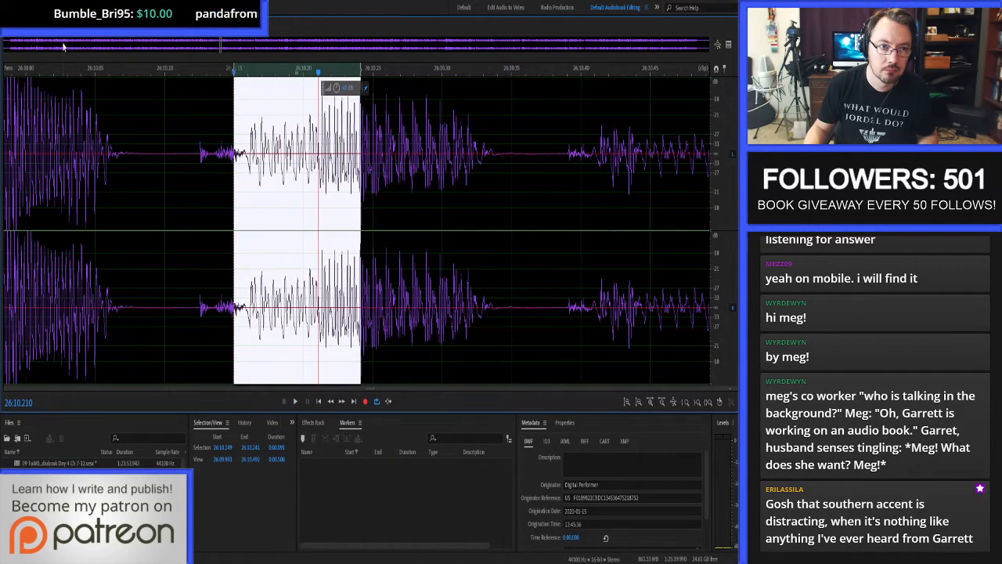
Return to the multitrack session and proof-listen from about 26:08.86 to about 26:23.8.
key("8")
left_click(129, 110)
key("space")
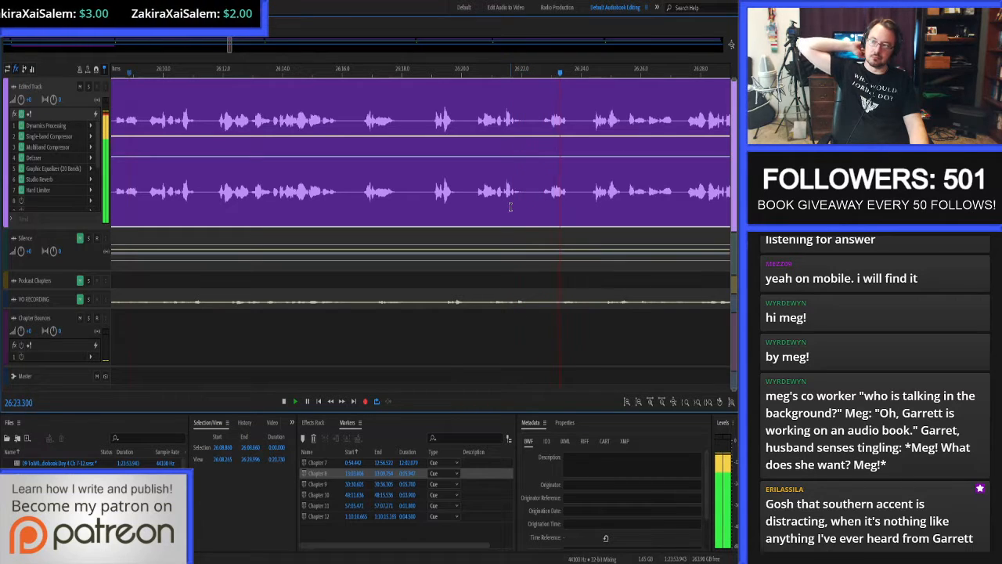
key("space")
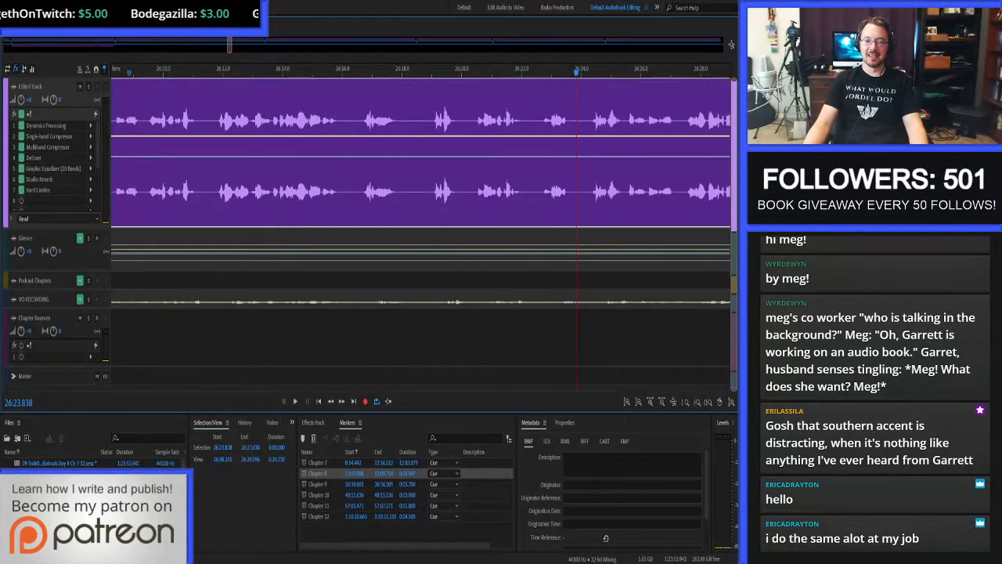
Proof-listen to Chapter 8 from 26:22.472 to about 27:45.8 and save the session.
scroll(356, 190, "up", 5)
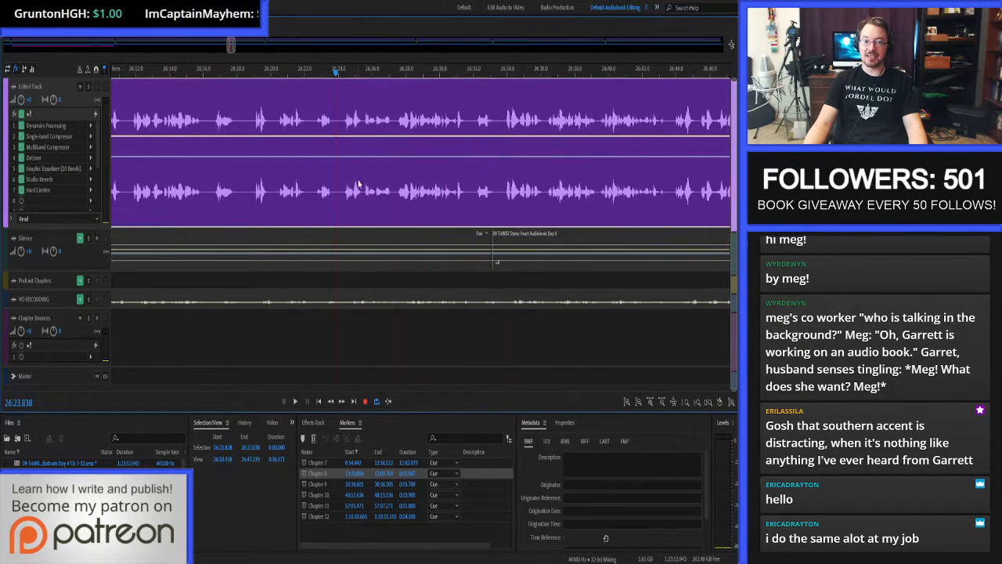
scroll(337, 180, "up", 2)
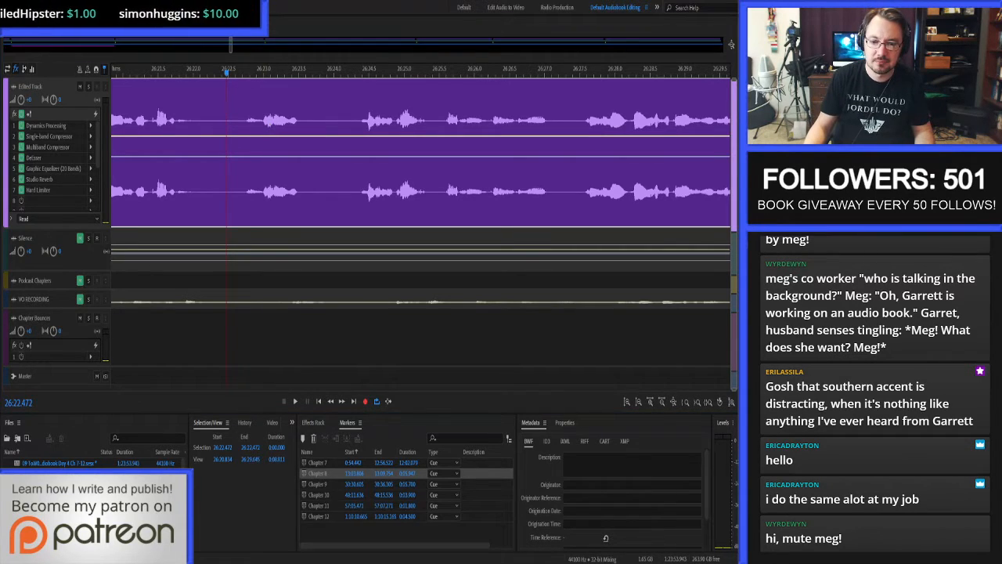
key("space")
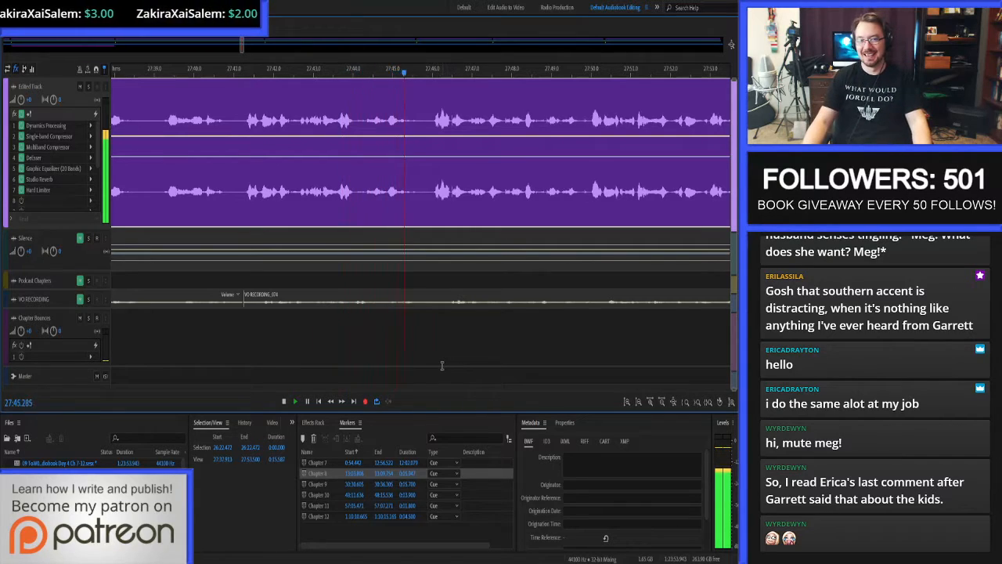
key("space")
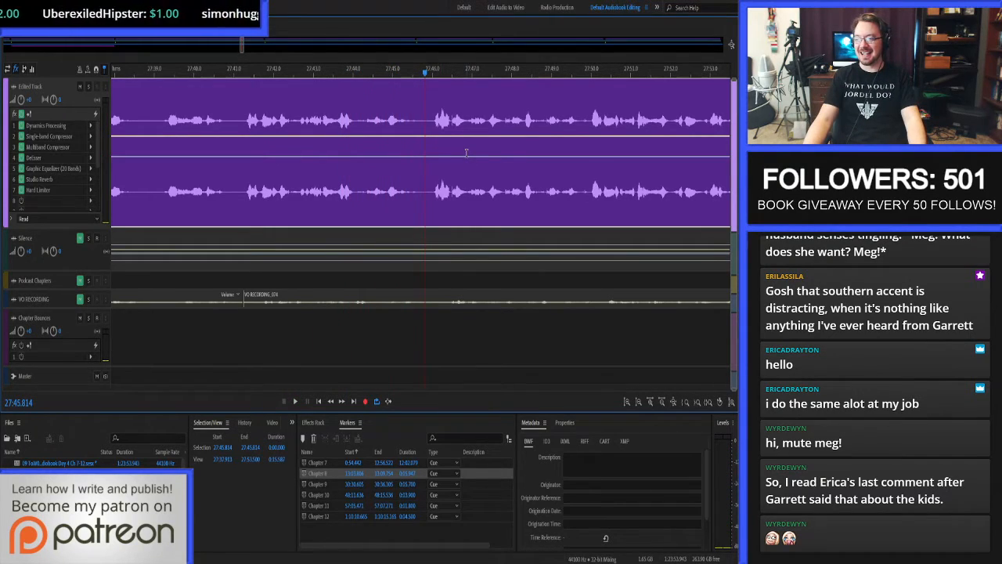
key("ctrl+s")
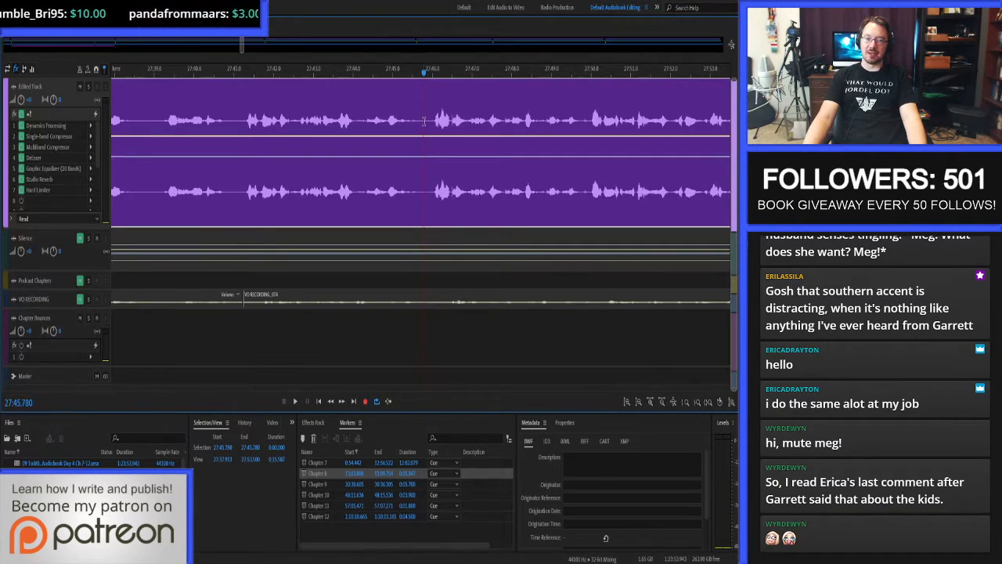
Proof-listen from 27:45.780 to the end of Chapter 8 and trim its clip to end at 30:17.713.
key("space")
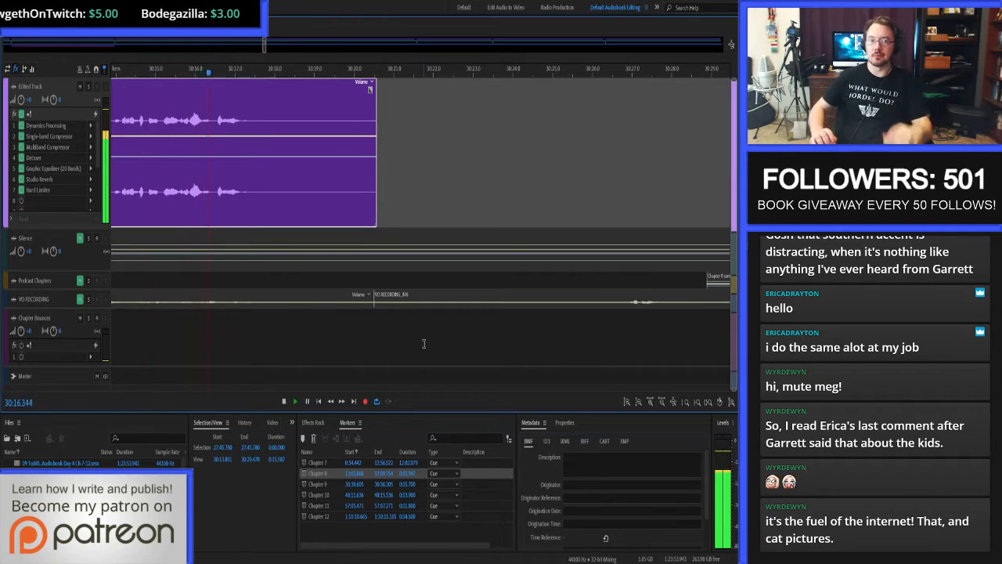
key("space")
left_click(263, 119)
key("alt+]")
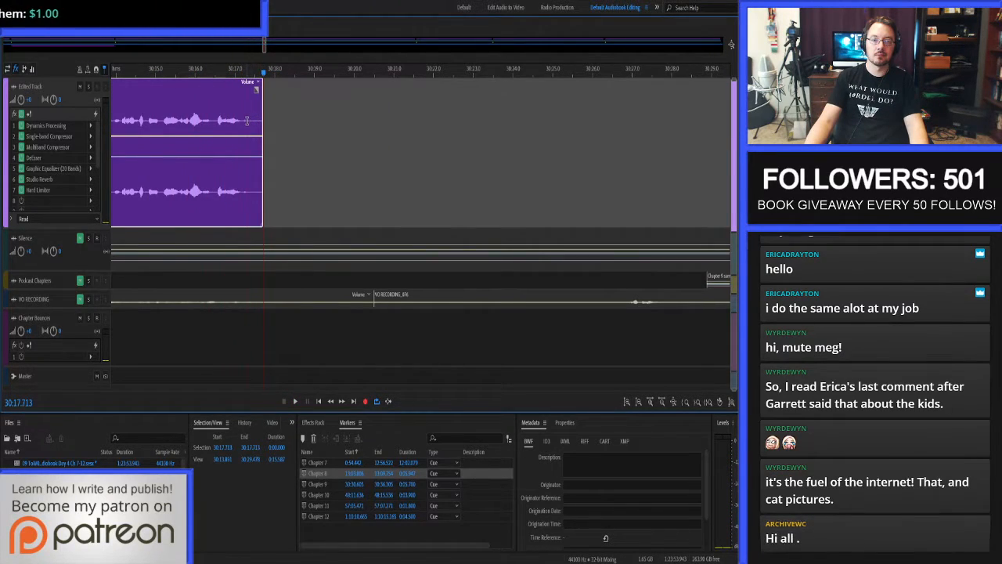
Place 3 seconds of silence from the Silence track on the Edited Track at 30:17.314, crossfading with the end of Chapter 8.
left_click(248, 120)
left_click(278, 447)
type("3")
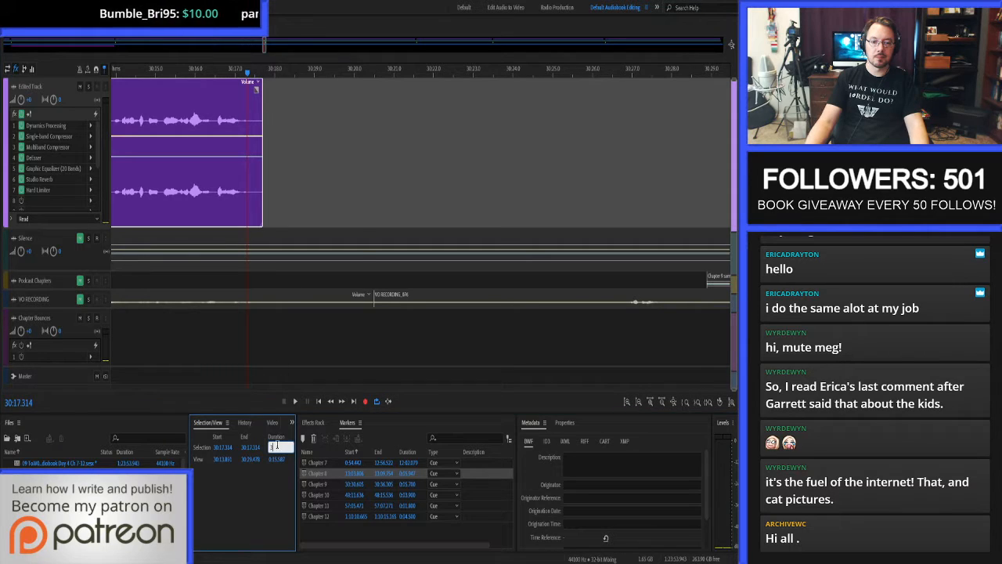
key("Return")
left_click(307, 245)
left_click_drag(307, 215, 307, 216)
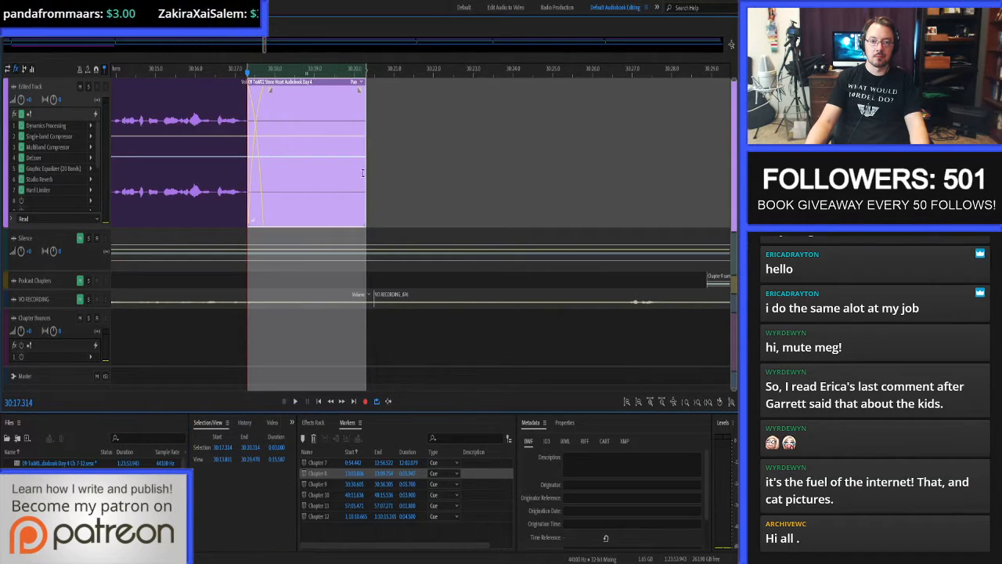
Set the end of the Chapter 8 marker to 30:20.314, where the added silence ends, and save the session.
left_click(378, 161)
key("ctrl+Left")
key("ctrl+Left")
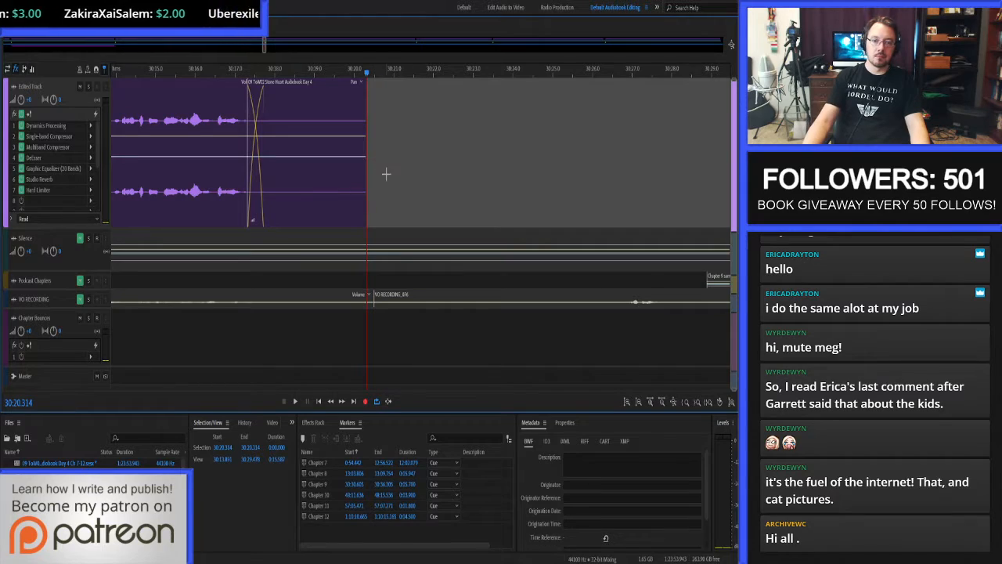
left_click(219, 449)
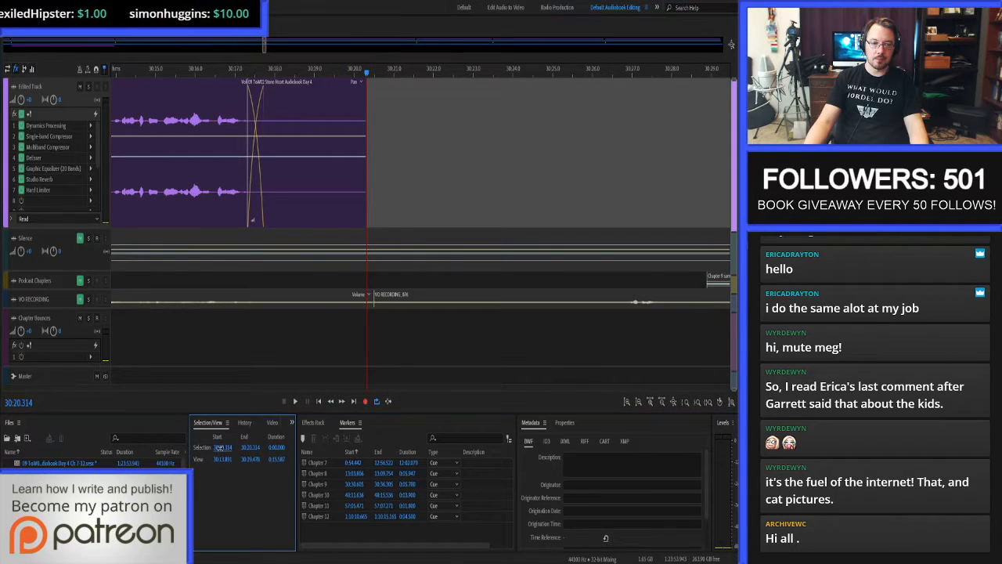
key("ctrl+c")
left_click(380, 472)
key("ctrl+v")
key("Return")
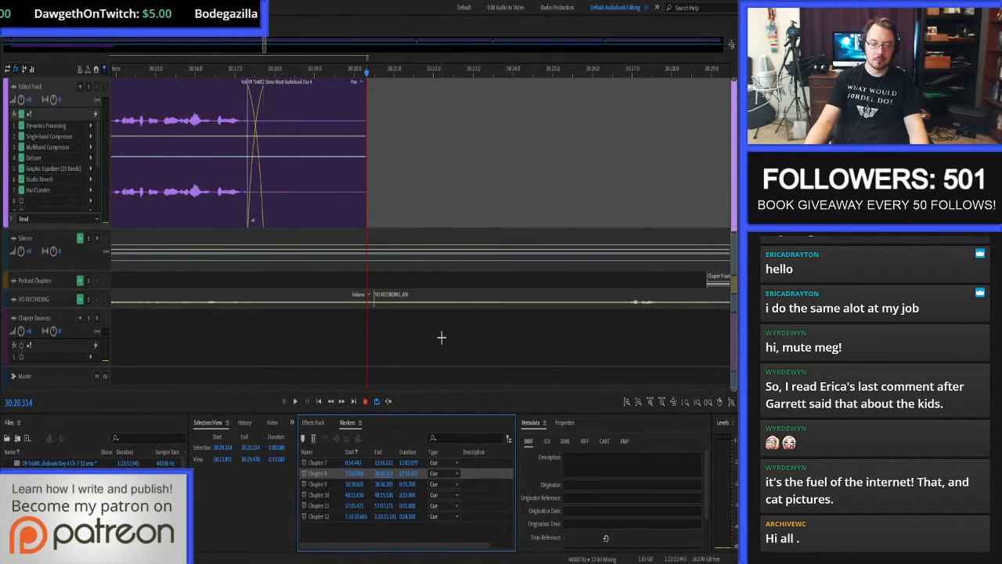
key("ctrl+s")
Bounce the Chapter 8 range to a new track and move the bounced clip onto the Chapter Bounces track, removing the emptied track.
key("ctrl+backslash")
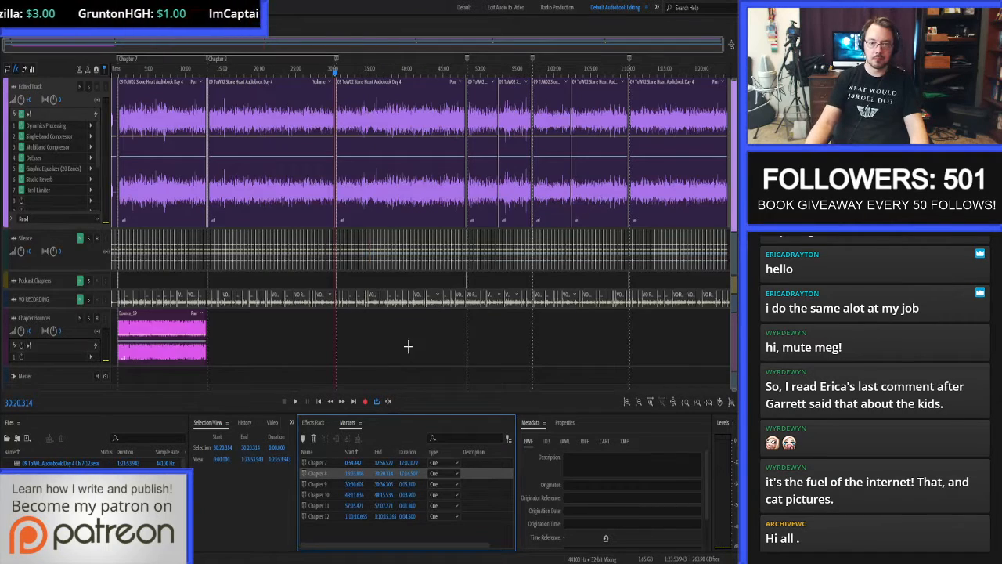
left_click(306, 474)
right_click(304, 335)
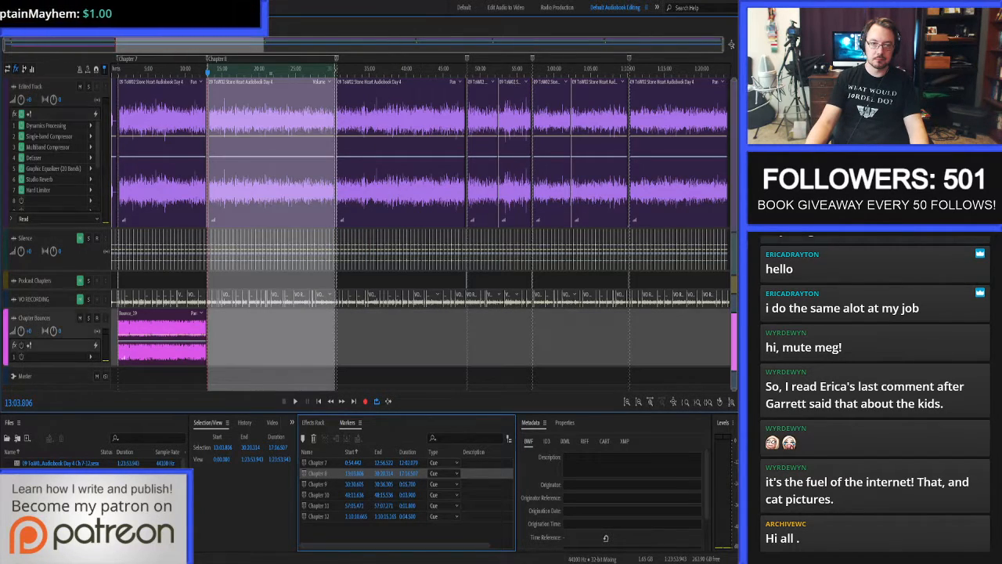
left_click(364, 313)
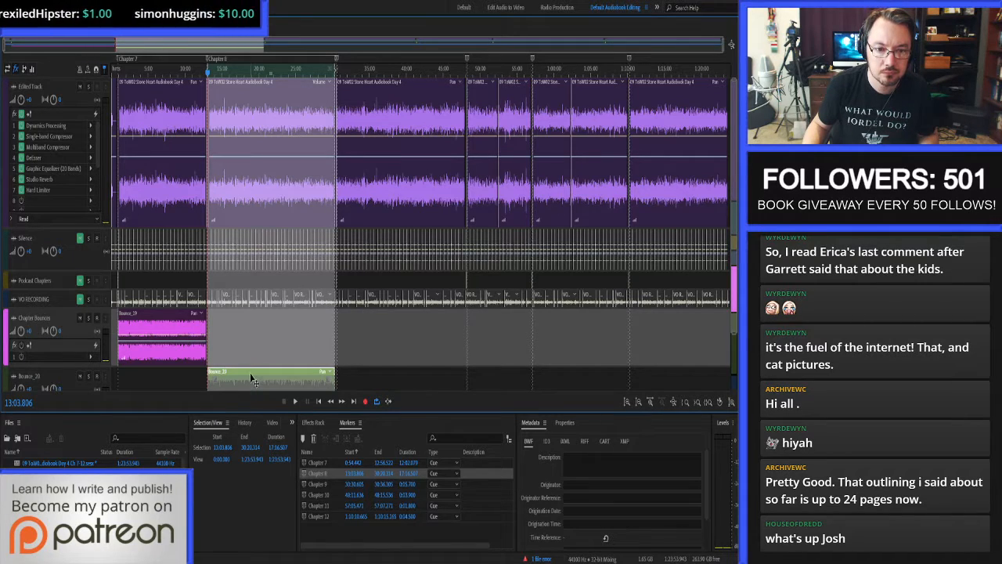
left_click_drag(250, 379, 253, 343)
left_click(313, 350)
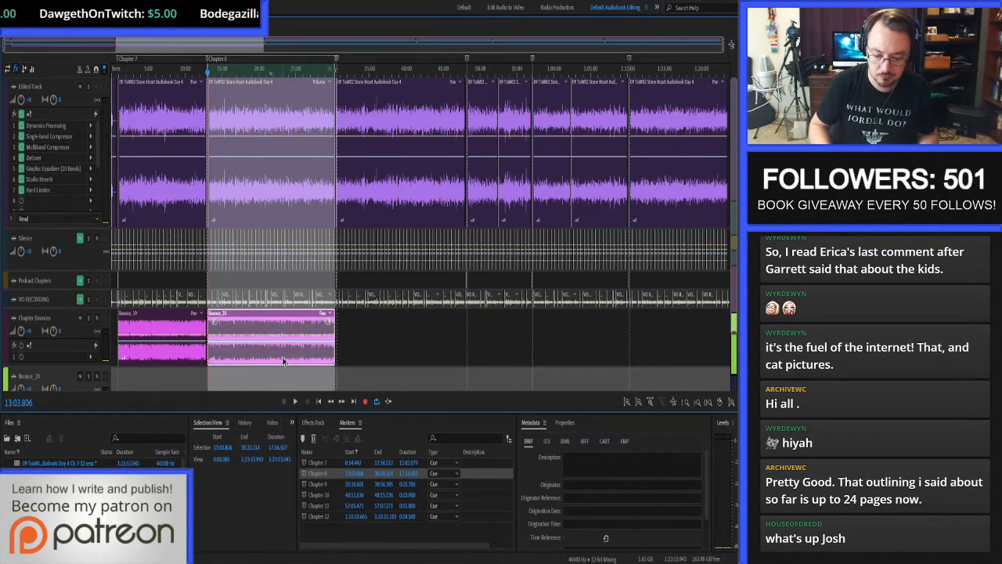
Open the Chapter 8 bounce in the waveform editor, save it as its own file, and return to the multitrack session.
double_click(266, 316)
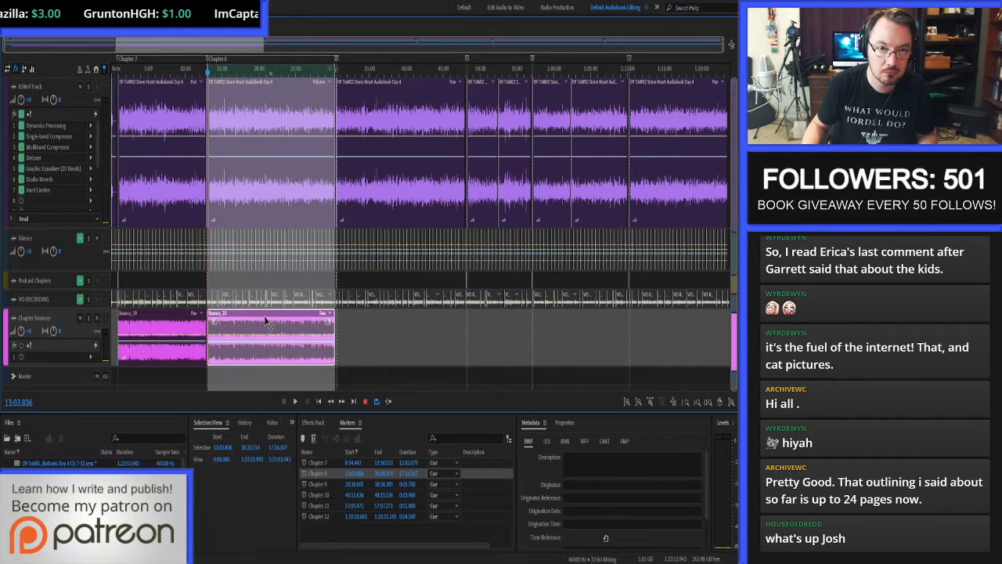
key("ctrl+shift+s")
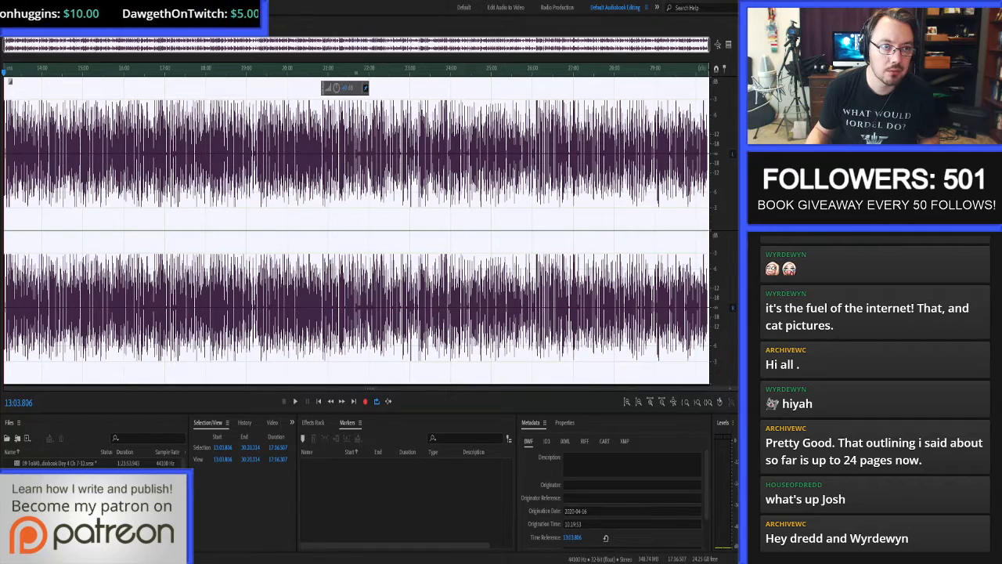
key("0")
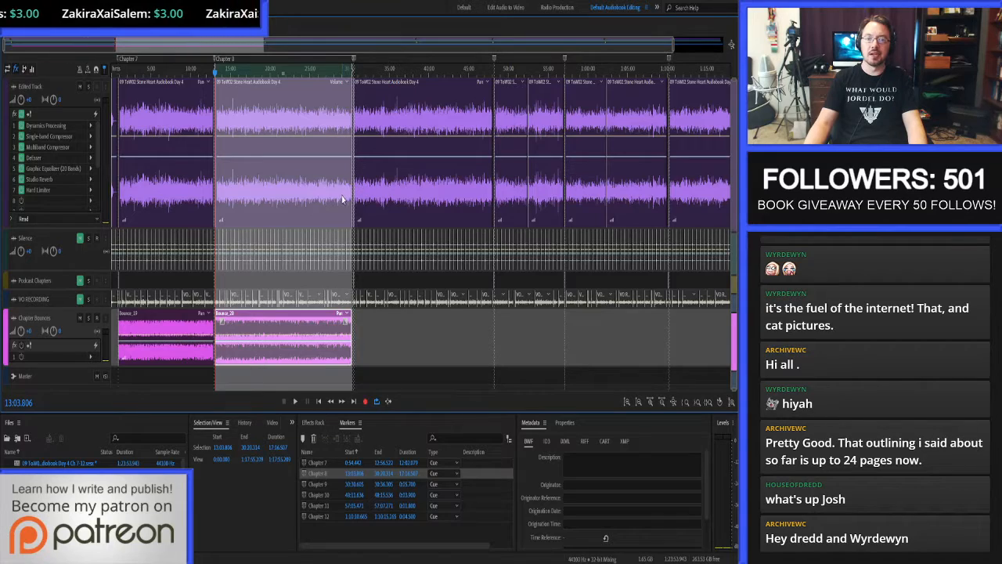
Trim the start of Chapter 9's opening clip to 30:31.284, just before the spoken chapter heading.
scroll(363, 188, "up", 3)
scroll(363, 188, "up", 2)
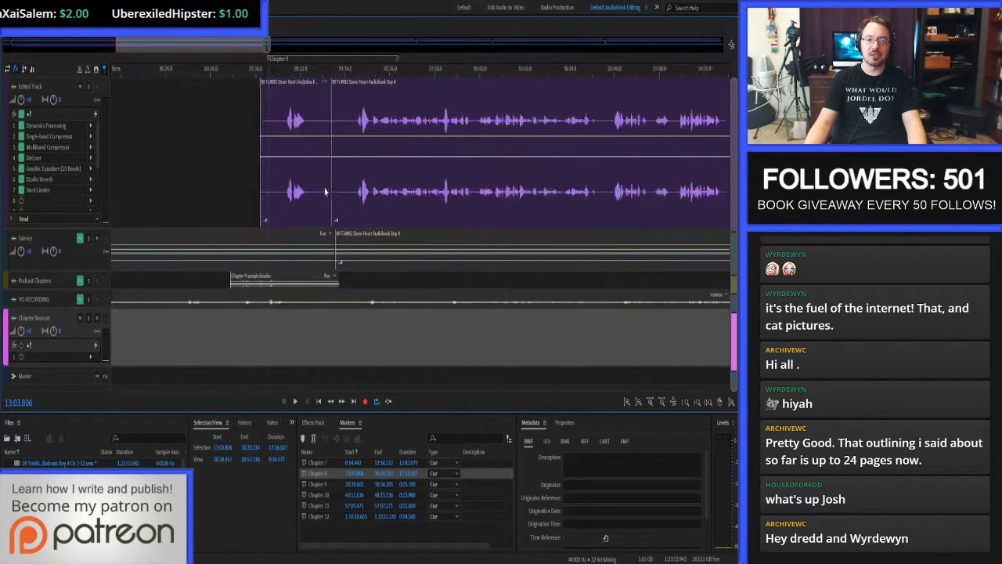
scroll(235, 176, "up", 2)
left_click(389, 184)
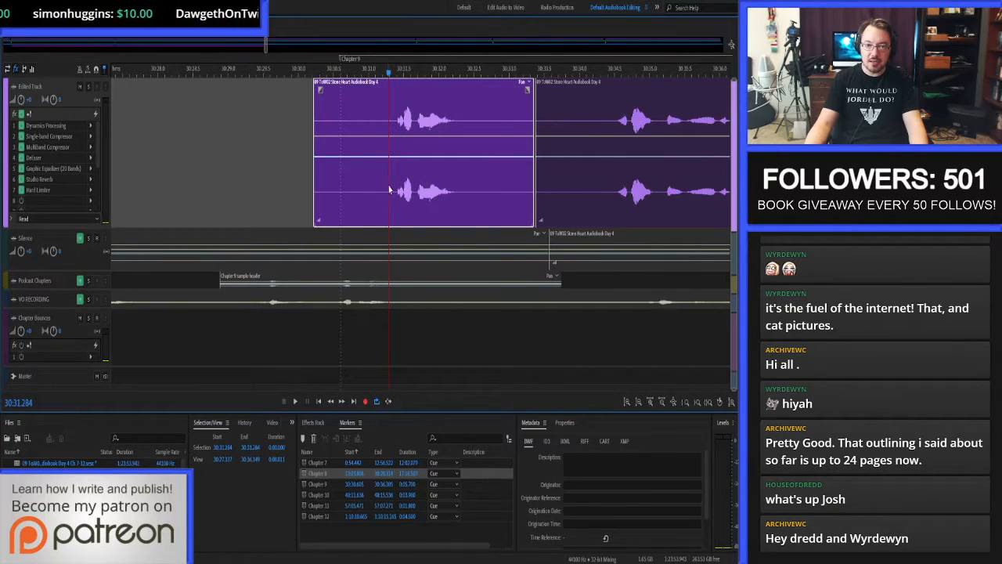
key("alt+[")
Insert one second of silence from 30:30.405 to 30:31.405 before the Chapter 9 heading and move the Chapter 9 marker's start to 30:30.405.
left_click(396, 186)
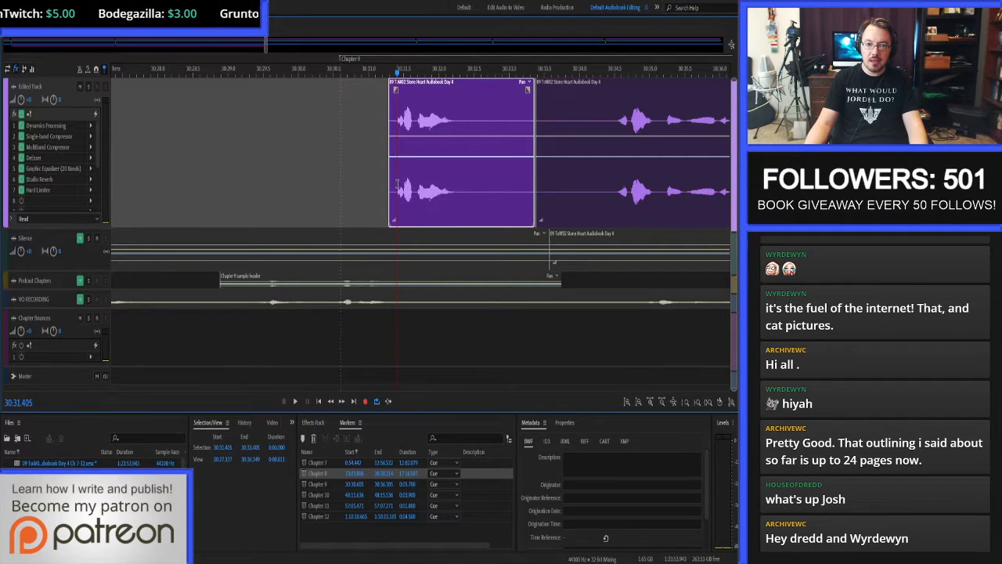
left_click(225, 448)
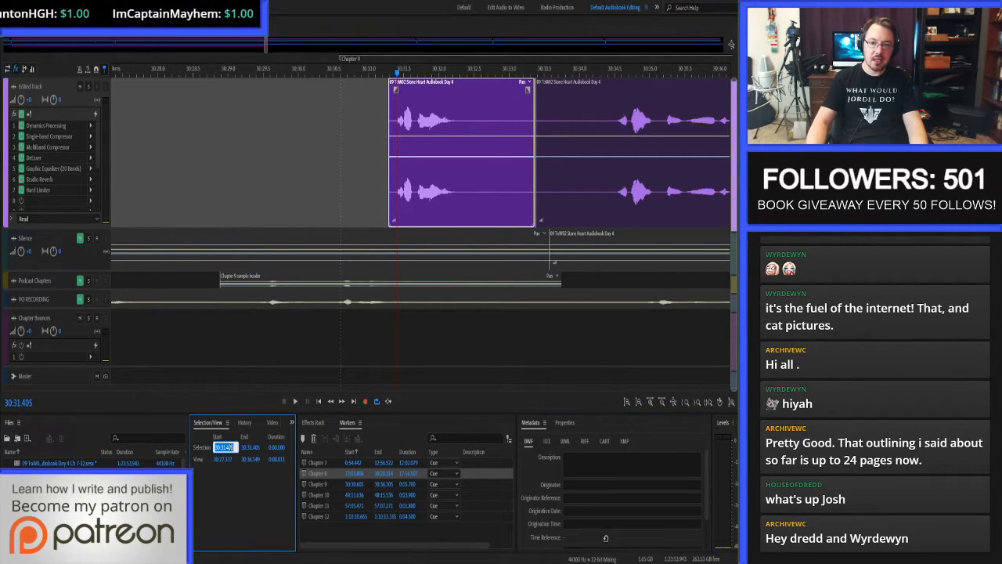
type("-1")
key("Return")
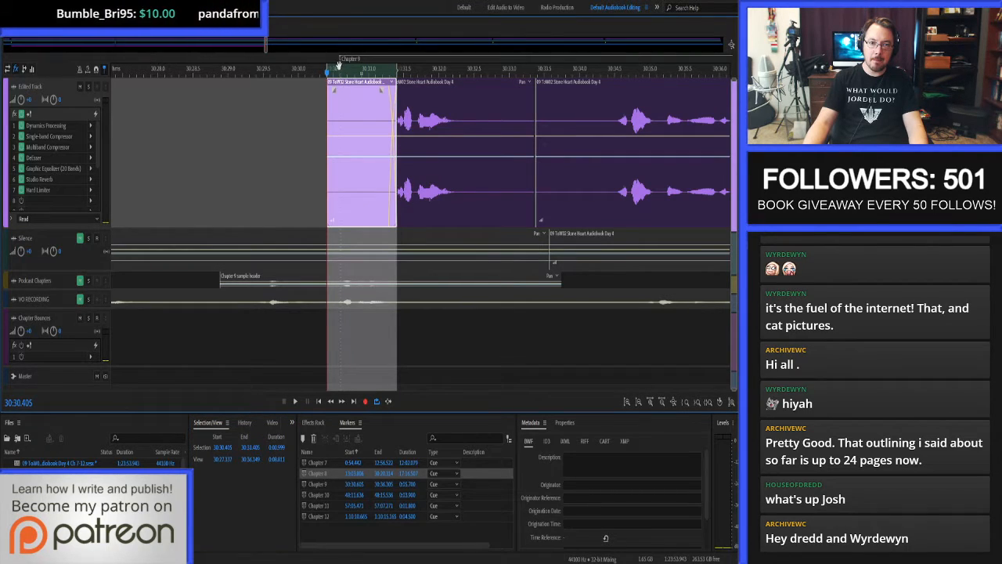
left_click_drag(341, 64, 324, 64)
key("s")
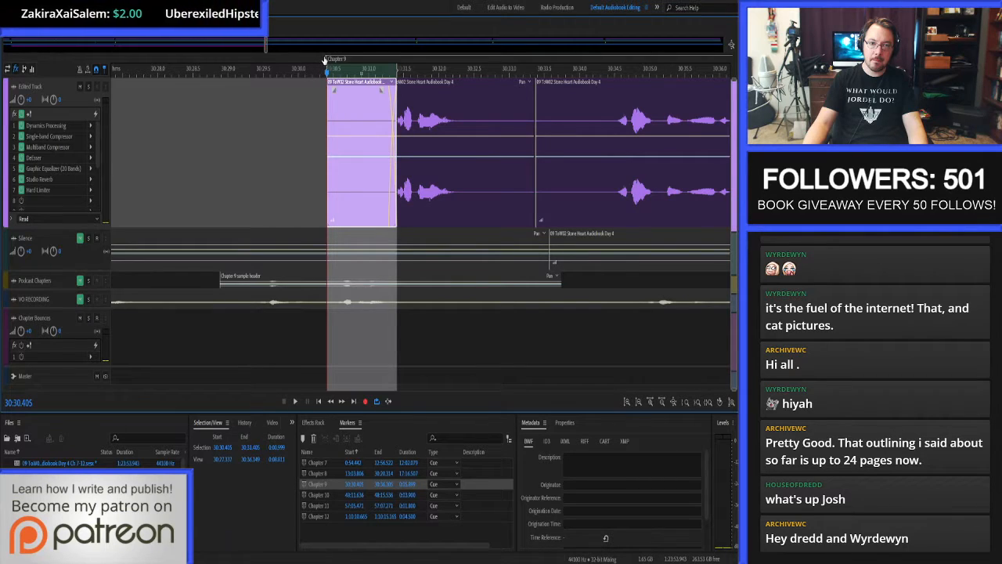
Delete the quiet stretch from 30:32.457 to 30:34.544 between the Chapter 9 heading and the first narrated sentence on the Edited Track.
scroll(445, 147, "down", 5)
scroll(447, 146, "up", 5)
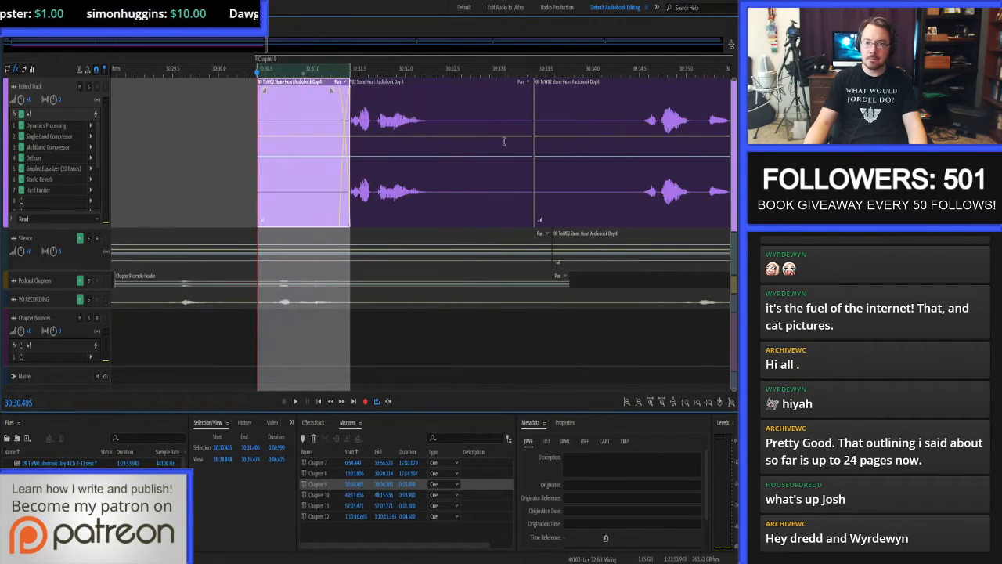
left_click_drag(449, 122, 642, 144)
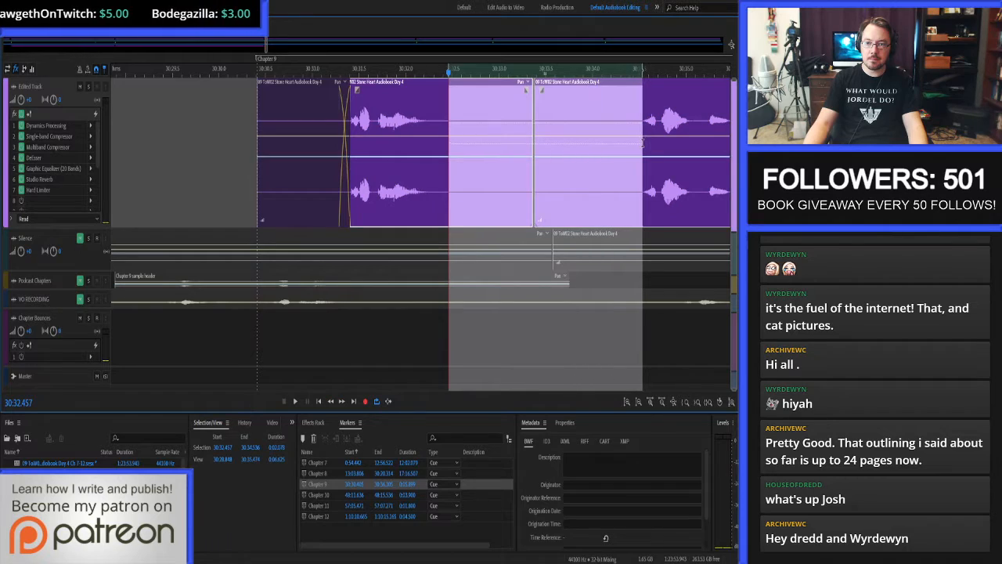
key("s")
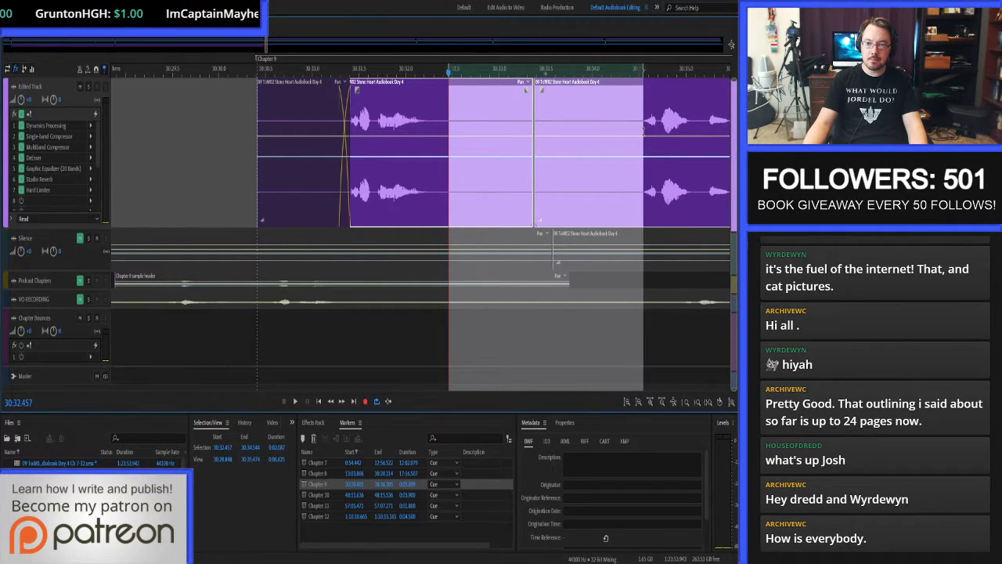
key("Delete")
Paste two seconds of silence from the Silence track onto the Edited Track at 30:32.238, right after the Chapter 9 heading.
left_click(426, 113)
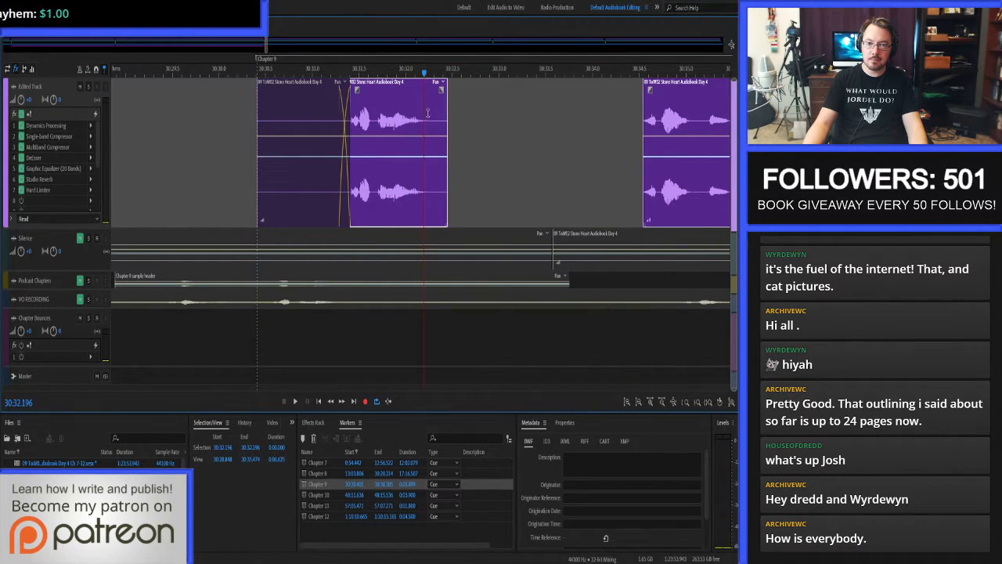
left_click(272, 447)
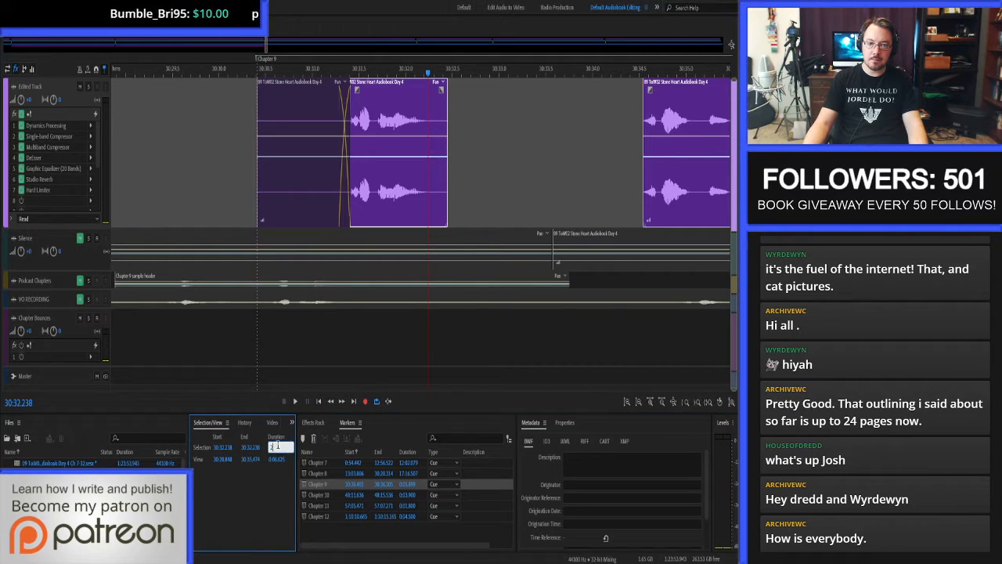
type("2")
key("Return")
left_click_drag(496, 235, 604, 238)
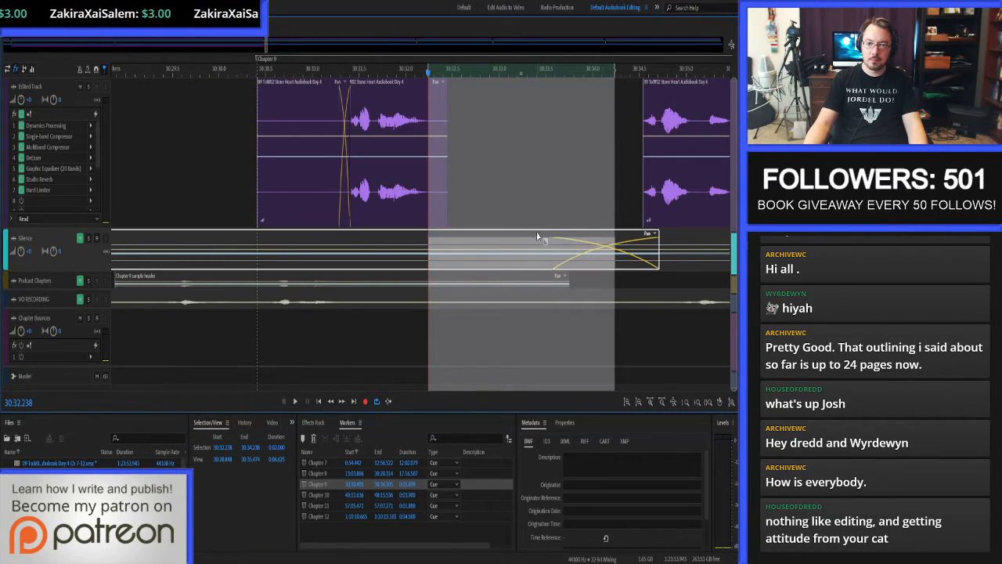
left_click(518, 200)
key("ctrl+v")
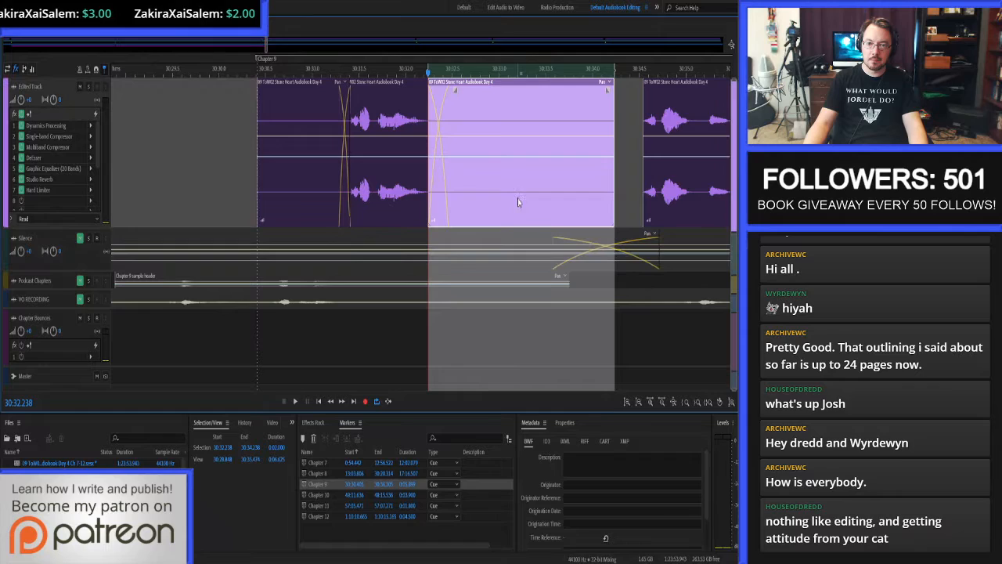
Close the gap after the pasted silence and extend the narration clip's start to 30:34.106 so it crossfades with the silence.
left_click(629, 137)
key("shift+Delete")
left_click(603, 120)
left_click(642, 125)
key("alt+[")
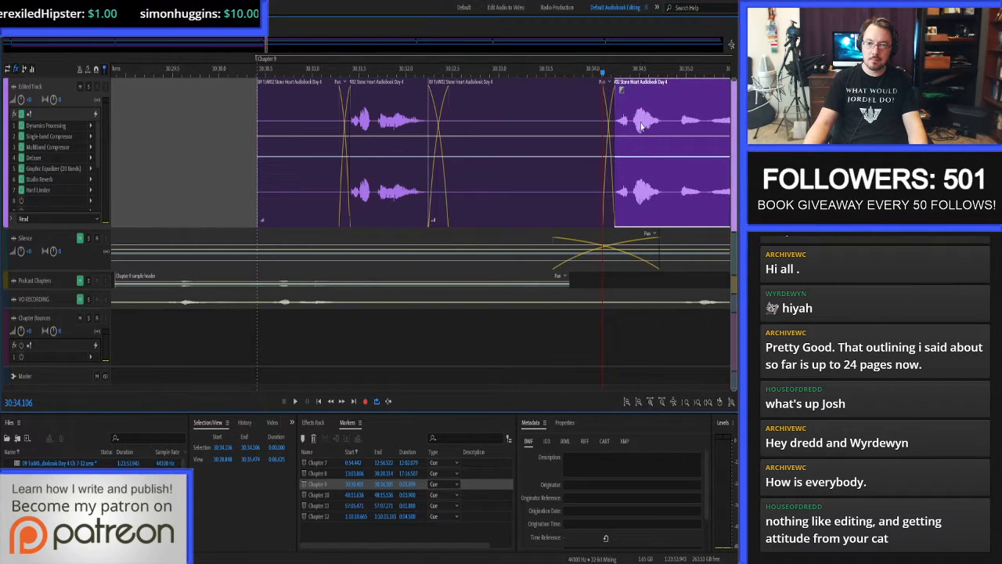
Play Chapter 9 from its start at 30:30.405 to check the opening silences, heading and first narration.
left_click(242, 126)
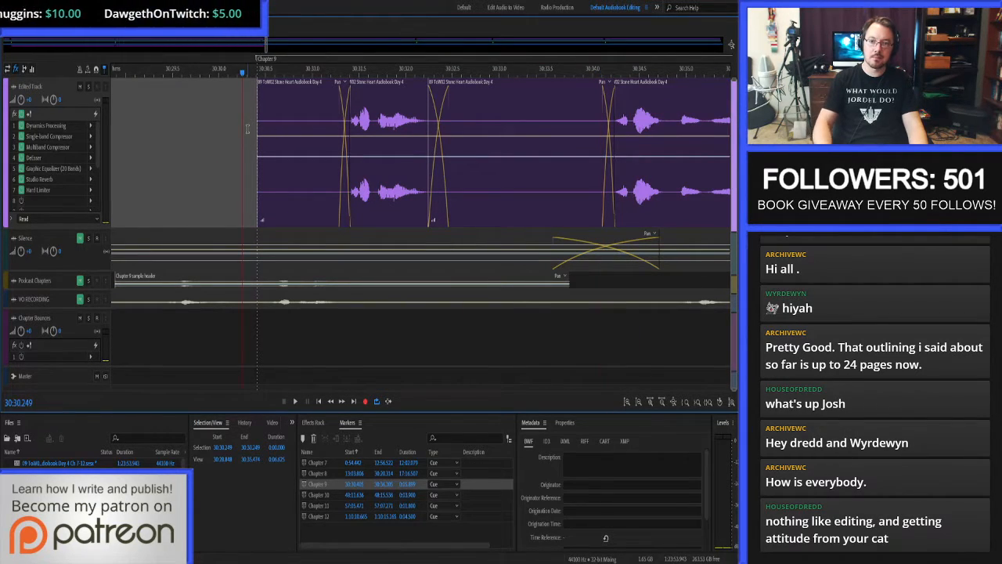
left_click(247, 130)
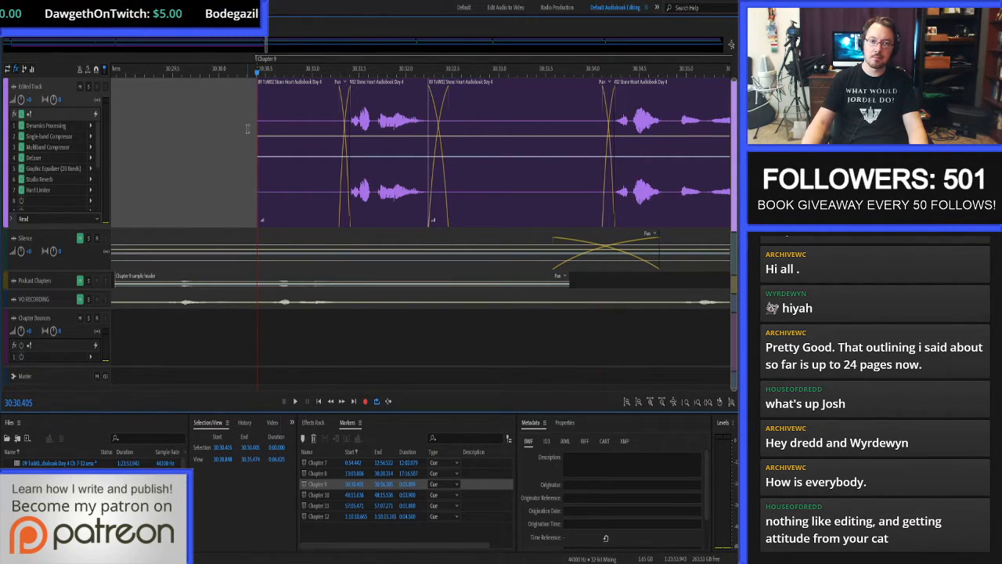
scroll(117, 146, "down", 9)
key("space")
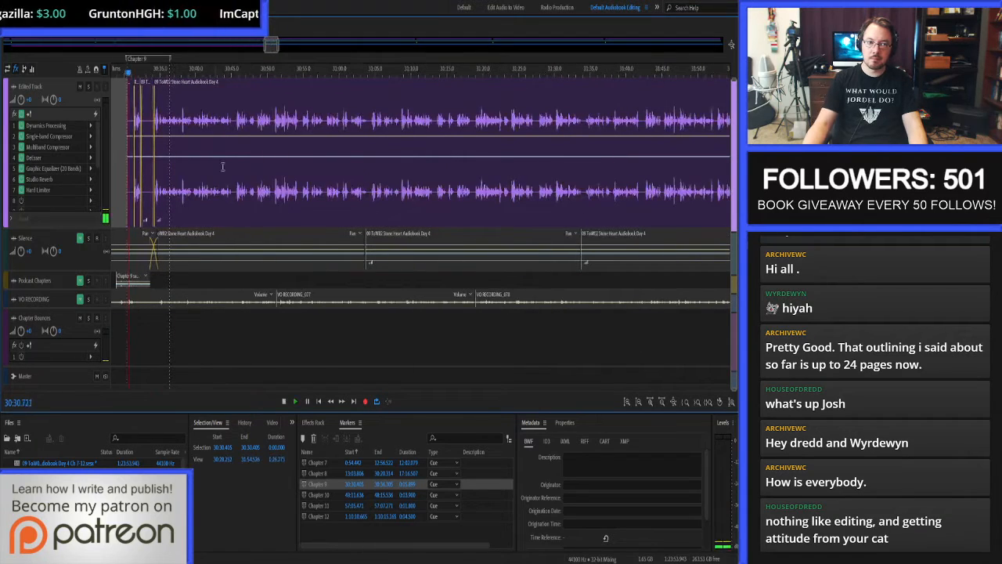
scroll(223, 167, "up", 2)
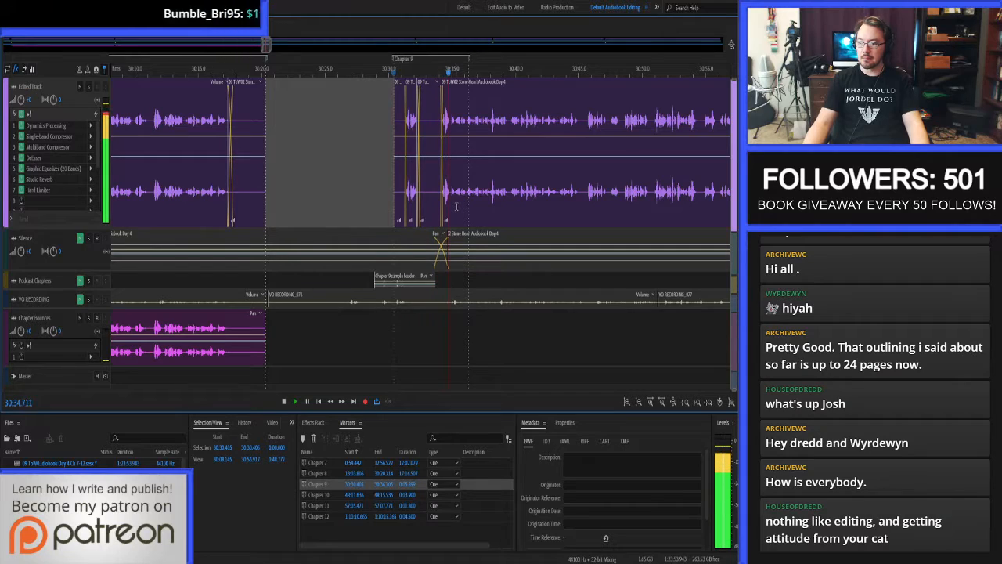
scroll(659, 282, "up", 3)
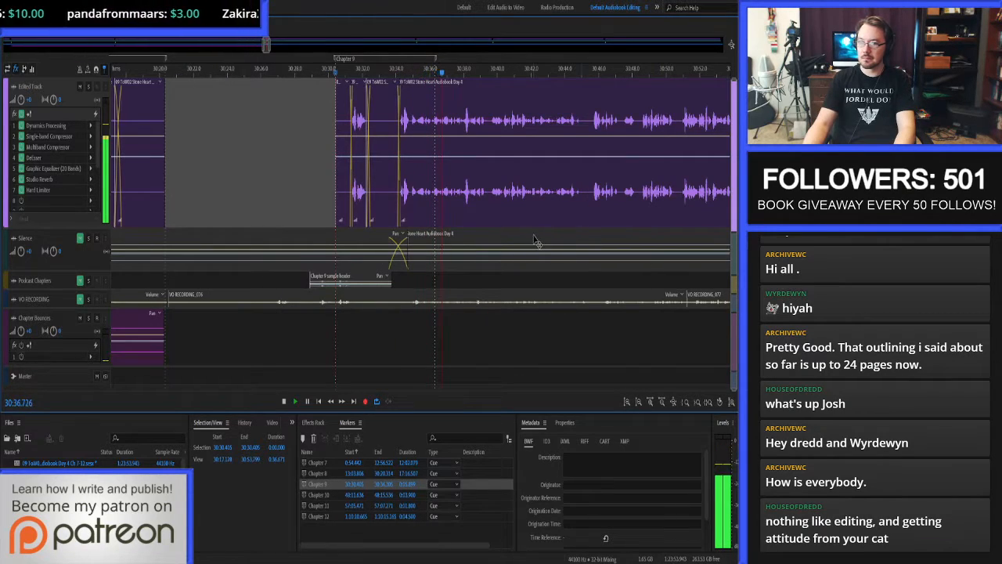
scroll(536, 241, "up", 2)
scroll(535, 241, "up", 1)
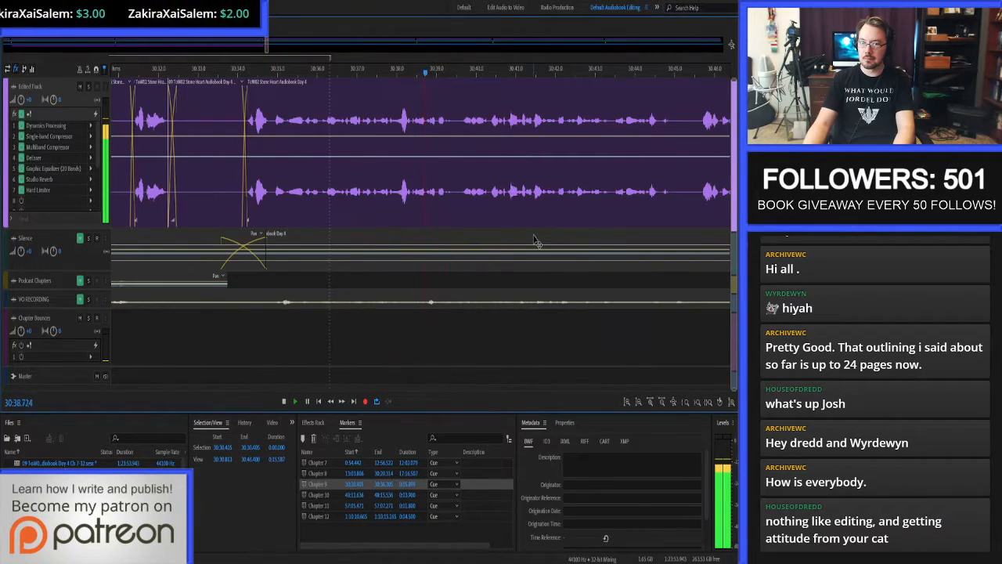
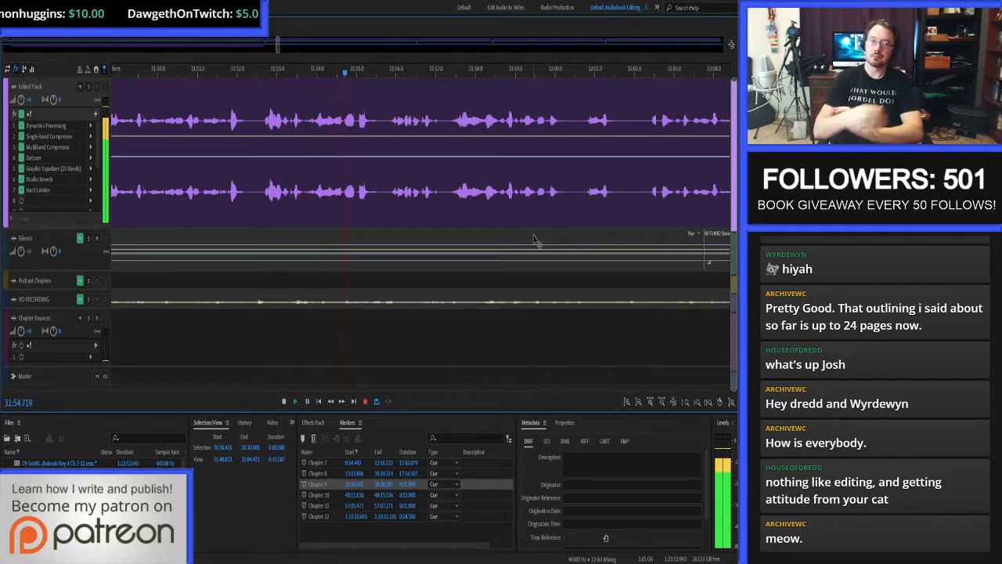
Delete the section from 31:52.270 to 31:52.686 on the Edited Track.
key("space")
scroll(243, 130, "up", 5)
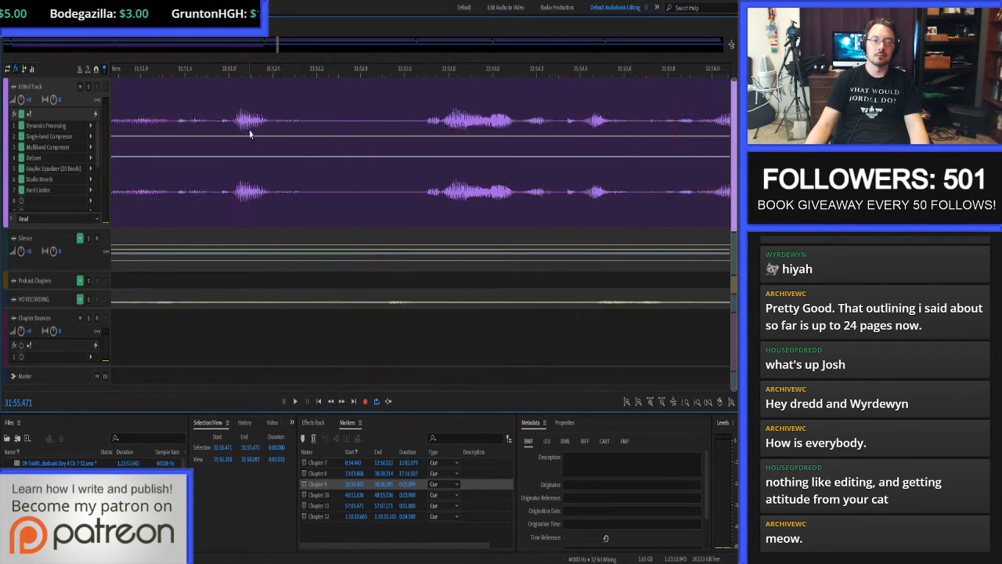
left_click_drag(333, 130, 424, 137)
key("Delete")
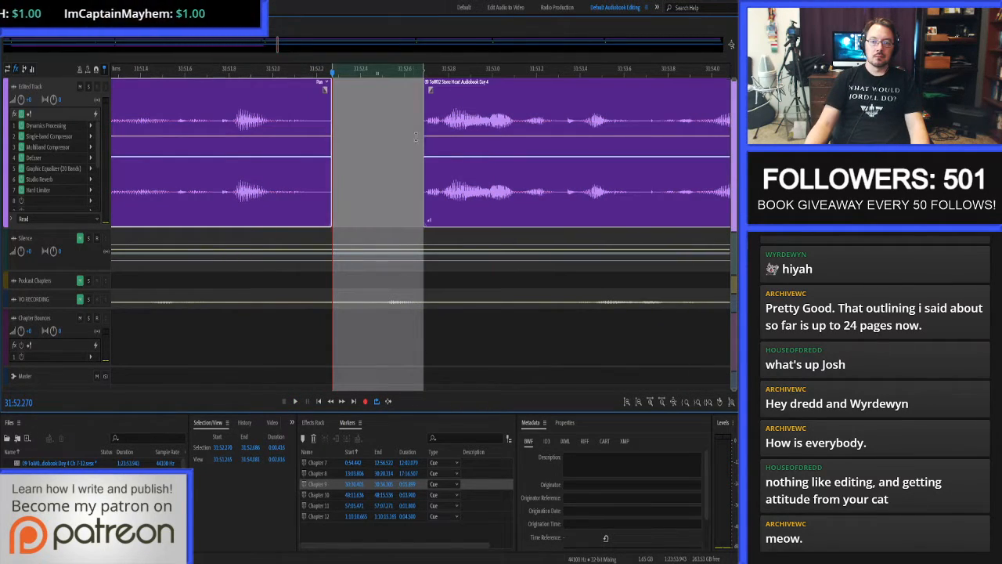
Fill the gap on the Edited Track with audio from the Silence track, from 31:52.168, crossfading it with both neighbouring narration clips.
left_click(310, 111, "shift")
left_click(428, 115, "shift")
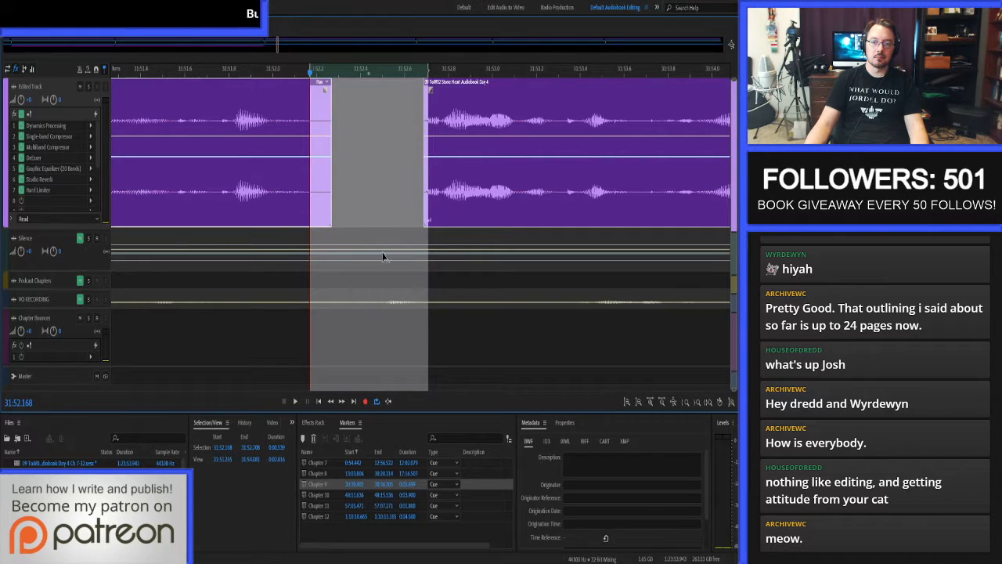
left_click_drag(370, 238, 368, 171)
Play from 31:51.494 to check the silence patch, continuing the proof-listen to about 32:19.
left_click(161, 130)
key("space")
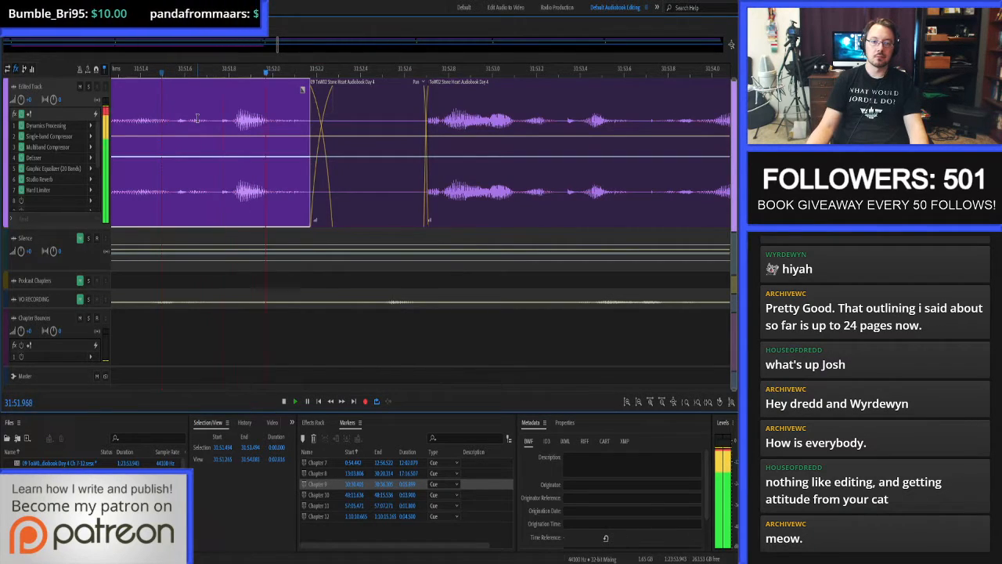
scroll(327, 168, "down", 4)
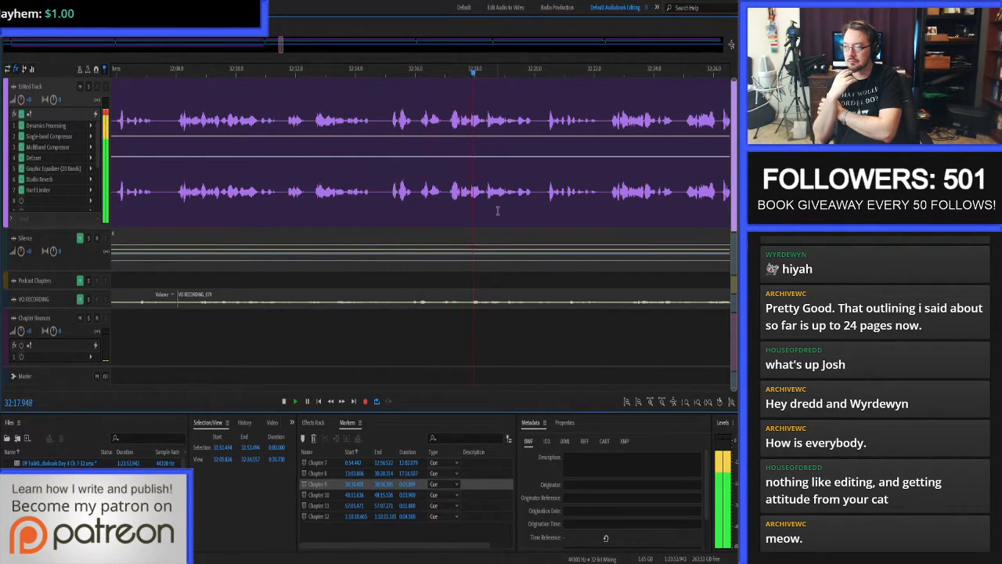
key("space")
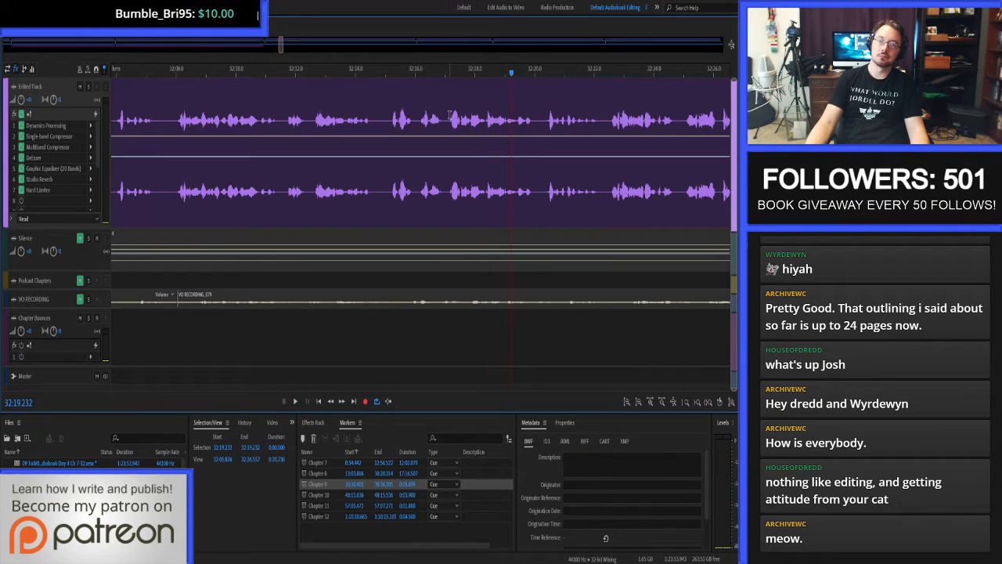
Open the narration clip's waveform and auto-heal the small clicks between about 32:17.09 and 32:17.17, just before the spoken word.
double_click(447, 116)
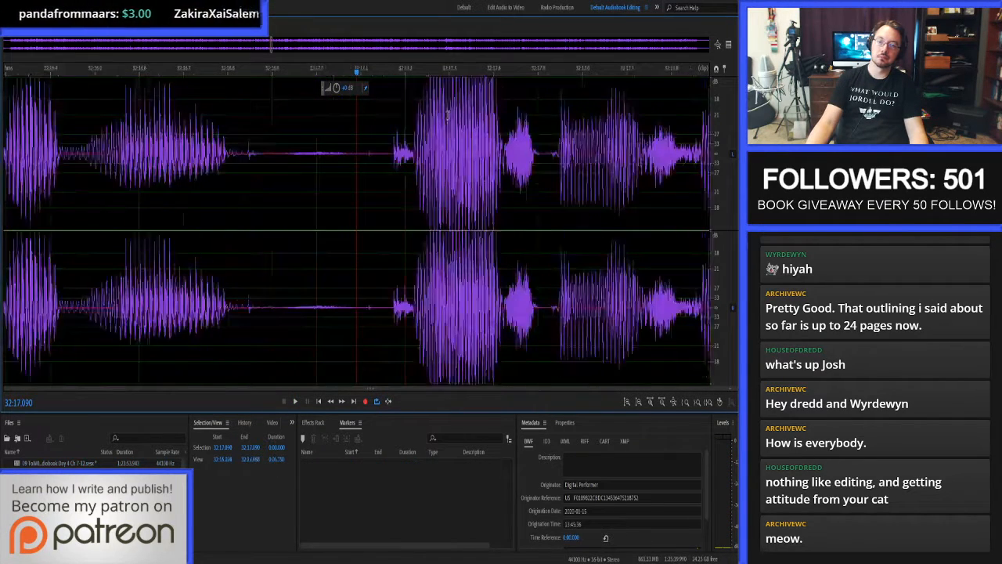
scroll(718, 130, "up", 5)
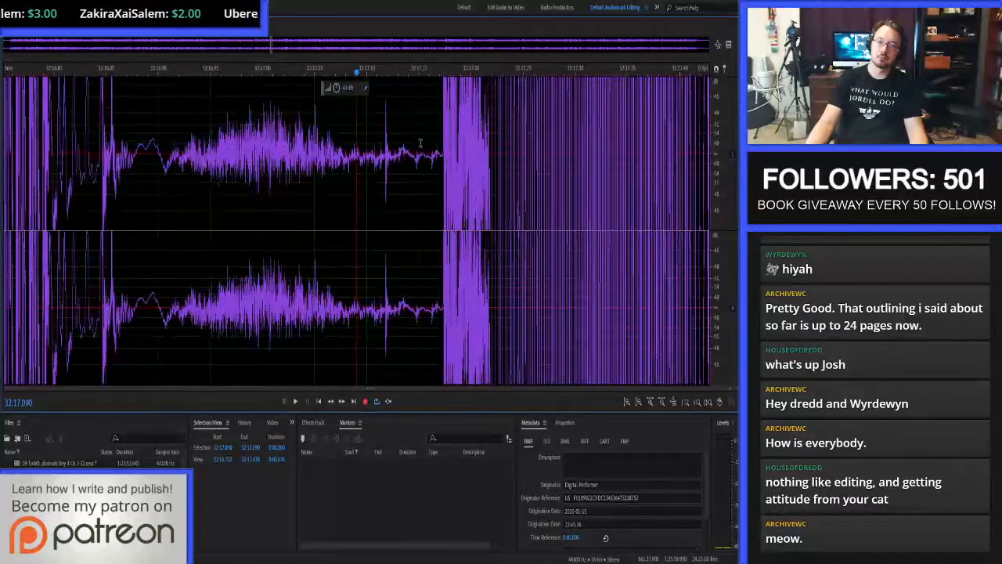
scroll(392, 160, "up", 2)
left_click_drag(353, 156, 477, 153)
key("ctrl+u")
key("ctrl+u")
key("ctrl+u")
key("ctrl+u")
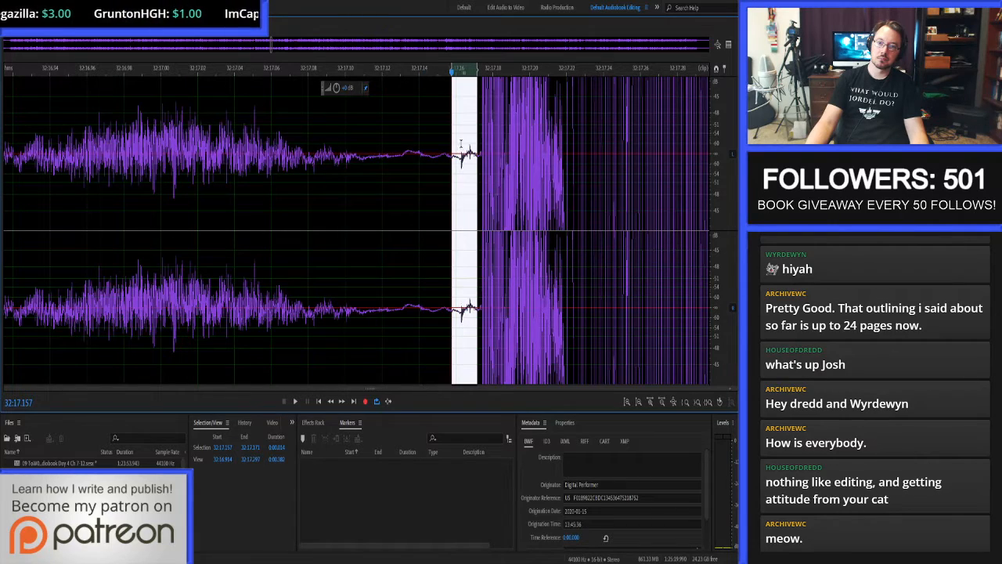
key("ctrl+u")
left_click(436, 151)
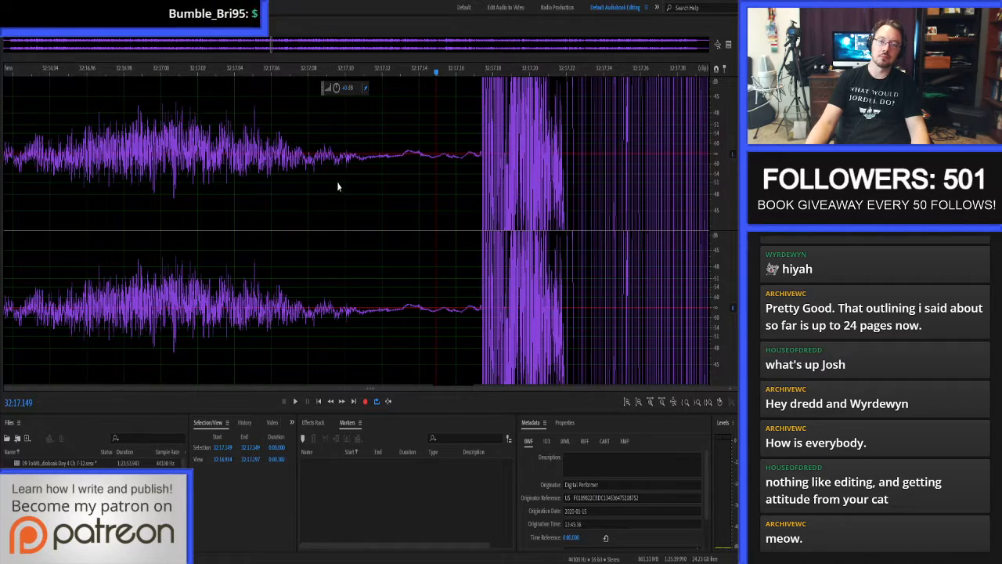
Return to the multitrack session and play from 32:15.745 to check the repaired passage.
key("0")
key("space")
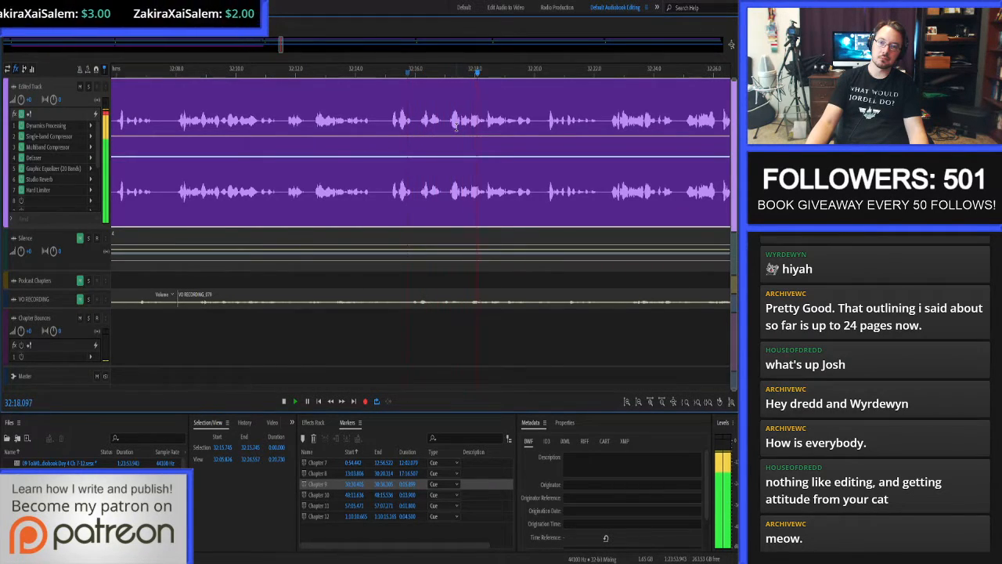
key("space")
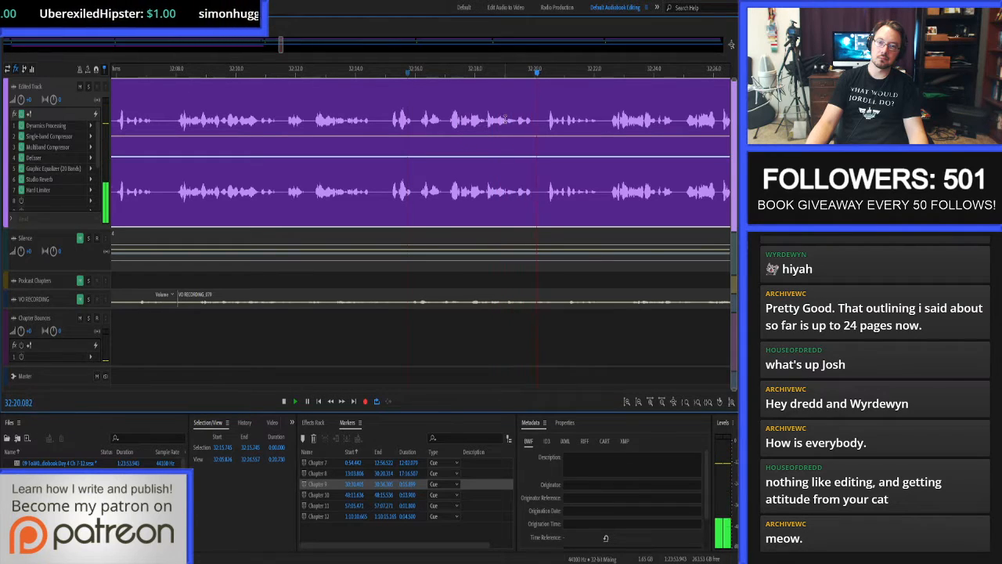
Open the clip's waveform around 32:19.03 and audition short selections there to locate the click.
key("9")
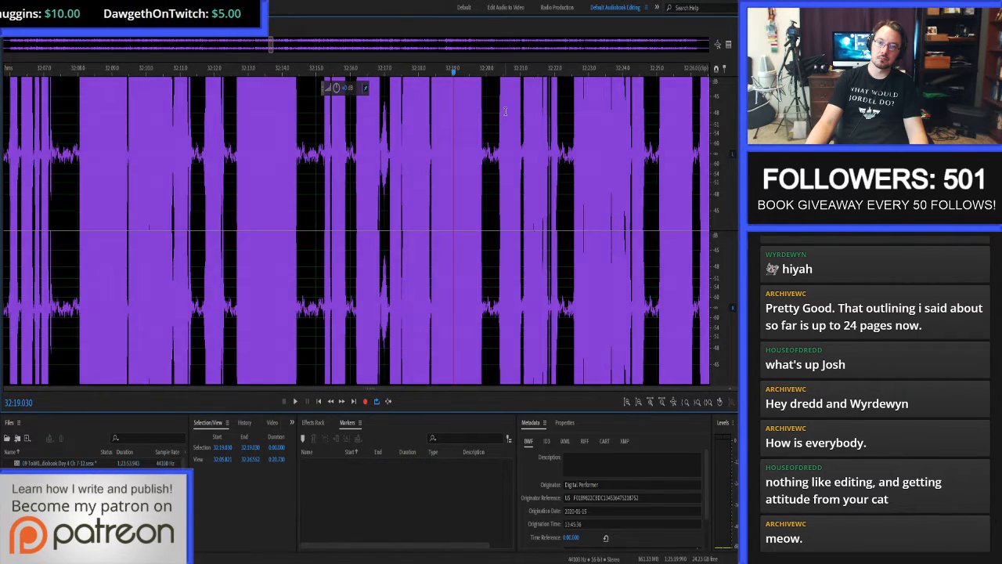
scroll(719, 115, "down", 5)
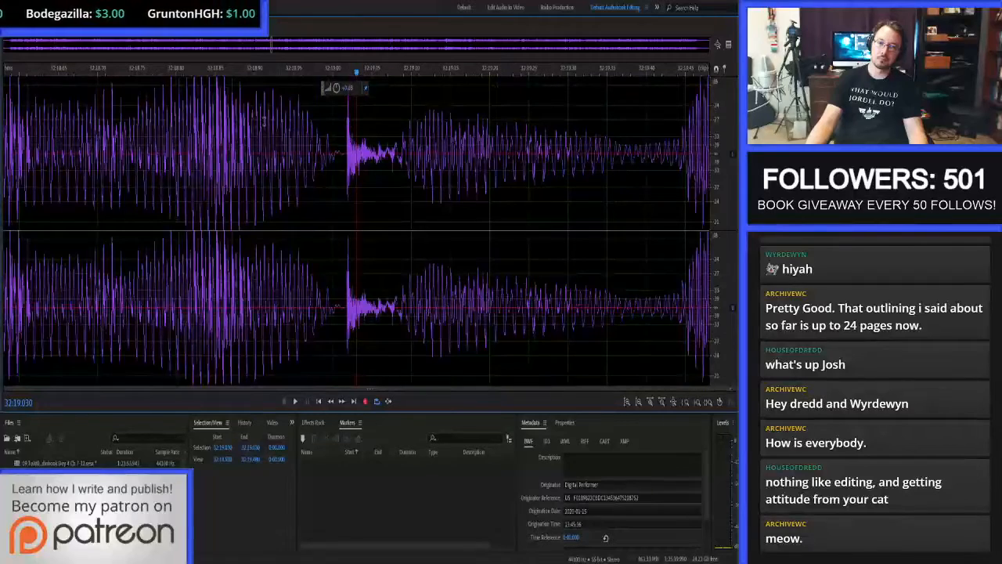
left_click_drag(337, 147, 384, 153)
key("space")
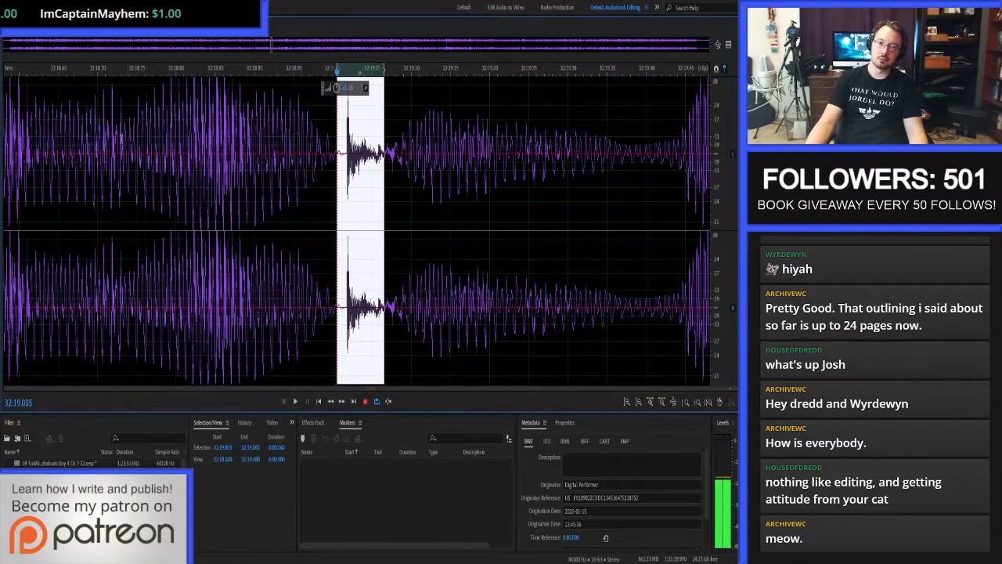
left_click(372, 153)
key("space")
left_click_drag(178, 151, 451, 154)
key("space")
key("space")
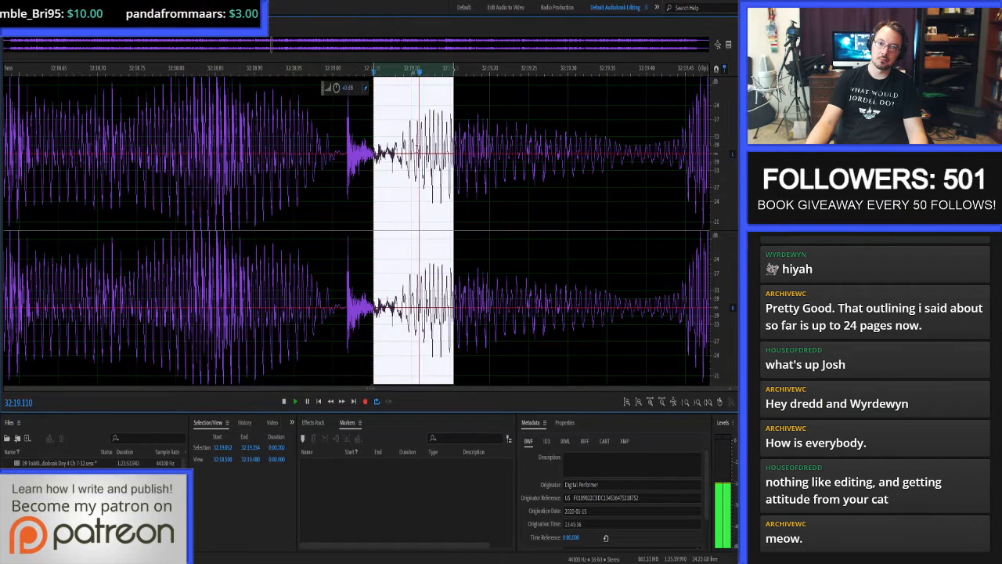
Auto-heal the small click from 32:19.075 to 32:19.079 in the narration waveform.
left_click(394, 156)
scroll(393, 162, "up", 5)
left_click_drag(389, 151, 426, 149)
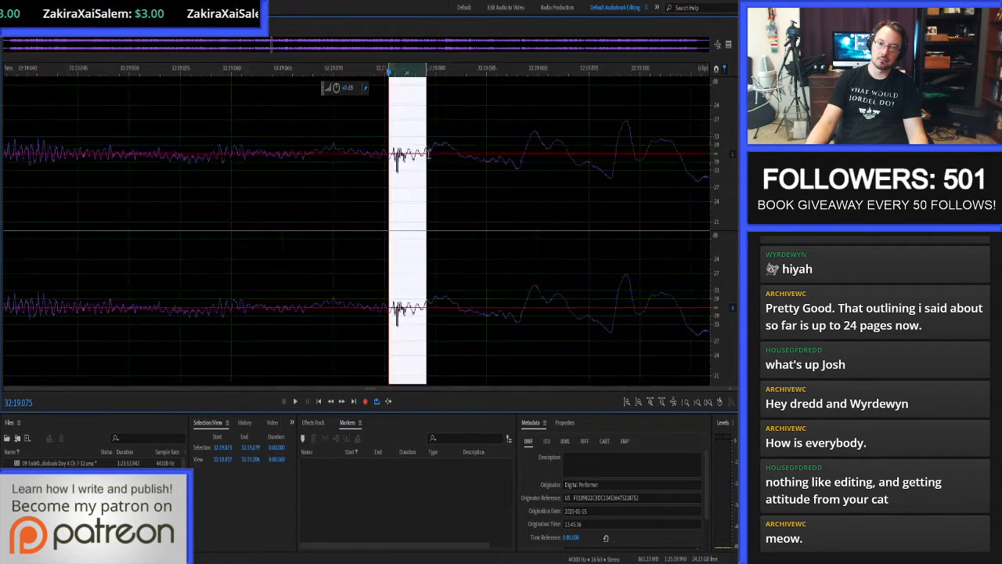
key("ctrl+u")
Play the waveform from 32:18.428 to check the repaired click.
scroll(401, 145, "down", 8)
left_click(239, 159)
key("space")
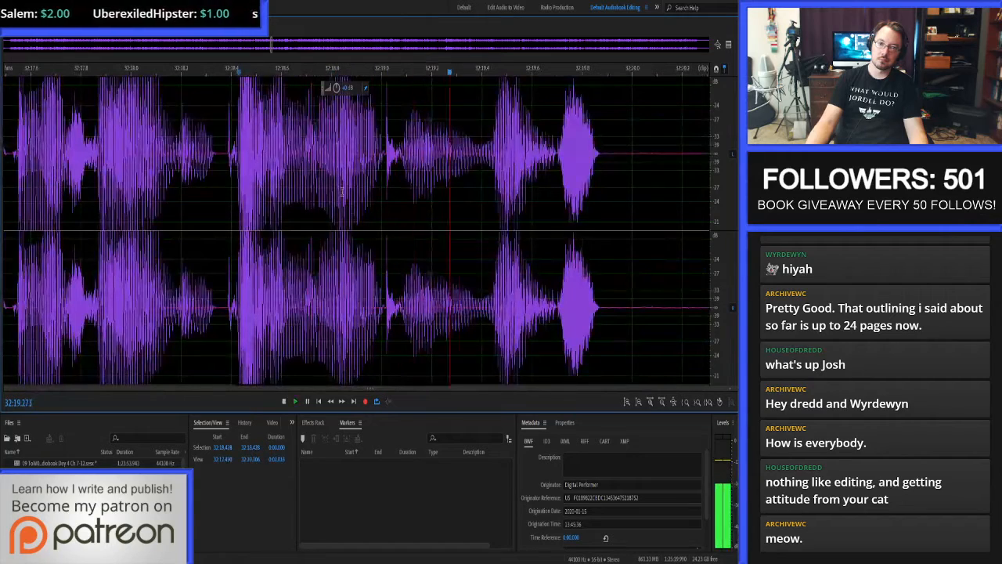
key("space")
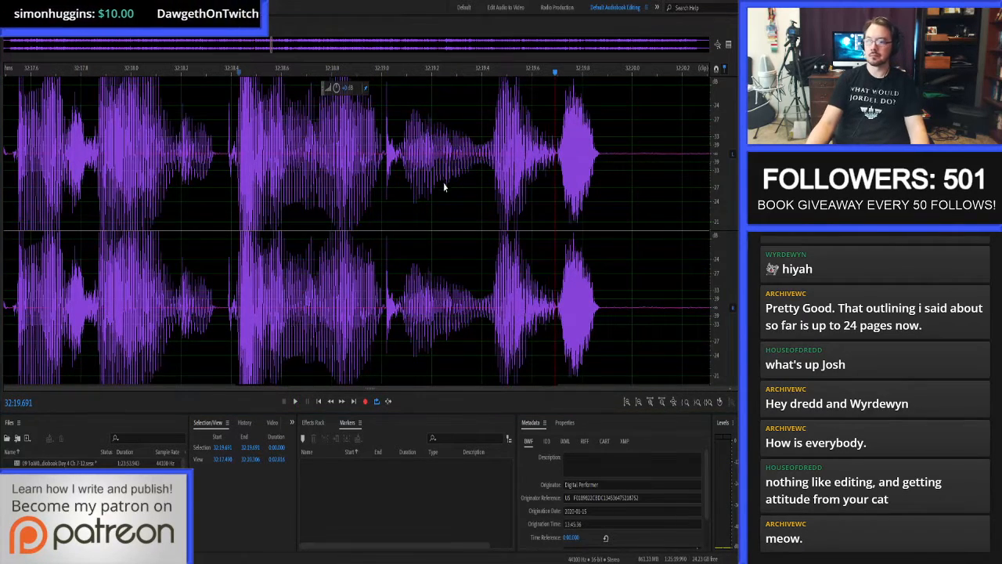
Return to the multitrack session and resume proof-listening Chapter 9 from 32:18.202.
key("0")
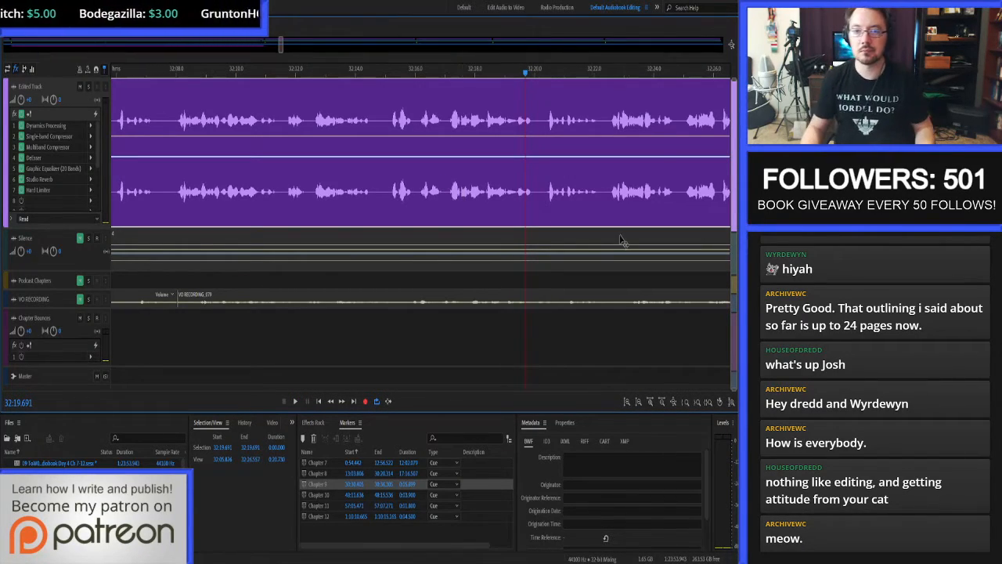
left_click(480, 118)
key("space")
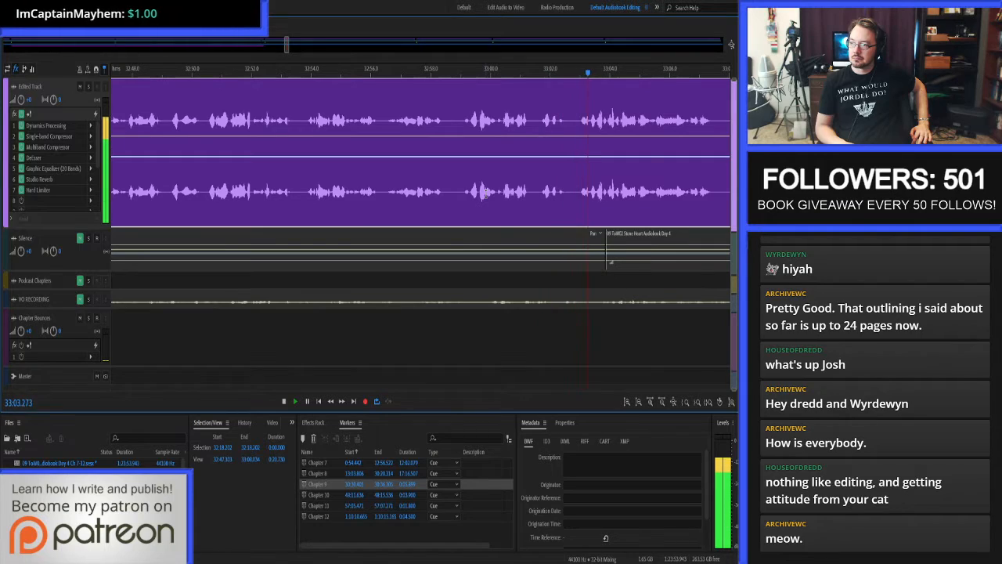
Replay the narration from 33:03.126, then open its waveform and auto-heal the click from 33:03.300 to 33:03.306.
left_click(583, 181)
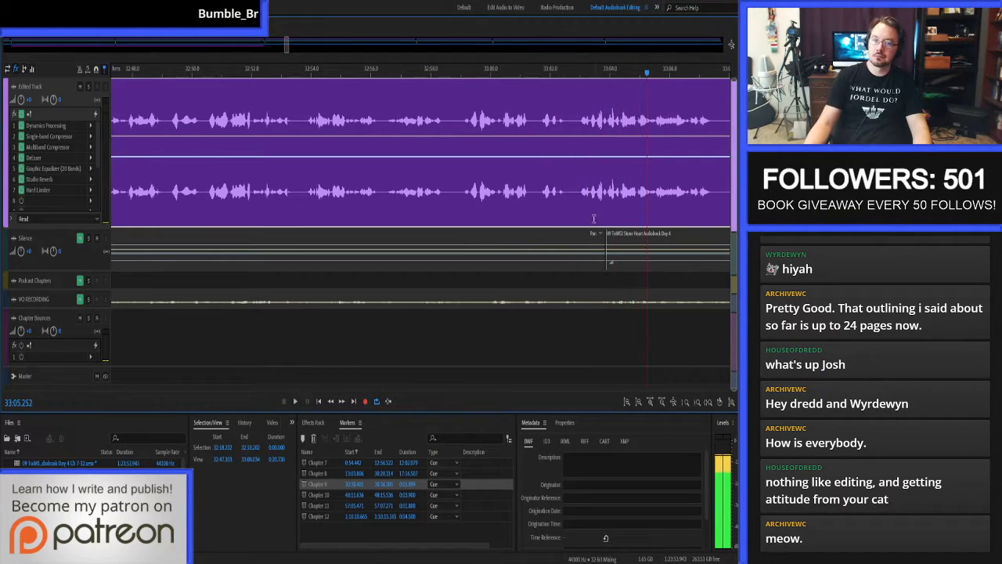
scroll(583, 181, "up", 5)
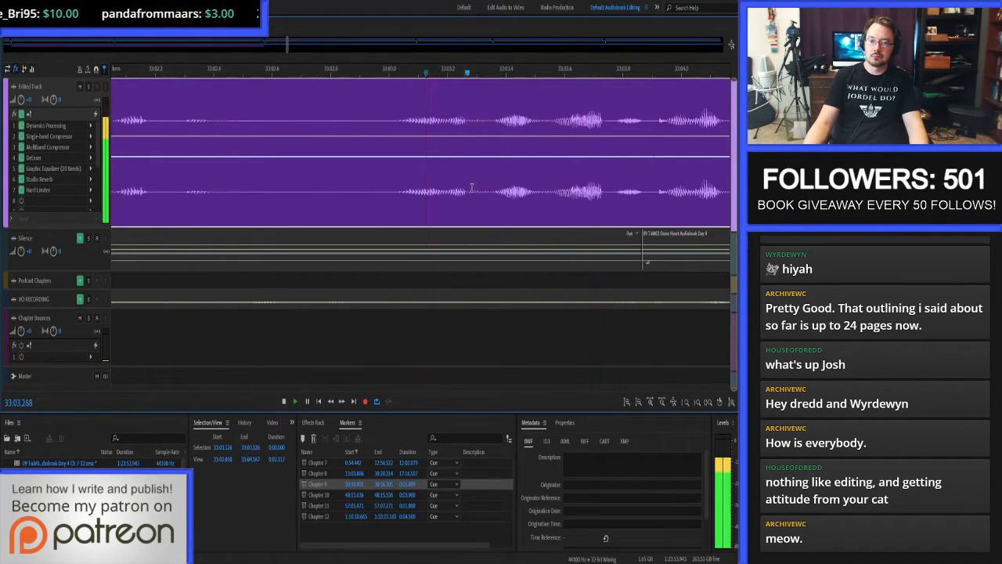
left_click(479, 184)
double_click(479, 184)
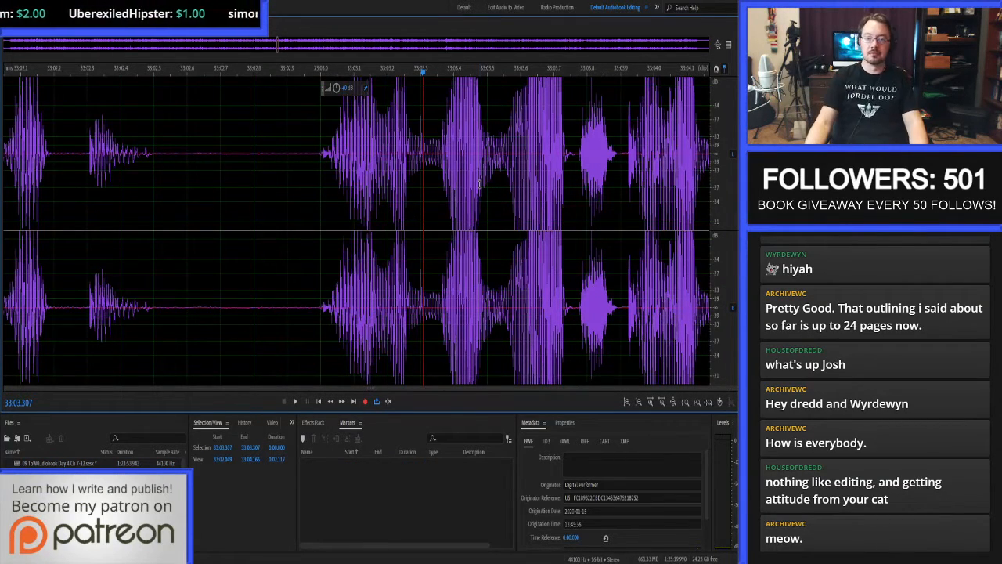
scroll(480, 183, "up", 6)
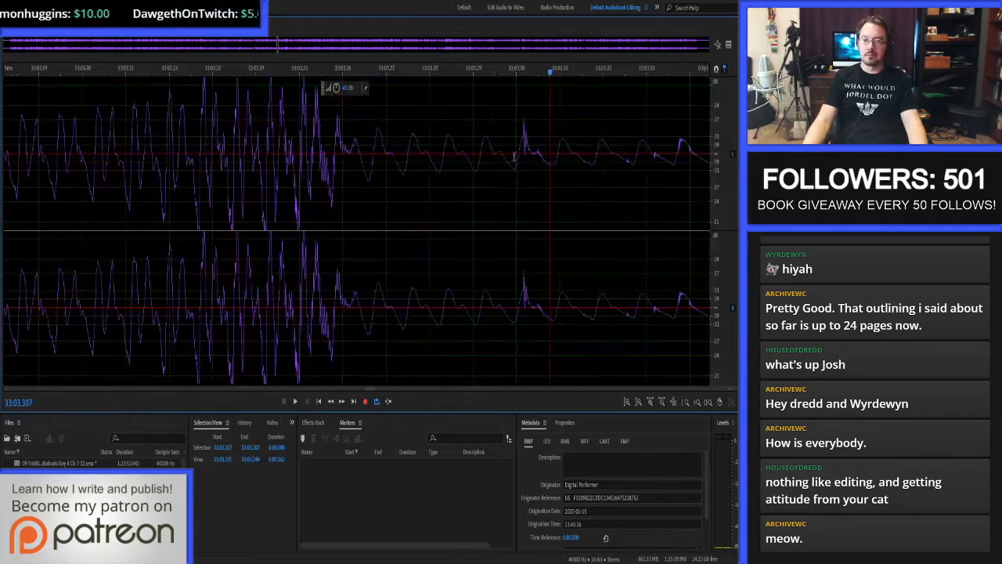
scroll(589, 162, "up", 3)
left_click_drag(421, 152, 480, 152)
key("ctrl+u")
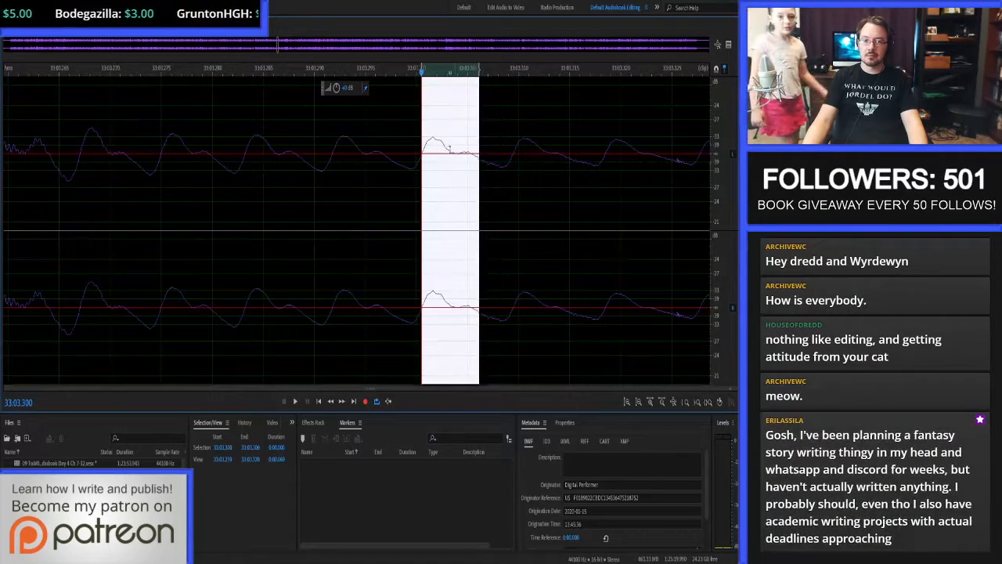
Auto-heal the remaining small clicks following 33:03.306 in the waveform, up to about 33:03.341.
scroll(391, 154, "down", 5)
scroll(507, 159, "up", 3)
left_click_drag(368, 163, 477, 153)
key("ctrl+u")
key("ctrl+u")
key("ctrl+u")
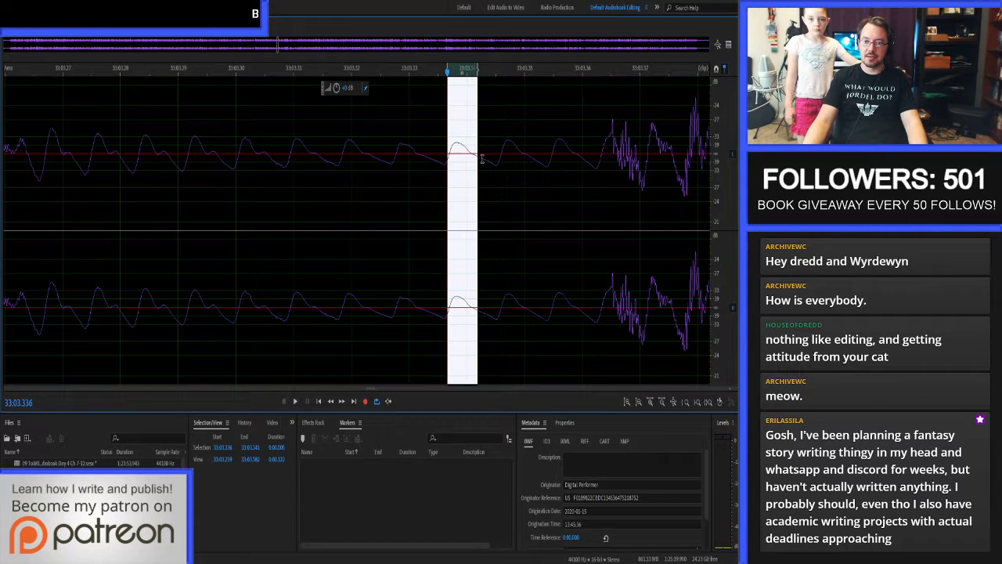
scroll(477, 191, "down", 4)
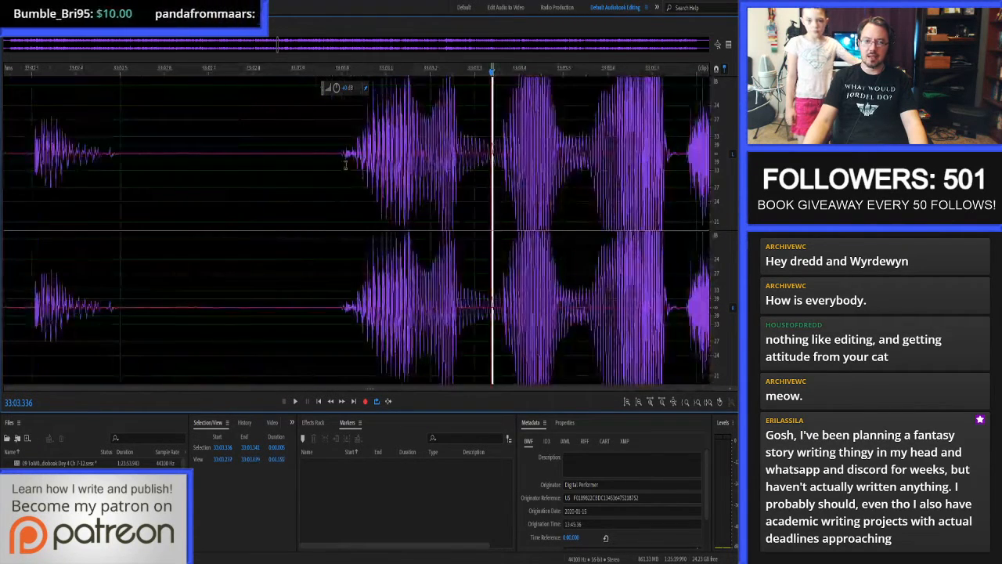
Return to the multitrack session and play from 32:59.087 to check the passage leading into the repaired clicks.
left_click(332, 152)
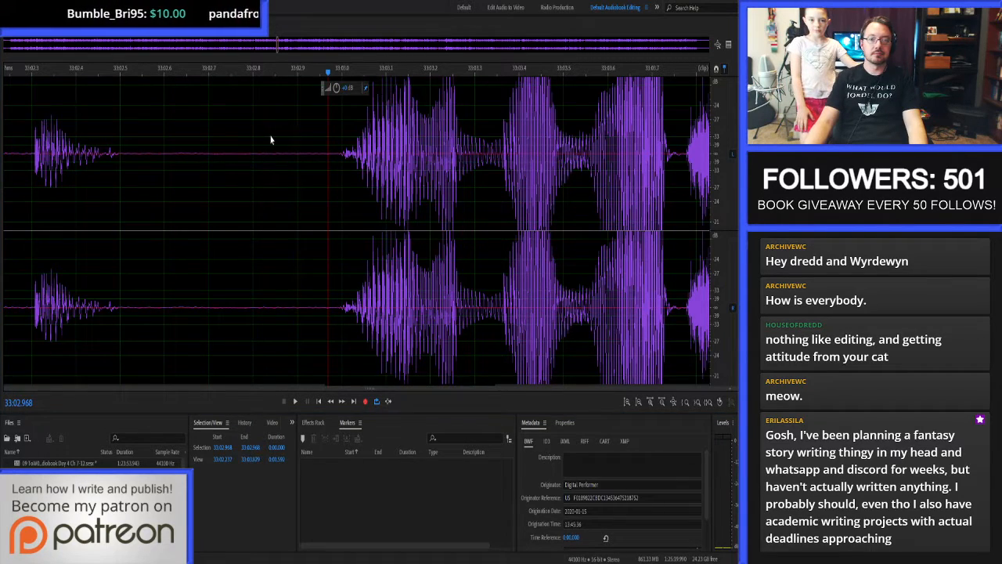
key("0")
scroll(375, 145, "down", 4)
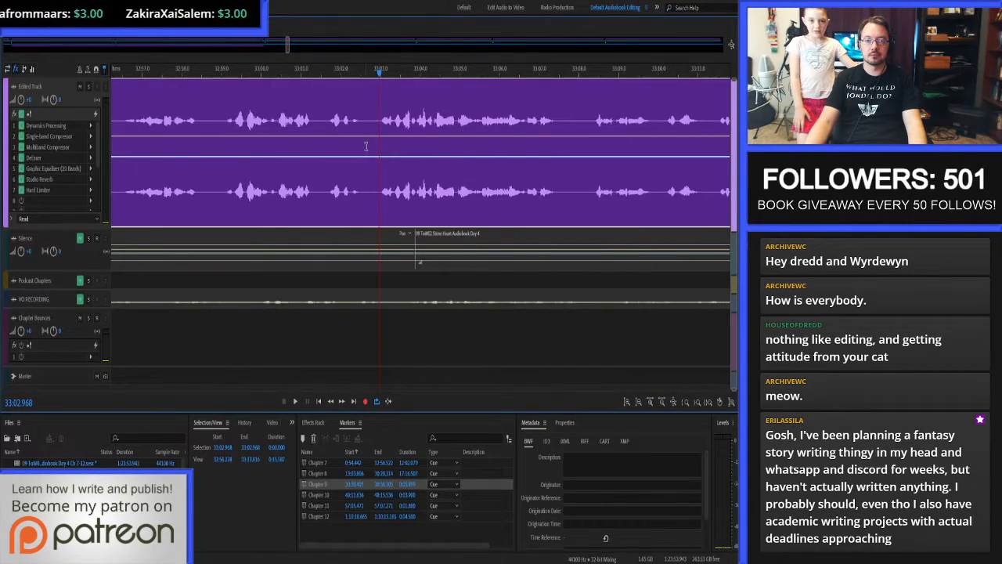
left_click(225, 114)
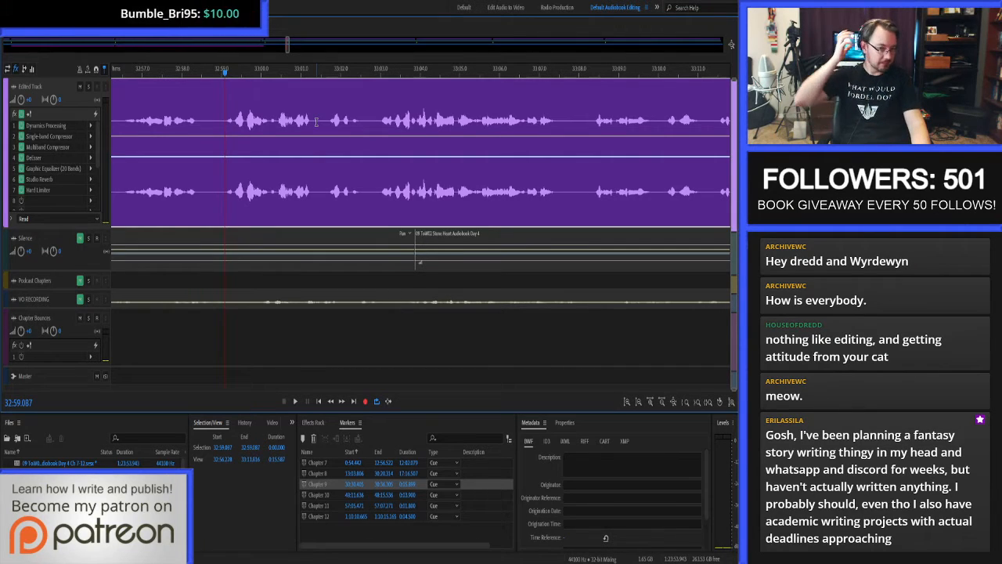
key("space")
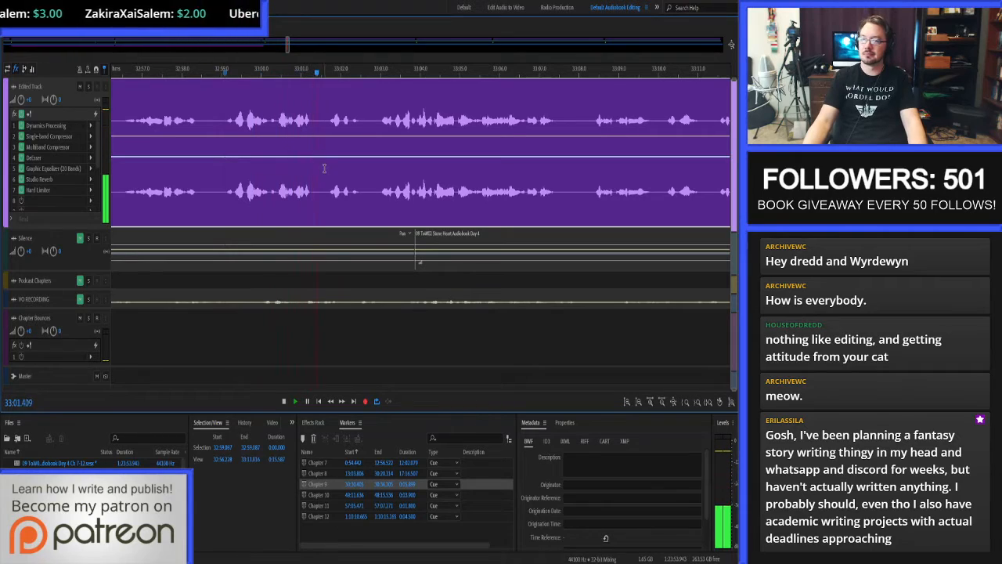
key("space")
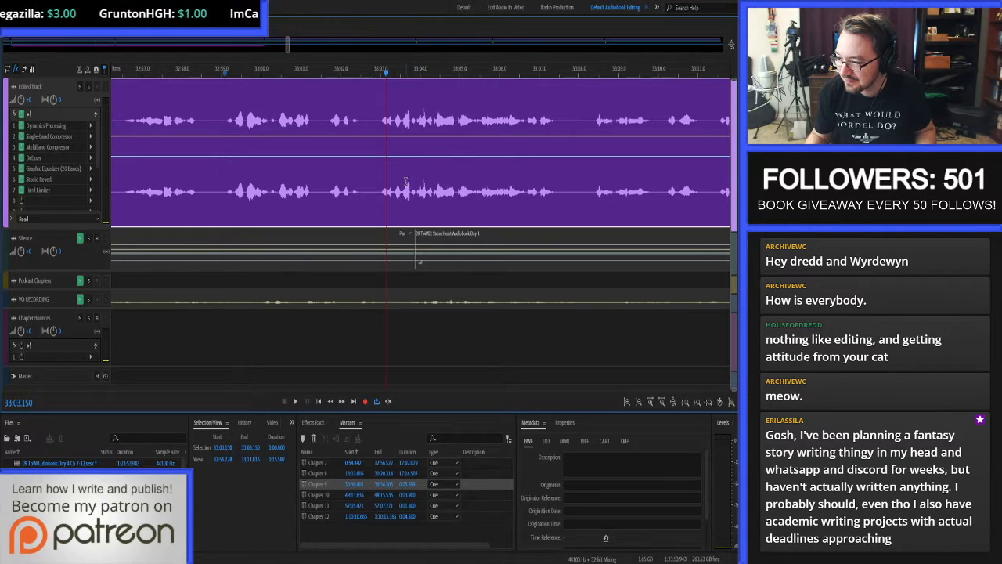
Replay the repaired words from 33:03.150, then continue proof-listening Chapter 9 from about 33:02.9.
key("space")
key("space")
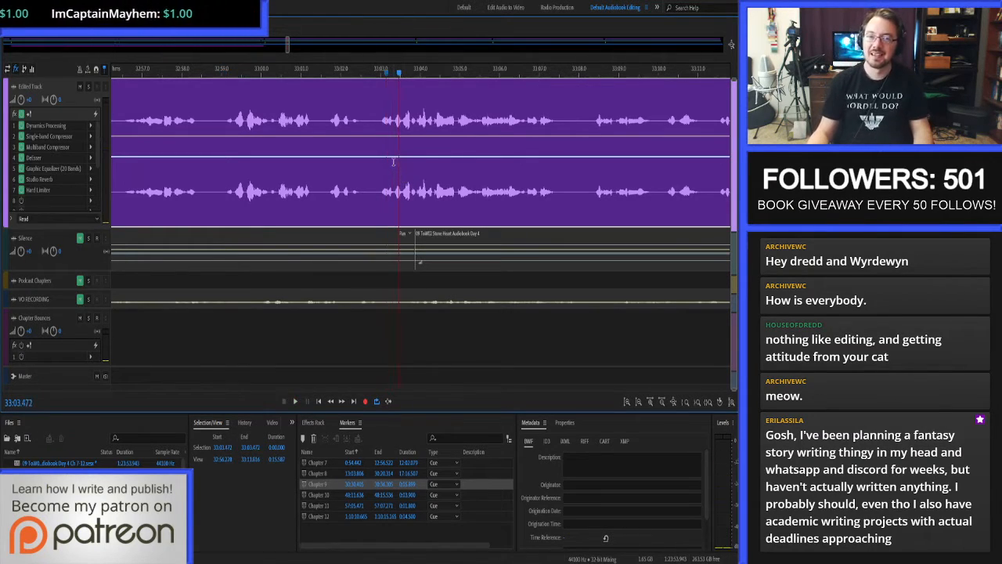
left_click(378, 121)
key("space")
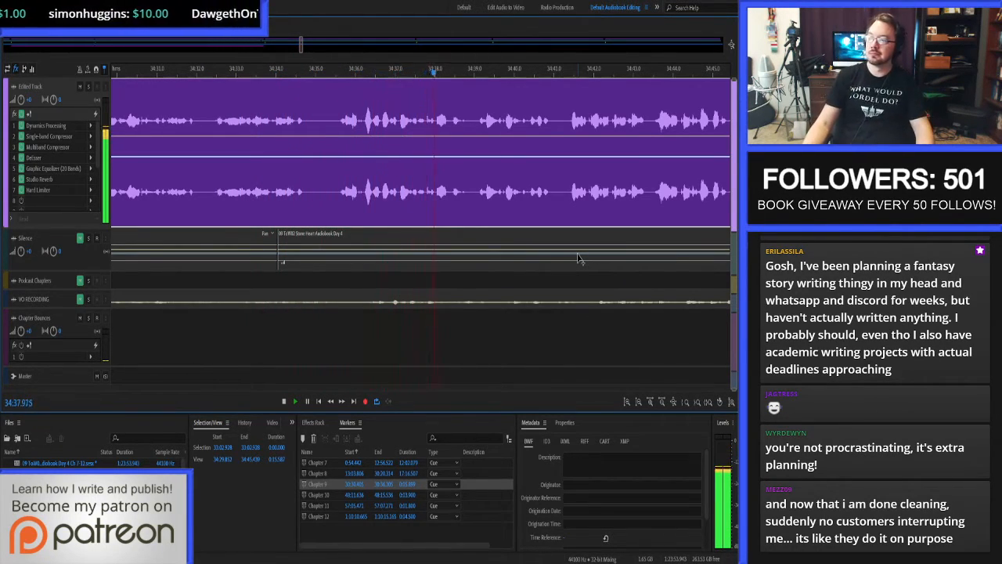
Open the narration's waveform at 34:36.162 and audition the noise between 34:36.121 and 34:36.168.
left_click(362, 191)
double_click(362, 192)
scroll(361, 193, "up", 3)
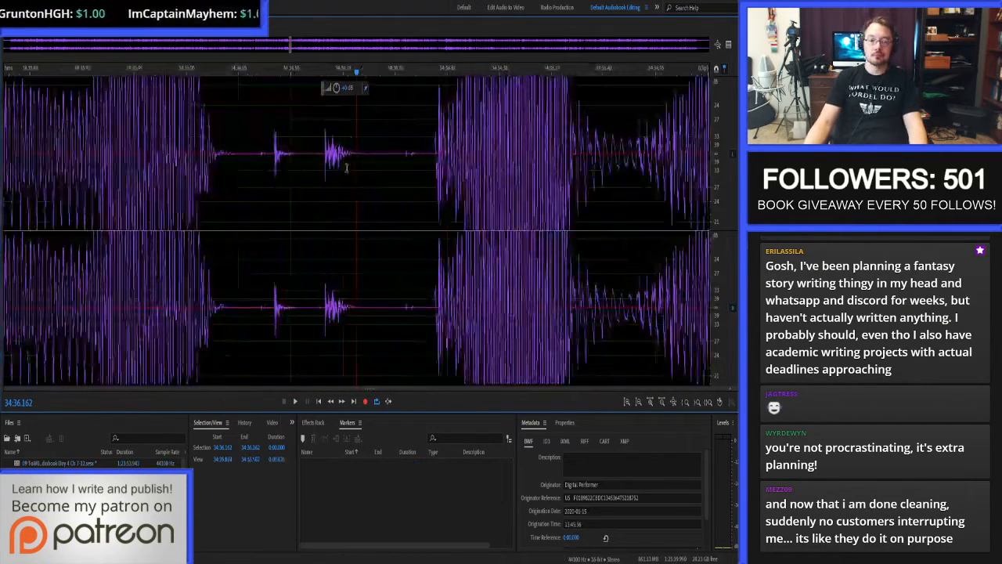
left_click_drag(260, 159, 362, 152)
key("space")
key("space")
key("space")
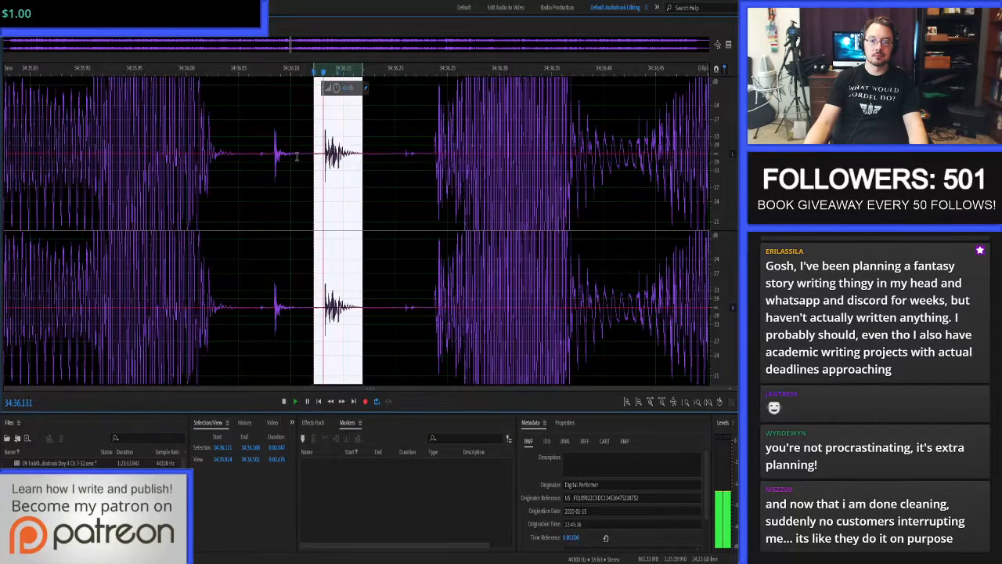
key("space")
Auto-heal the clicks from 34:36.072 to 34:36.108 and from 34:36.207 to 34:36.223, then return to the multitrack session.
left_click_drag(268, 157, 300, 157)
key("ctrl+u")
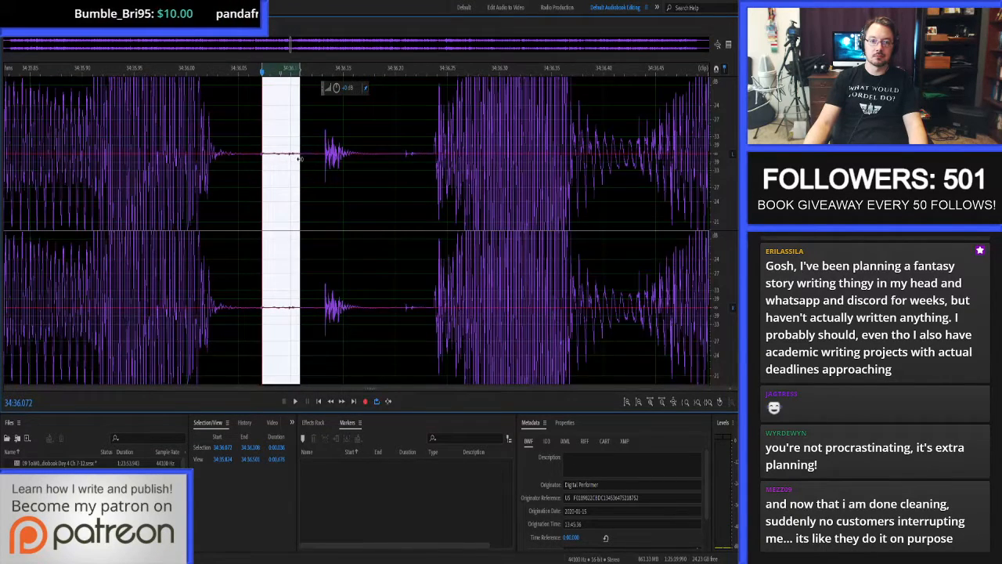
key("ctrl+u")
mouse_move(385, 153)
left_mouse_down()
mouse_move(426, 154)
mouse_move(419, 145)
left_mouse_up()
key("ctrl+u")
left_click(392, 145)
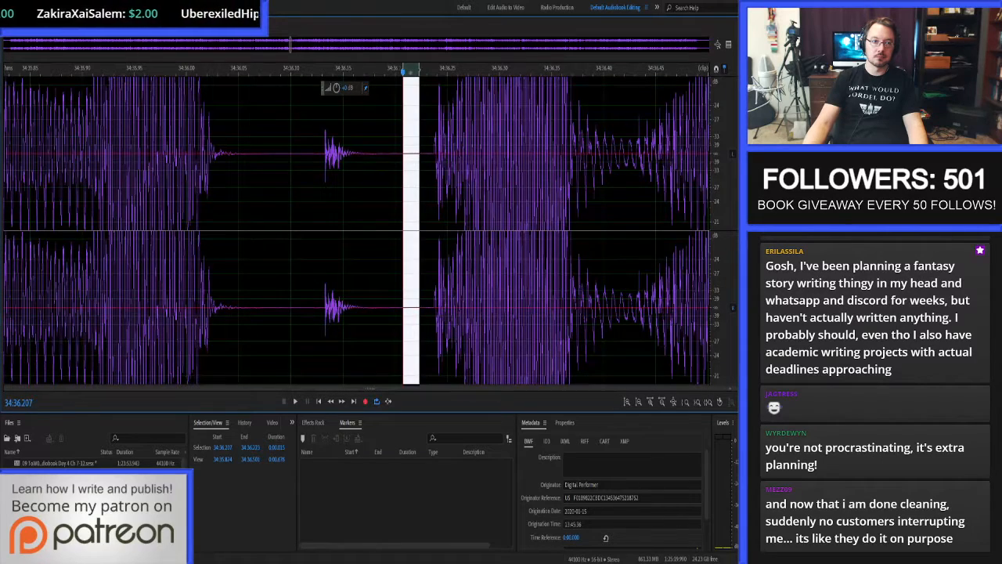
key("0")
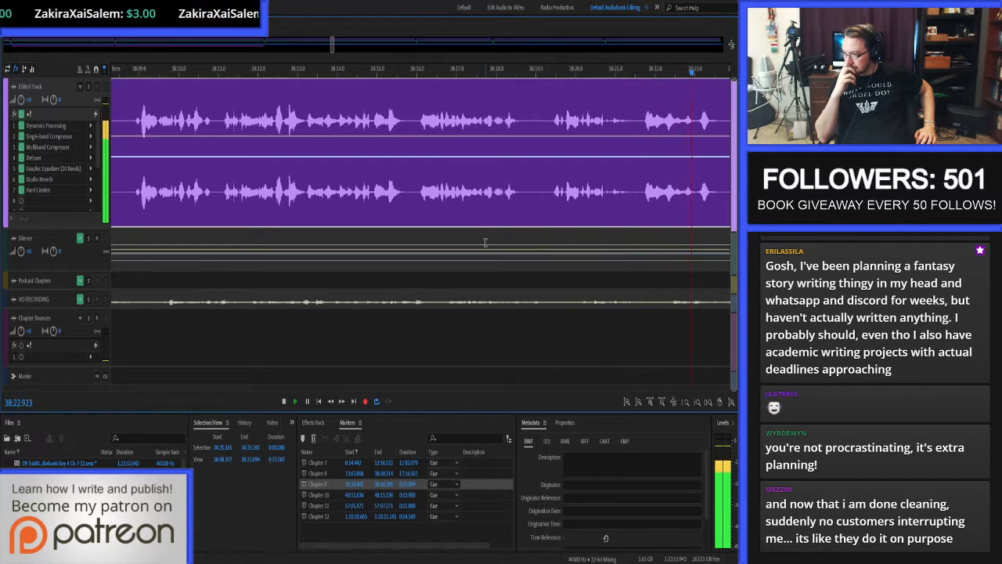
Stop proof-listening, replay the words around 38:22, and open the waveform at 38:22.657.
key("space")
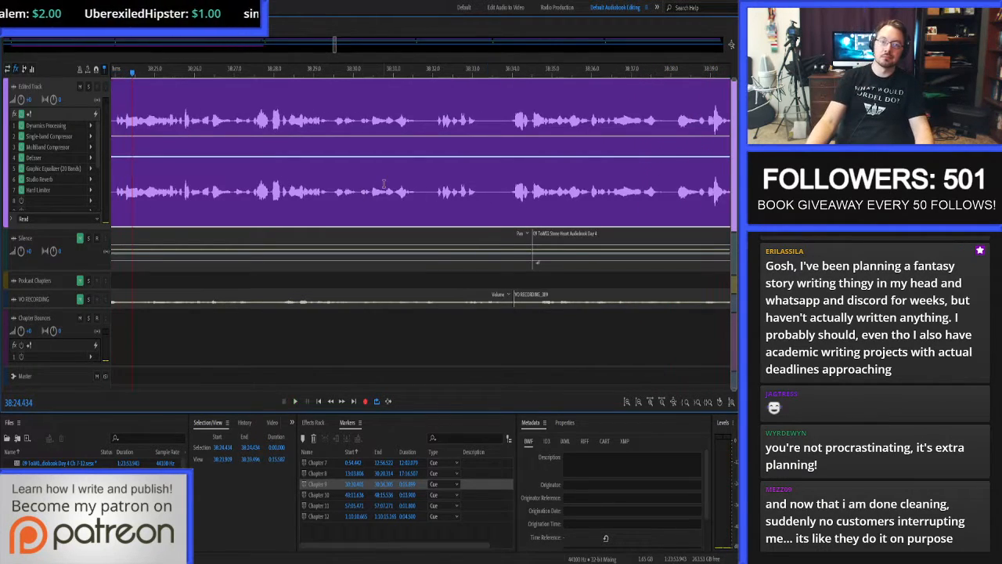
scroll(384, 184, "down", 3)
scroll(307, 135, "up", 3)
left_click(244, 117)
key("space")
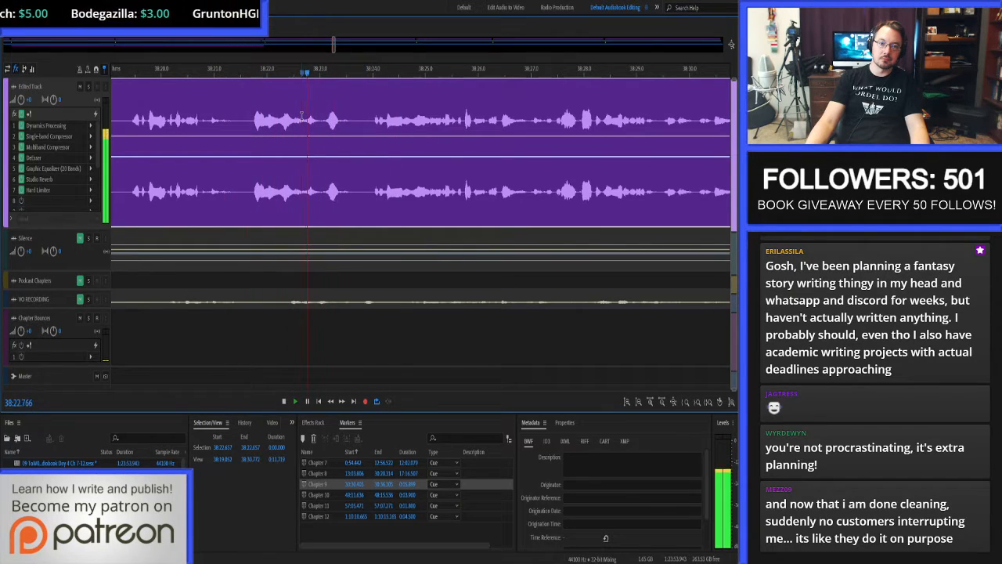
double_click(302, 116)
scroll(266, 134, "up", 10)
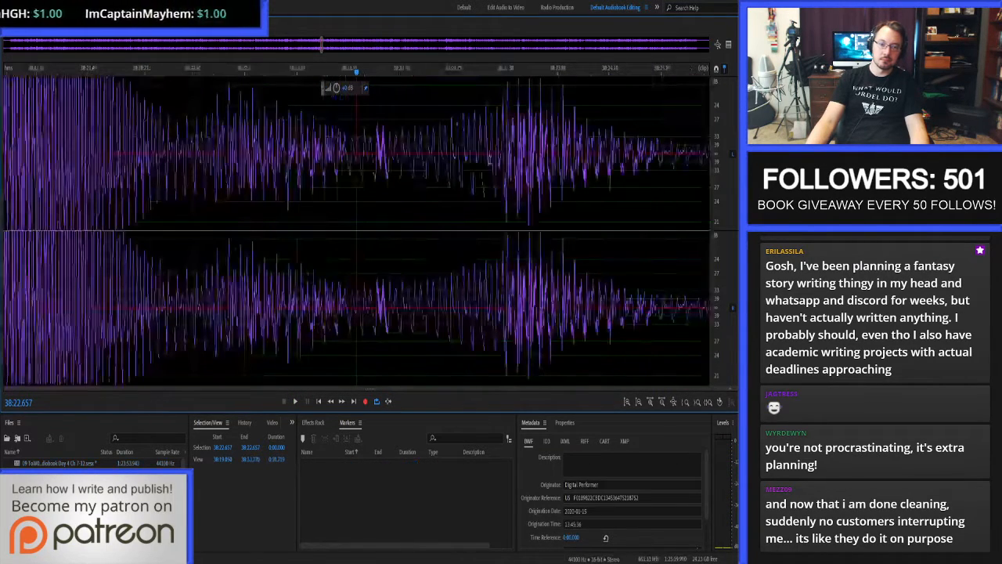
Auto-heal the rough stretch from 38:22.674 to about 38:22.691 and the small click from 38:22.701 to 38:22.704.
left_click_drag(263, 139, 619, 139)
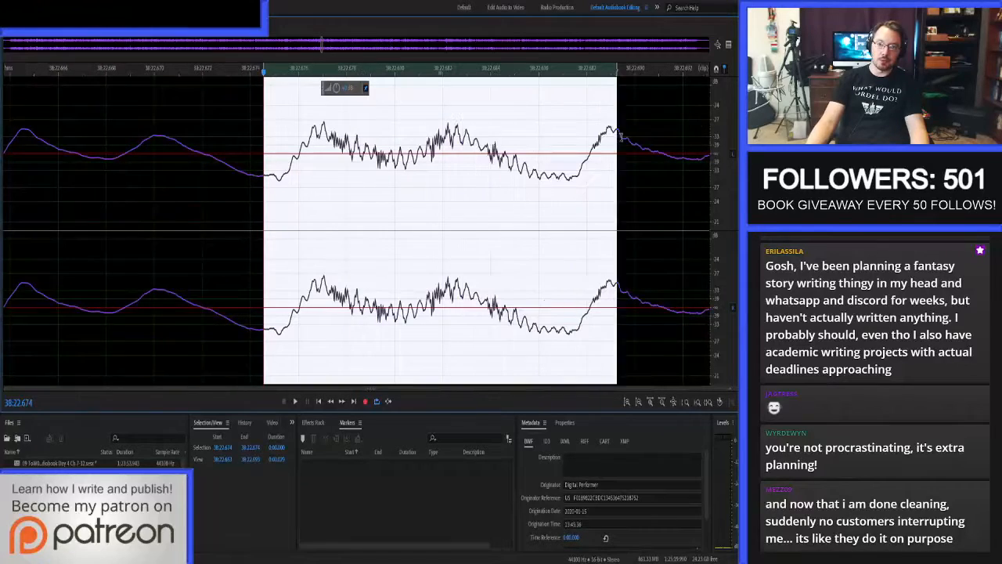
scroll(359, 145, "down", 4)
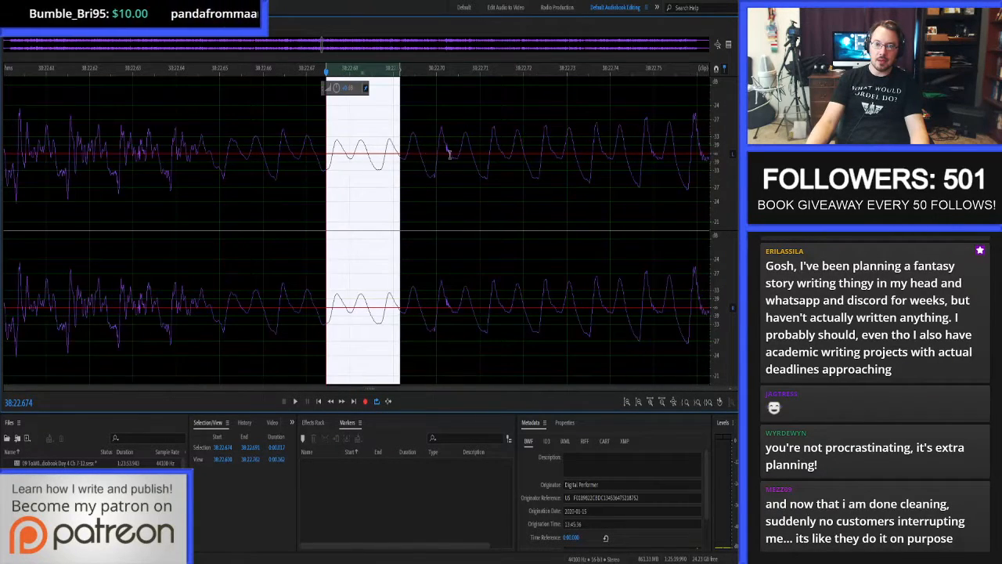
scroll(450, 155, "up", 4)
left_click_drag(436, 156, 488, 162)
scroll(456, 163, "down", 4)
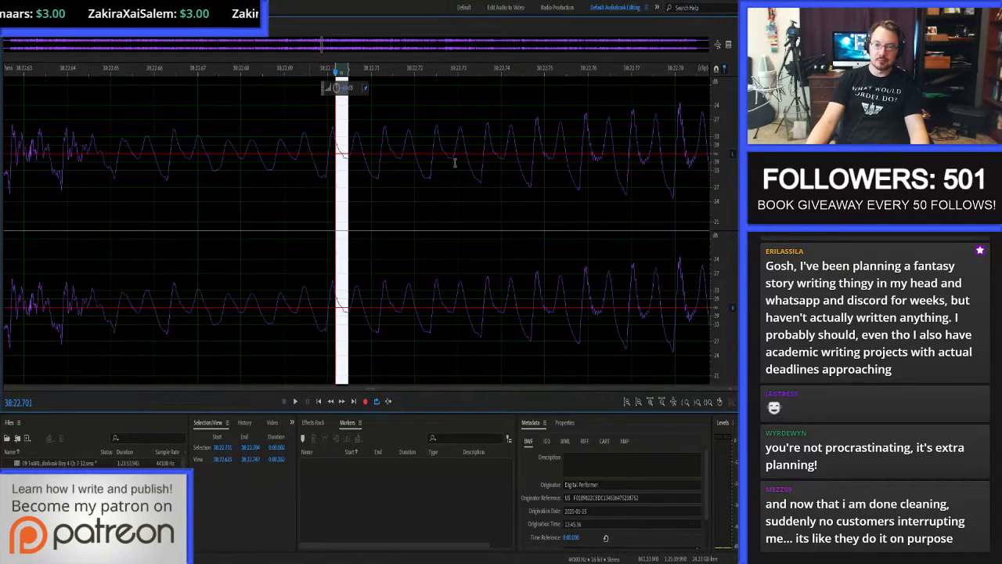
Play the repaired words in the waveform, replaying them from 38:22.297.
scroll(573, 156, "down", 10)
left_click(499, 163)
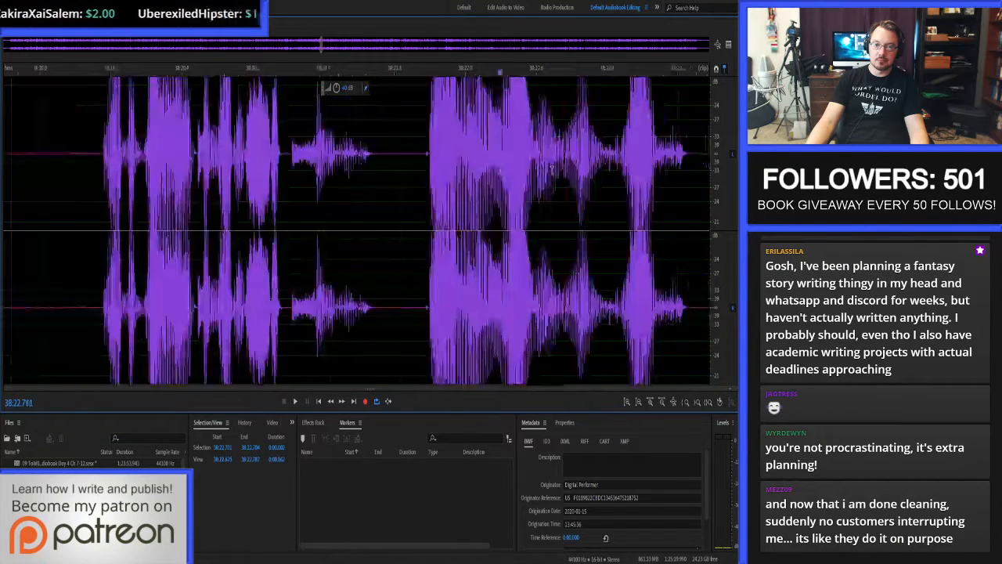
left_click(533, 170)
key("space")
left_click(508, 175)
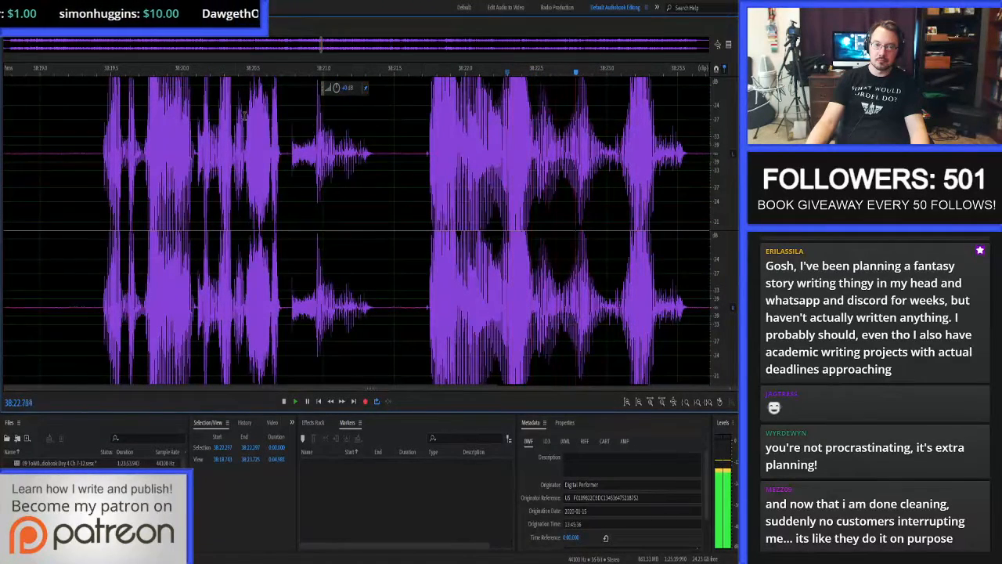
Return to the multitrack session and continue proof-listening Chapter 9 from 38:21.304, stopping at 40:35.014.
key("space")
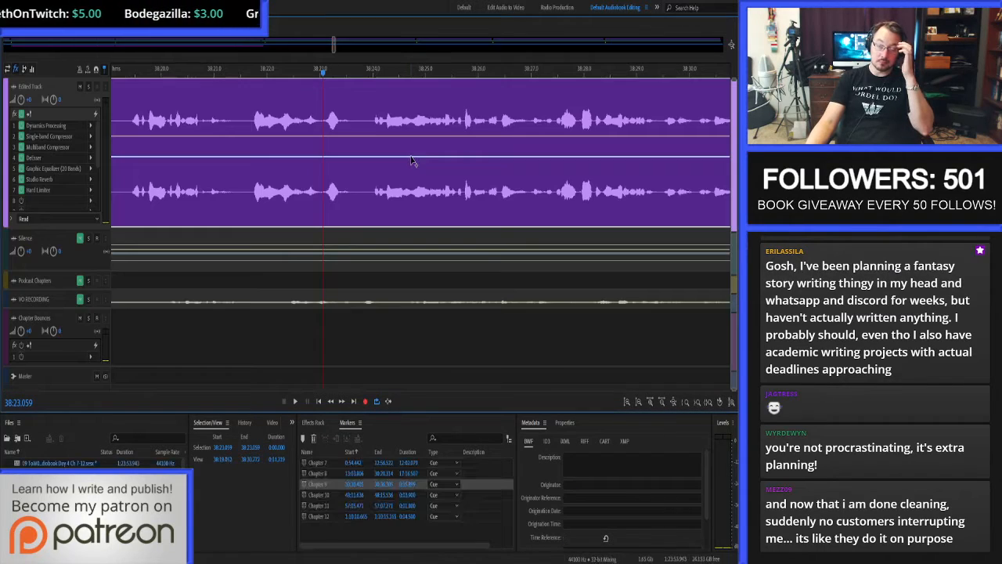
key("0")
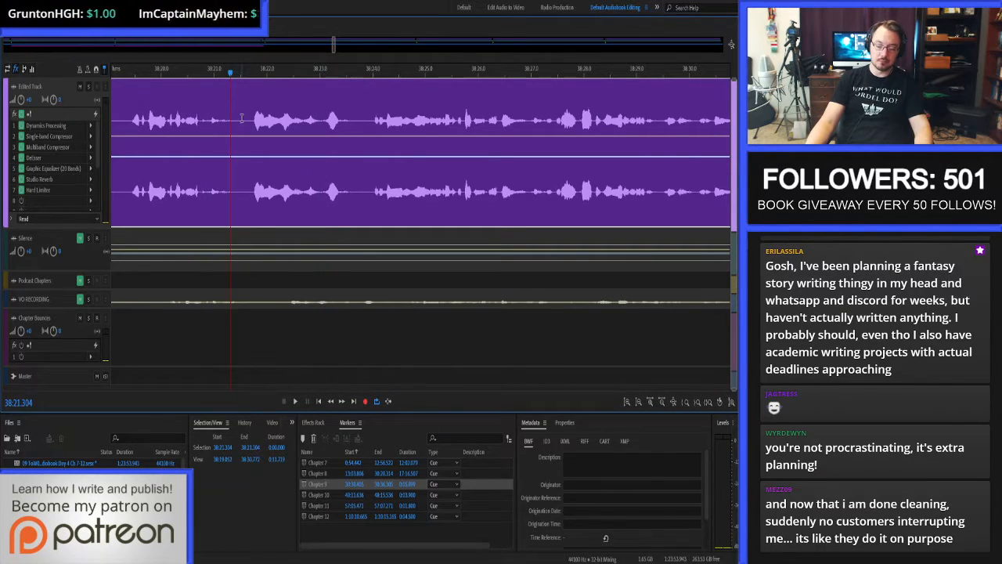
key("space")
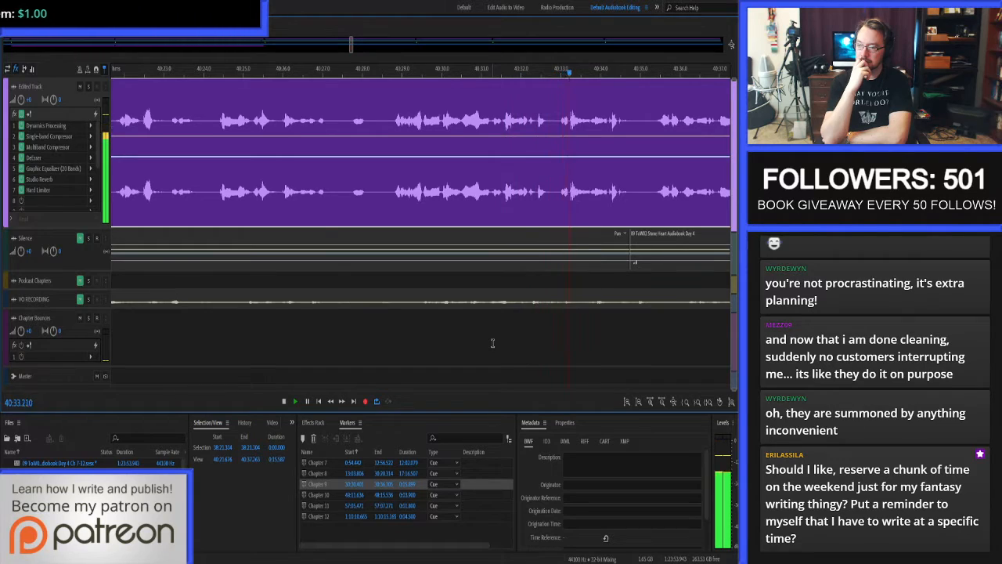
key("space")
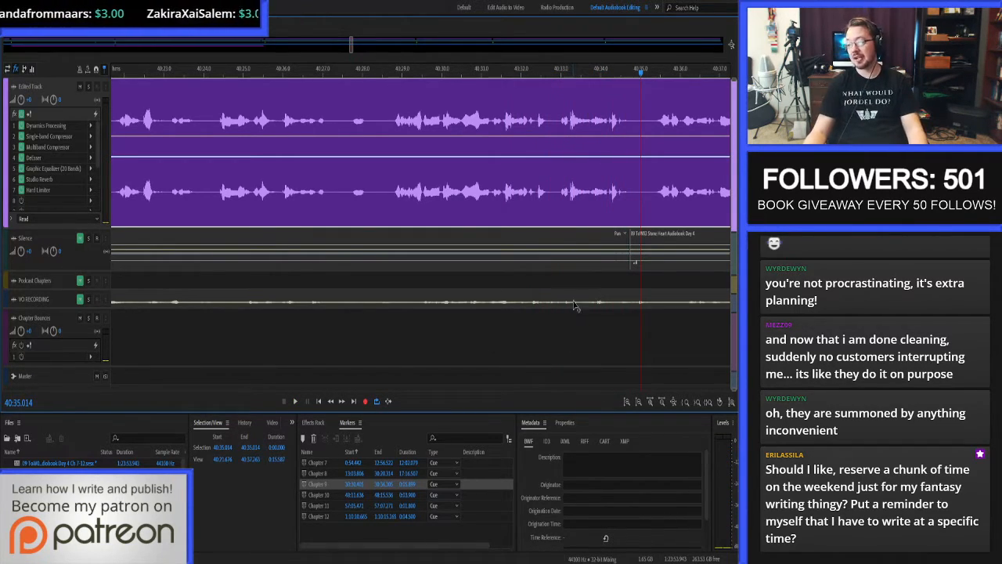
Resume proof-listening Chapter 9 from 40:35.014.
scroll(433, 172, "down", 6)
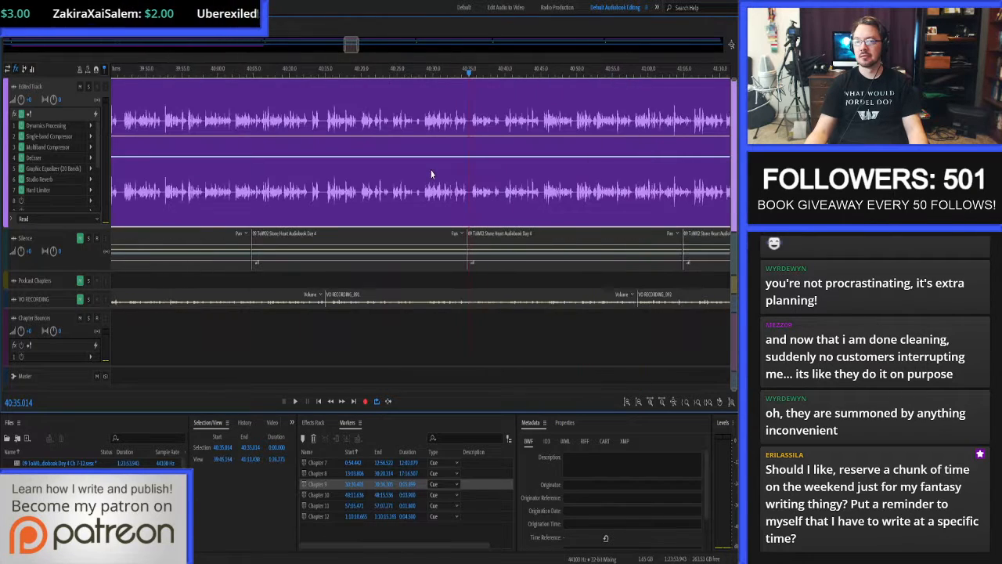
scroll(441, 166, "up", 7)
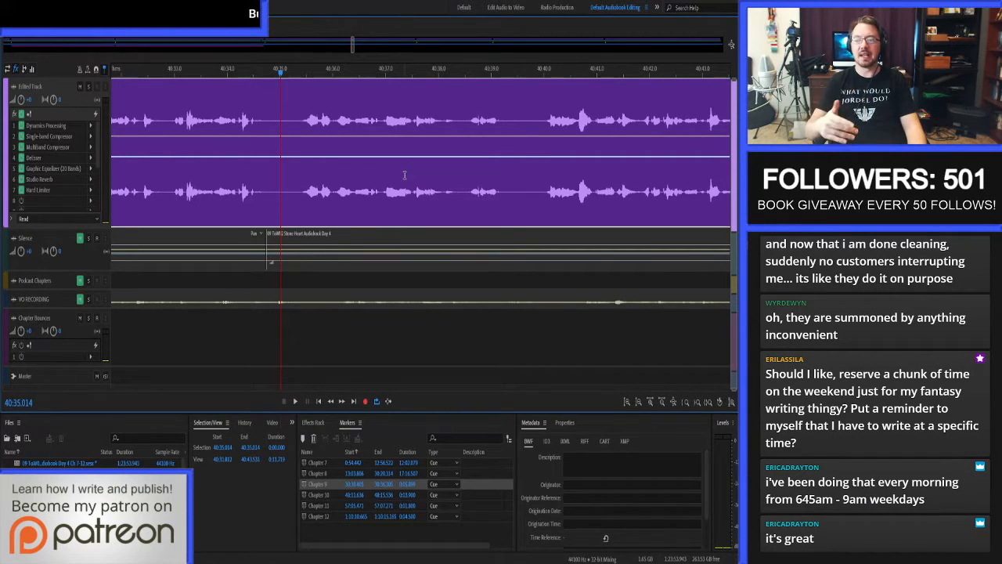
key("space")
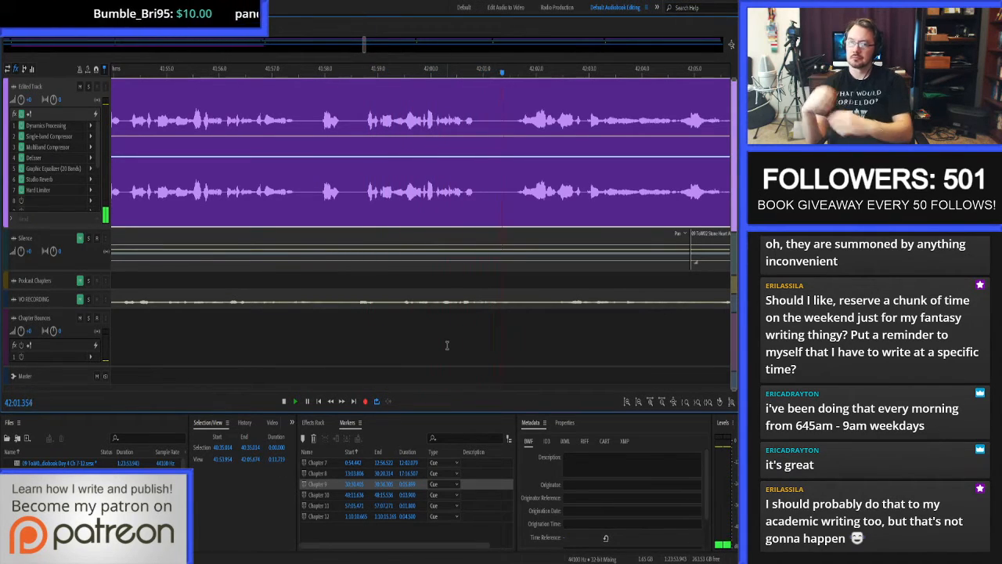
Replay the narration from 41:58.765, then open its waveform at 42:00.044.
key("space")
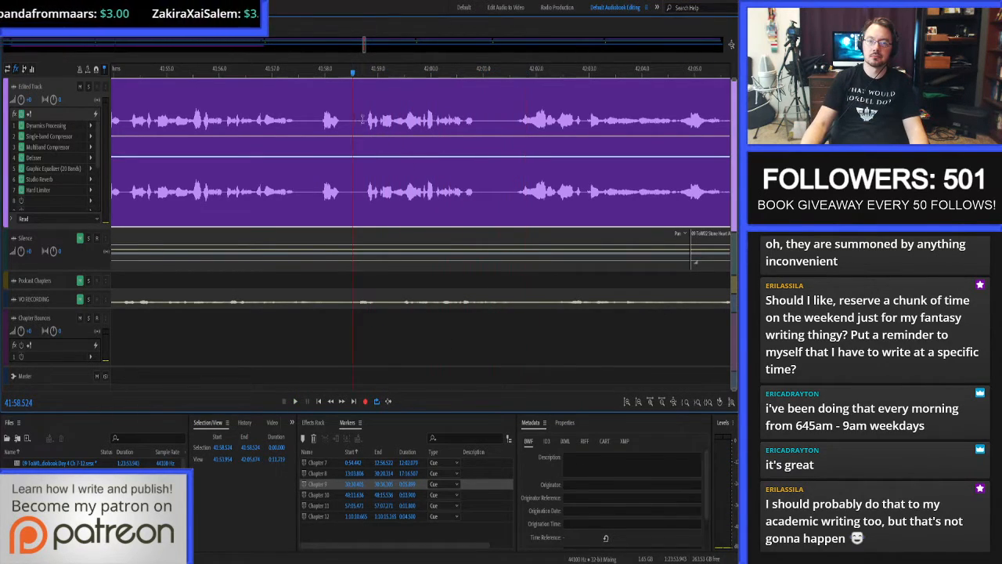
key("space")
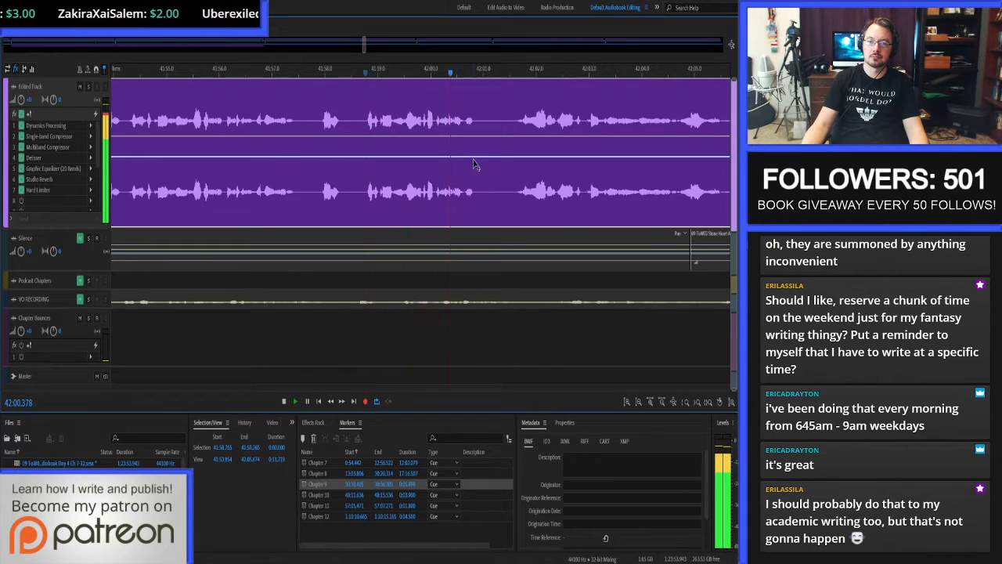
key("space")
double_click(433, 118)
scroll(436, 118, "up", 5)
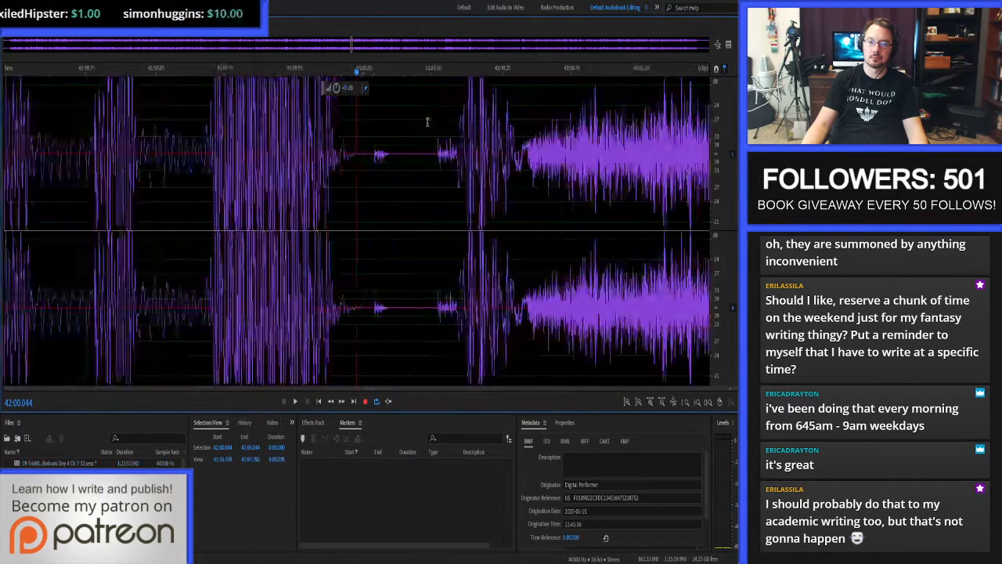
Auto-heal the click at about 42:00.05 to 42:00.07 and replay the passage from 41:59.988.
left_click_drag(367, 154, 387, 160)
key("ctrl+u")
left_click(278, 148)
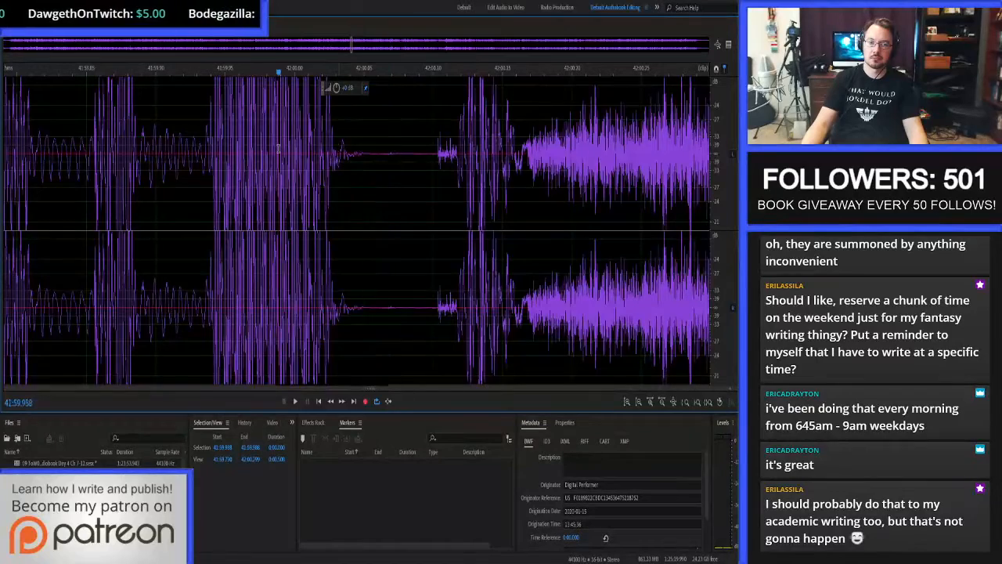
key("space")
scroll(504, 154, "down", 5)
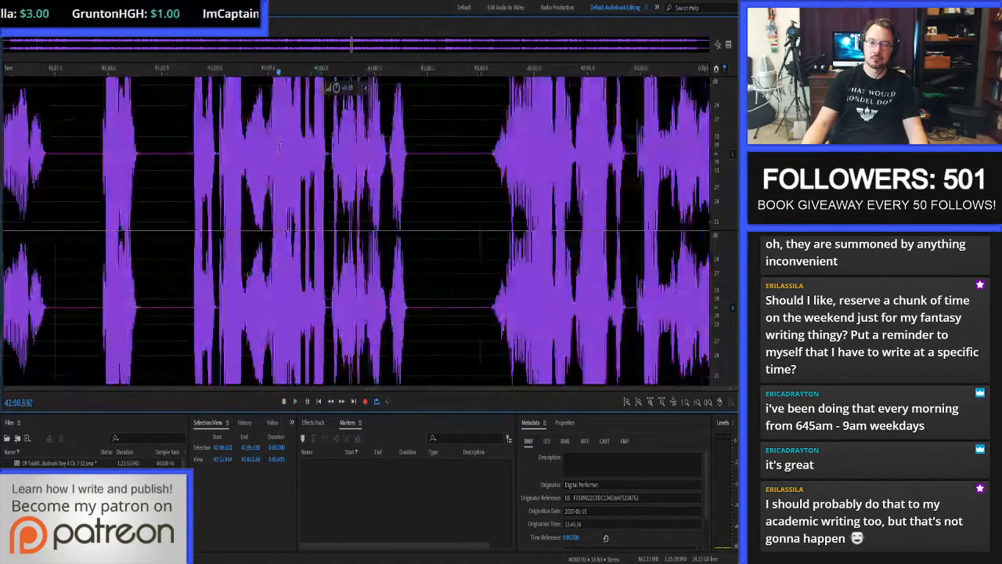
key("space")
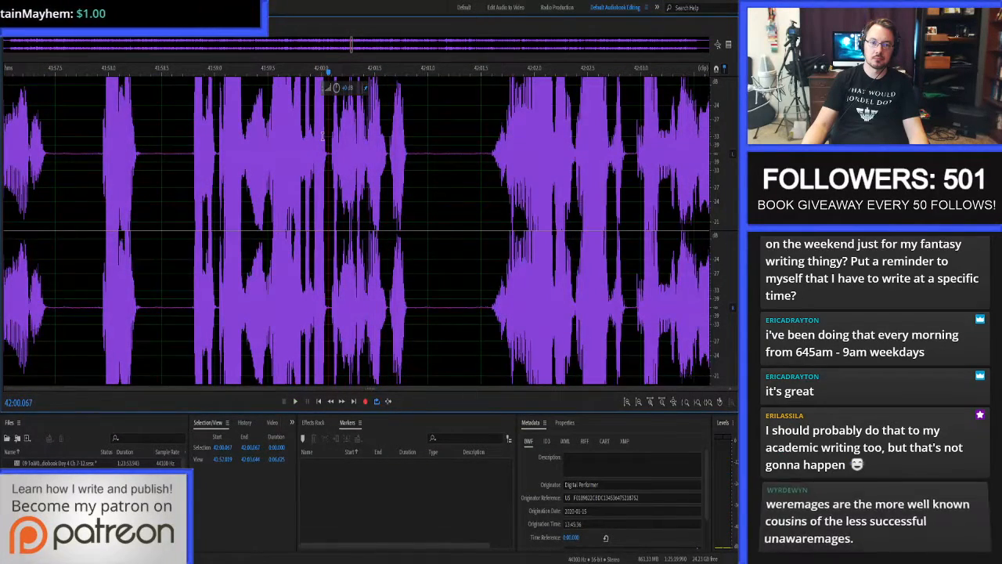
Play on from 42:00.067, then audition the word ending from 42:00.520 to 42:00.642.
scroll(326, 140, "up", 3)
key("space")
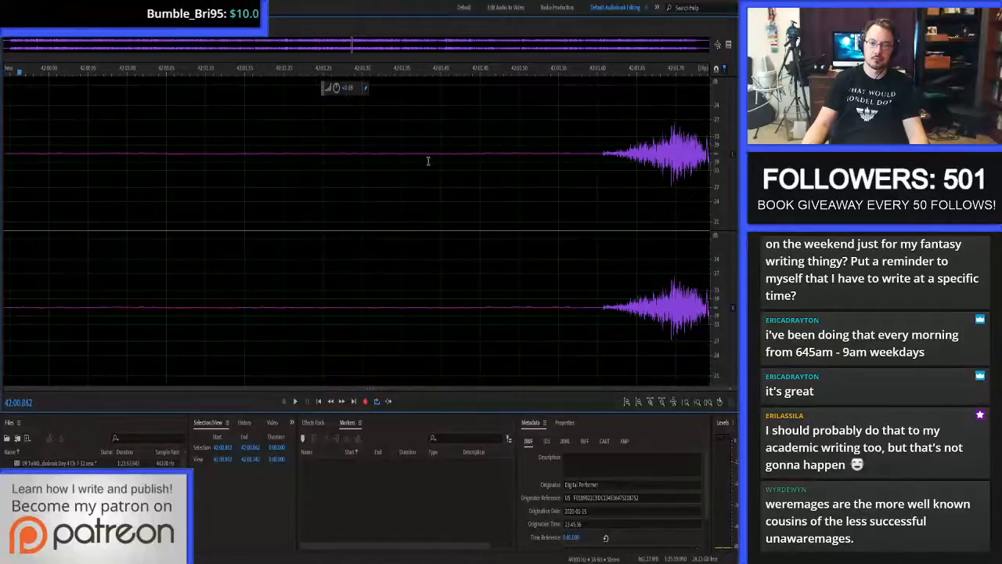
scroll(456, 165, "down", 3)
scroll(323, 156, "up", 3)
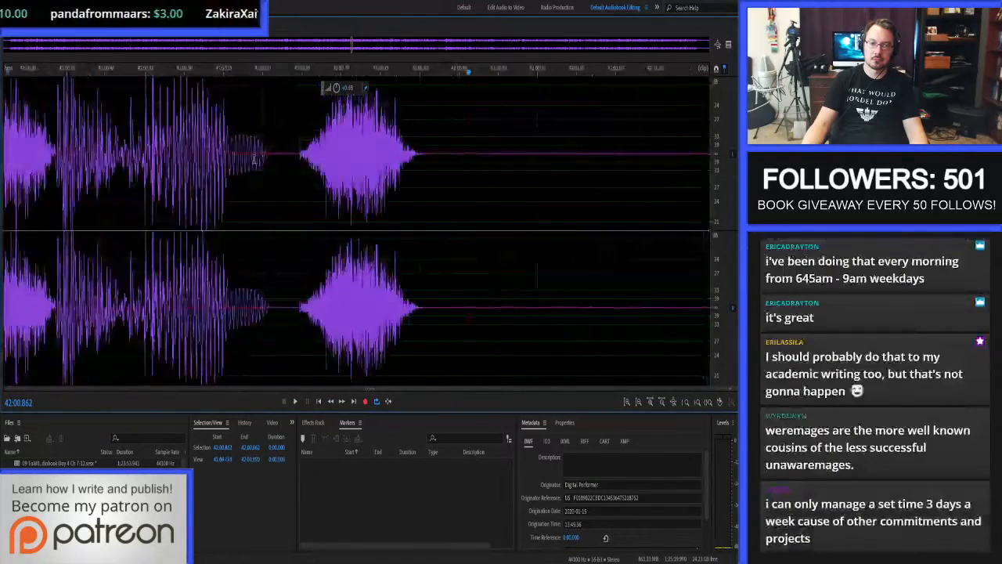
key("space")
left_click_drag(254, 161, 200, 161)
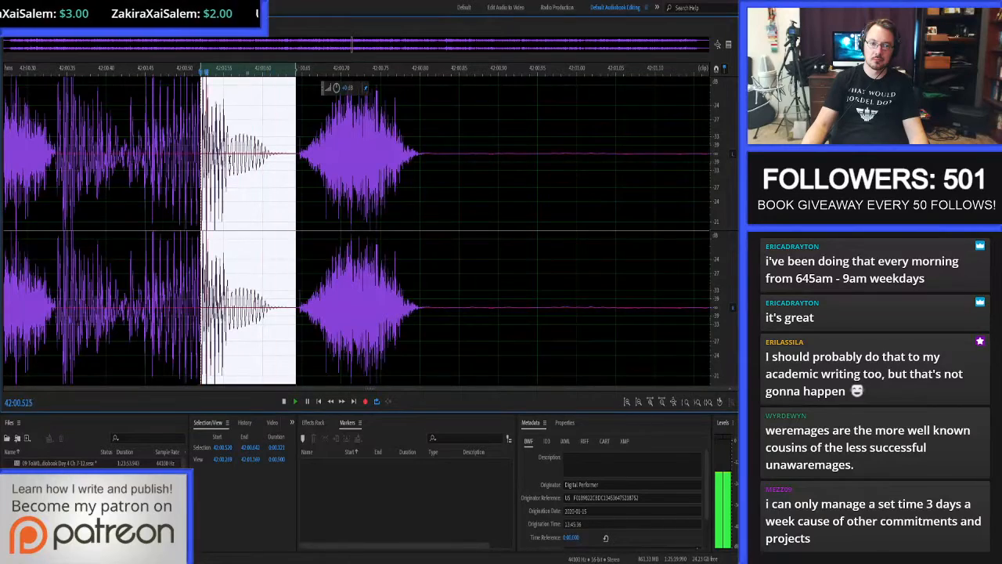
key("space")
Audition the rough waveform from 42:00.586 to 42:00.602, then select the short stretch from 42:00.562 to 42:00.565.
scroll(211, 163, "up", 1)
scroll(291, 159, "up", 2)
scroll(291, 158, "up", 2)
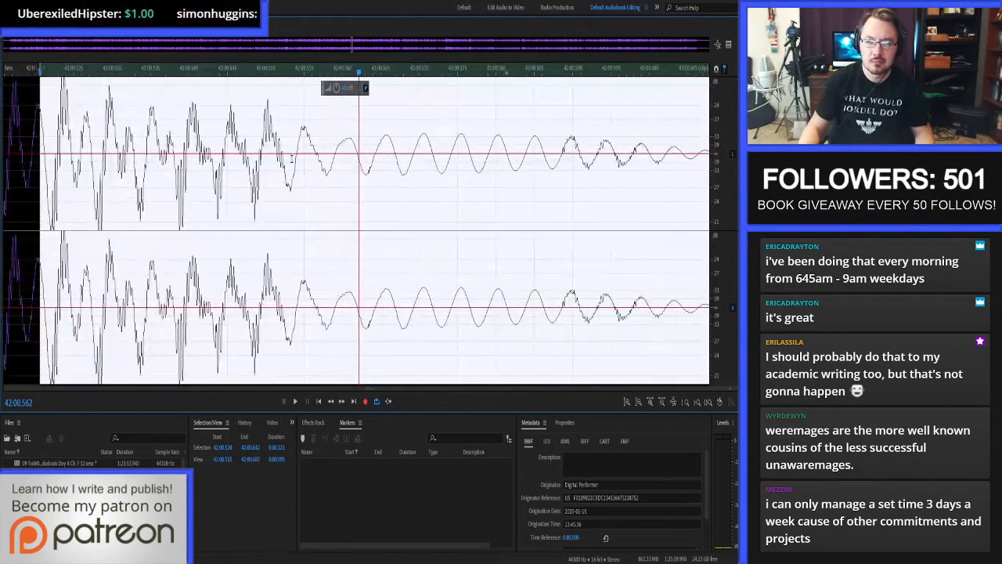
left_click_drag(544, 141, 721, 160)
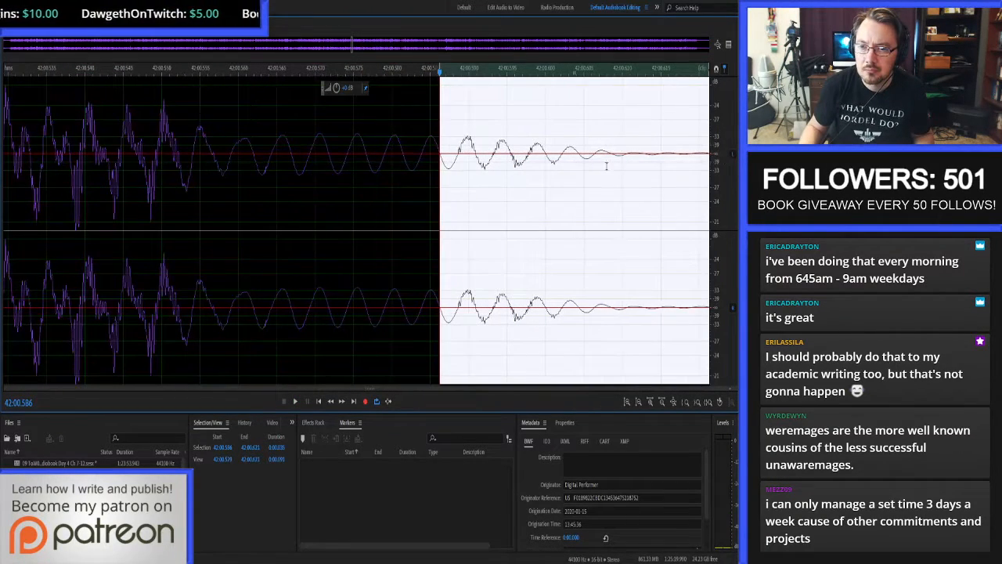
left_click(454, 156)
left_click_drag(443, 162, 566, 163)
key("space")
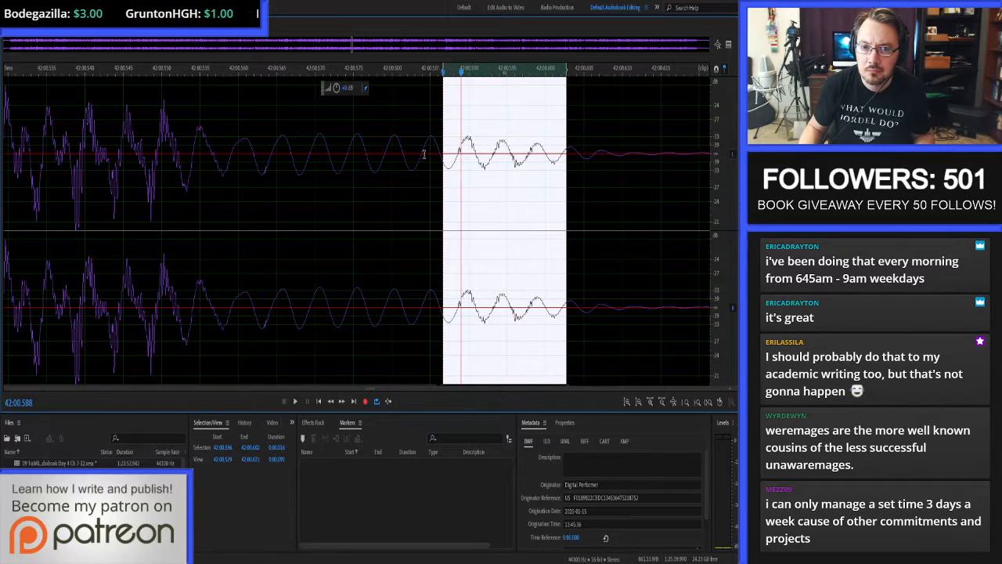
left_click_drag(153, 162, 277, 170)
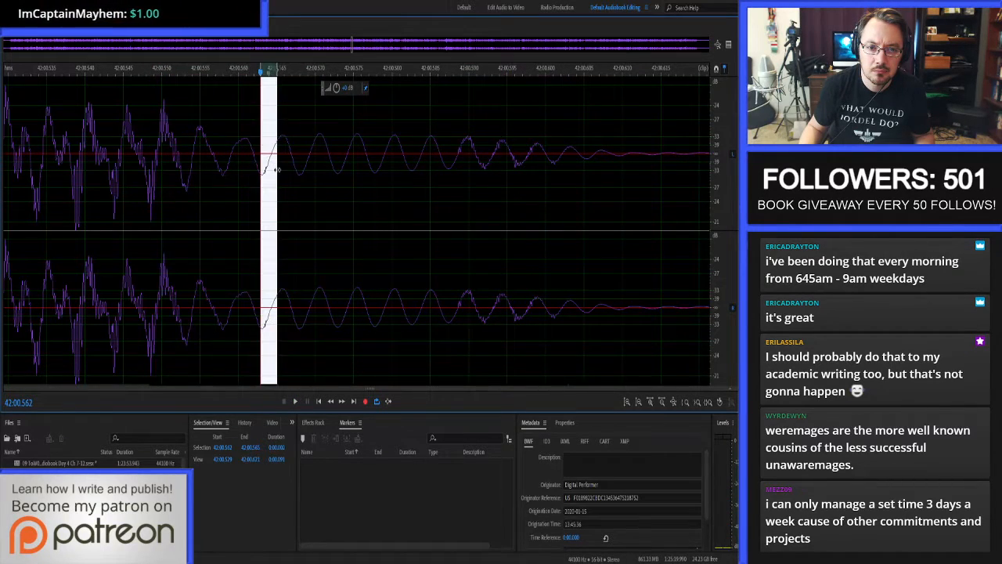
Replay the narration from 42:00.303 through the end of the word.
scroll(296, 173, "down", 3)
left_click(135, 168)
key("space")
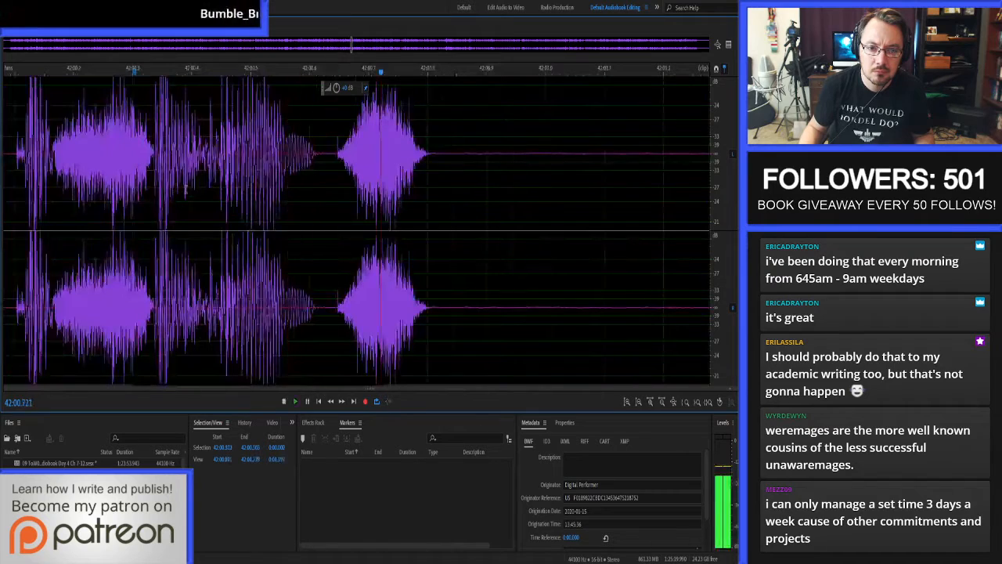
key("space")
Auto-heal the rough ripples near the word's ending from 42:00.587 to about 42:00.601, and replay the word from 42:00.337.
left_click(294, 168)
scroll(294, 167, "up", 3)
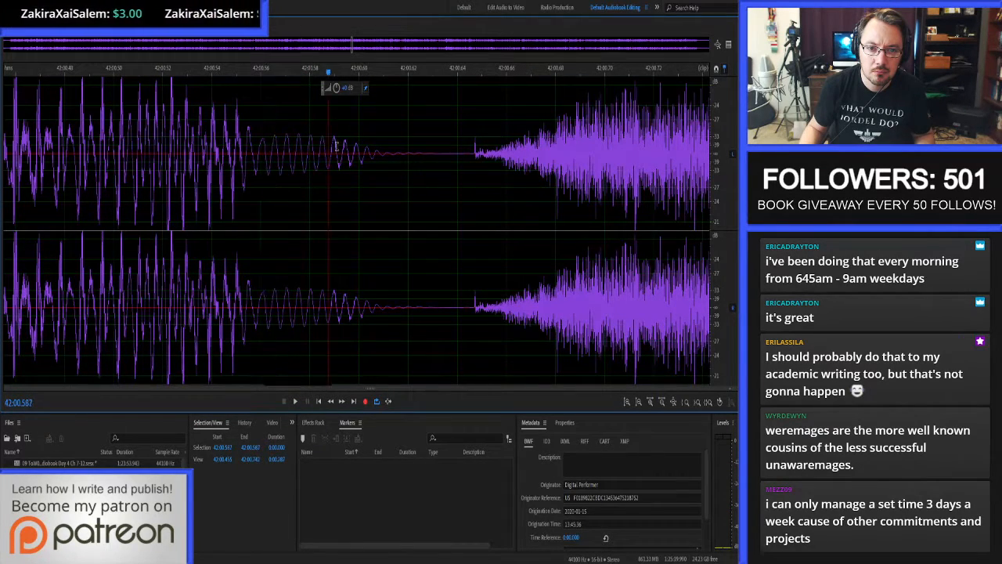
left_click_drag(328, 145, 362, 149)
scroll(362, 148, "down", 3)
left_click(193, 157)
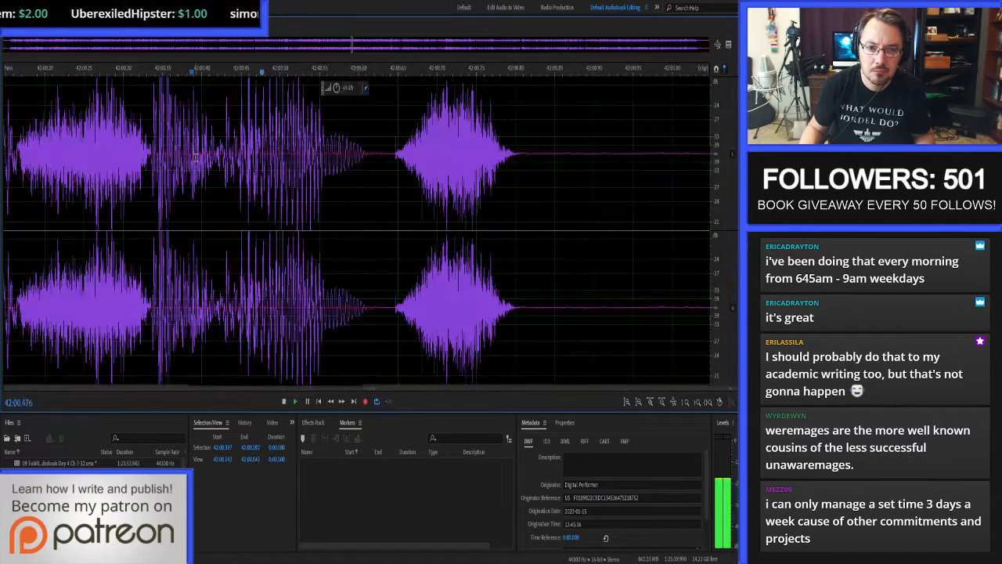
Auto-heal the word's fading tail from 42:00.601 to 42:00.615 and return to the multitrack session.
scroll(363, 148, "up", 5)
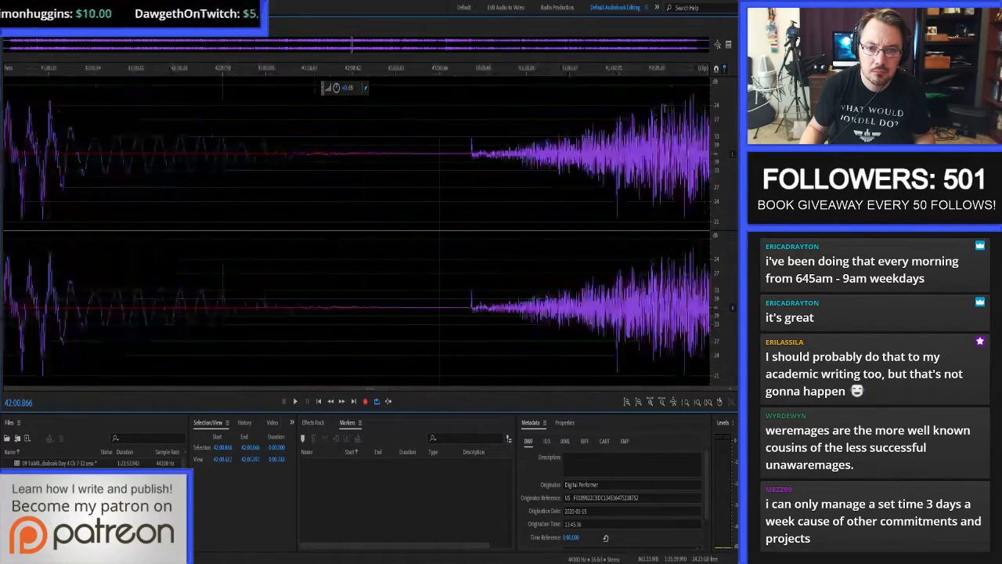
scroll(719, 114, "up", 3)
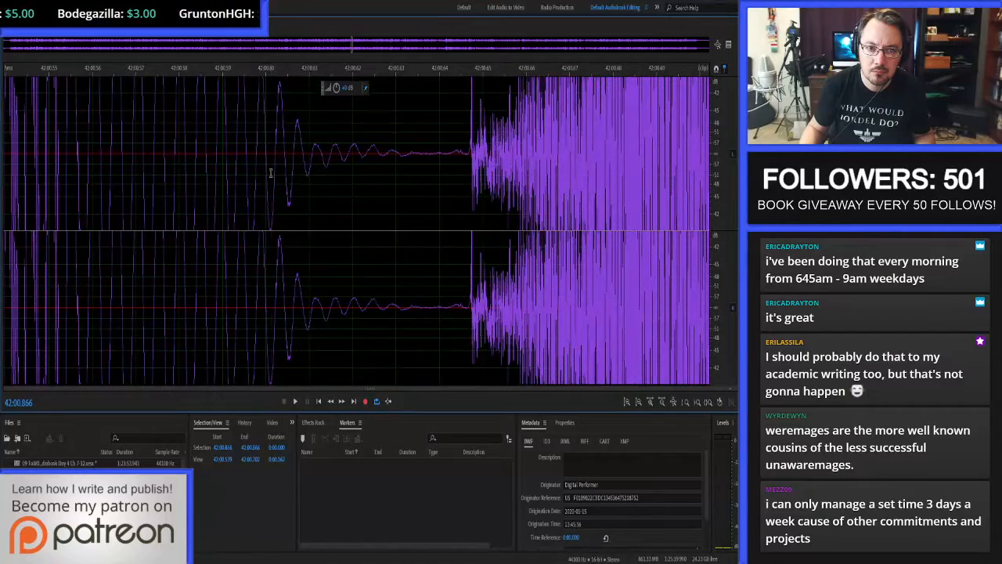
left_click_drag(272, 173, 332, 193)
key("ctrl+u")
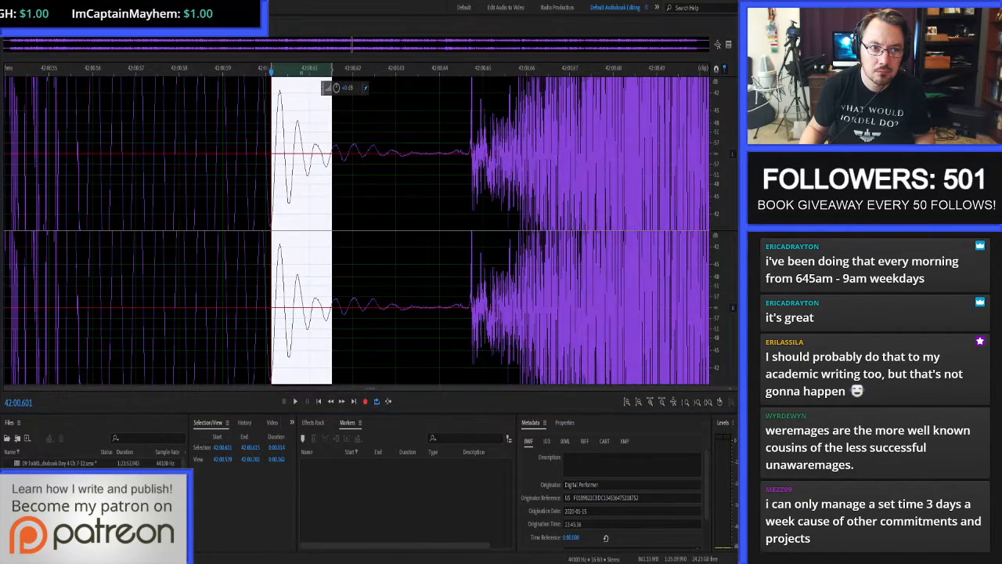
key("0")
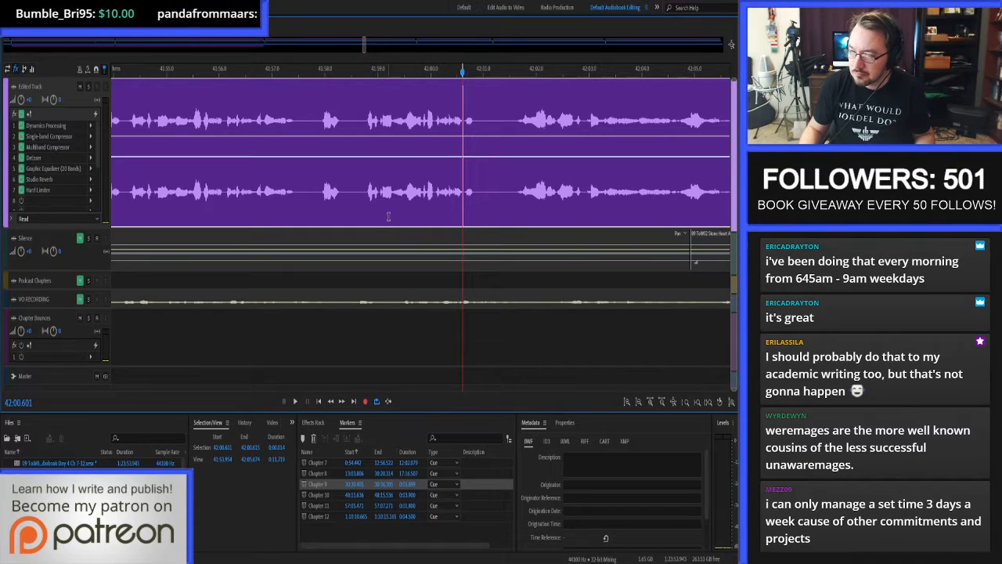
Proof-listen from 41:58.699 onward, replay the passage from 43:05.739 and open its waveform at 43:06.946.
left_click(365, 119)
key("space")
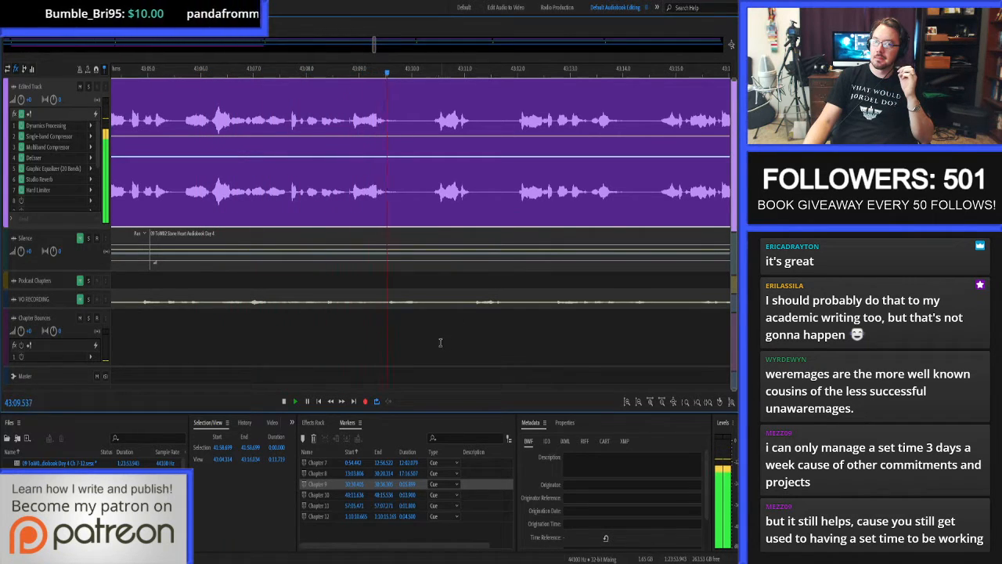
left_click(186, 129)
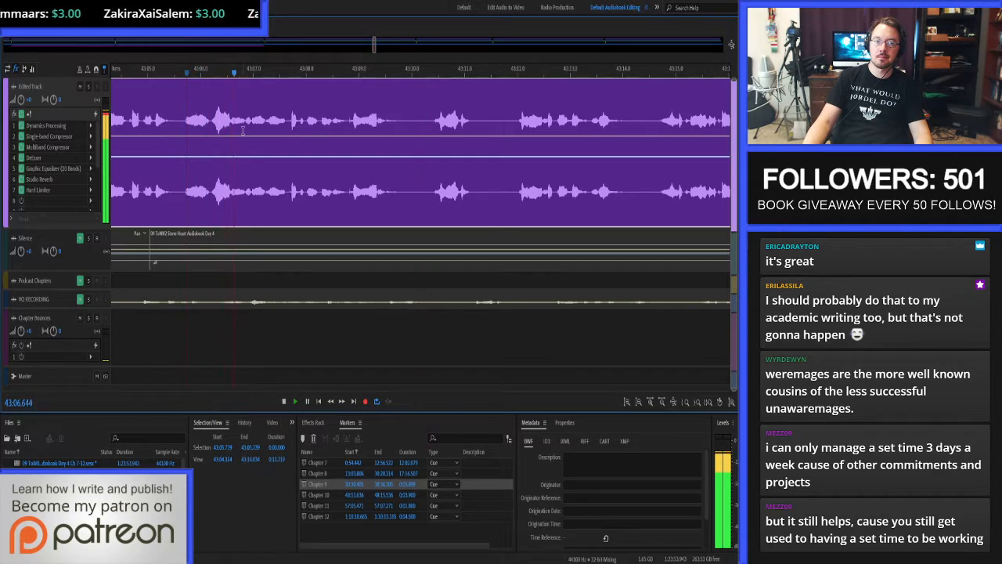
key("space")
double_click(251, 128)
scroll(250, 128, "up", 10)
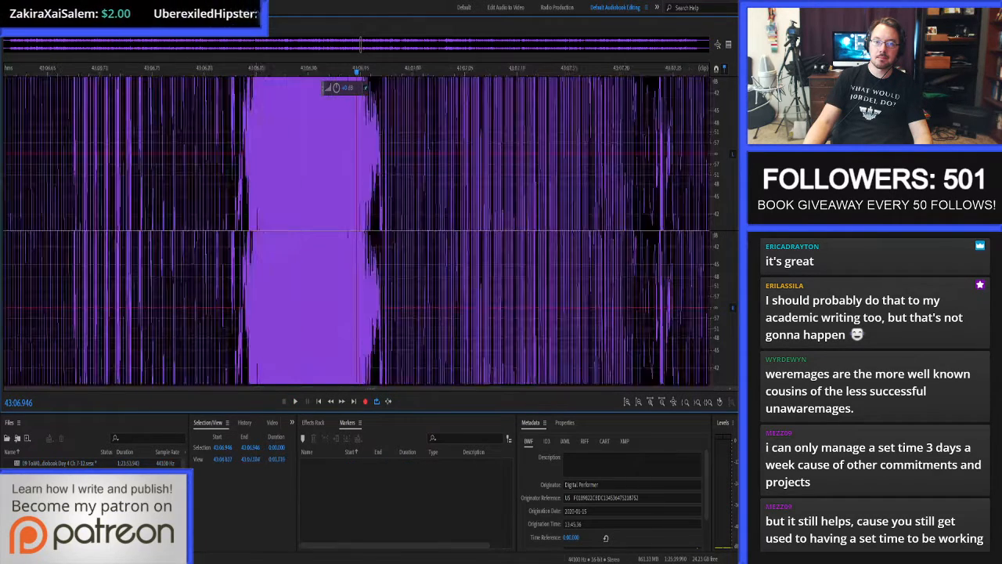
Auto-heal the click from about 43:06.965 to 43:06.984 and return to the multitrack session.
scroll(718, 110, "down", 8)
scroll(423, 163, "up", 3)
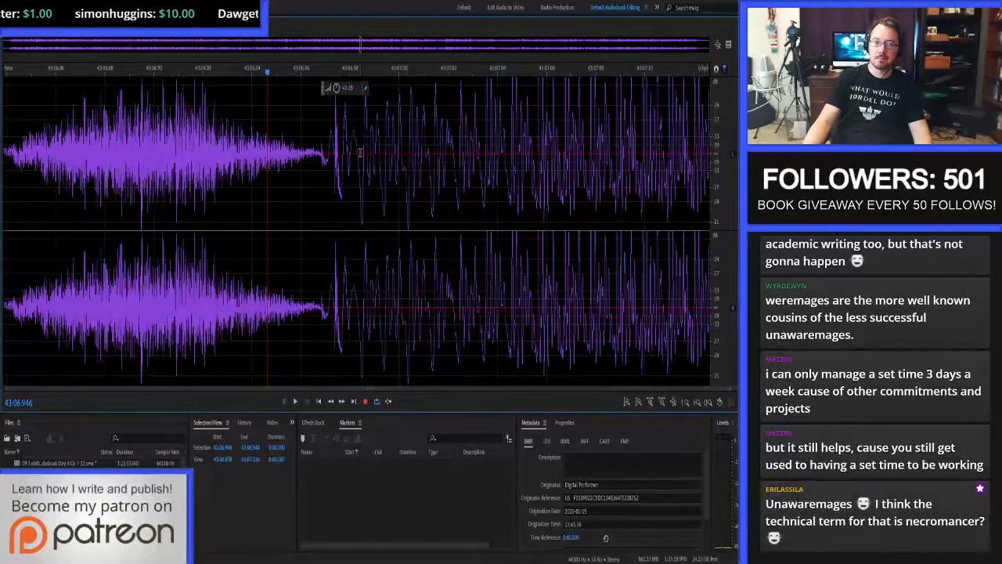
left_click_drag(315, 153, 361, 156)
key("ctrl+u")
left_click(339, 148)
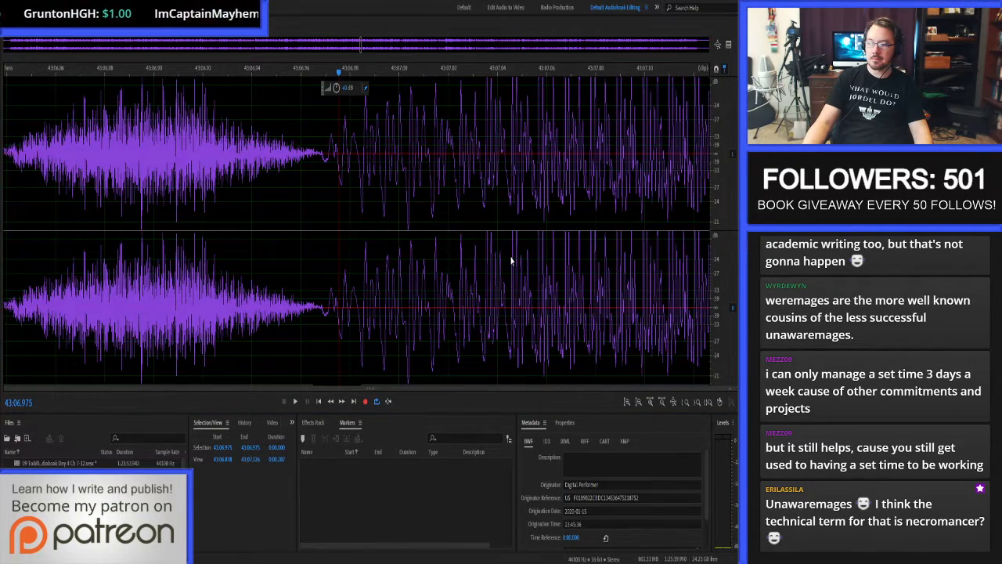
key("8")
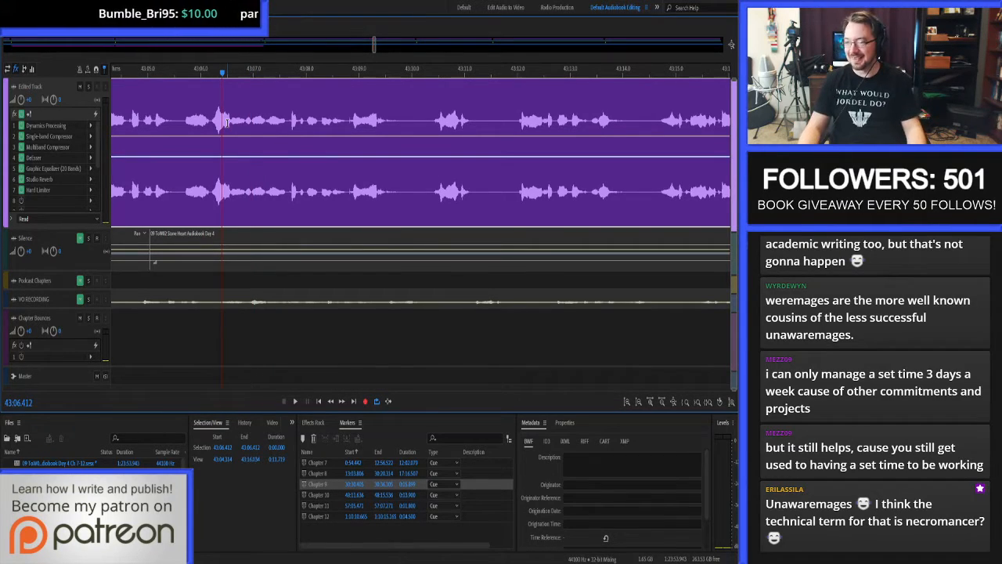
Proof-listen from 43:06.412, replay the passage from about 43:15.9 and open its waveform at 43:16.310.
key("space")
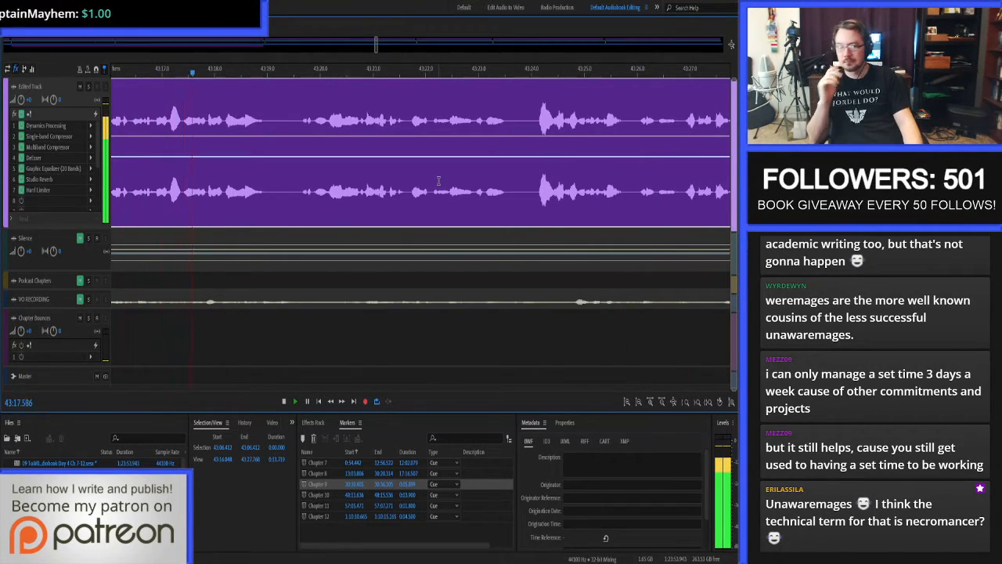
key("space")
scroll(158, 94, "down", 3)
scroll(147, 118, "up", 4)
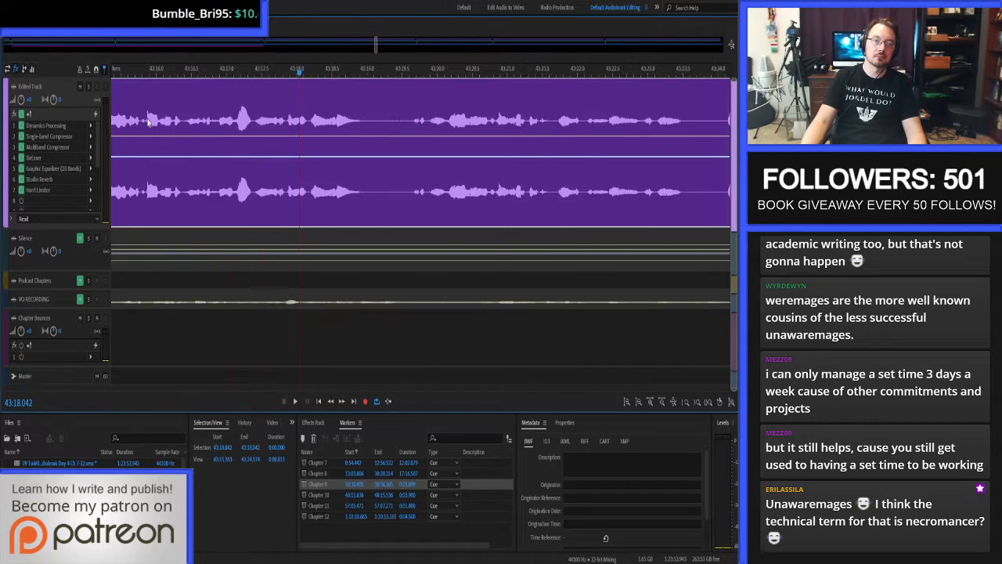
left_click(147, 118)
key("space")
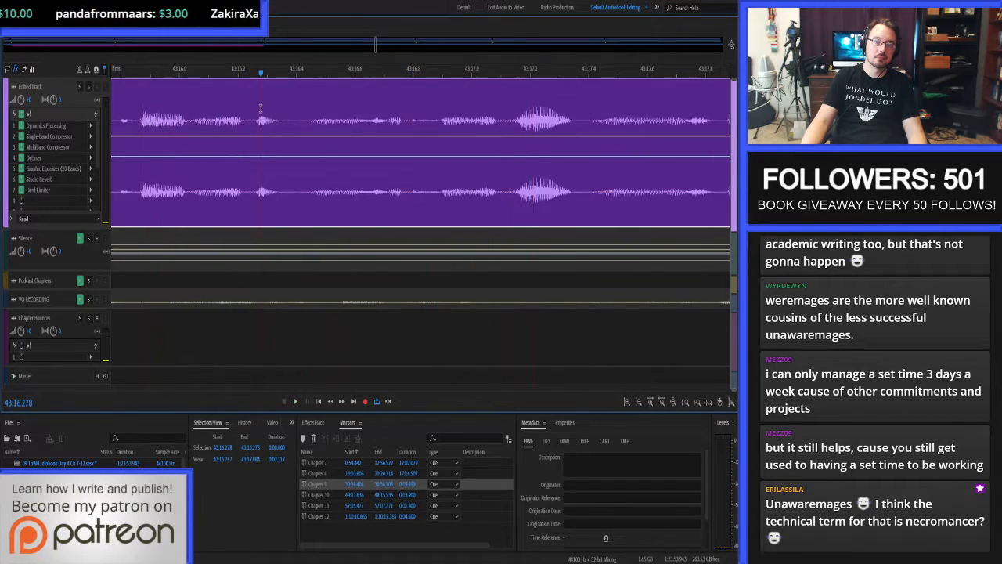
double_click(269, 116)
scroll(277, 122, "up", 5)
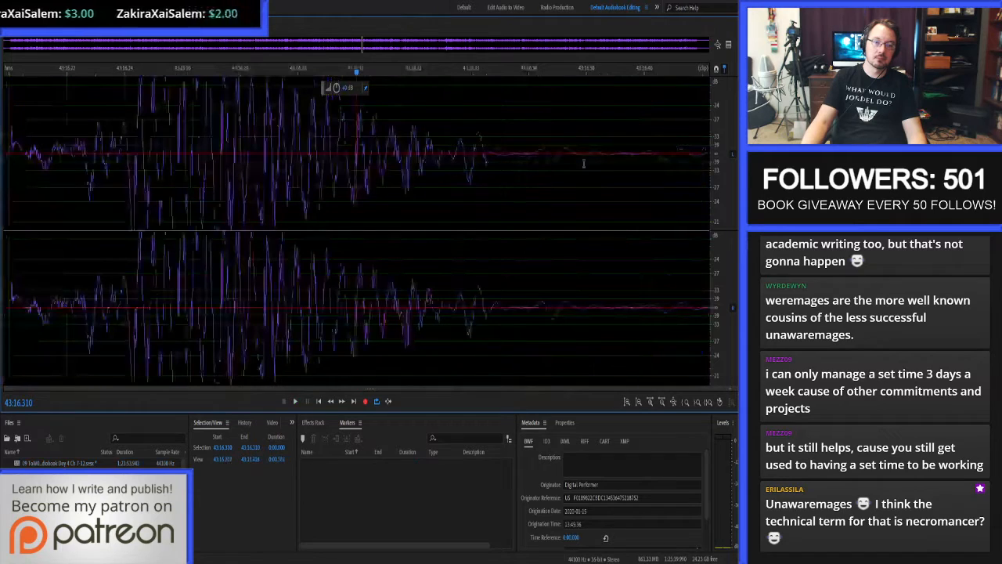
Audition the passage around the quiet gap, isolating the noise from 43:16.368 to 43:16.403.
scroll(715, 110, "down", 3)
scroll(415, 178, "down", 5)
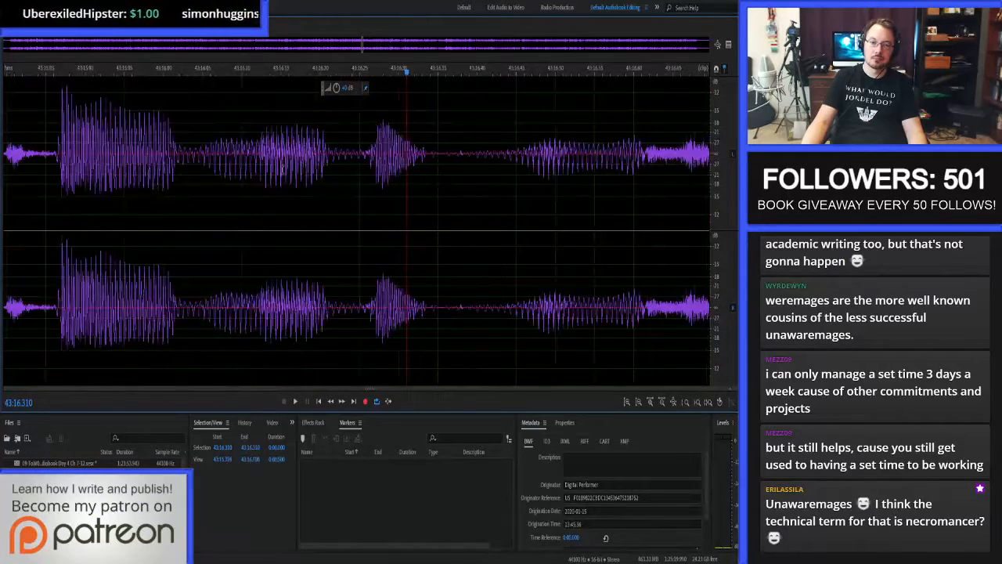
left_click_drag(271, 168, 480, 155)
key("space")
key("space")
key("space")
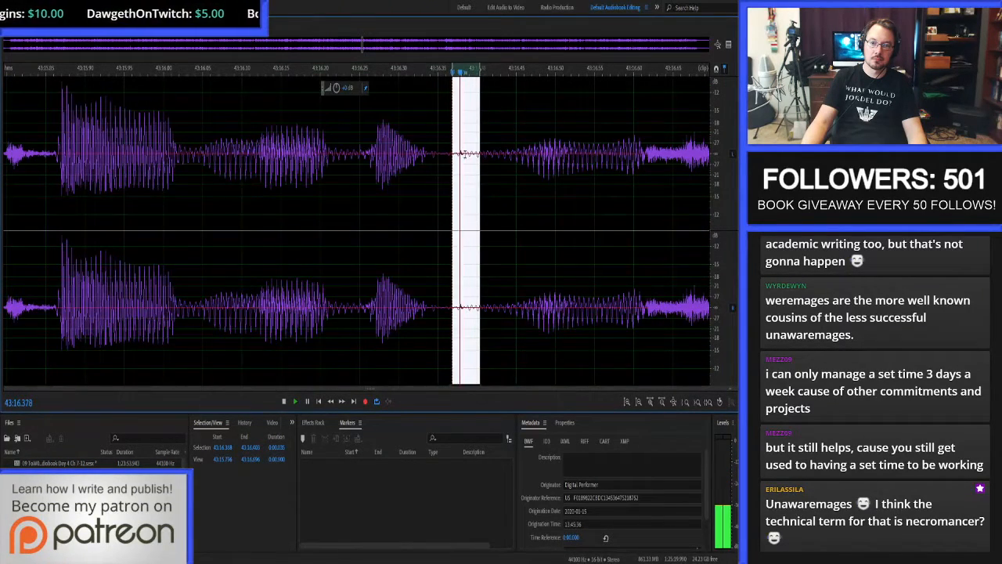
Auto-heal the noises at 43:16.377 to 43:16.388, 43:16.366 to 43:16.374 and 43:16.354 to 43:16.360, then return to the multitrack session.
scroll(432, 147, "up", 5)
left_click_drag(410, 141, 569, 145)
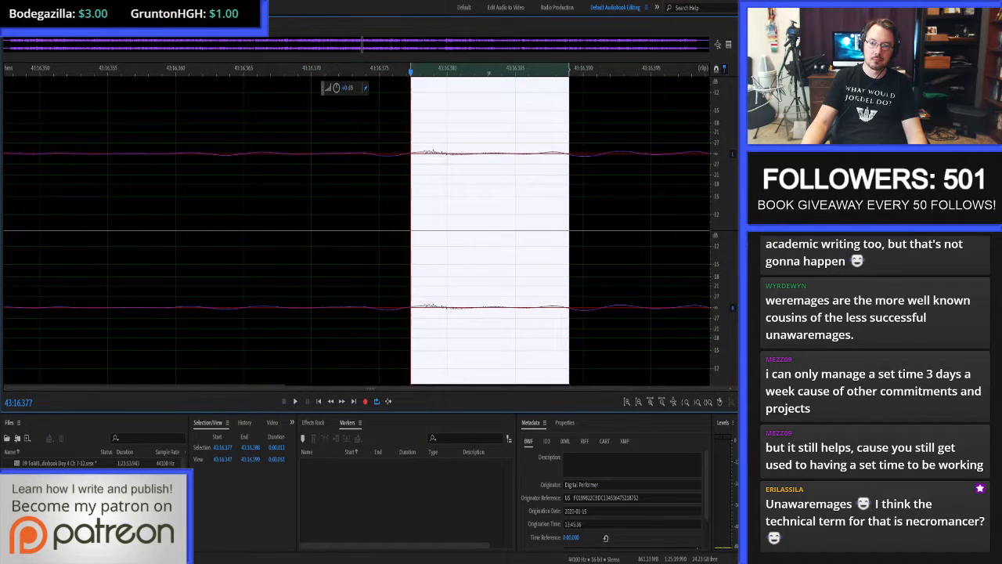
scroll(724, 109, "up", 3)
key("ctrl+u")
left_click_drag(264, 170, 373, 178)
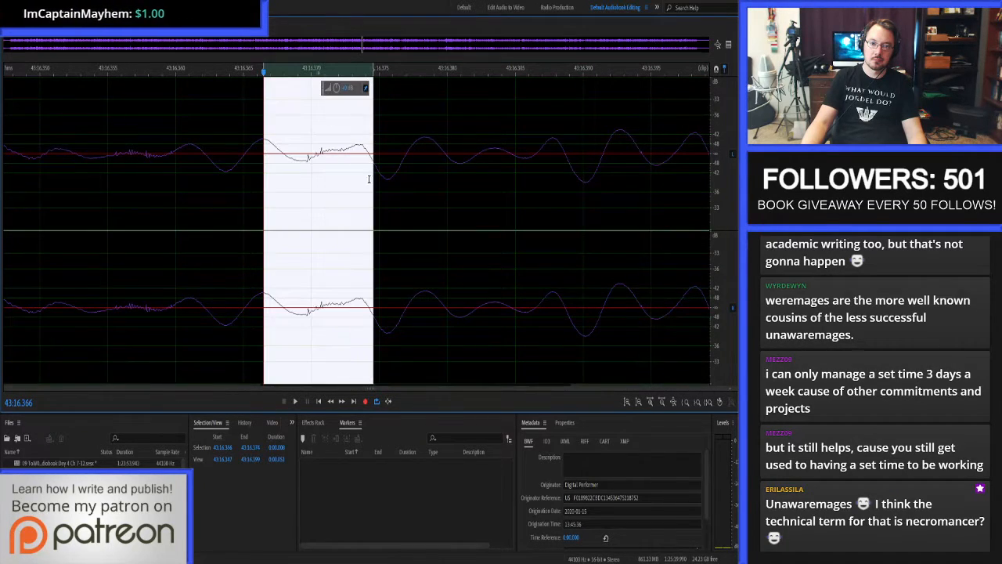
key("ctrl+u")
left_click_drag(95, 163, 184, 171)
key("ctrl+u")
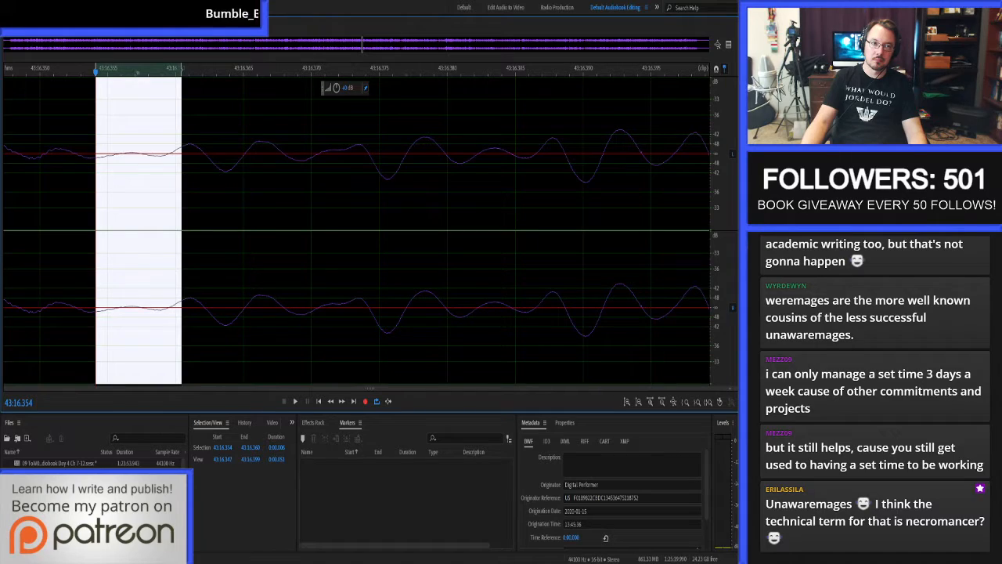
key("8")
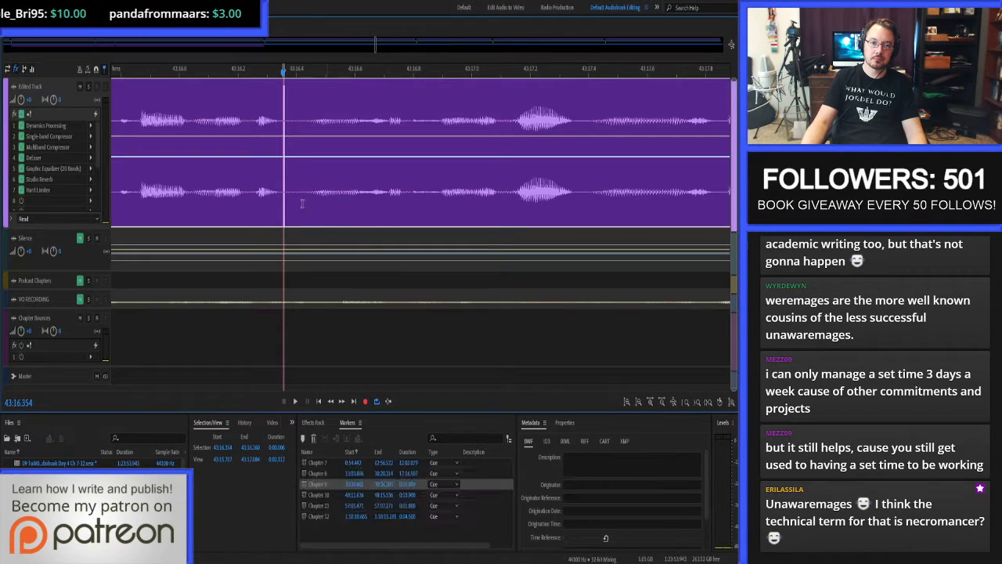
Proof-listen from 43:16.082 through the end of Chapter 9 and trim its last clip to end at 47:57.565.
key("space")
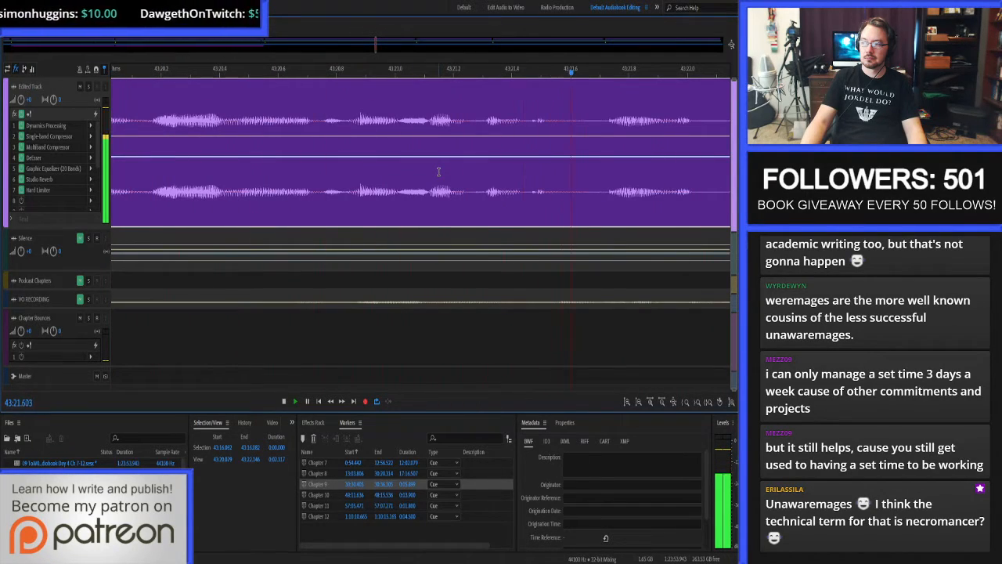
scroll(371, 184, "down", 4)
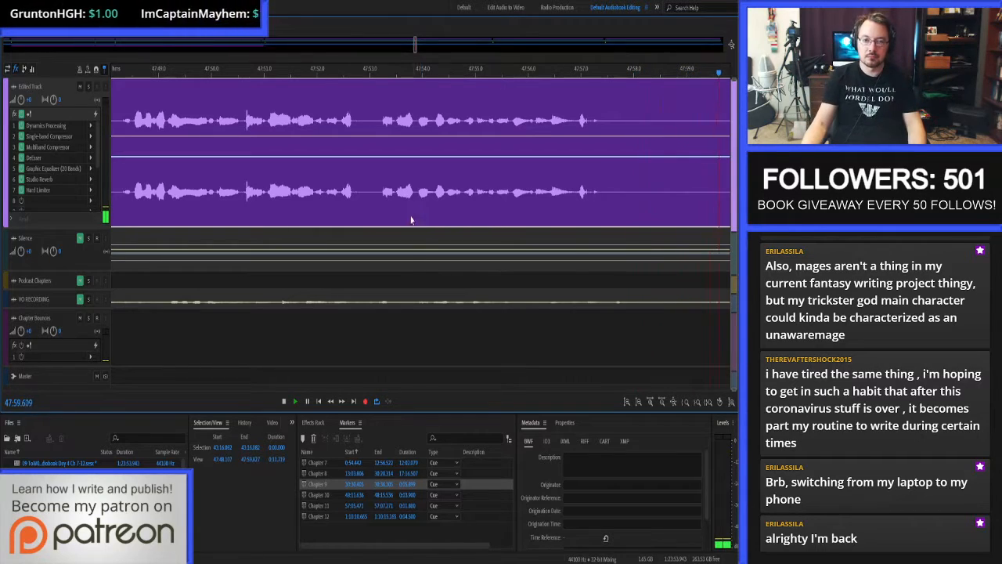
left_click(388, 128)
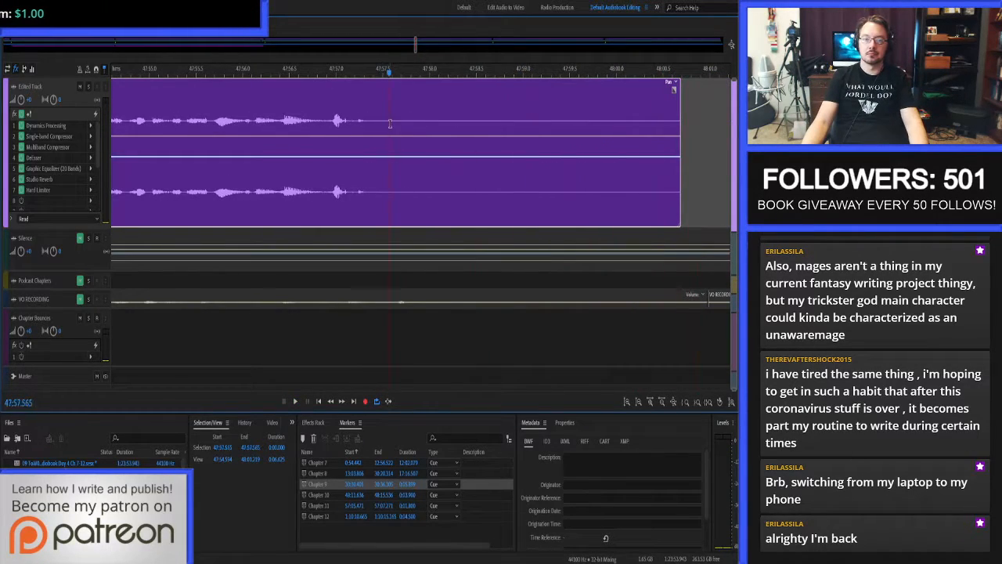
key("alt+]")
Copy 3 seconds of the Silence track from 47:57.355 and paste them onto the Edited Track at the chapter's end.
left_click(370, 116)
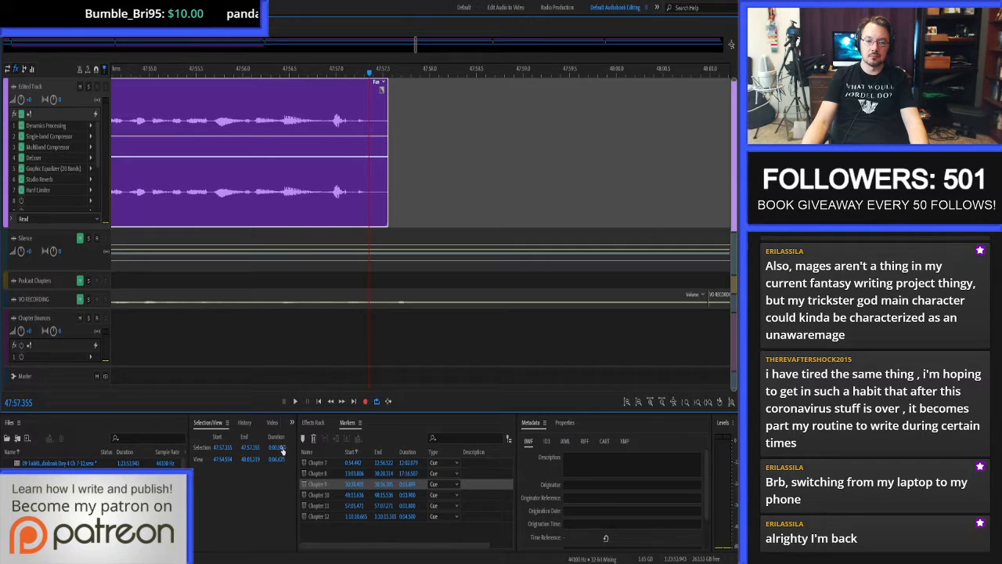
left_click(355, 486)
left_click(487, 239)
key("ctrl+c")
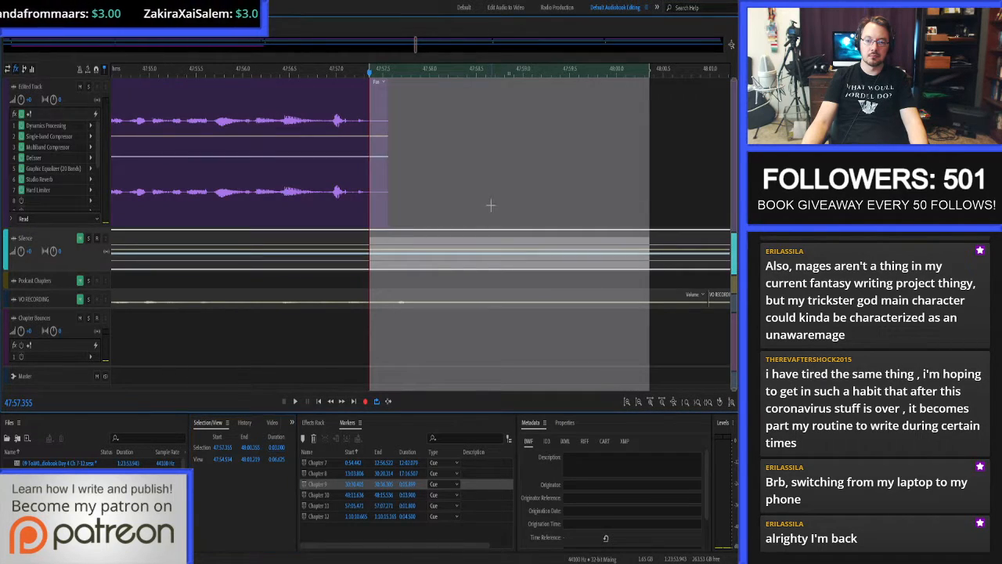
key("alt+Up")
key("ctrl+v")
scroll(477, 180, "down", 3)
Set the Chapter 9 marker's end to the padded clip's end, 48:00.355, and save the session.
left_click(582, 137)
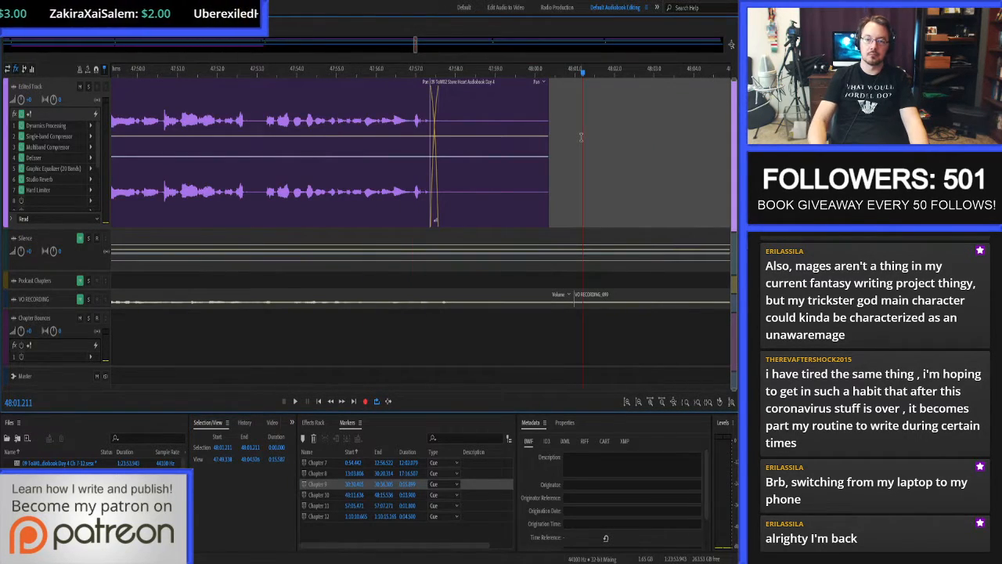
left_click(224, 447)
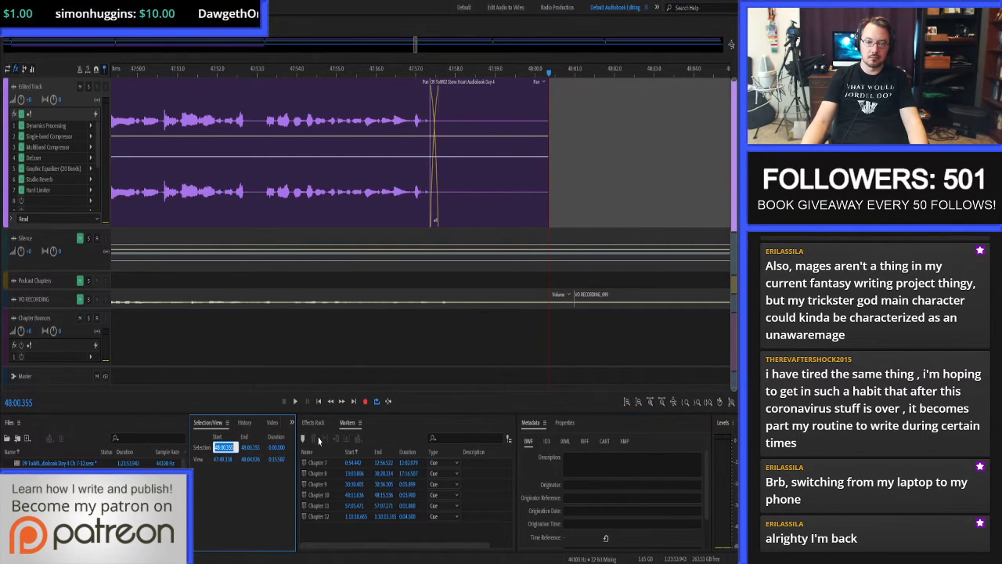
left_click(384, 486)
key("ctrl+v")
key("Return")
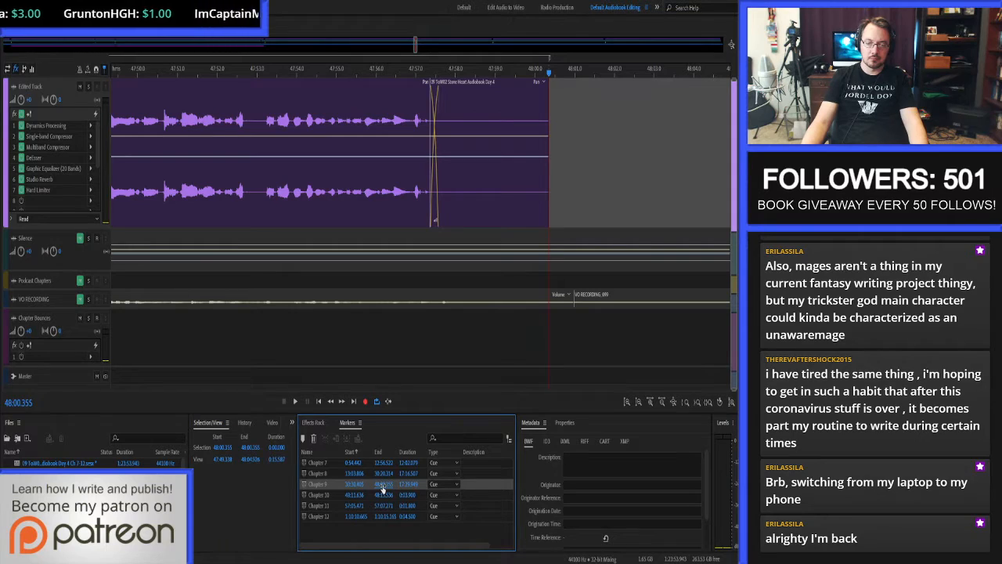
key("ctrl+s")
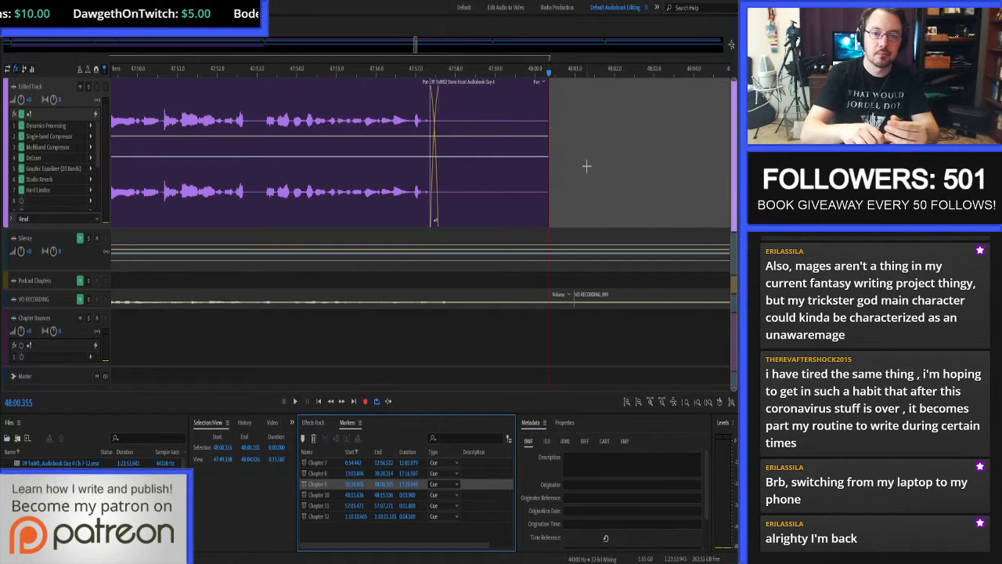
Show the whole session and select the Chapter 9 marker range with the Chapter Bounces track active.
key("backslash")
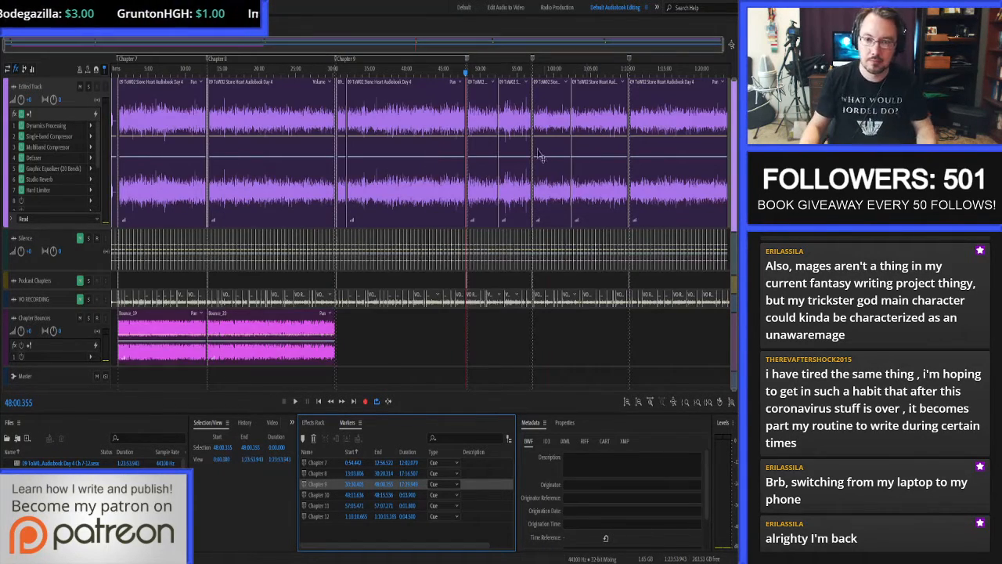
left_click(407, 351)
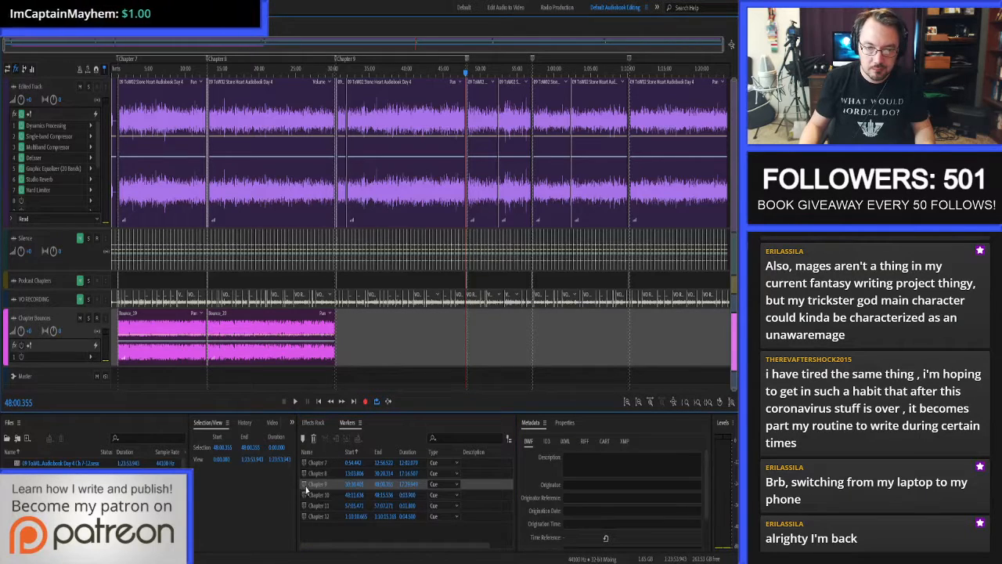
left_click(308, 485)
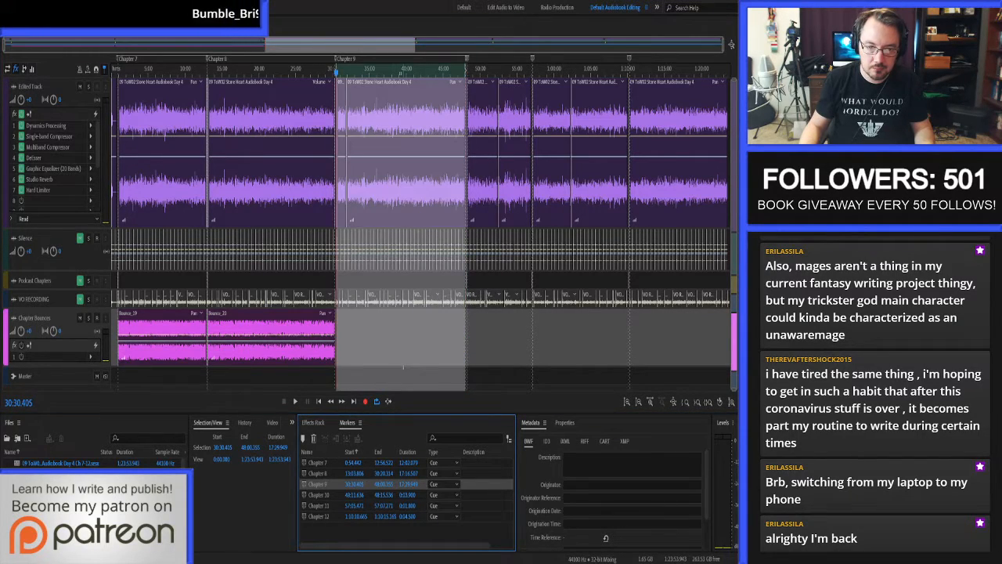
Bounce the Chapter 9 range to a new track, move the bounced clip onto the Chapter Bounces track, and delete the emptied track.
key("ctrl+b")
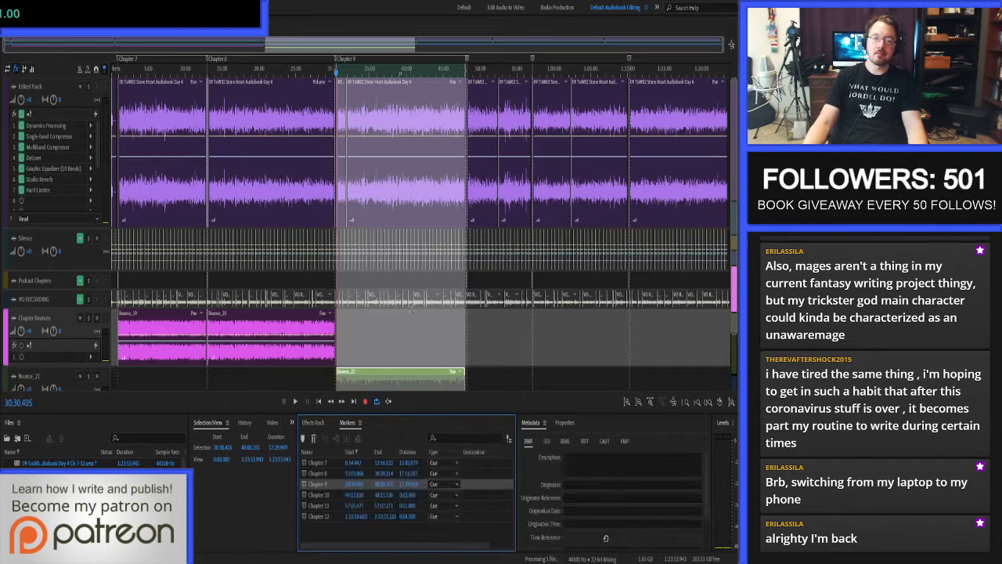
left_click_drag(397, 378, 396, 358)
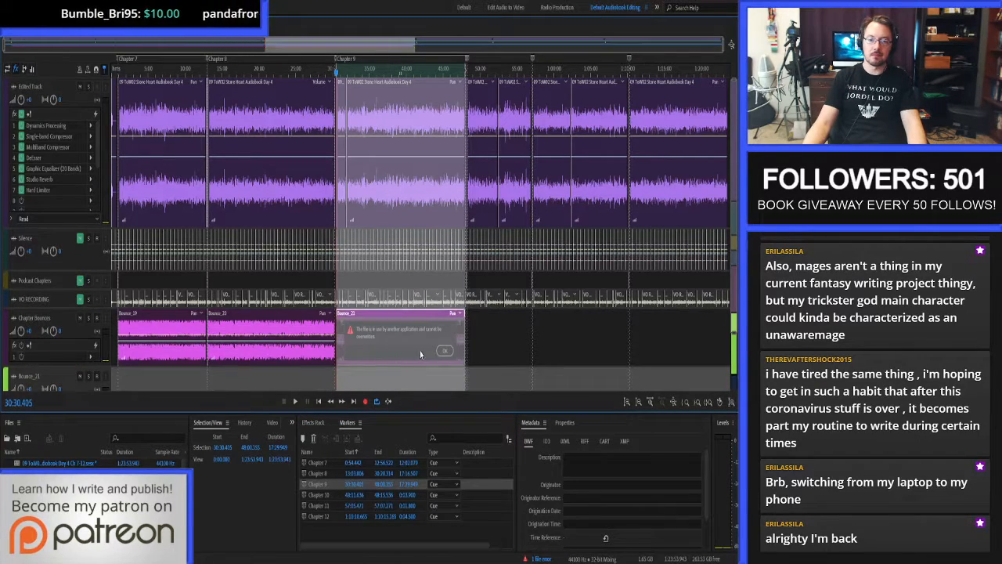
key("ctrl+alt+BackSpace")
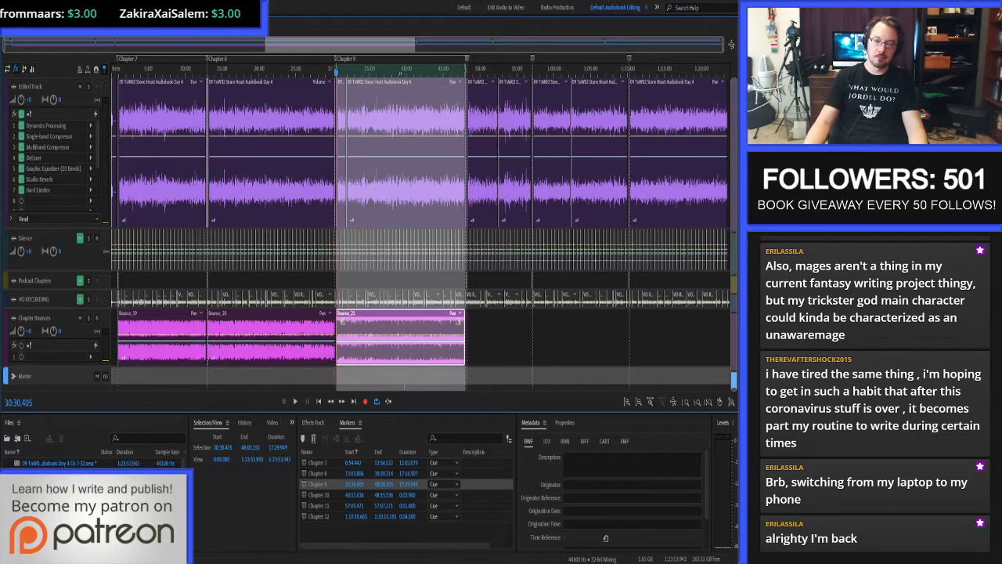
Open the bounced Chapter 9 clip in the waveform editor, save it as its own file, and return to the multitrack session.
double_click(395, 324)
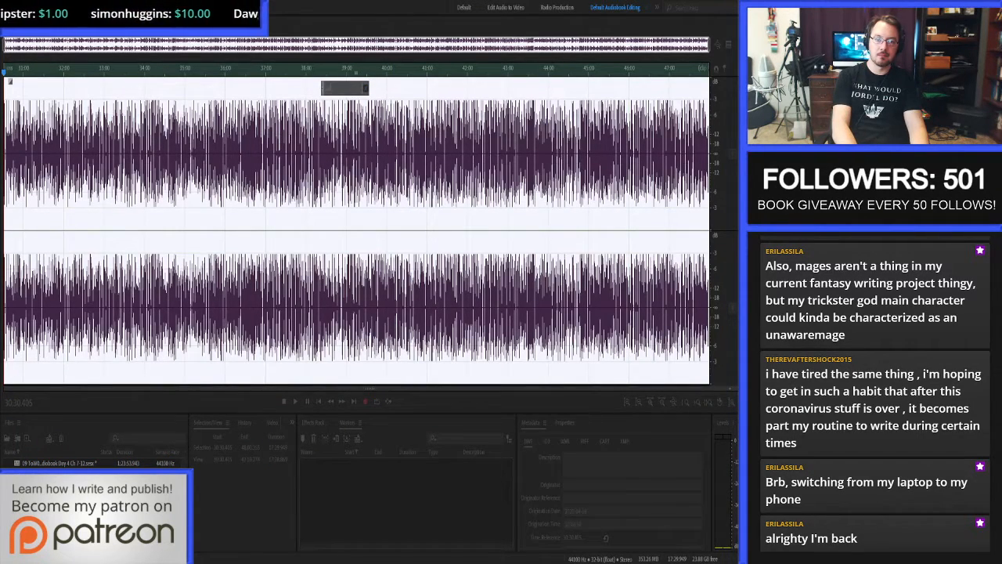
key("Return")
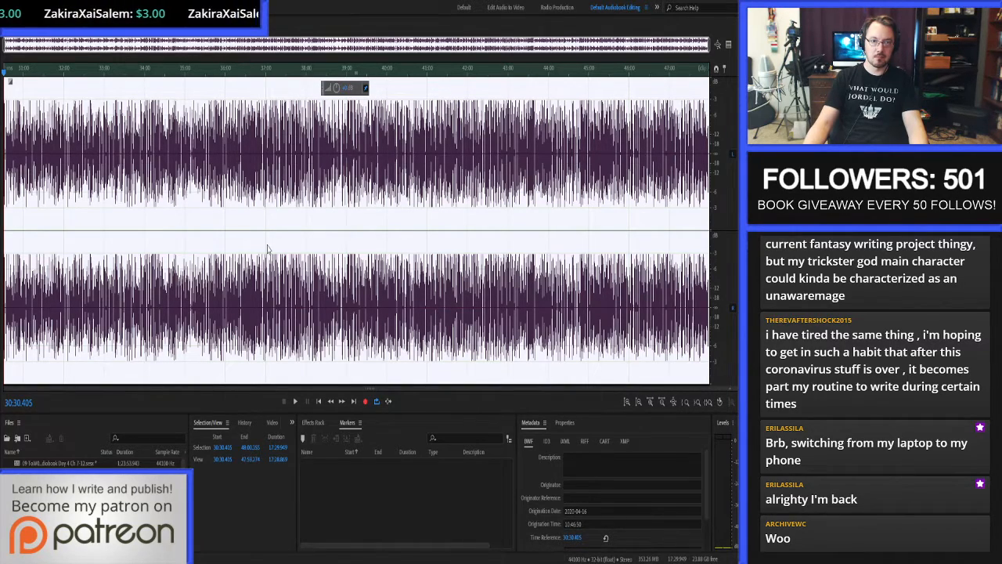
key("0")
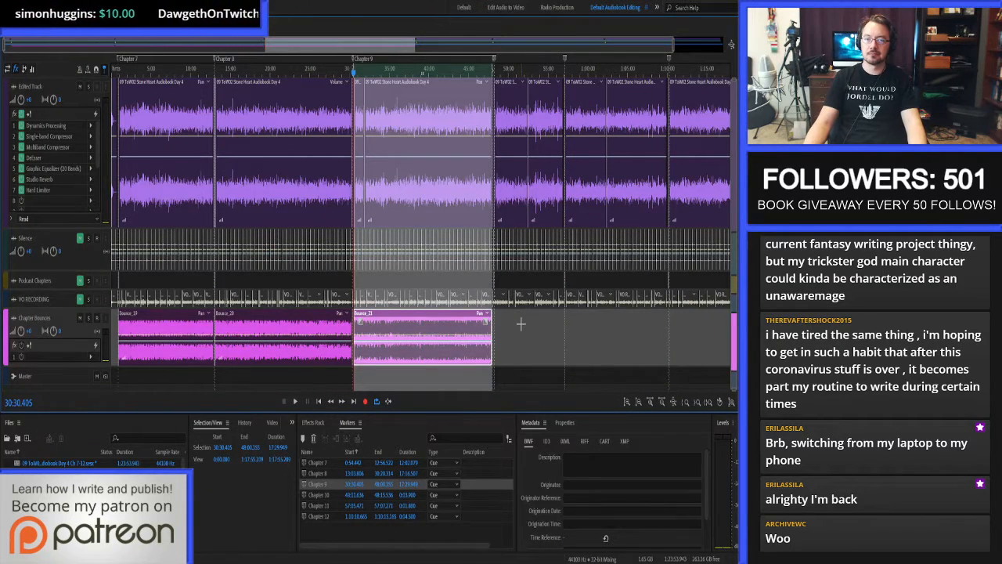
Trim the start of Chapter 10's first clip on the Edited Track to just before the spoken chapter title.
scroll(427, 332, "up", 6)
scroll(352, 349, "up", 4)
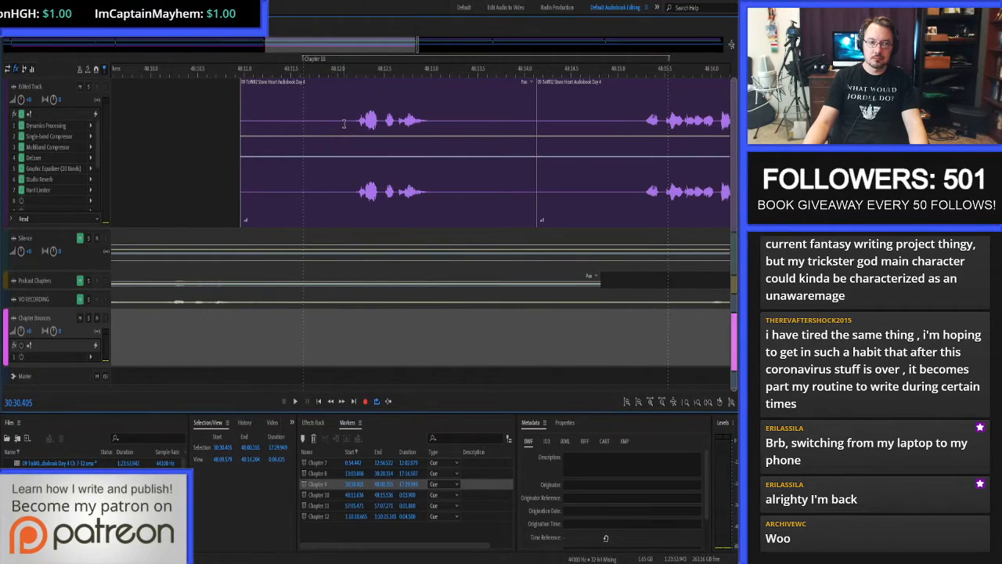
left_click(343, 124)
key("alt+[")
left_click(356, 119)
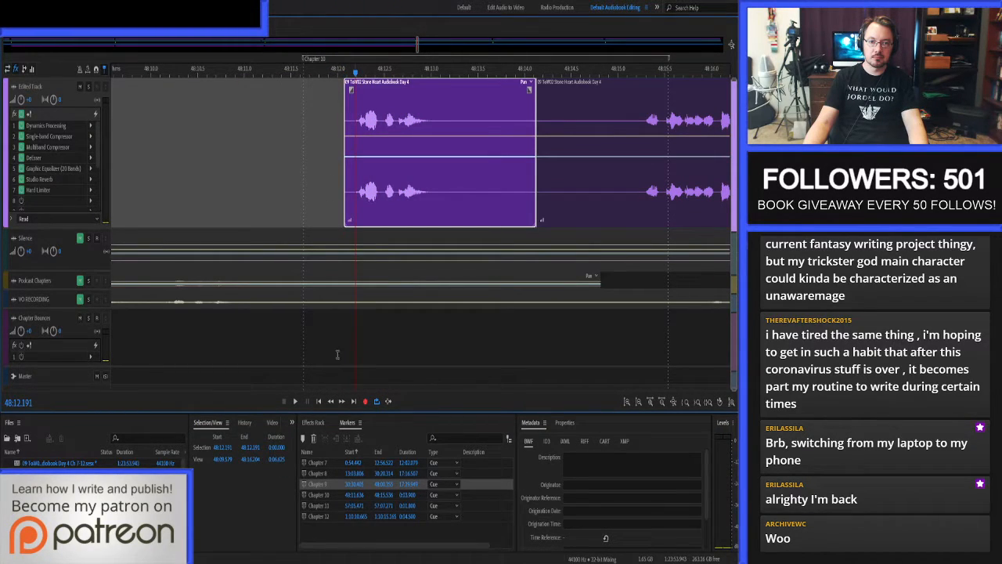
Paste one second of the Silence track from 48:11.191 before the Chapter 10 title and move the Chapter 10 marker's start to 48:11.191.
left_click(222, 448)
type("-1")
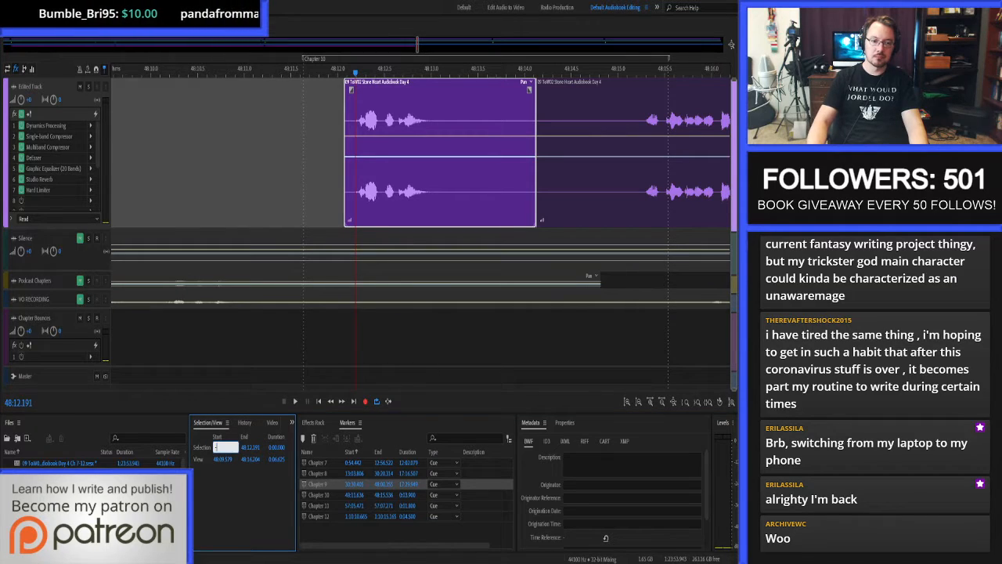
key("Return")
left_click(318, 244)
key("ctrl+c")
left_click(315, 192)
key("ctrl+v")
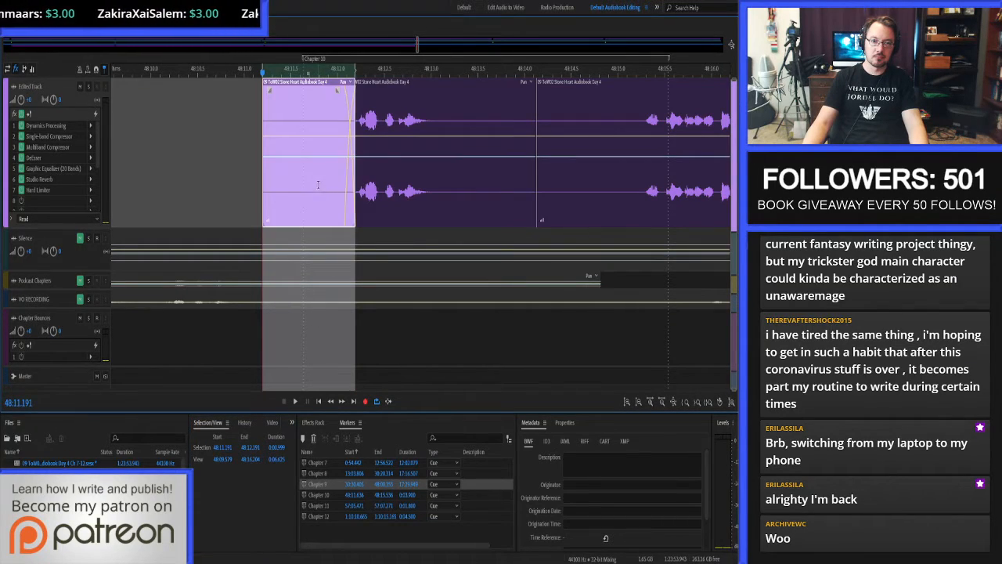
left_click_drag(304, 63, 263, 66)
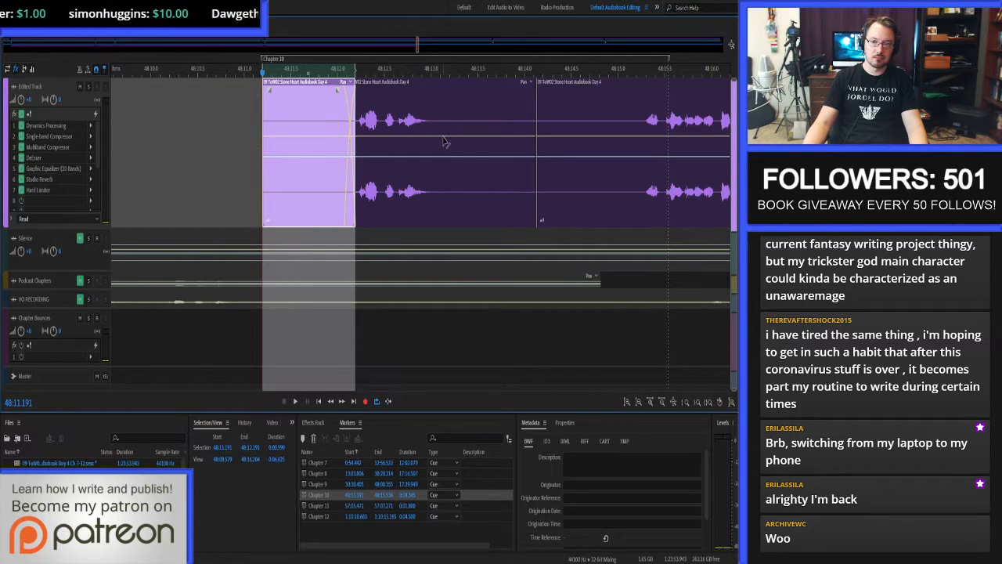
Delete the pause between the Chapter 10 title and its first sentence, from 48:13.166 to 48:15.299, on the Edited Track.
left_click_drag(447, 135, 645, 133)
key("Delete")
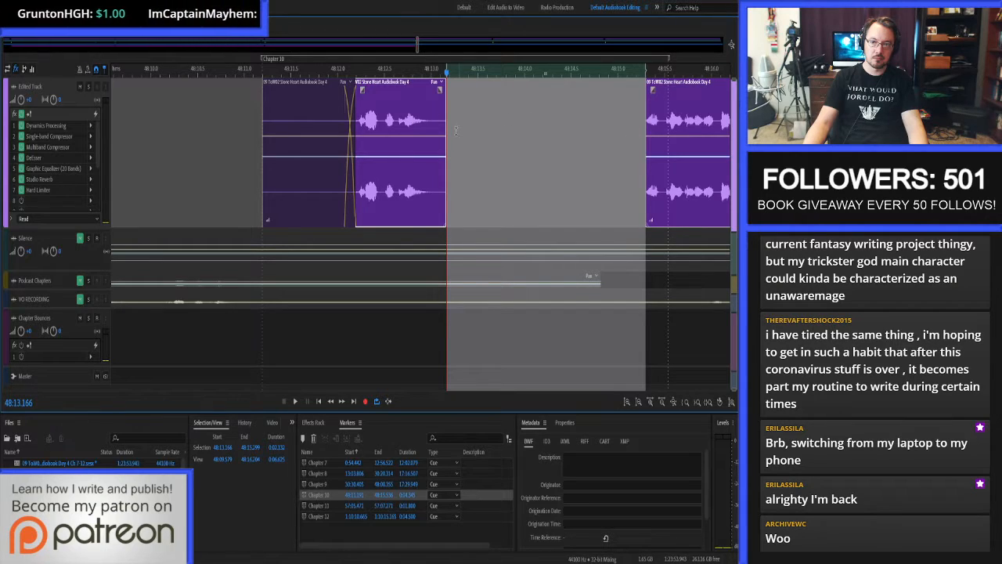
left_click(432, 120)
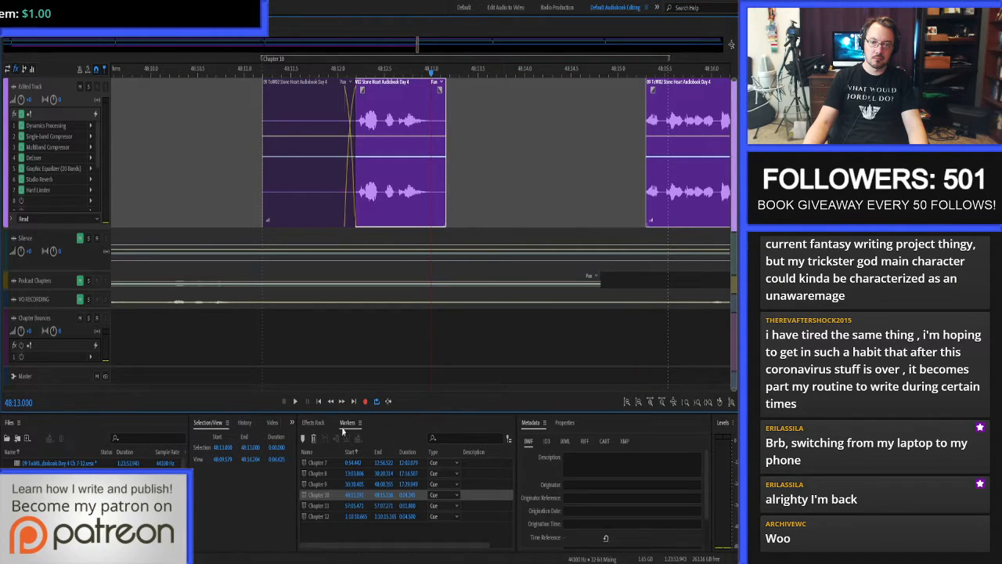
left_click(272, 447)
key("ctrl+z")
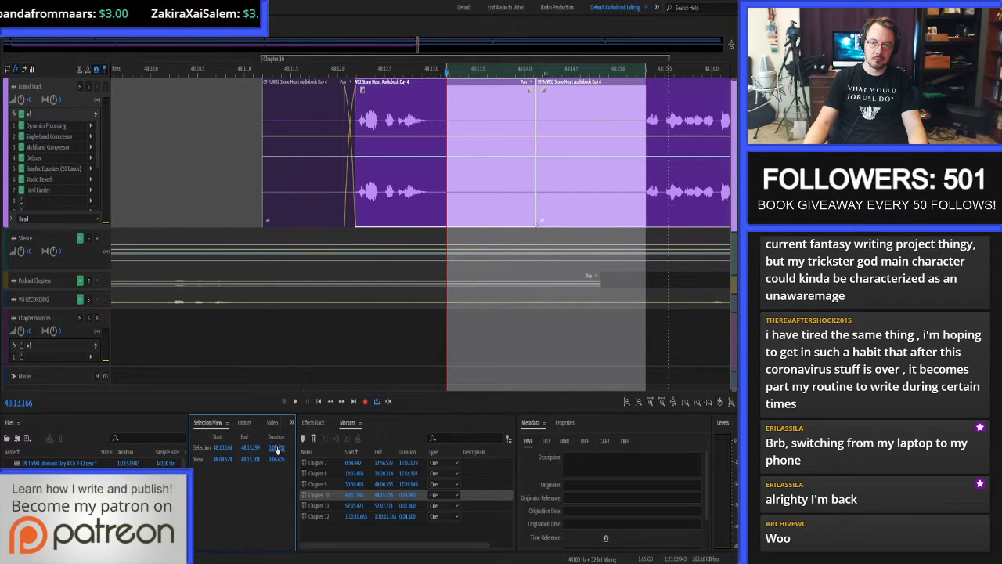
key("Delete")
left_click(532, 160)
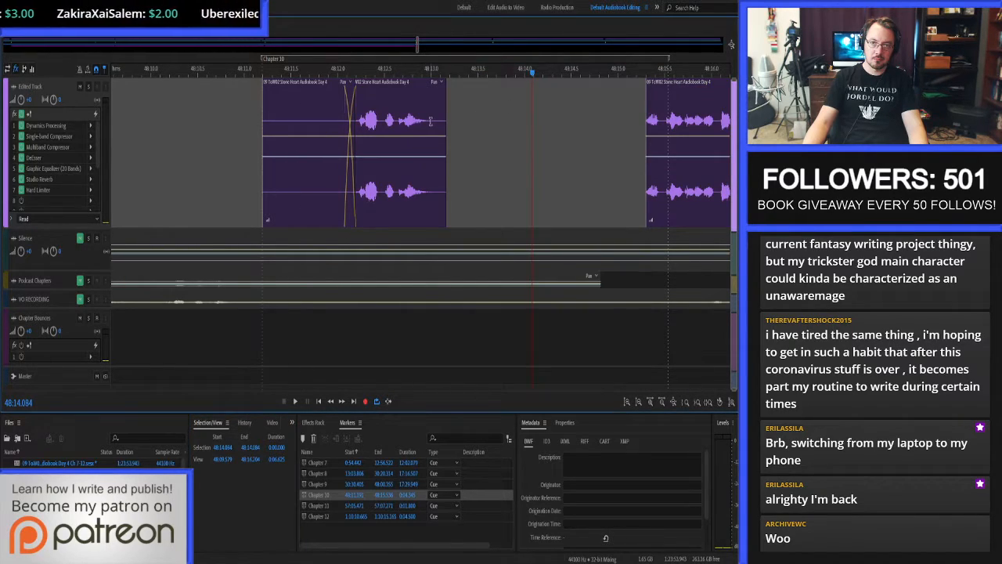
Copy 2 seconds of the Silence track from 48:13.000 and paste them onto the Edited Track after the Chapter 10 title.
left_click(430, 121)
left_click_drag(277, 451, 276, 449)
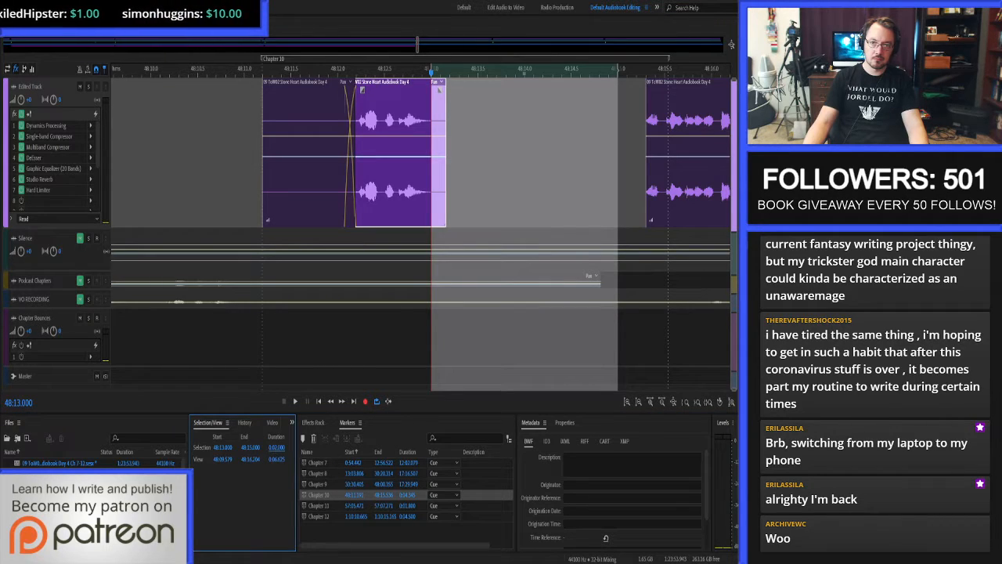
left_click(540, 237)
key("ctrl+c")
key("alt+Up")
key("ctrl+v")
Close the gap after the pasted silence and extend the following clip's start back to 48:14.824 so it crossfades with the silence.
left_click(627, 166)
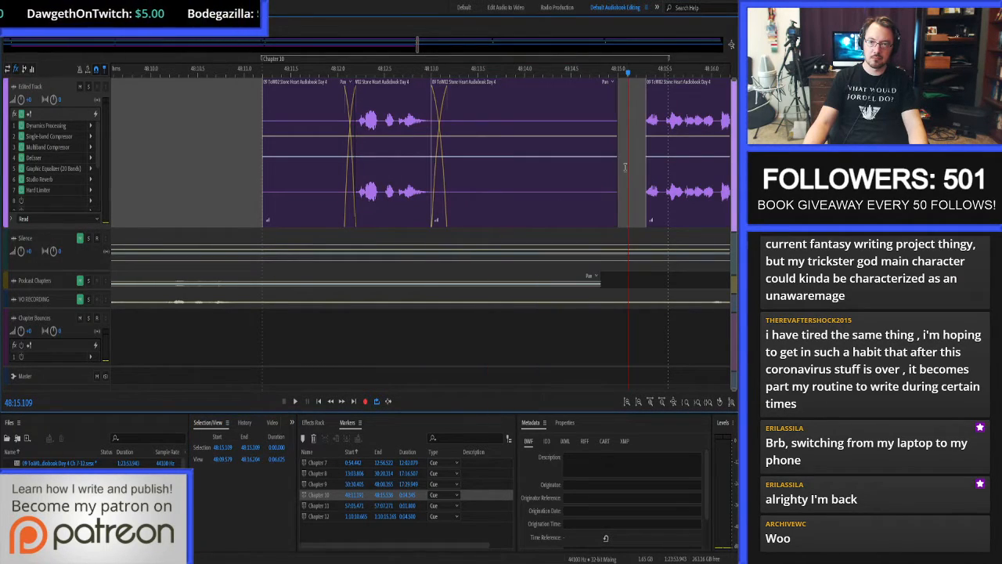
key("shift+Delete")
left_click(604, 130)
key("v")
left_click(645, 131)
key("alt+bracketleft")
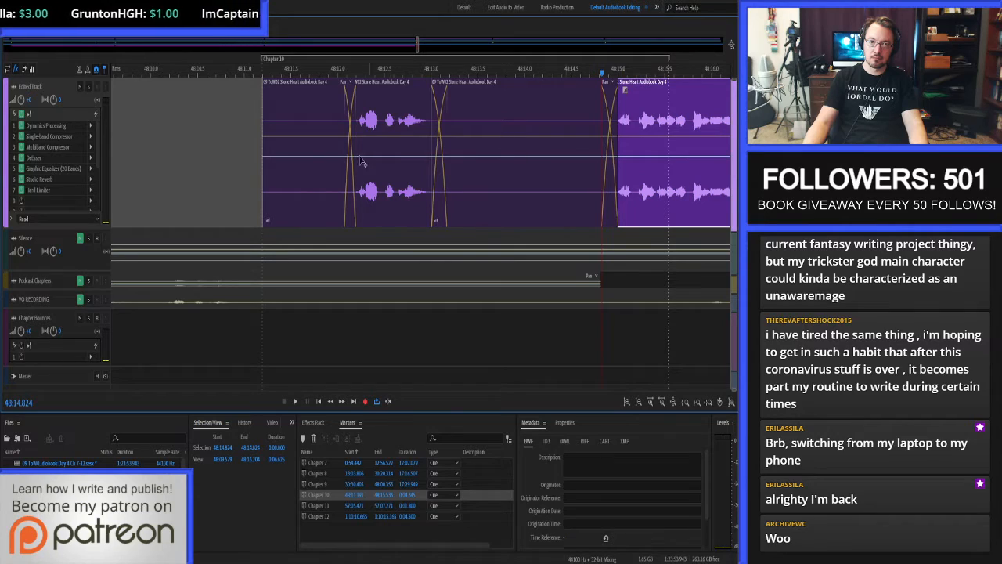
Proof-listen to Chapter 10 from its start at 48:11.191.
left_click(238, 115)
key("space")
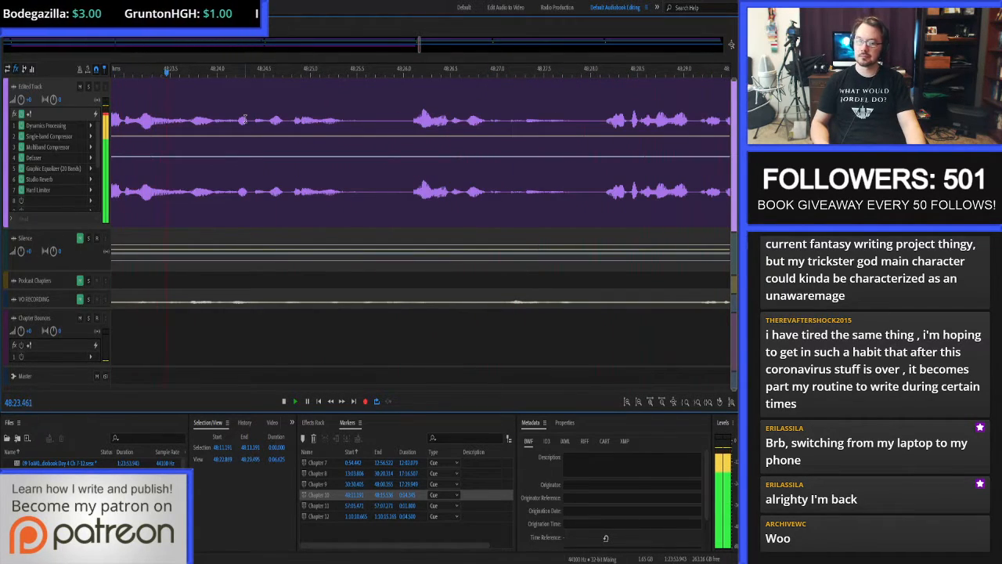
key("minus")
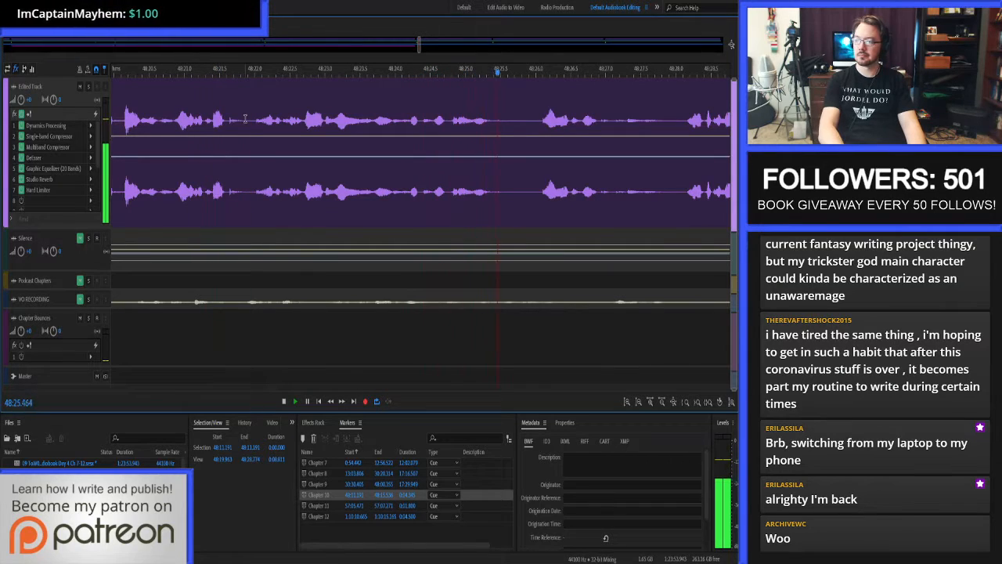
key("minus")
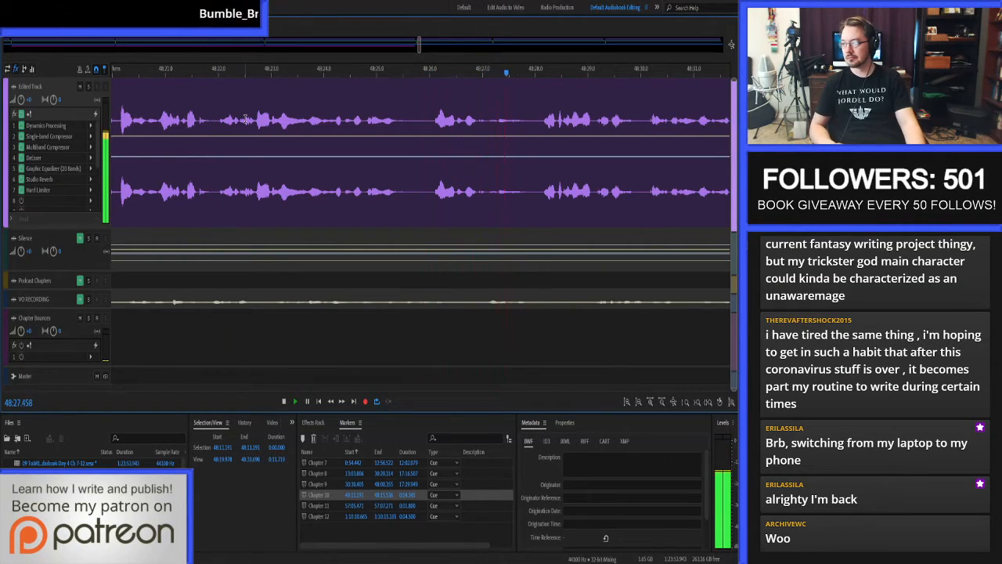
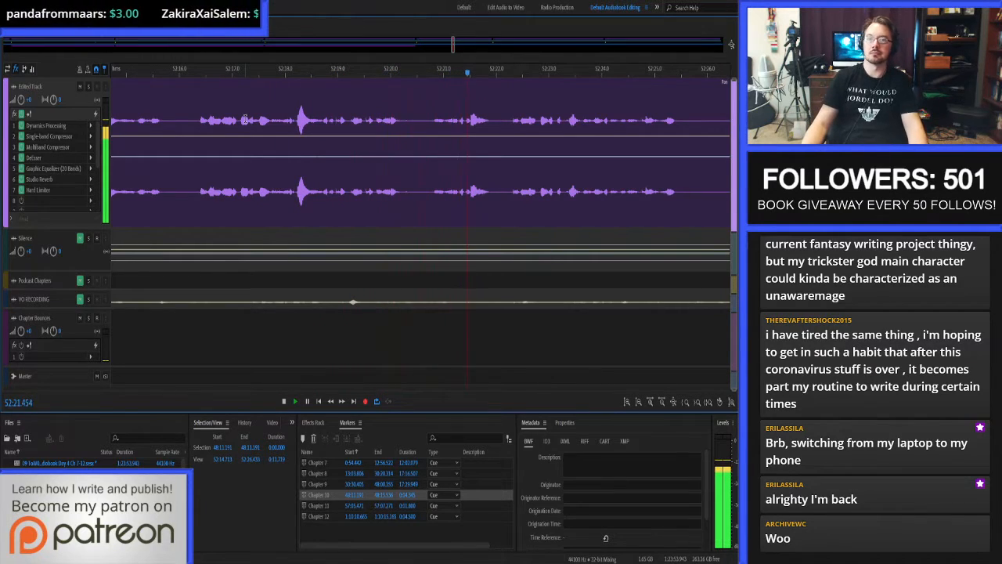
Delete the pause between the two passages, from 52:25.543 to about 52:27.73, on the Edited Track.
scroll(360, 188, "down", 4)
scroll(459, 159, "up", 6)
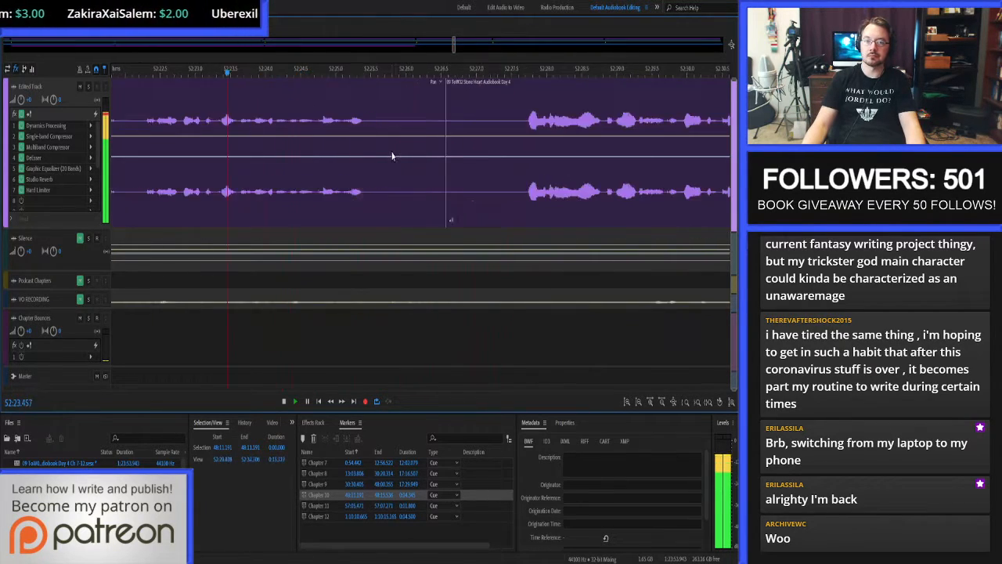
scroll(395, 156, "up", 3)
scroll(388, 153, "down", 1)
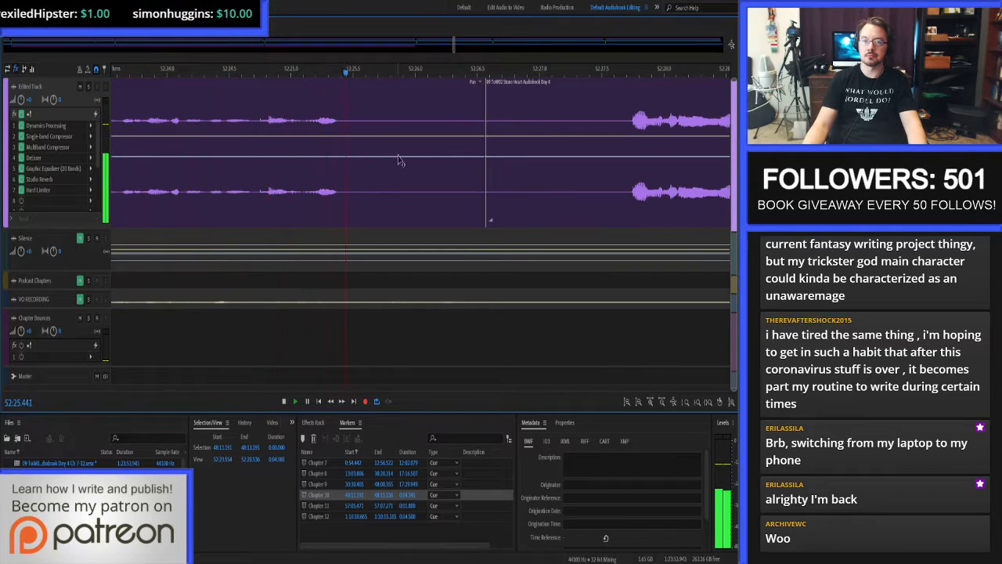
left_click_drag(359, 122, 633, 126)
key("Delete")
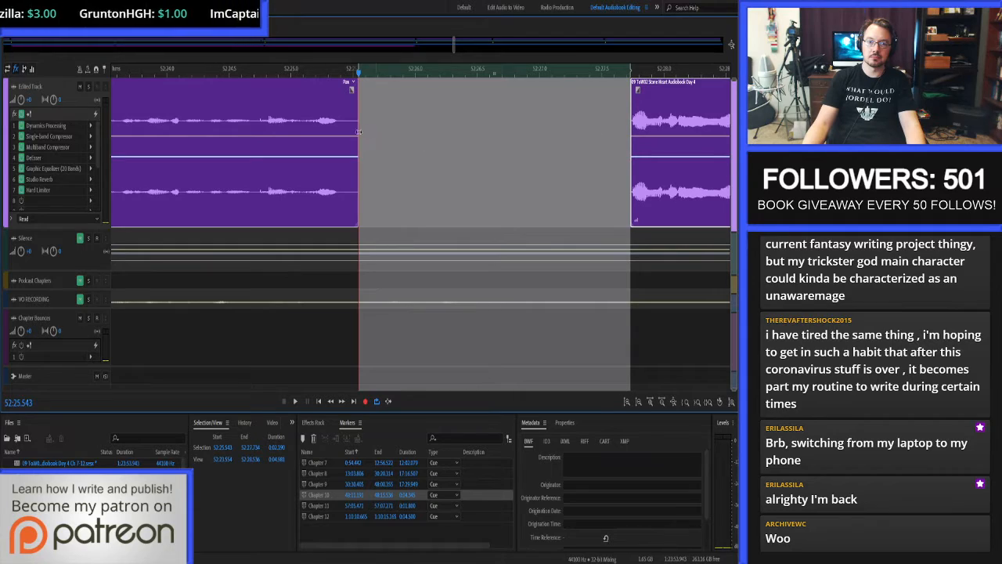
Copy 2 seconds of the Silence track from 52:25.388 and paste them onto the Edited Track in the deleted pause.
left_click(339, 122)
left_click(276, 447)
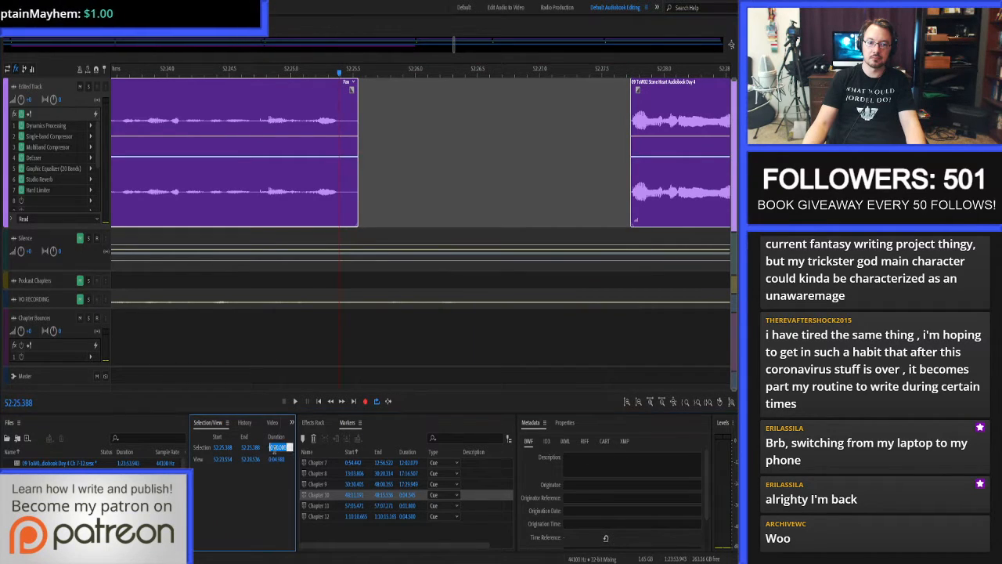
type("2")
key("Return")
left_click(423, 239)
key("ctrl+c")
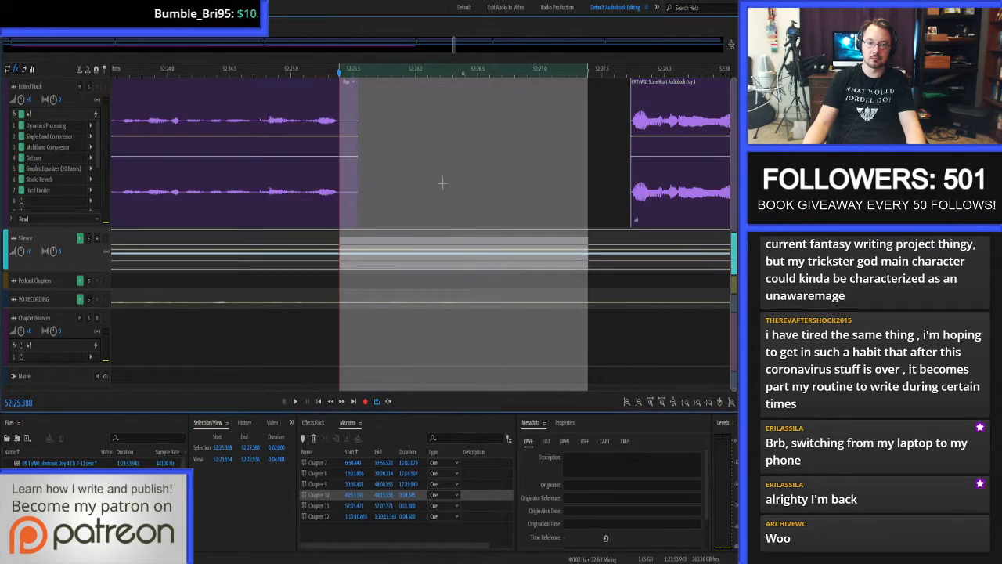
left_click(441, 183)
key("ctrl+v")
Close the gap after the pasted silence and extend the following clip's start back slightly so it crossfades with the silence.
left_click(617, 160)
key("Delete")
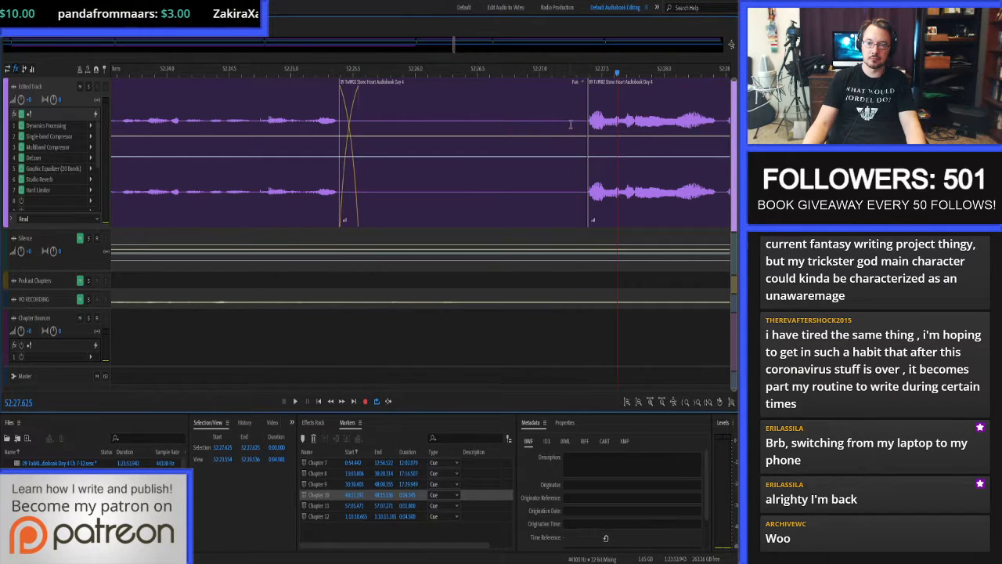
left_click(610, 123)
left_click_drag(610, 124, 594, 123)
Proof-listen to the new scene-break pause and the narration after it, starting at 52:24.978.
left_click(289, 121)
key("space")
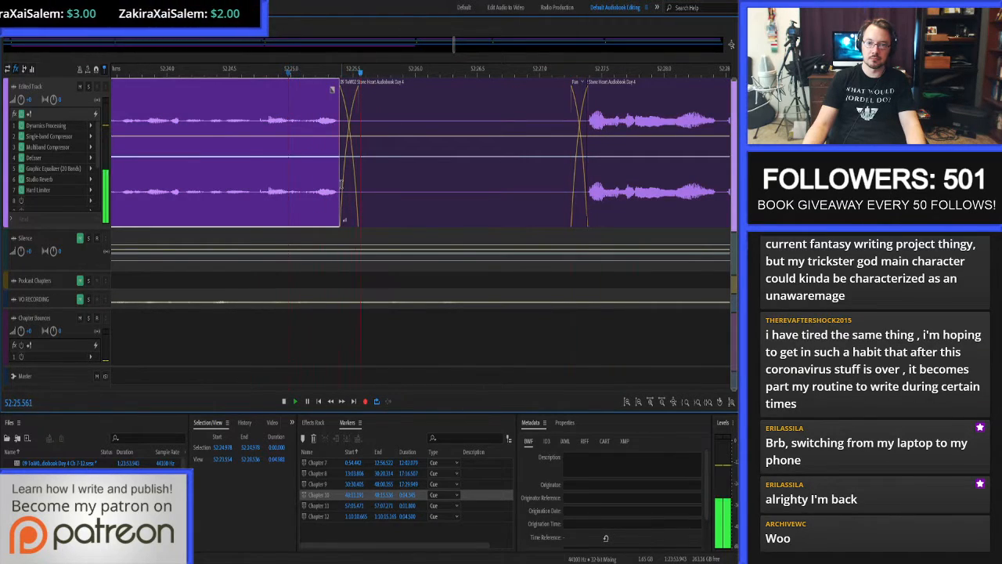
scroll(341, 184, "down", 5)
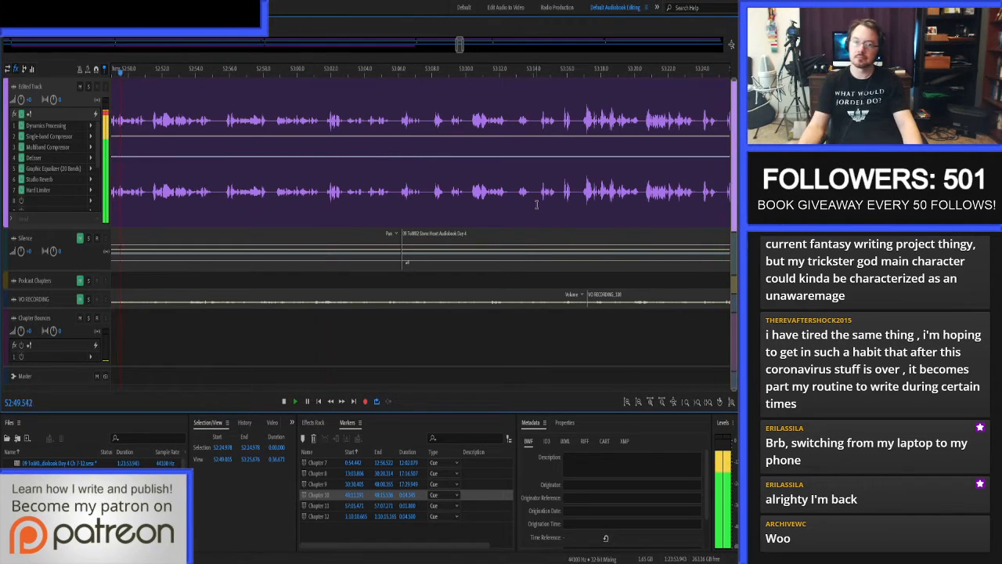
key("space")
Open the Edited Track clip's waveform and auto-heal the noise before the word at 52:48.247.
scroll(536, 205, "down", 4)
scroll(344, 114, "up", 6)
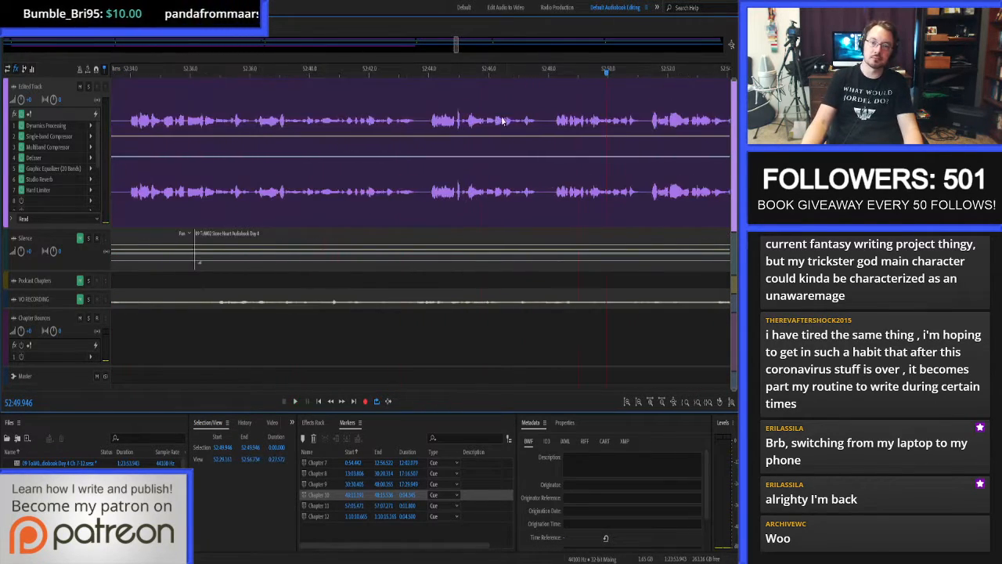
double_click(439, 116)
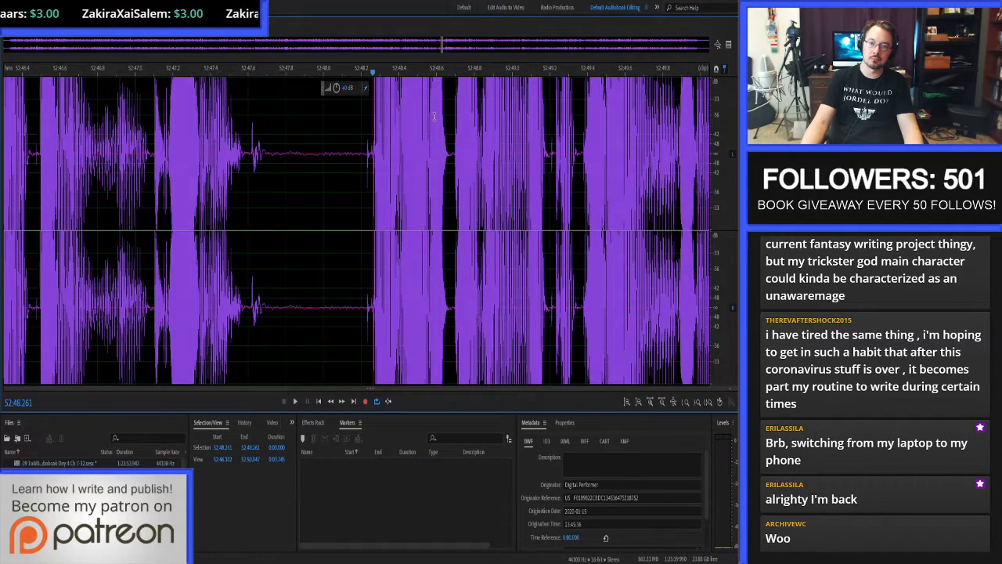
scroll(435, 117, "up", 5)
left_click_drag(313, 159, 347, 159)
key("ctrl+u")
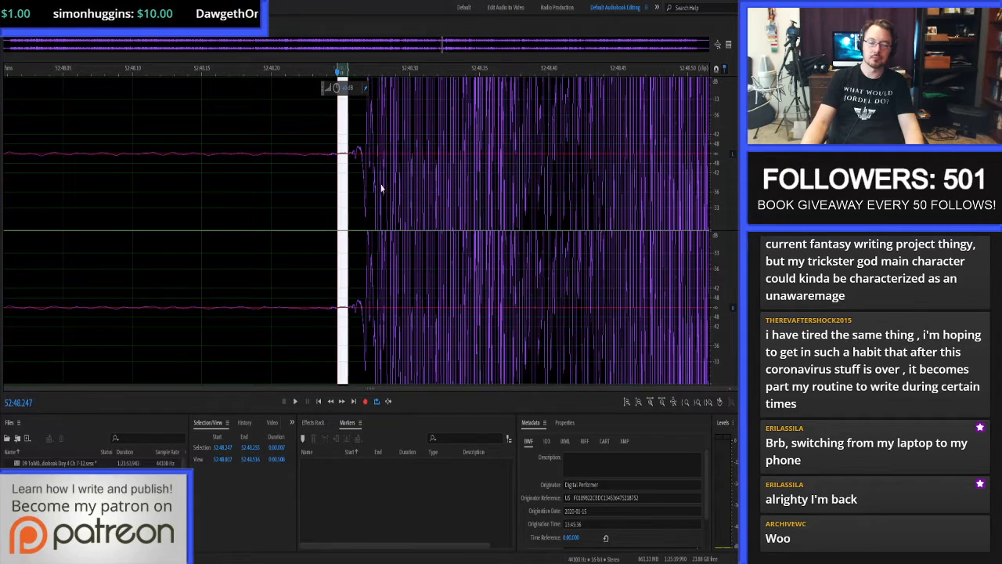
Return to the multitrack session and proof-listen from just before the repaired spot, at about 52:47.9.
key("8")
key("space")
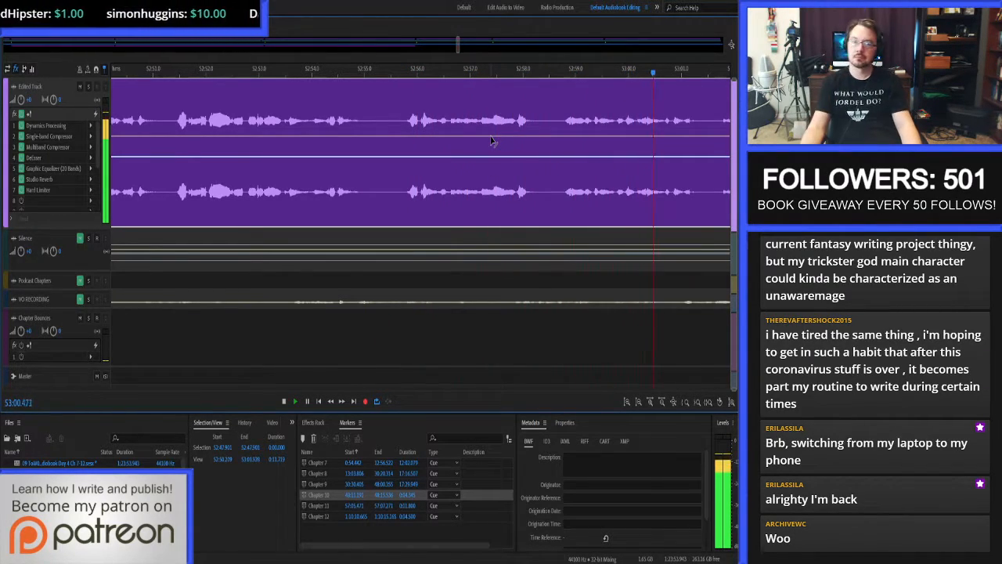
left_click(476, 111)
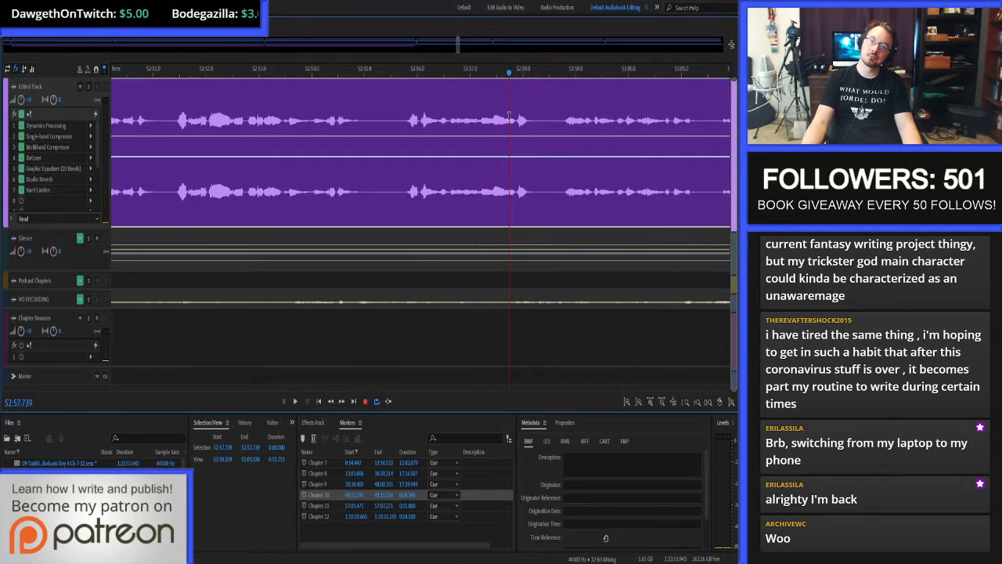
Open the clip's waveform around 52:57.739 and auto-heal the click from 52:57.753 to 52:57.754.
double_click(508, 117)
scroll(718, 127, "down", 5)
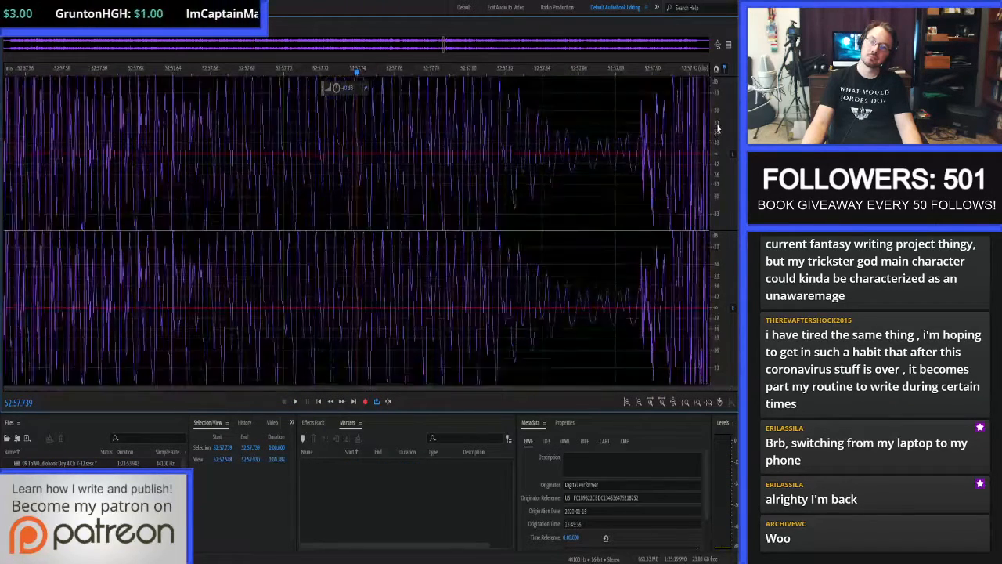
scroll(313, 157, "up", 3)
left_click_drag(351, 146, 375, 147)
scroll(539, 138, "up", 3)
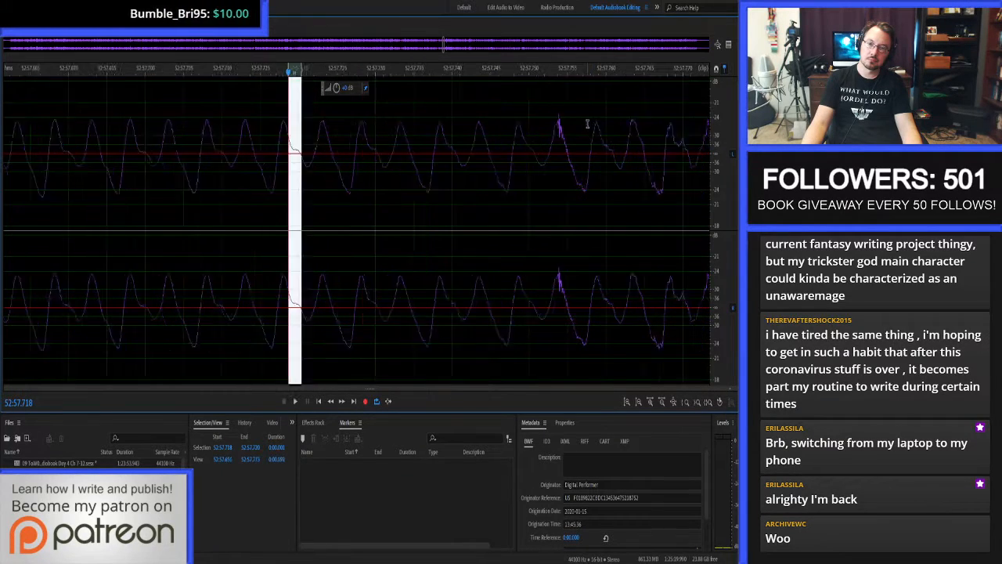
left_click_drag(545, 134, 562, 137)
key("ctrl+u")
Play back the repaired word in the waveform, return to the multitrack session and resume proof-listening just before it.
scroll(479, 153, "down", 5)
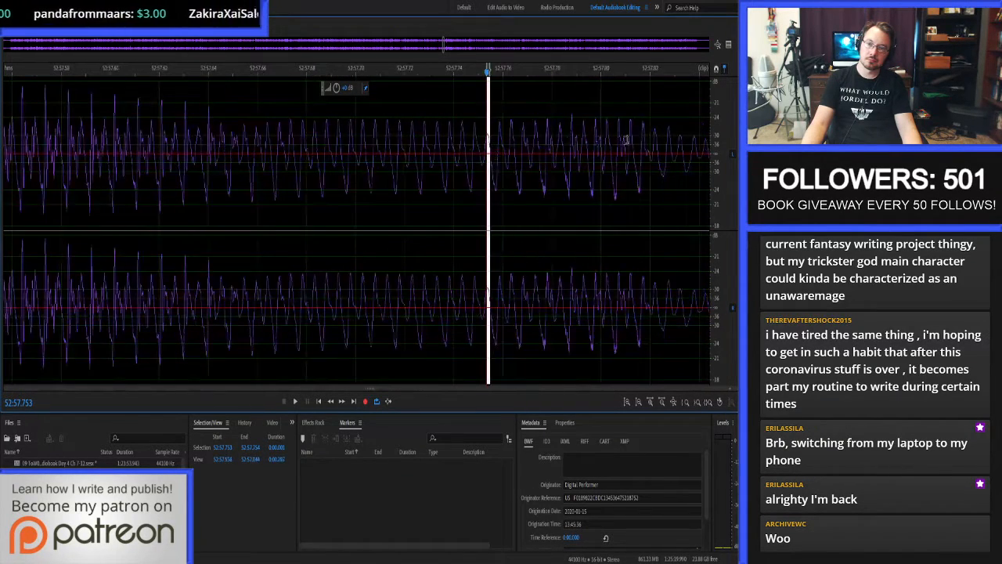
scroll(624, 141, "up", 4)
scroll(330, 173, "down", 5)
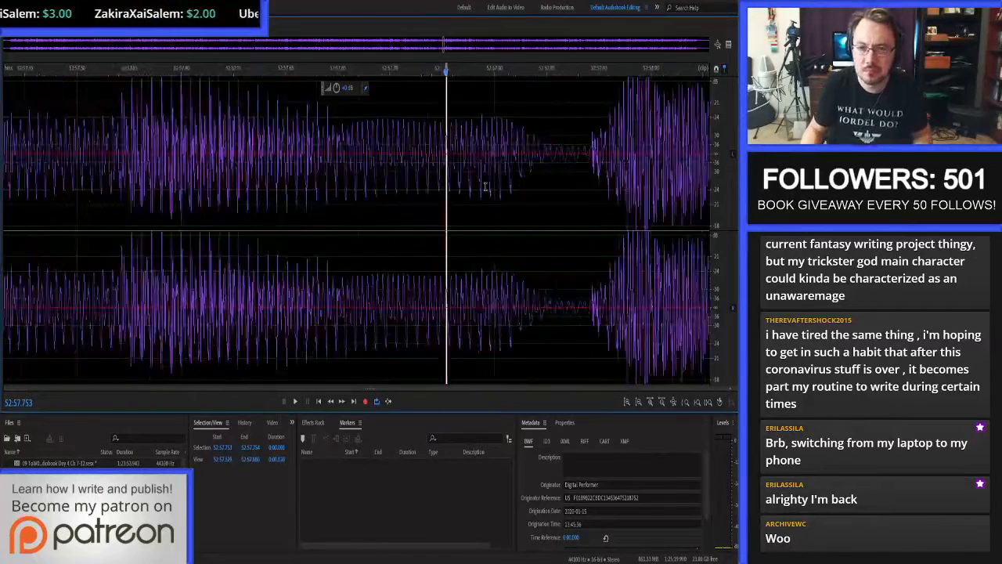
key("space")
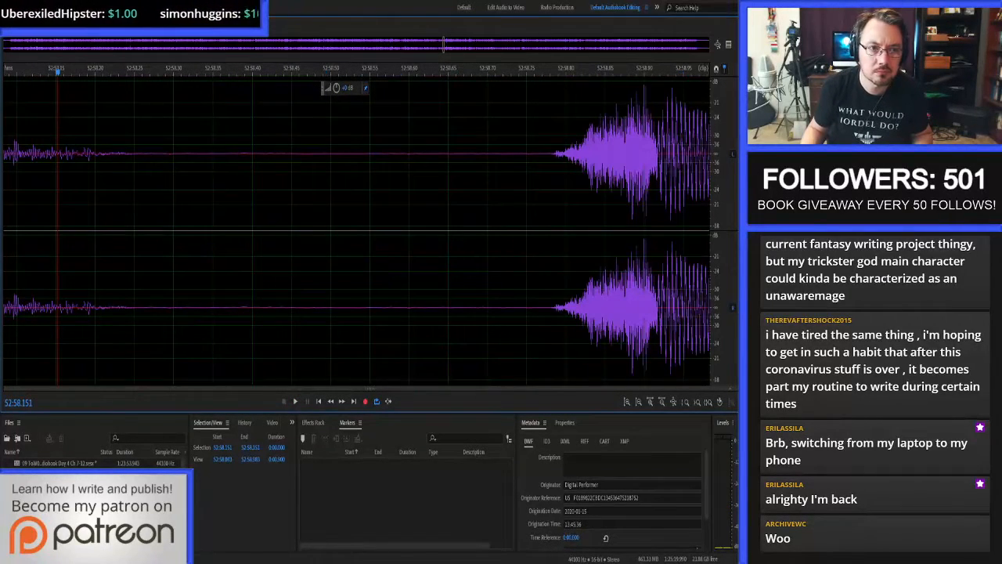
key("0")
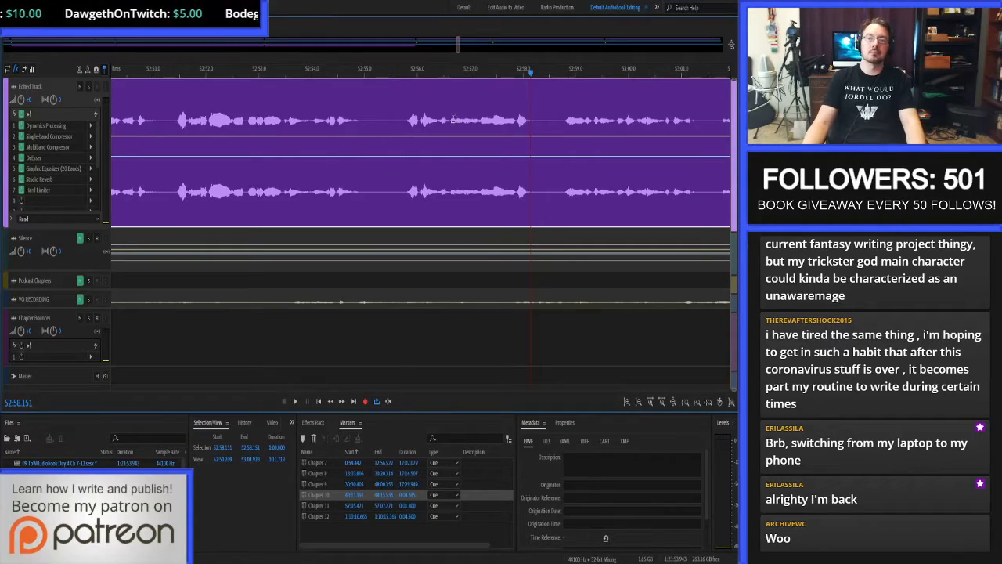
key("space")
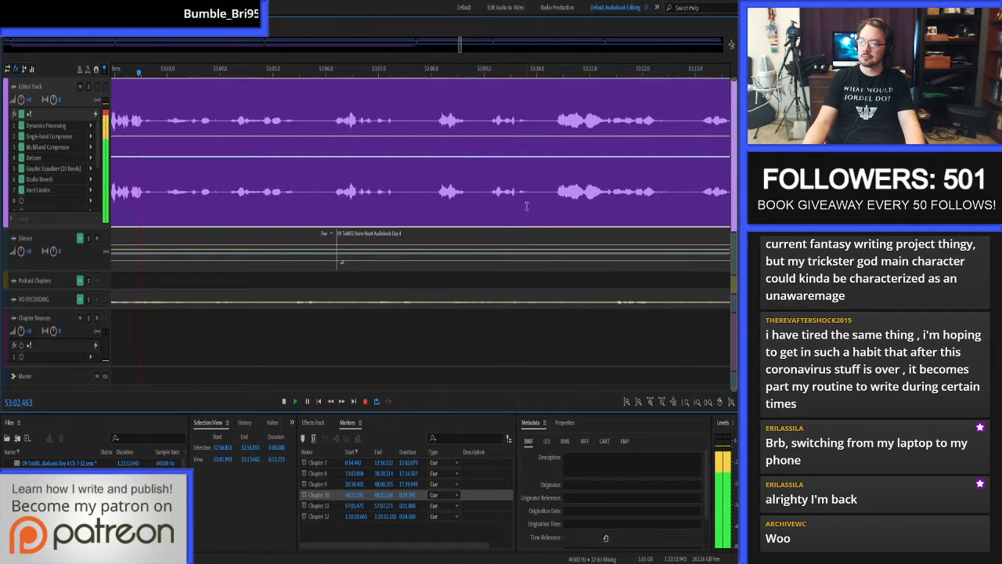
Delete the noisy pause between the words from 53:01.276 to about 53:01.774 on the Edited Track.
key("space")
scroll(461, 157, "down", 3)
scroll(265, 142, "up", 4)
scroll(387, 138, "up", 3)
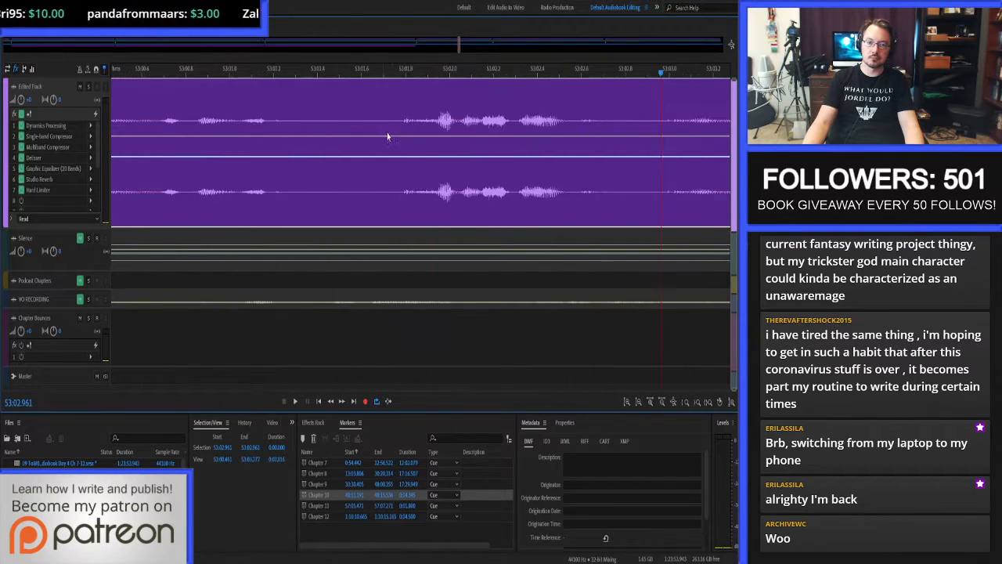
left_click_drag(291, 131, 397, 131)
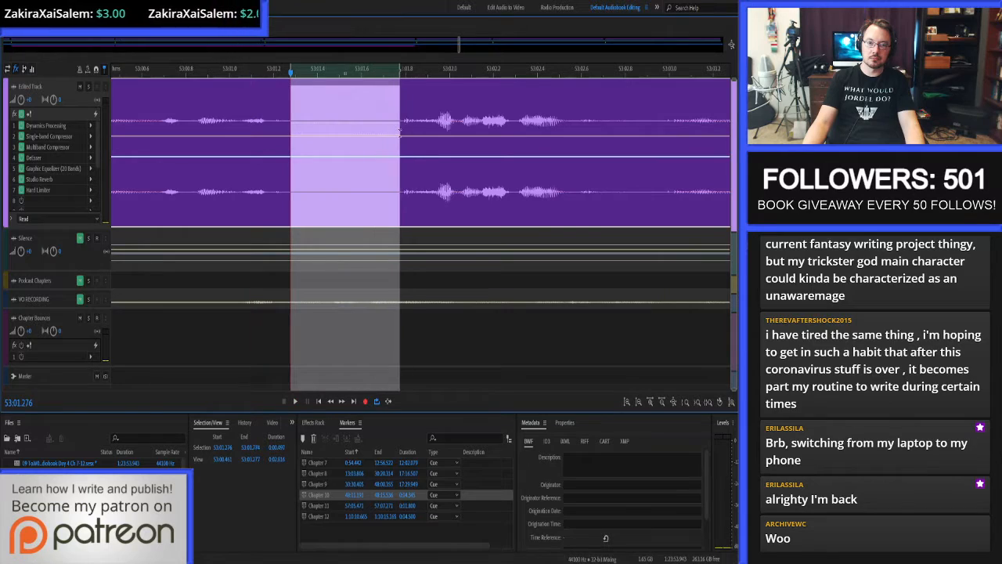
key("Delete")
Fill the gap with audio from the Silence track, covering 53:01.236 to about 53:01.783 so it overlaps both neighbouring clips.
left_click(400, 120, "shift")
left_click(282, 122, "shift")
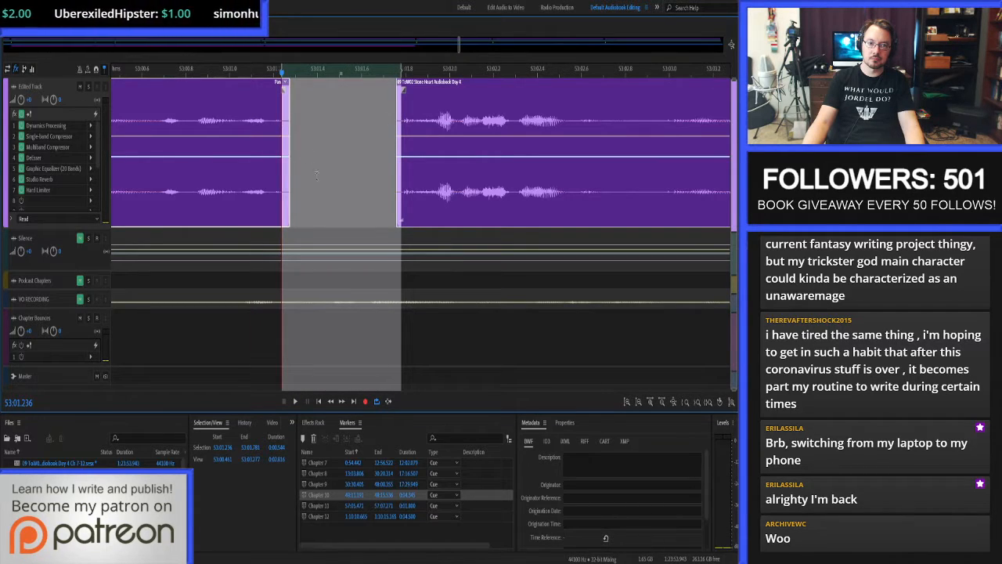
left_click_drag(339, 244, 347, 183)
Proof-listen to the patched pause and the following Chapter 10 narration from 53:00.797.
left_click(186, 106)
key("space")
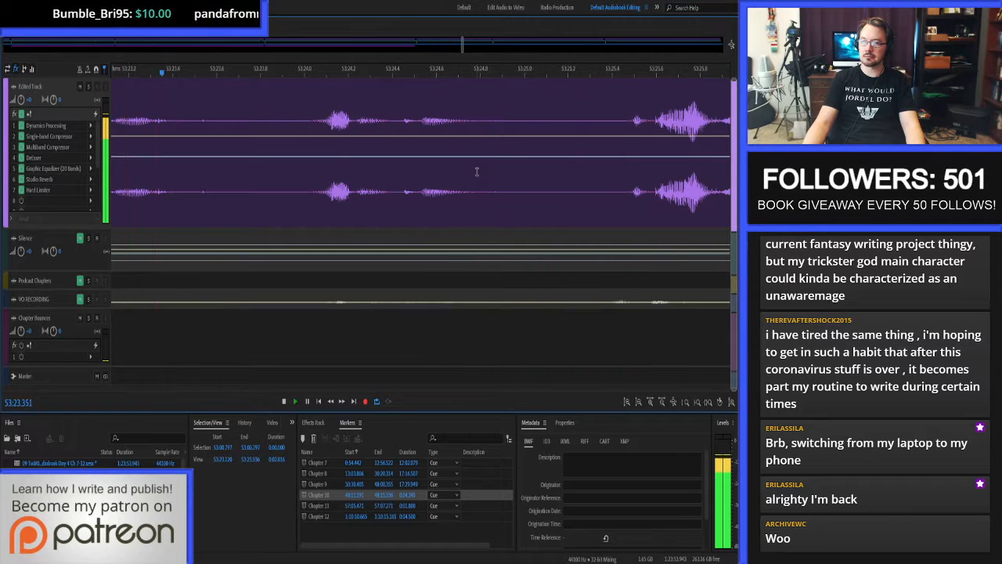
scroll(476, 176, "down", 4)
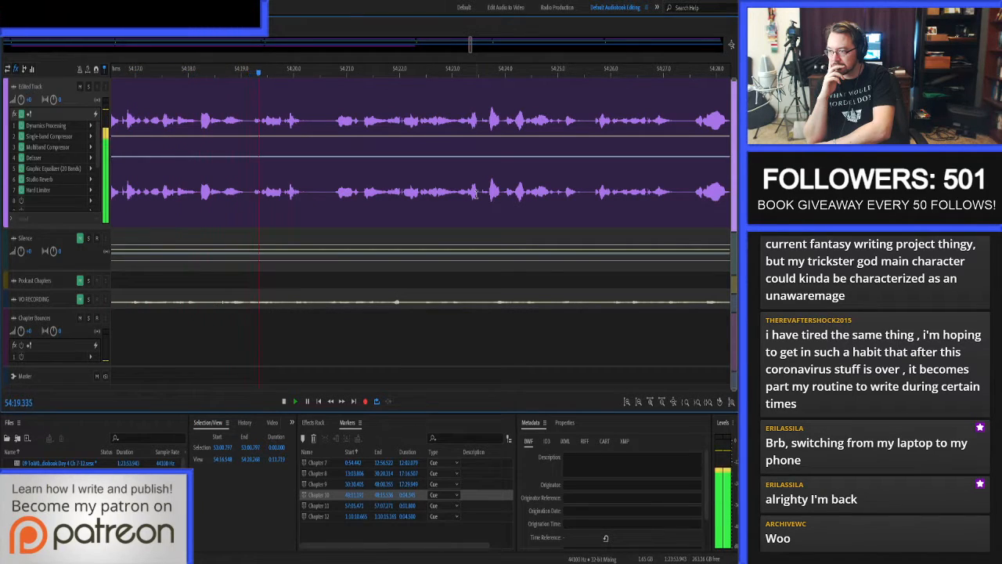
Locate the click near 54:18.8 in the clip's waveform and auto-heal it from 54:18.833 to 54:18.835.
left_click(148, 122)
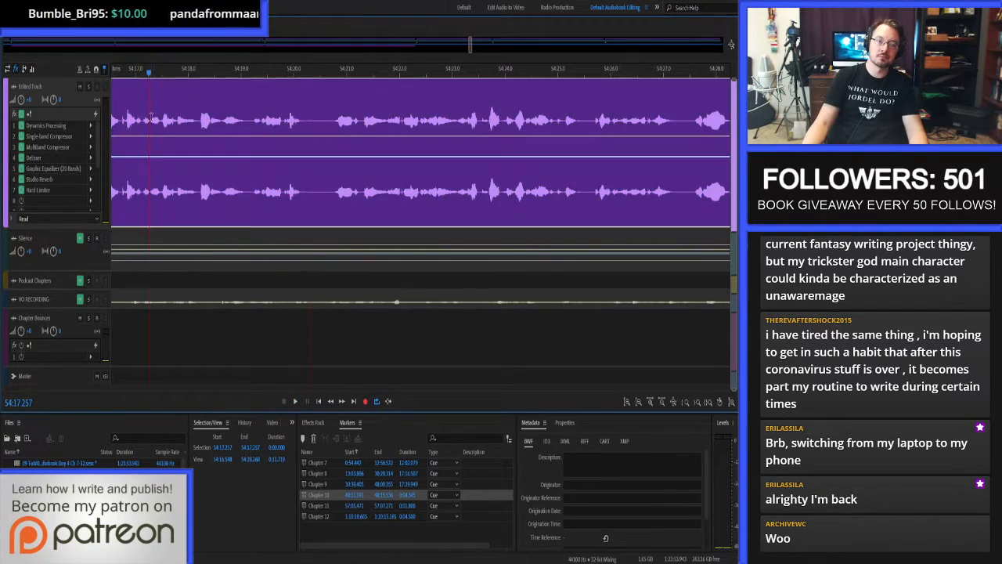
scroll(298, 129, "up", 5)
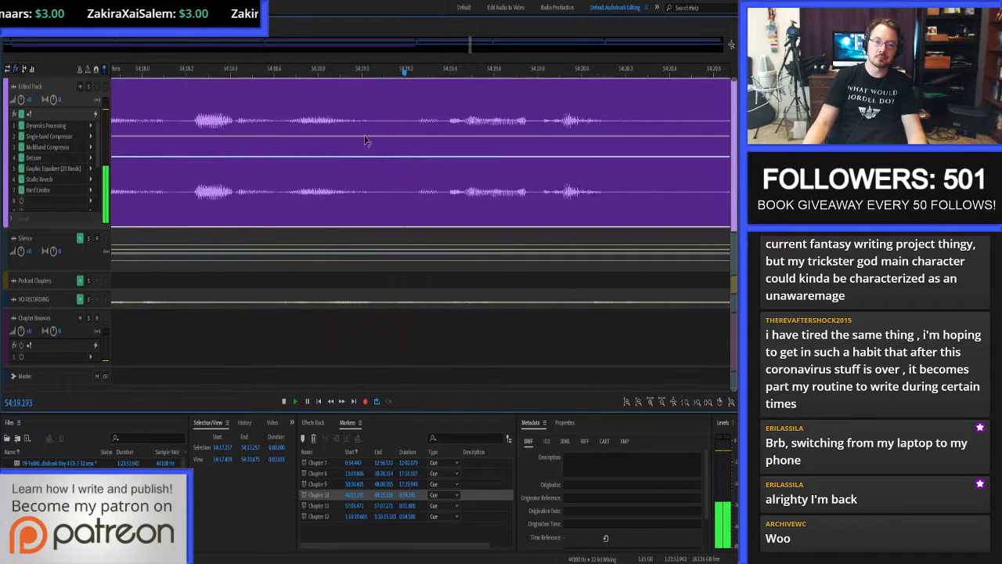
left_click(307, 120)
double_click(307, 120)
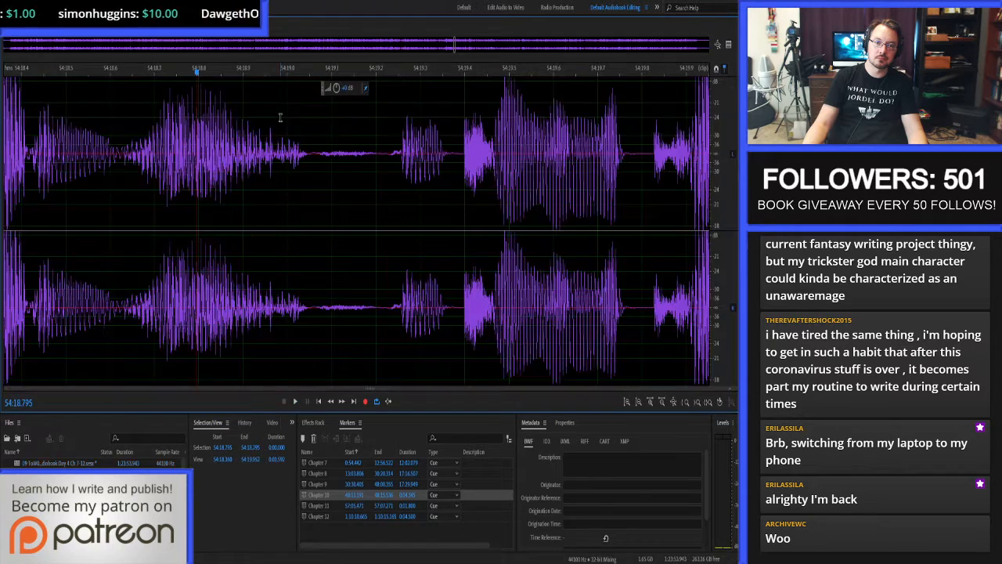
scroll(280, 117, "up", 5)
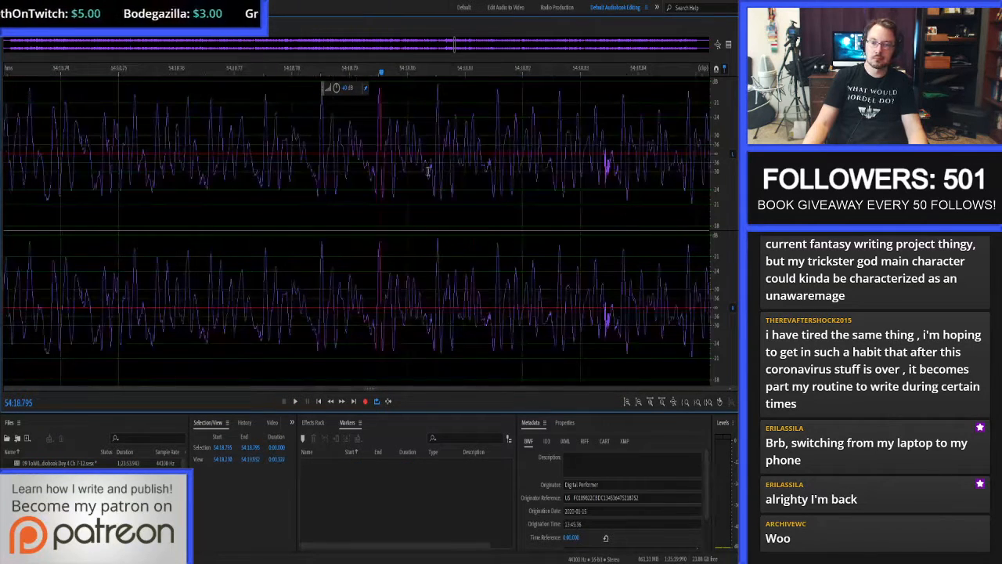
scroll(646, 166, "up", 3)
left_click_drag(506, 161, 541, 162)
key("ctrl+u")
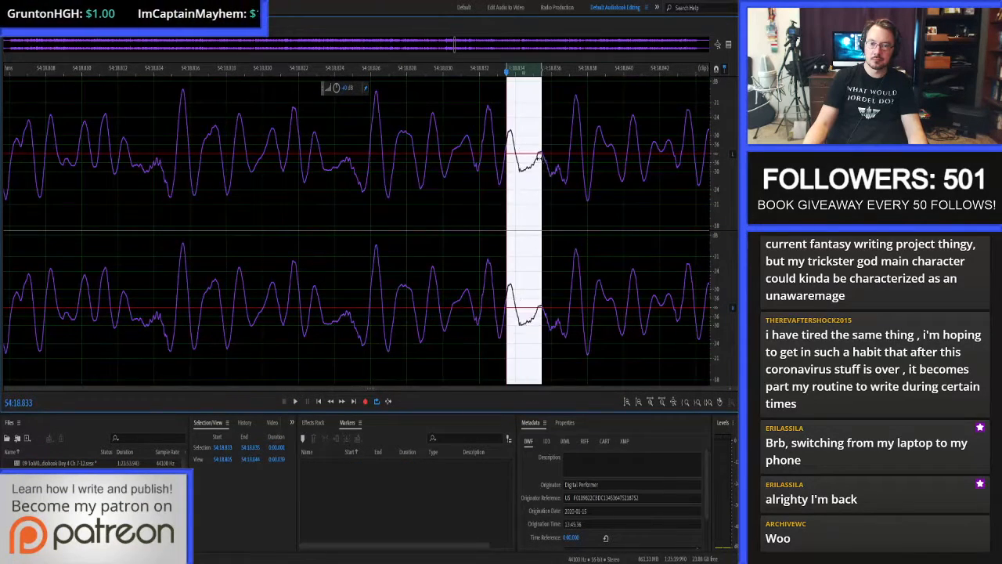
left_click(539, 159)
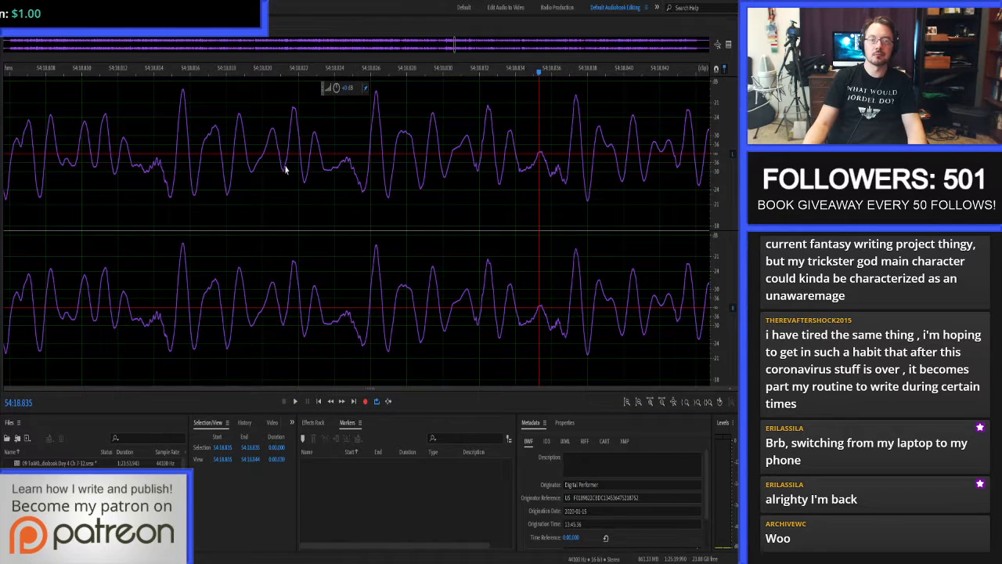
Return to the multitrack session and continue proof-listening to Chapter 10 from just before the healed click.
key("0")
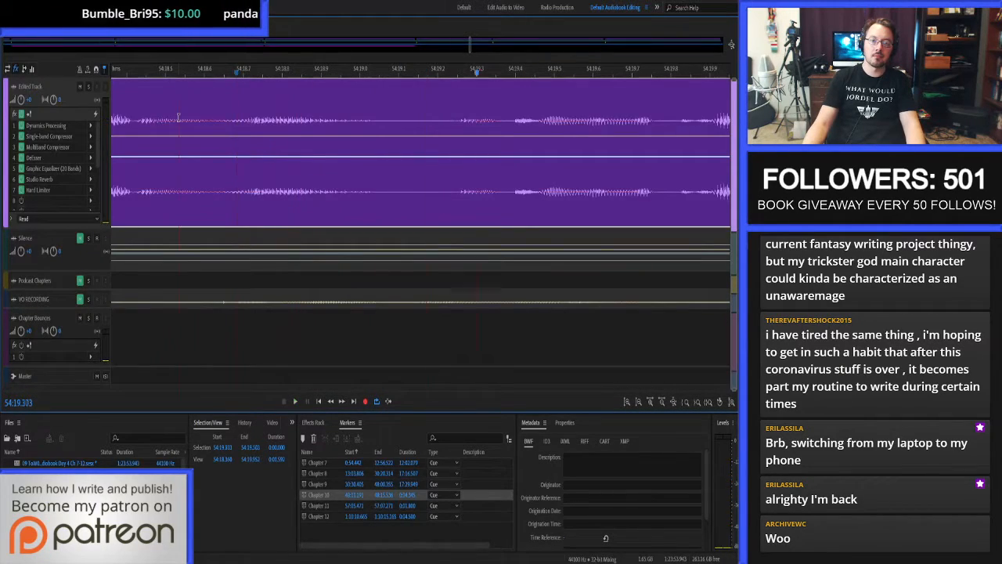
key("space")
scroll(241, 178, "down", 5)
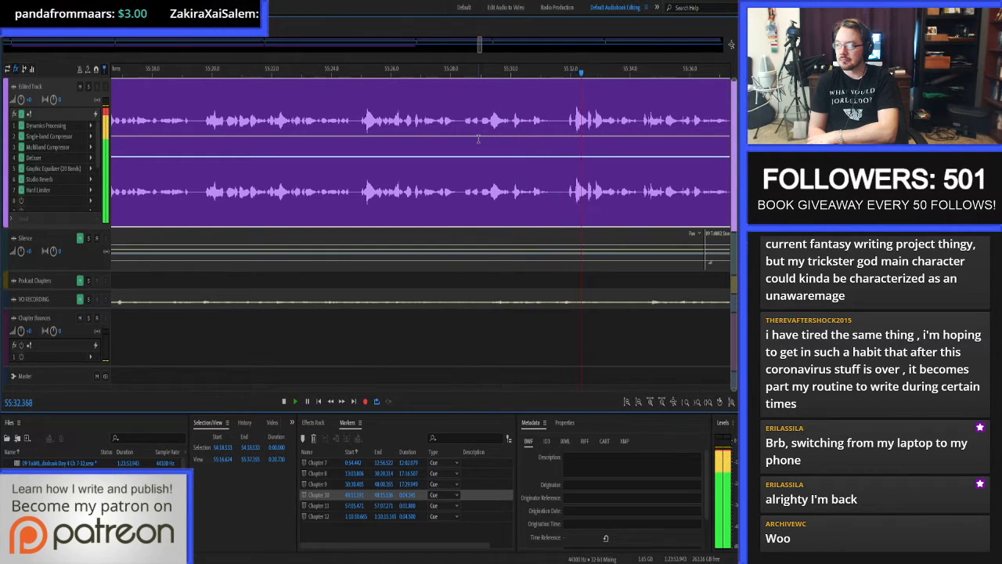
Replay the Chapter 10 narration from about 55:31.7 to recheck the last phrase.
key("space")
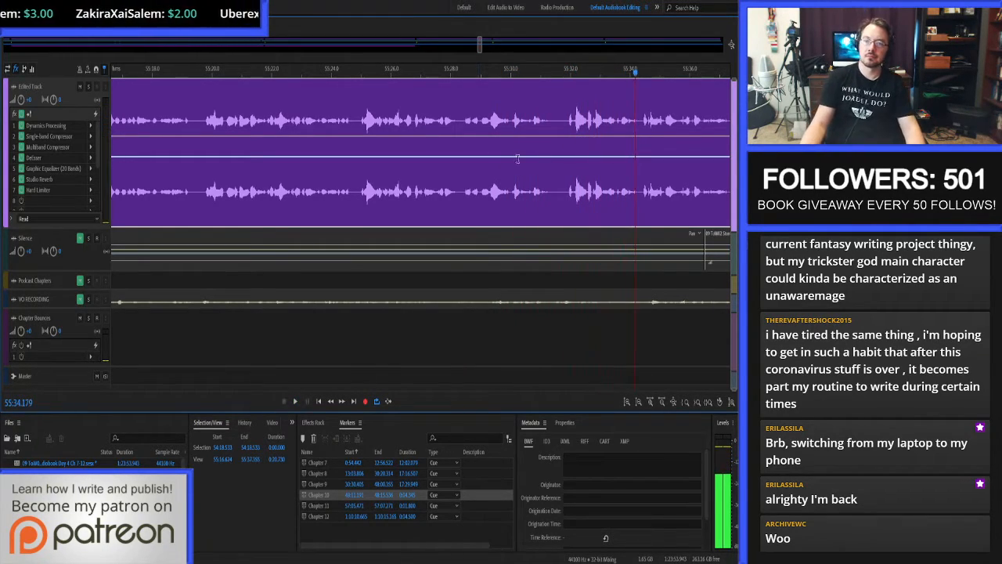
left_click(561, 147)
key("space")
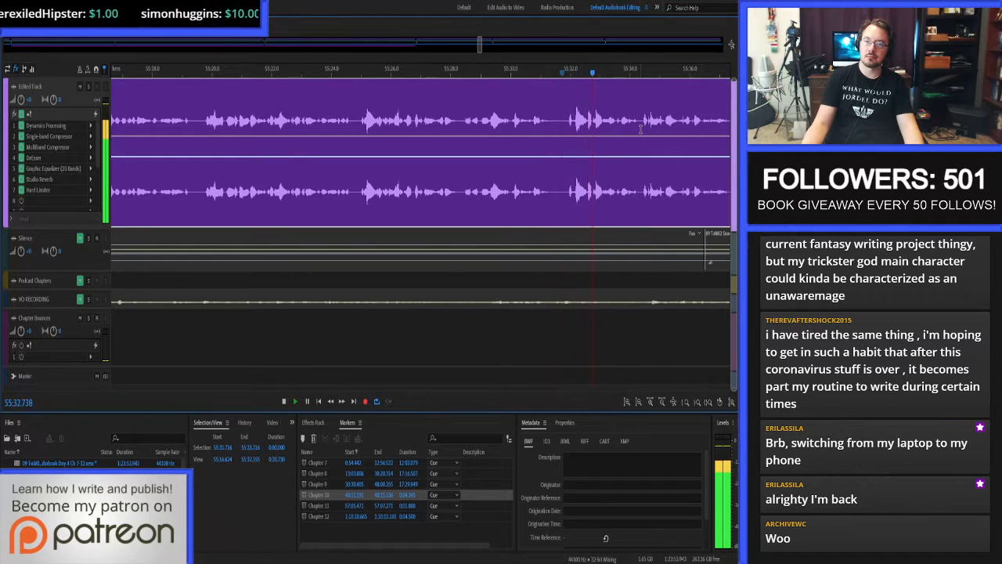
Stop playback near 55:33 and enlarge the VO RECORDING track to show its raw waveform.
key("space")
scroll(611, 126, "up", 7)
scroll(469, 152, "down", 1)
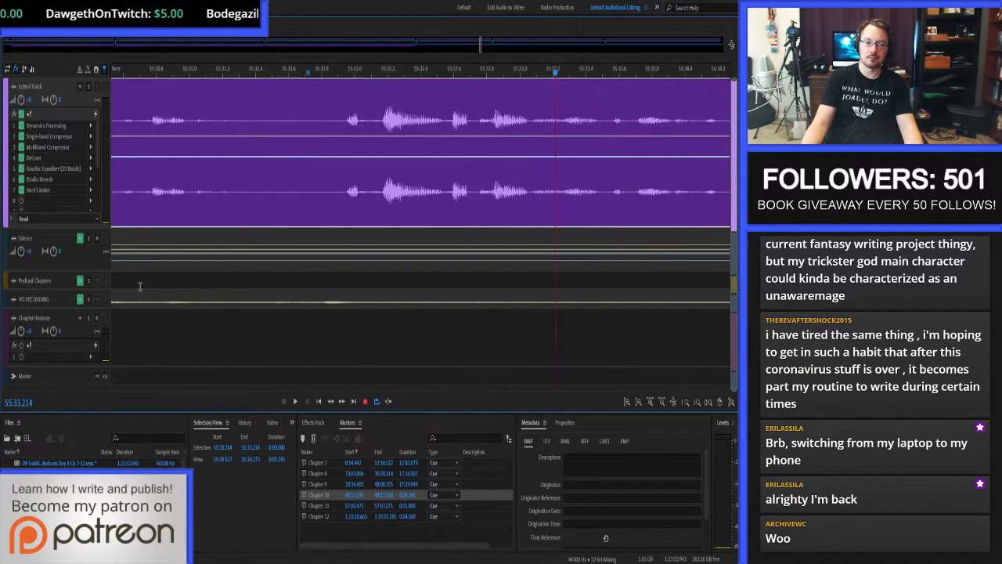
left_click_drag(67, 309, 65, 436)
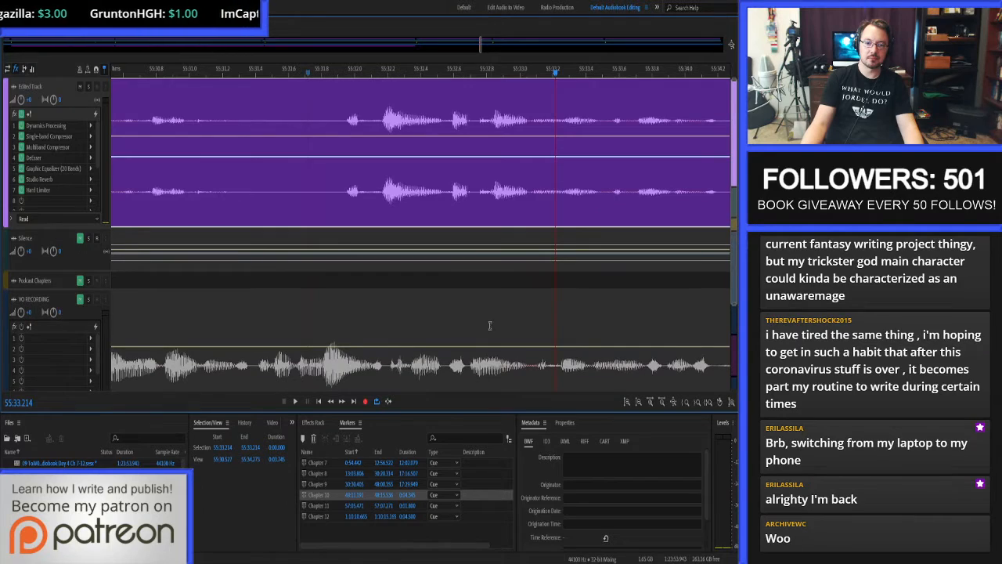
scroll(468, 313, "down", 9)
scroll(570, 315, "up", 2)
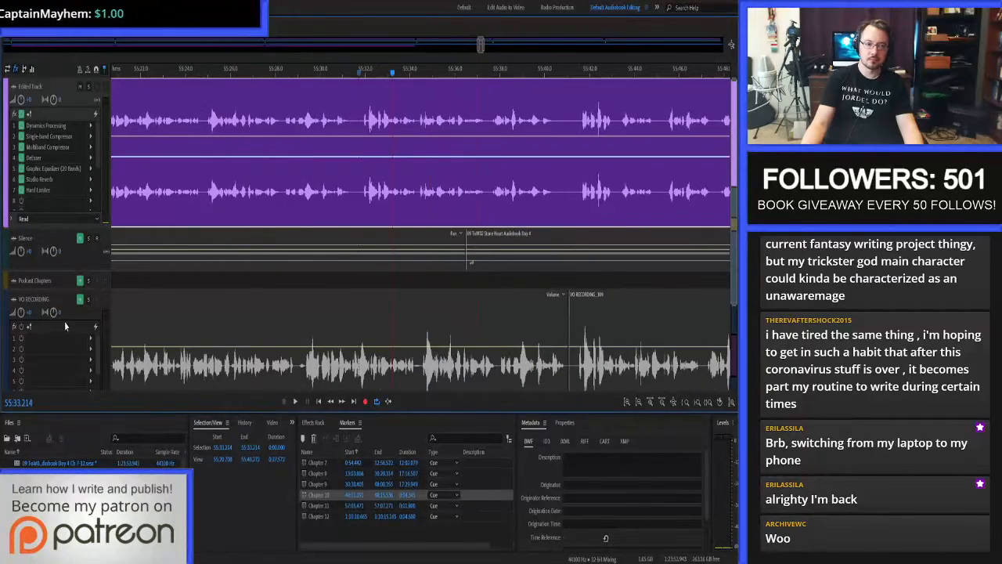
Solo the VO RECORDING track and listen to the raw takes from 55:33.214 and from 55:41.409.
left_click(87, 300)
key("space")
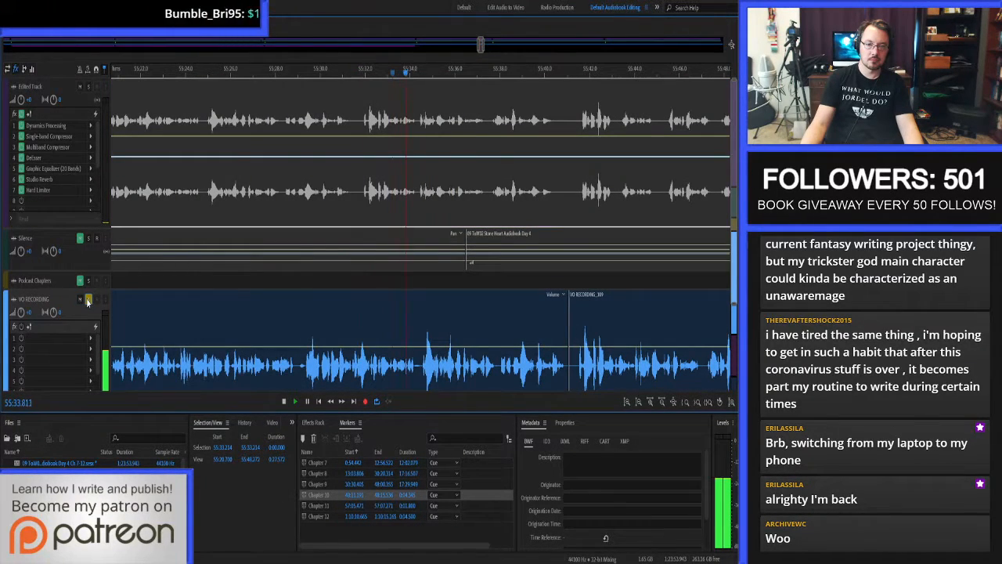
left_click(427, 321)
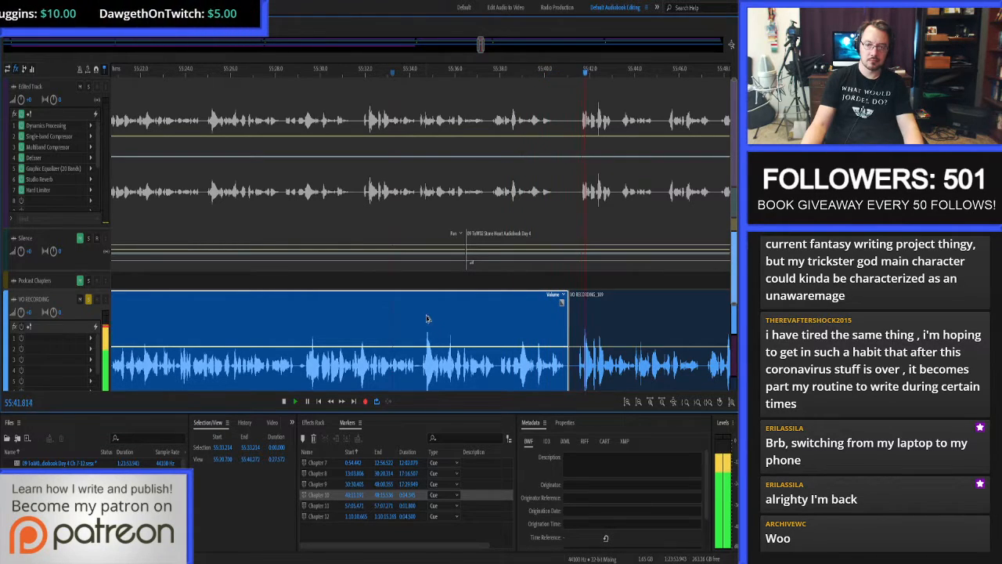
left_click(600, 331)
key("space")
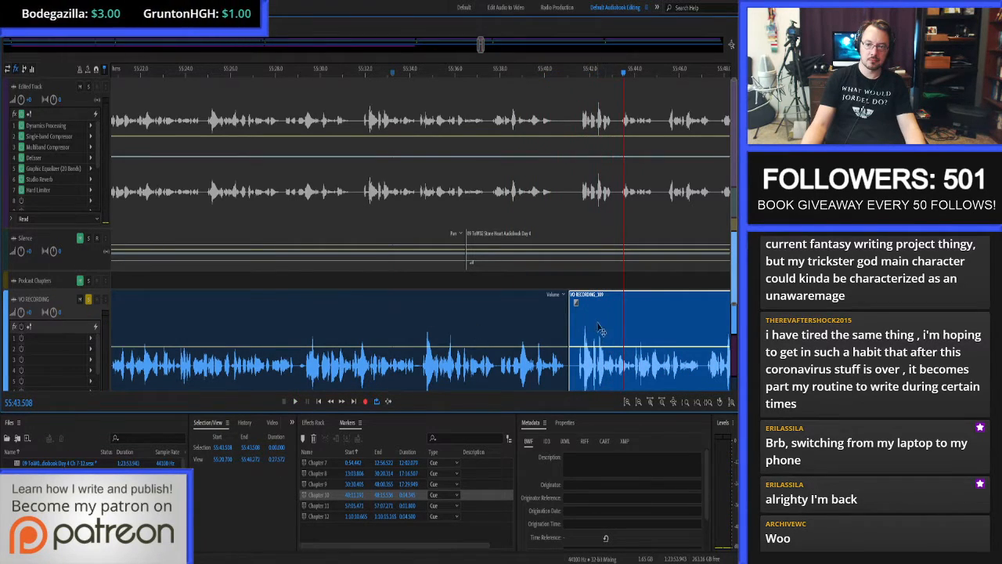
left_click(585, 328)
key("space")
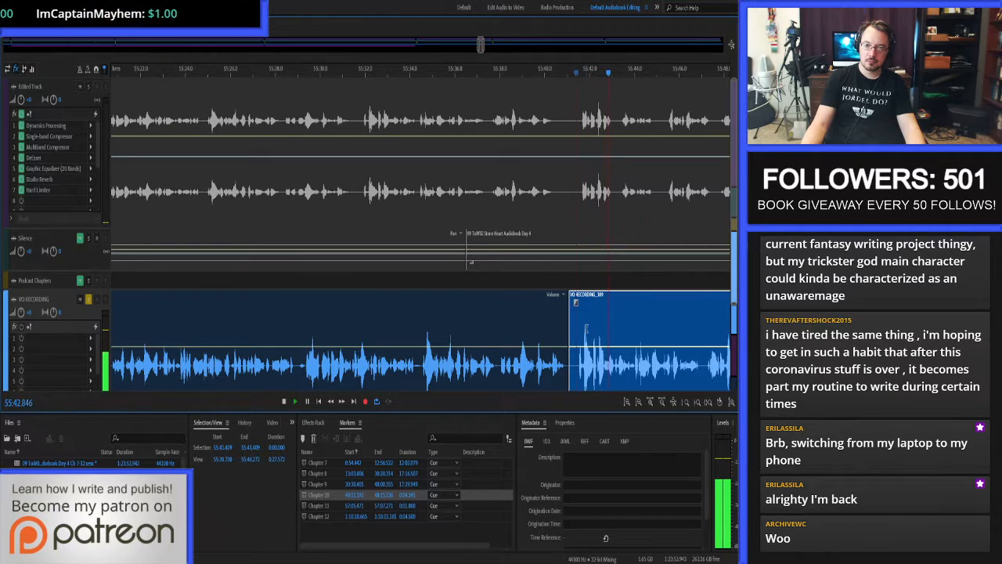
key("space")
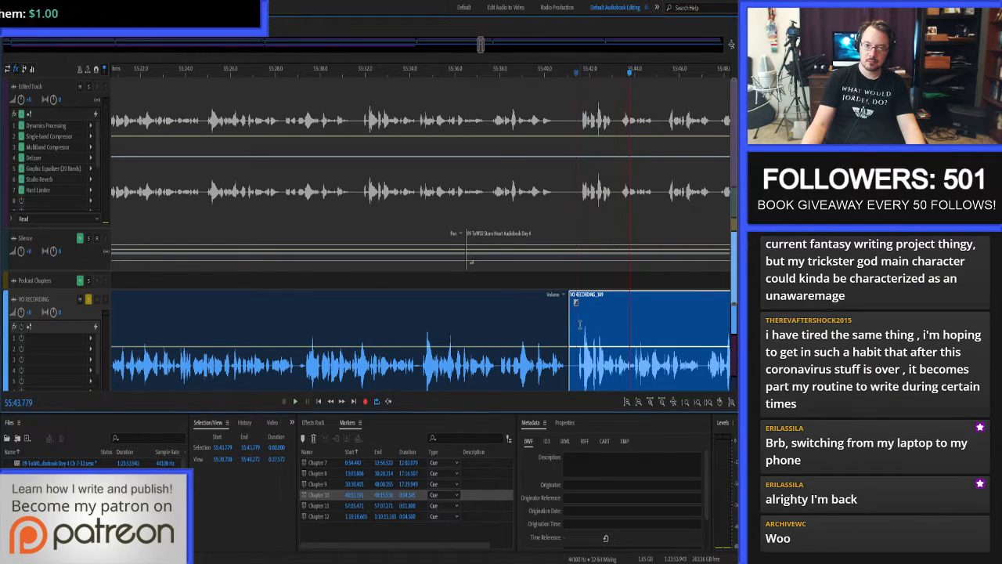
Unsolo the VO RECORDING track and collapse it back to its minimum height.
left_click(88, 300)
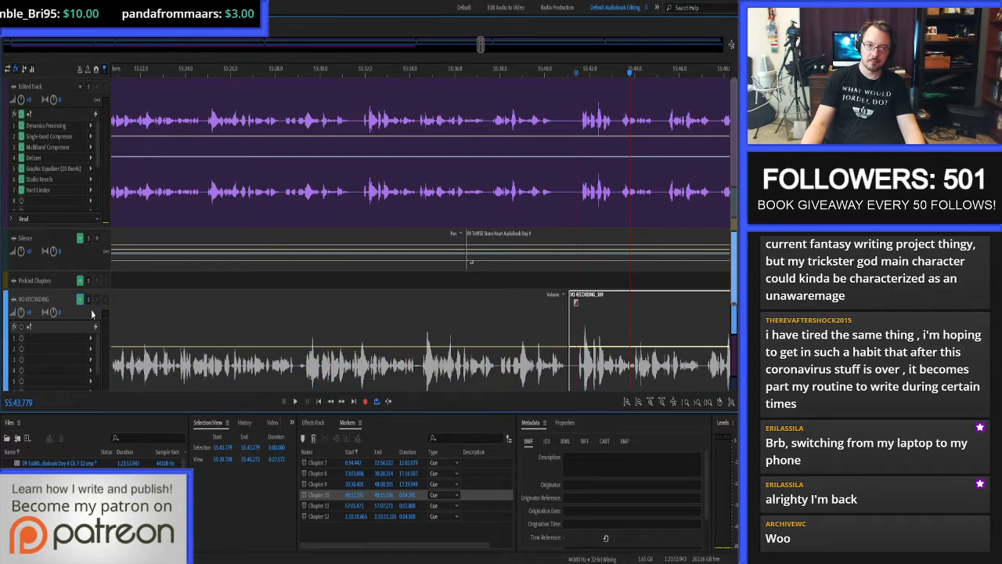
scroll(214, 308, "down", 3)
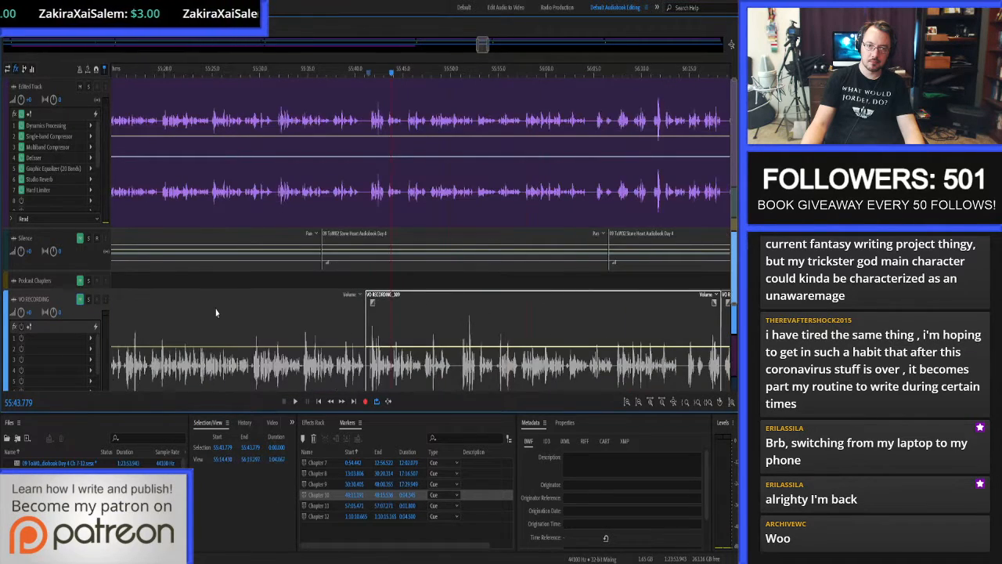
scroll(216, 307, "down", 3)
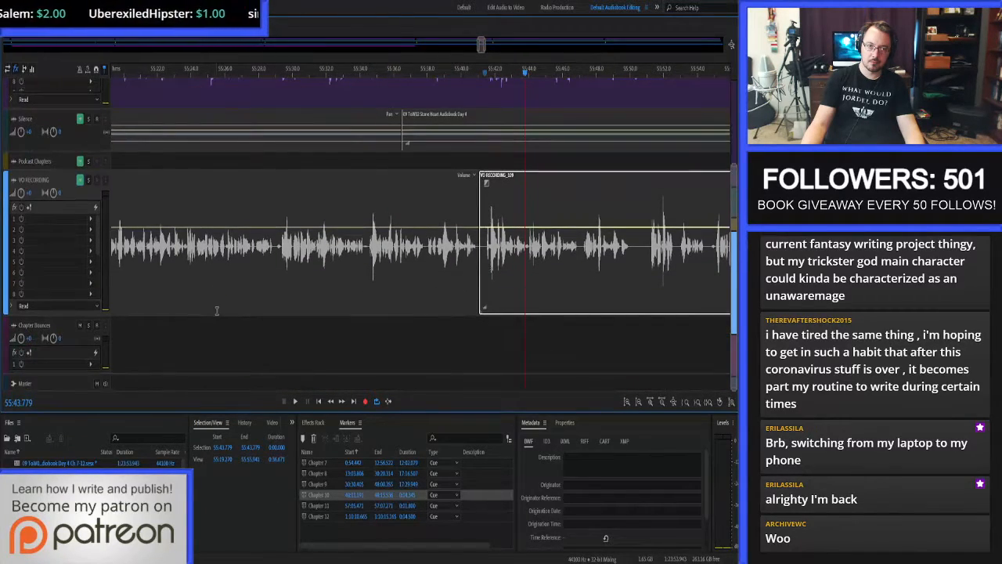
left_click(78, 318)
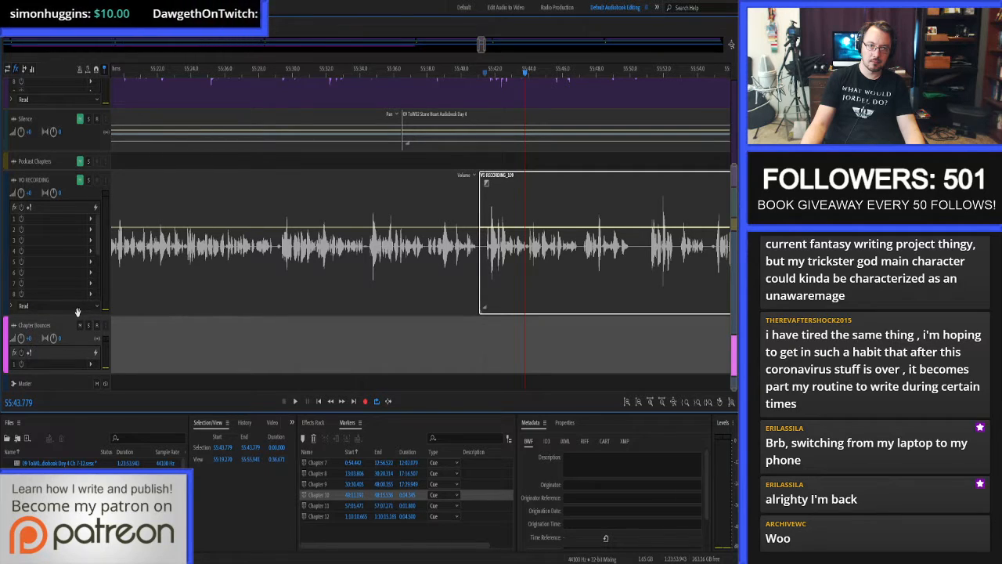
left_click_drag(78, 315, 79, 148)
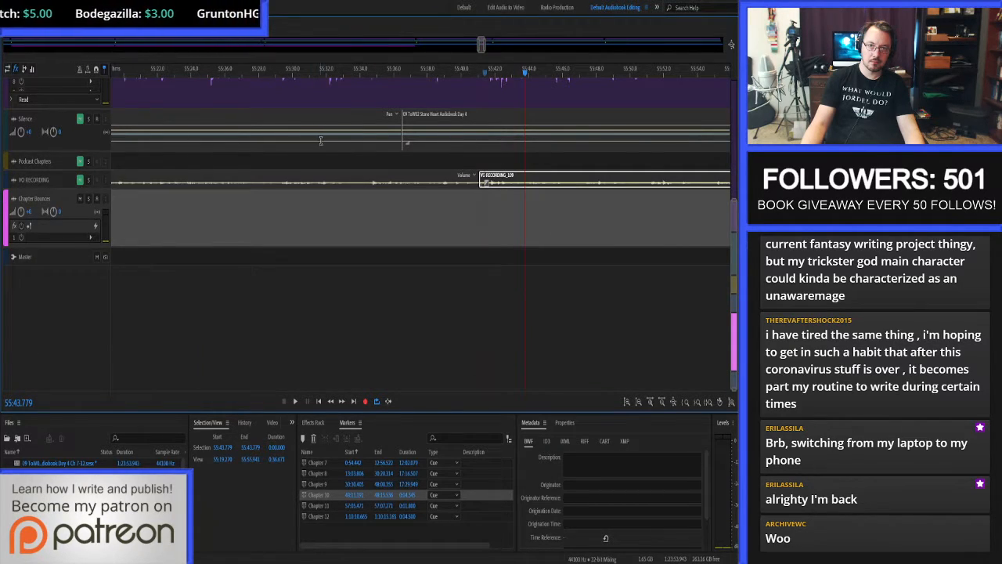
Replay the Edited Track from 55:32.173 and from 55:32.748 to pinpoint the word fragment that needs cutting.
scroll(320, 140, "up", 3)
left_click(330, 117)
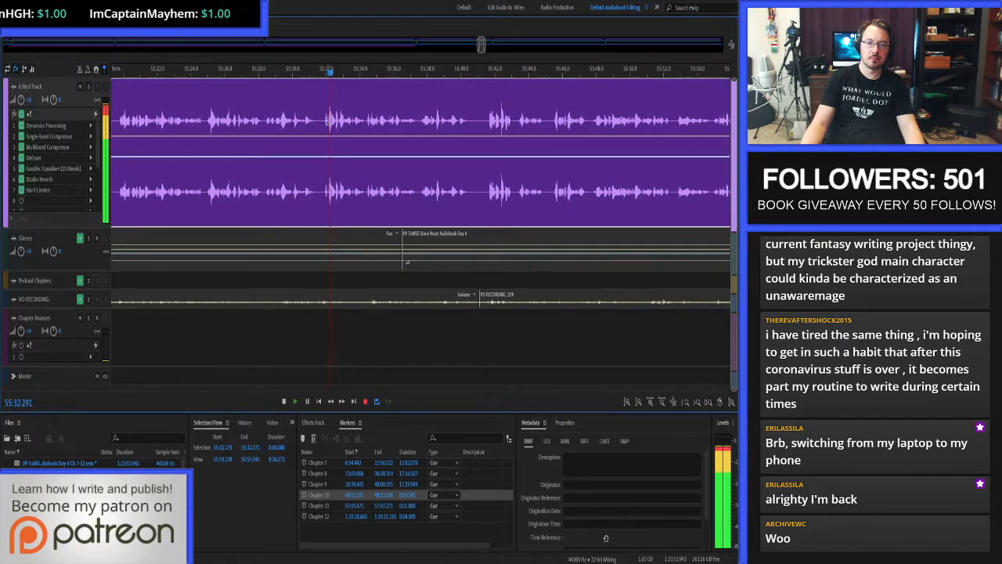
scroll(431, 119, "up", 5)
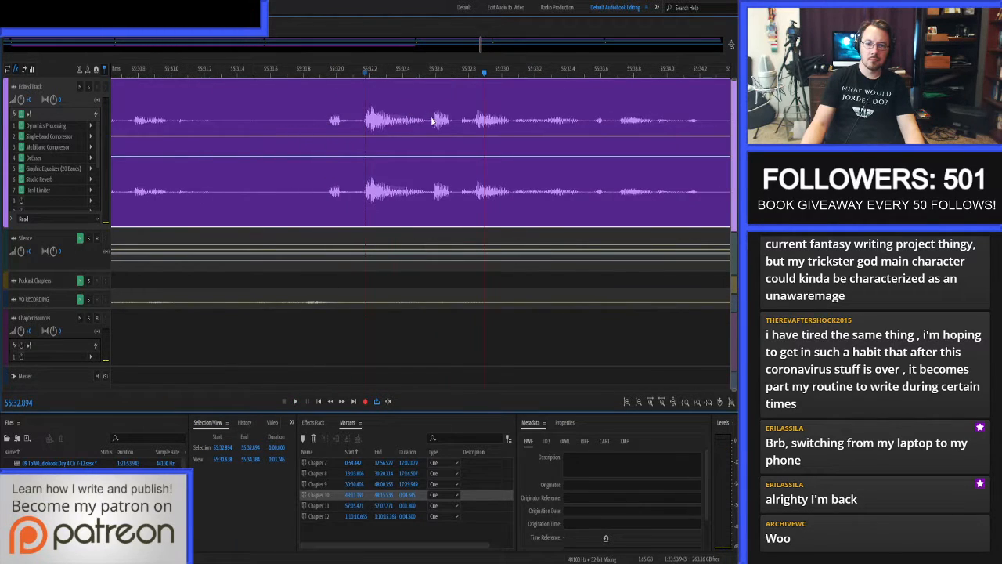
scroll(432, 120, "up", 3)
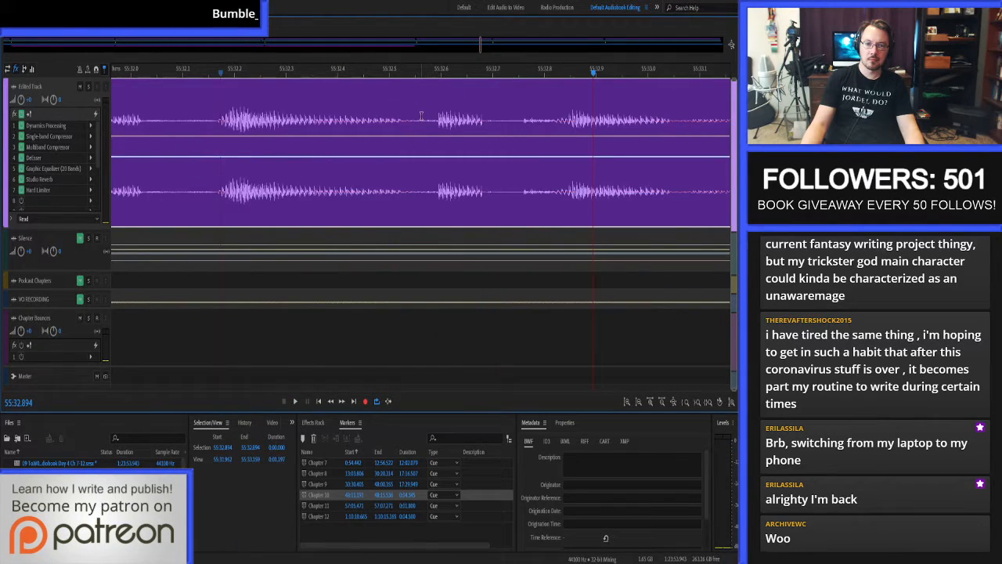
left_click(524, 117)
key("space")
left_click(523, 115)
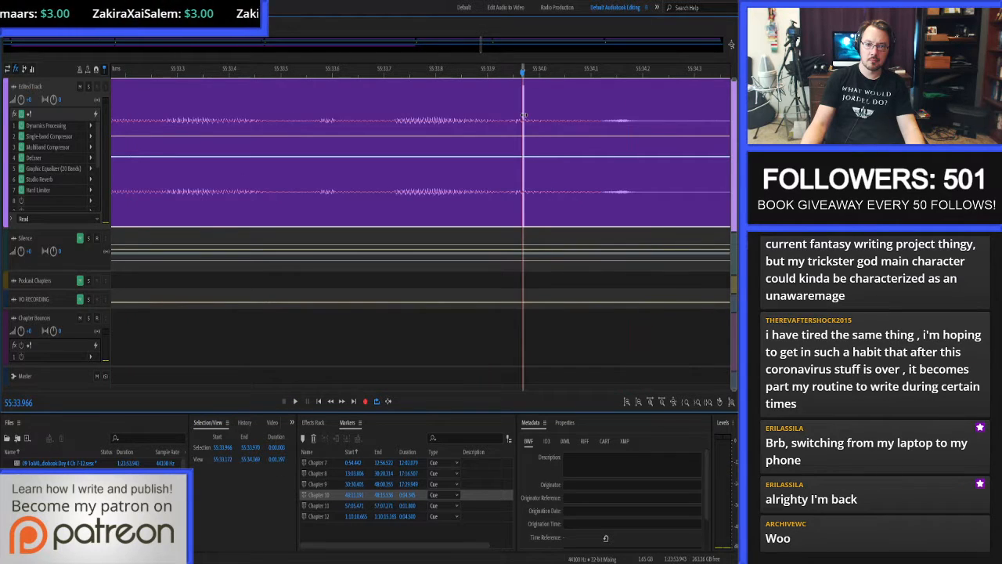
scroll(501, 118, "down", 5)
scroll(405, 119, "up", 2)
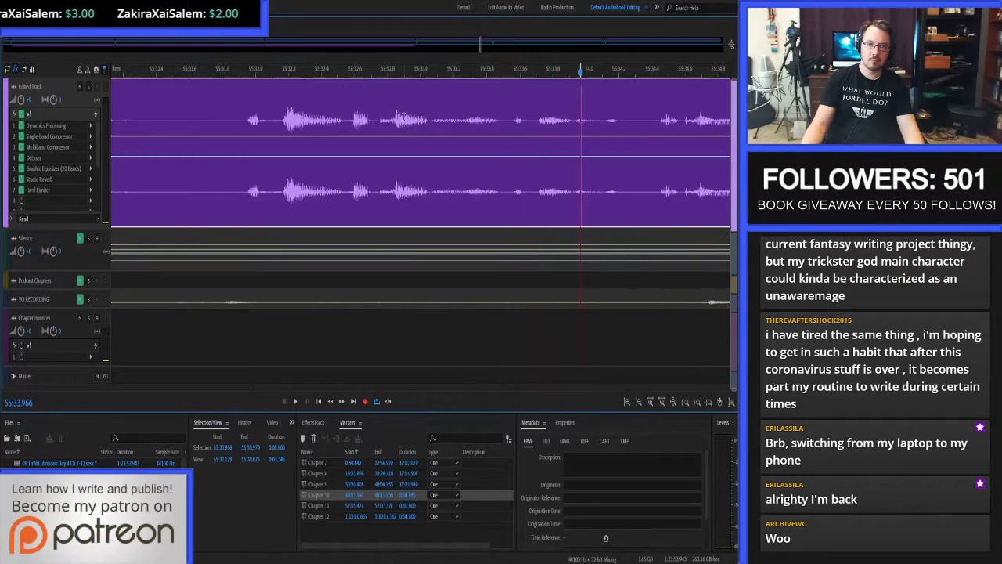
Ripple-delete the Edited Track narration between 55:32.577 and 55:32.748.
left_click(379, 115)
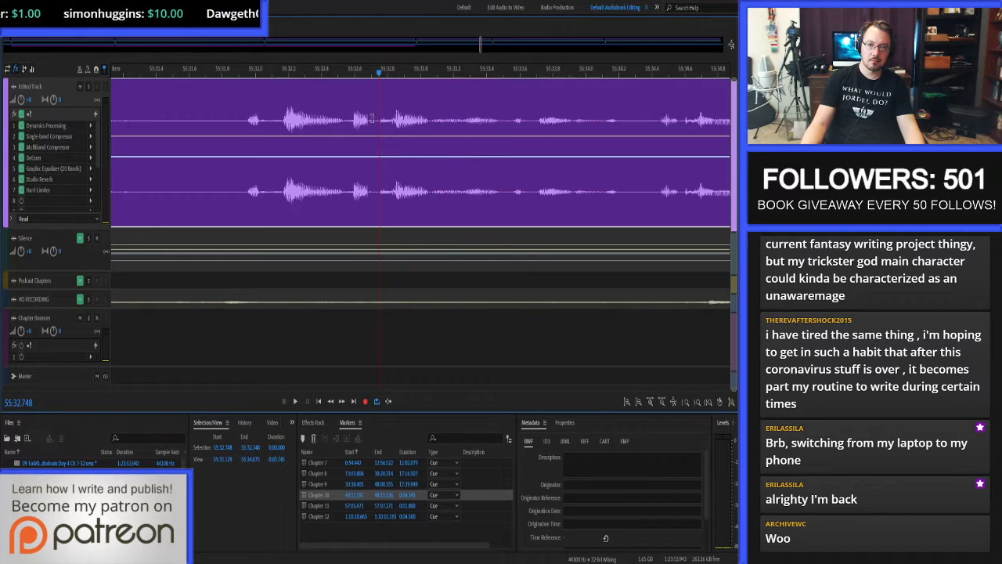
scroll(372, 118, "up", 3)
left_click(285, 115, "shift")
key("shift+BackSpace")
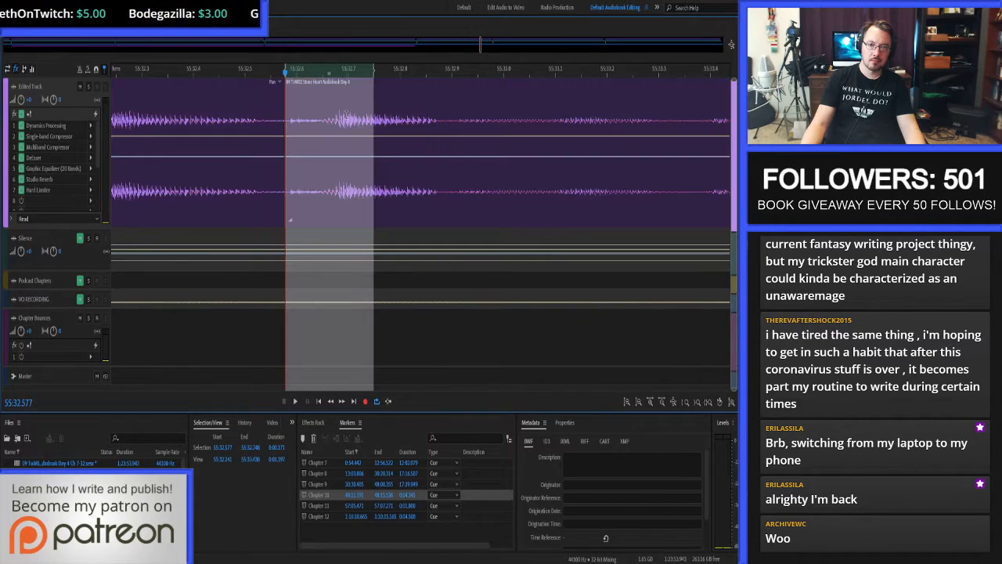
Examine the new cut at 55:32.577 and listen across it from about 55:31.66.
scroll(353, 123, "down", 5)
scroll(345, 127, "up", 5)
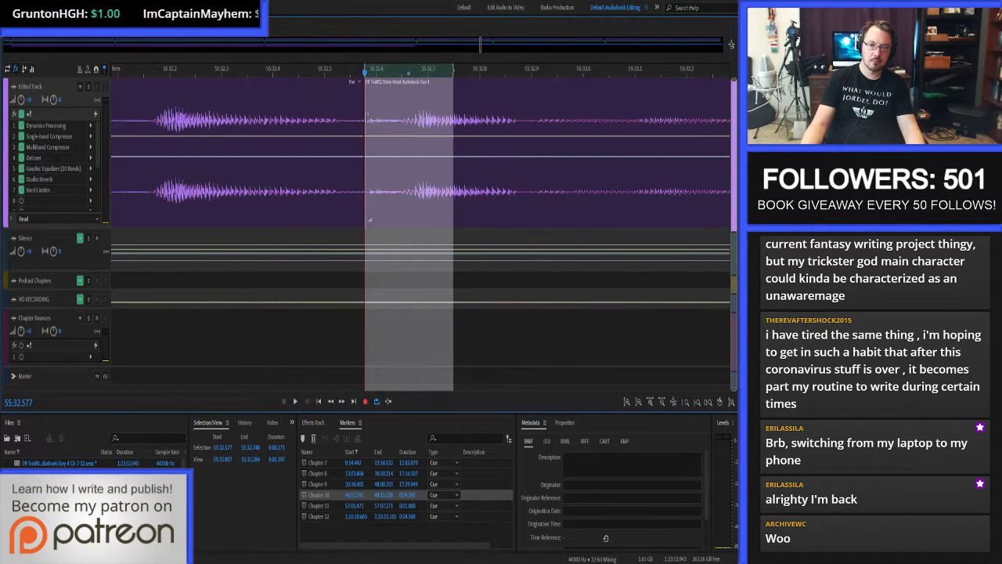
left_click(366, 119)
scroll(353, 122, "down", 2)
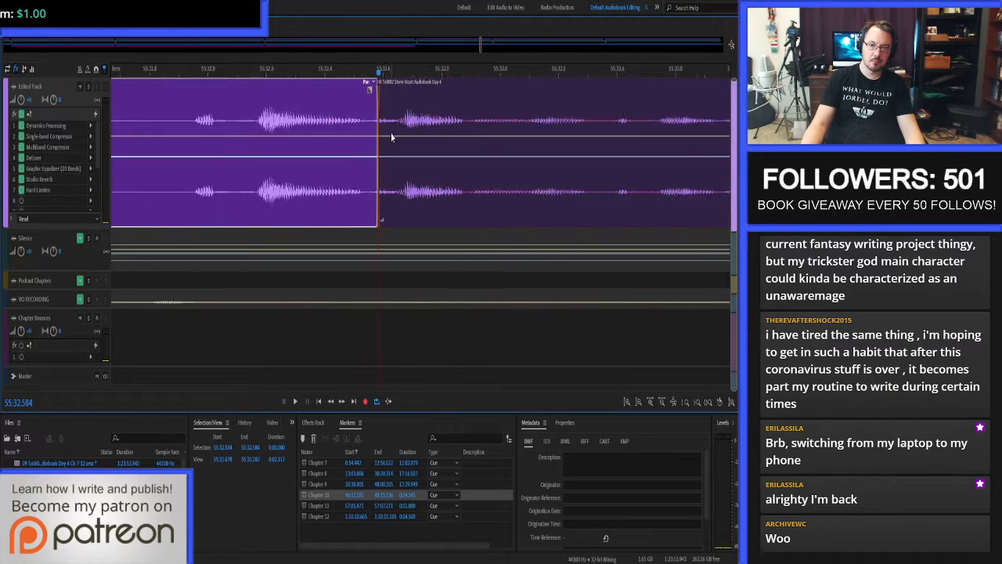
key("space")
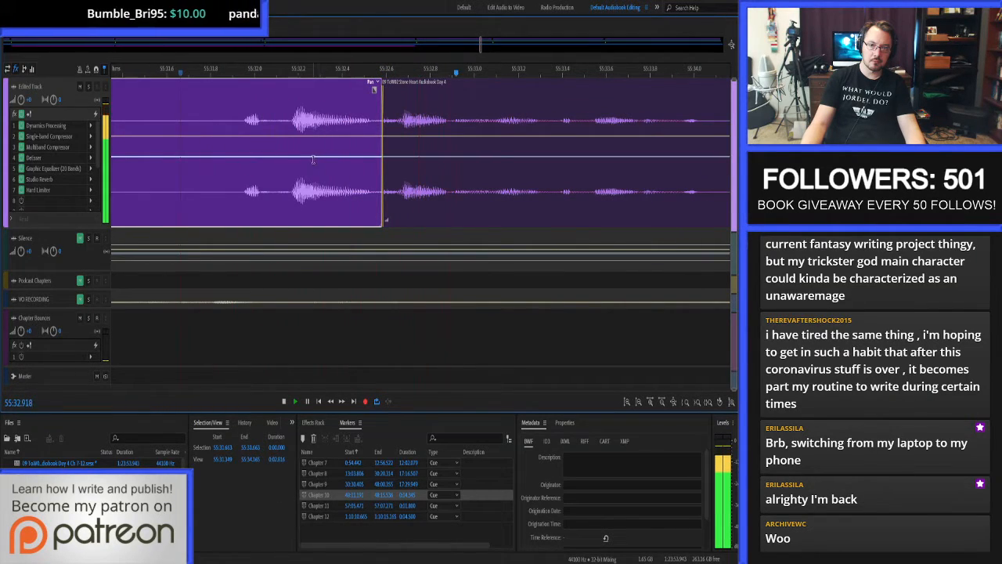
Trim the start of the clip after the cut to 55:32.632 and close the resulting gap.
scroll(398, 124, "up", 2)
left_click(393, 119)
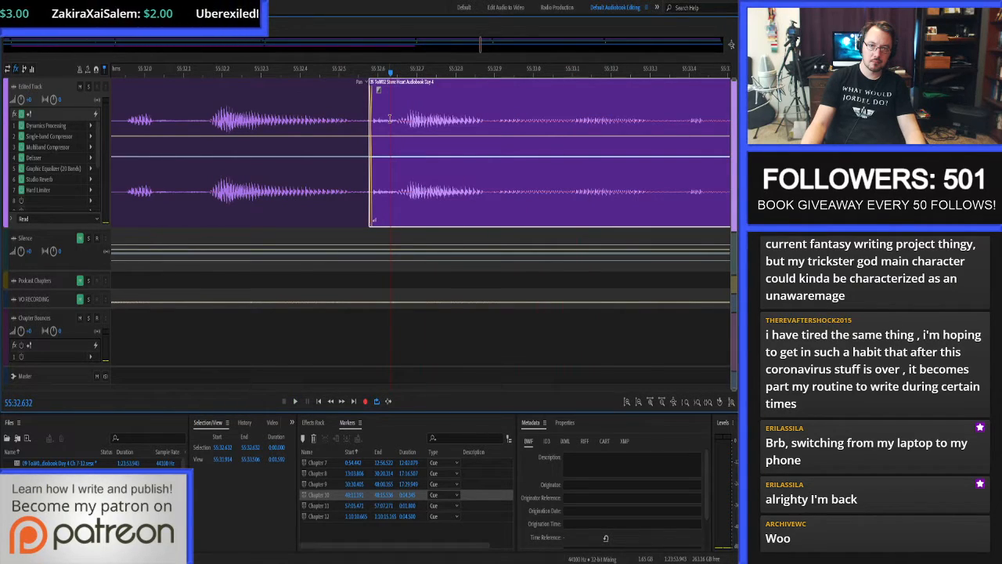
key("alt+[")
left_click(386, 118)
key("Delete")
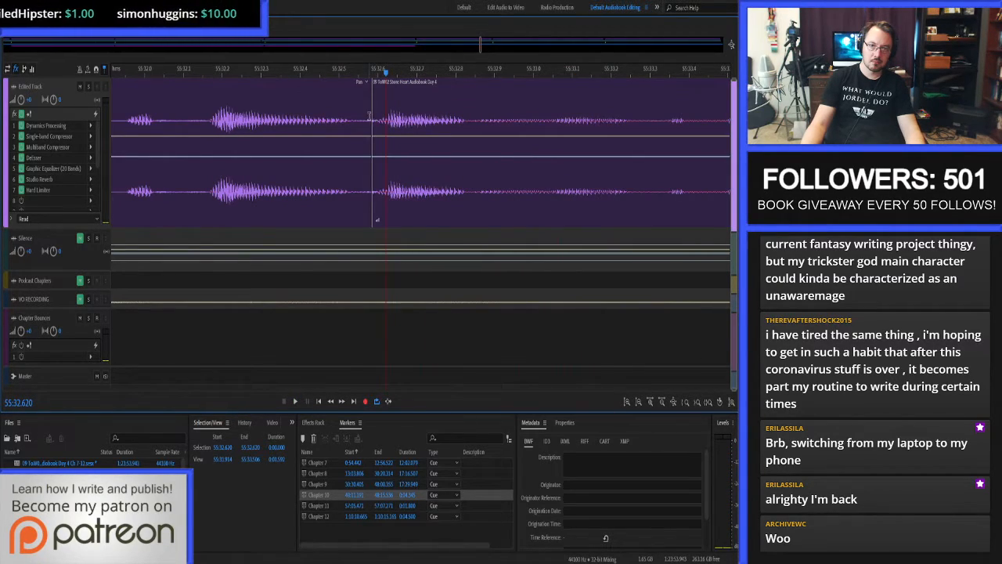
Trim the preceding clip's end to about 55:32.56, close the gap, and shift the following clip earlier to about 55:32.54.
left_click(363, 114)
key("alt+]")
left_click(369, 116)
key("Delete")
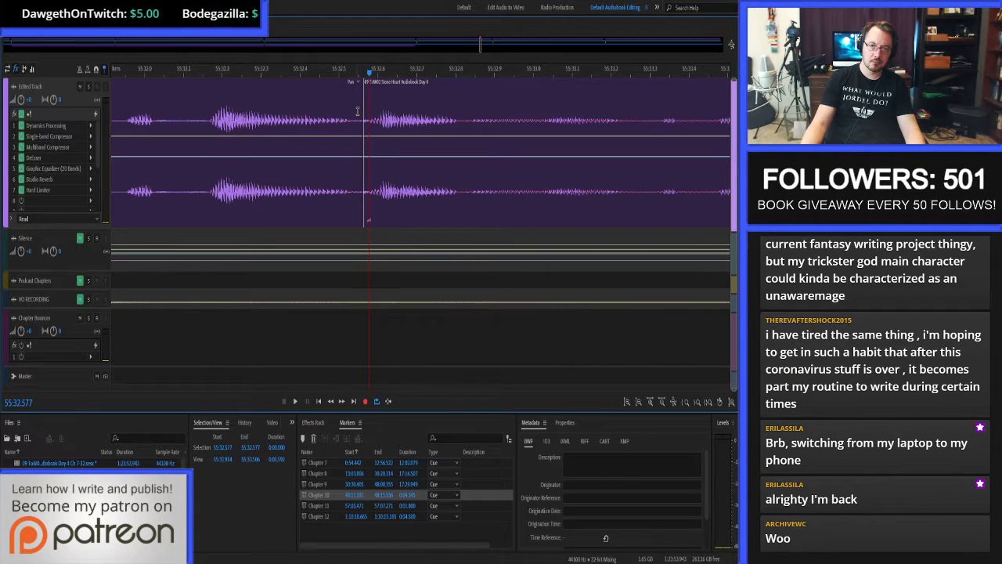
left_click(356, 110)
left_click_drag(432, 130, 424, 130)
Replay the rejoined phrase from about 55:31.65 to check the tightened edit.
scroll(423, 130, "down", 5)
left_click(345, 137)
key("space")
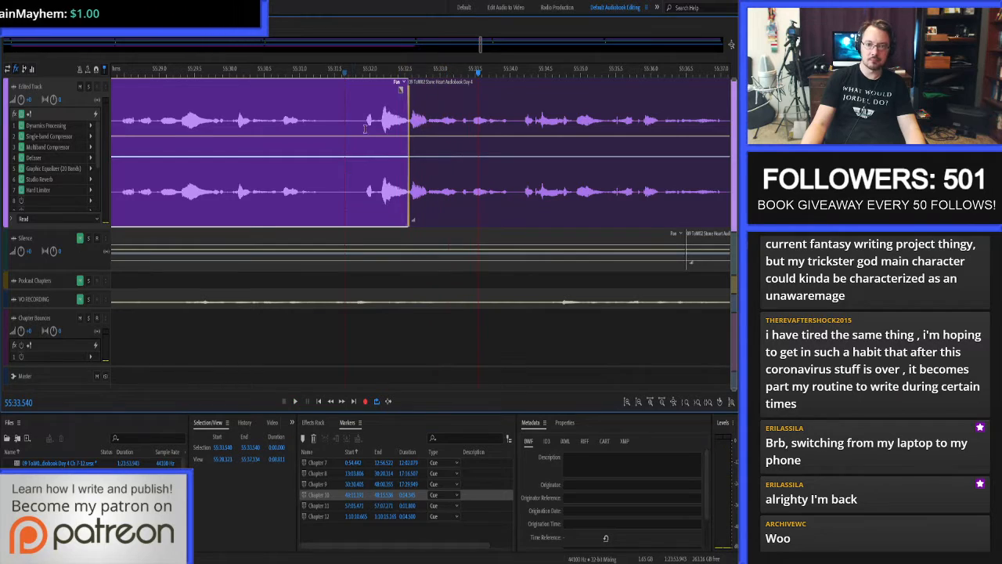
key("space")
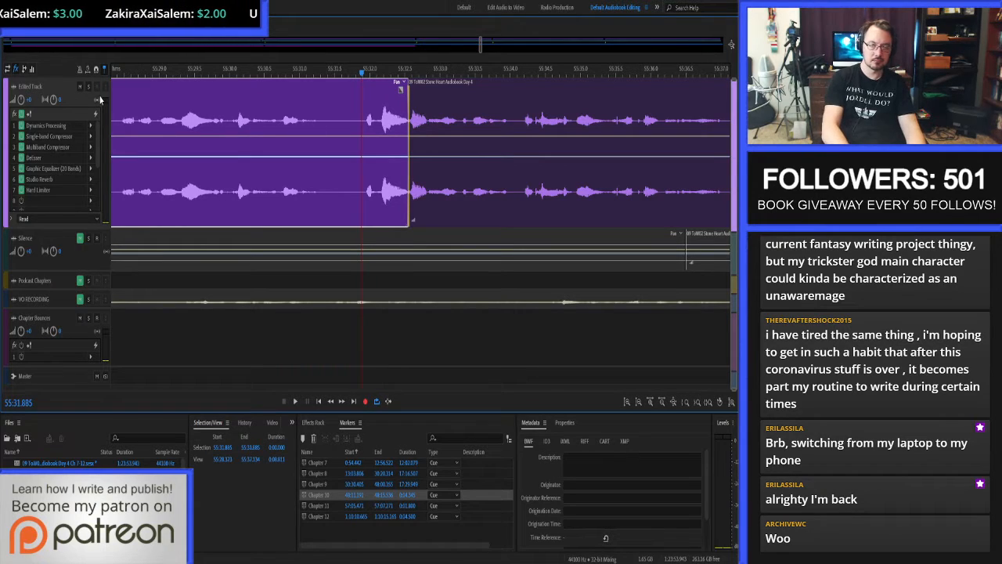
Save the multitrack session with the playhead placed just before the edit at 55:31.533.
key("ctrl+s")
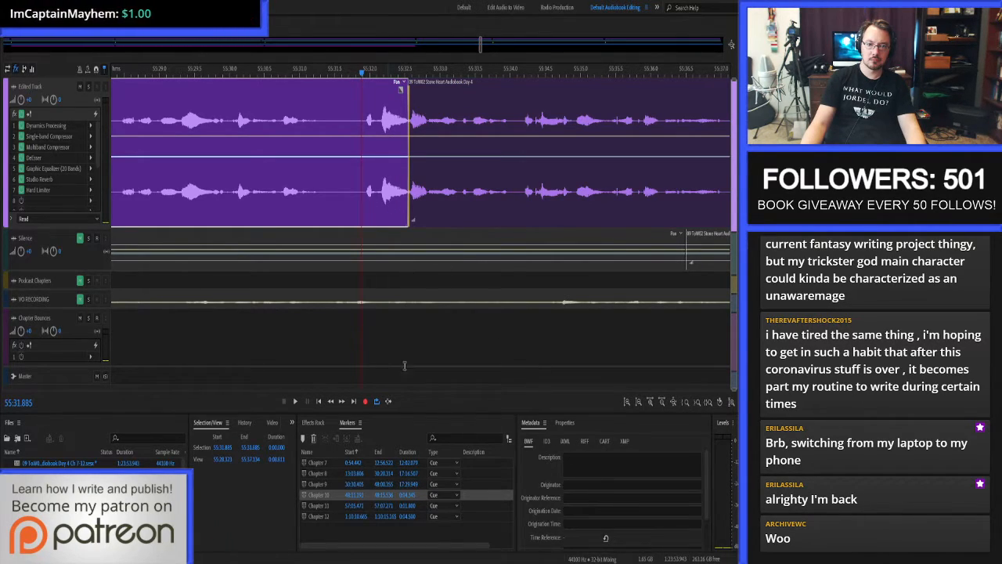
left_click(376, 401)
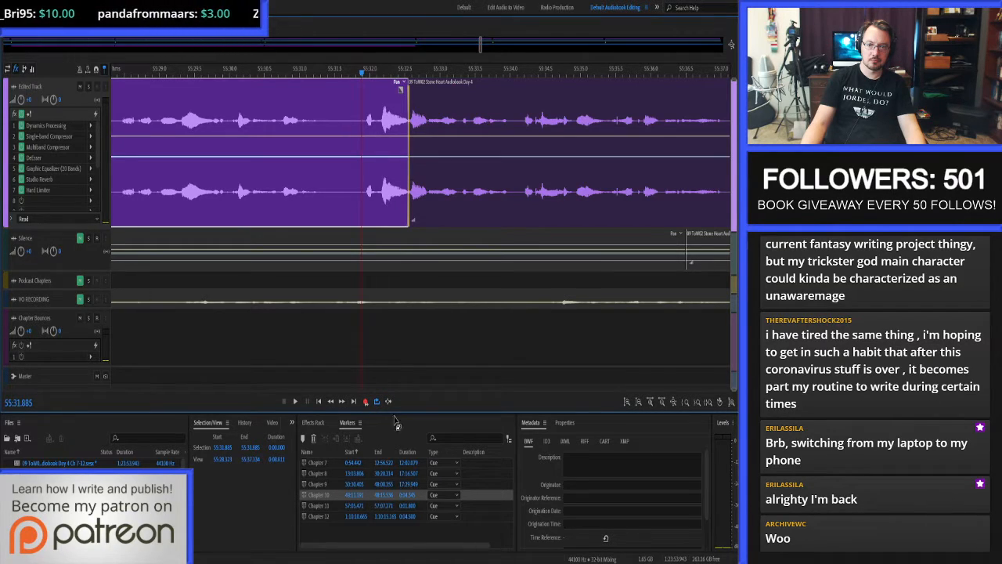
left_click(358, 121)
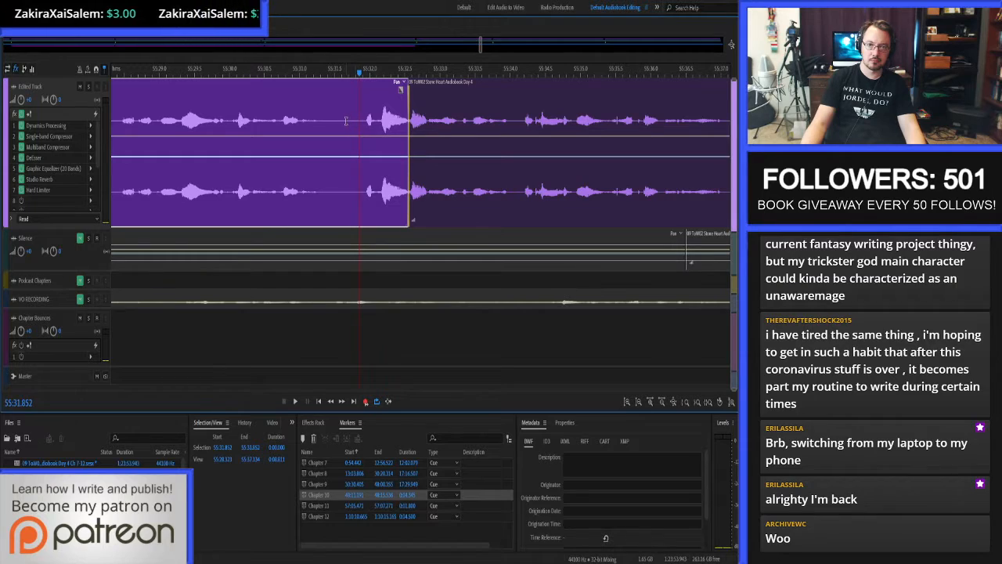
left_click(337, 122)
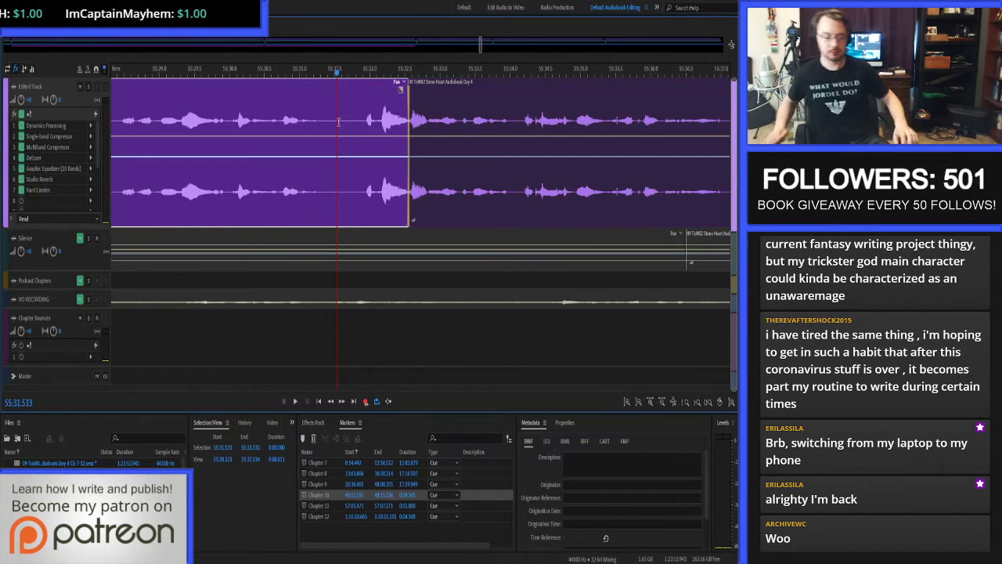
key("ctrl+s")
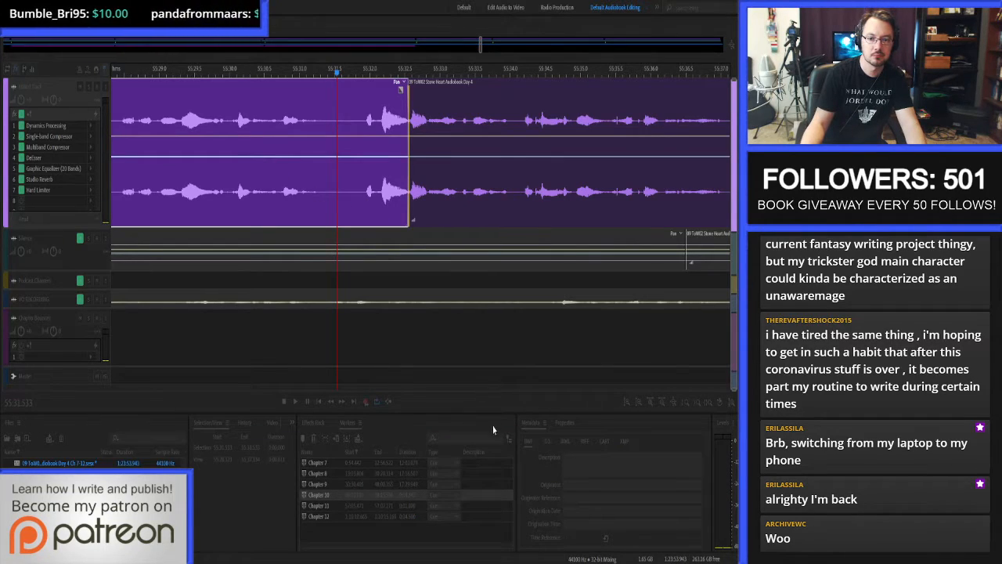
Listen to the edited join once more from 55:31.654.
left_click(327, 162)
left_click(344, 174)
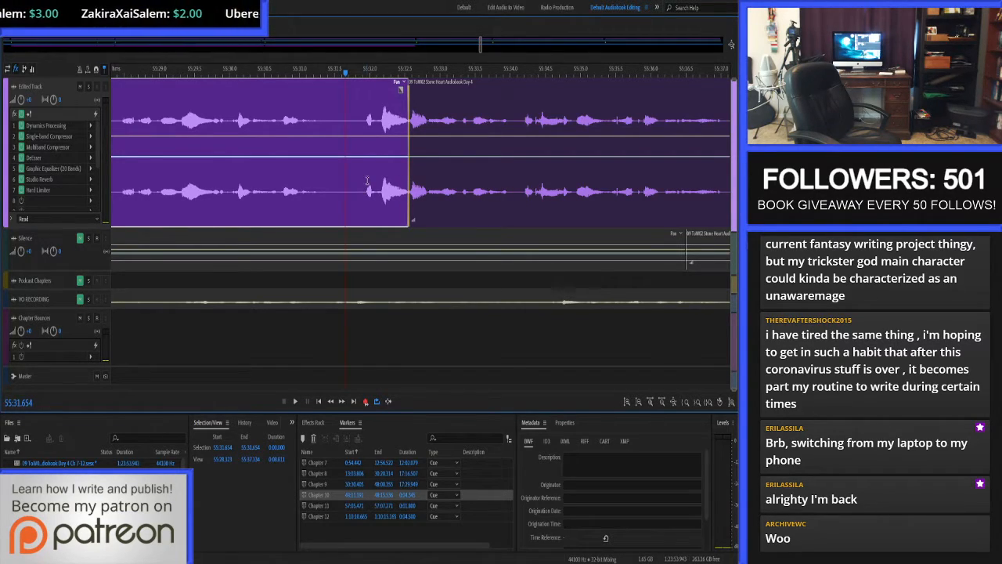
key("space")
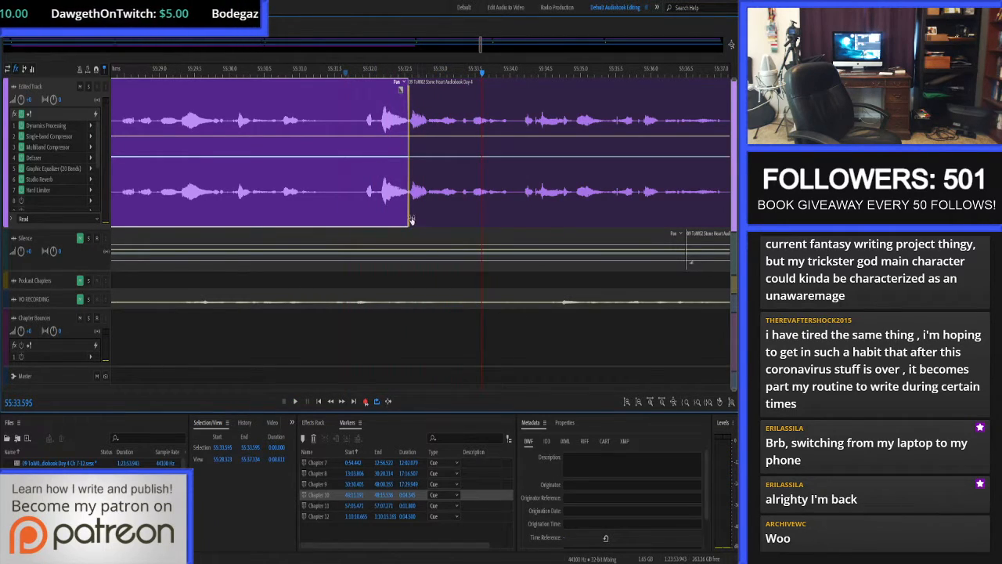
Play the narration following the join from about 55:33.97 and stop at about 55:37.02.
left_click(326, 123)
left_click(506, 123)
key("space")
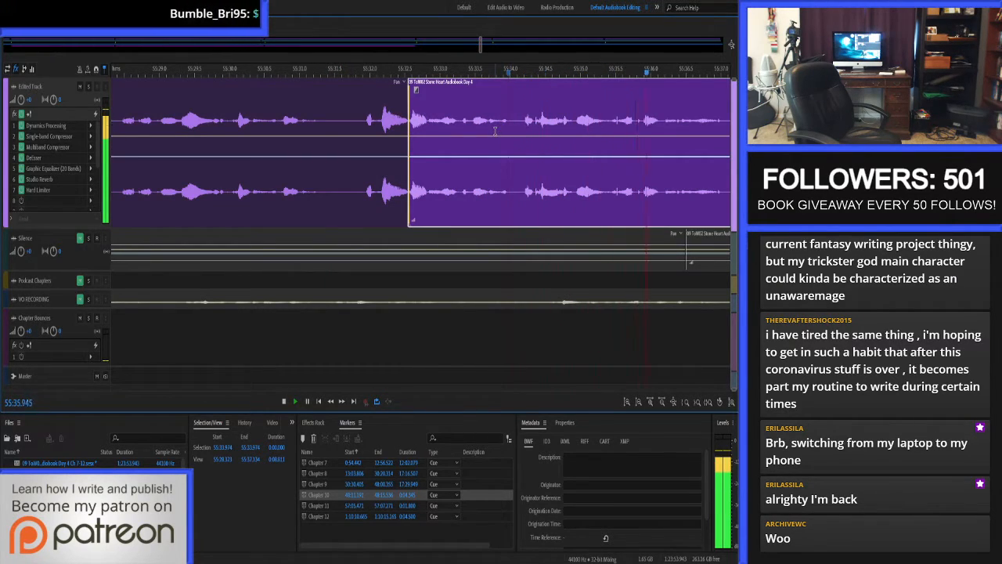
key("space")
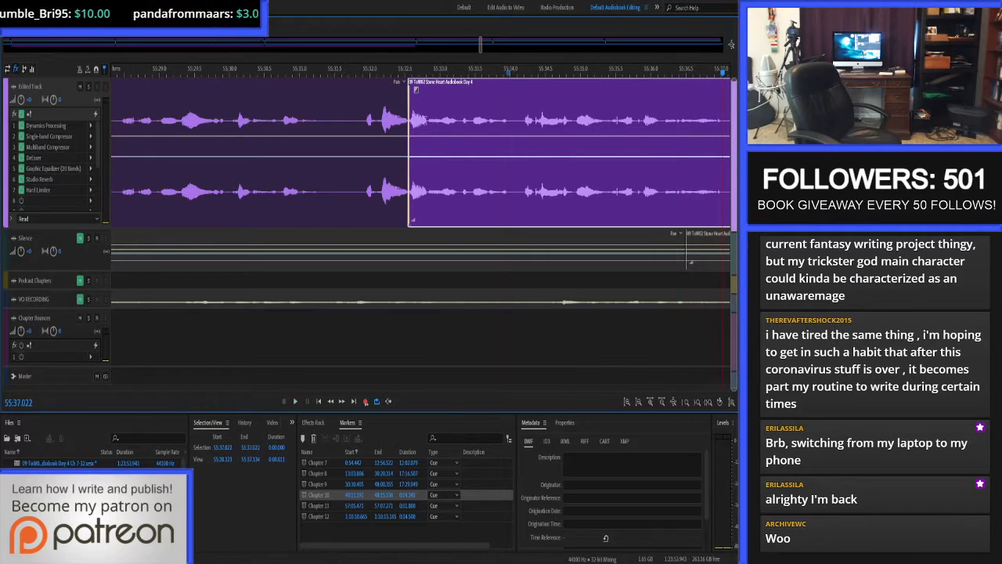
Place the playhead in the pause before the join at 55:31.445 and save the multitrack session.
left_click(345, 122)
left_click(335, 122)
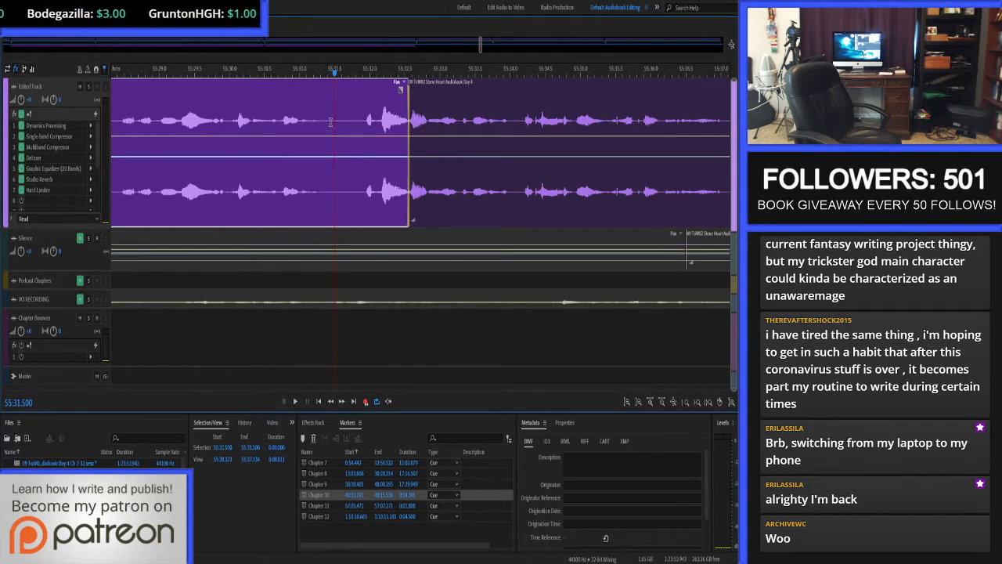
left_click(331, 122)
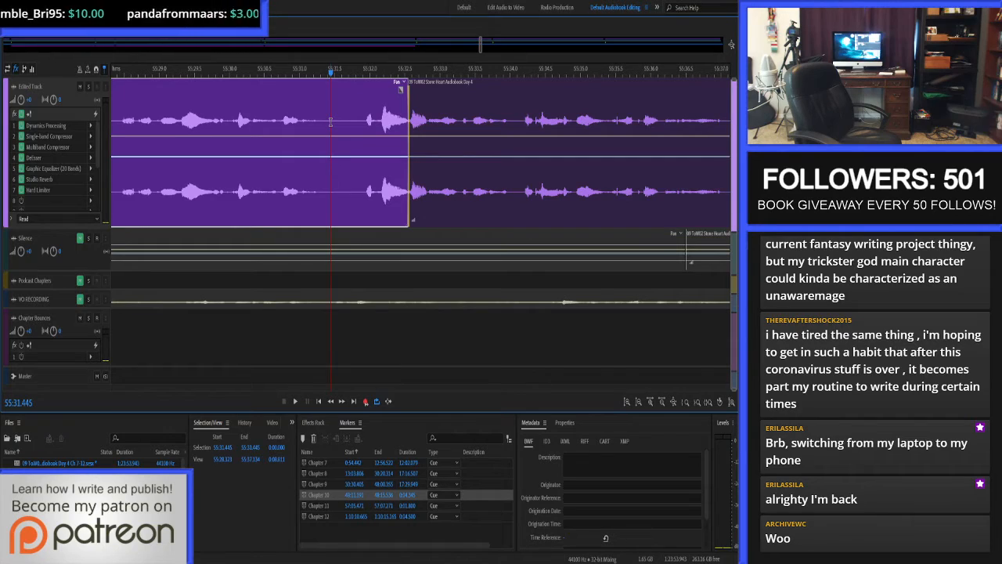
key("ctrl+s")
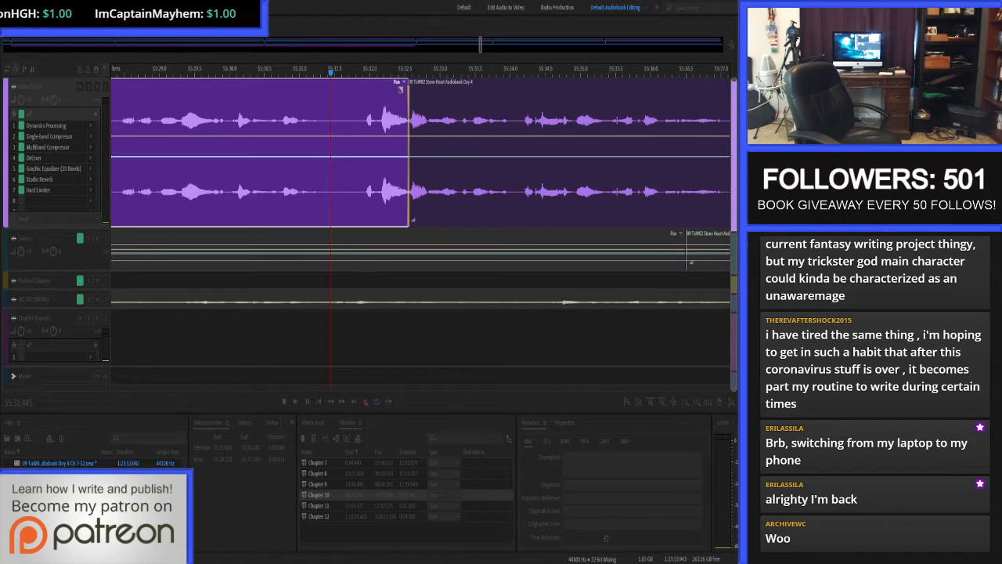
left_click(463, 433)
Run the narration from 55:31.341 through the join, stop at about 55:33.63, and save the session.
key("space")
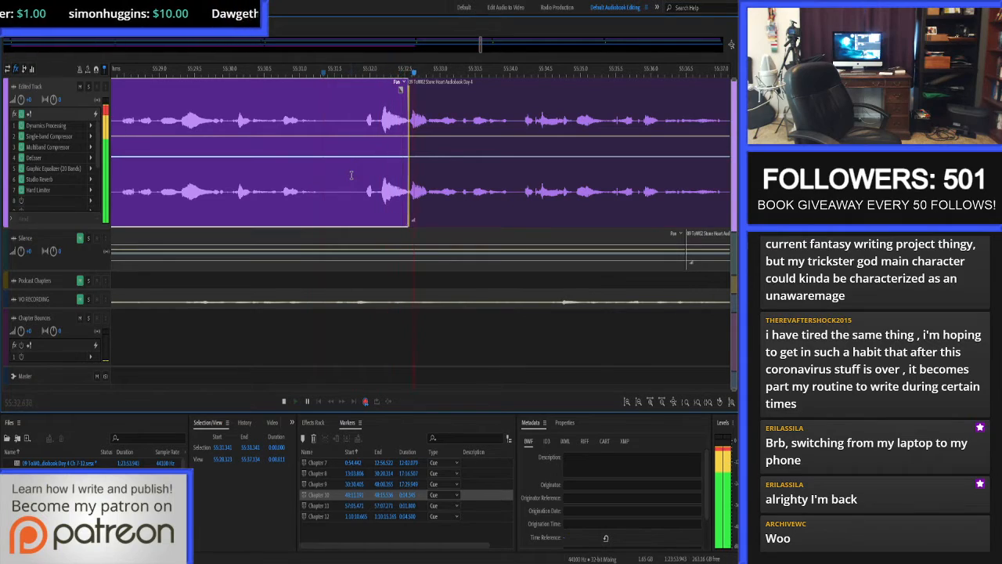
key("space")
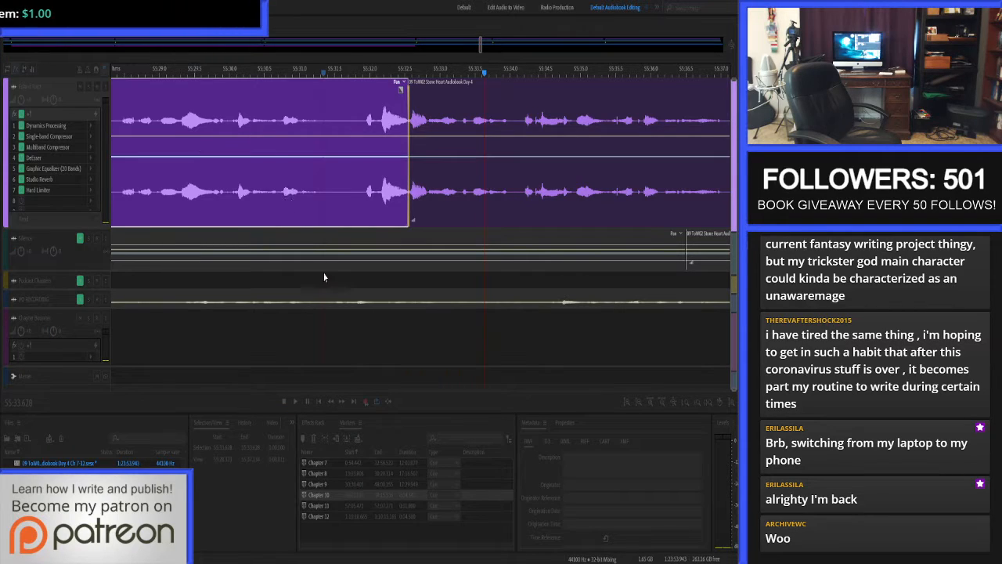
key("ctrl+s")
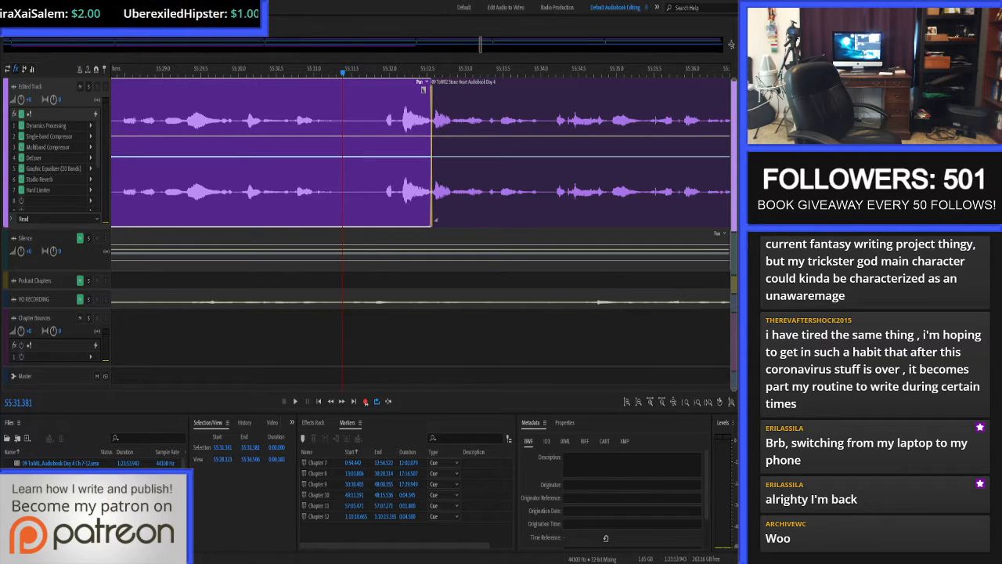
Switch back to the Adobe Audition session, select the clip following the join at 55:33.193, and save the session.
left_click(725, 2)
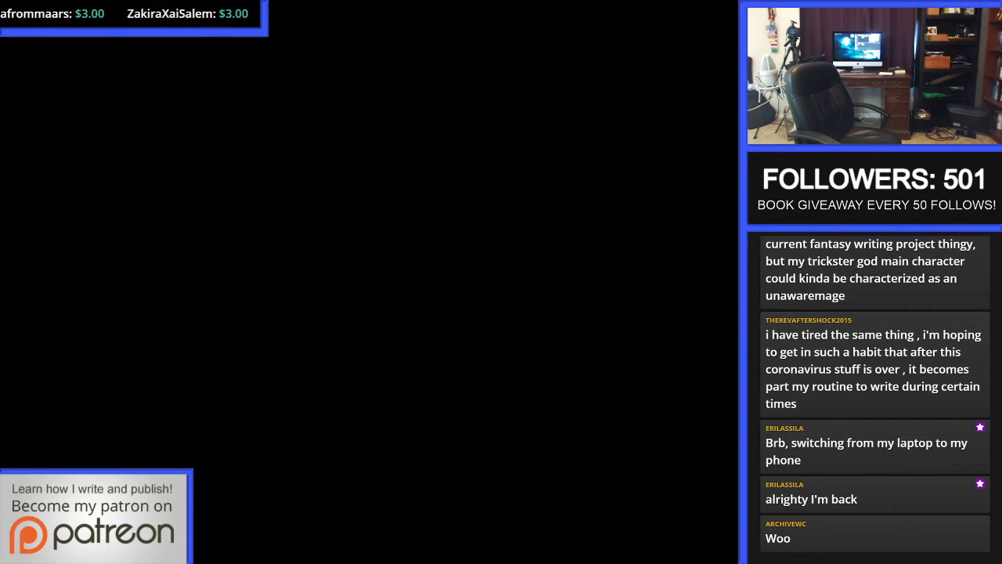
key("alt+Tab")
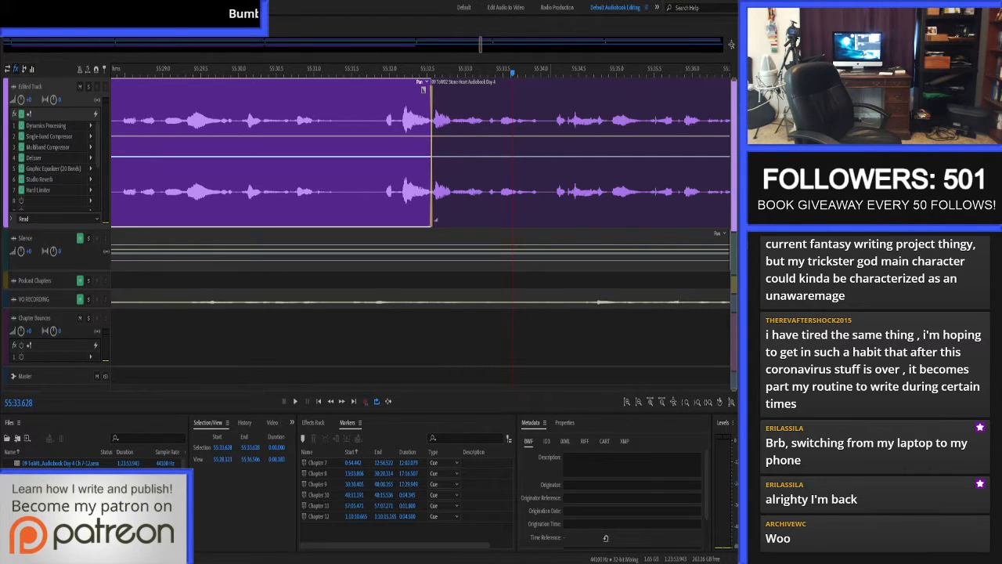
left_click(480, 203)
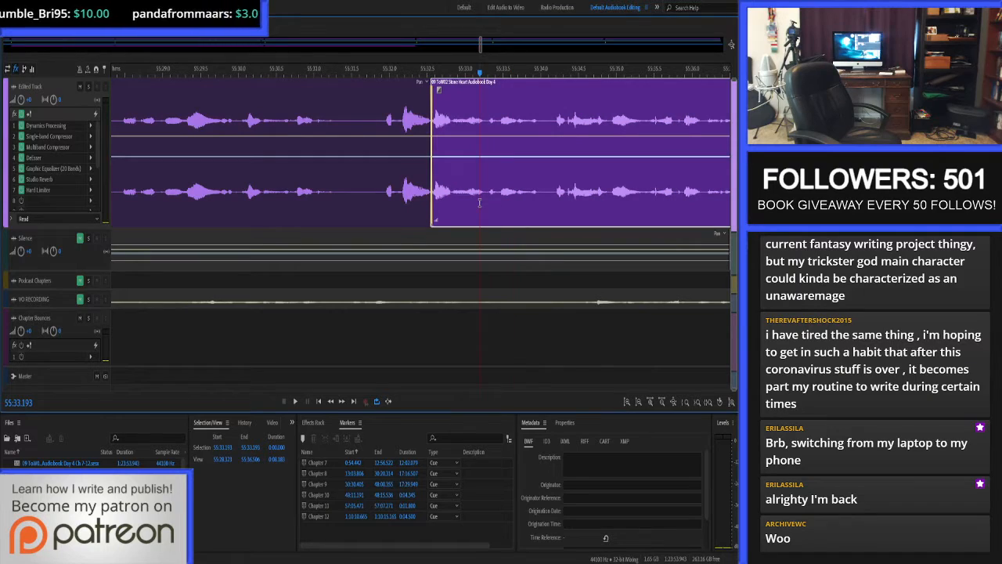
key("ctrl+s")
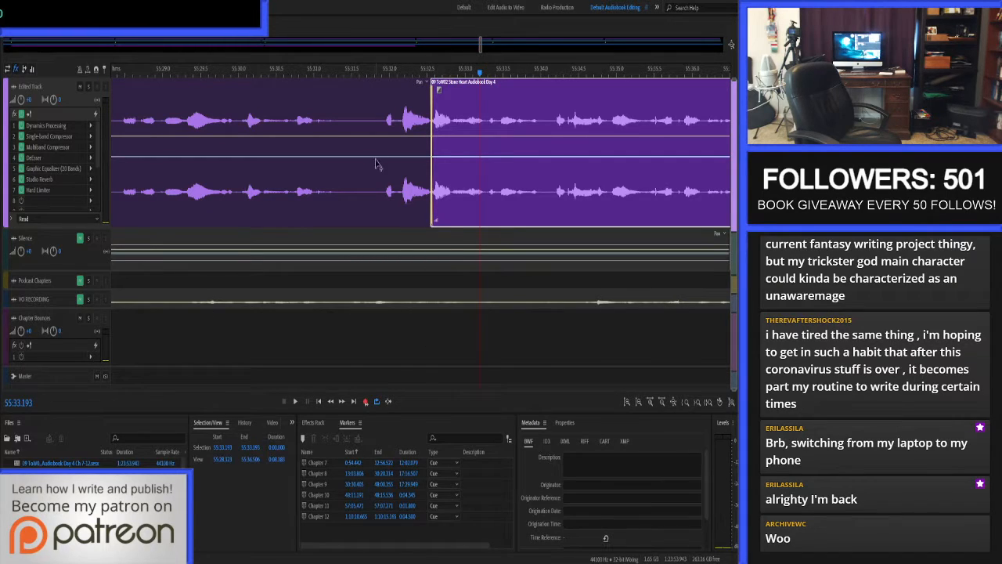
Replay the join from 55:31.462, then reset the playhead in the preceding pause to 55:31.319.
left_click(348, 117)
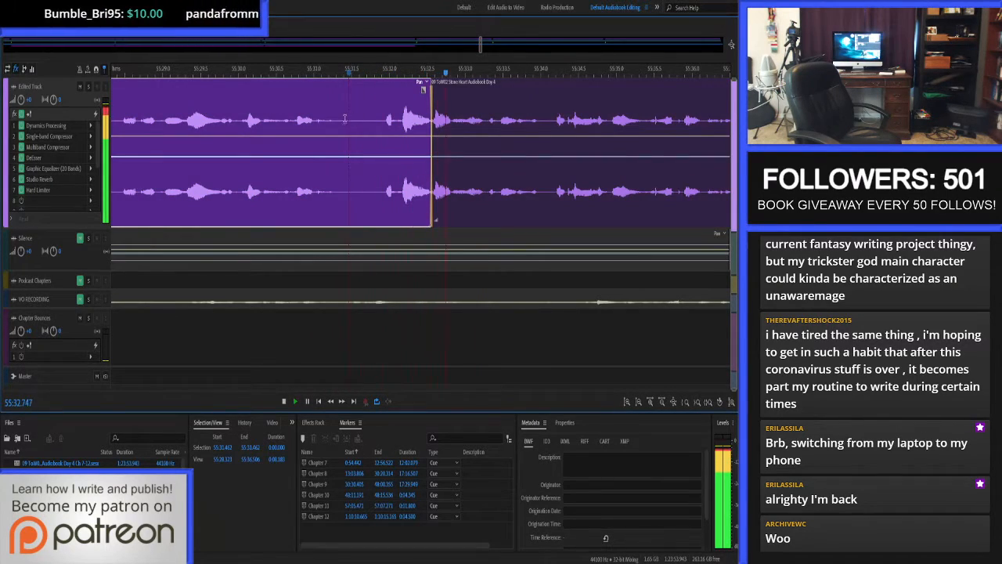
key("space")
left_click(338, 119)
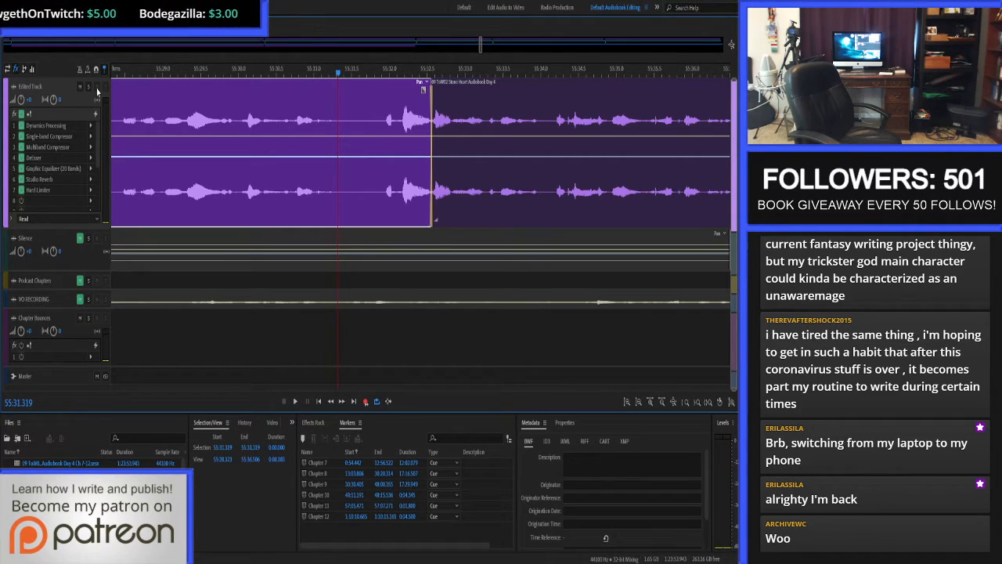
Select only the clip before the join on the Edited Track, place the playhead at 55:31.519, and save the session.
double_click(64, 88)
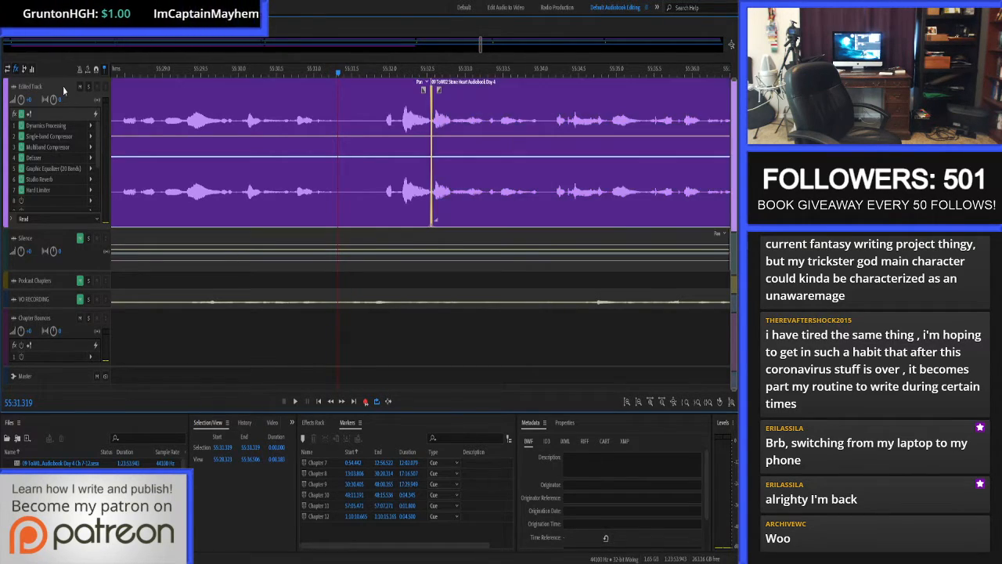
left_click(349, 121)
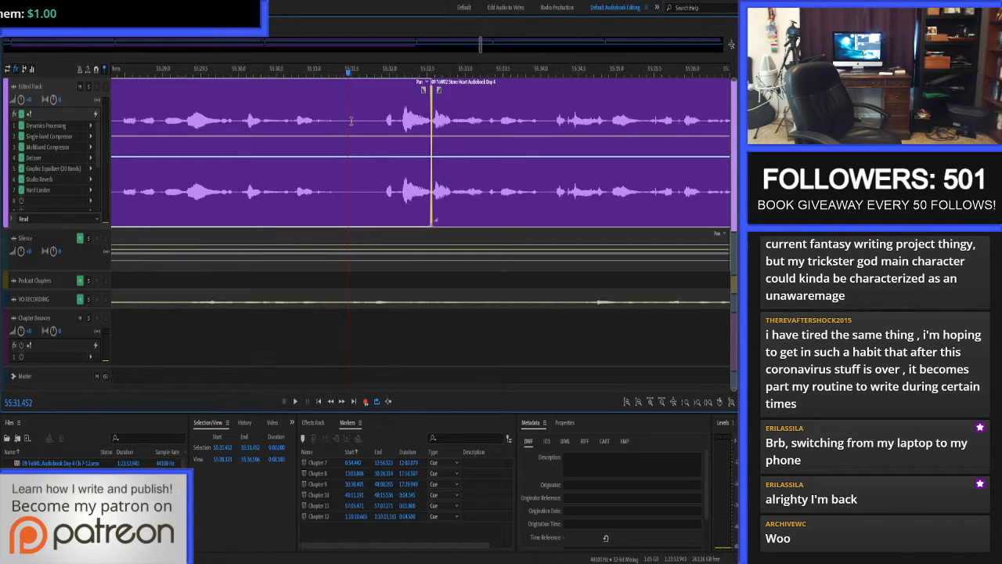
left_click(370, 238)
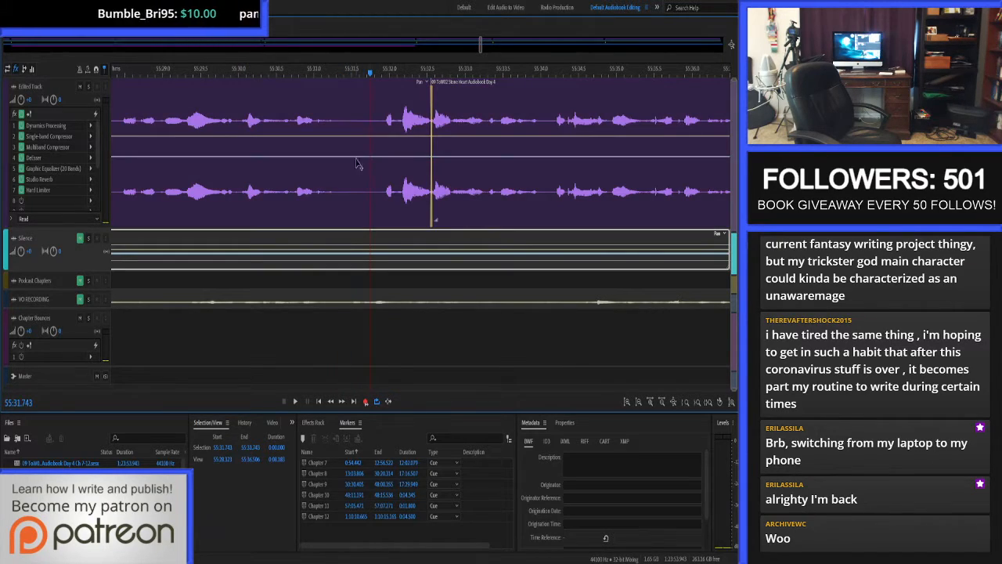
left_click(352, 128)
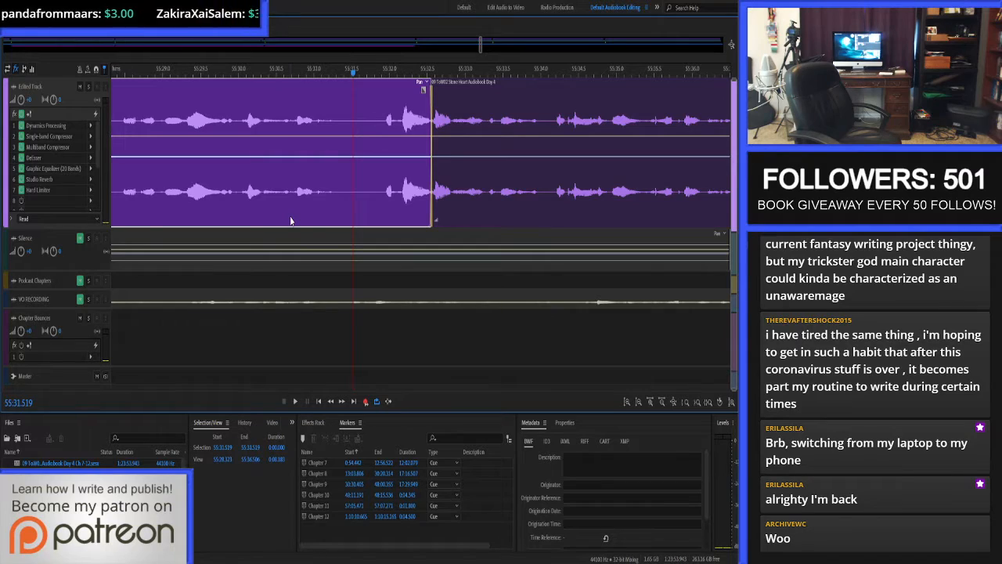
key("ctrl+s")
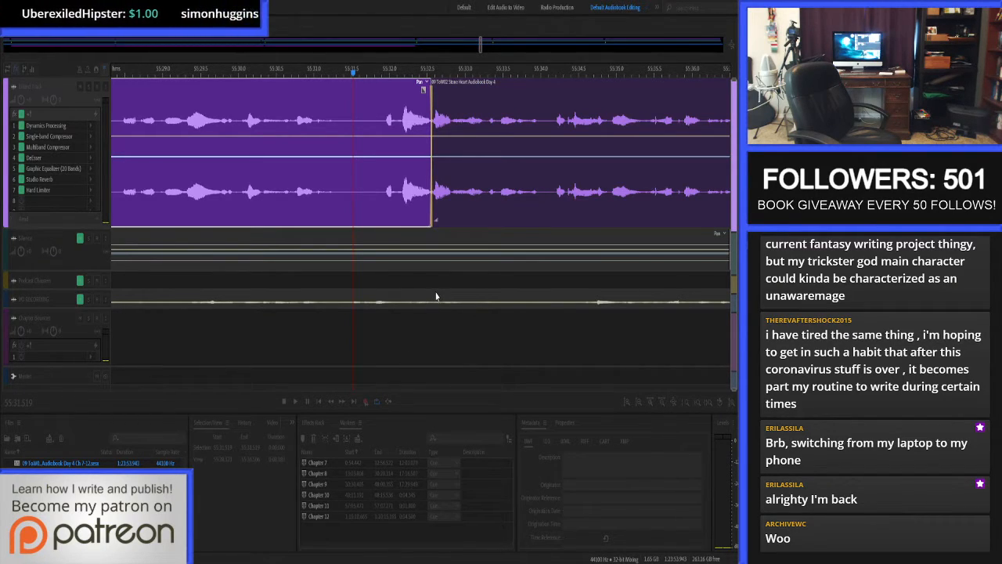
left_click(474, 435)
Set the Edited Track's input to the Yeti stereo microphone and arm it for recording, with the playhead at 55:31.564.
left_click(451, 339)
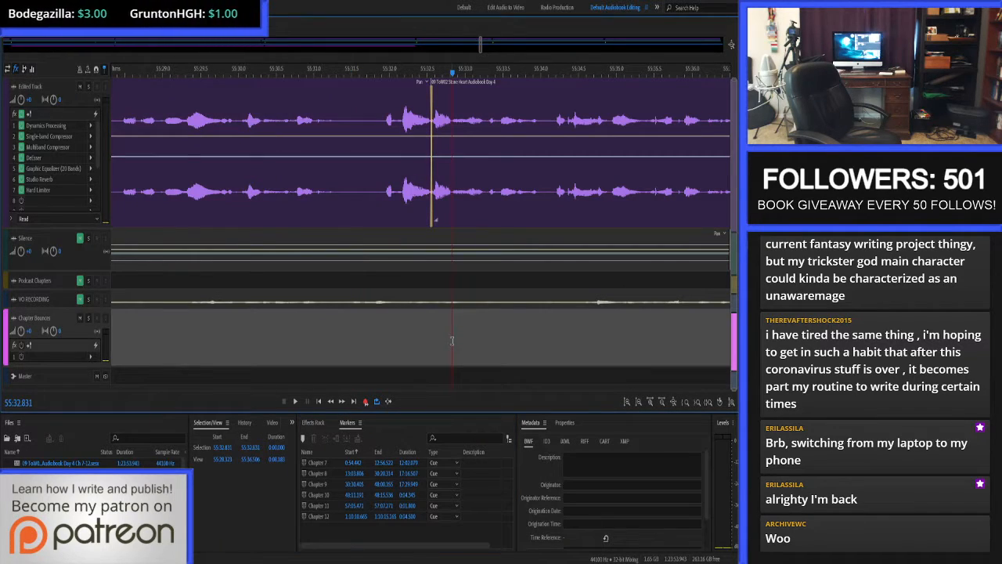
left_click(357, 132)
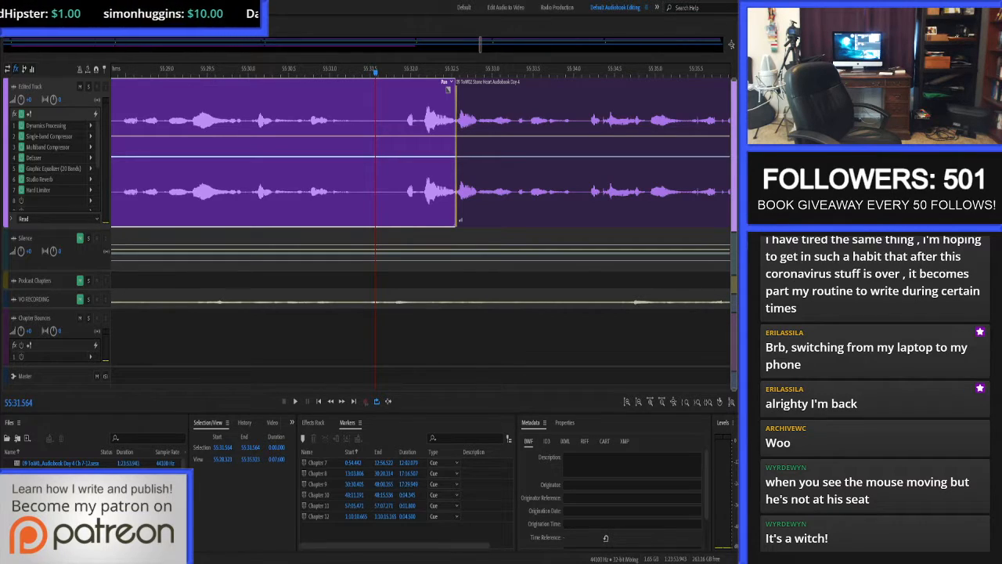
left_click(7, 69)
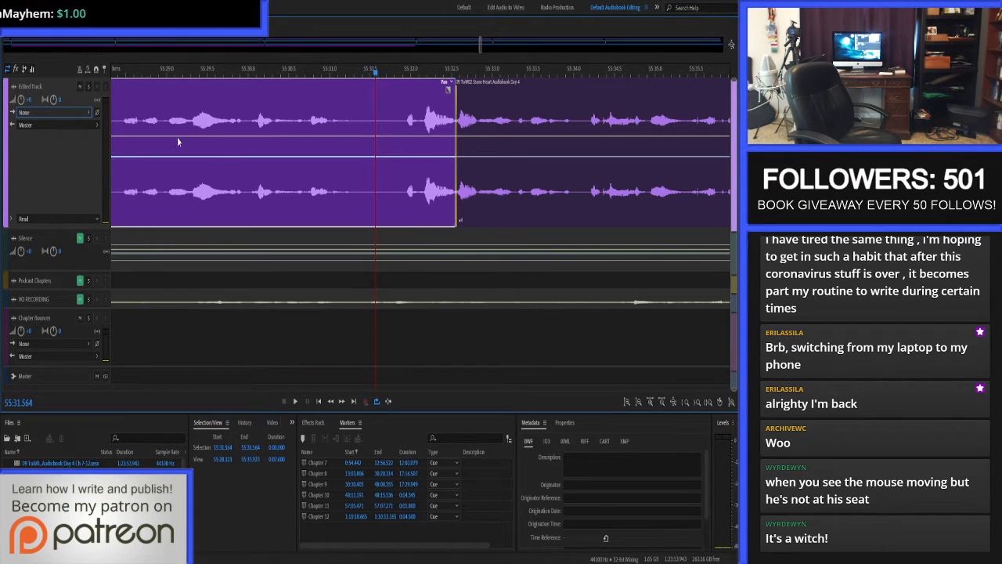
left_click(225, 157)
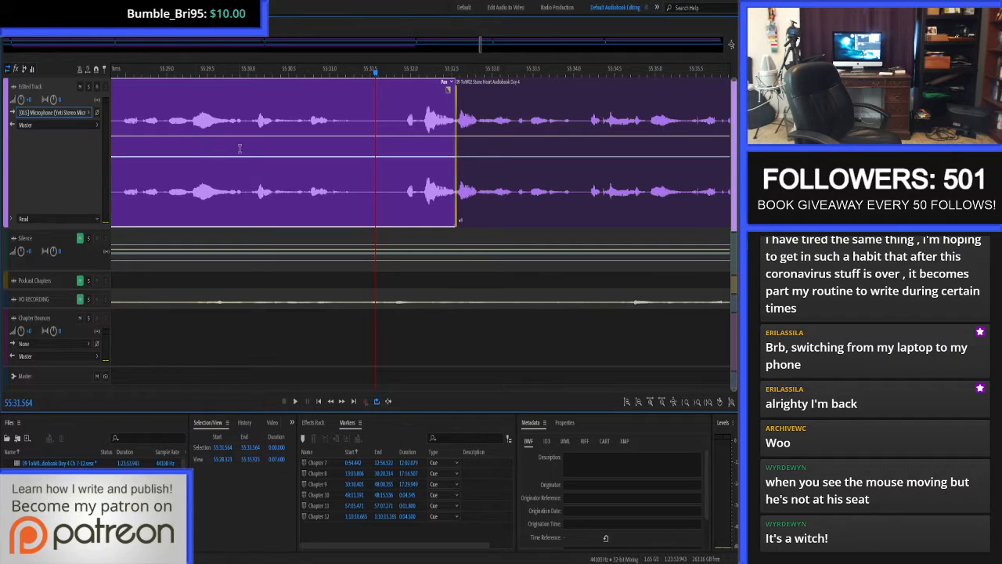
left_click(96, 87)
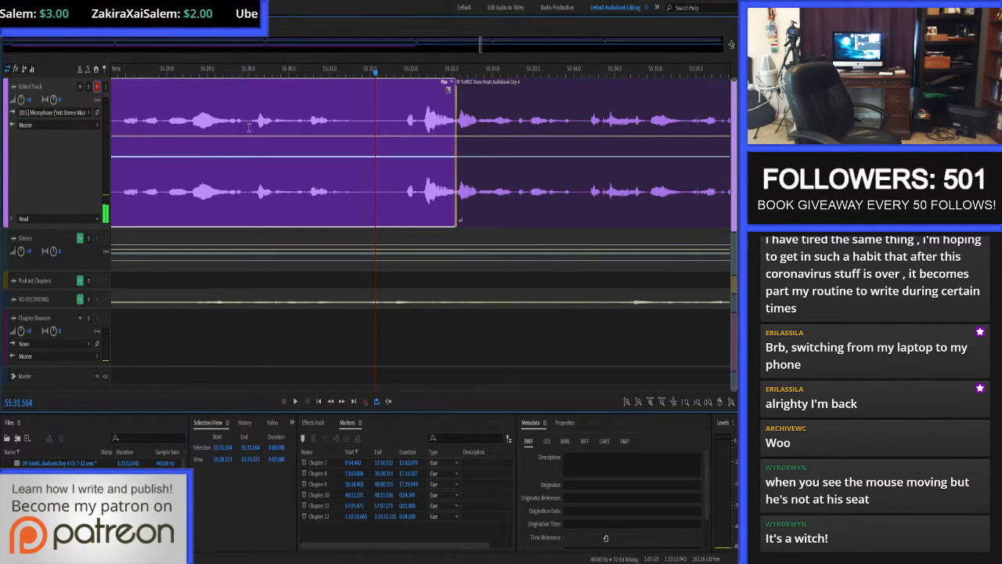
Record a replacement narration take over the Edited Track from about 55:31.4 and stop at about 55:38.46.
key("shift+space")
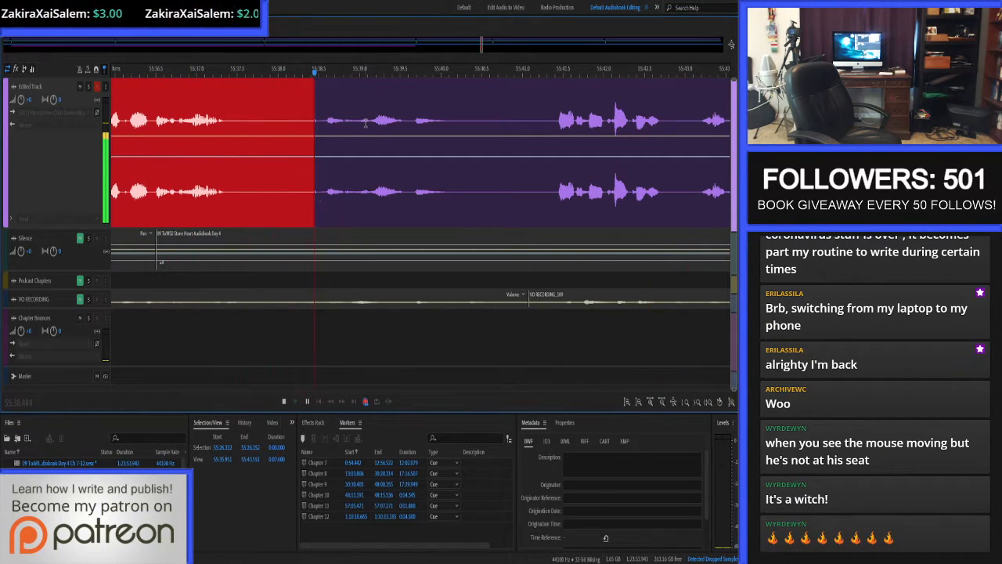
key("space")
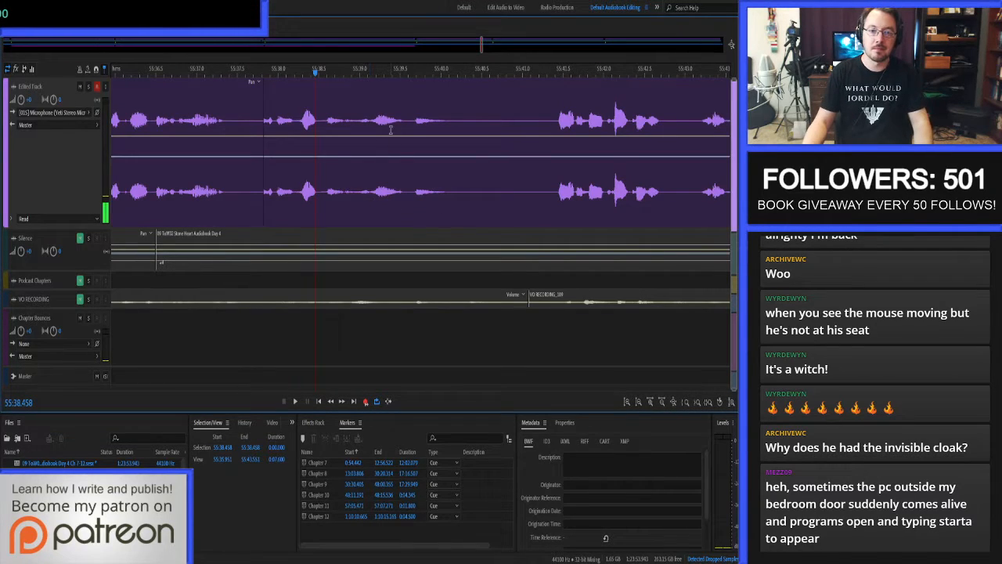
Trim the start of the clip after the newly recorded take to about 55:37.97.
scroll(401, 160, "down", 5)
scroll(446, 161, "up", 3)
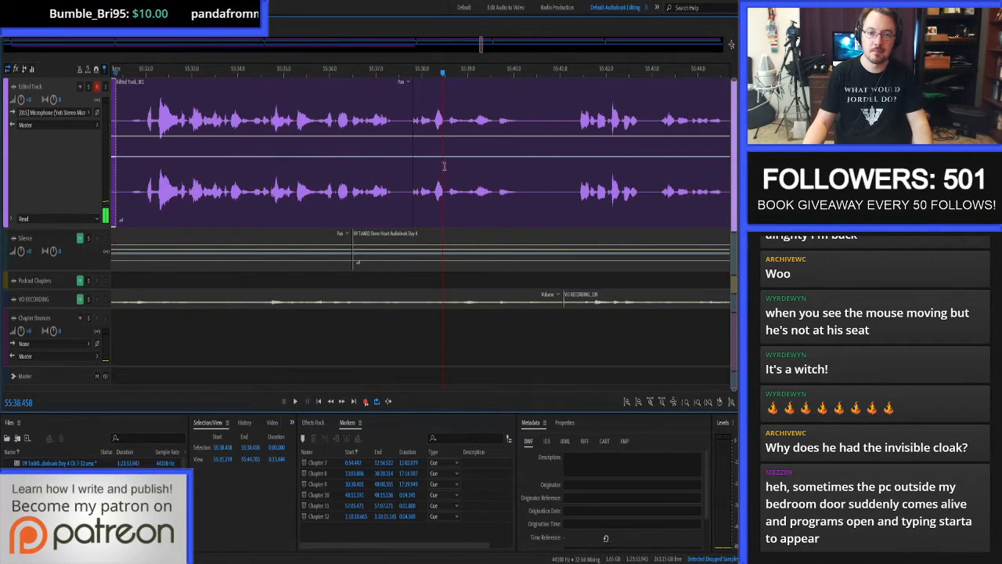
left_click(433, 182)
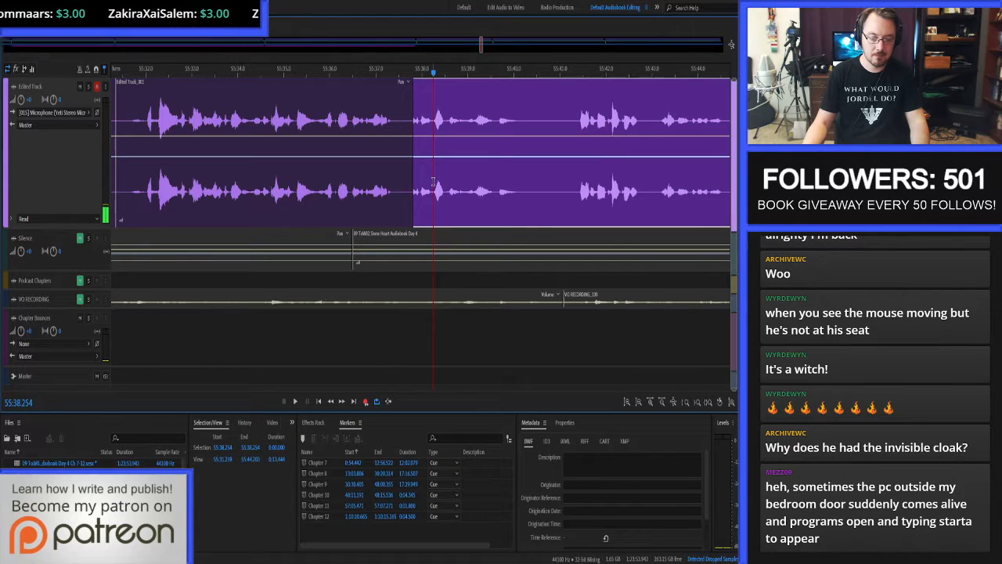
scroll(462, 183, "down", 2)
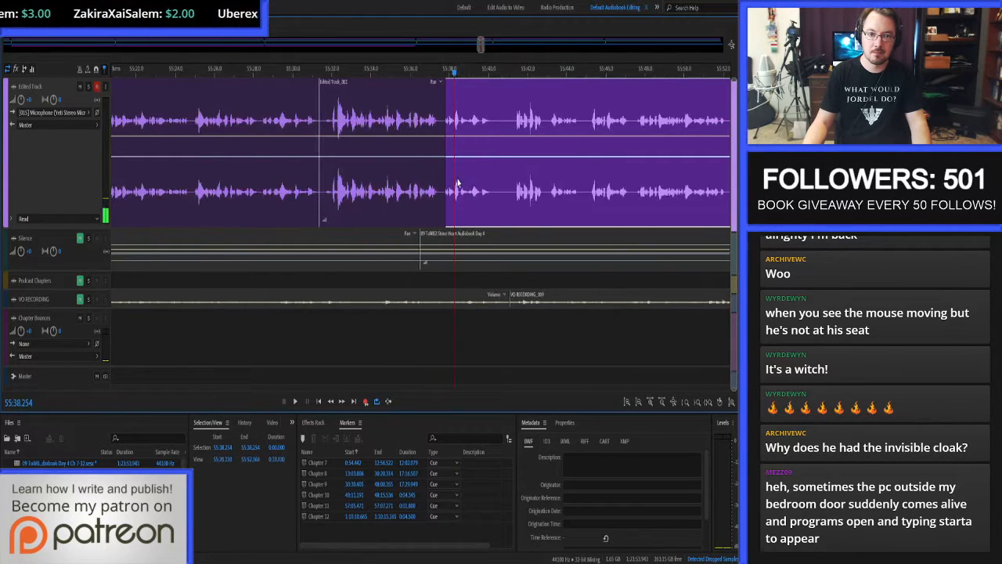
left_click(444, 111)
left_click(372, 113)
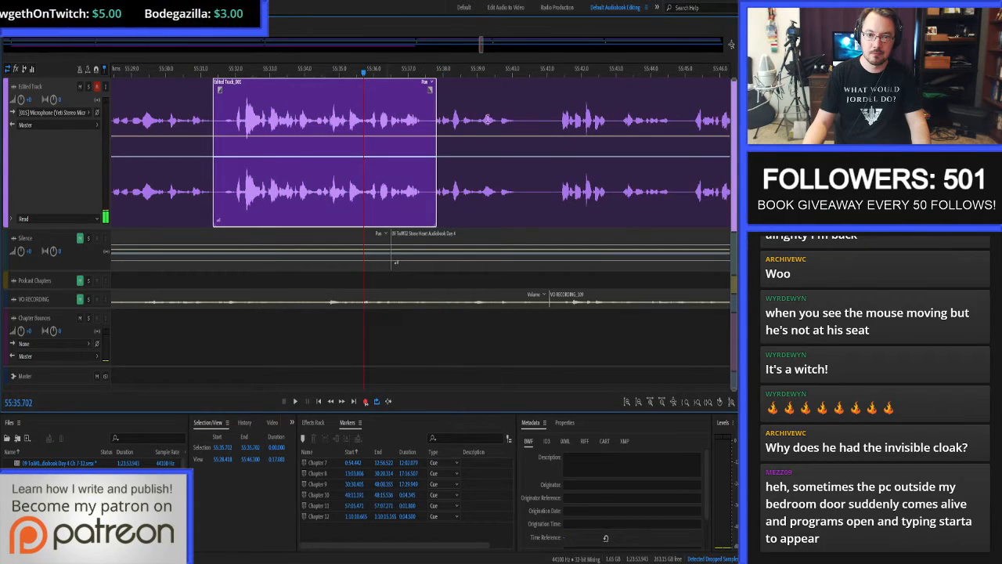
left_click(442, 109)
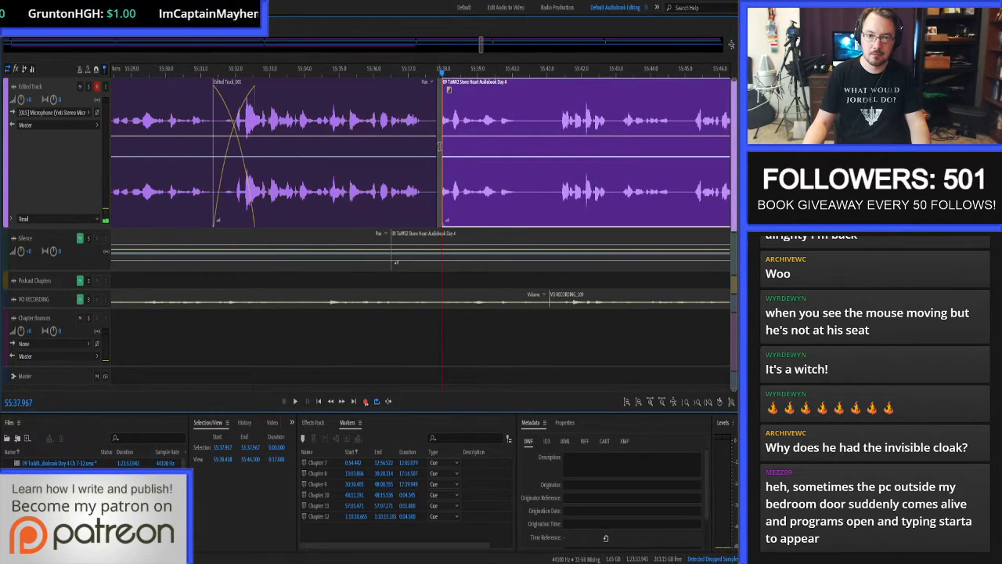
Select all Edited Track clips after the new take and move them about 4.5 seconds later.
left_click(439, 147)
key("v")
left_click(459, 179)
left_click_drag(465, 210, 623, 200)
Trim the new take's start to about 55:32.04 and slide the take about 0.1 seconds earlier.
scroll(476, 195, "down", 6)
scroll(469, 198, "down", 9)
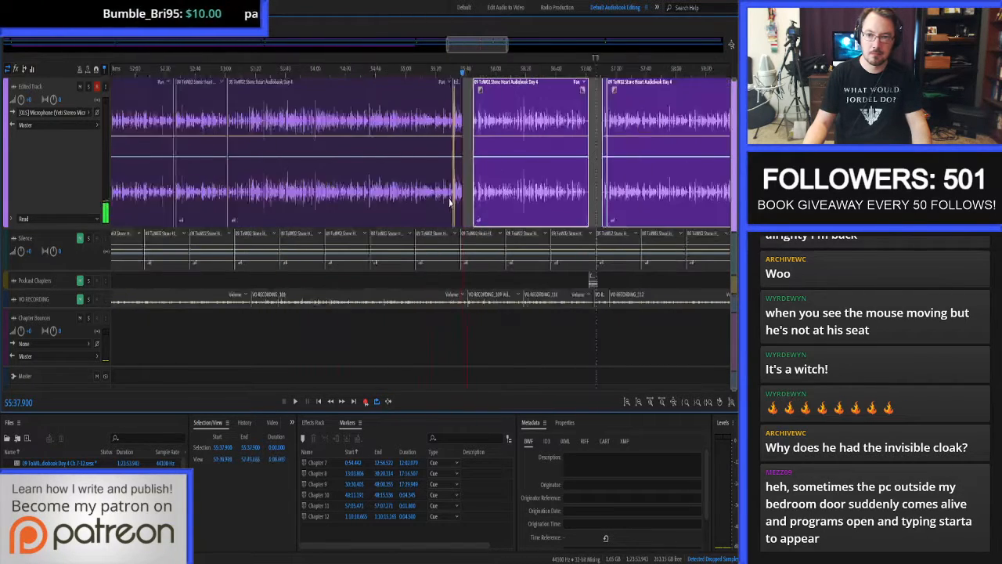
scroll(450, 176, "up", 5)
scroll(639, 136, "up", 7)
scroll(379, 183, "up", 10)
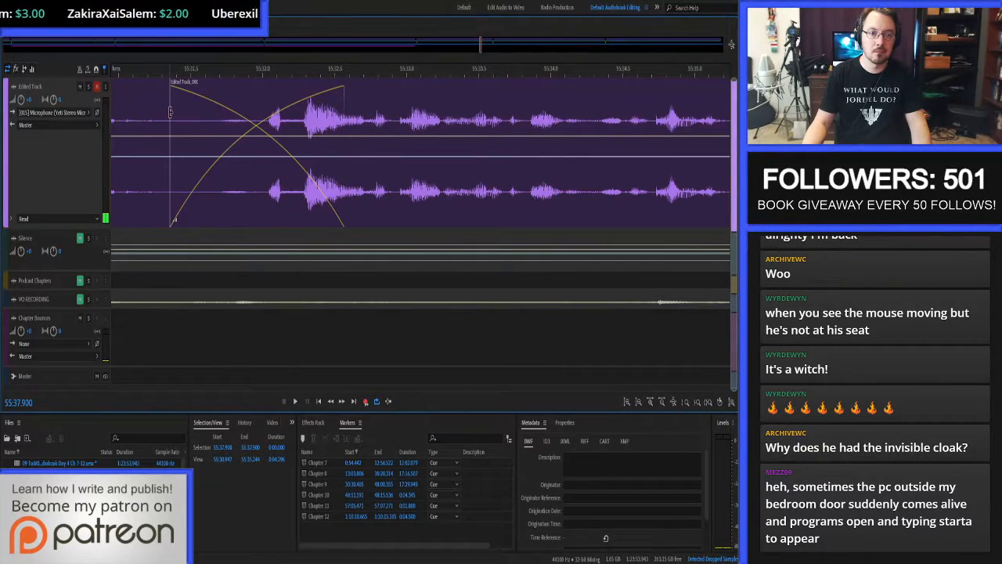
left_click_drag(169, 116, 268, 117)
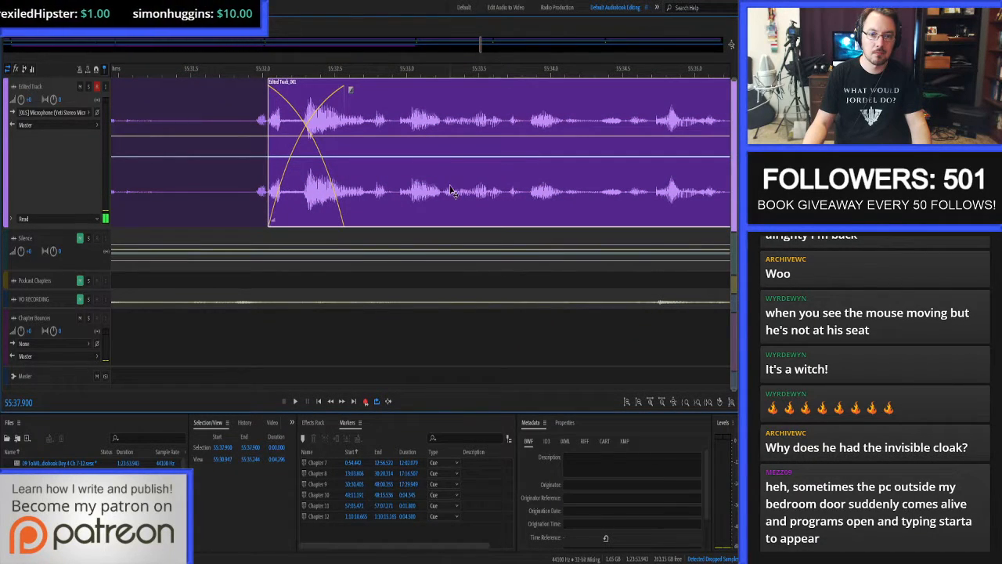
left_click_drag(450, 188, 436, 190)
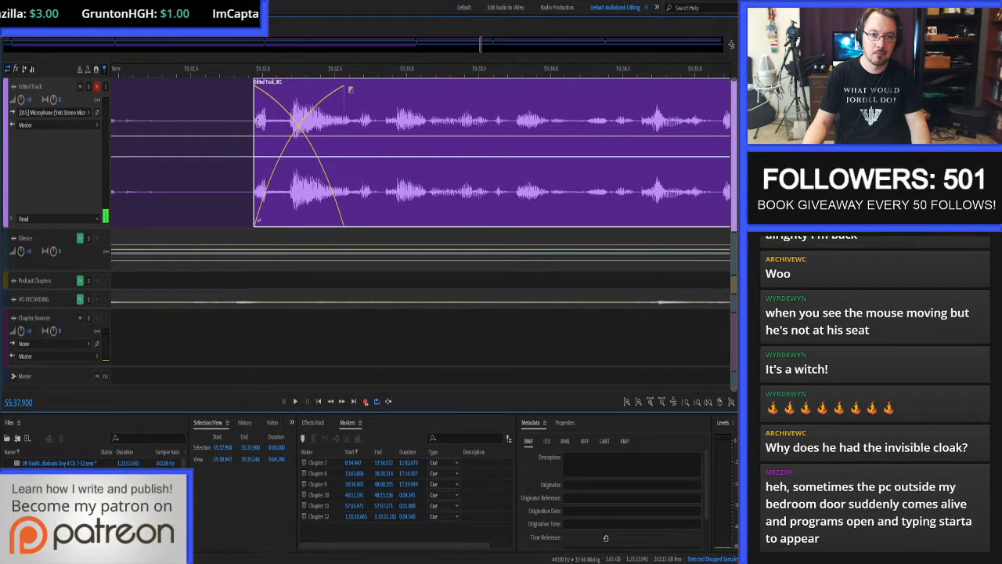
Extend the new take's start back to about 55:31.805 so it crossfades with the end of the preceding clip.
left_click(248, 120)
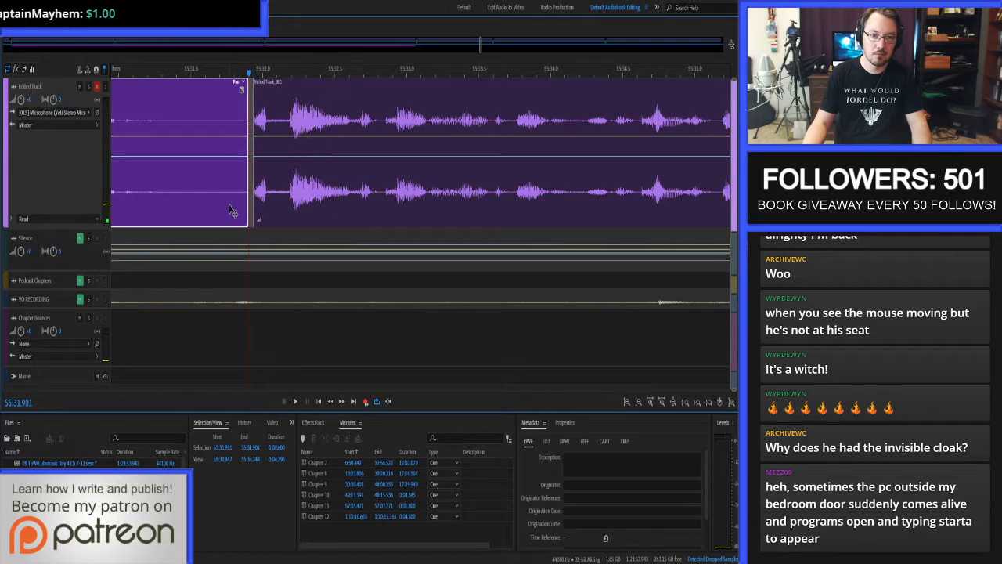
left_click(235, 118)
left_click(301, 129)
key("alt+[")
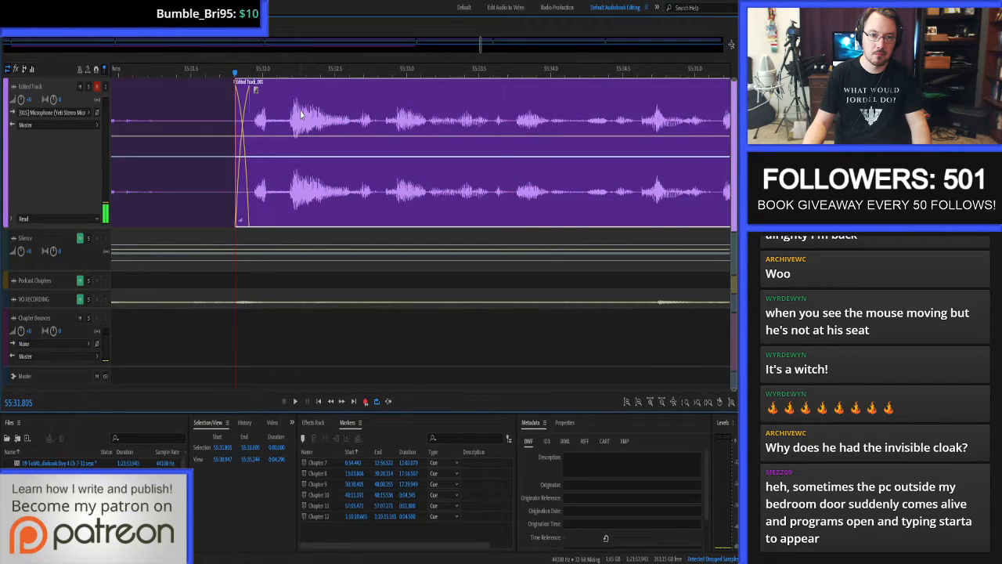
Save the session and listen across the join from the preceding clip into the new take.
scroll(301, 115, "down", 4)
left_click(211, 117)
key("space")
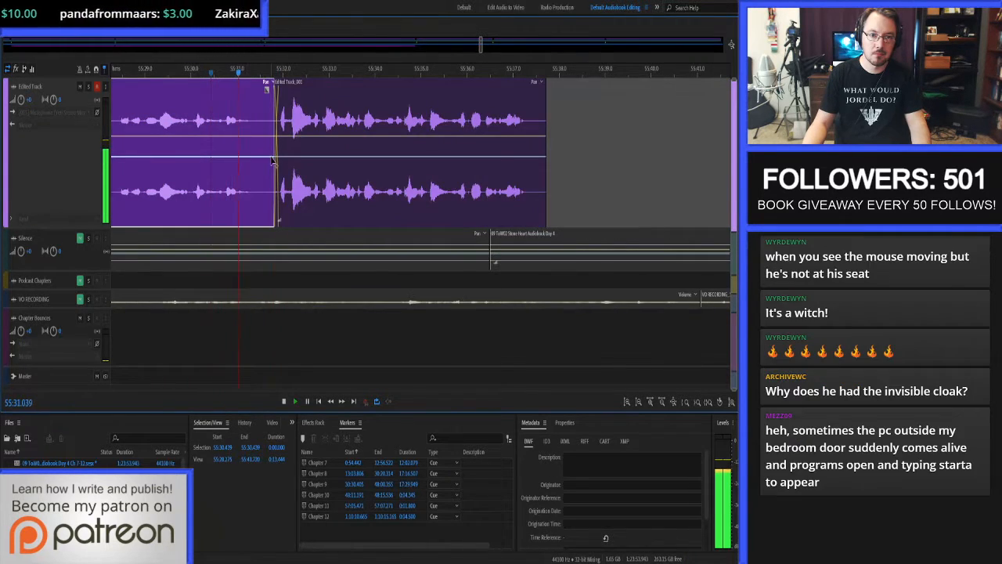
key("space")
key("ctrl+s")
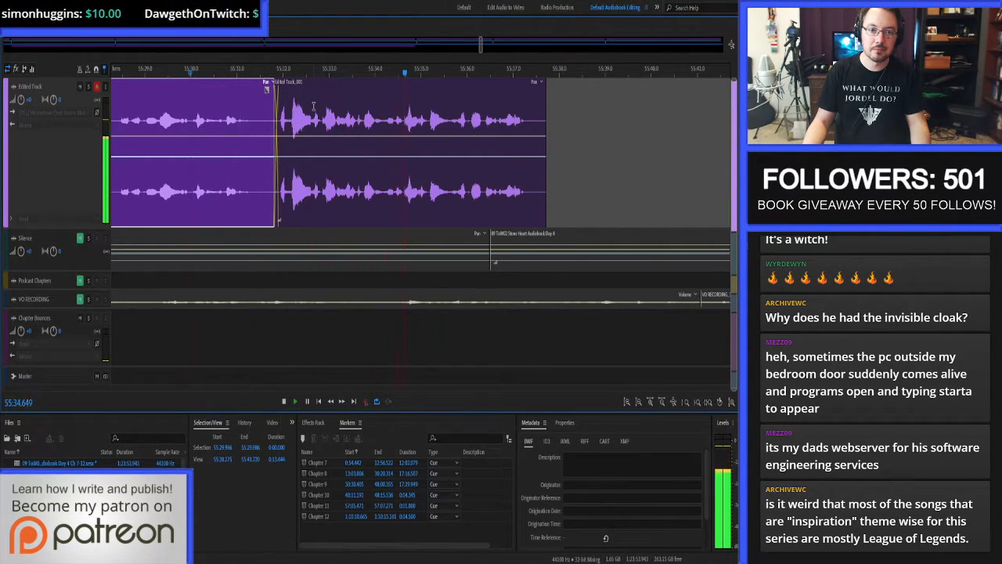
key("space")
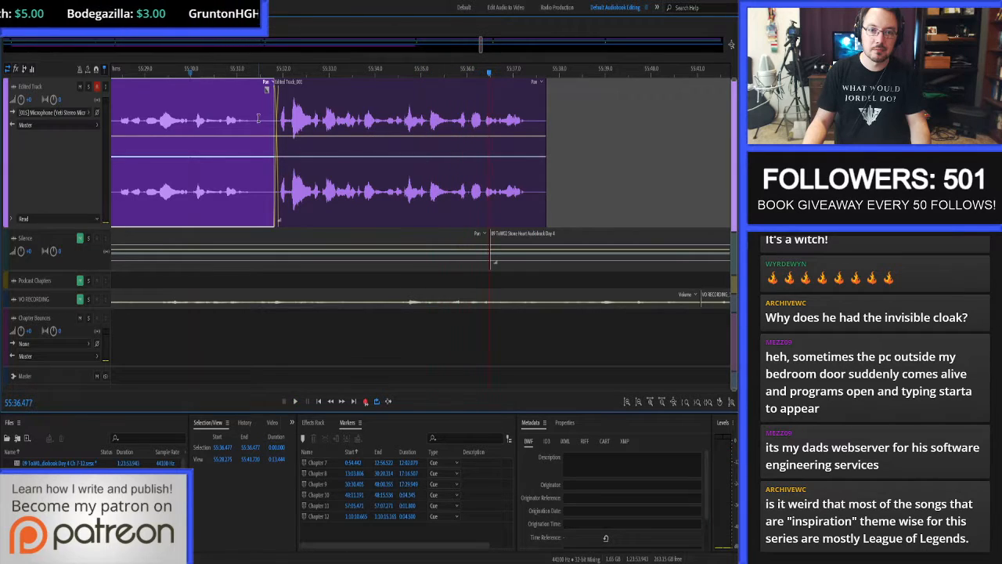
Rework the join's crossfade by extending the preceding clip's end to about 55:31.935 and trimming the take's start to about 55:31.906.
scroll(260, 125, "up", 3)
scroll(343, 127, "up", 2)
left_click(361, 124)
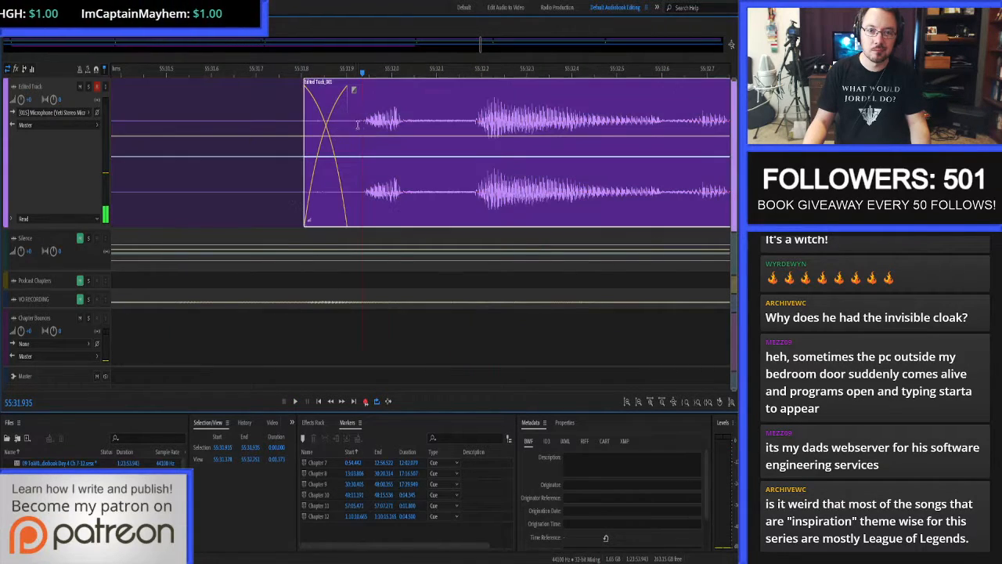
right_click(265, 115)
left_click_drag(265, 118, 275, 119)
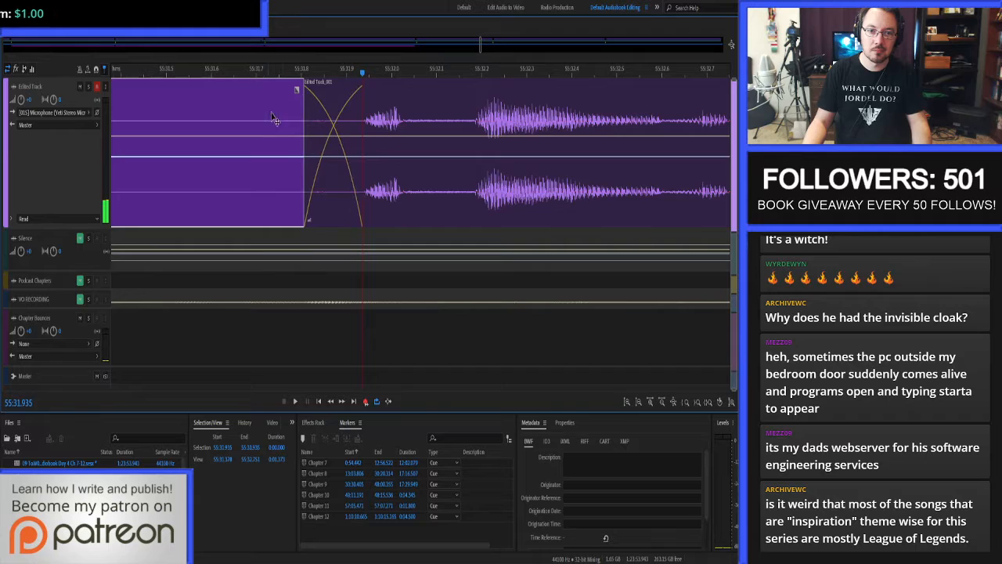
left_click(350, 115)
scroll(407, 152, "down", 6)
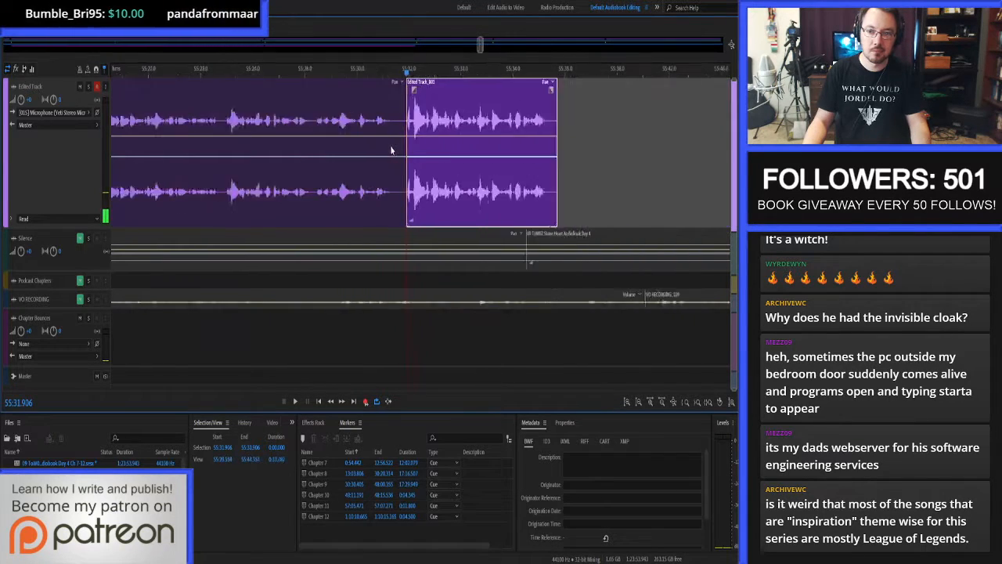
Extend the start of the clip after the new take earlier, audition the uncovered audio, and trim its start to about 55:44.134.
scroll(391, 151, "down", 2)
scroll(534, 148, "up", 4)
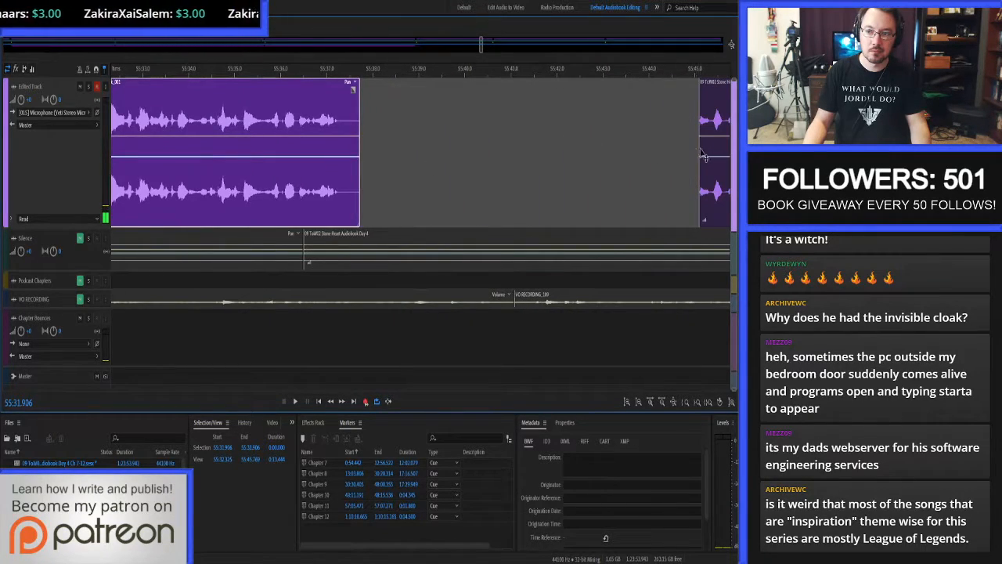
left_click_drag(698, 133, 535, 132)
left_click(637, 113)
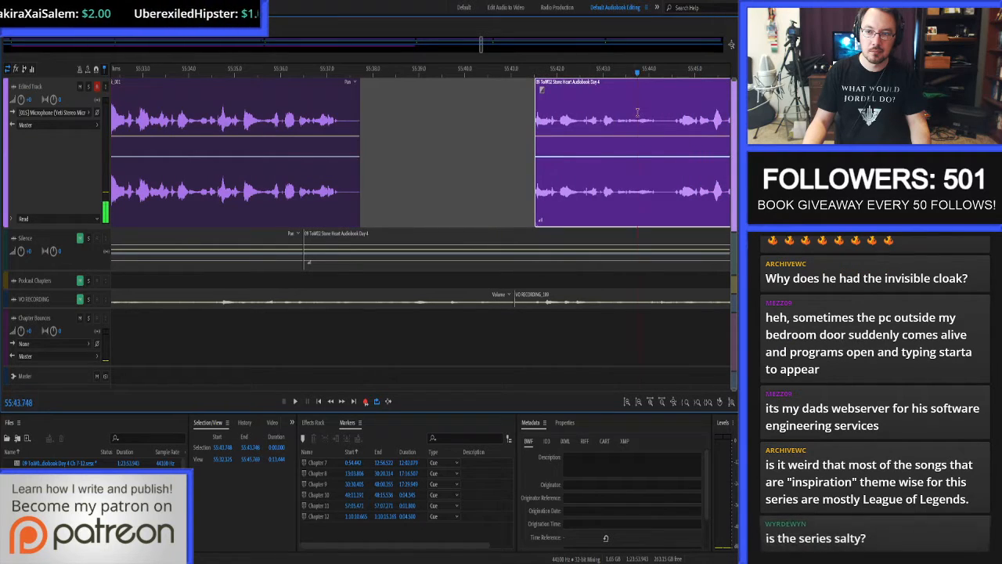
key("space")
key("space")
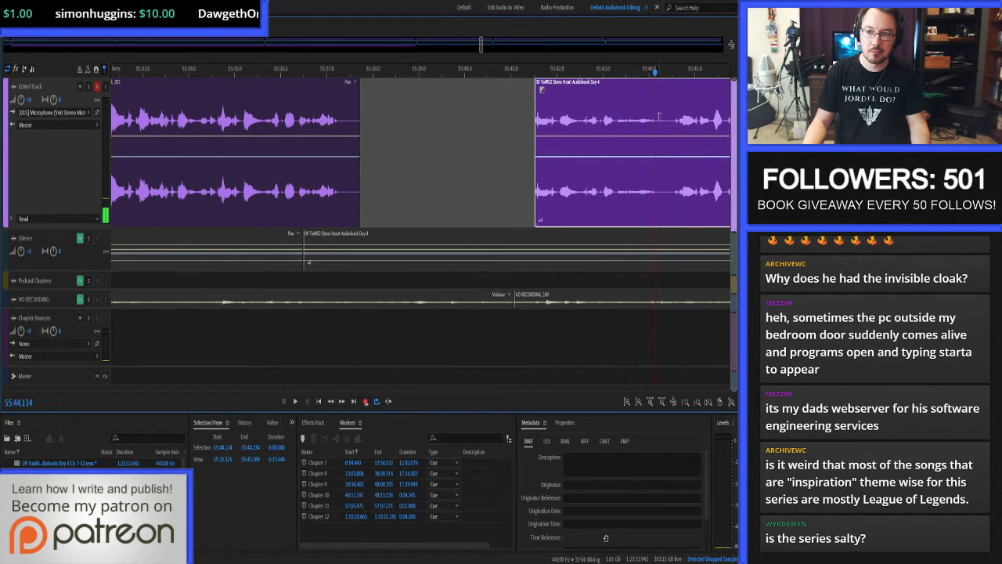
key("alt+]")
key("ctrl+z")
key("alt+[")
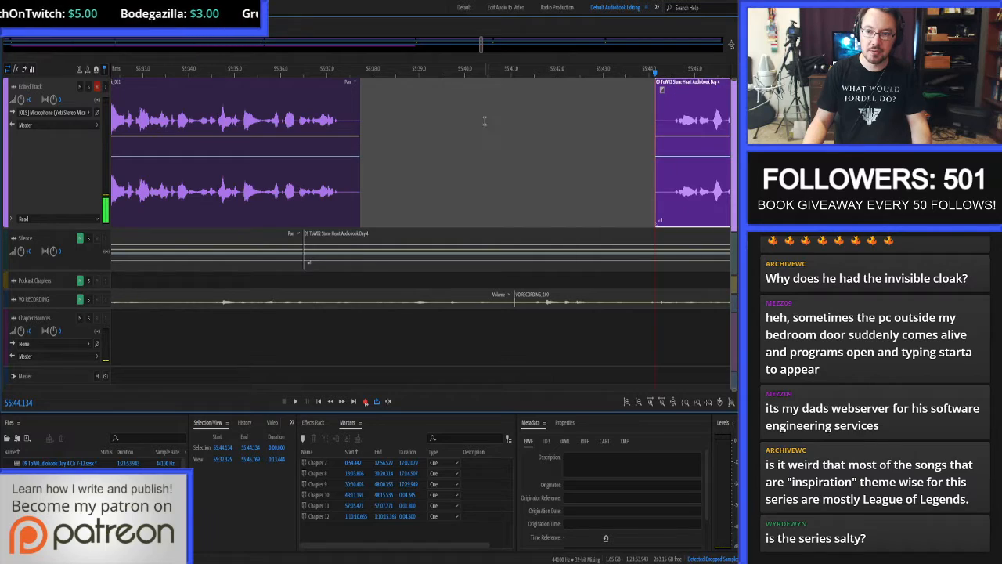
Close the empty gap between the new take and the following Edited Track clip.
left_click(481, 120)
key("shift+Delete")
scroll(336, 148, "up", 3)
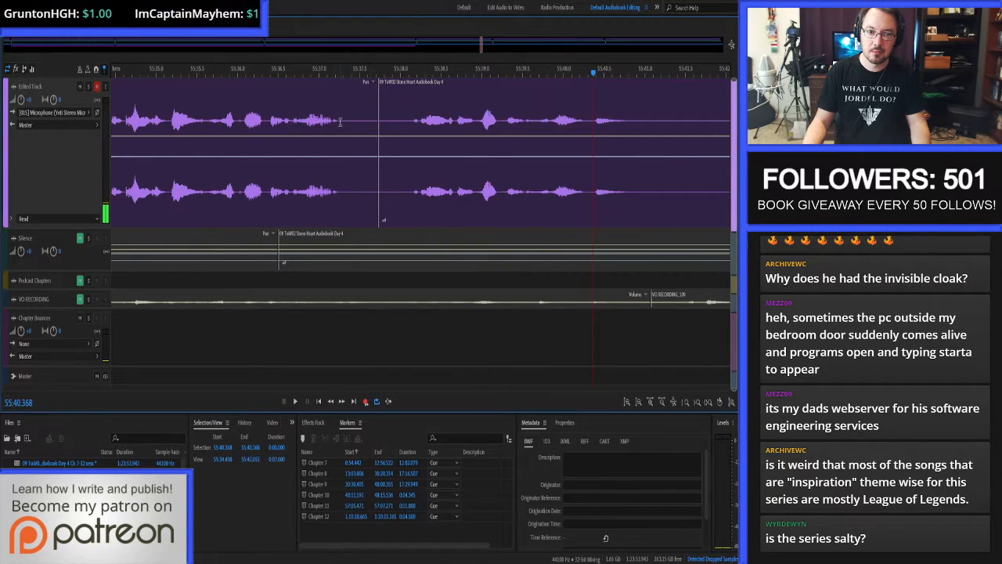
Trim the new take's end to about 55:37.25 and close the gap this leaves.
left_click(340, 122)
key("alt+]")
left_click(353, 123)
key("shift+Delete")
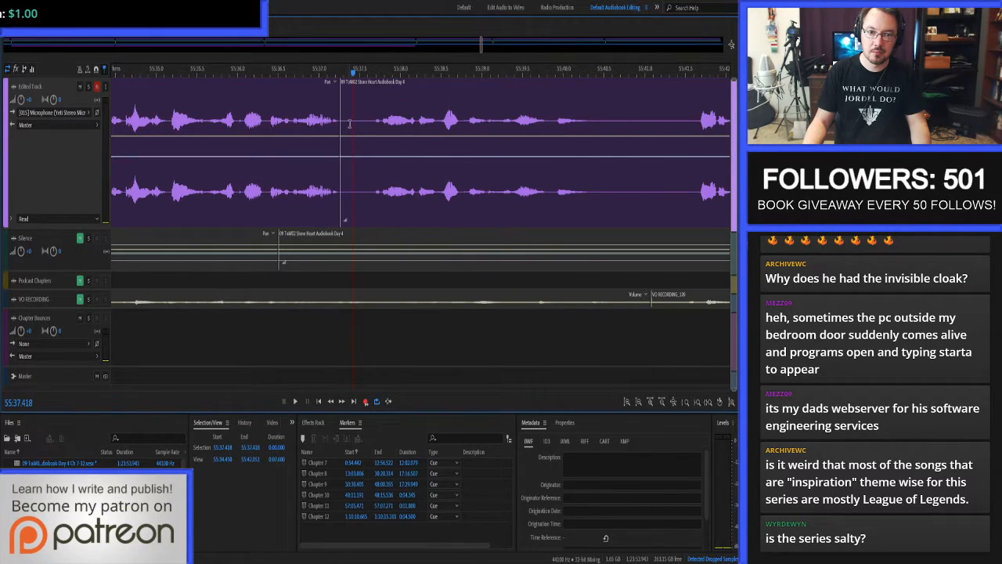
Extend the new take's end to 55:37.375 for a short crossfade into the following clip.
left_click(349, 123)
left_click(315, 140)
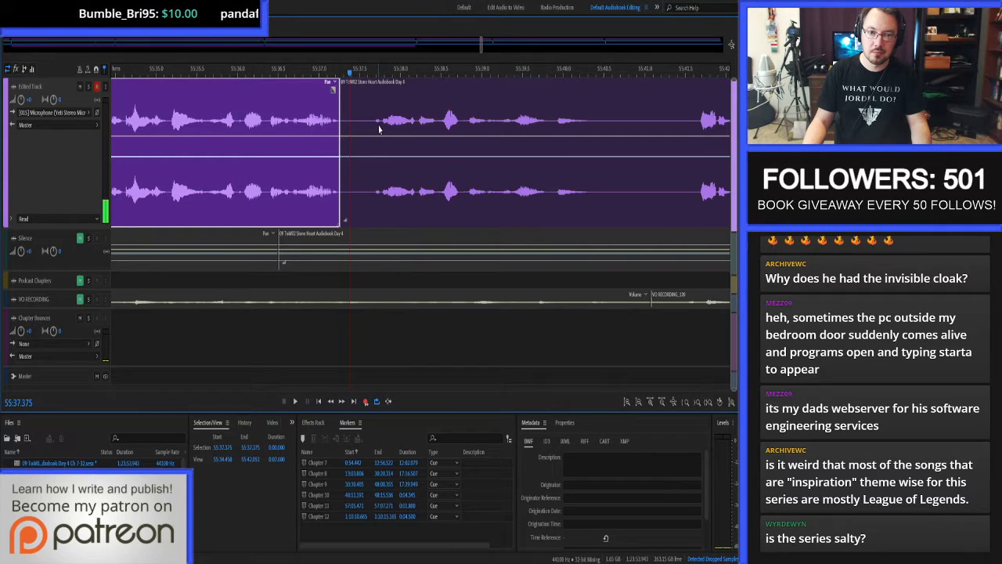
key("alt+]")
Lower the new take's clip volume envelope to bring it closer to the surrounding narration.
scroll(376, 130, "left", 3)
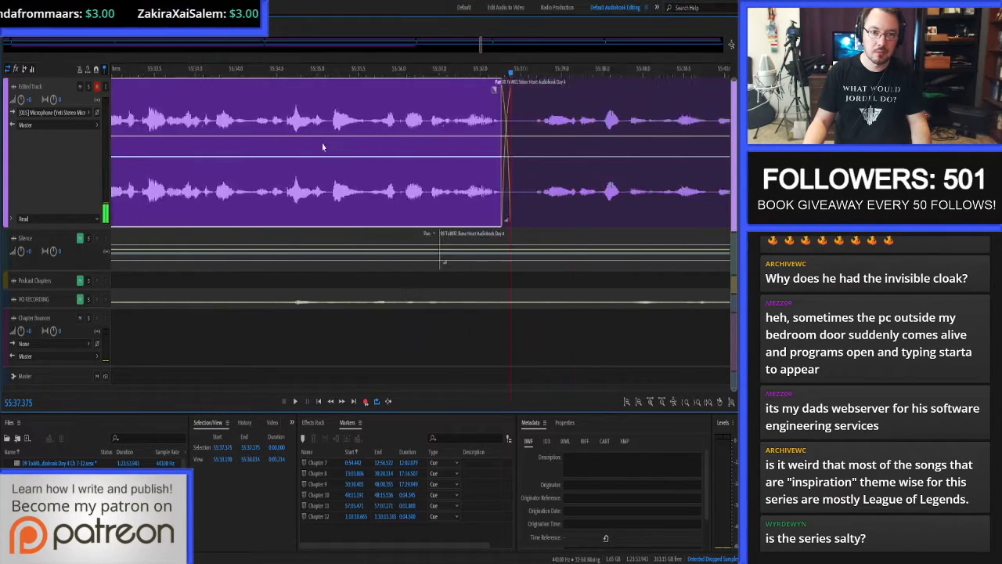
scroll(284, 146, "left", 2)
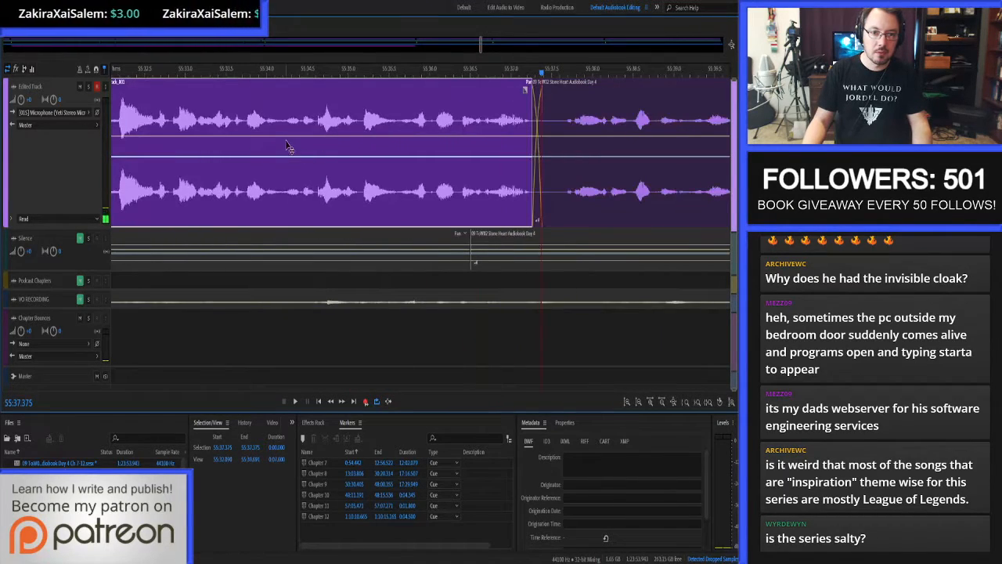
scroll(376, 160, "down", 2)
scroll(295, 163, "up", 1)
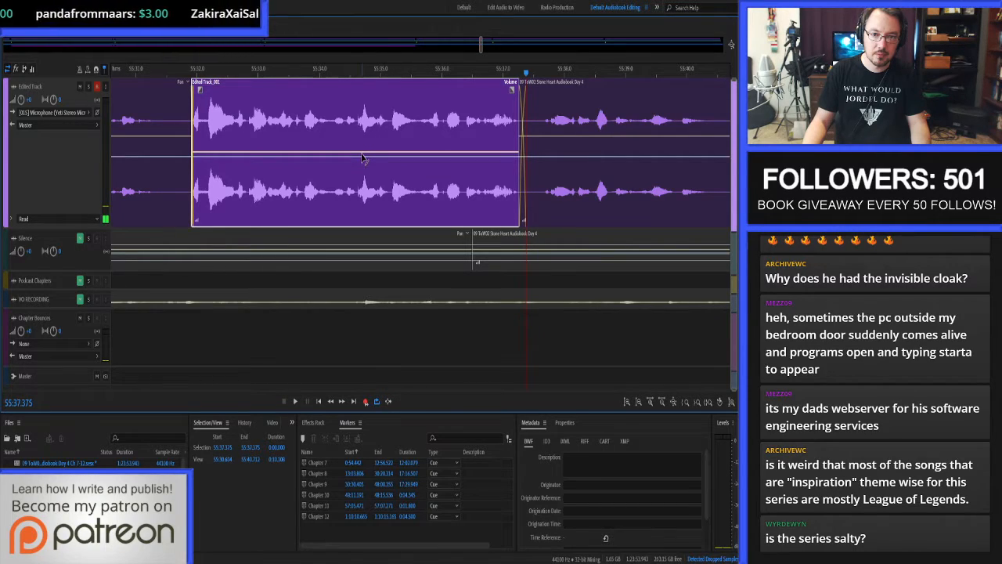
left_click_drag(363, 138, 374, 159)
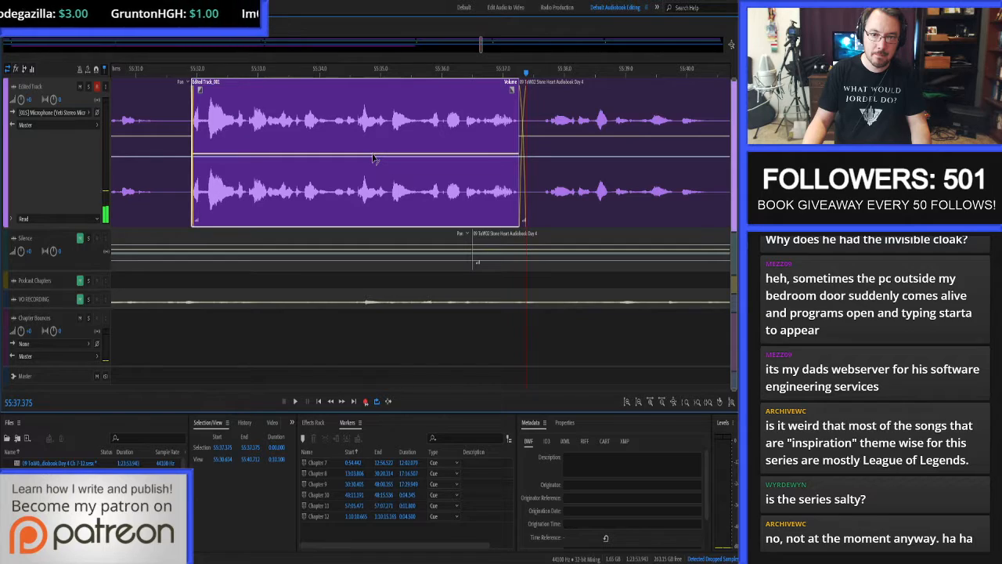
Enlarge the Edited Track's height and raise the new take's volume envelope very slightly.
left_click(62, 250)
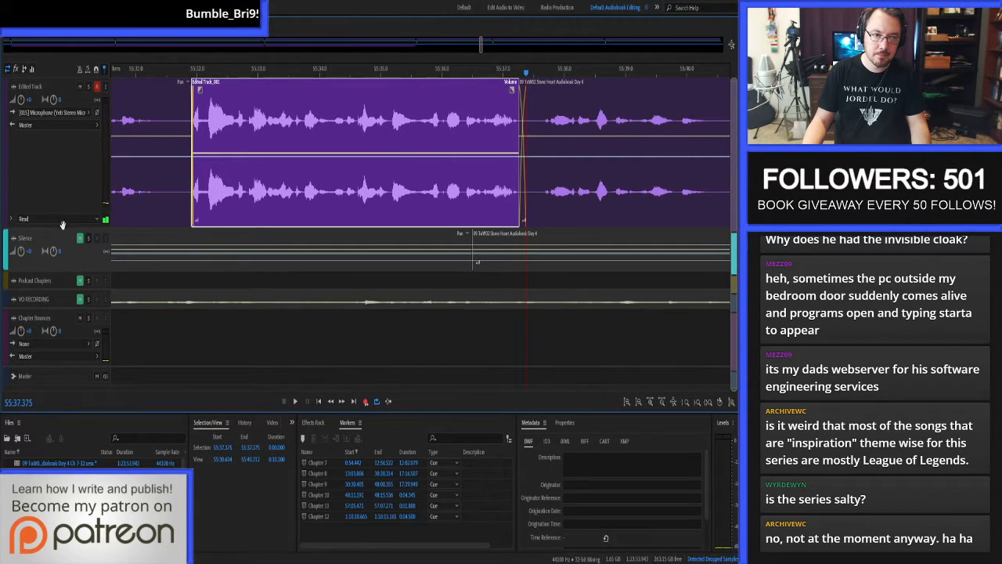
left_click_drag(63, 230, 66, 344)
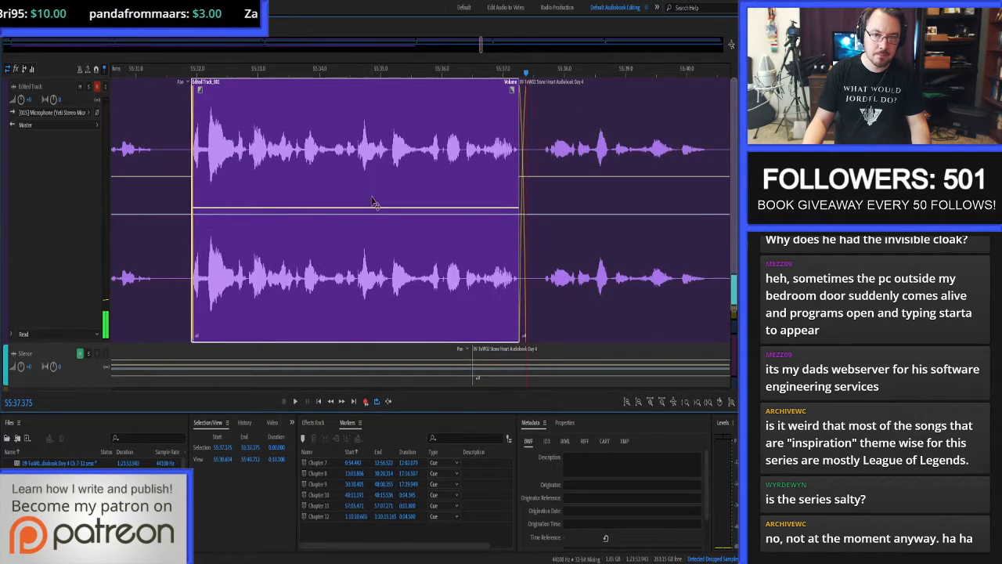
left_click_drag(365, 207, 364, 206)
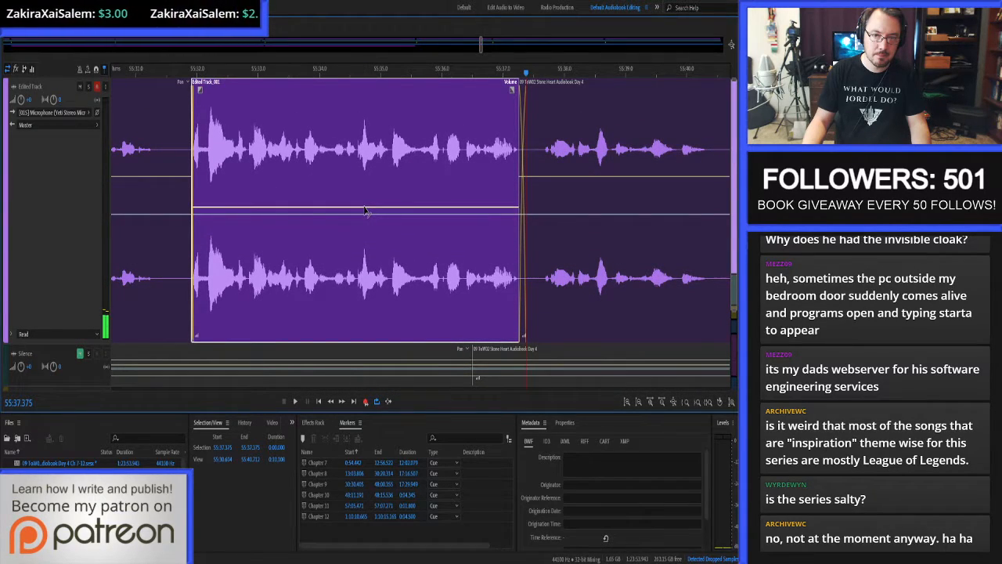
Proof-listen through the re-recorded line from about 55:26.9 to 55:40.75, and shrink the Edited Track to its former height.
scroll(340, 193, "down", 4)
left_click(193, 197)
key("space")
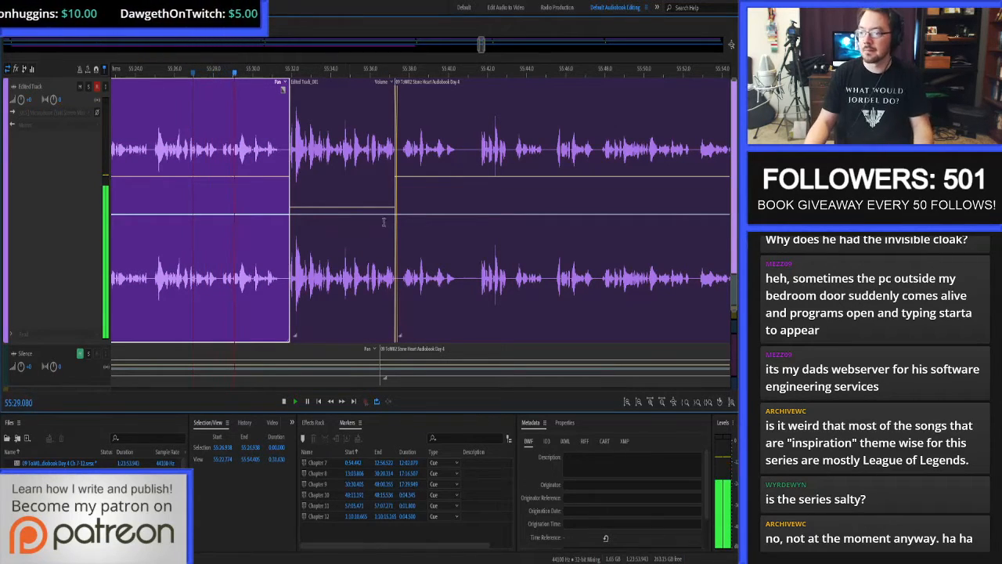
key("shift+space")
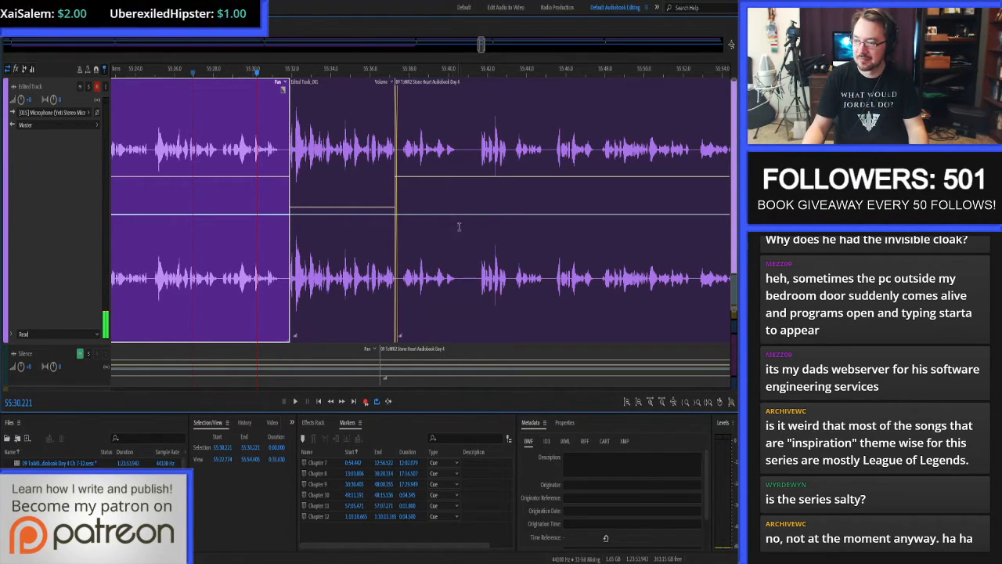
key("space")
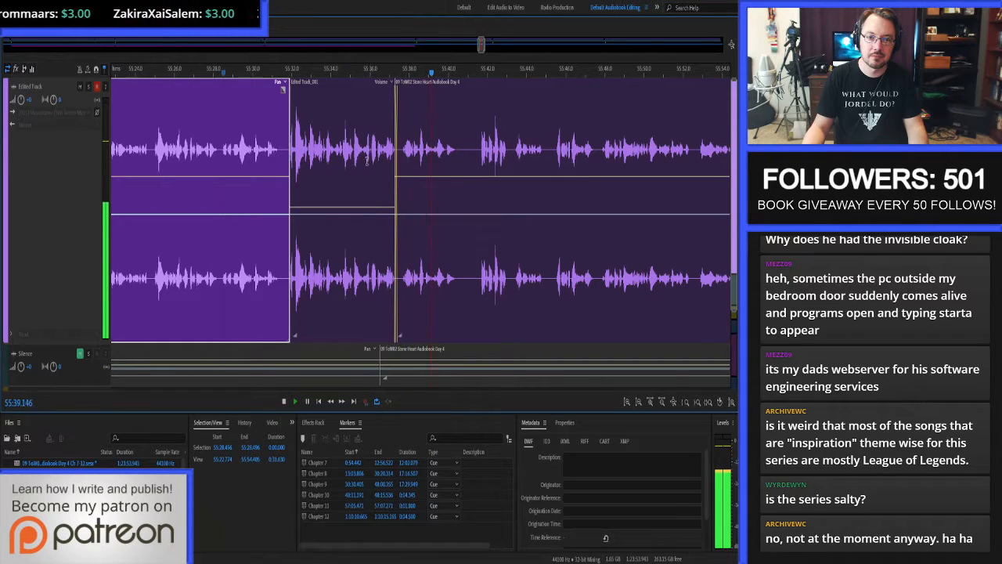
key("space")
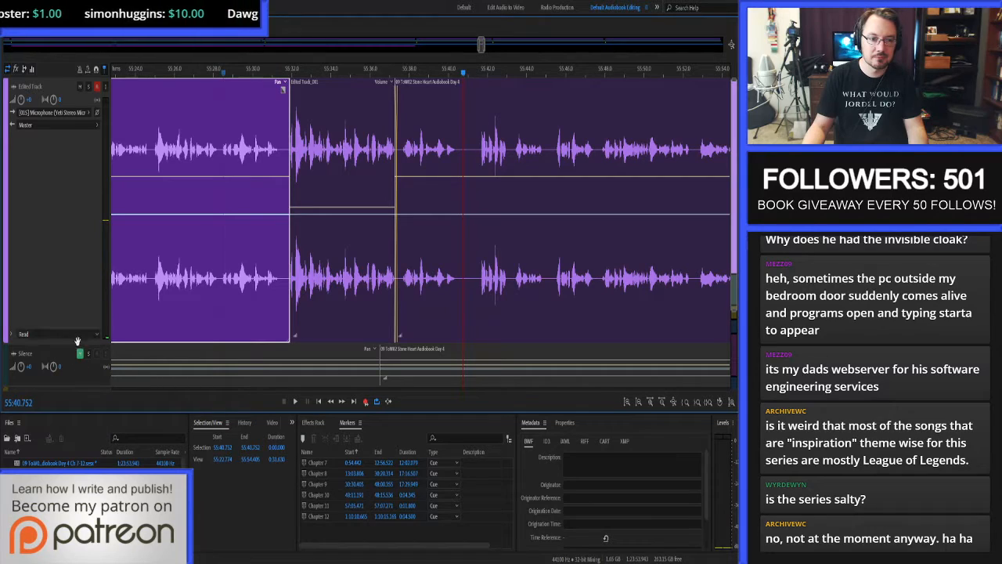
left_click_drag(78, 343, 72, 227)
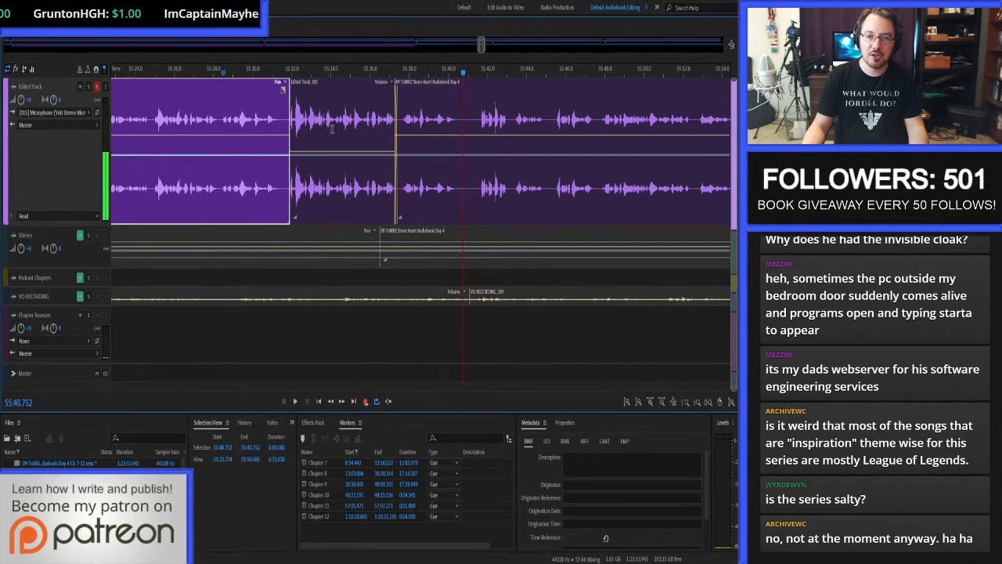
Proof-listen to the narration from 55:40.752 to about 55:59.3.
scroll(449, 132, "up", 3)
key("space")
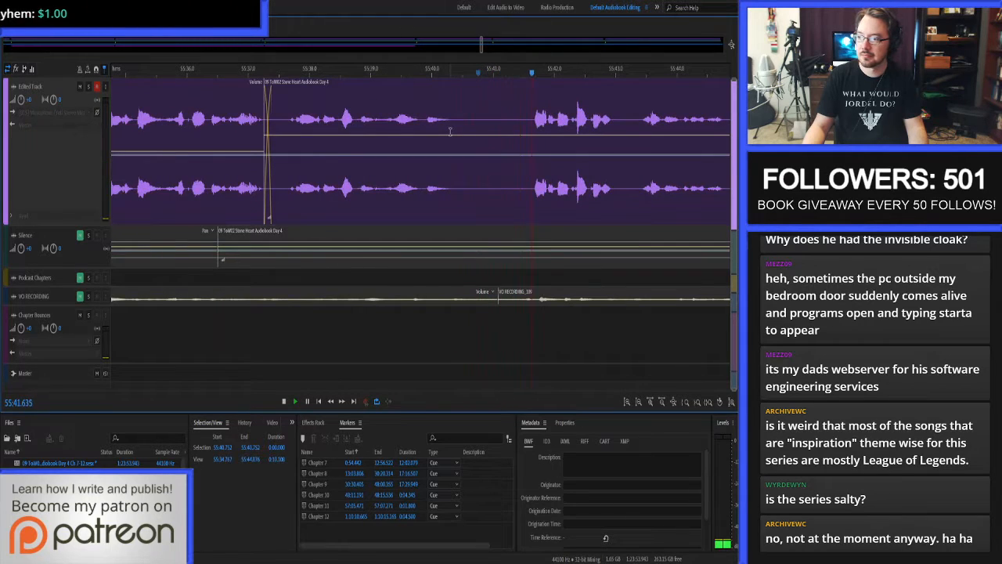
scroll(386, 164, "down", 5)
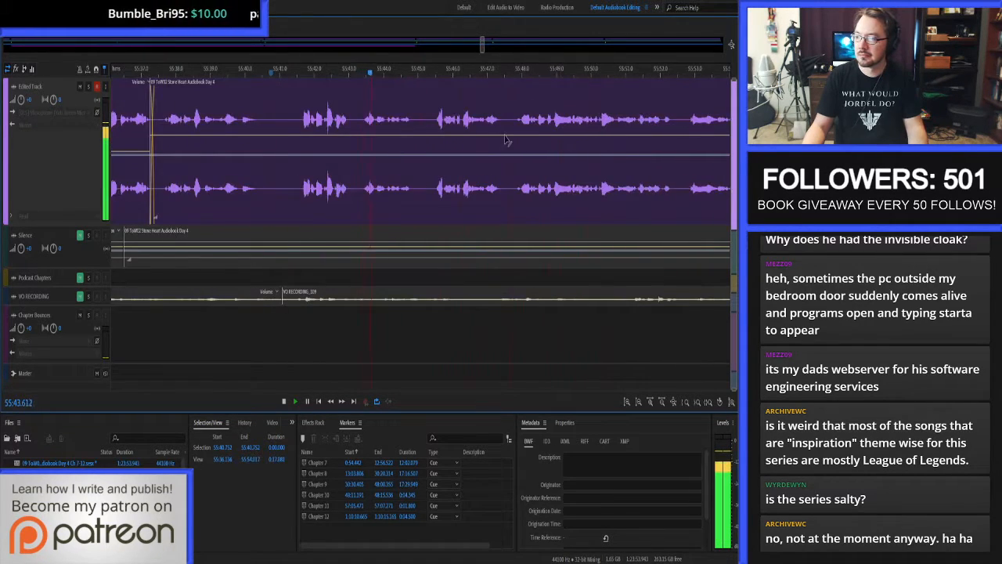
scroll(469, 133, "down", 2)
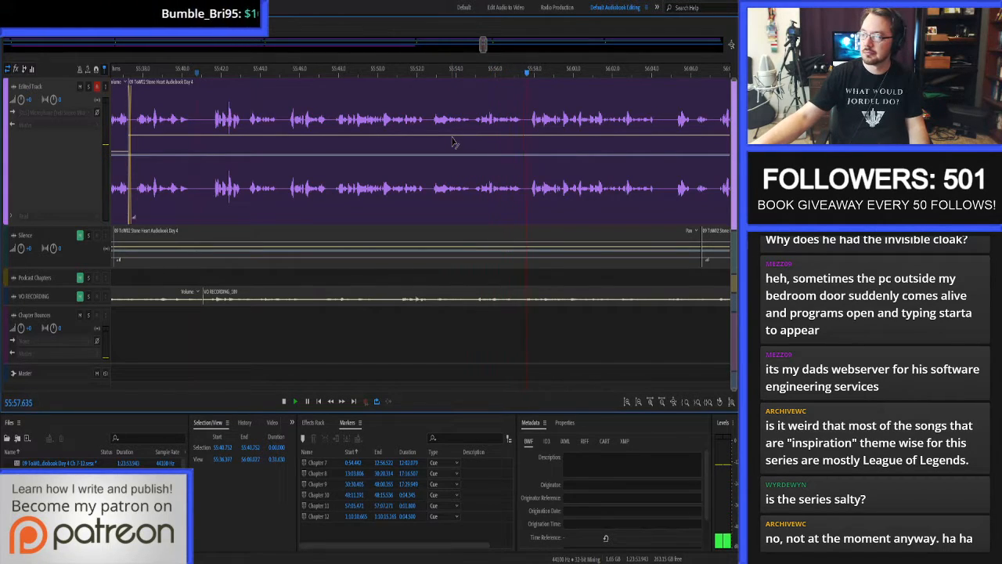
key("space")
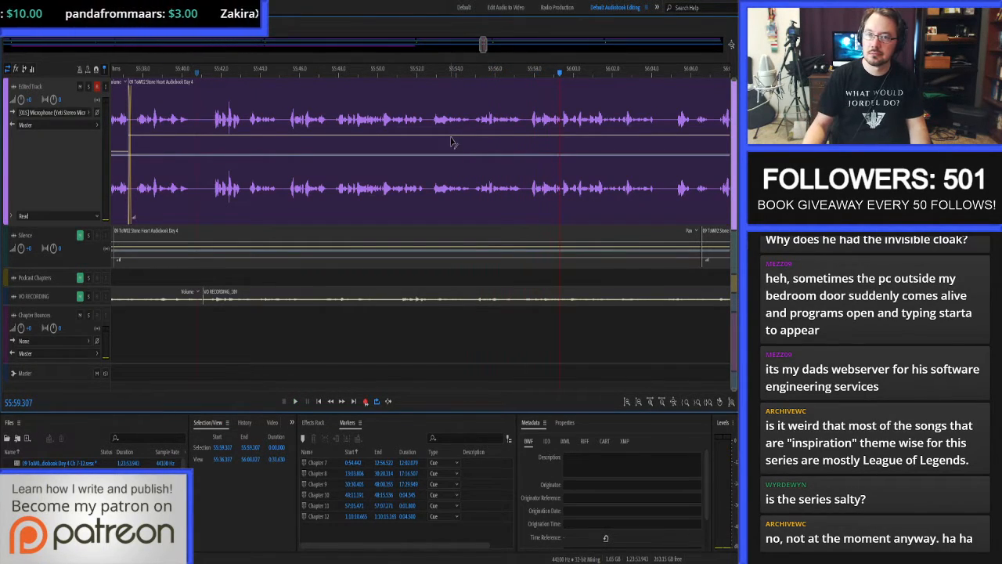
Replay the narration around 55:58 to pinpoint the suspect sound, and open that clip in the waveform editor.
left_click(530, 117)
key("space")
scroll(547, 110, "up", 8)
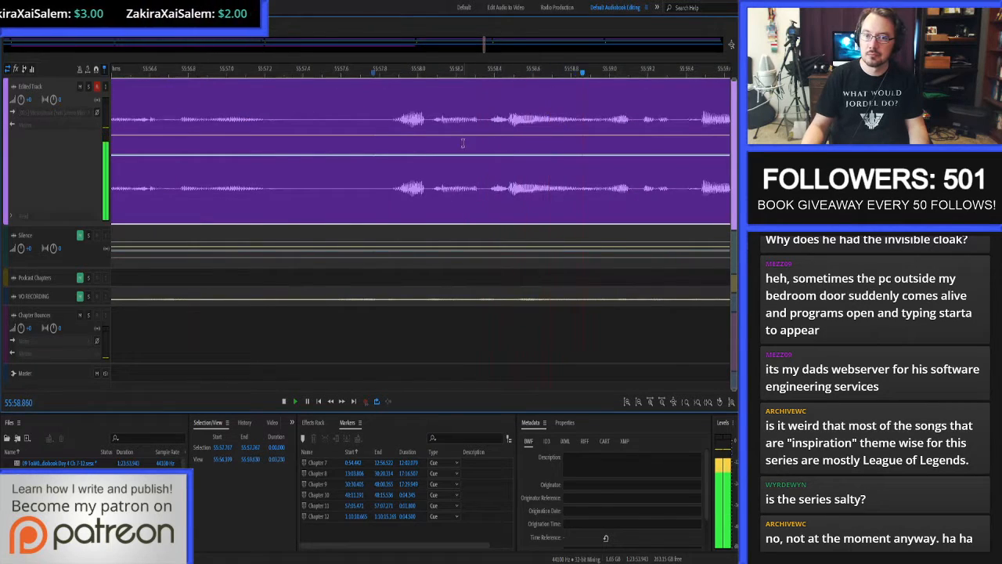
key("space")
left_click(435, 126)
key("space")
left_click(444, 112)
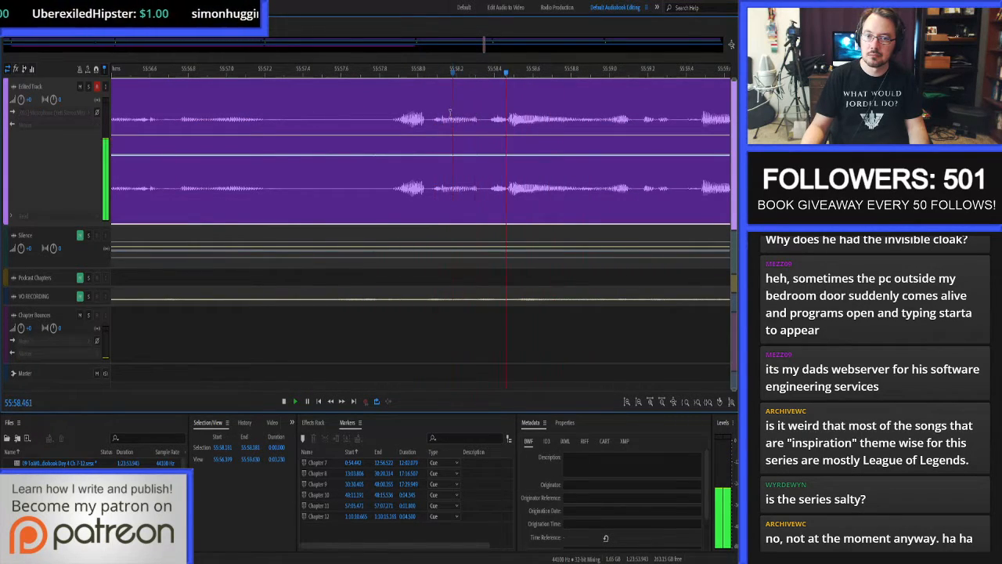
key("space")
double_click(444, 111)
Audition short stretches of the waveform between about 55:58.14 and 55:58.23 to locate the noise.
scroll(446, 110, "up", 8)
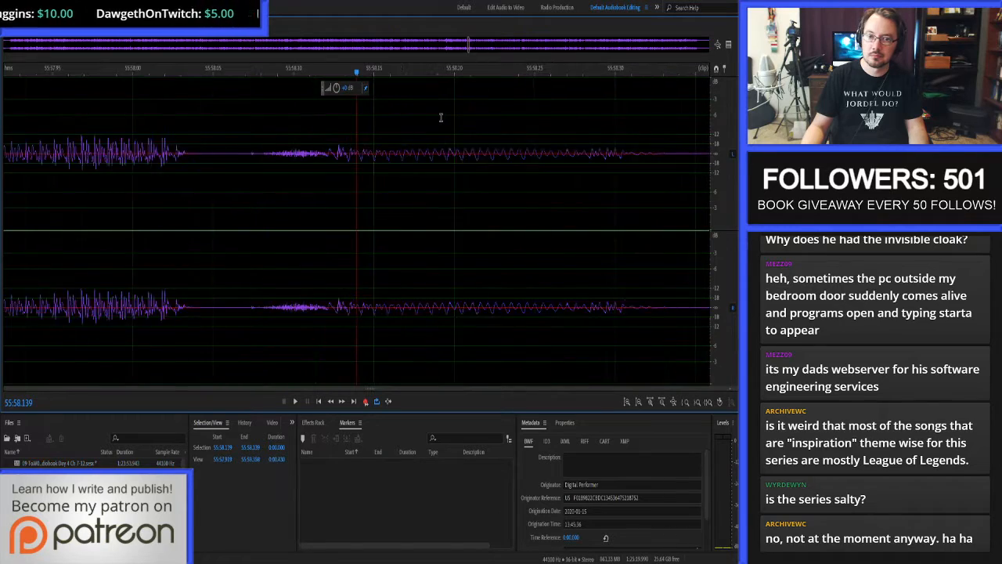
scroll(726, 123, "up", 5)
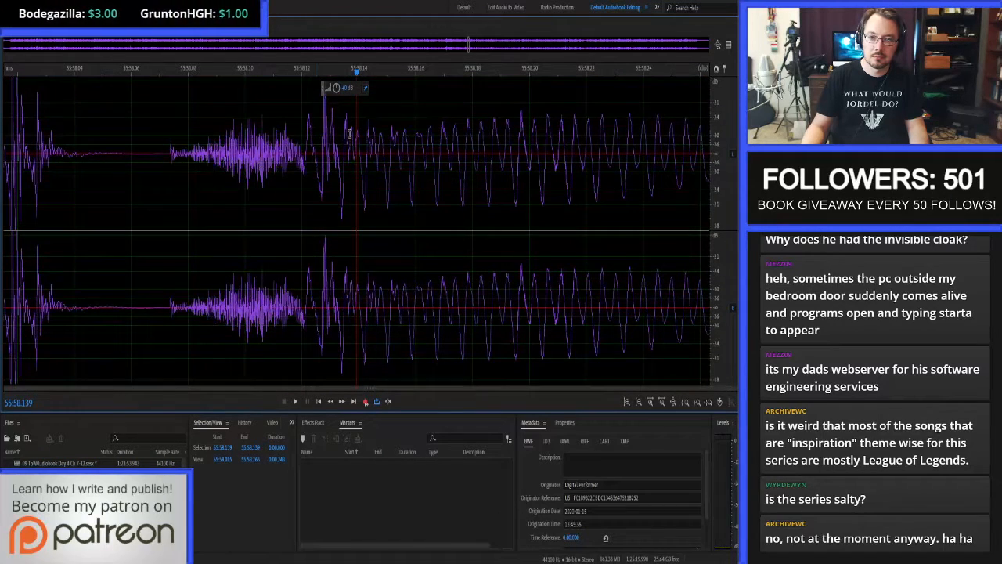
left_click_drag(349, 135, 515, 131)
key("space")
key("space")
left_click_drag(452, 134, 611, 134)
key("space")
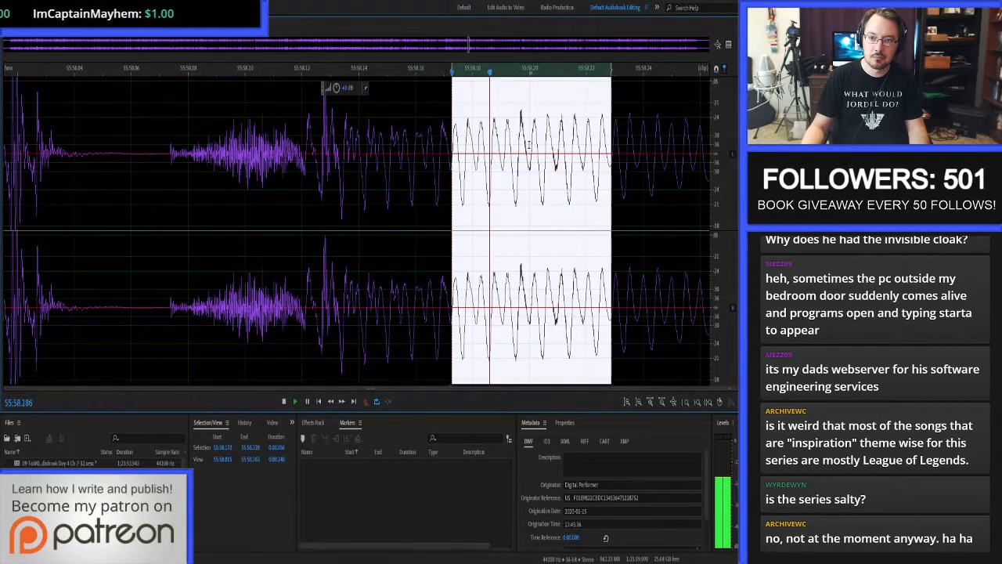
key("space")
Repair the noise from 55:58.191 to 55:58.219 with Auto Heal and replay the phrase from about 55:57.99.
left_click(535, 141)
scroll(569, 154, "up", 4)
left_click(348, 138)
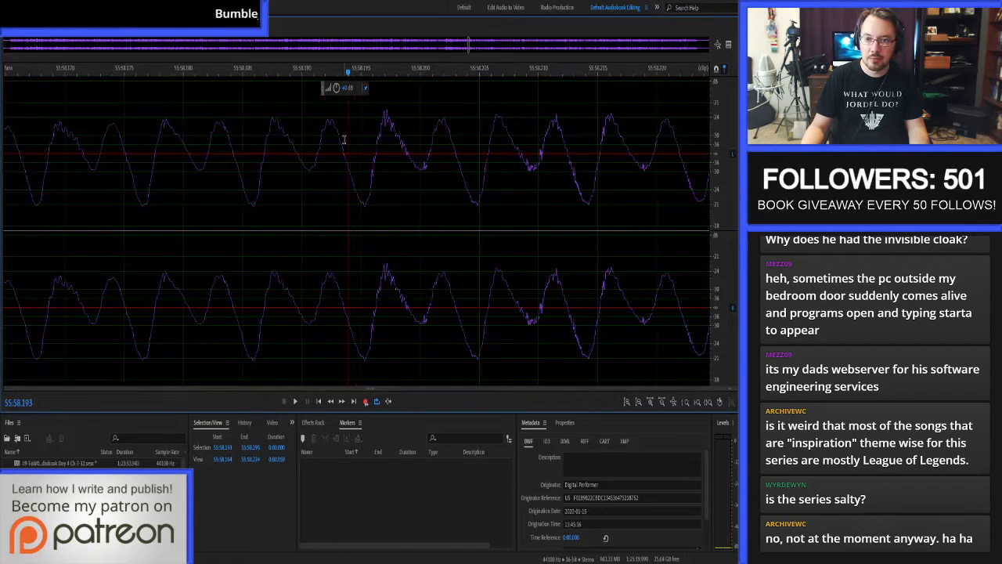
left_click_drag(315, 134, 656, 124)
key("ctrl+u")
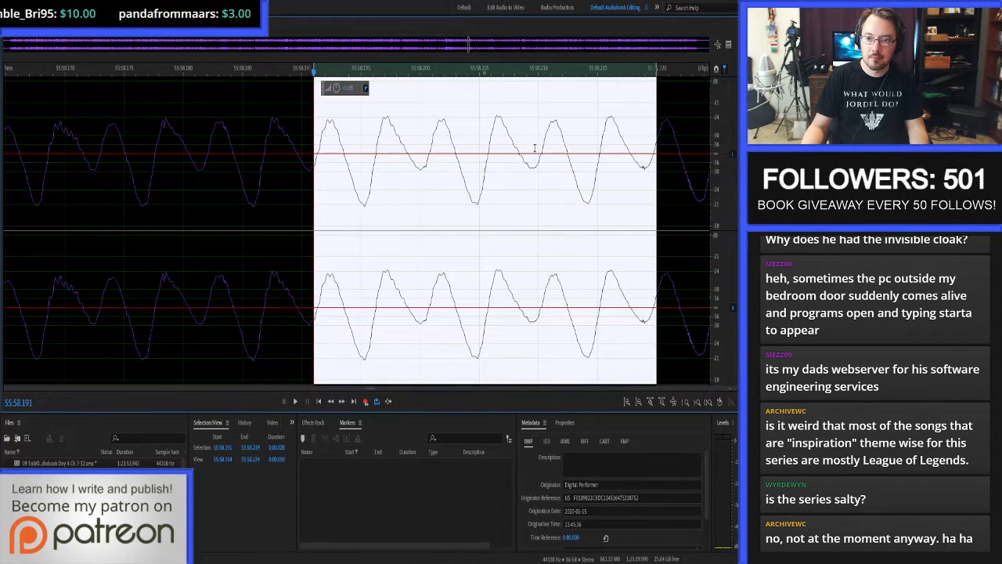
left_click(534, 149)
scroll(431, 155, "down", 7)
left_click(282, 158)
key("space")
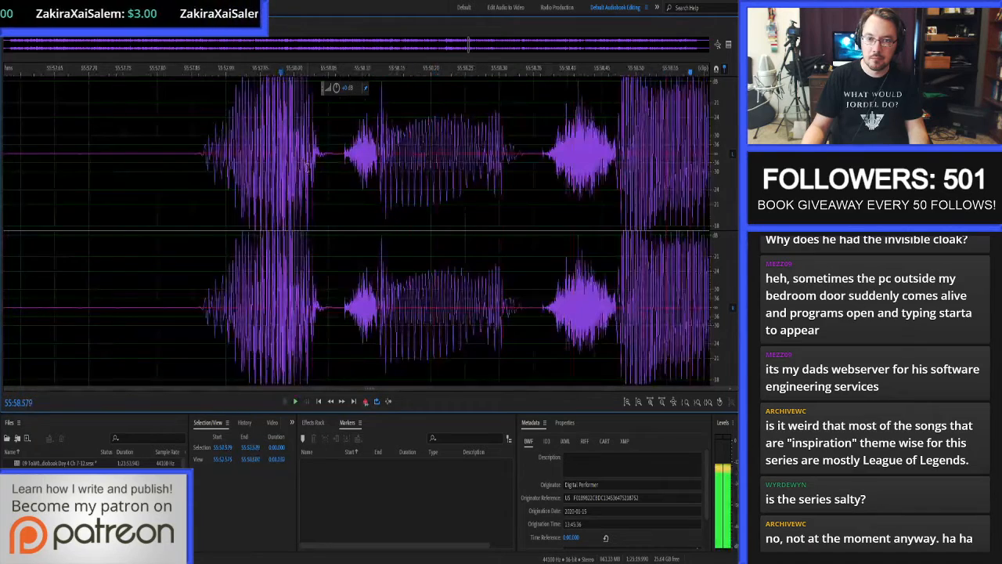
Check the repaired word by auditioning short stretches between about 55:58.16 and 55:58.27, and replay the whole phrase.
scroll(311, 157, "up", 4)
left_click_drag(311, 157, 559, 141)
key("space")
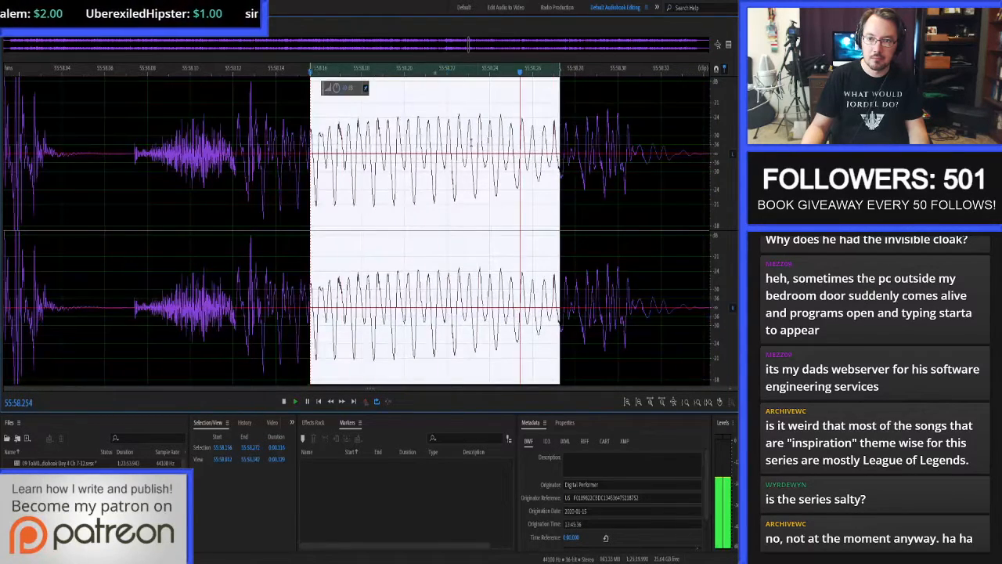
left_click_drag(458, 141, 577, 141)
left_click_drag(382, 143, 471, 142)
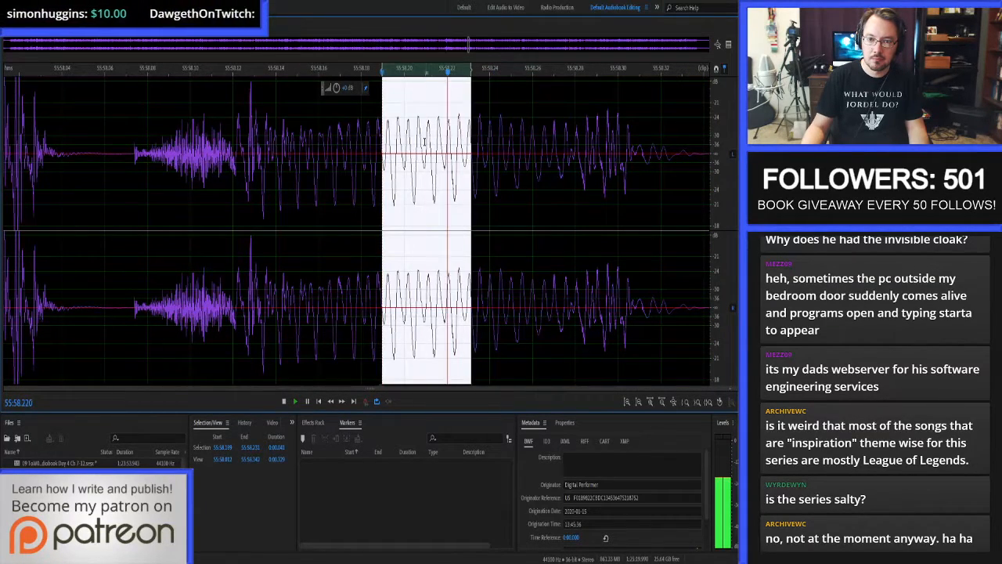
left_click(207, 148)
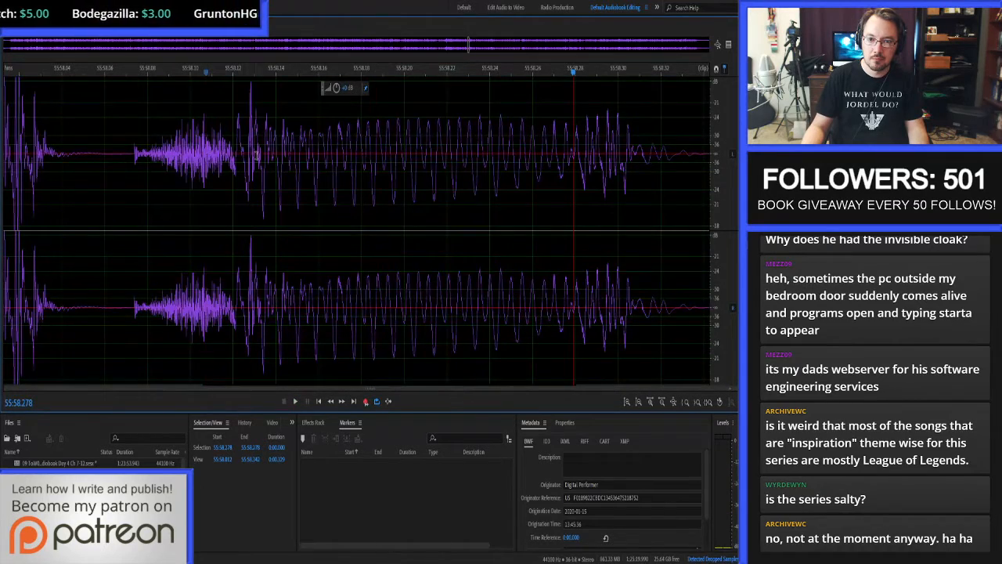
scroll(210, 147, "down", 4)
key("space")
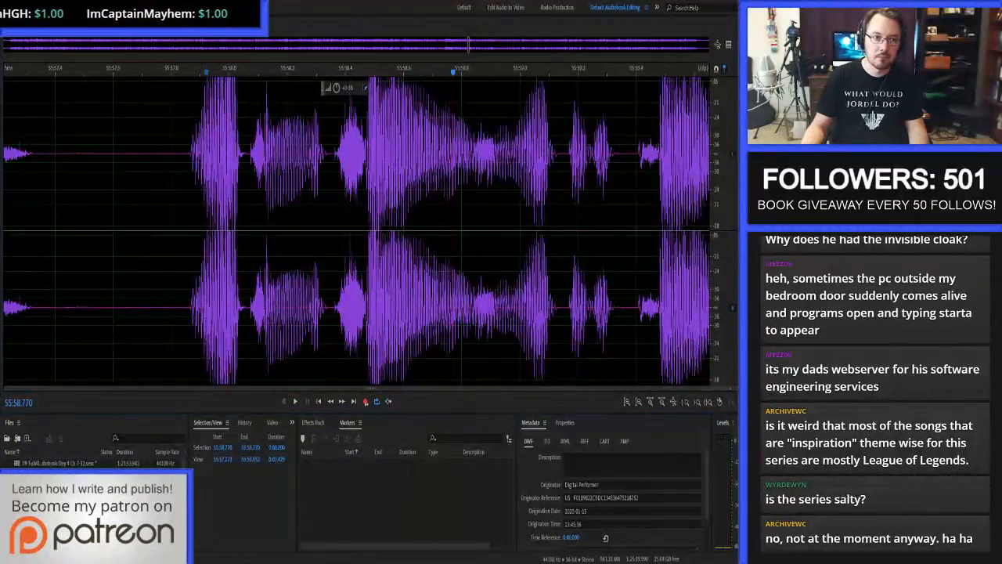
Return to the multitrack session and proof-listen to the rest of Chapter 10 up to about 56:53.
key("8")
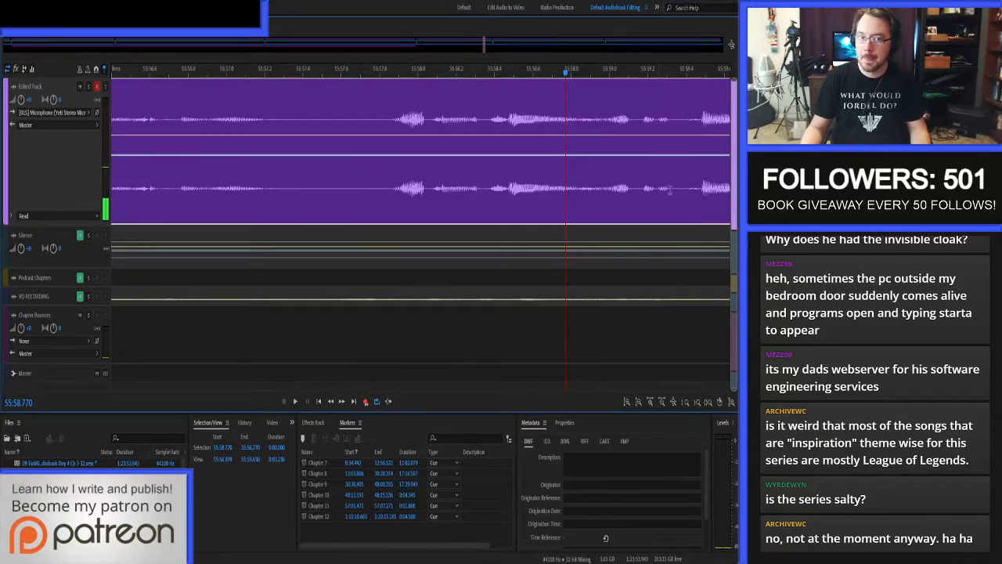
scroll(464, 165, "down", 9)
left_click(396, 101)
key("space")
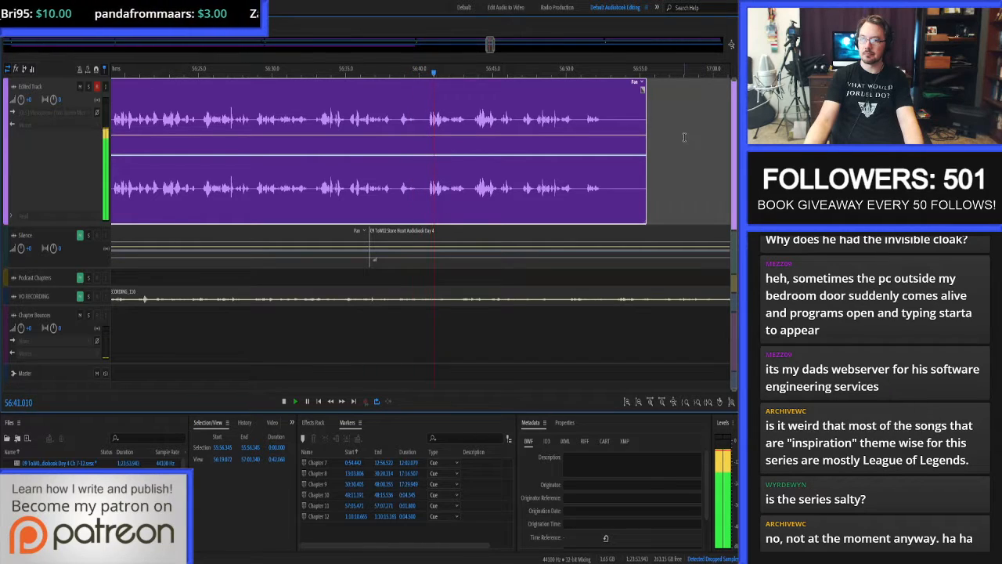
scroll(685, 139, "up", 5)
scroll(619, 136, "up", 3)
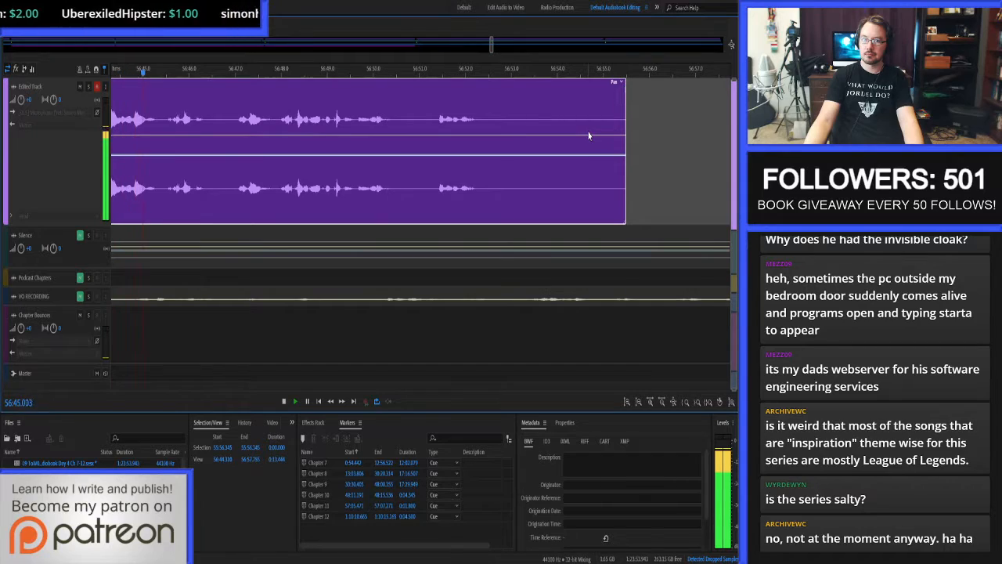
scroll(589, 137, "down", 5)
scroll(586, 136, "up", 5)
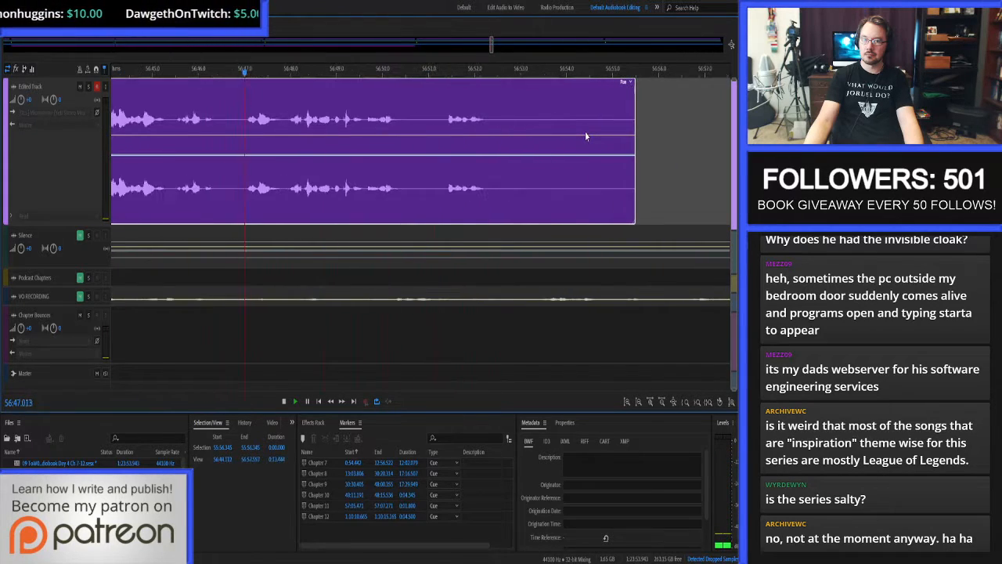
scroll(586, 136, "up", 2)
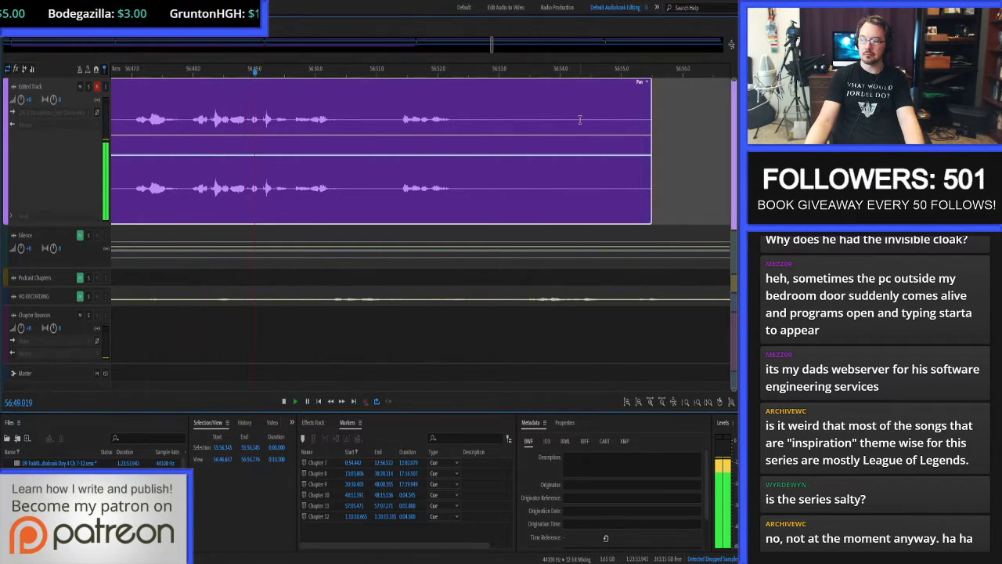
scroll(552, 128, "up", 3)
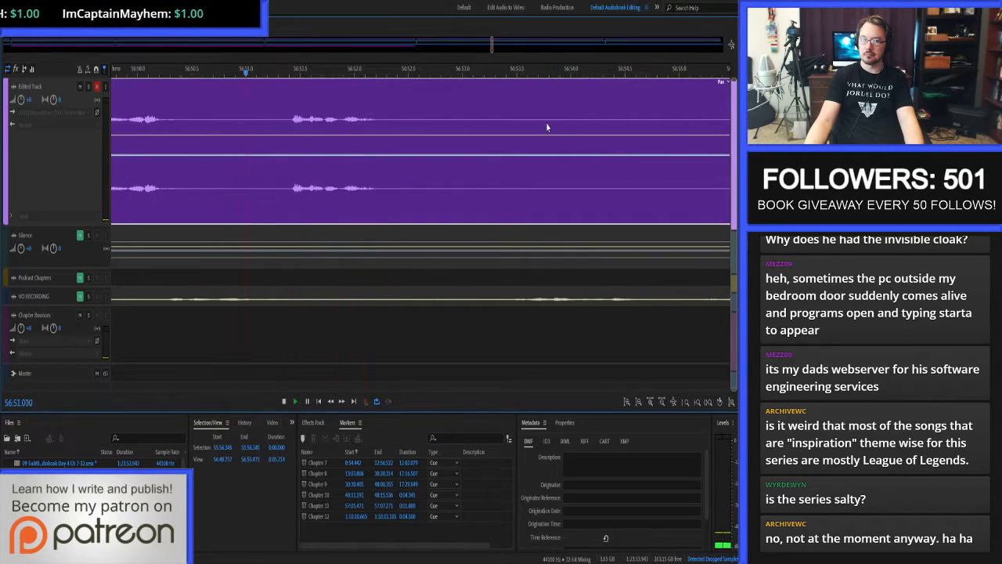
scroll(513, 132, "down", 3)
scroll(511, 133, "up", 2)
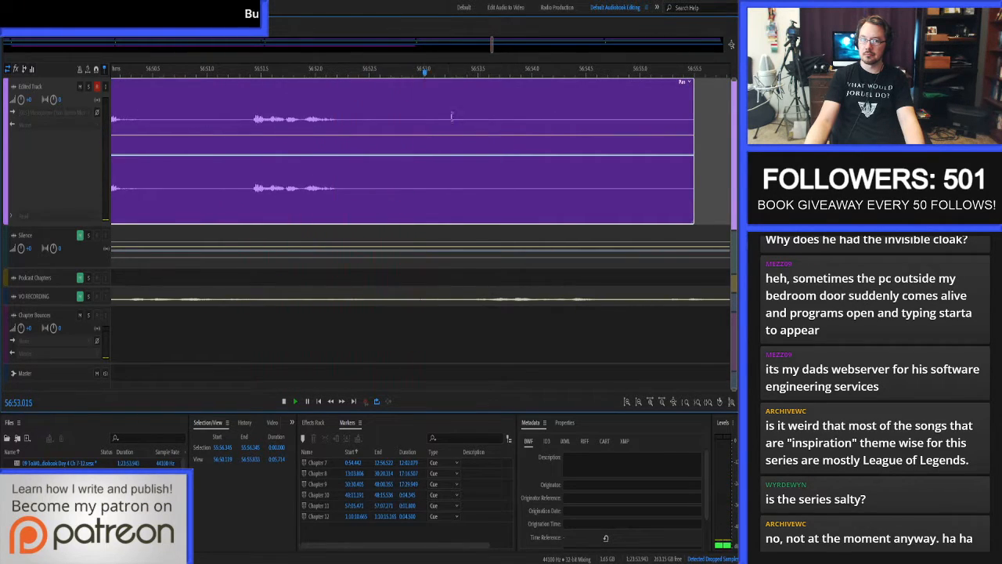
Trim the narration's end to 56:52.611 and paste 3 seconds of room tone from the Silence track at 56:52.211 on the Edited Track.
left_click(382, 118)
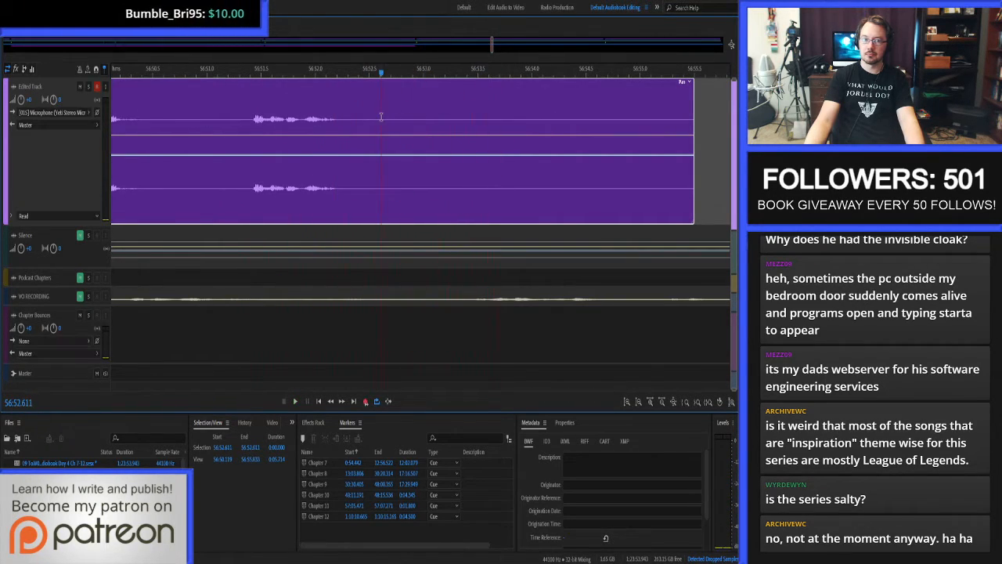
left_click(338, 111)
left_click(276, 448)
type("3")
key("Return")
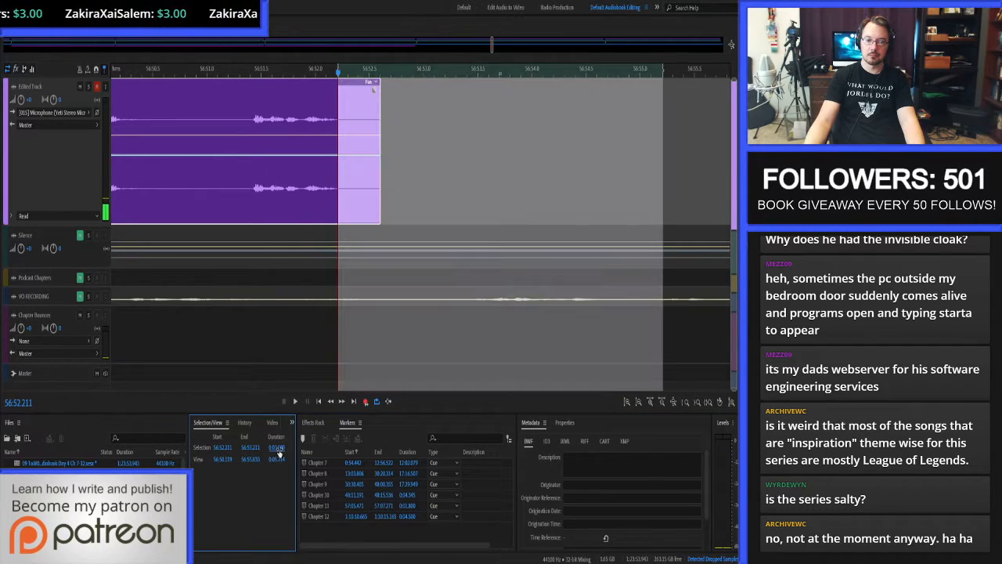
left_click(469, 237)
left_click(490, 175, "ctrl")
key("ctrl+v")
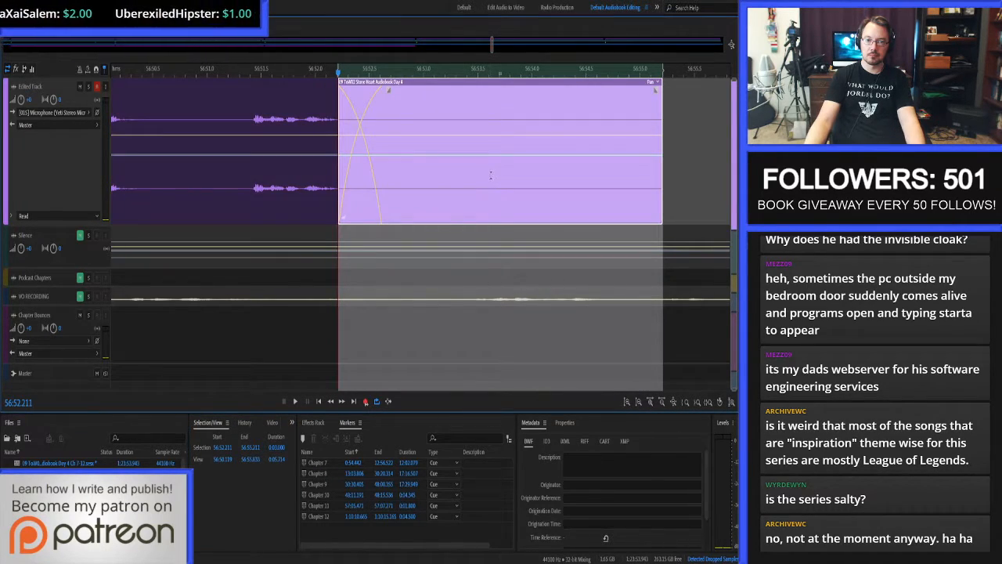
Set the end of the Chapter 10 marker to 56:55.211, the end of the pasted room tone.
scroll(282, 128, "down", 6)
left_click(381, 102)
key("ctrl+Left")
key("ctrl+Left")
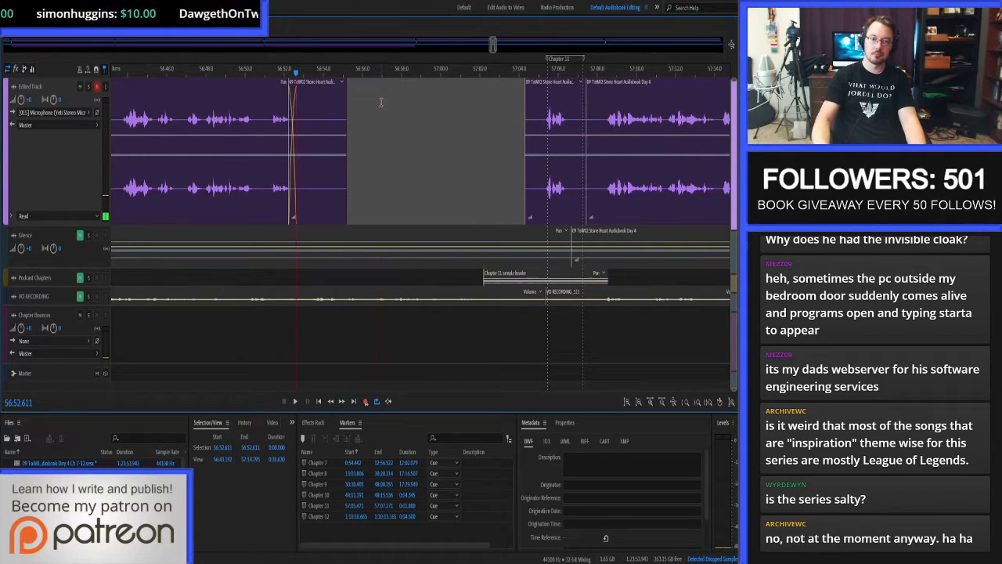
key("ctrl+Right")
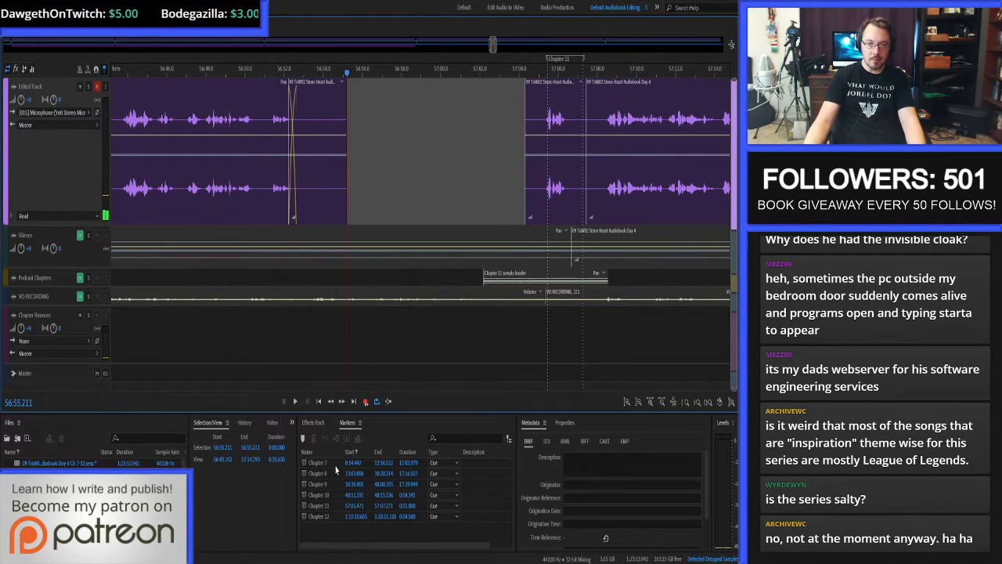
left_click(223, 447)
left_click(381, 496)
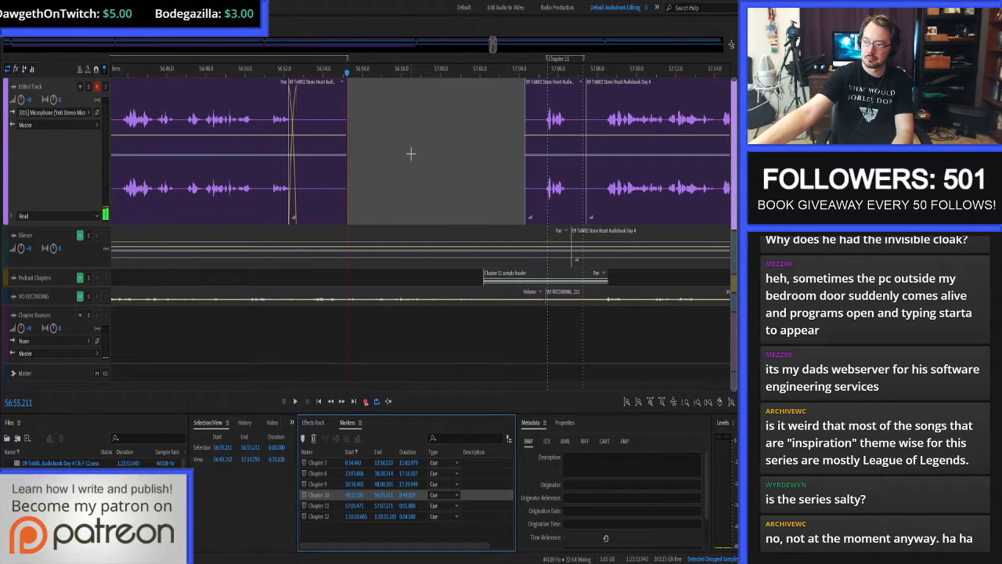
Disarm recording on the Edited Track and bounce the Chapter 10 marker range to a new track.
key("ctrl+backslash")
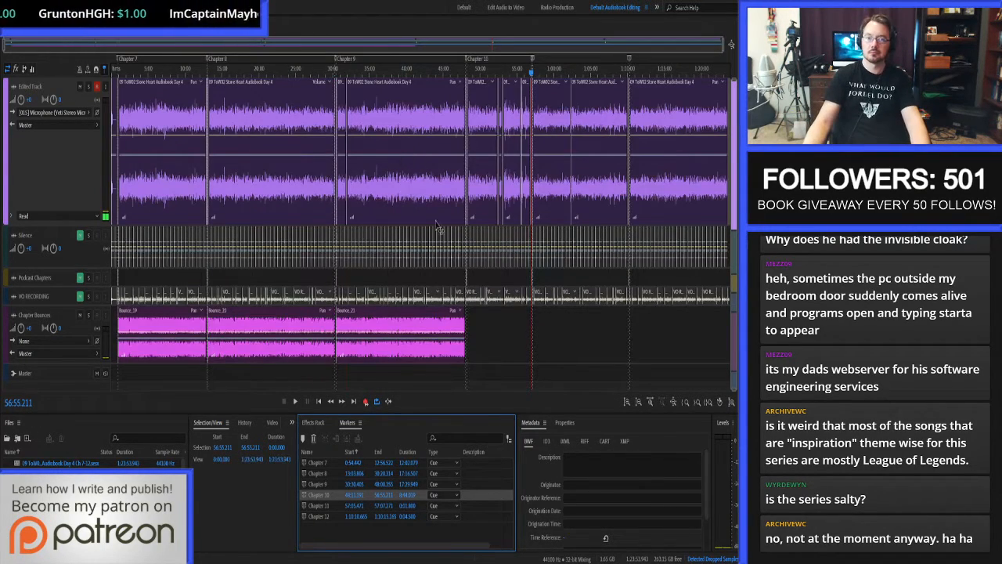
left_click(305, 500)
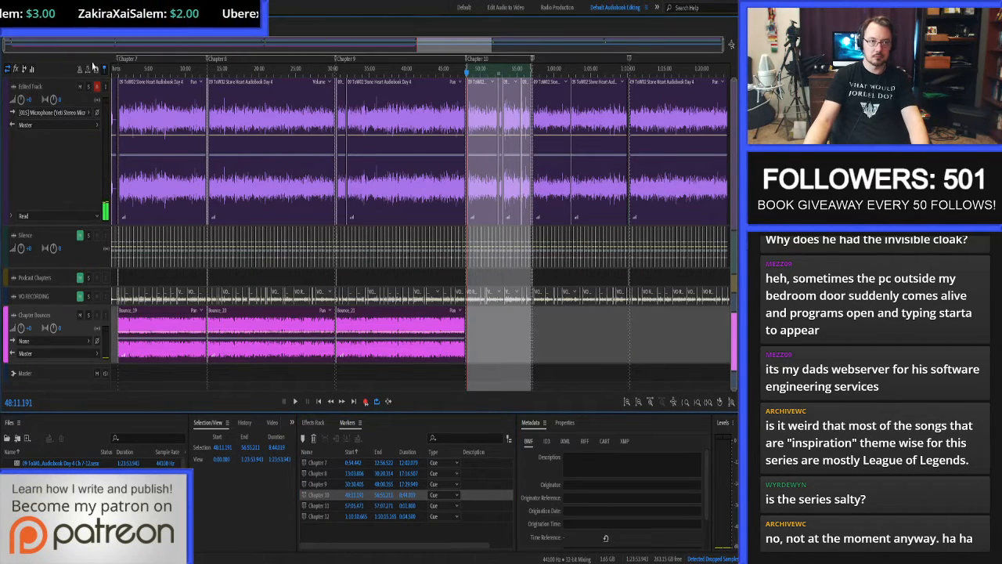
left_click(97, 88)
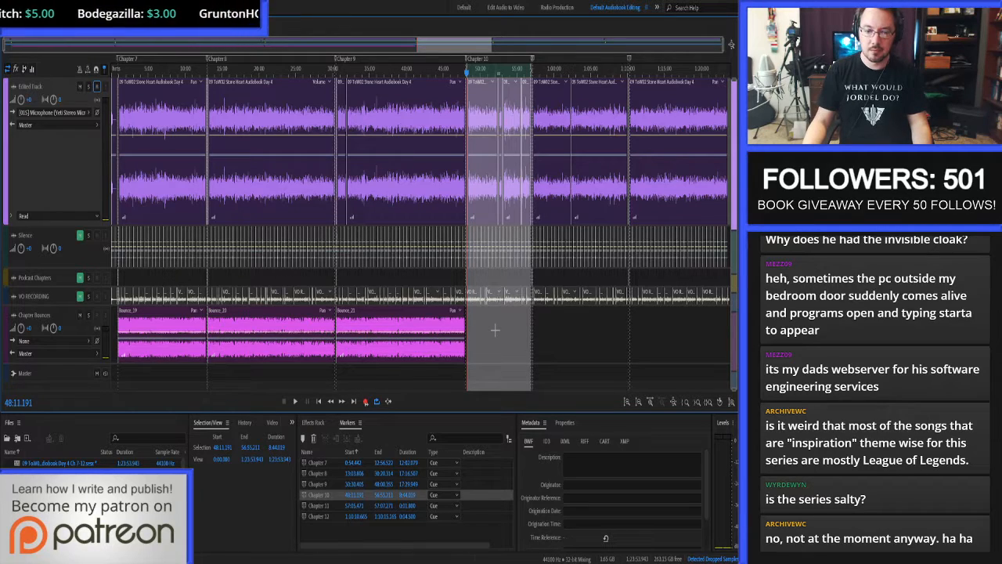
key("ctrl+b")
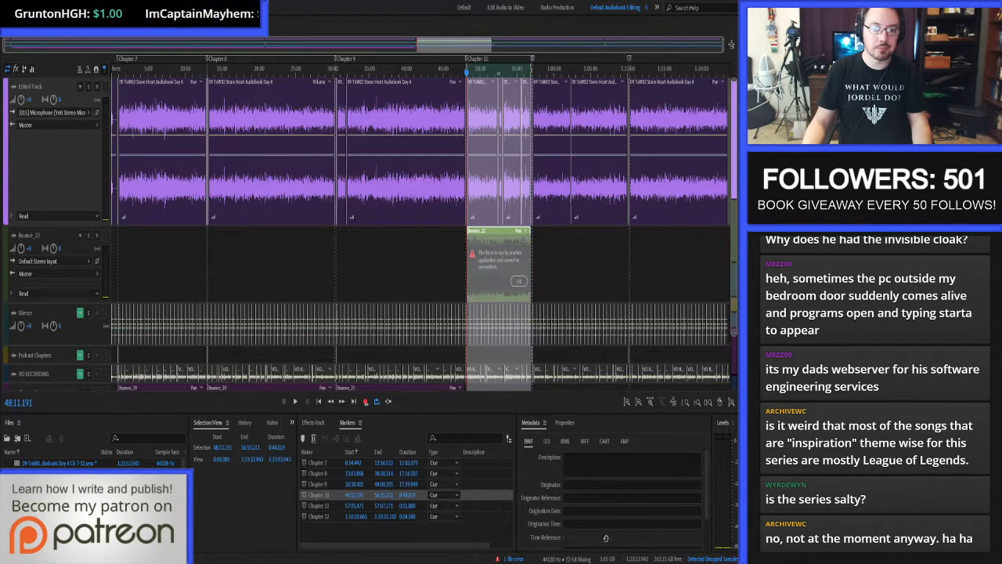
left_click(518, 280)
Move the Chapter 10 bounce onto the Chapter Bounces track at 48:11.191 and delete the emptied bounce track.
scroll(509, 282, "down", 2)
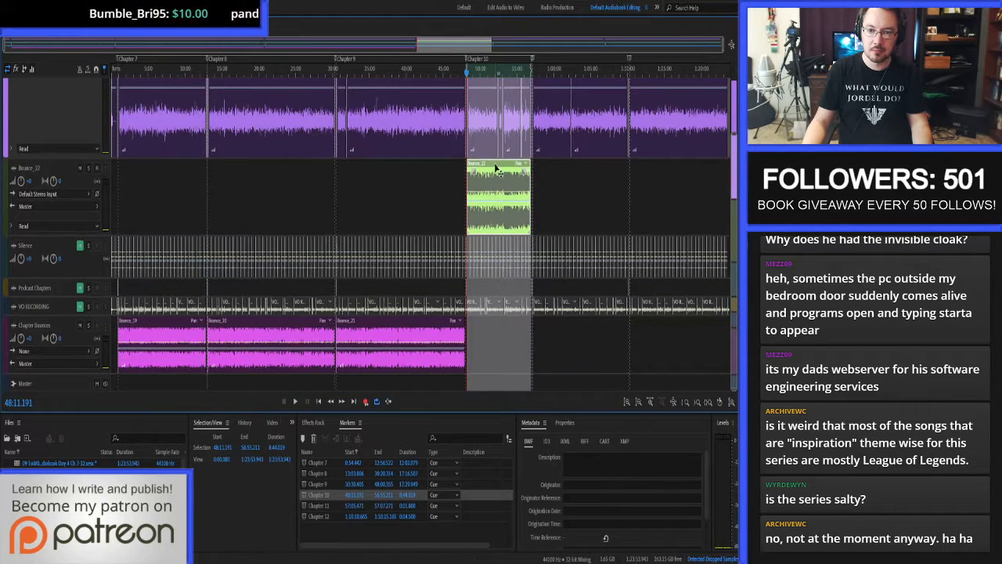
left_click_drag(503, 275, 502, 347)
key("ctrl+alt+BackSpace")
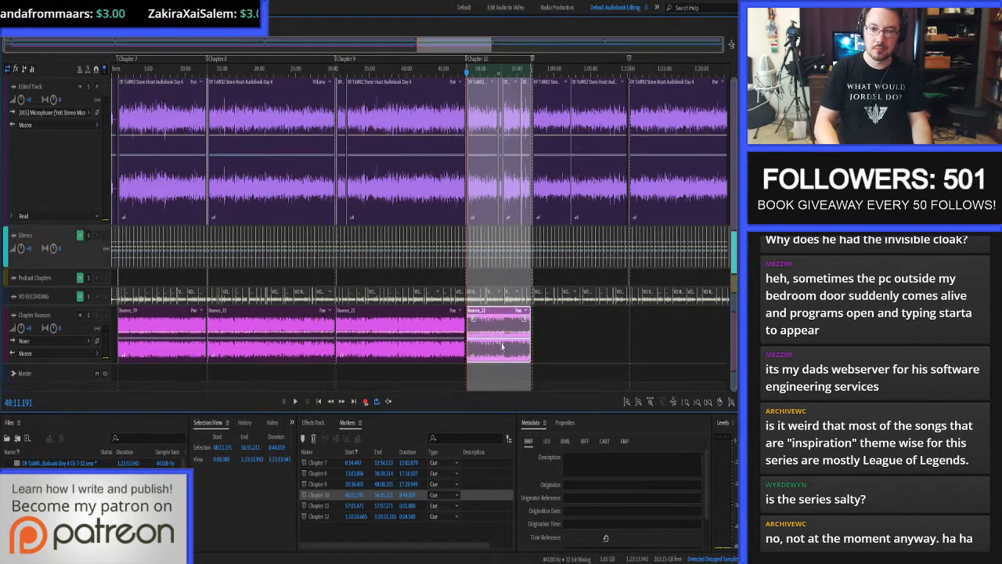
Open the Bounce_22 clip in the waveform editor to save it as its own file, and return to the multitrack session.
double_click(497, 317)
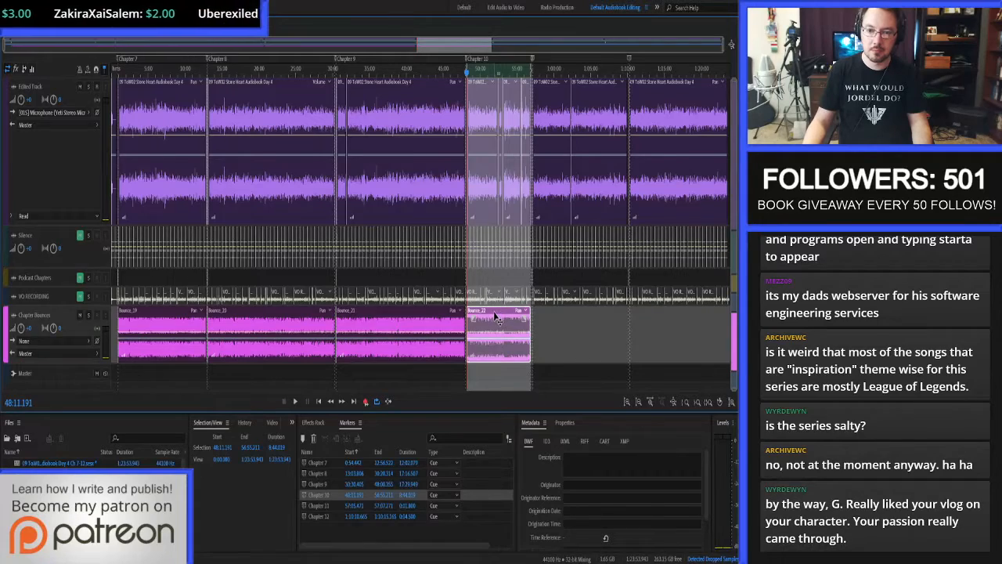
key("ctrl+shift+s")
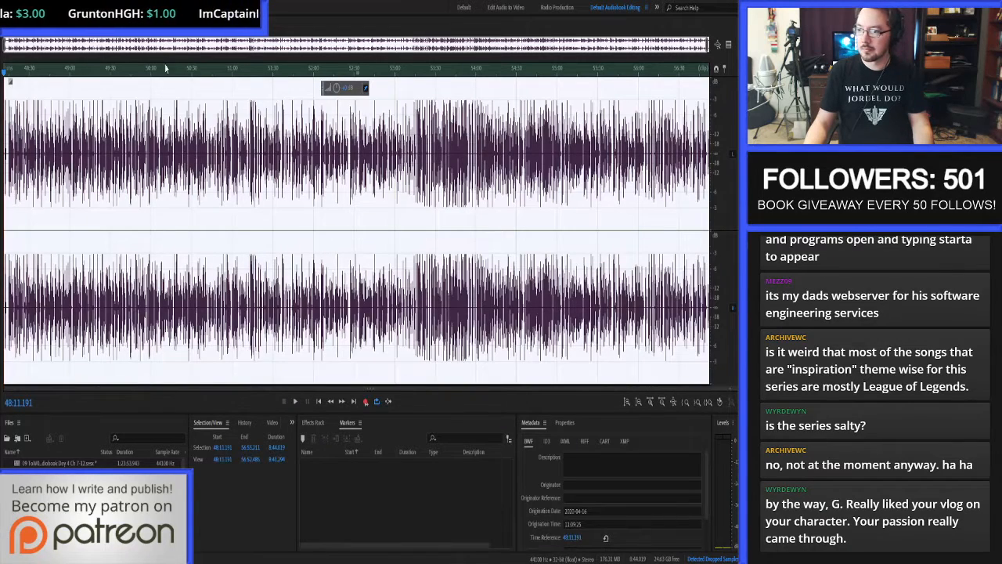
key("0")
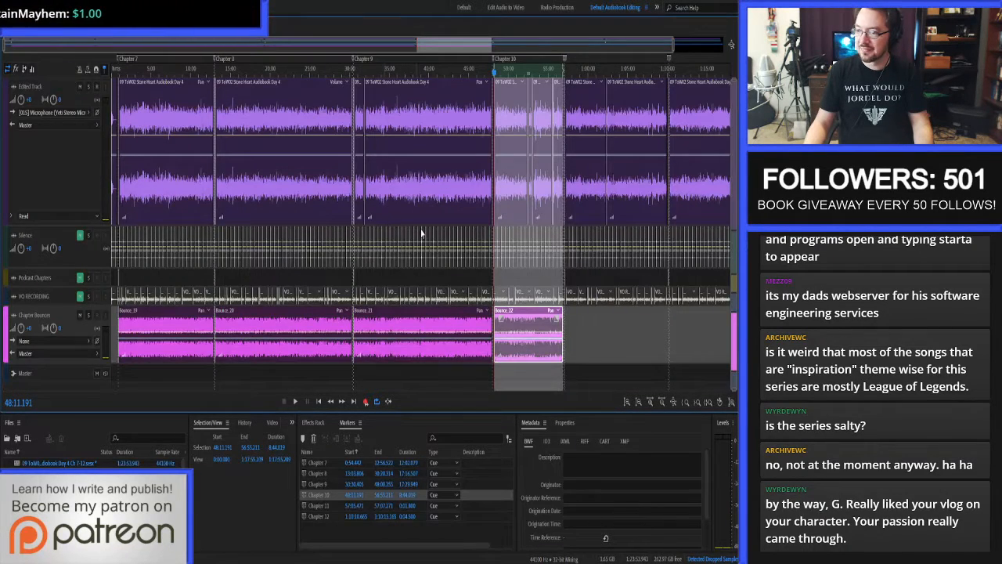